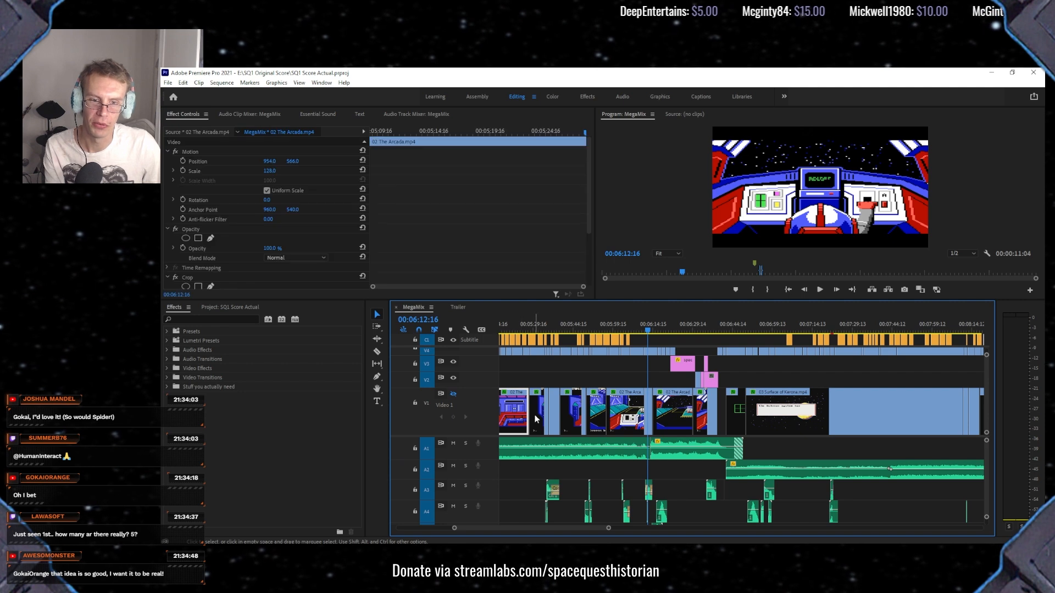
Select the stacked clips on the upper video tracks of the MegaMix sequence, and clear the selection.
click(546, 416)
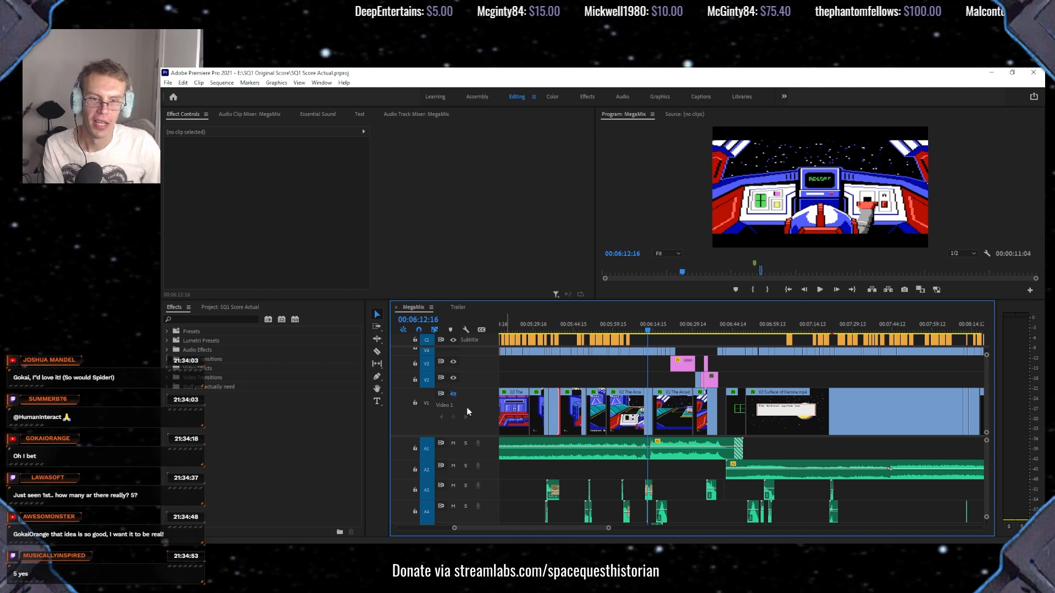
scroll(467, 407, up, 5)
drag(545, 376, 966, 430)
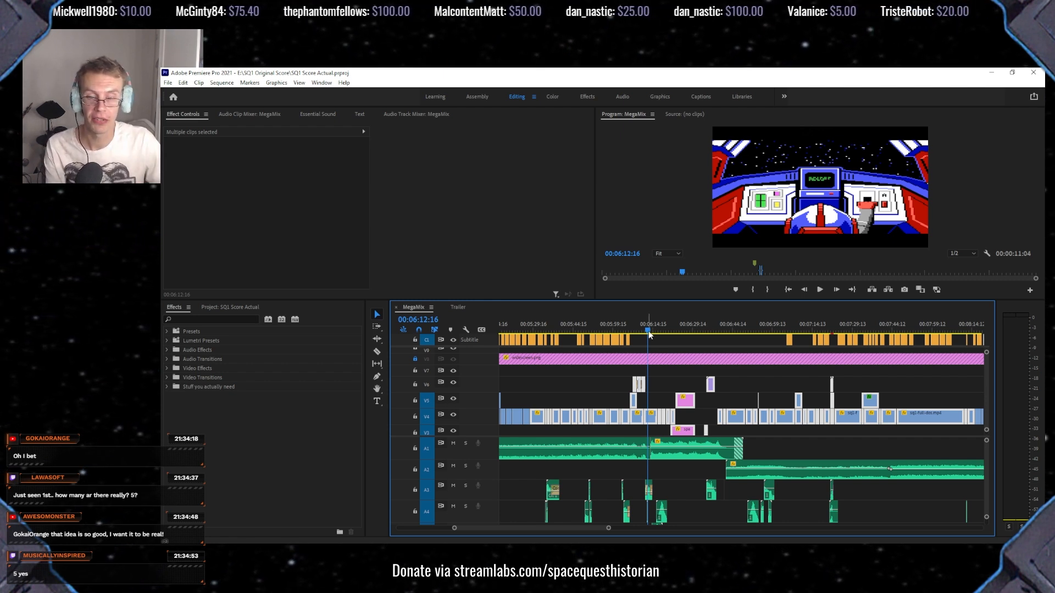
click(652, 368)
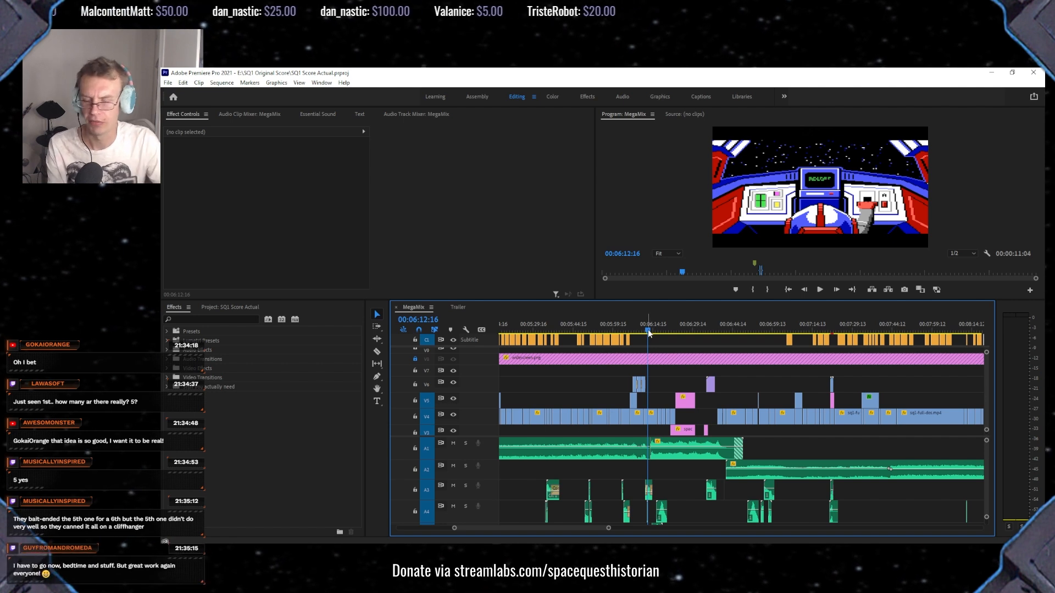
Examine the motion settings of the tinypod.png and space.png clips at 00:06:25:20.
drag(649, 333, 682, 336)
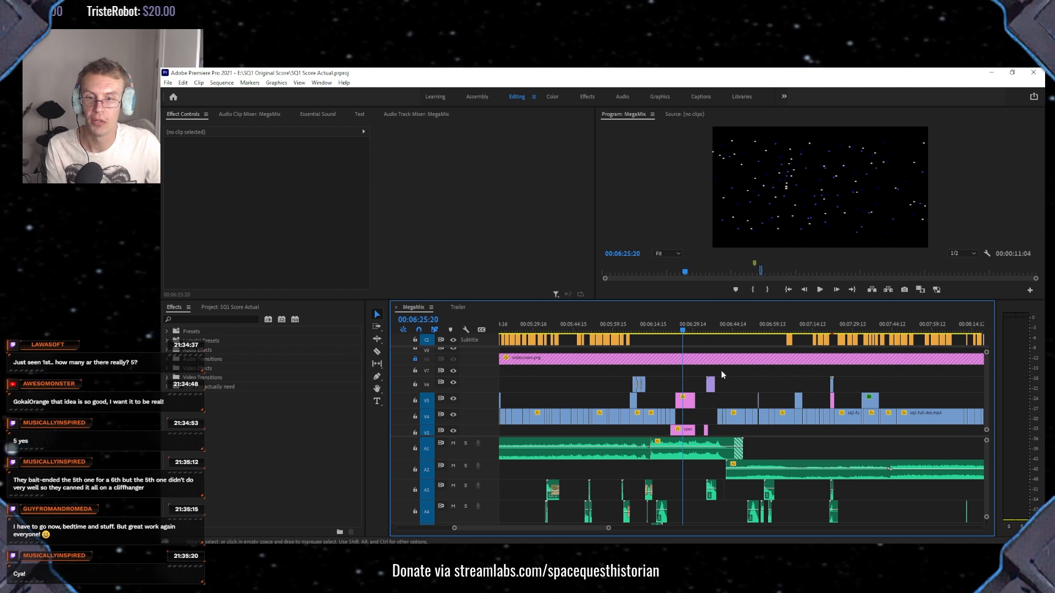
click(690, 402)
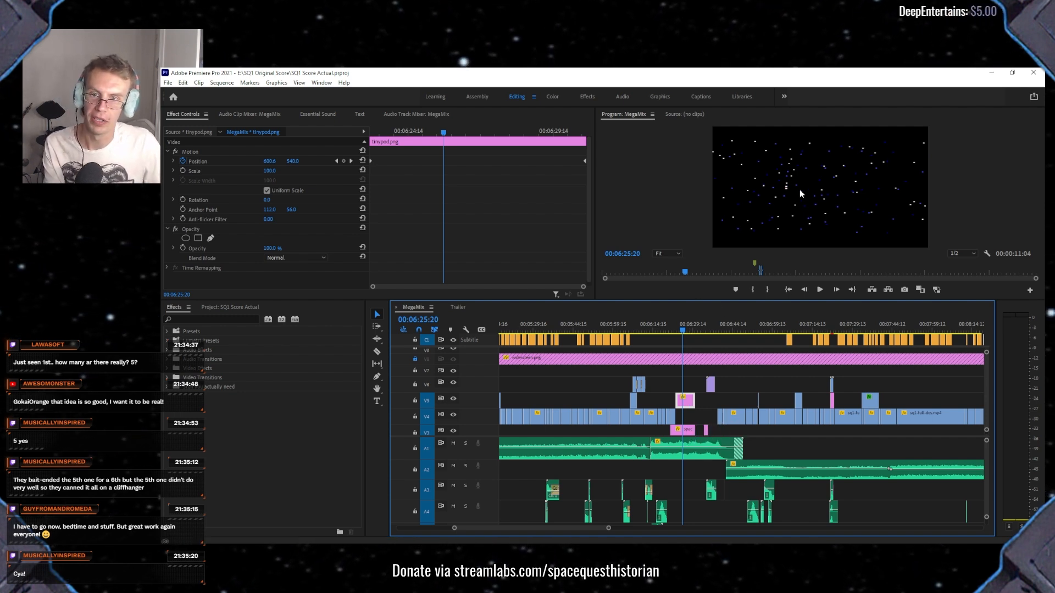
click(682, 432)
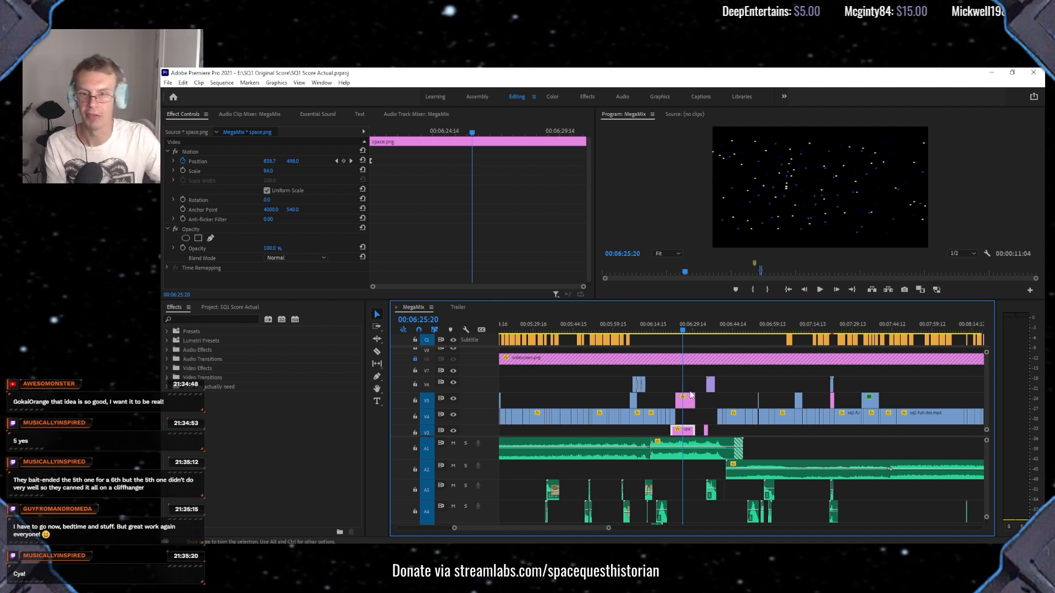
Review the layered countdown and explosion shots between 00:06:33:07 and 00:06:37:19.
key(space)
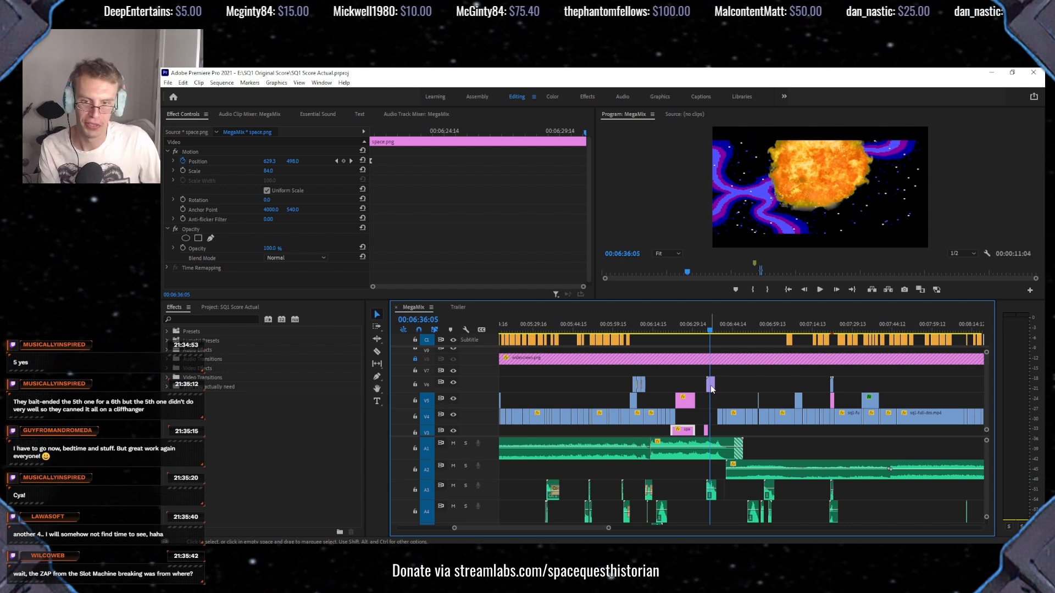
scroll(467, 412, down, 2)
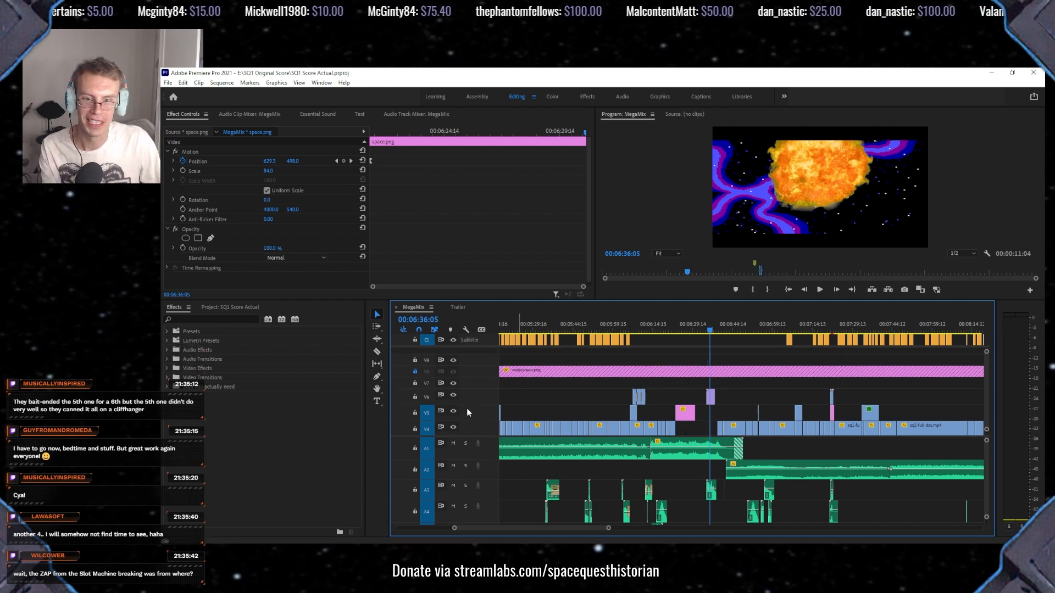
scroll(466, 408, down, 1)
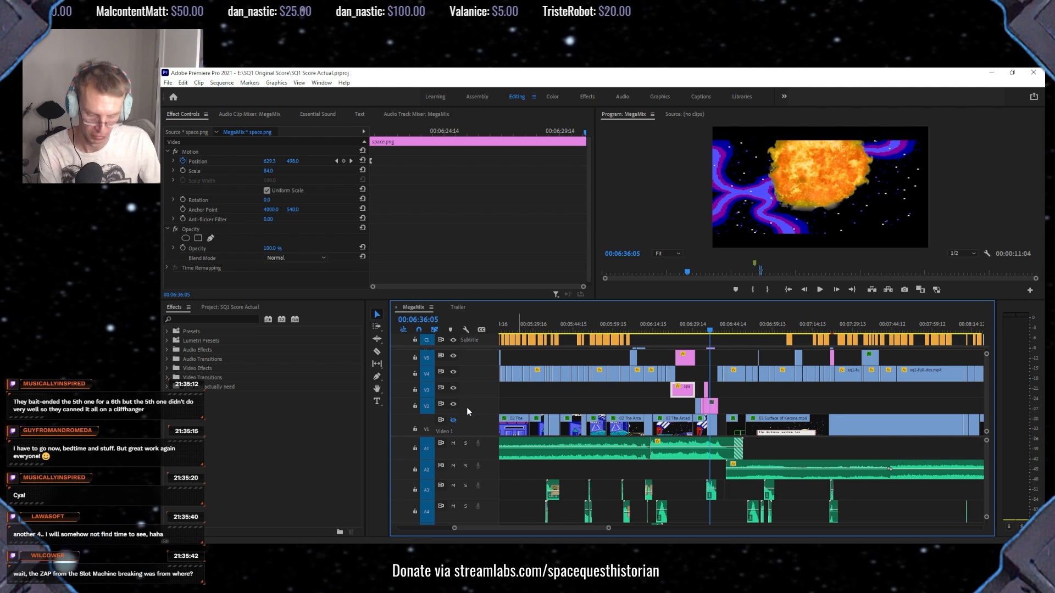
drag(711, 332, 716, 333)
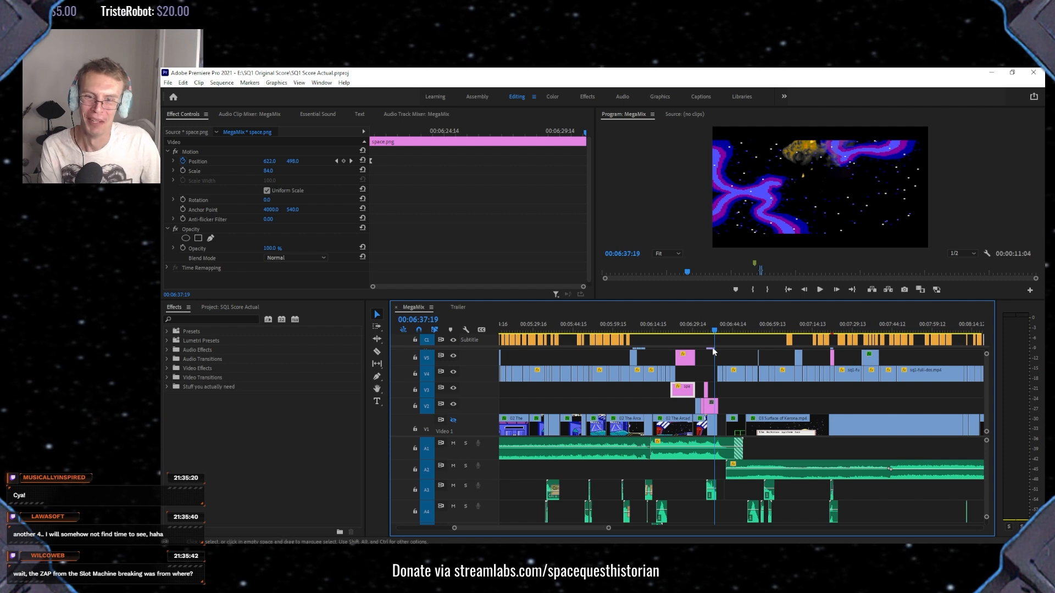
scroll(719, 385, up, 3)
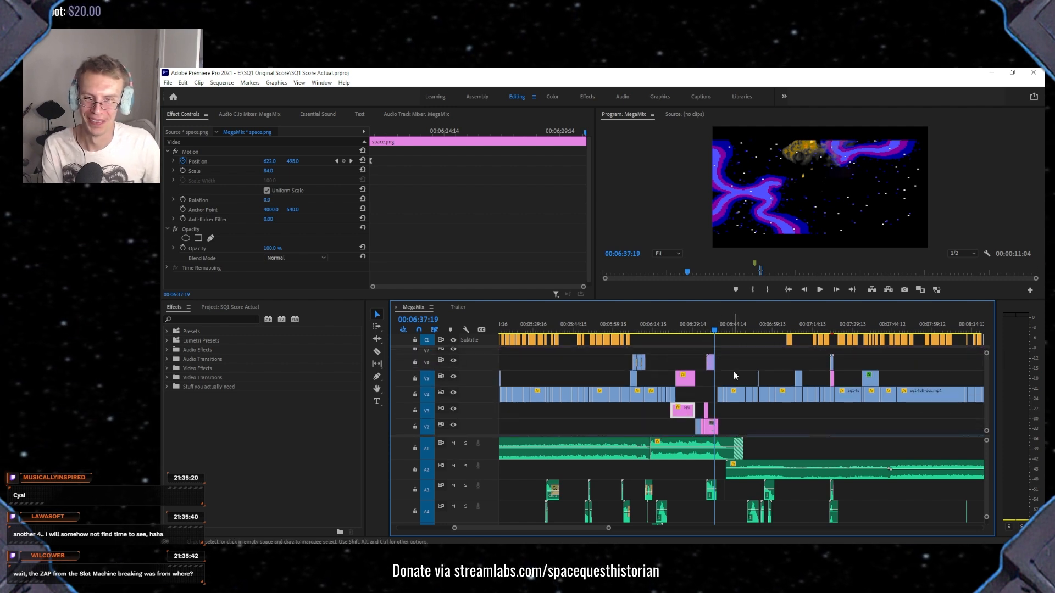
scroll(736, 376, up, 5)
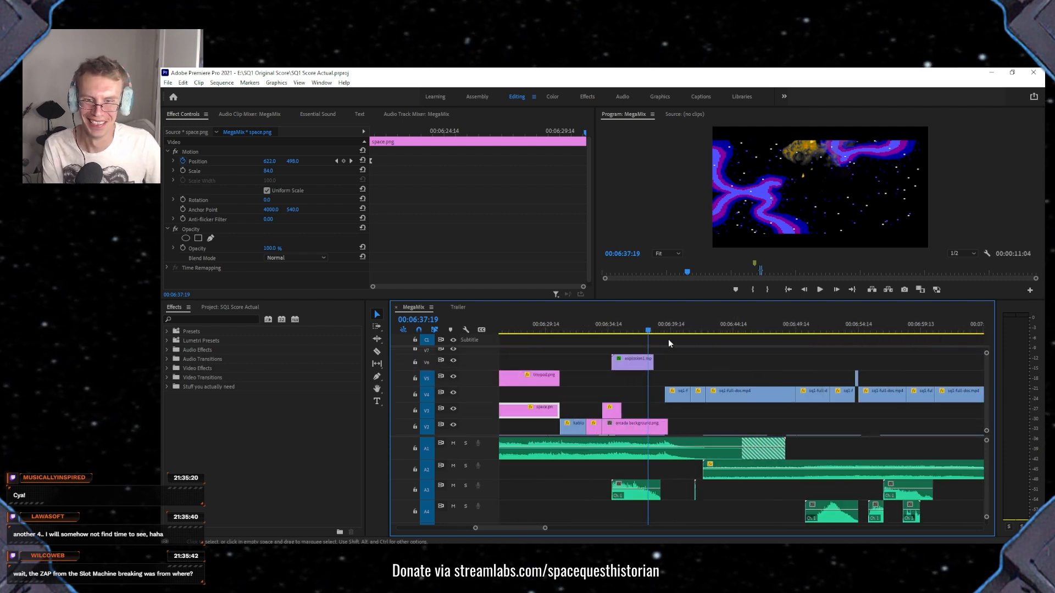
drag(668, 328, 592, 332)
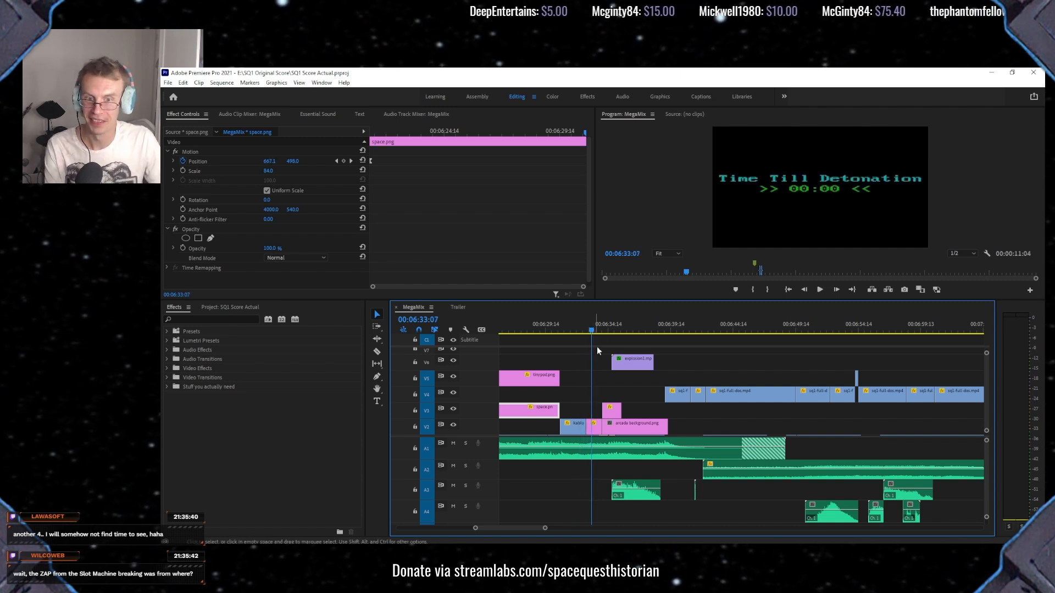
Play the archive room scene in the early part of the sequence, stopping at 00:02:42:06.
scroll(619, 394, right, 5)
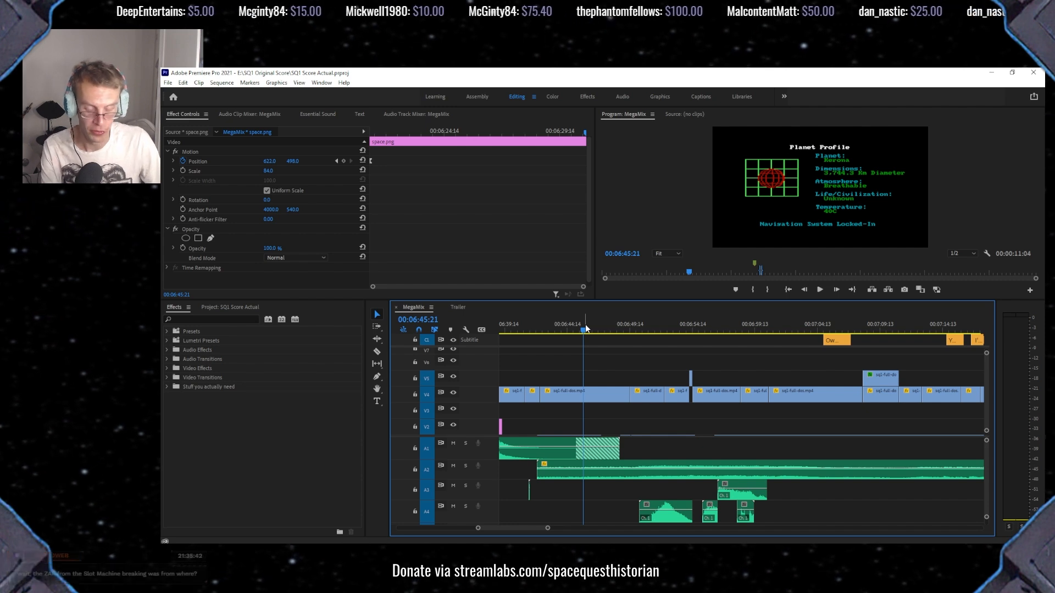
drag(527, 526, 475, 529)
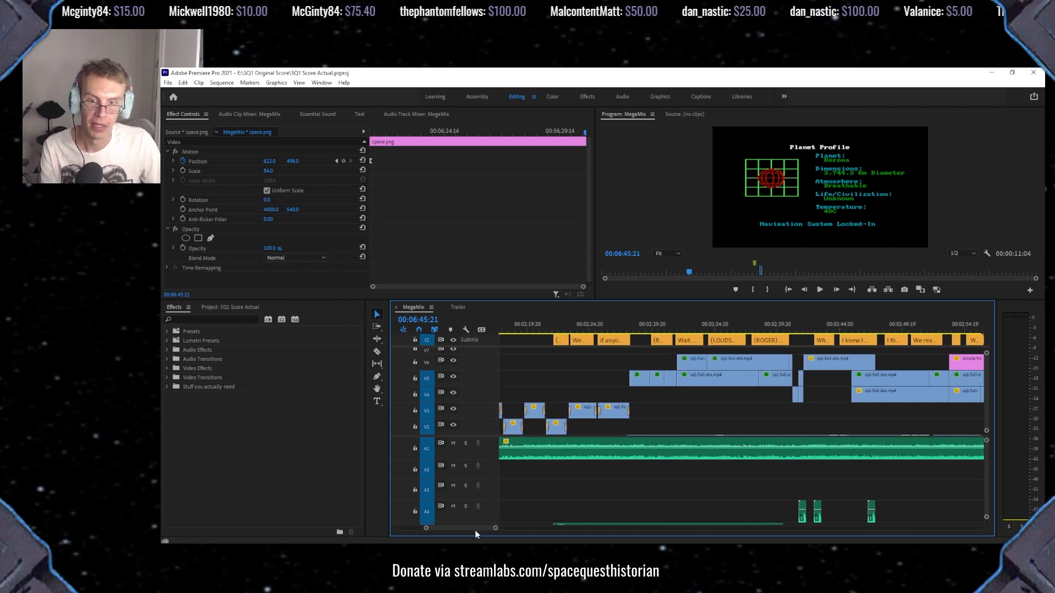
drag(685, 328, 644, 329)
key(space)
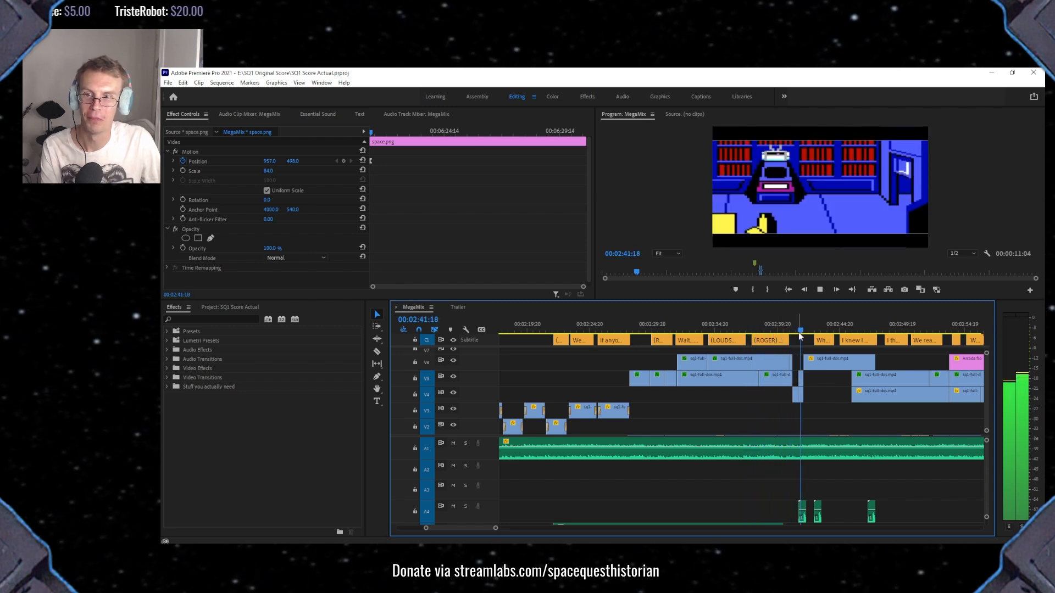
key(space)
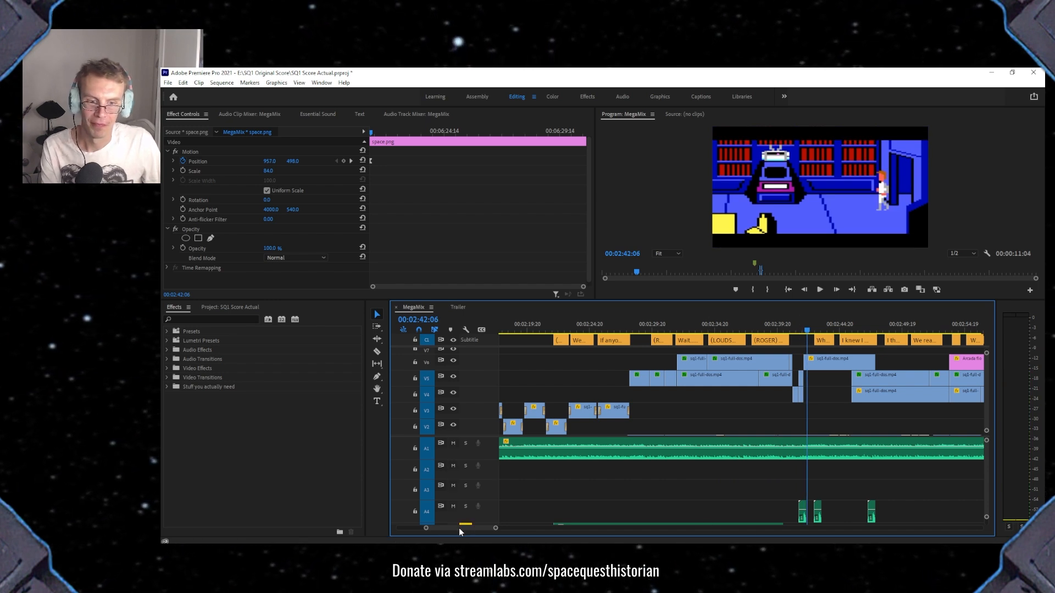
Review the bay door and airlock scene between 00:05:04:12 and 00:05:13:16.
scroll(461, 528, down, 3)
drag(469, 530, 492, 524)
click(588, 328)
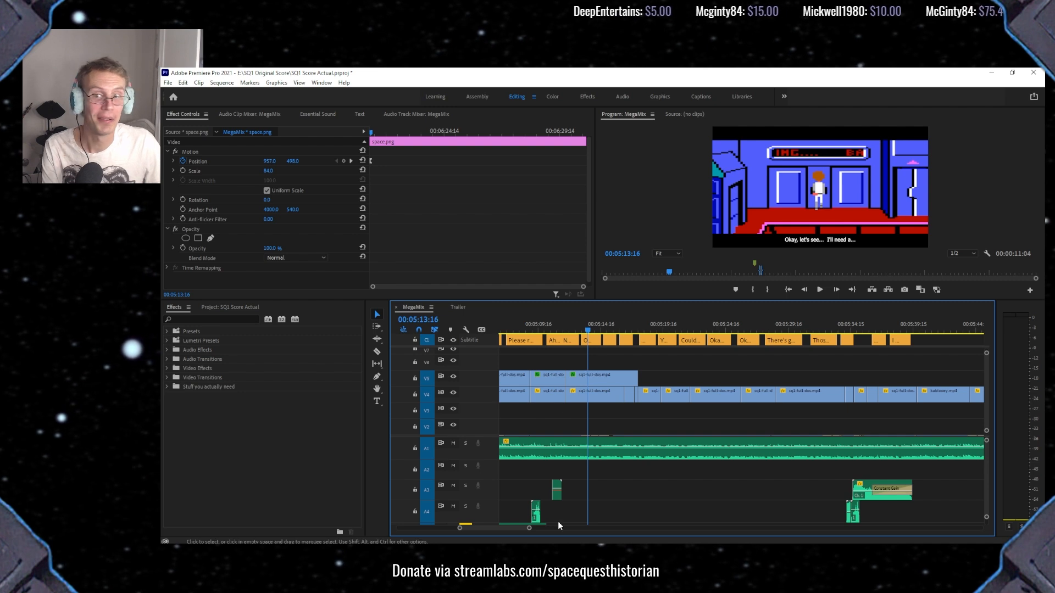
mouse_move(498, 528)
mouse_down()
mouse_move(507, 525)
mouse_move(496, 526)
mouse_up()
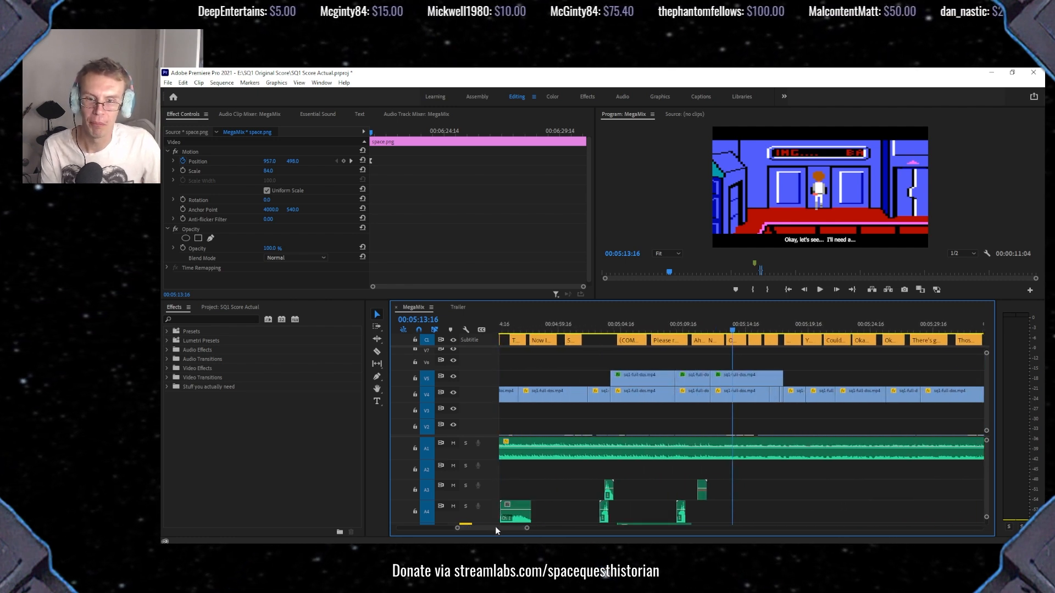
click(619, 325)
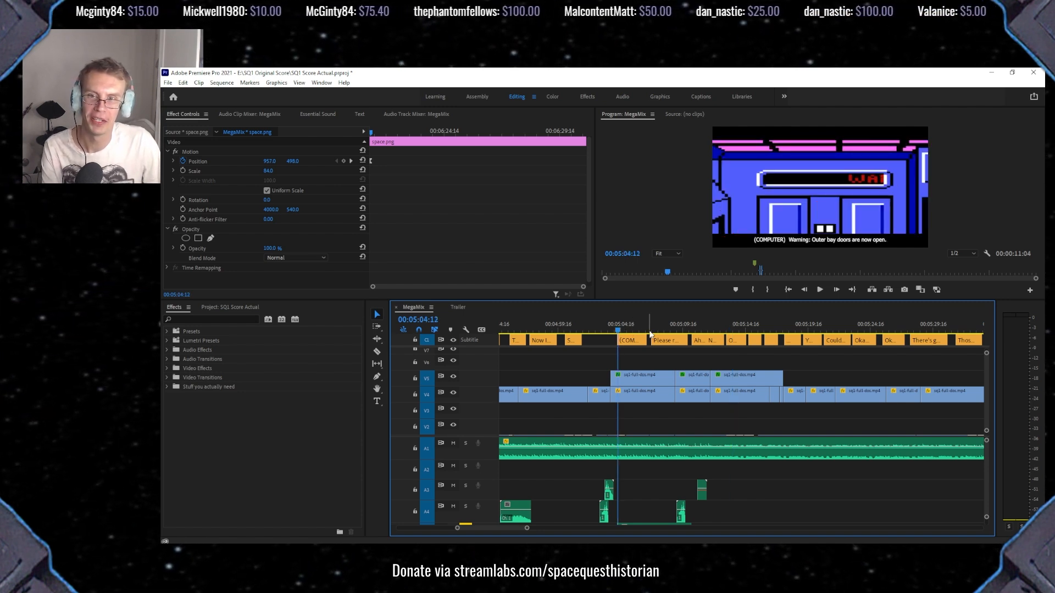
key(space)
drag(646, 326, 706, 339)
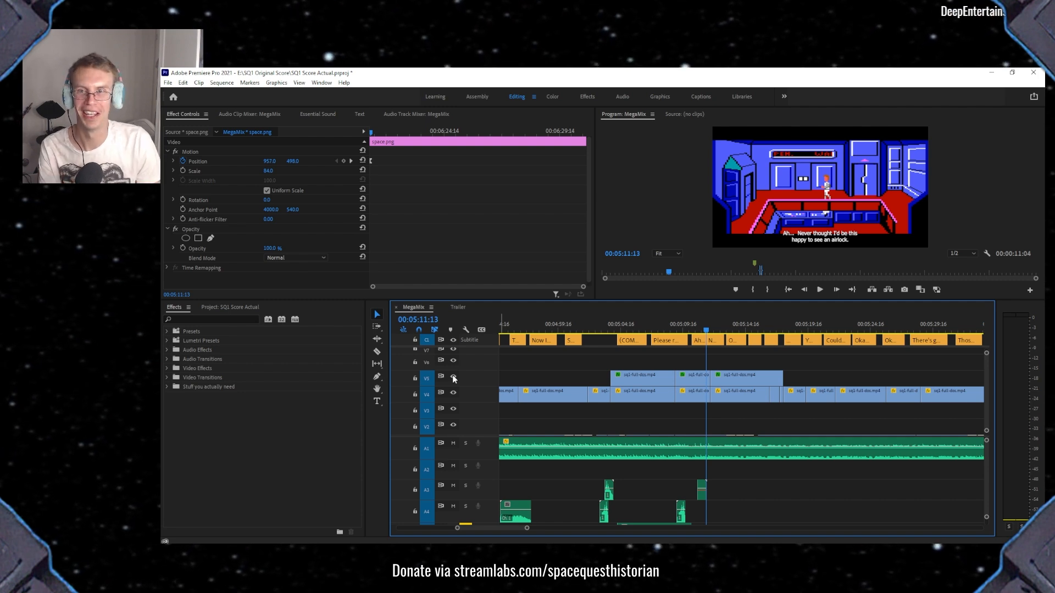
click(631, 329)
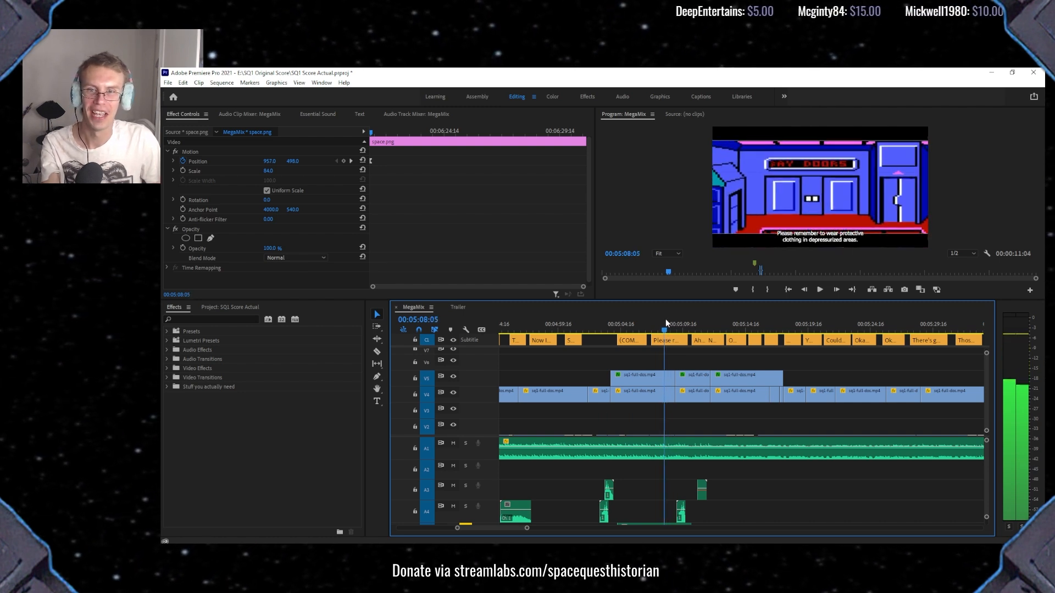
Enlarge the program monitor to examine the bay door shots up to 00:05:27:03, and shrink it again.
drag(667, 300, 713, 437)
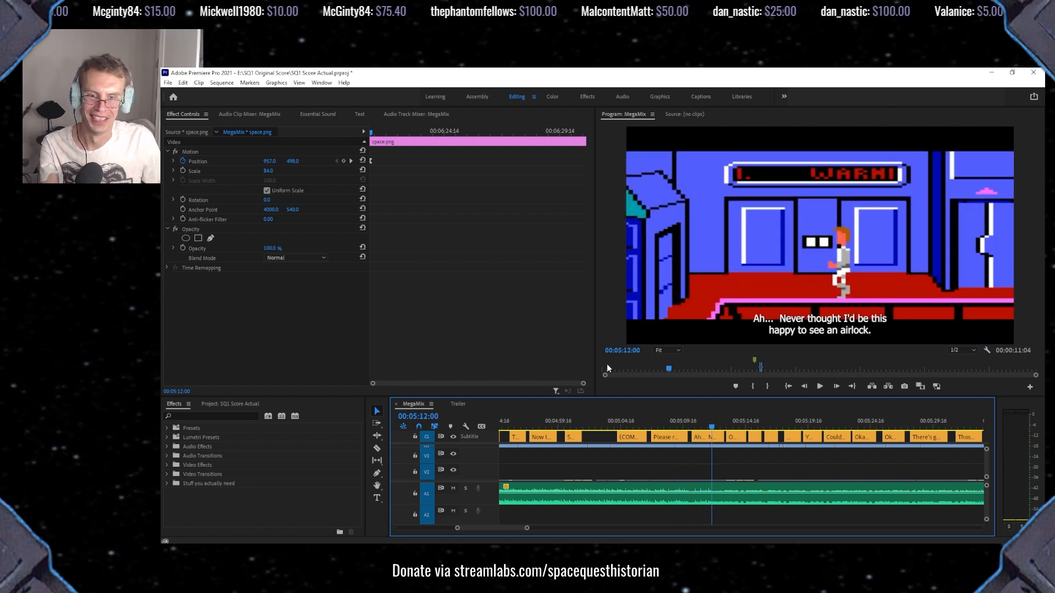
drag(715, 429, 903, 401)
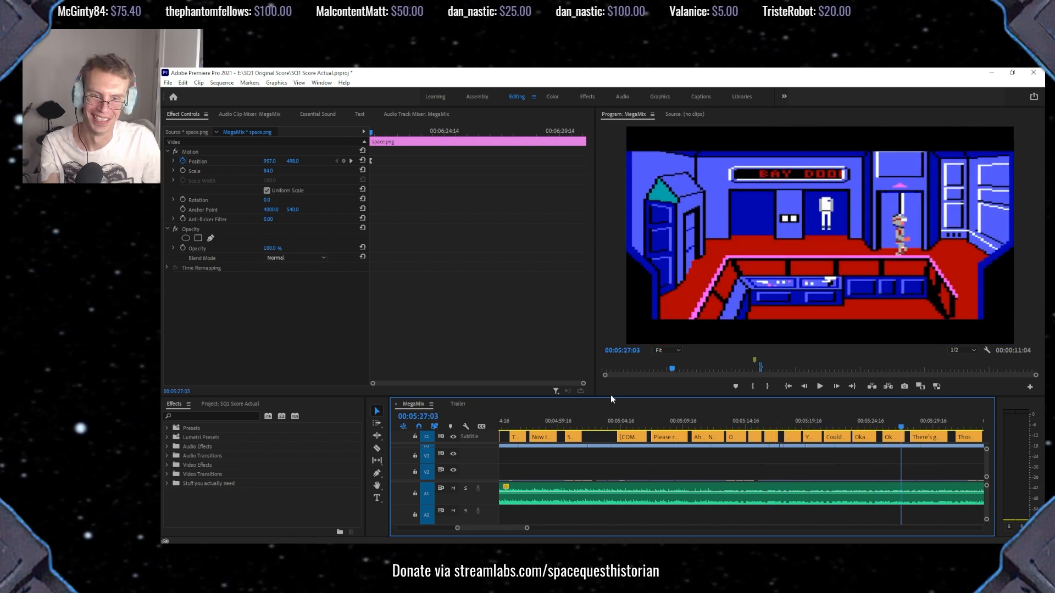
drag(610, 318, 610, 319)
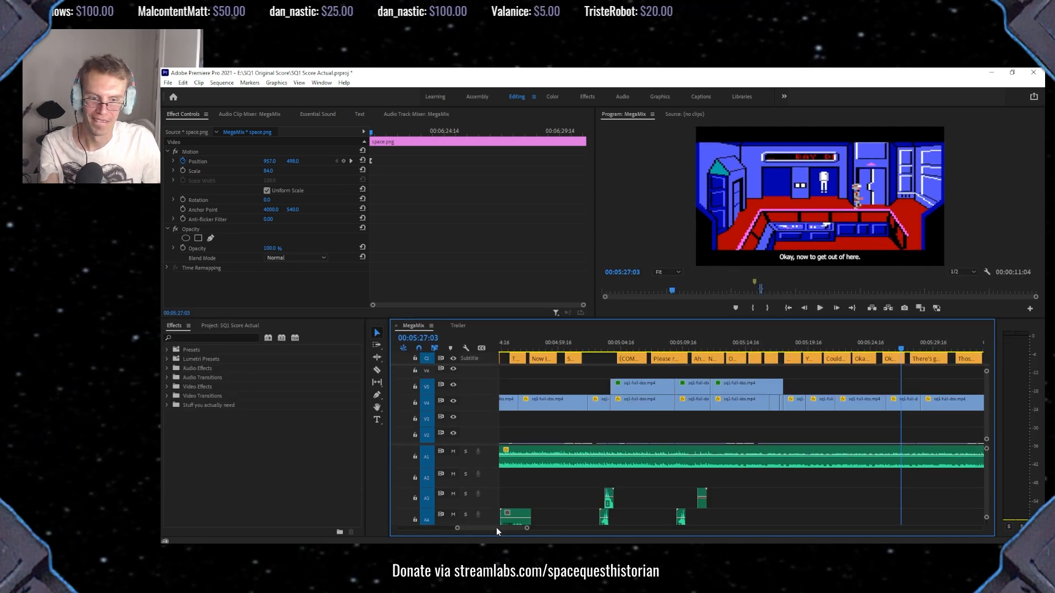
Scrub through the escape pod shots in space from 00:06:25:13 to 00:06:27:07.
scroll(497, 531, down, 5)
scroll(500, 527, down, 2)
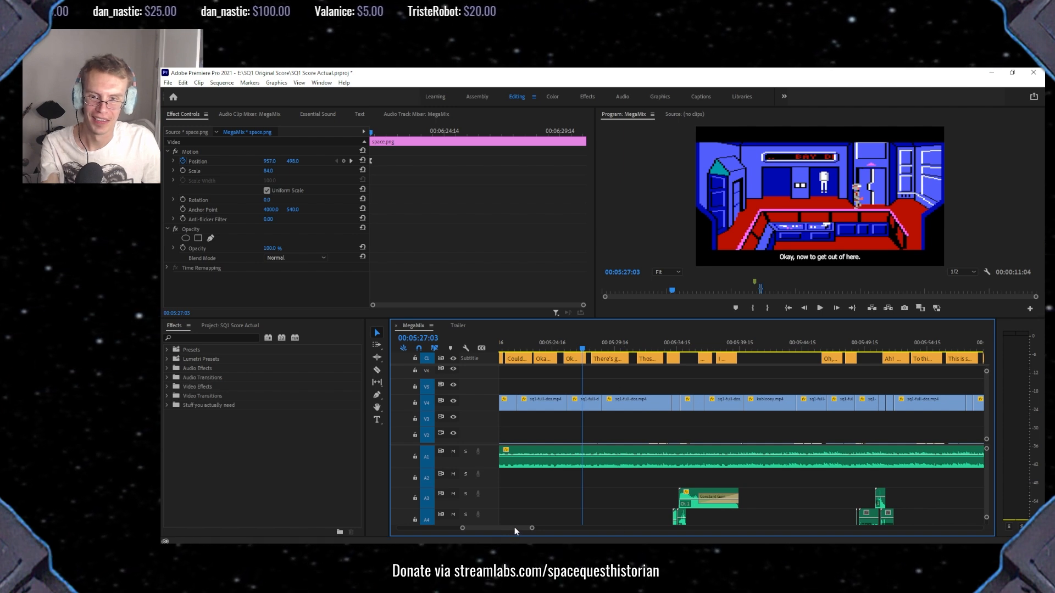
scroll(513, 526, down, 8)
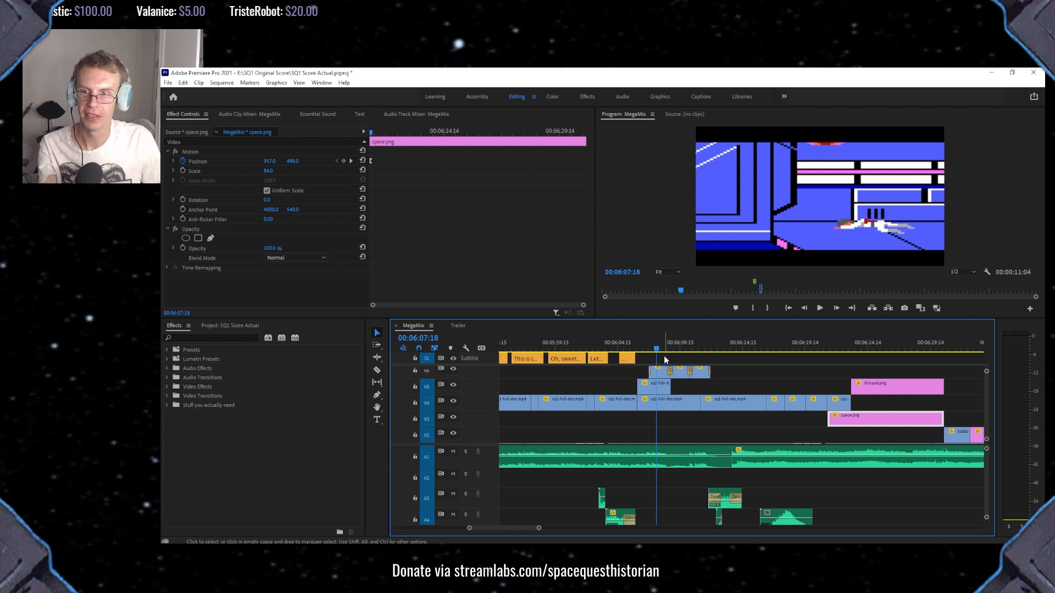
click(879, 346)
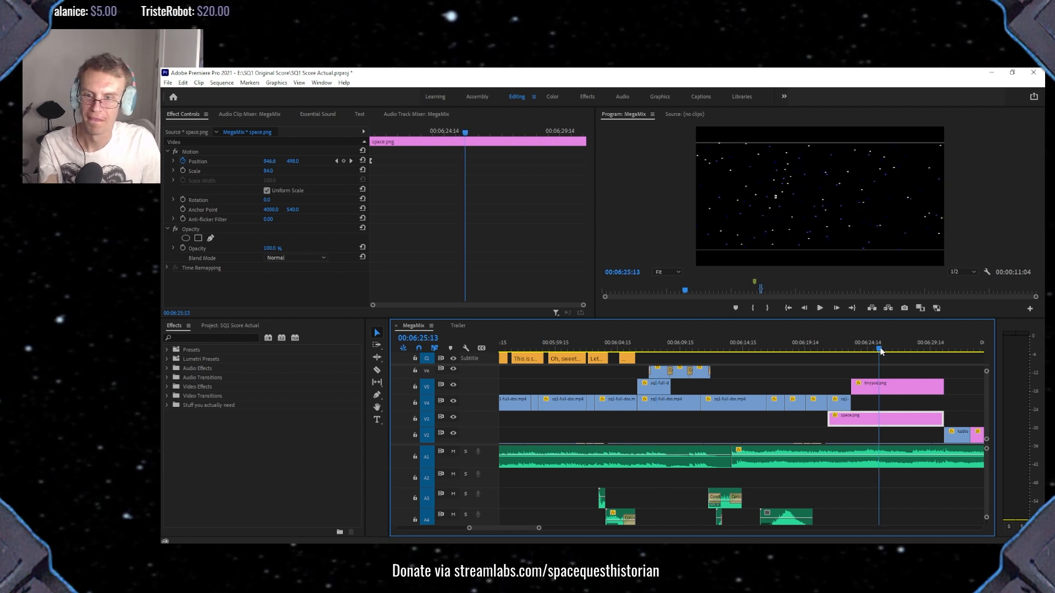
drag(886, 347, 902, 347)
Review the desert planet shots between 00:07:09:16 and 00:07:35:13, examining the layered shot around 00:07:21:22.
drag(511, 529, 523, 527)
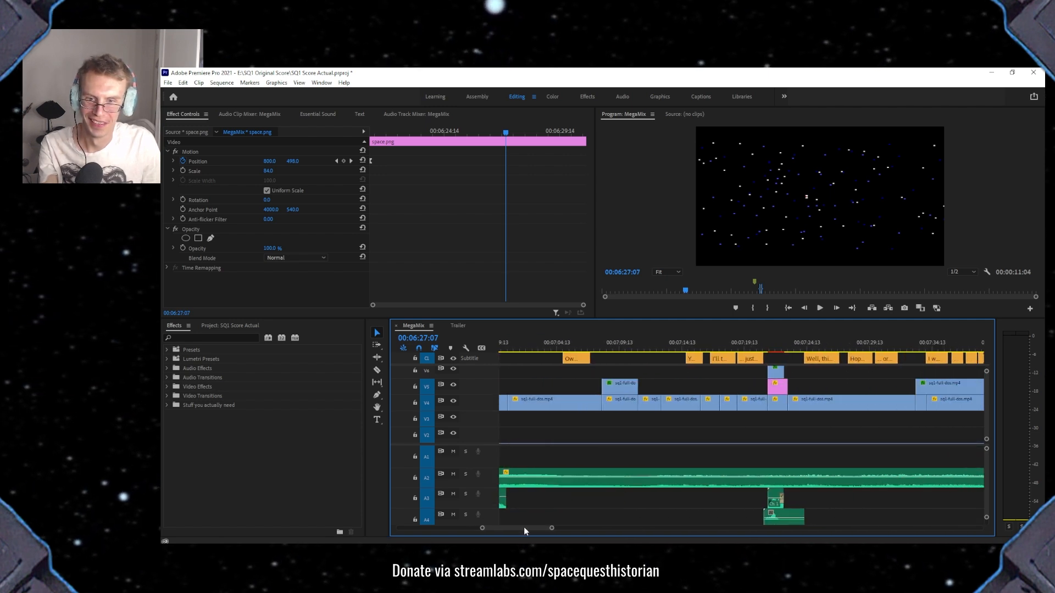
click(620, 347)
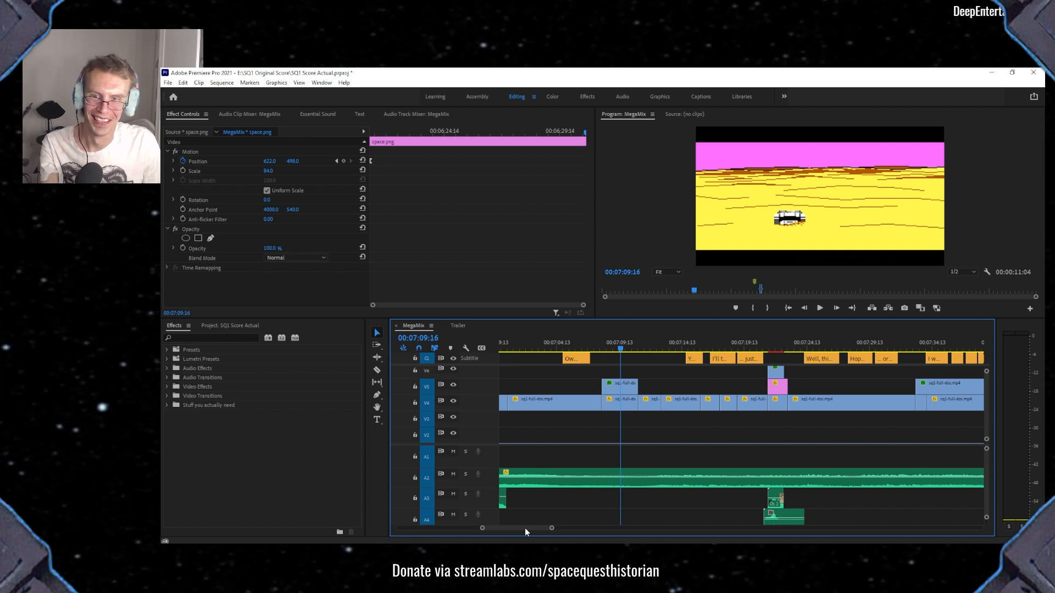
drag(526, 526, 529, 525)
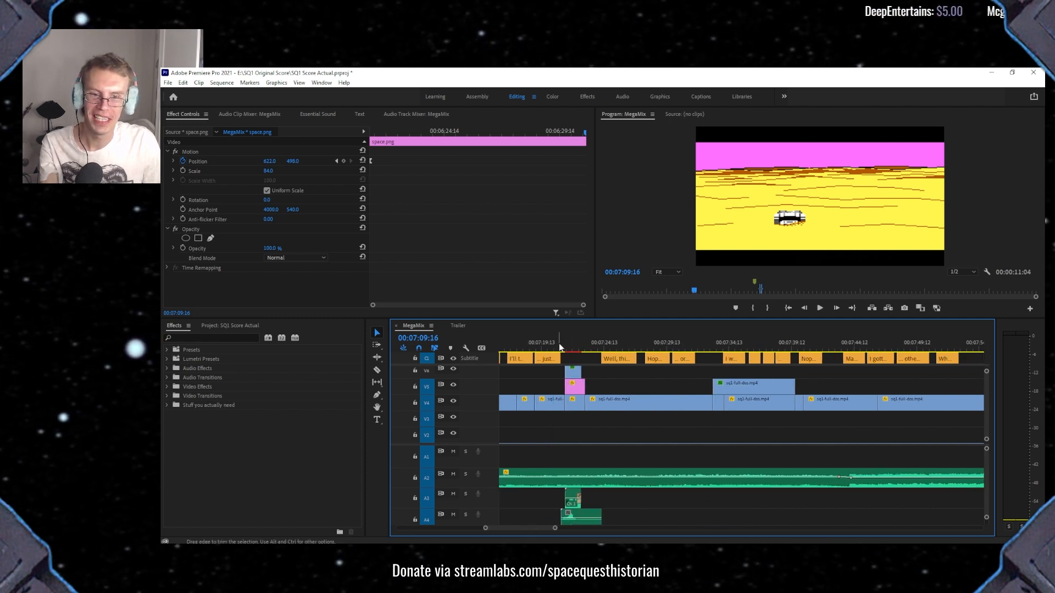
drag(571, 347, 573, 352)
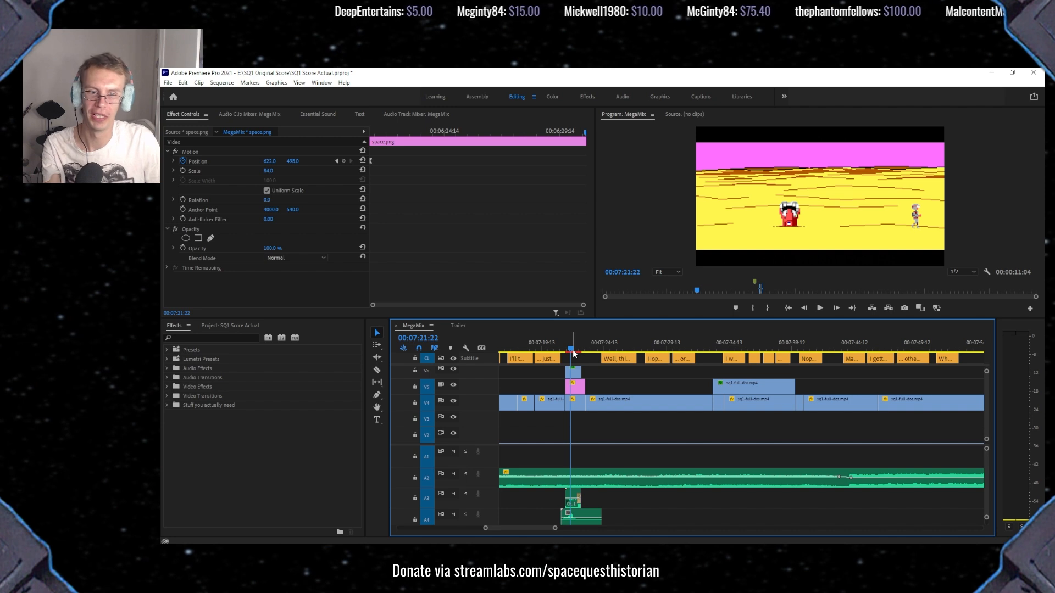
drag(573, 352, 574, 352)
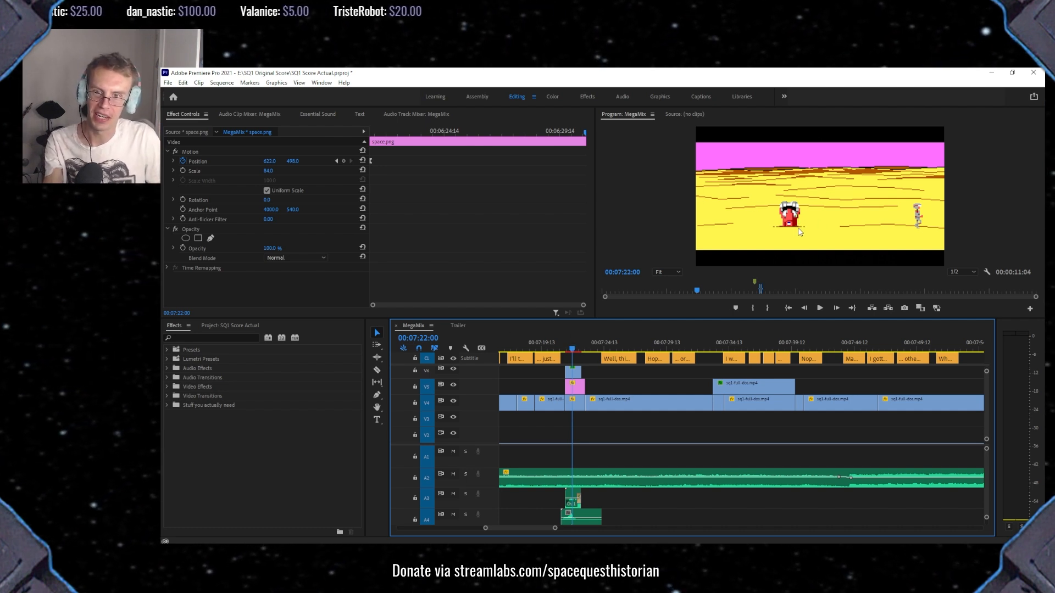
mouse_move(573, 348)
mouse_down()
mouse_move(584, 351)
mouse_move(572, 350)
mouse_up()
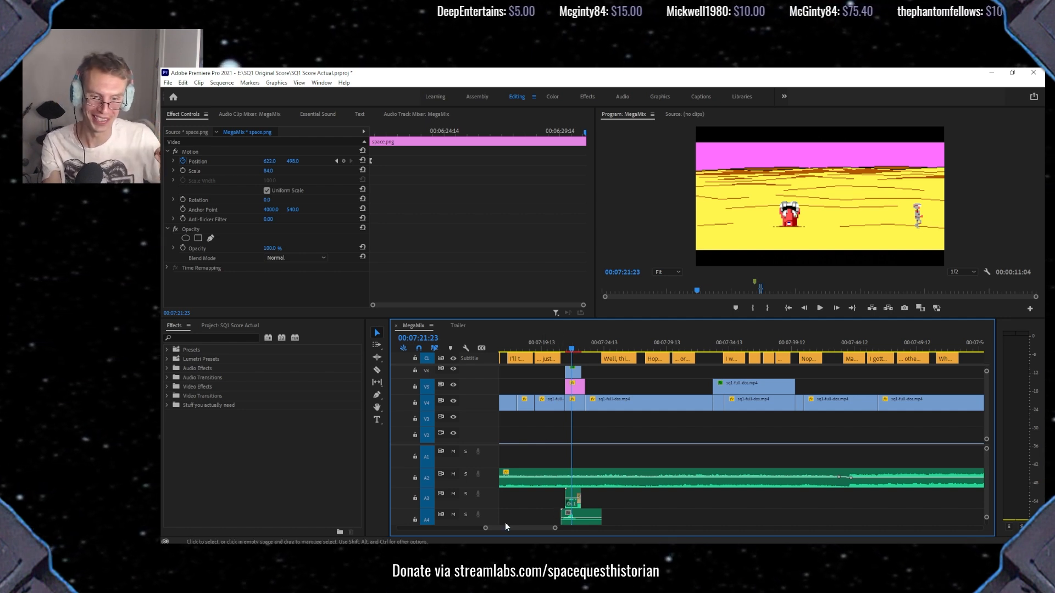
drag(506, 530, 506, 530)
click(626, 341)
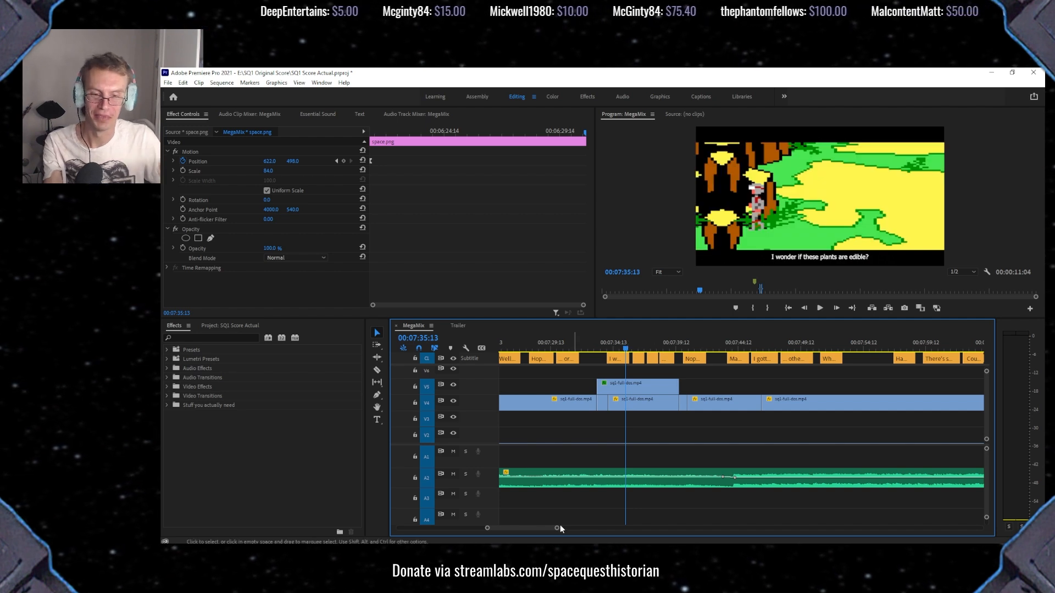
Review the desert planet shots from 00:08:41:01 to 00:08:44:04, above the Sand layer.
drag(510, 529, 523, 529)
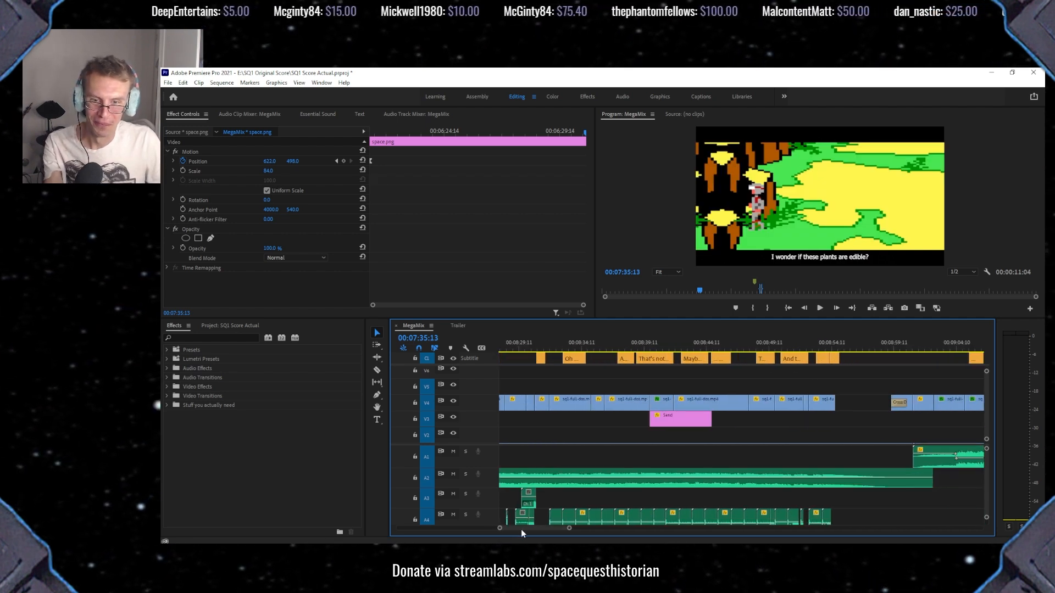
click(664, 345)
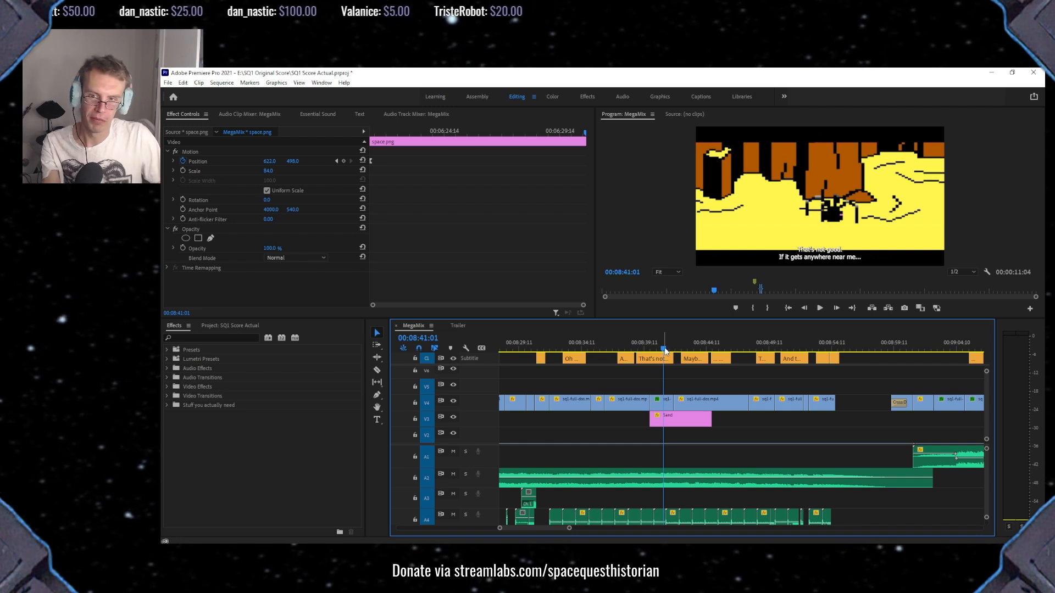
drag(664, 351, 702, 348)
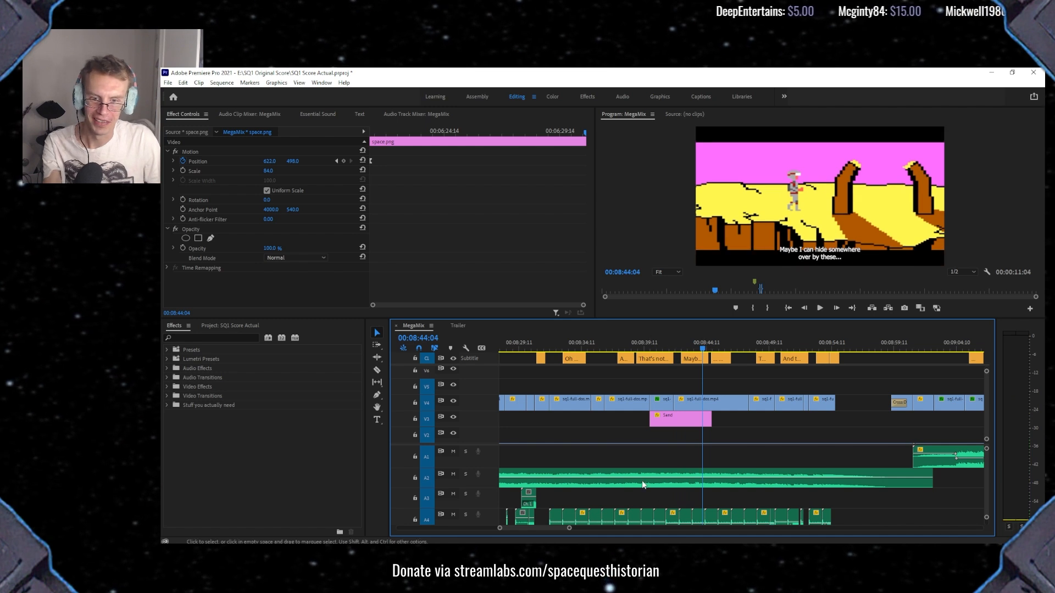
Show the cave shots at 00:09:32:16 and 00:10:20:20 in the MegaMix sequence.
scroll(645, 461, down, 6)
scroll(696, 476, down, 2)
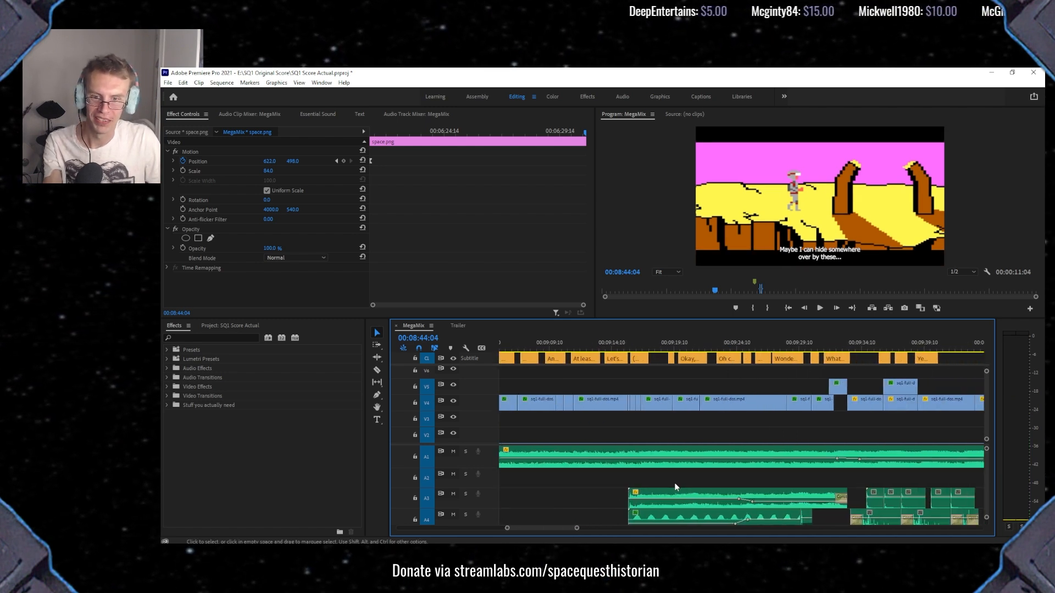
click(841, 345)
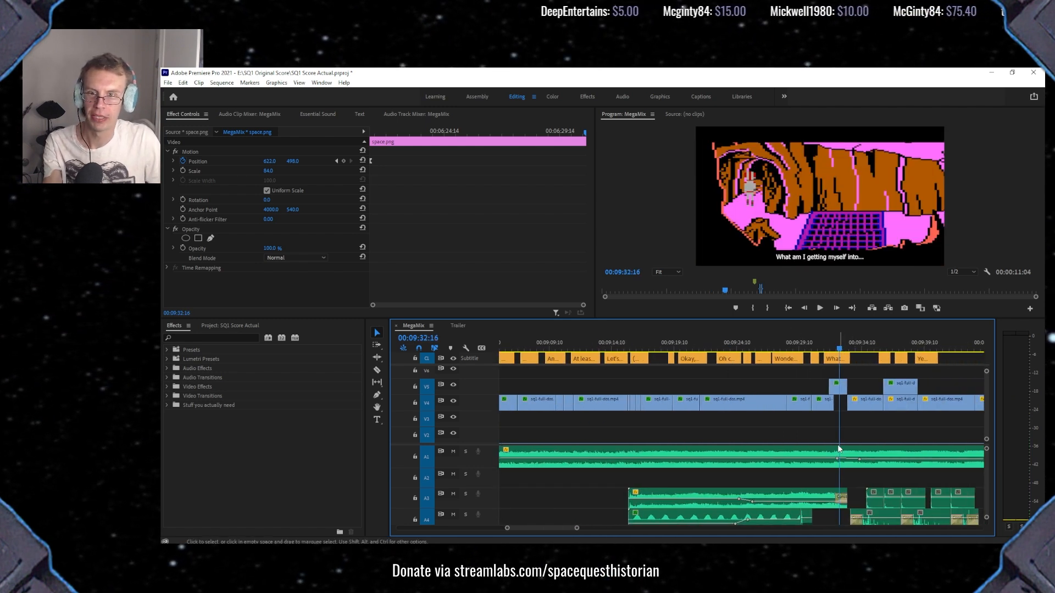
scroll(811, 440, down, 7)
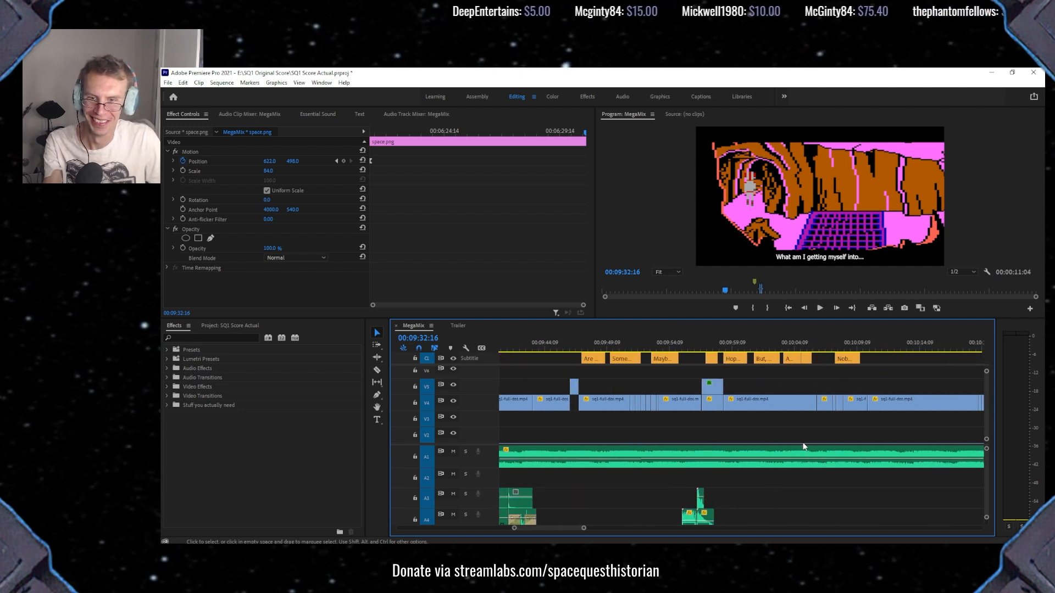
scroll(747, 418, down, 7)
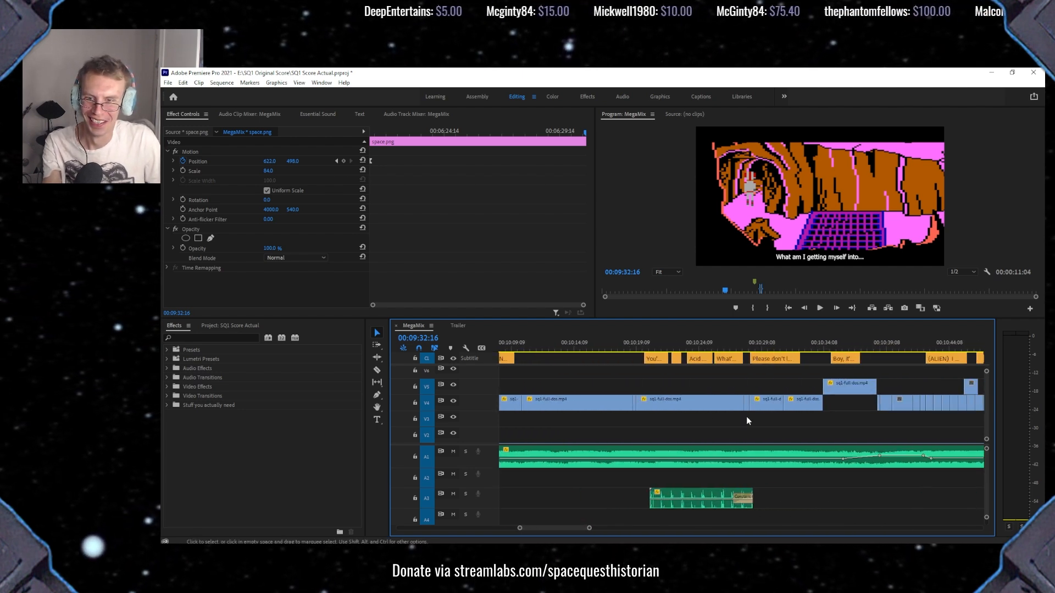
scroll(746, 421, down, 2)
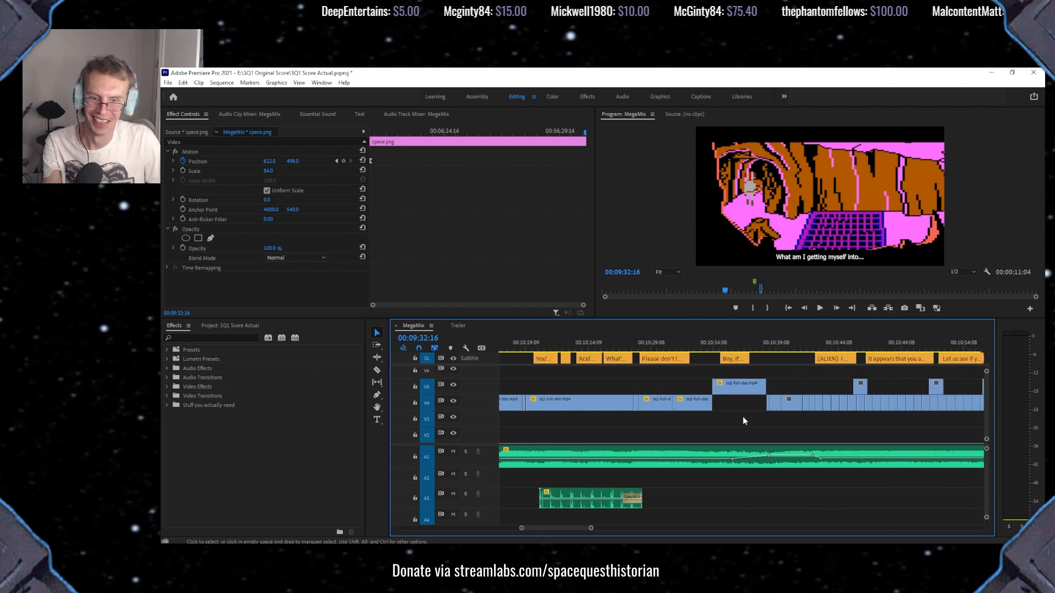
click(545, 341)
Locate the heavily cut alien head scene and show its frame at 00:10:52:02.
scroll(623, 405, down, 2)
scroll(624, 405, down, 2)
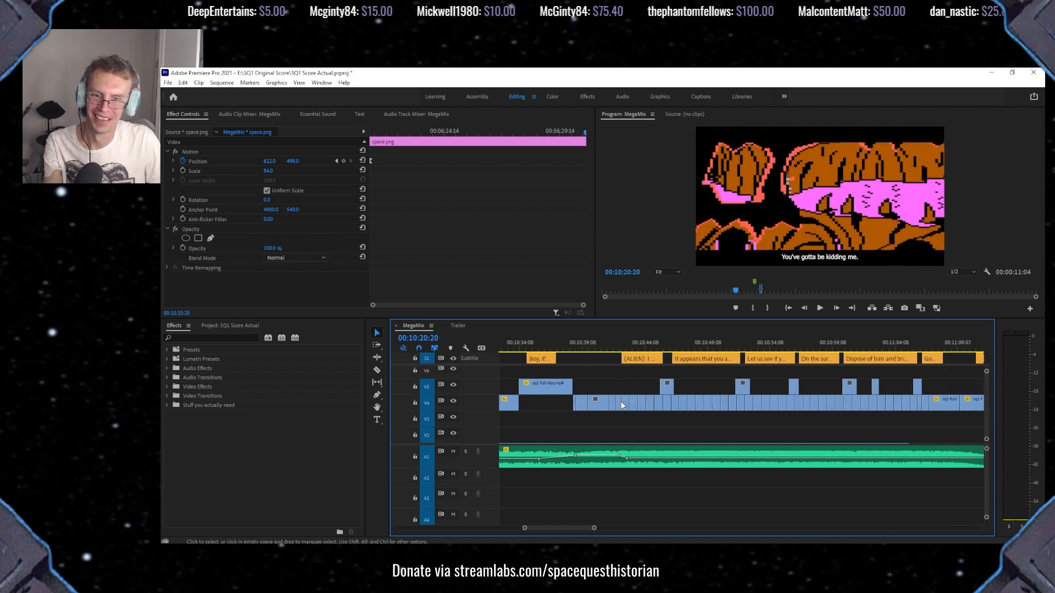
scroll(622, 405, down, 1)
scroll(622, 405, down, 2)
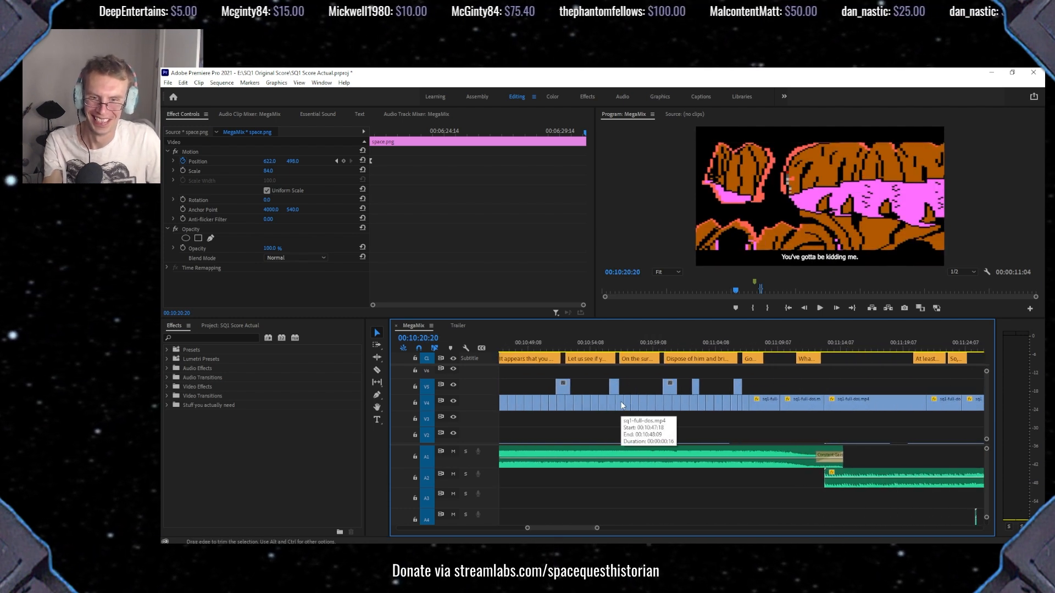
click(562, 342)
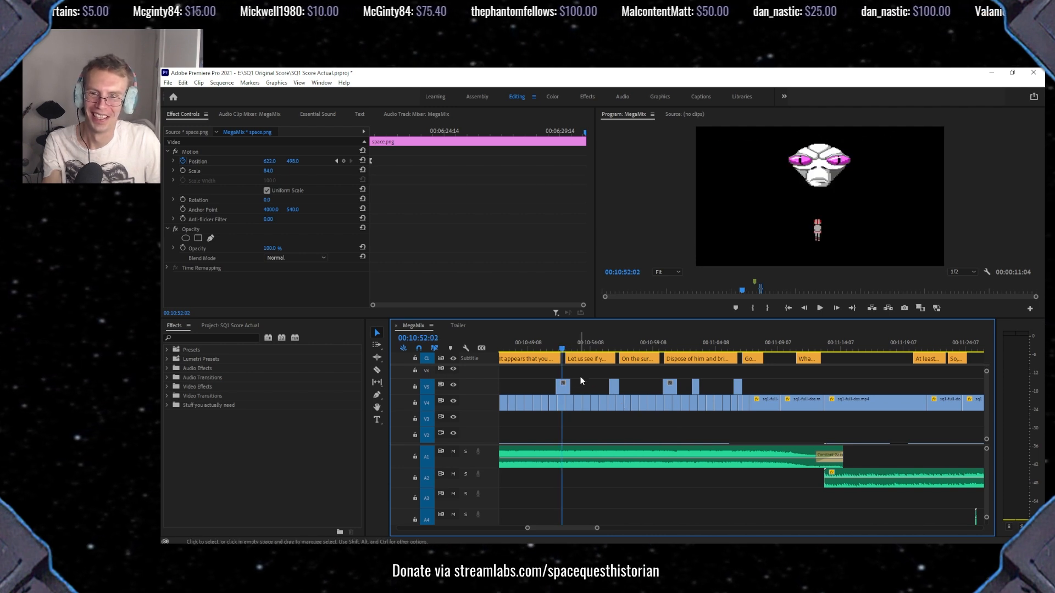
Scrub through the start of the alien's speech from 00:10:42:04 to 00:10:45:20.
scroll(567, 412, up, 1)
scroll(567, 411, up, 1)
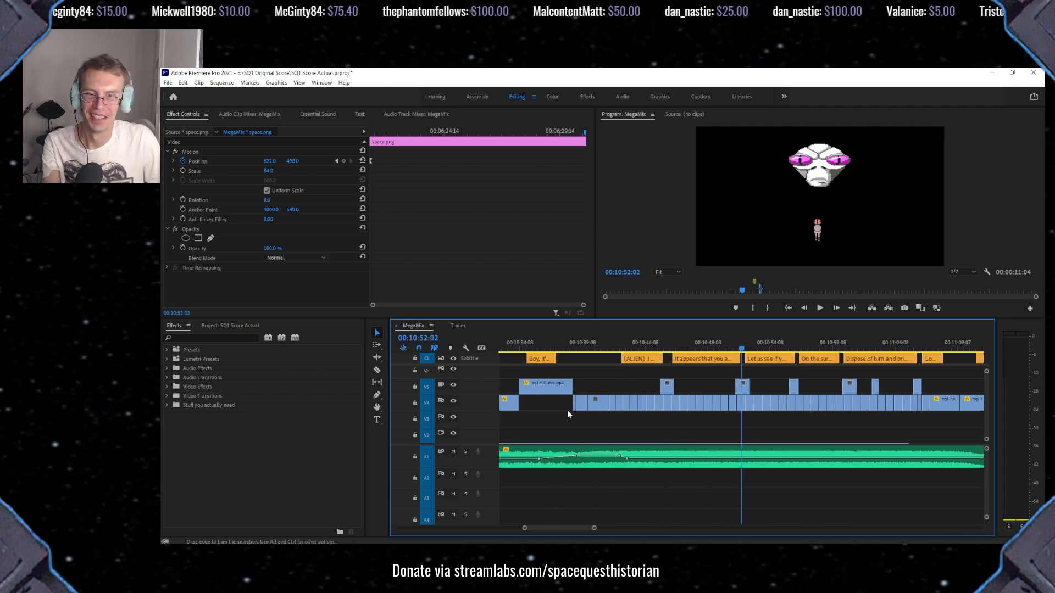
click(619, 348)
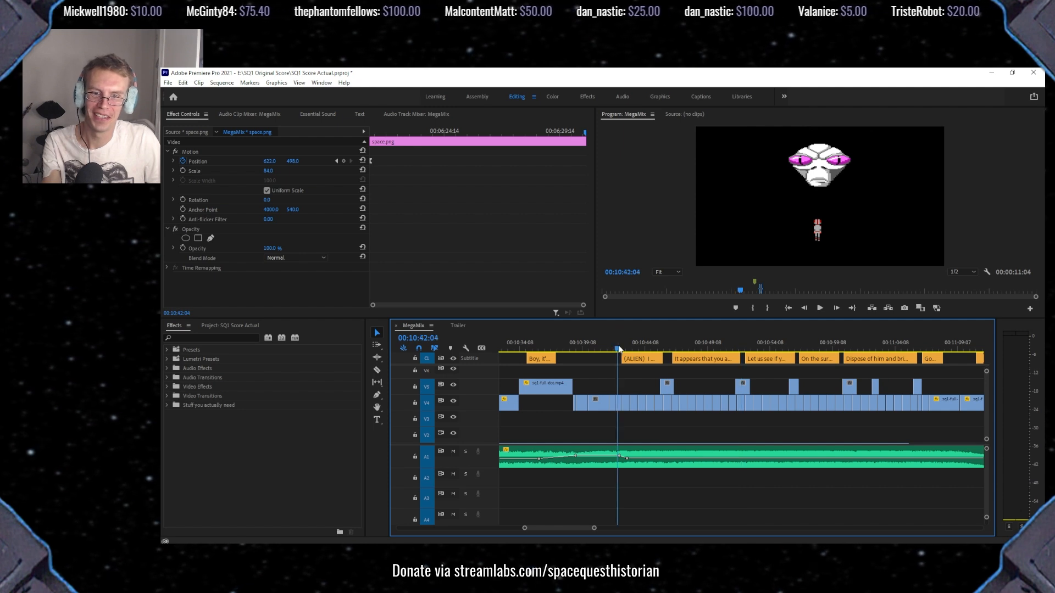
click(619, 349)
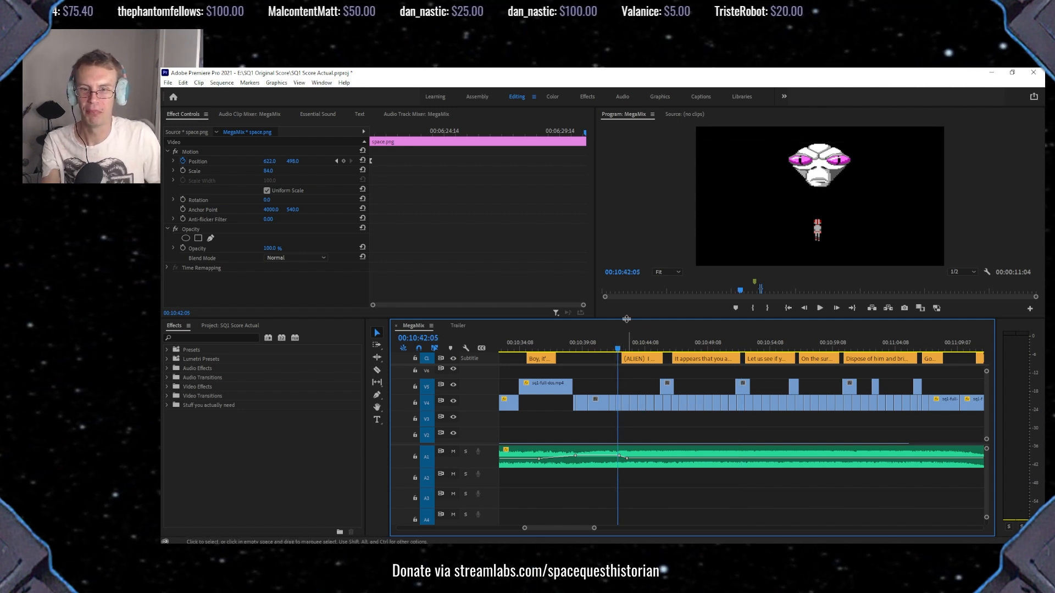
click(621, 349)
drag(621, 347, 663, 342)
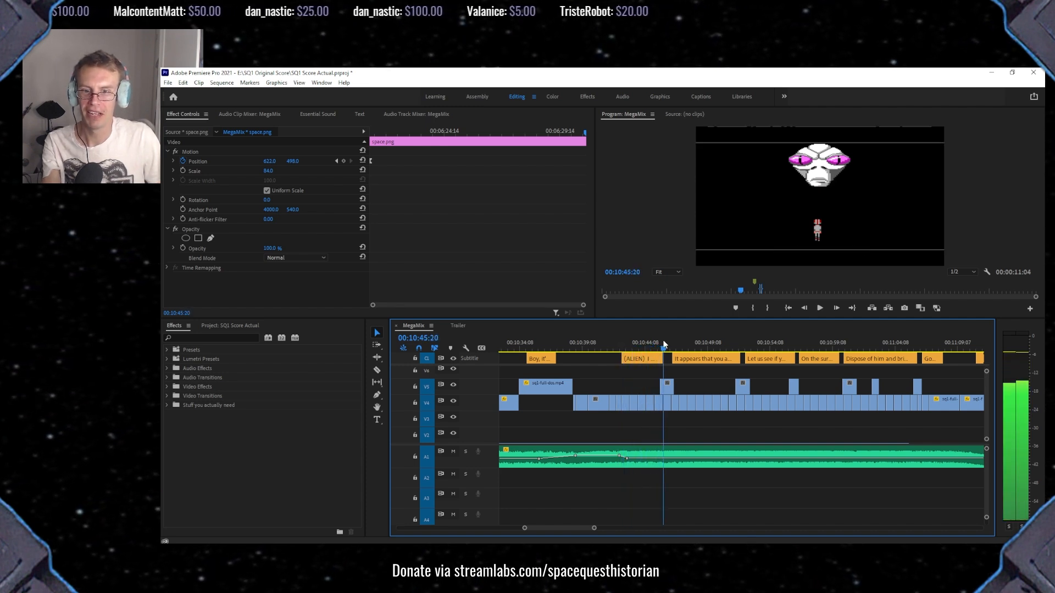
Inspect two short V5 clips in the alien head scene, and scrub through the rest of the scene to 00:11:08:07.
click(667, 390)
click(742, 386)
mouse_move(665, 347)
mouse_down()
mouse_move(624, 350)
mouse_move(679, 352)
mouse_up()
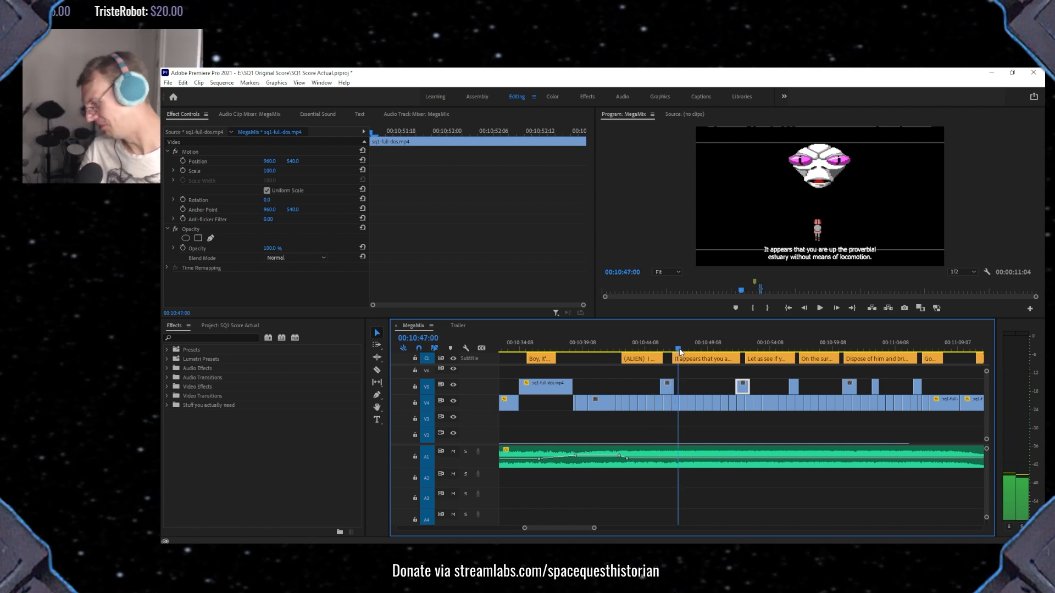
drag(680, 352, 945, 322)
Review the layered canyon shots at 00:11:42:18 and from 00:11:41:16 to 00:11:53:03.
scroll(654, 467, down, 10)
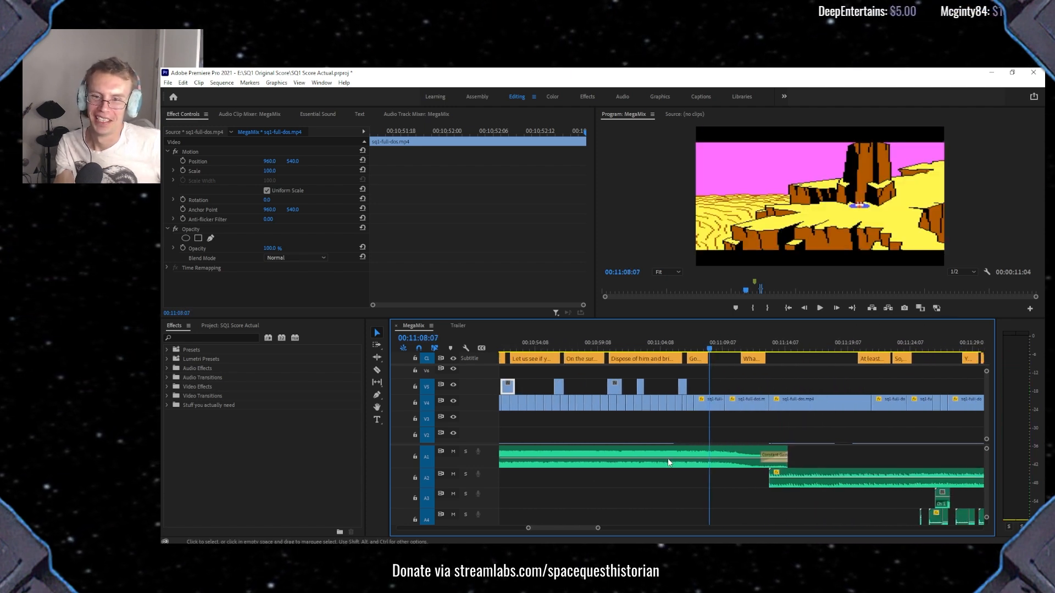
scroll(648, 463, down, 2)
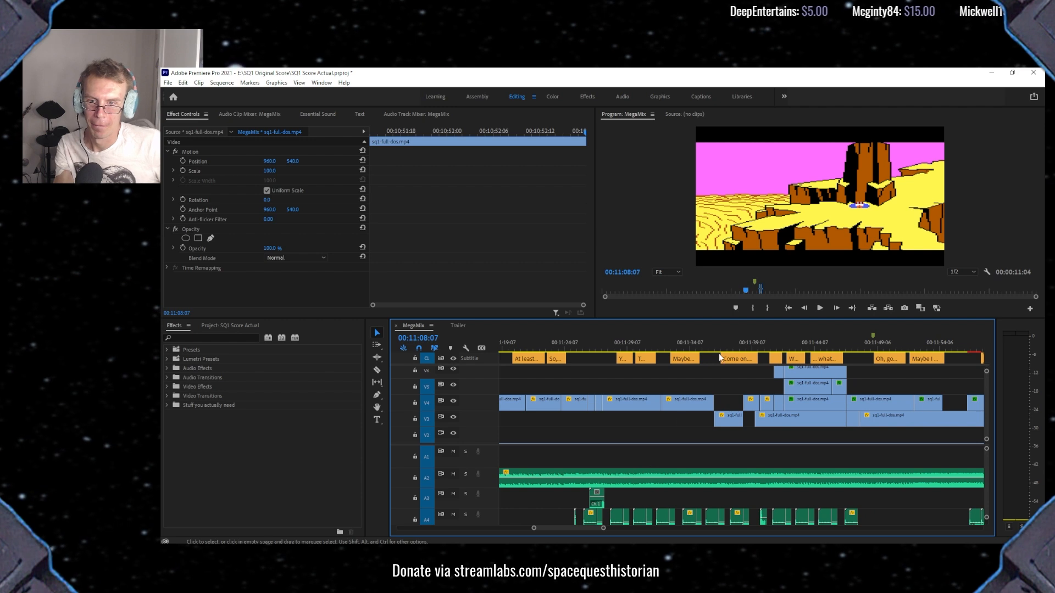
click(796, 343)
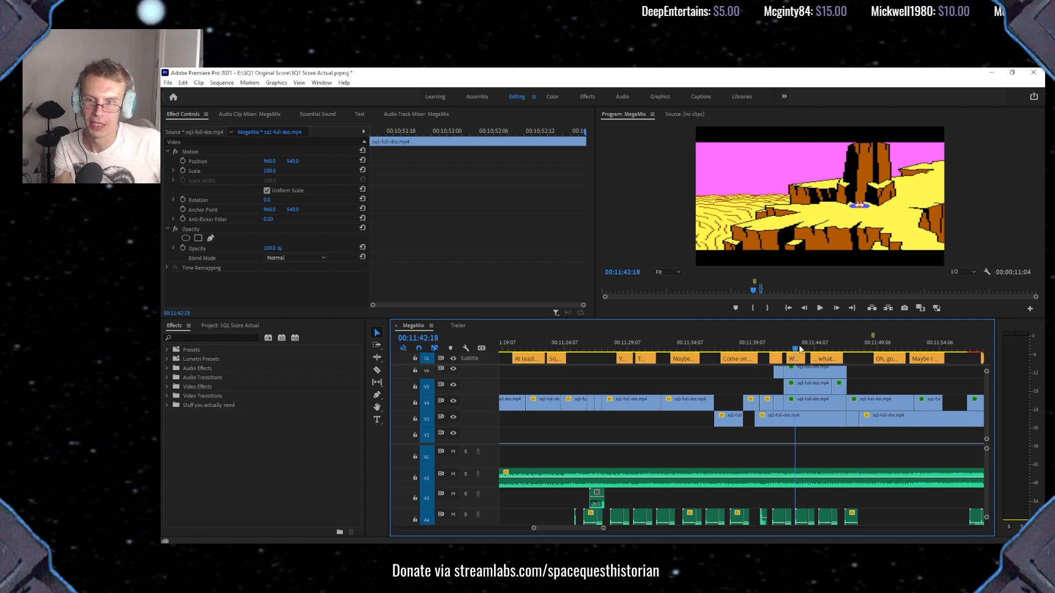
scroll(779, 402, down, 2)
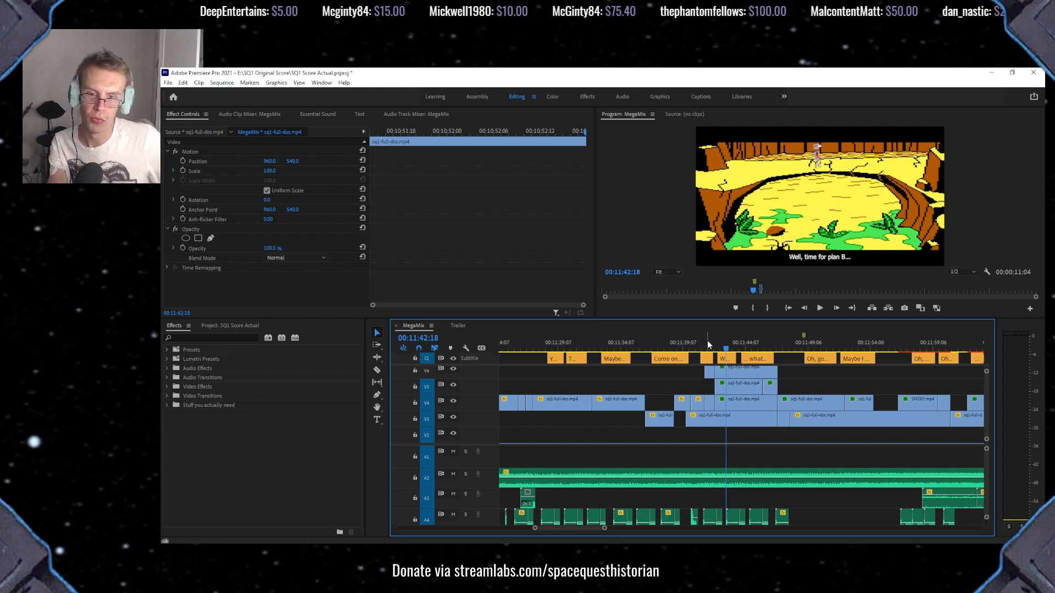
mouse_move(711, 347)
mouse_down()
mouse_move(728, 350)
mouse_move(714, 354)
mouse_up()
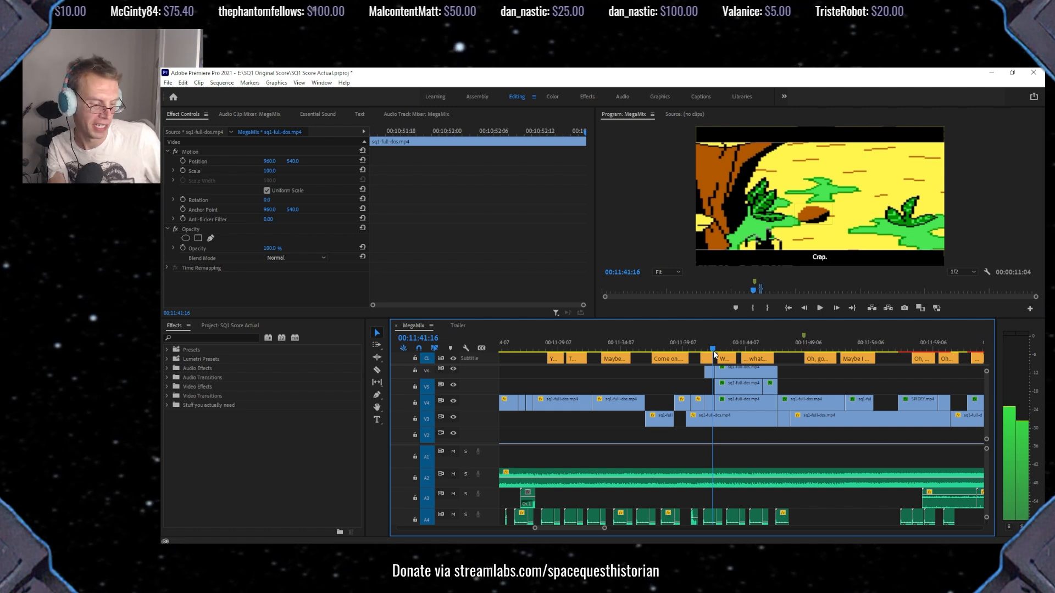
drag(714, 355, 856, 330)
Look over the clips up to the marked In/Out range, and return to the layered "plan B" shot at 00:11:44:10.
scroll(835, 406, down, 3)
scroll(834, 405, down, 3)
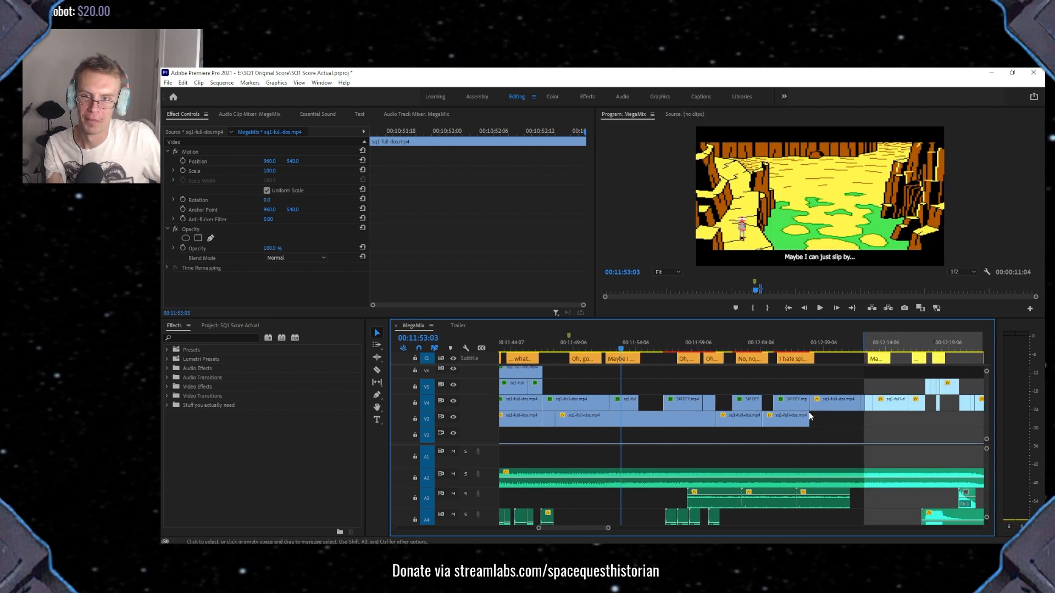
scroll(768, 355, down, 3)
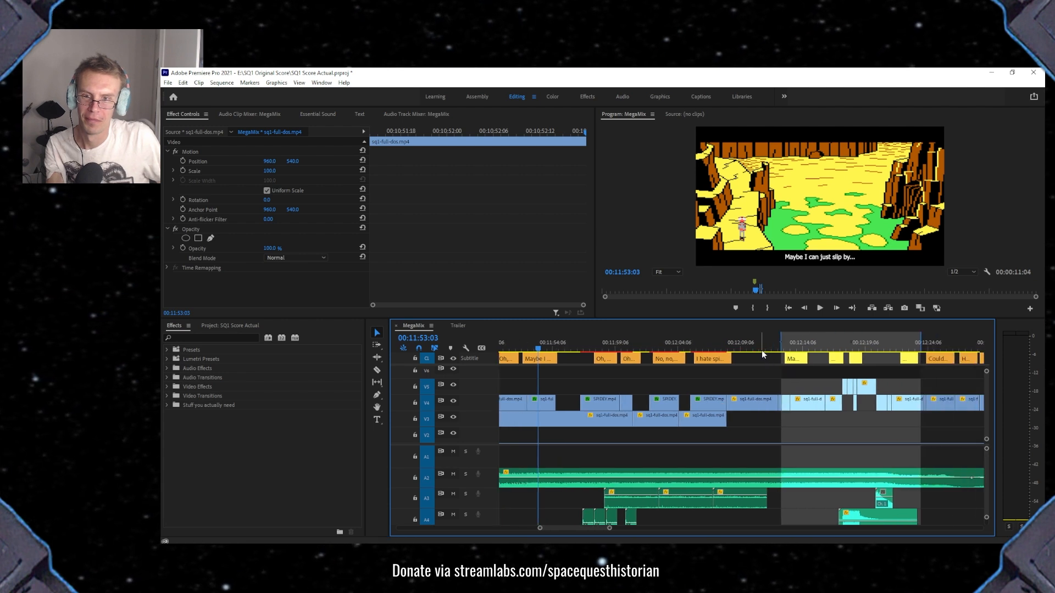
scroll(640, 339, up, 6)
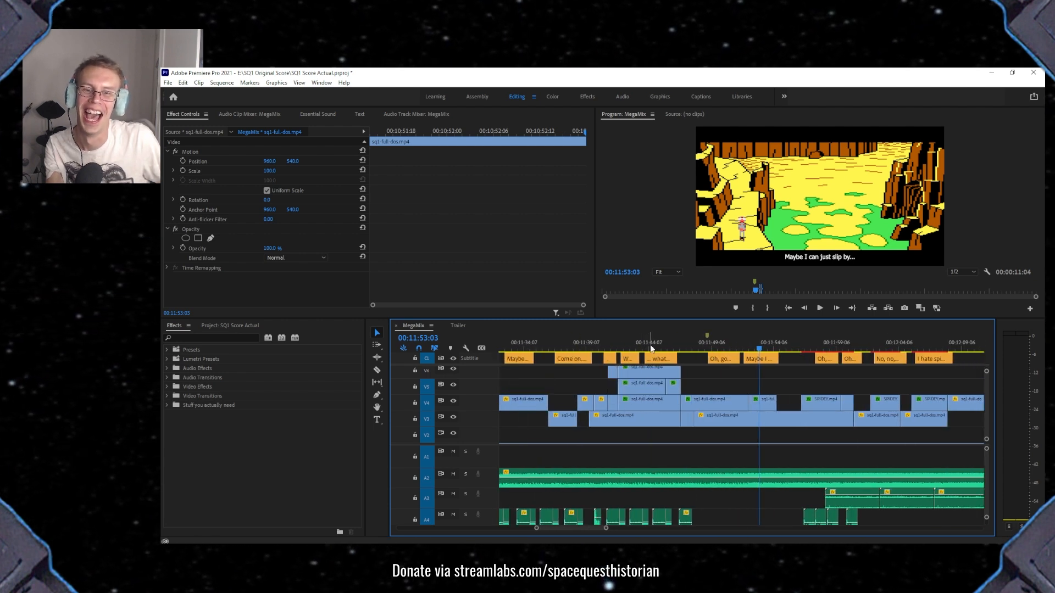
click(644, 341)
drag(621, 351, 651, 355)
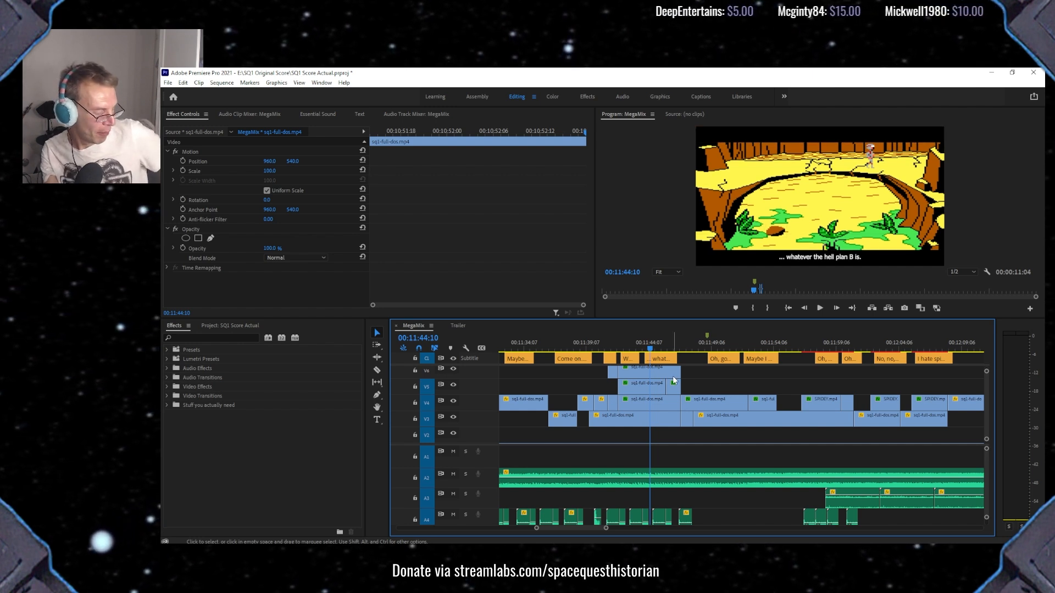
Go to the spider droid scene at 00:12:03:01, and back to its opening shot at 00:11:57:13.
scroll(715, 409, down, 1)
scroll(722, 412, down, 5)
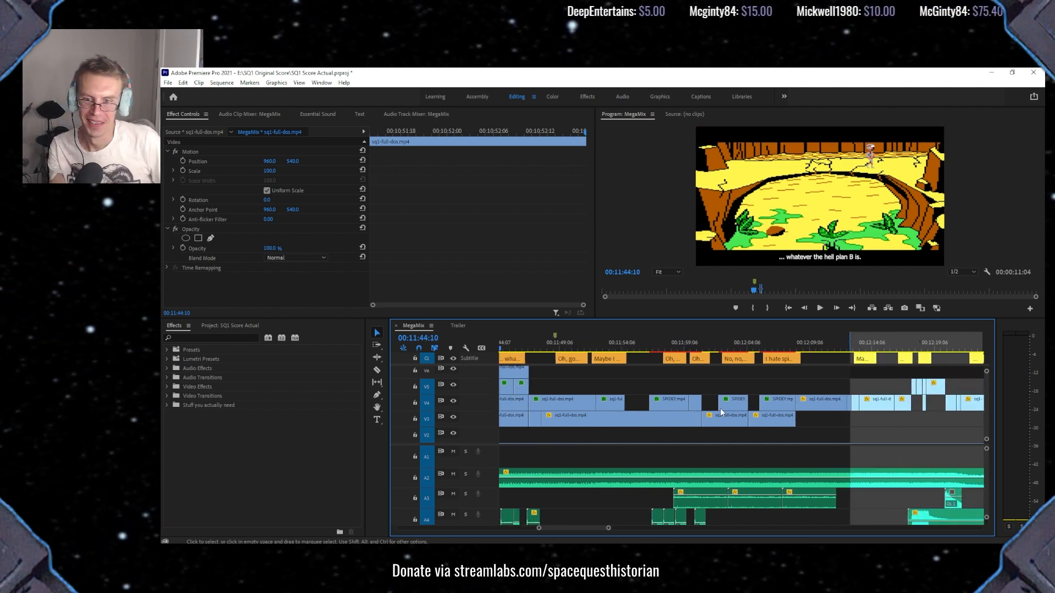
click(690, 340)
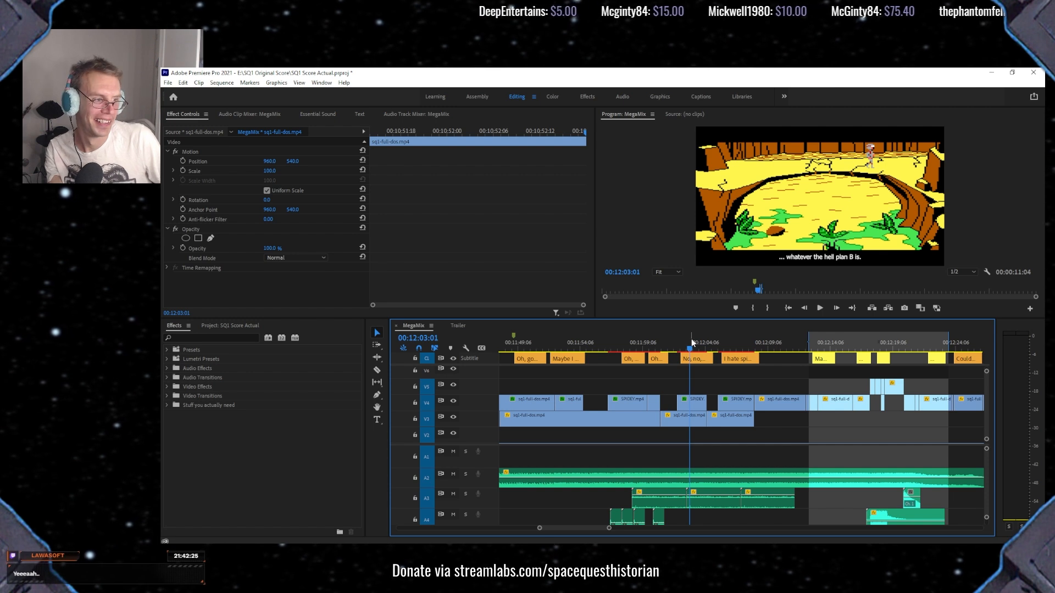
click(621, 346)
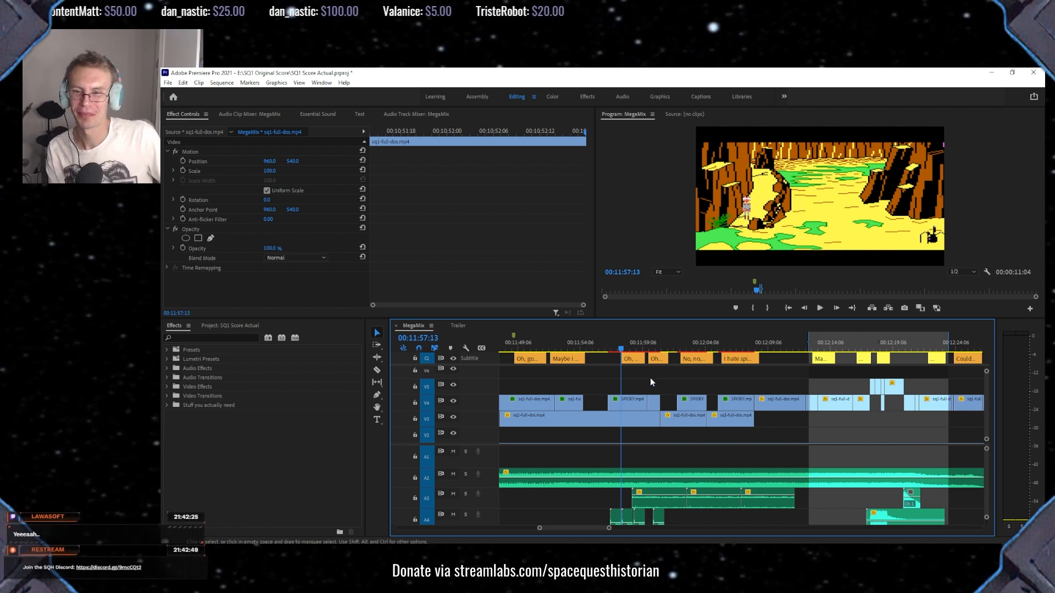
Clear both the In and Out points of the MegaMix sequence.
right_click(787, 340)
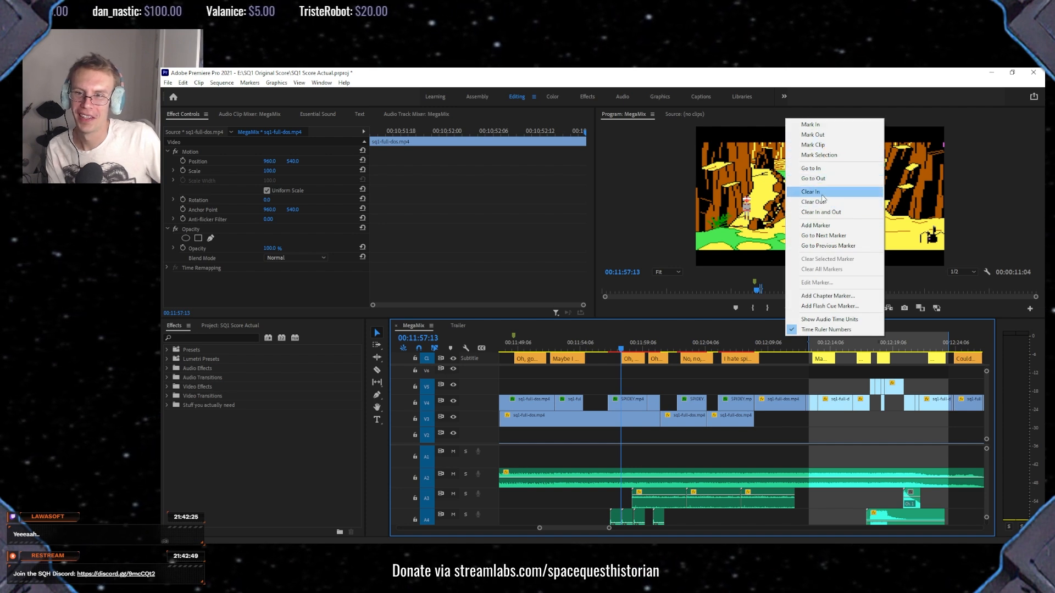
click(821, 212)
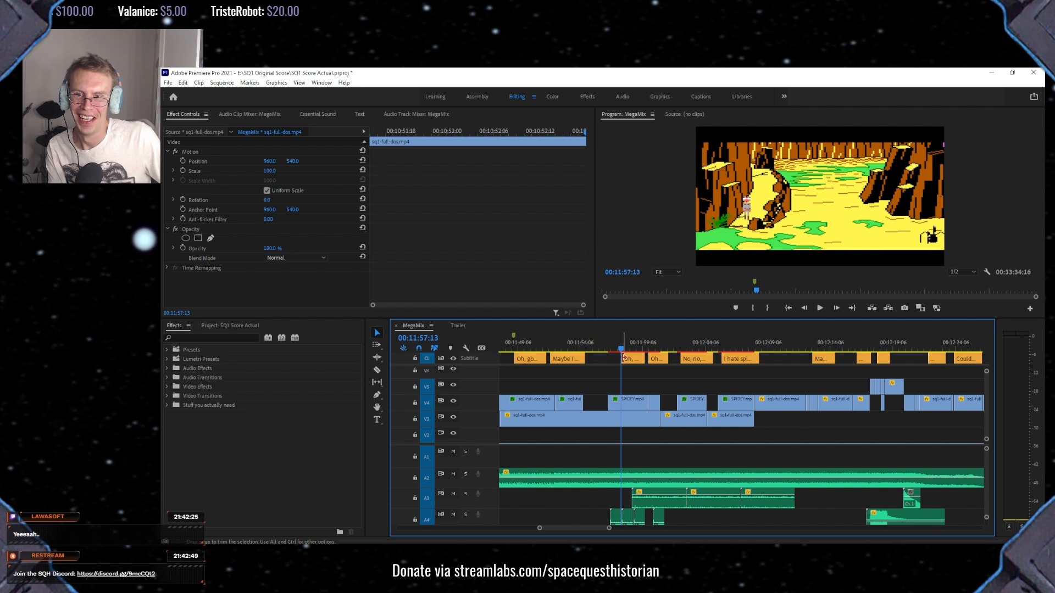
Scrub through the first spider droid shot from 00:11:57:05 to 00:11:58:16.
mouse_move(621, 350)
mouse_down()
mouse_move(592, 351)
mouse_move(619, 348)
mouse_up()
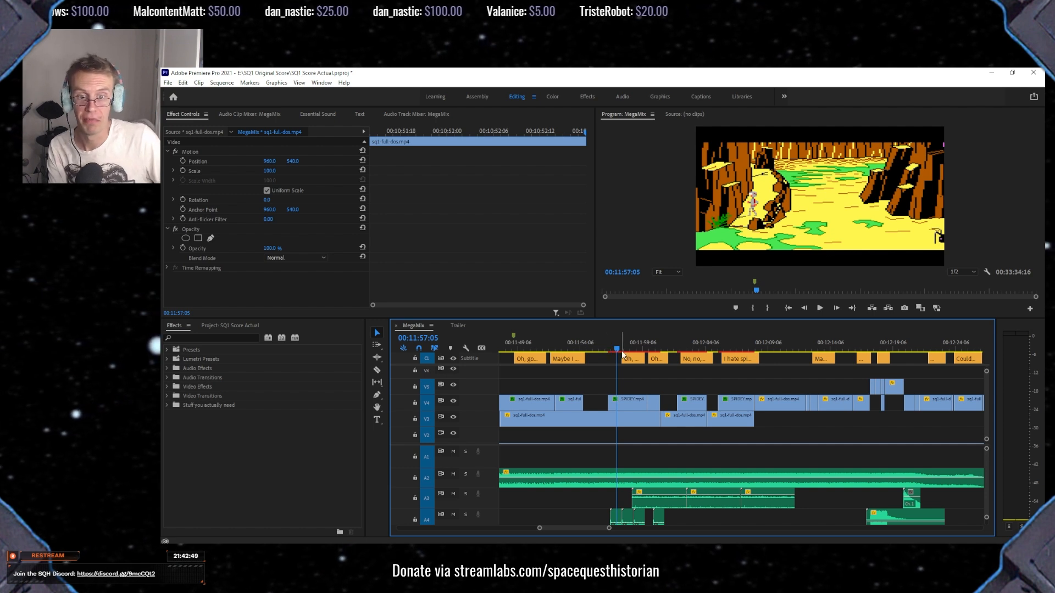
drag(618, 350, 636, 350)
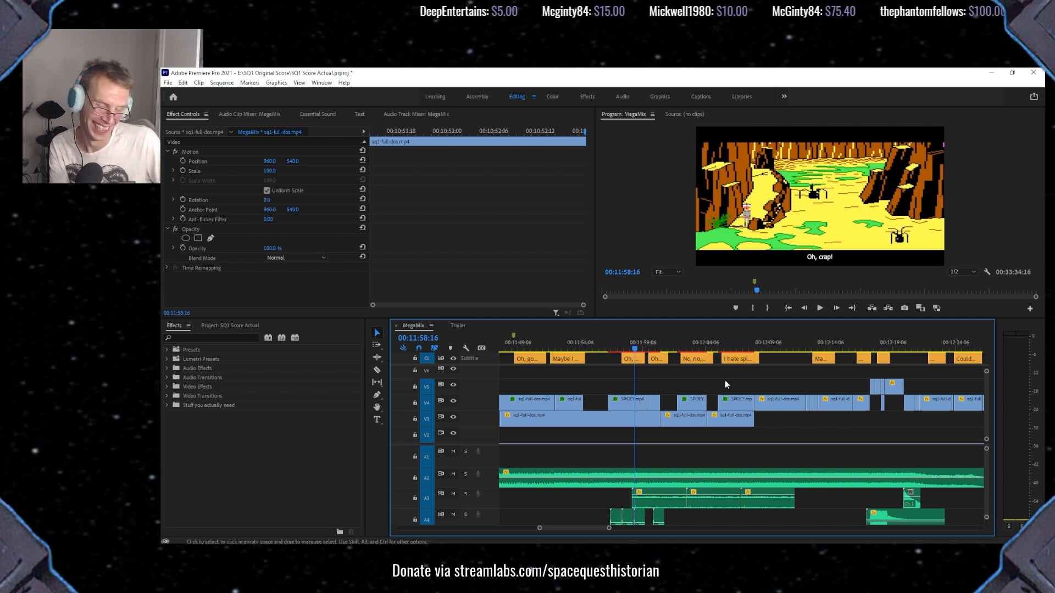
Turn off the output of video track V4 at 00:12:00:04 to examine the spider droid shot's lower layer.
scroll(718, 352, down, 2)
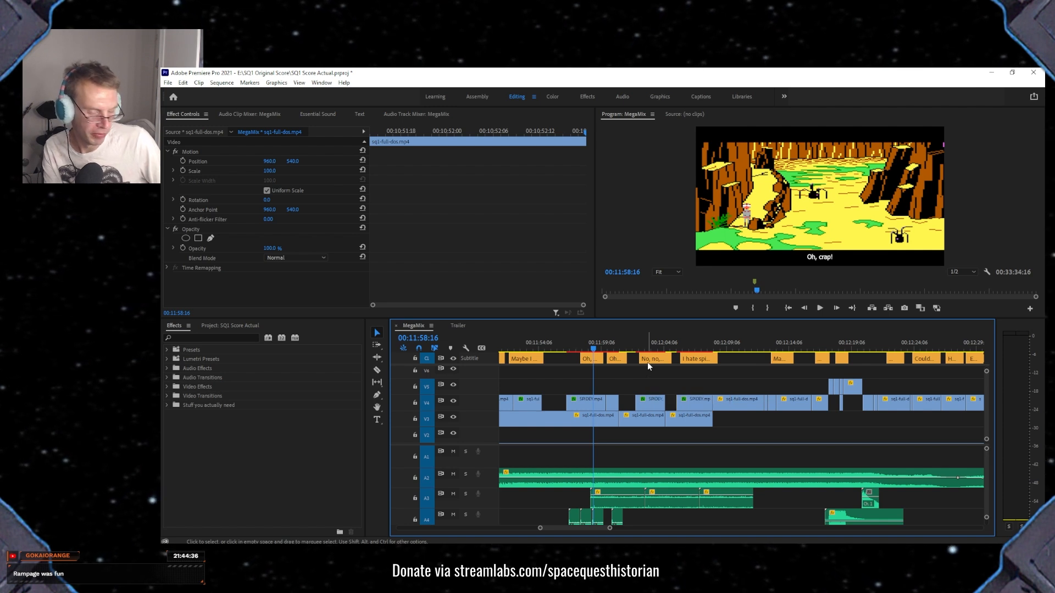
click(613, 347)
key(Left)
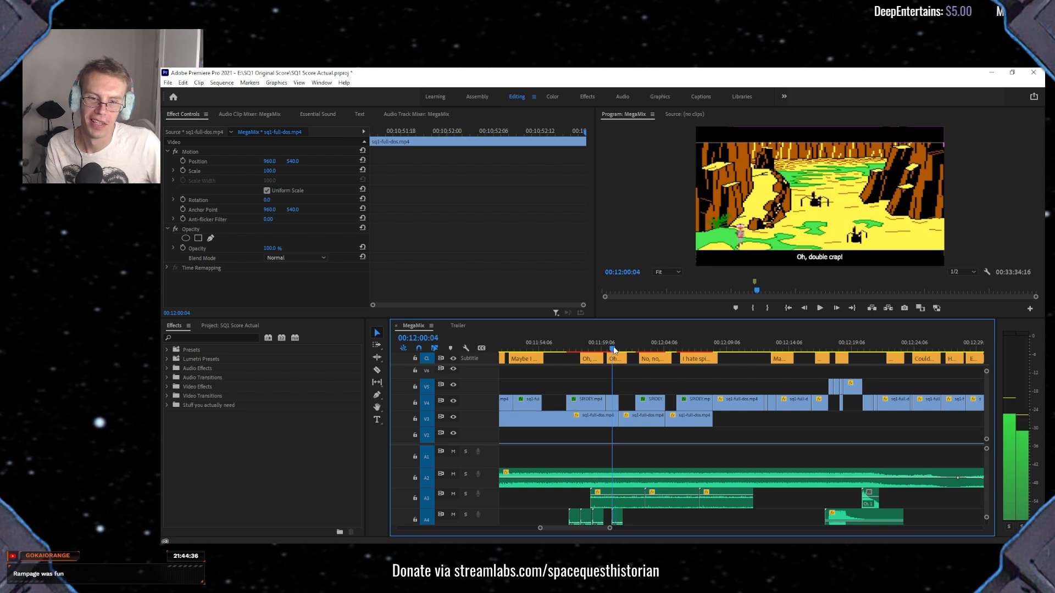
click(452, 401)
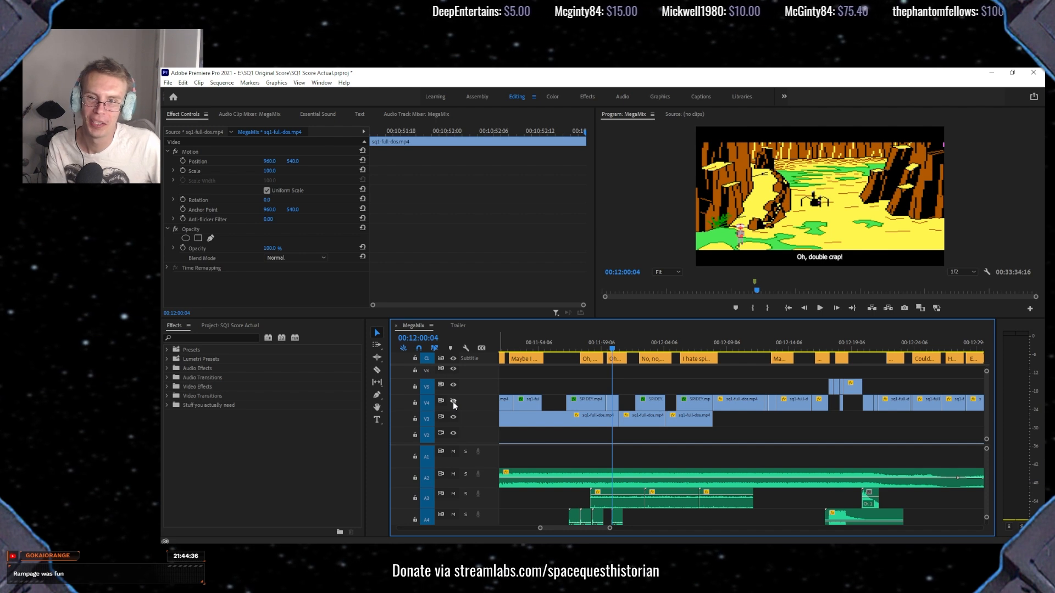
Turn track V4 back on and V3 off to examine the spider droid's upper layer at 00:12:00:04, briefly enlarging the preview.
click(453, 401)
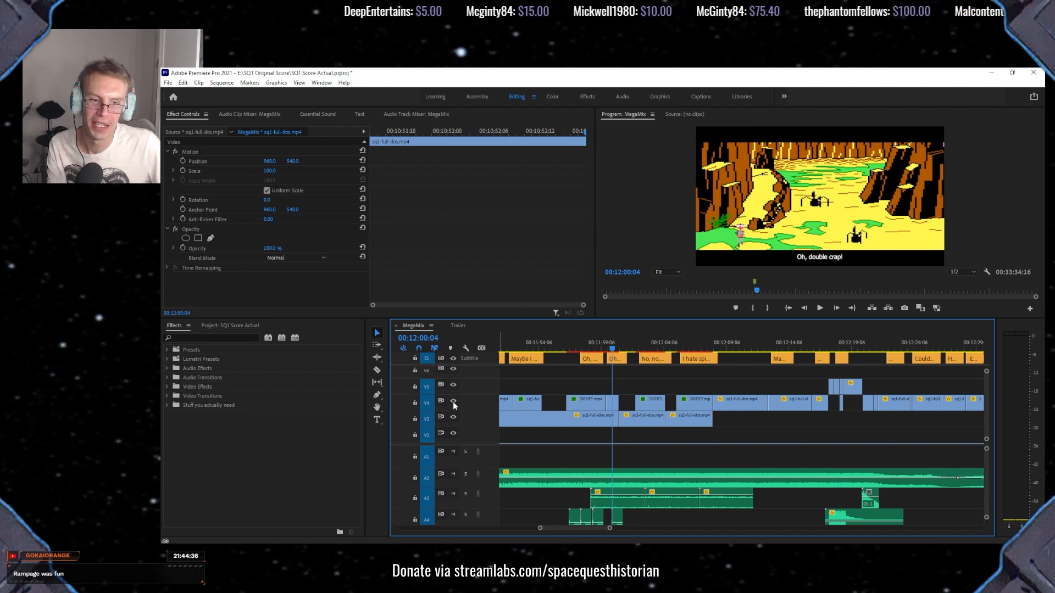
click(453, 418)
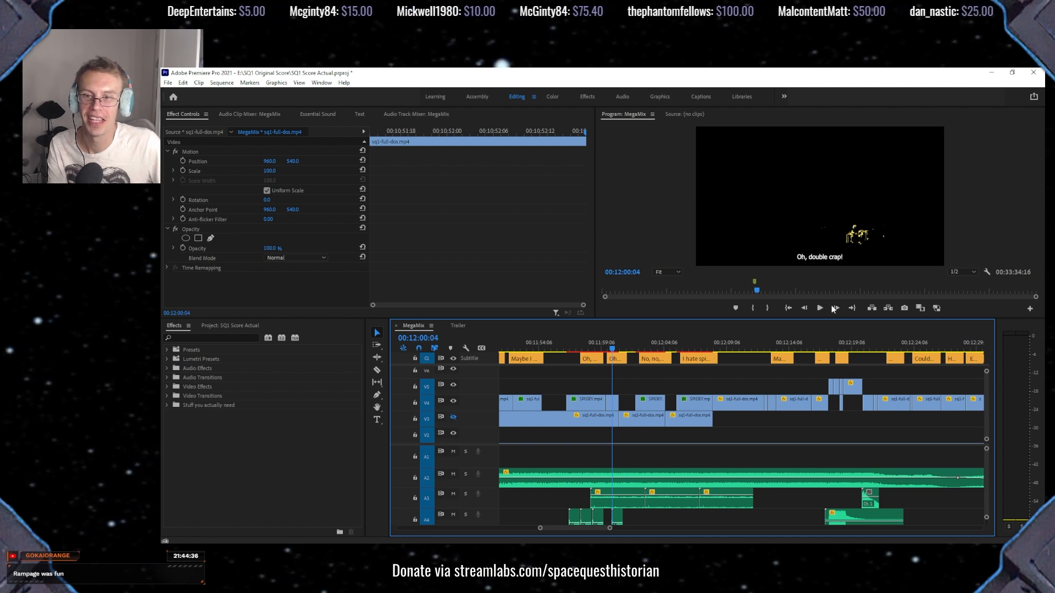
drag(831, 319, 830, 376)
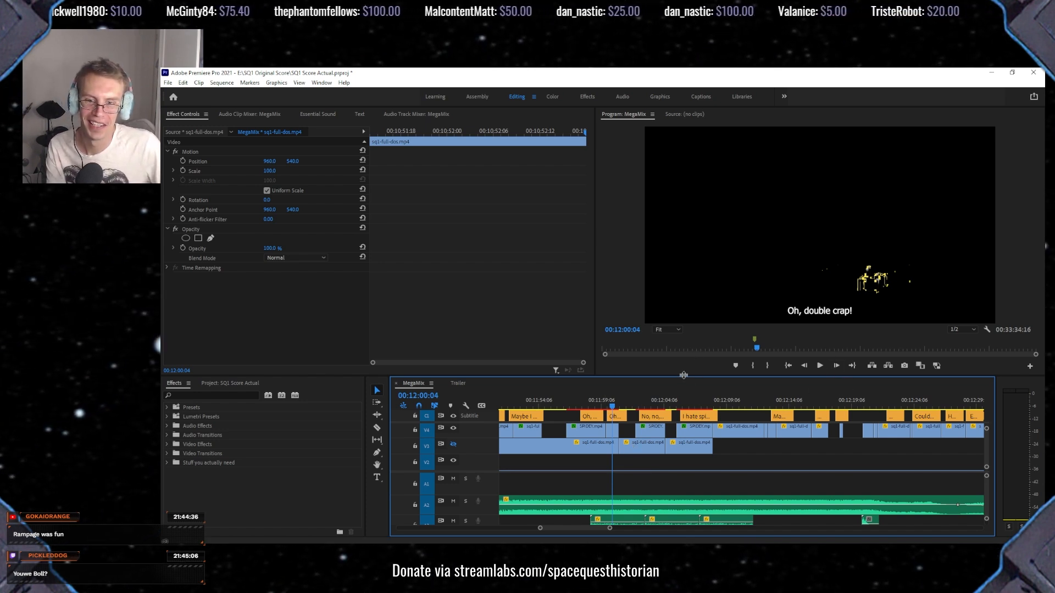
drag(684, 375, 690, 313)
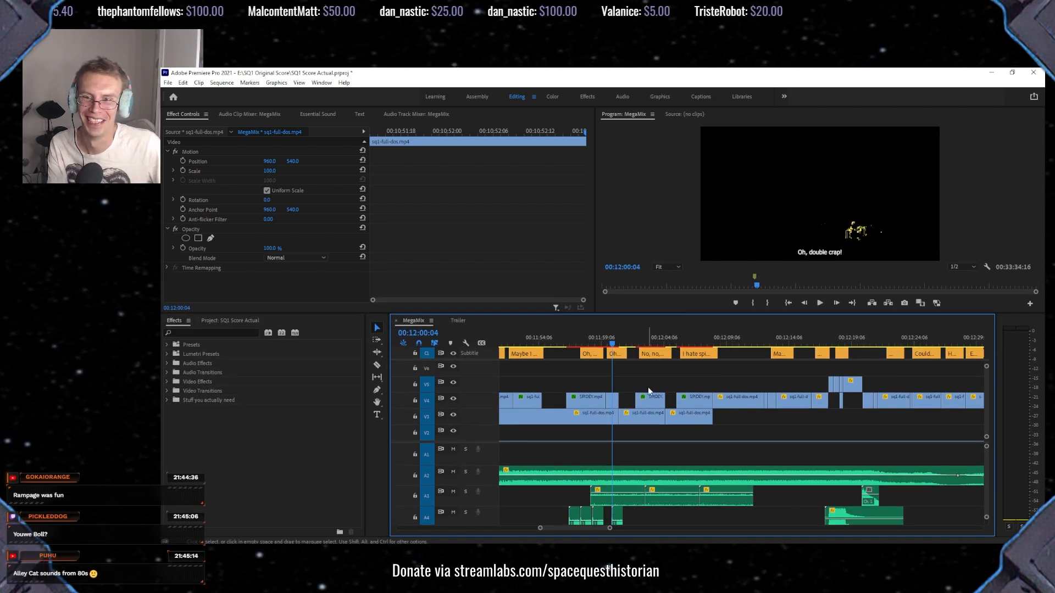
Scrub through the "No, no, no! Get away from me!" shot around 00:12:03 and on to the red creature's close-up at 00:12:17:12.
drag(618, 347, 657, 338)
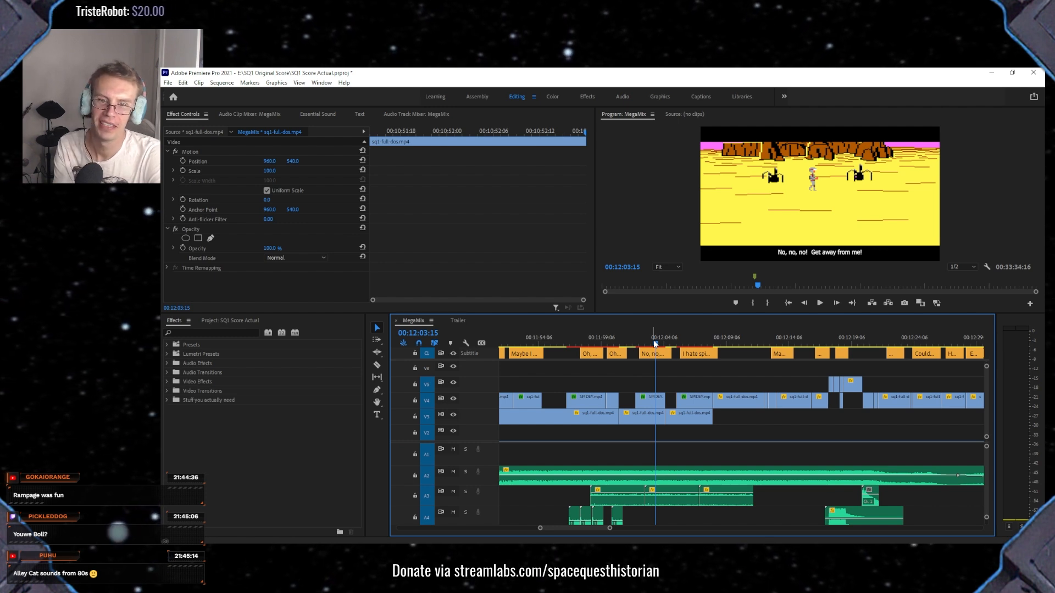
drag(652, 343, 655, 340)
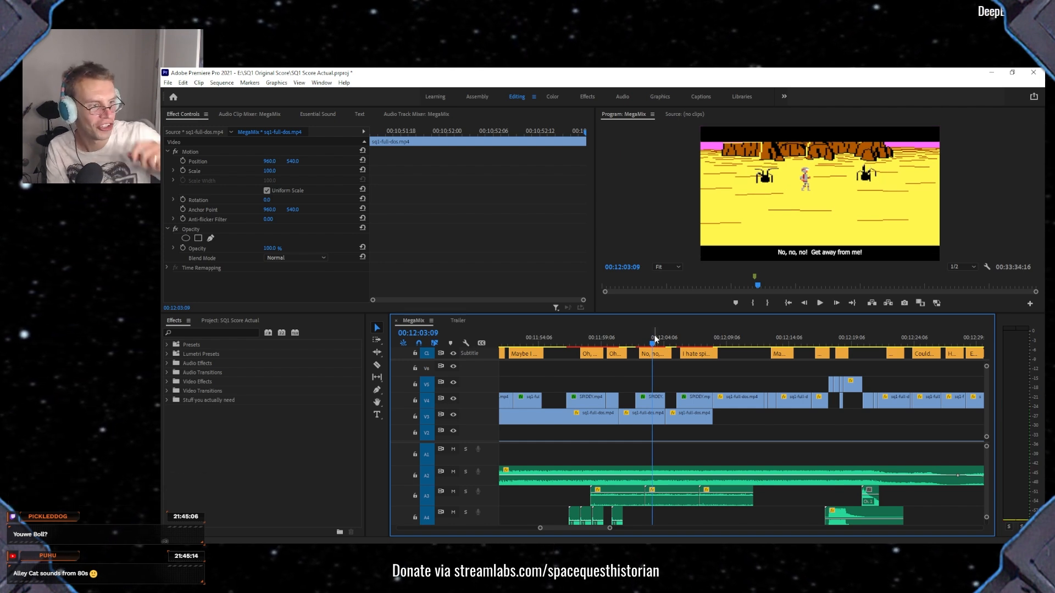
drag(683, 344, 830, 315)
scroll(761, 423, down, 5)
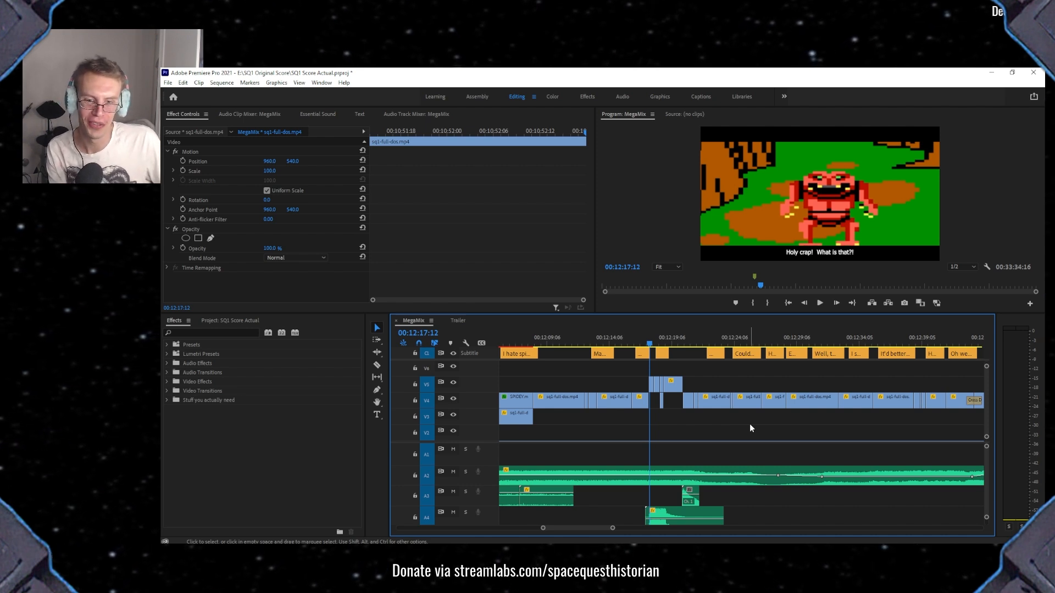
Set the default audio output in the audio hardware preferences to Line 1/2 (2- M-Audio MobilePre).
click(169, 85)
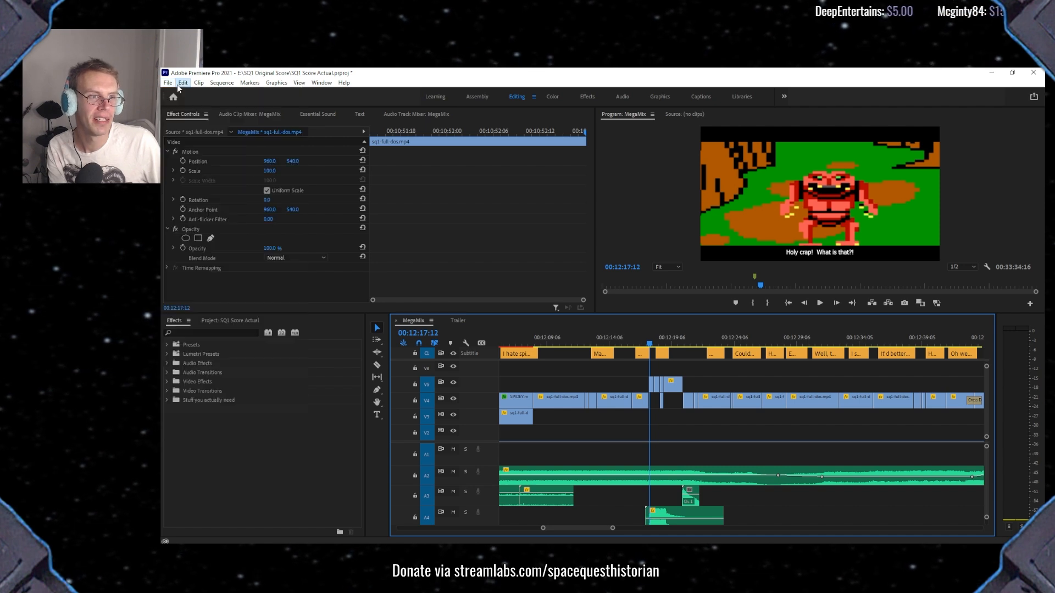
mouse_move(183, 83)
mouse_move(260, 383)
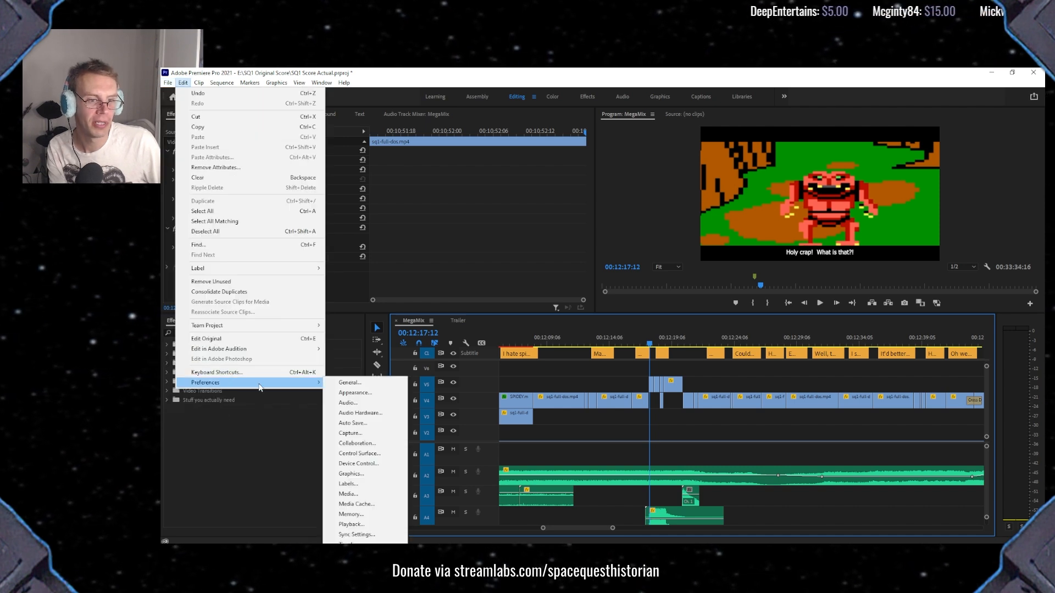
click(358, 412)
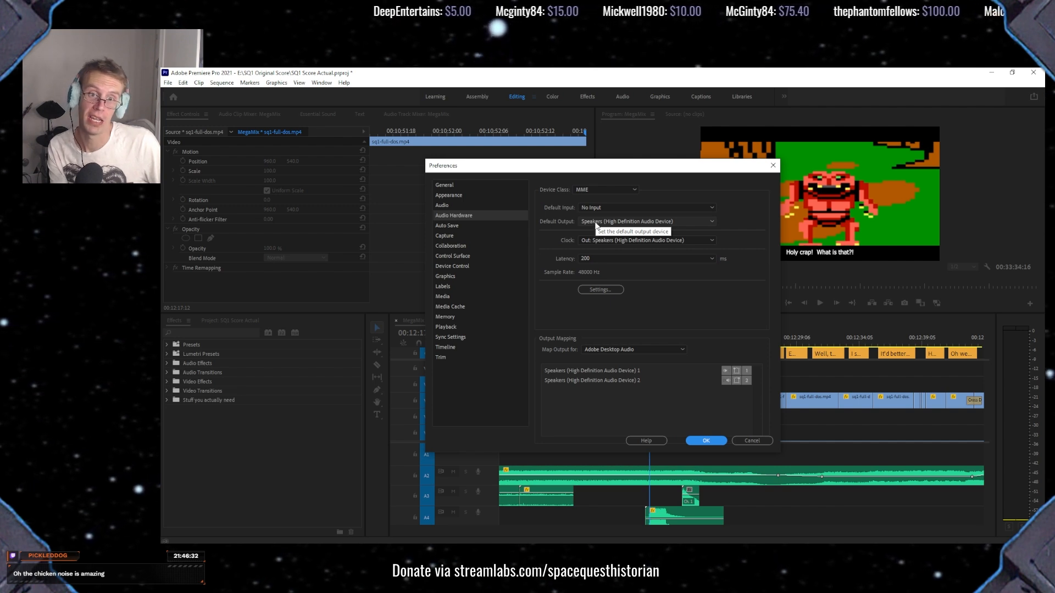
click(599, 222)
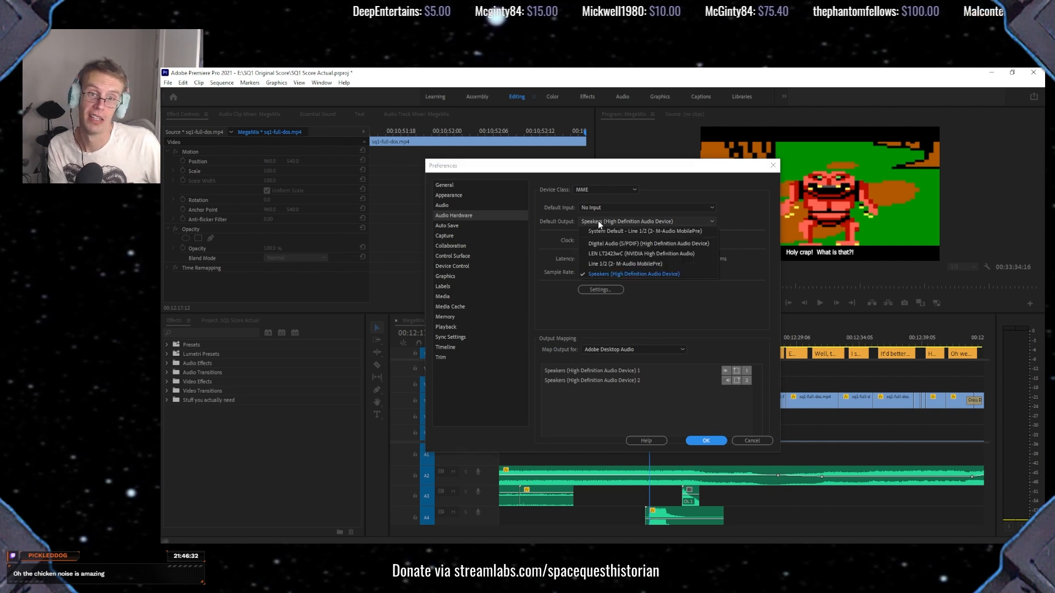
click(597, 263)
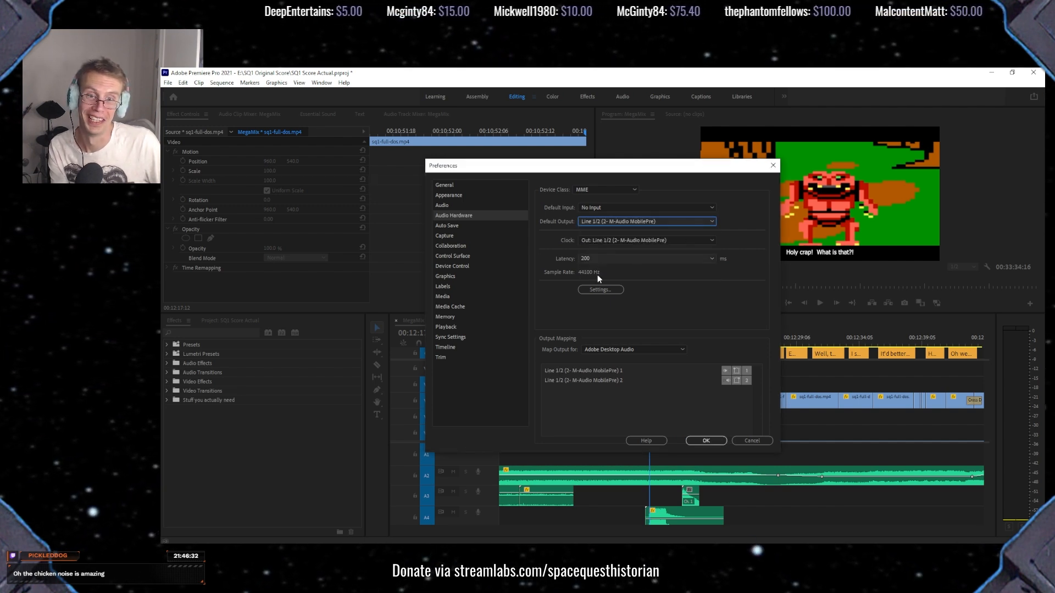
click(706, 441)
Solo audio track A4 and play the red creature's sound from 00:12:17:08 to 00:12:19:15.
drag(653, 343, 651, 344)
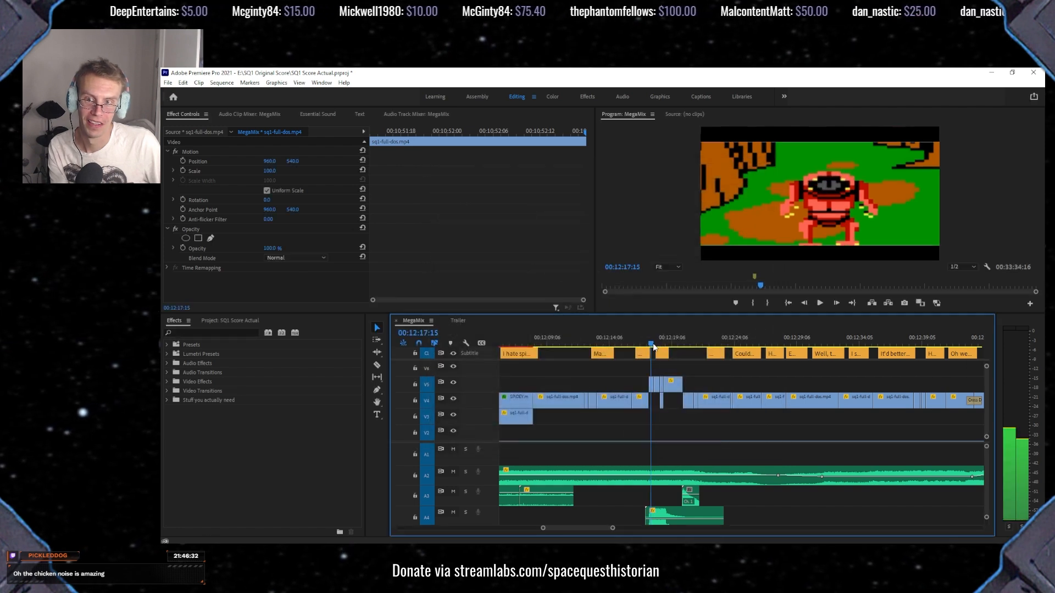
click(465, 511)
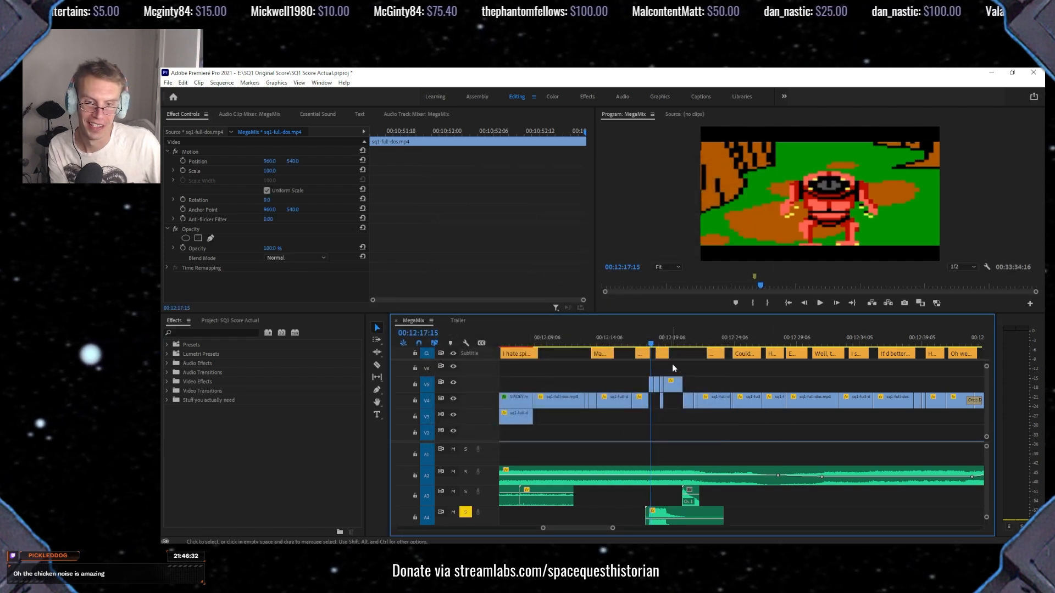
click(648, 344)
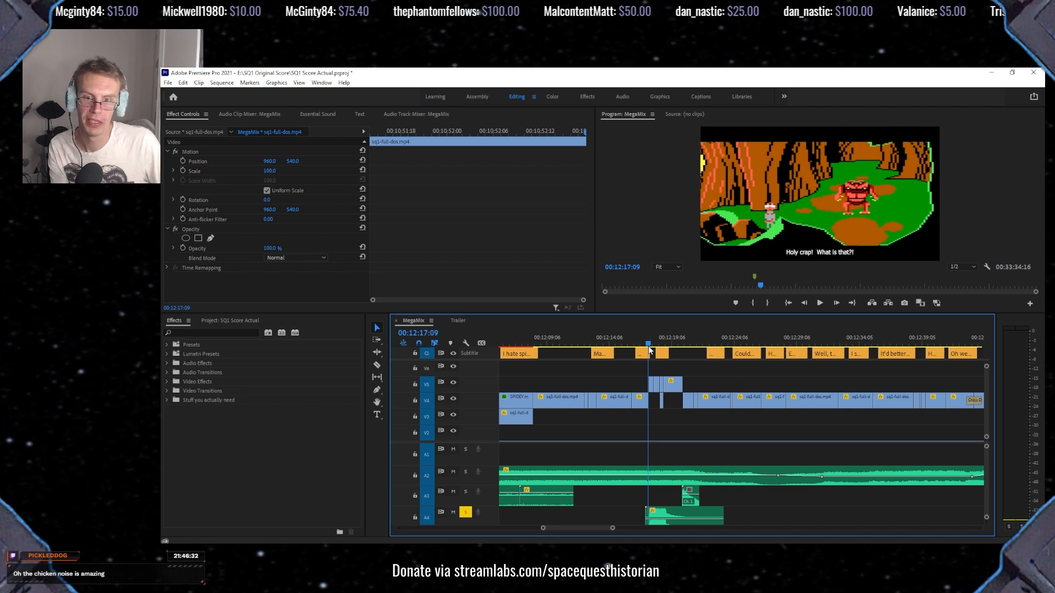
key(Left)
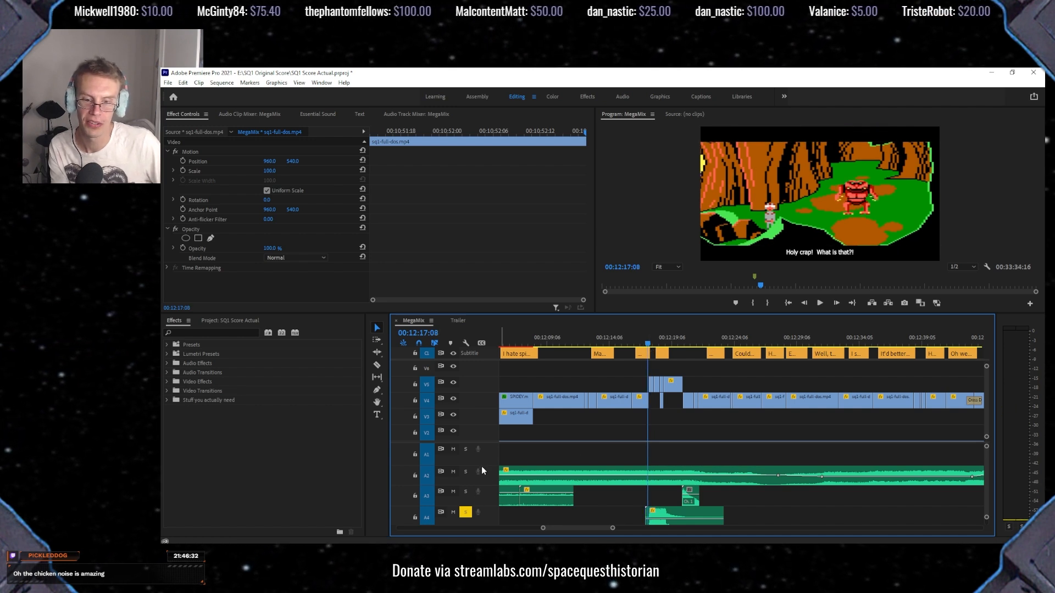
key(space)
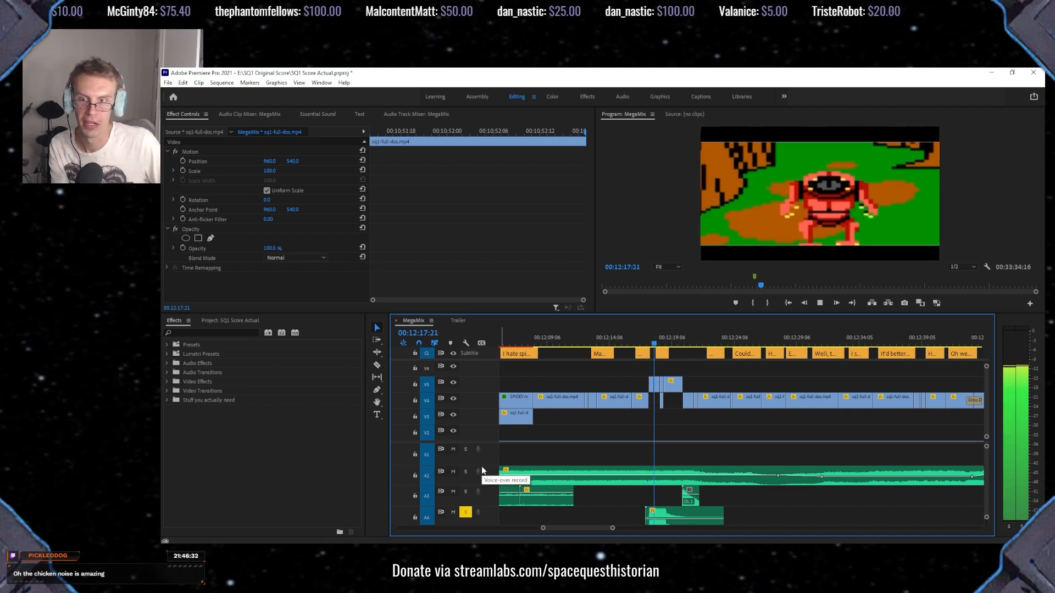
key(space)
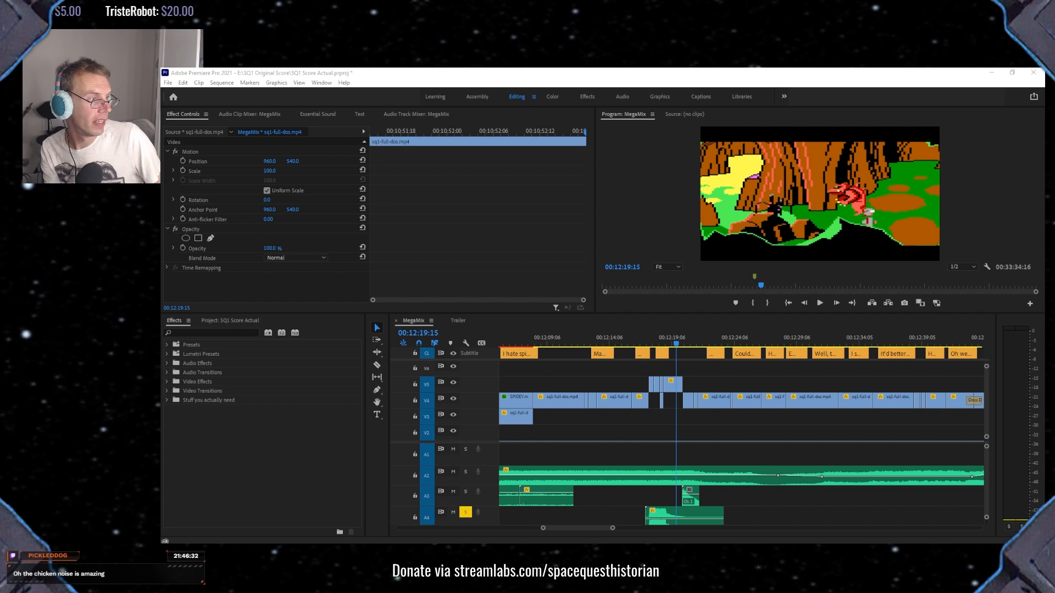
Switch to File Explorer and open the Creatures folder inside the Voices folder of SQ1 Original Score.
drag(285, 205, 599, 155)
click(616, 307)
double_click(616, 308)
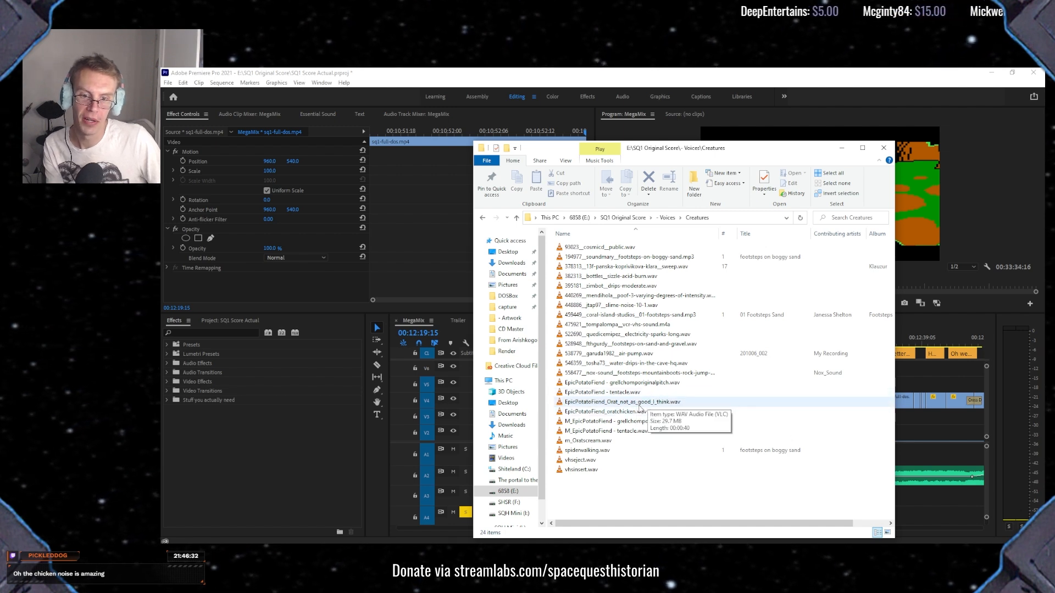
Play the first seconds of EpicPotatoFiend_oratchicken.wav in VLC, pause it and close the player.
click(630, 415)
double_click(630, 415)
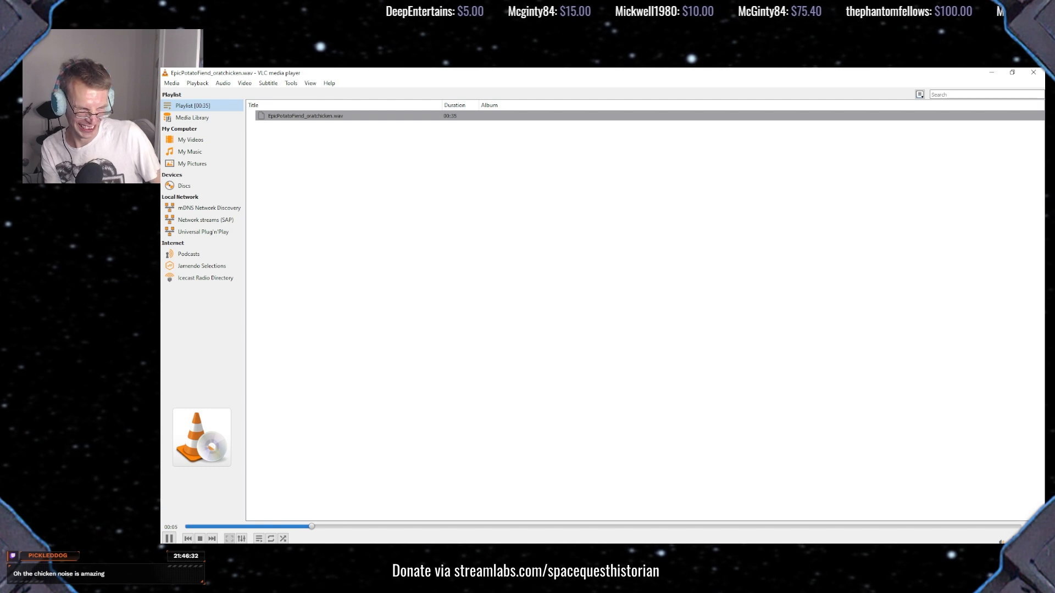
click(169, 539)
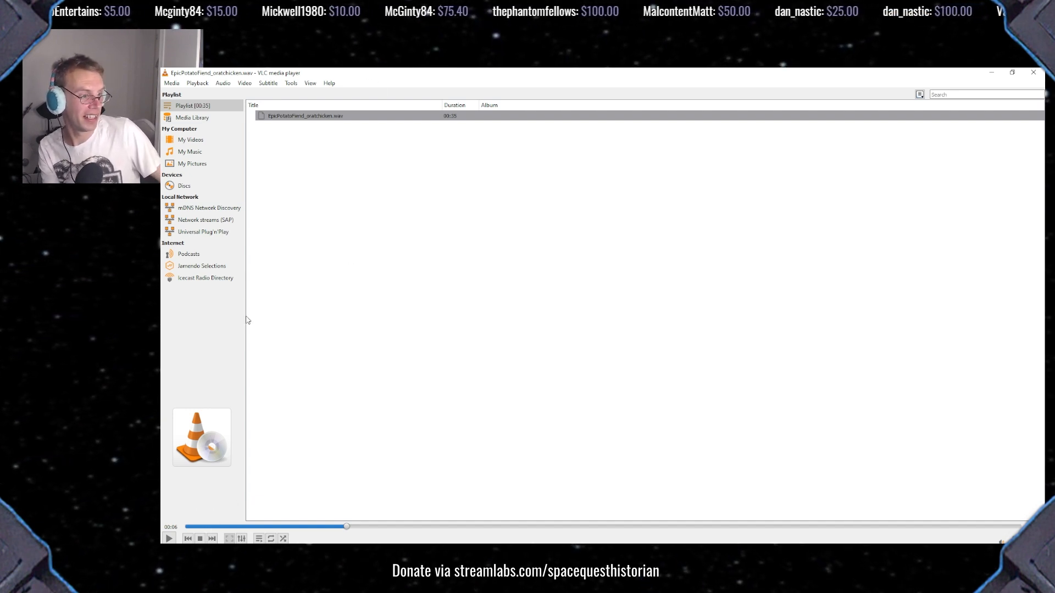
click(1034, 73)
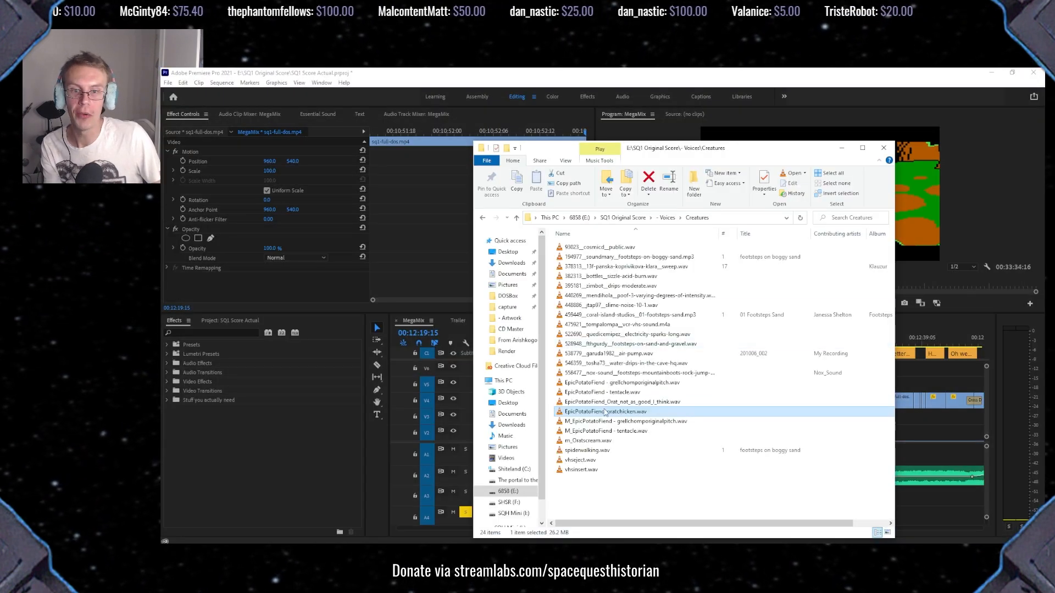
Add EpicPotatoFiend_oratchicken.wav to audio track A4 right after the creature's sound clip and lower its level to -15.5 dB.
drag(617, 146, 344, 127)
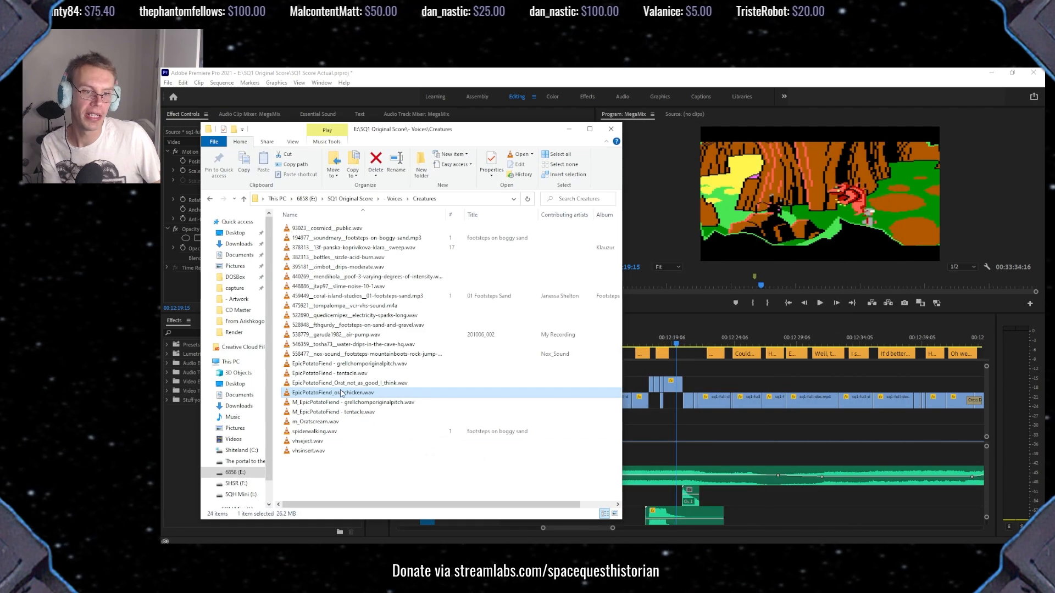
drag(333, 394, 727, 510)
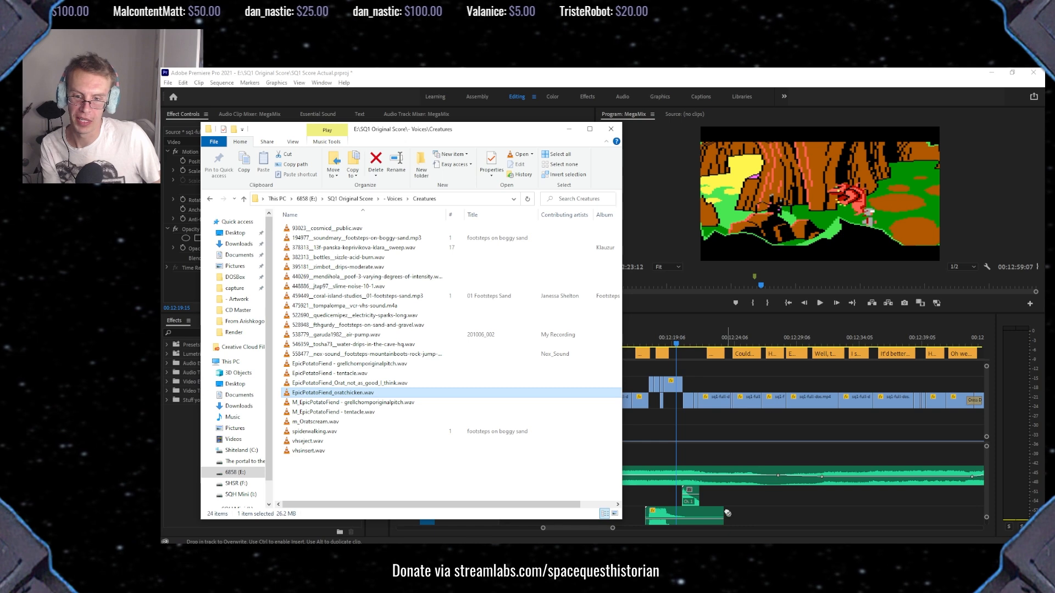
scroll(740, 506, right, 3)
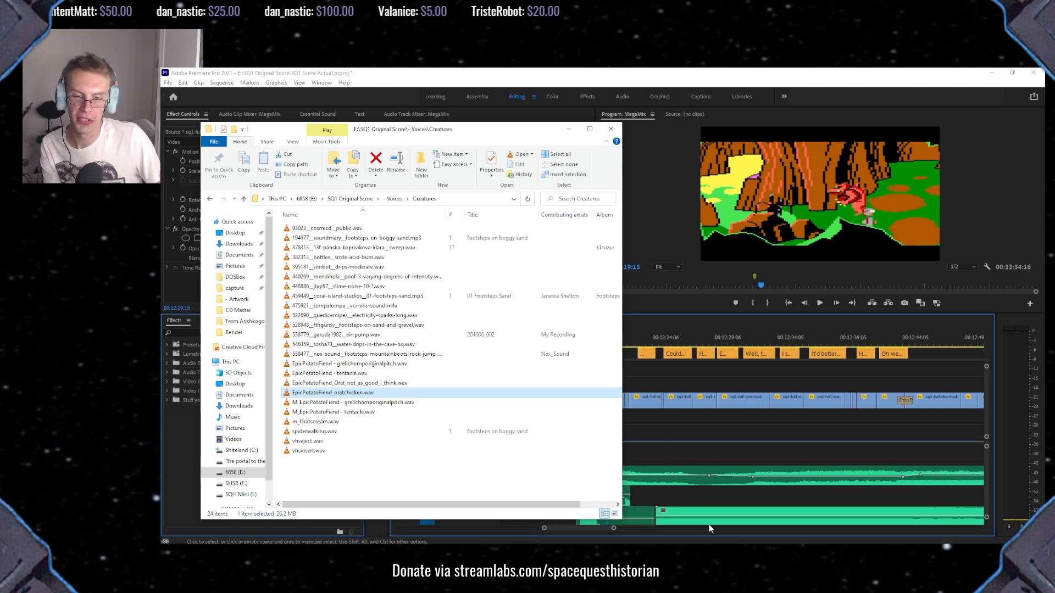
click(717, 521)
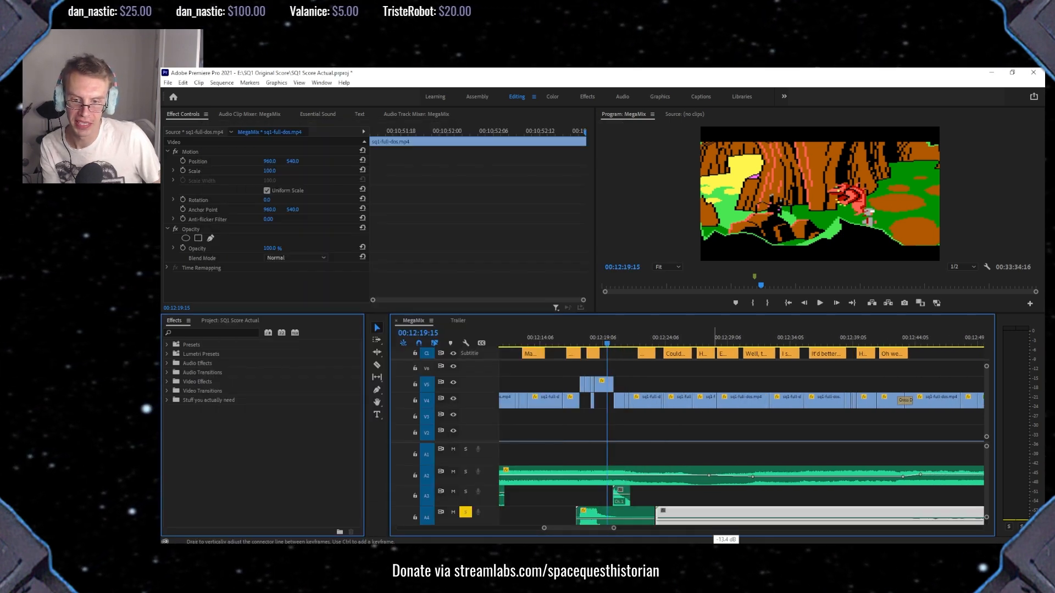
drag(726, 519, 726, 520)
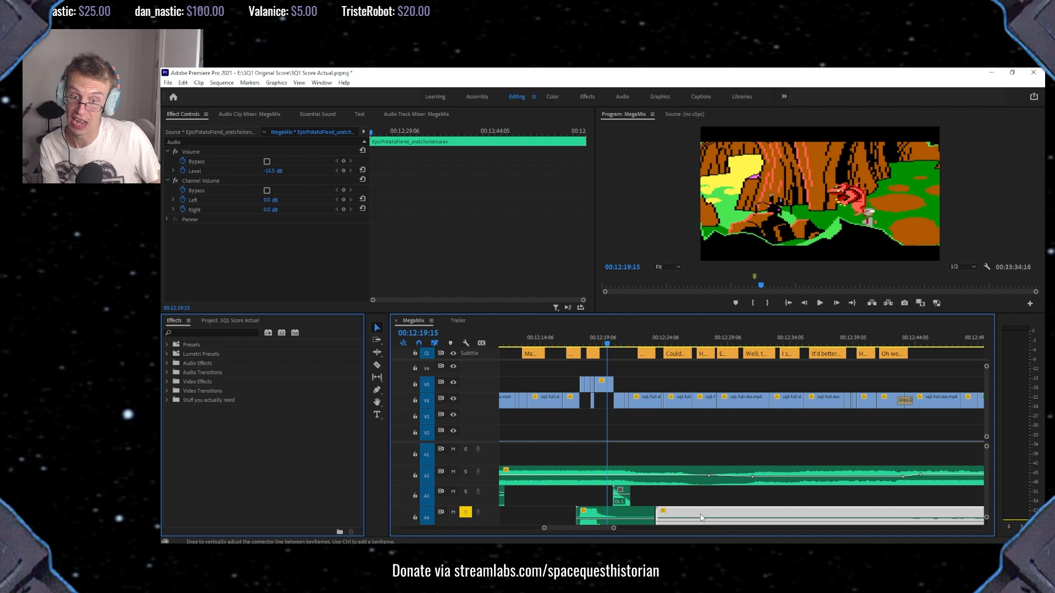
Play the added oratchicken clip from its start up to 00:12:33:03.
click(656, 339)
key(space)
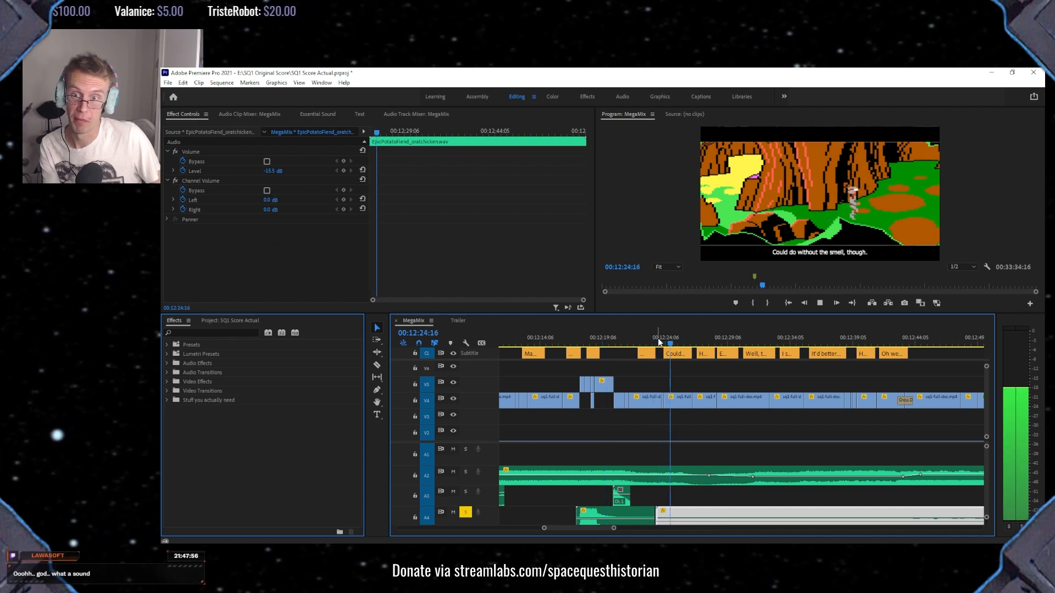
scroll(447, 496, down, 3)
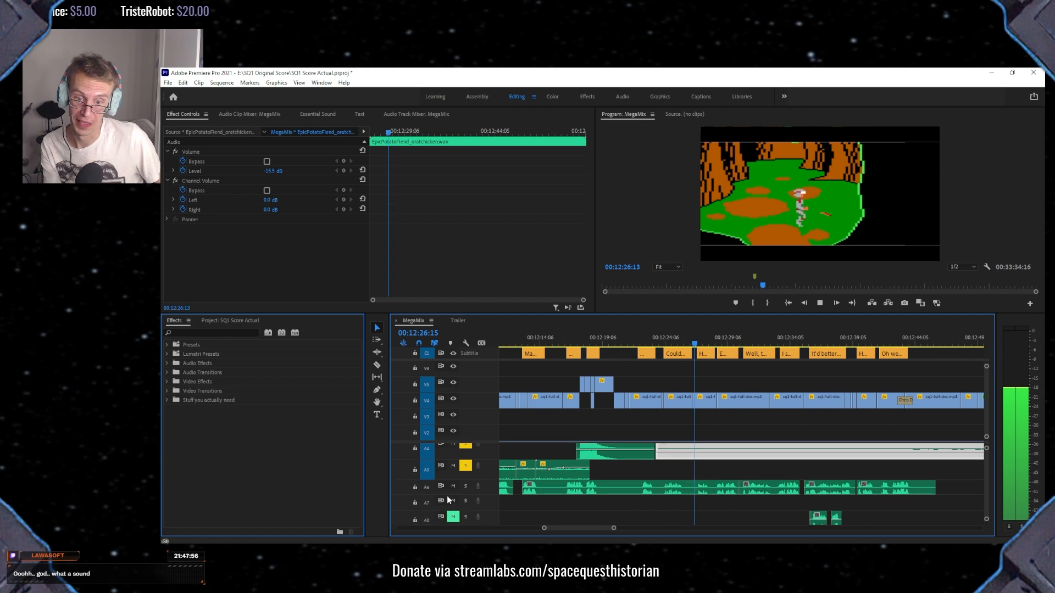
scroll(447, 496, up, 2)
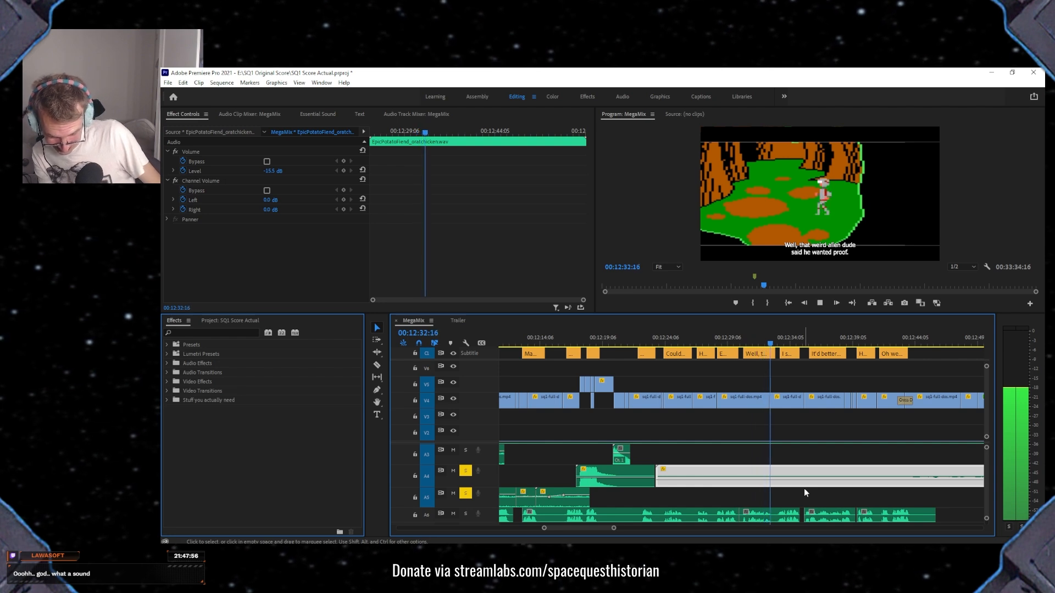
key(space)
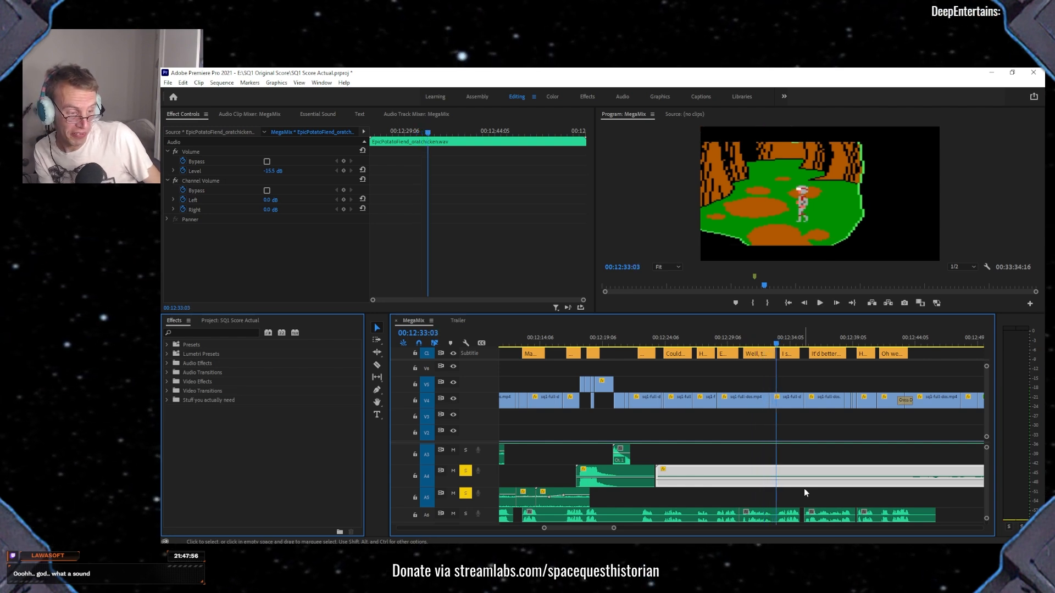
Play the ending of the oratchicken clip from 00:12:55:19 to 00:12:57:21.
scroll(861, 499, down, 5)
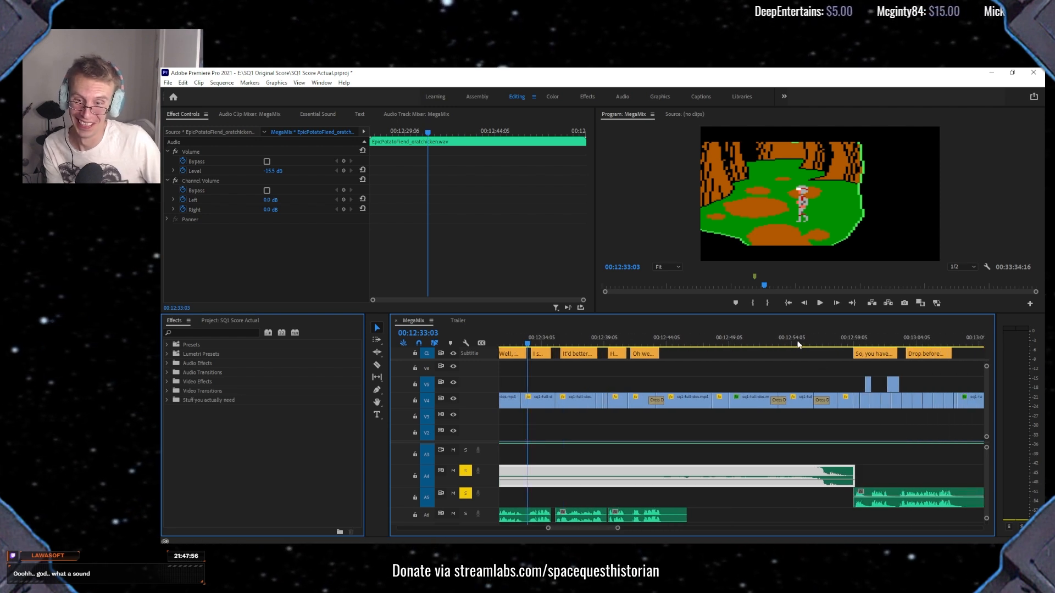
click(811, 342)
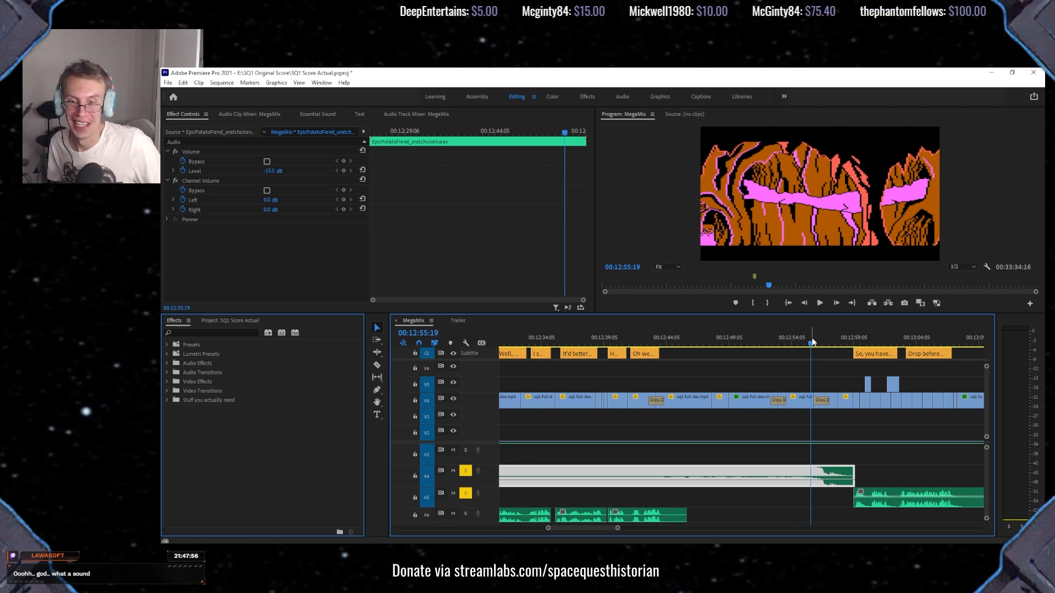
key(space)
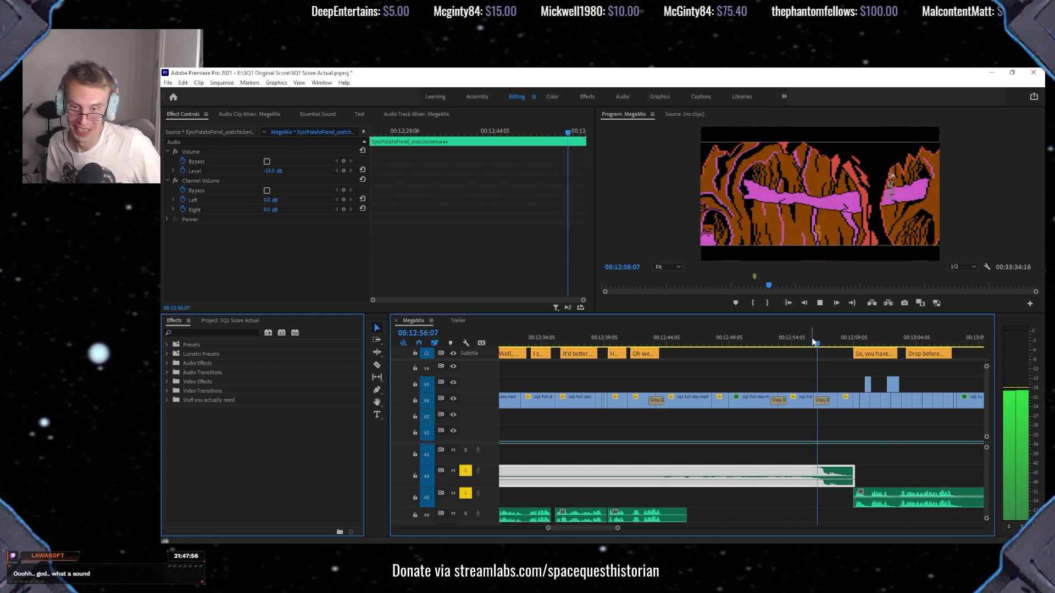
key(space)
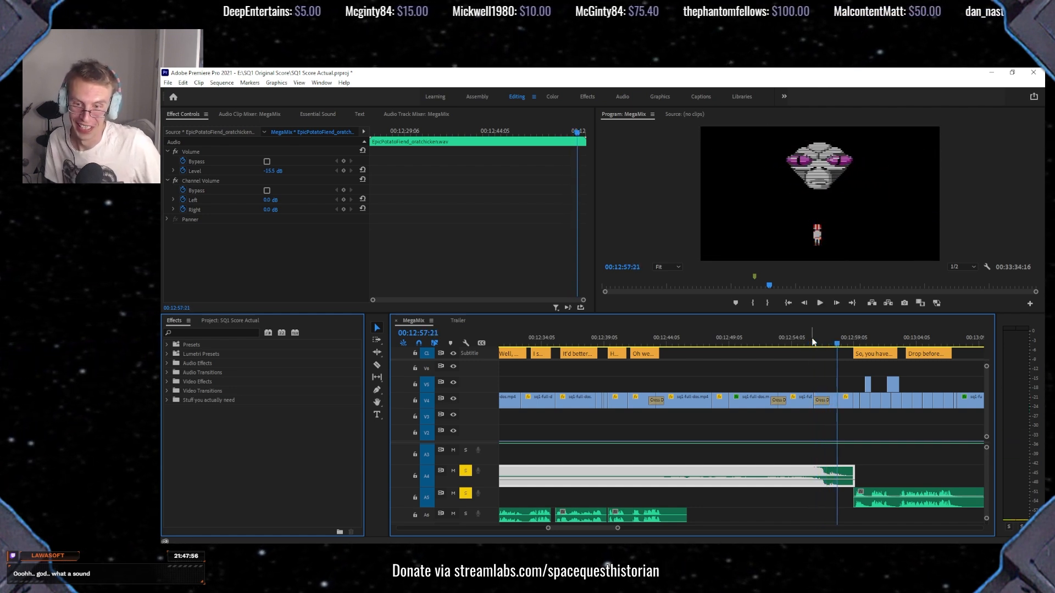
Play the ending of the oratchicken clip from 00:12:51:21 to 00:12:58:04.
click(763, 339)
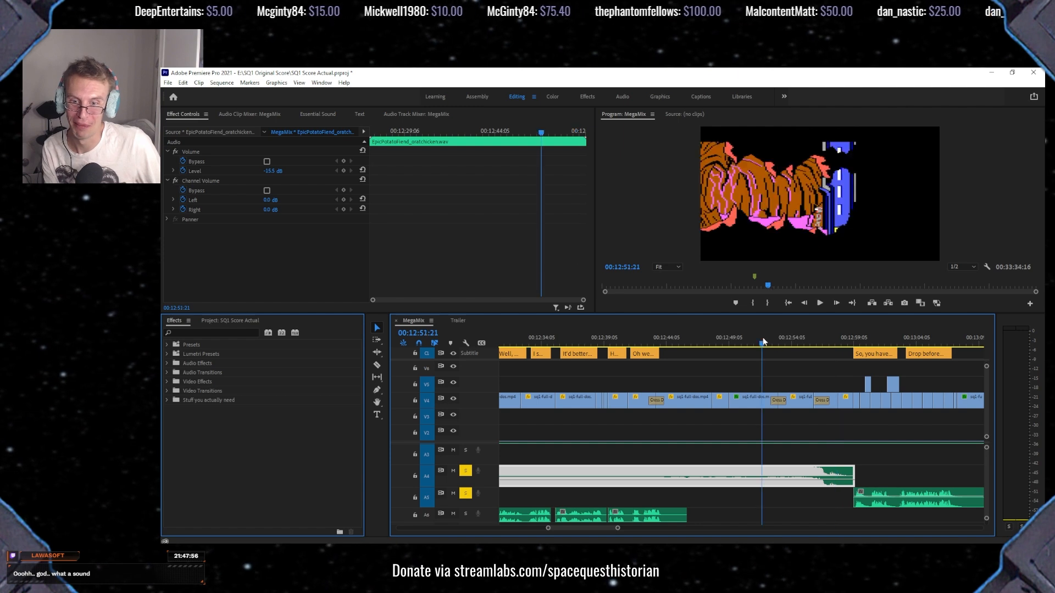
key(space)
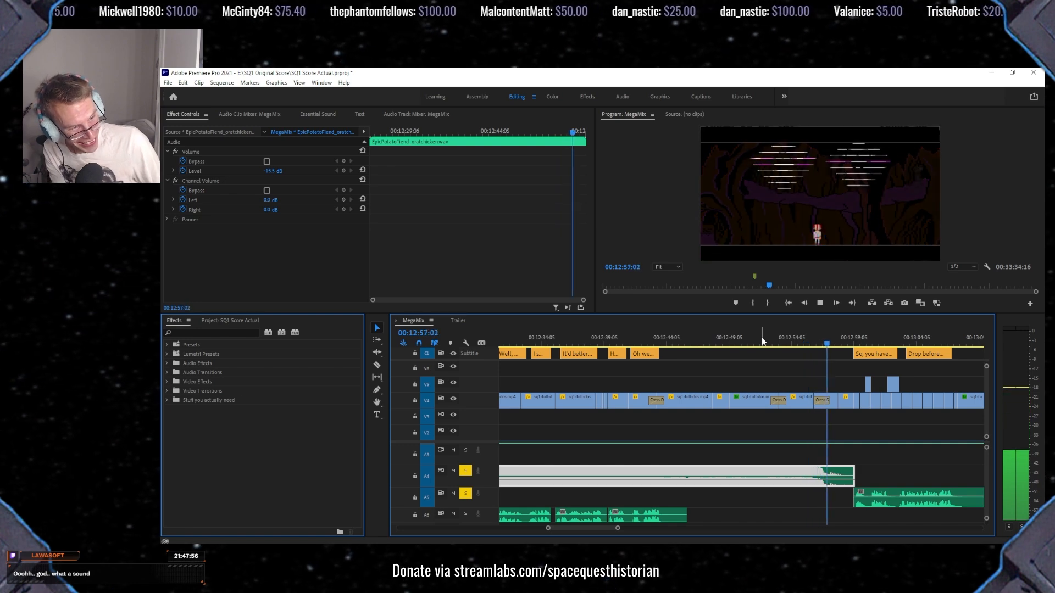
key(space)
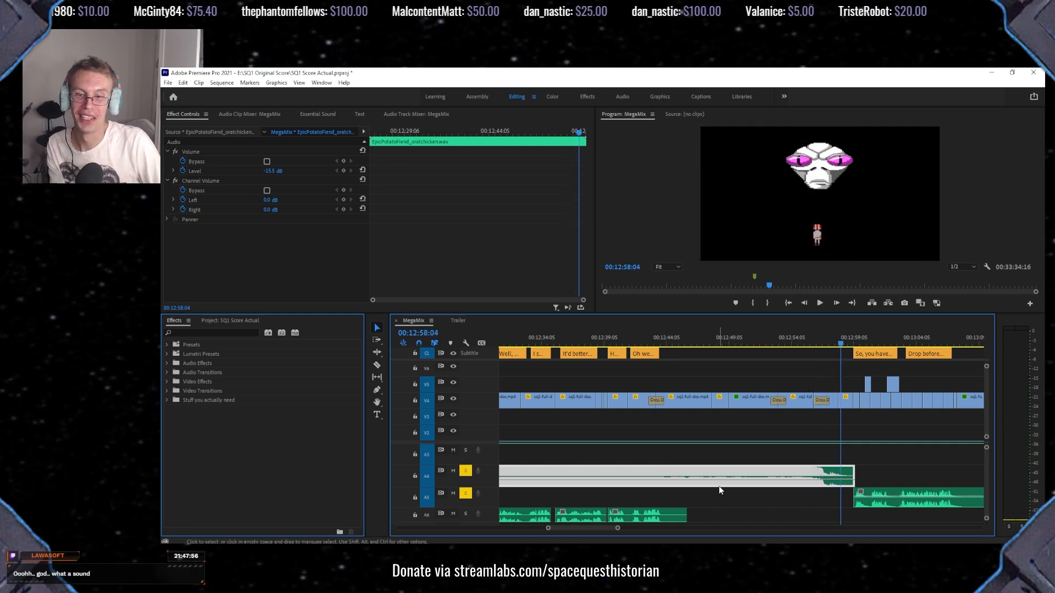
Delete the oratchicken clip from audio track A4.
key(Delete)
drag(564, 530, 558, 529)
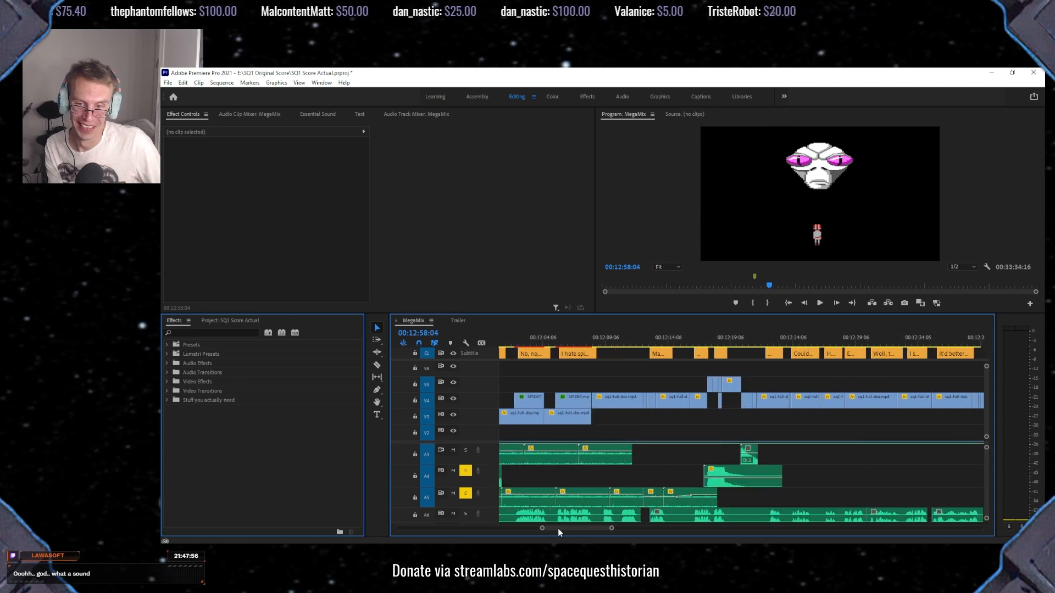
Look over the sound files in the Creatures folder in File Explorer and return to the MegaMix sequence in Premiere Pro.
click(270, 543)
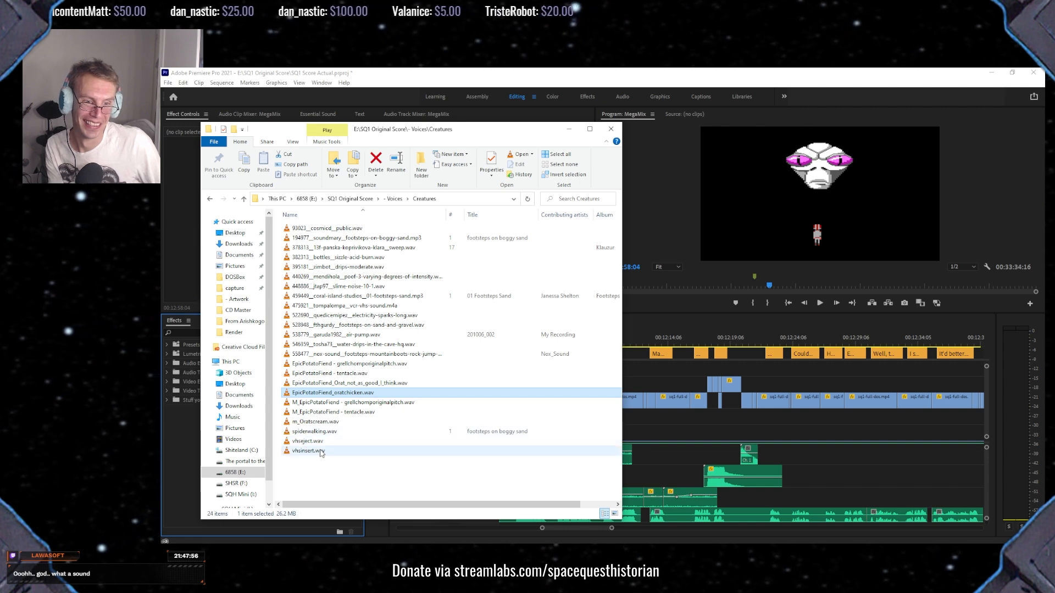
mouse_move(321, 453)
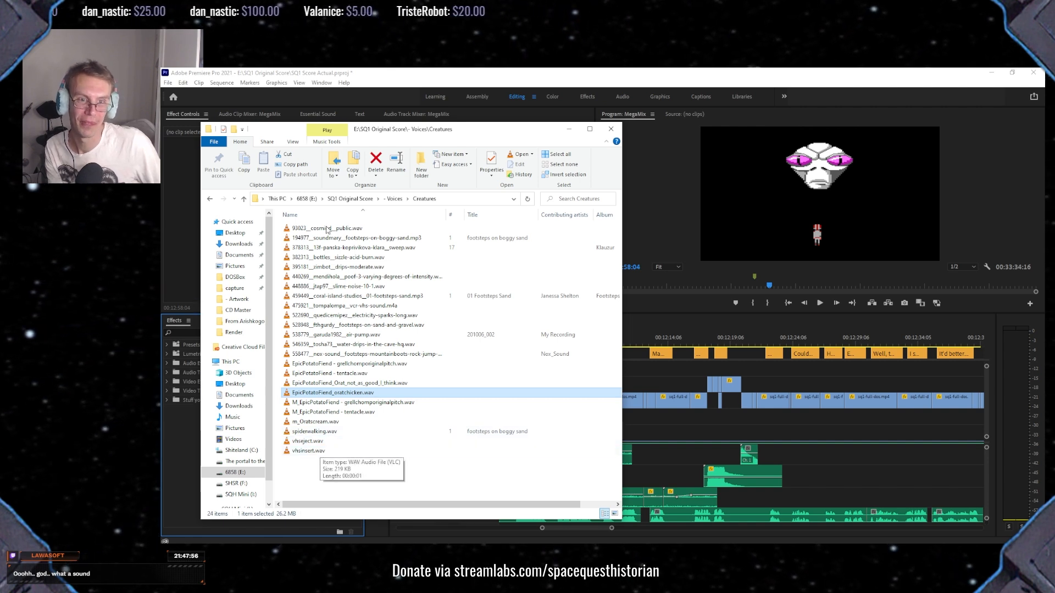
click(393, 558)
click(456, 393)
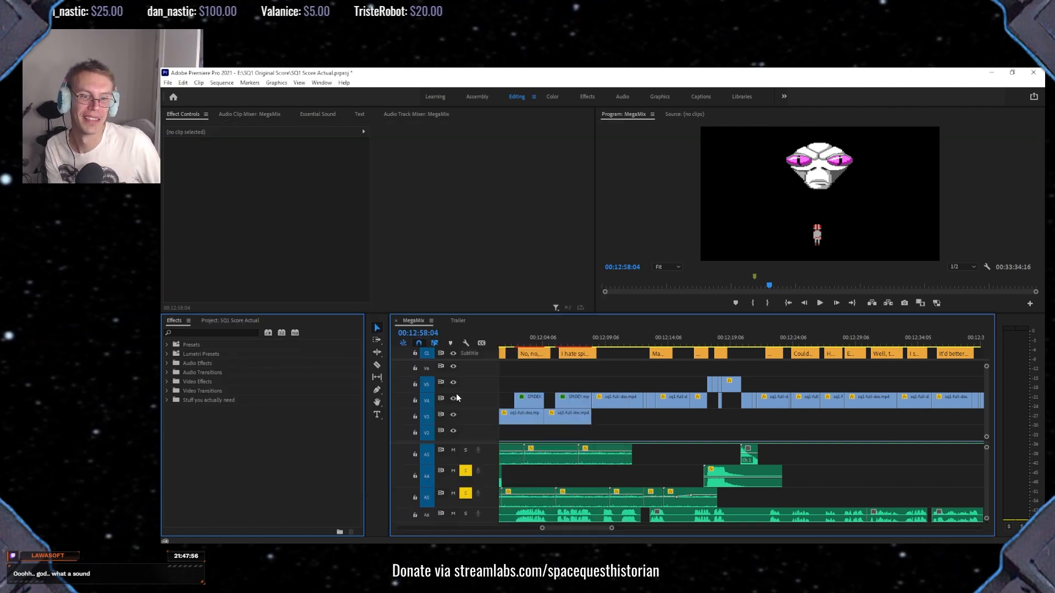
Turn off solo on audio tracks A4 and A5.
click(466, 473)
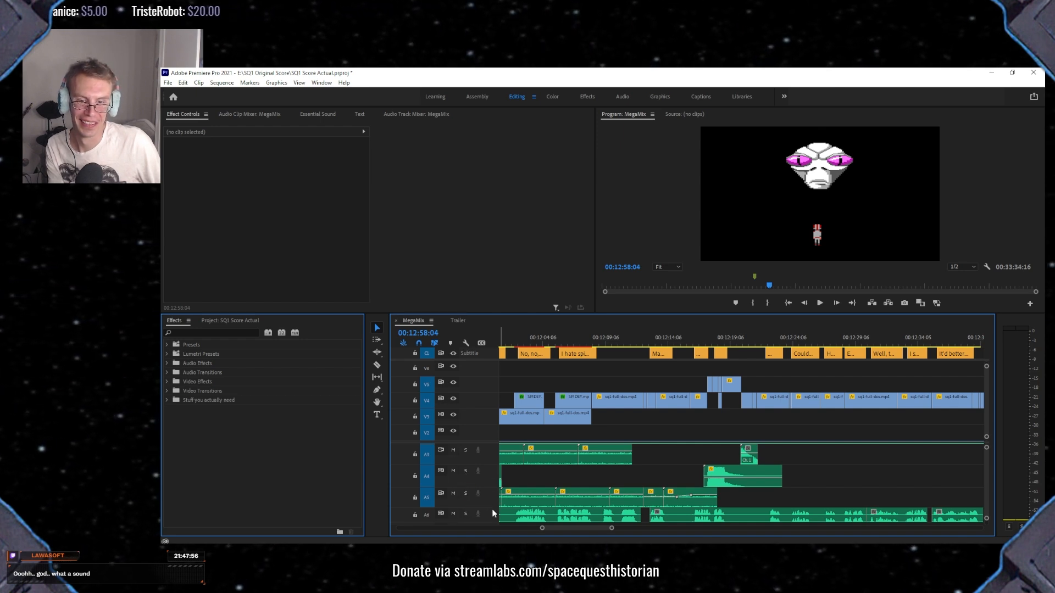
scroll(669, 502, down, 3)
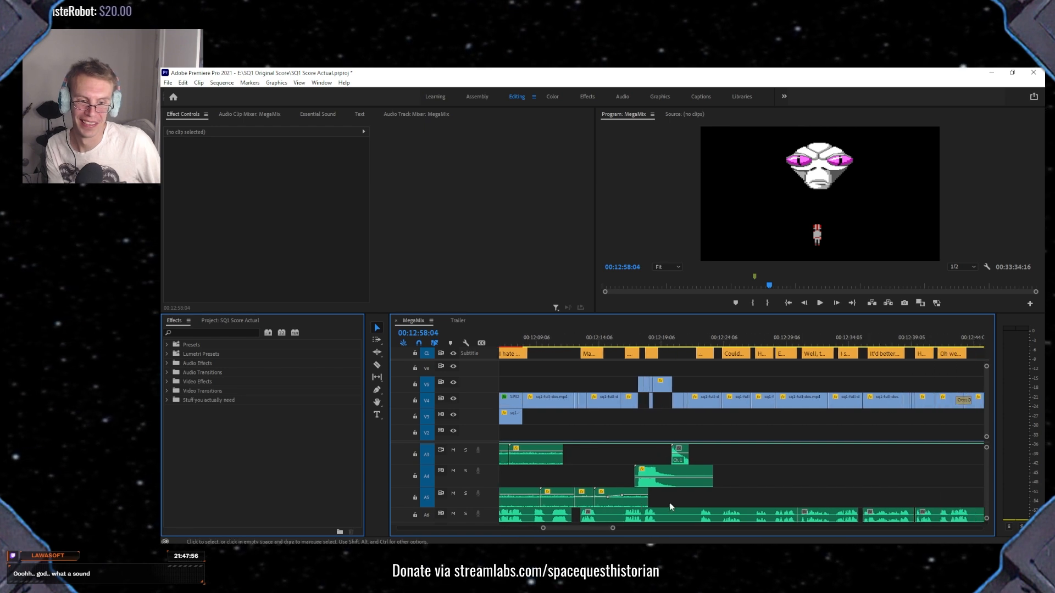
scroll(466, 499, down, 2)
scroll(467, 499, down, 2)
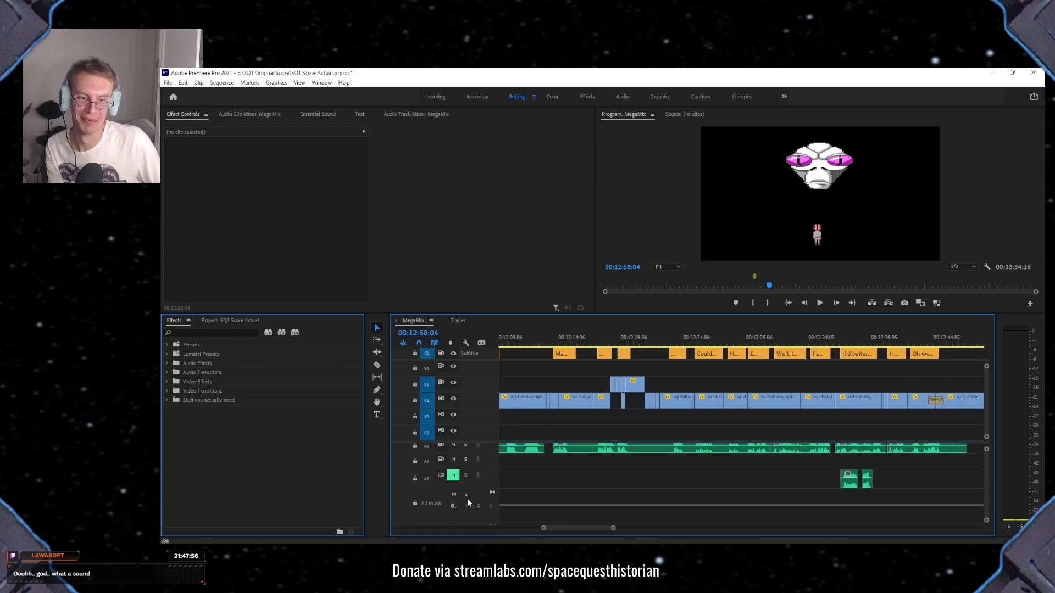
scroll(468, 499, down, 1)
scroll(467, 499, up, 2)
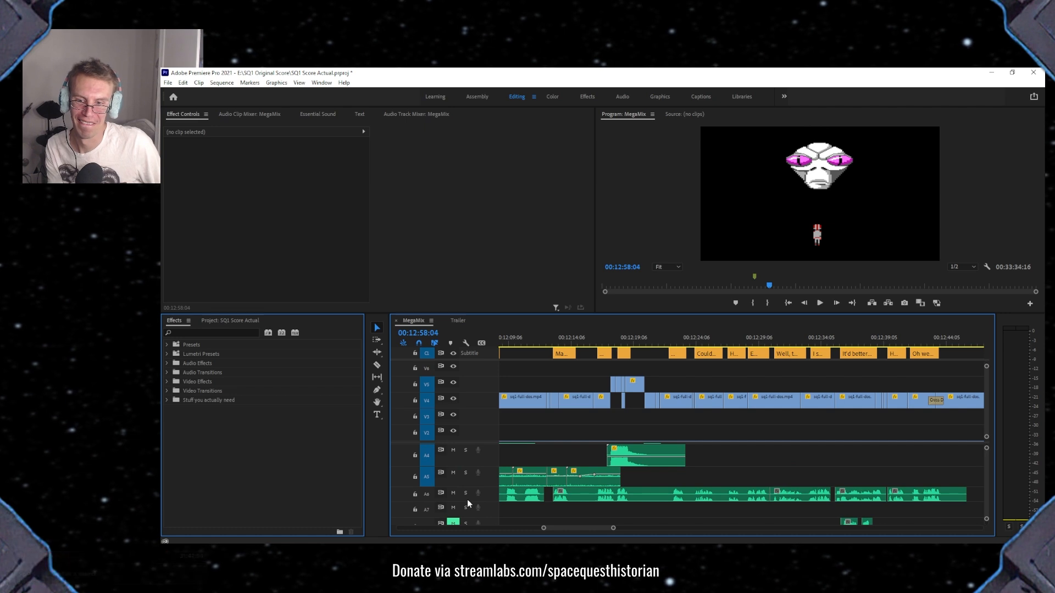
Solo audio track A6 and play Roger's "It'd better, 'cos this thing is... gooey." line starting at 00:12:35:14.
click(838, 343)
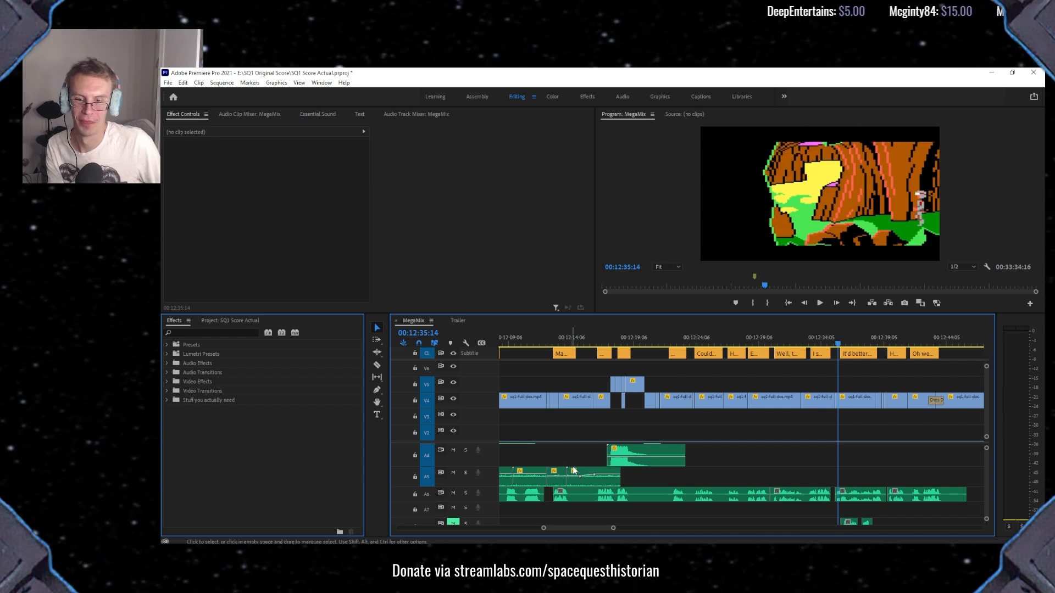
scroll(456, 499, down, 1)
click(466, 466)
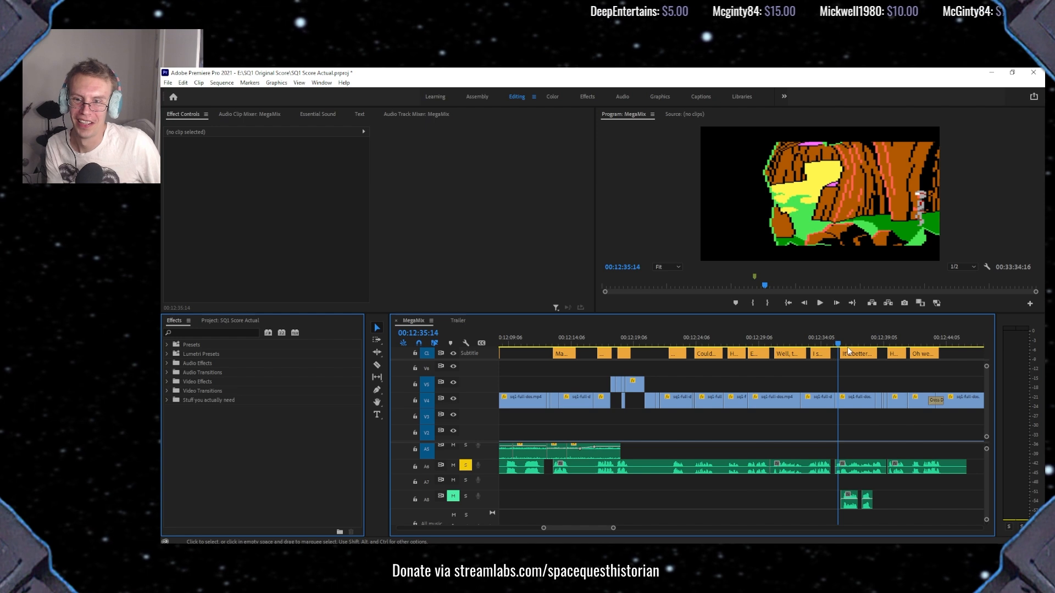
key(space)
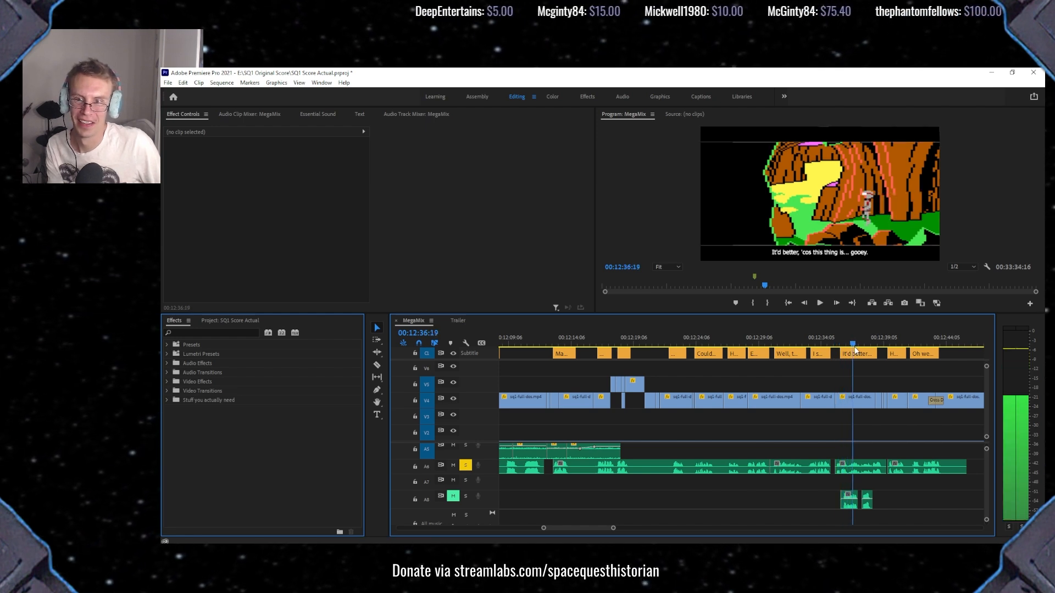
key(space)
Switch solo from A6 to A5 and play the "Please, don't be alarmed" dialogue from 00:13:25:06 to 00:13:29:09.
scroll(823, 457, down, 4)
scroll(813, 459, up, 5)
scroll(820, 456, down, 3)
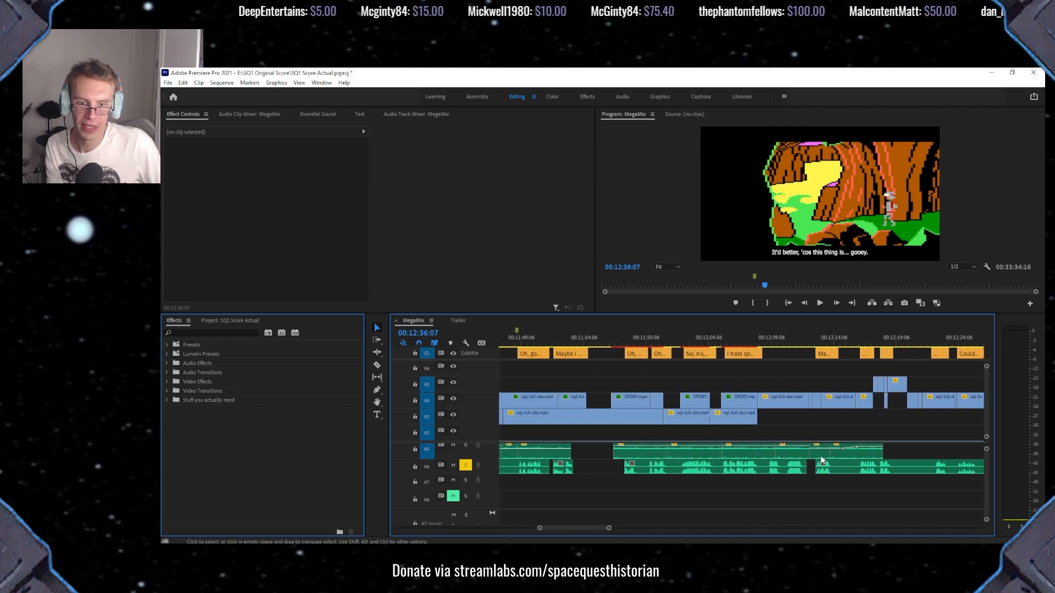
scroll(821, 442, down, 5)
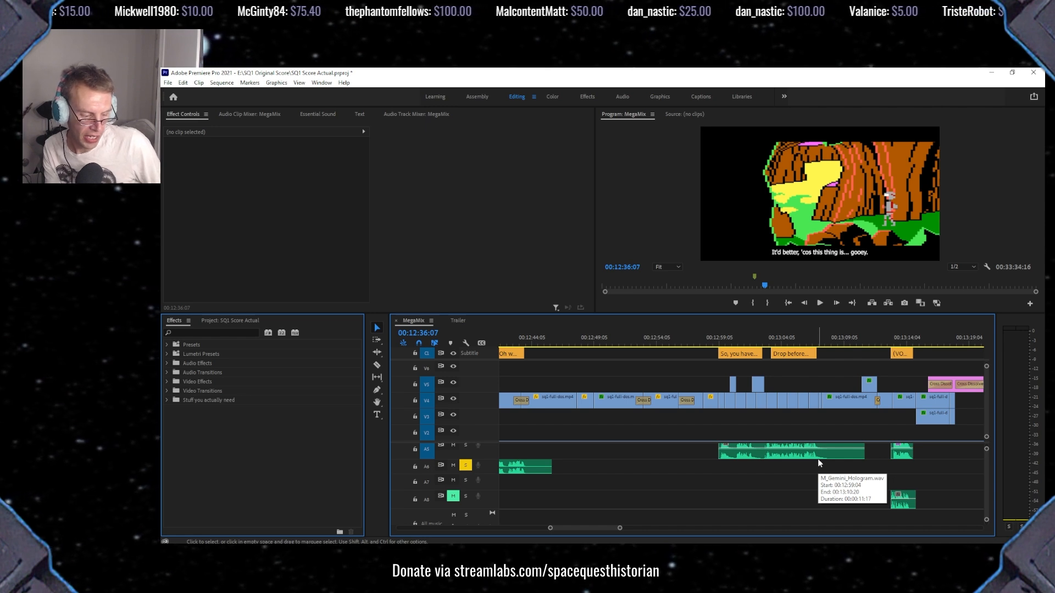
scroll(799, 364, right, 5)
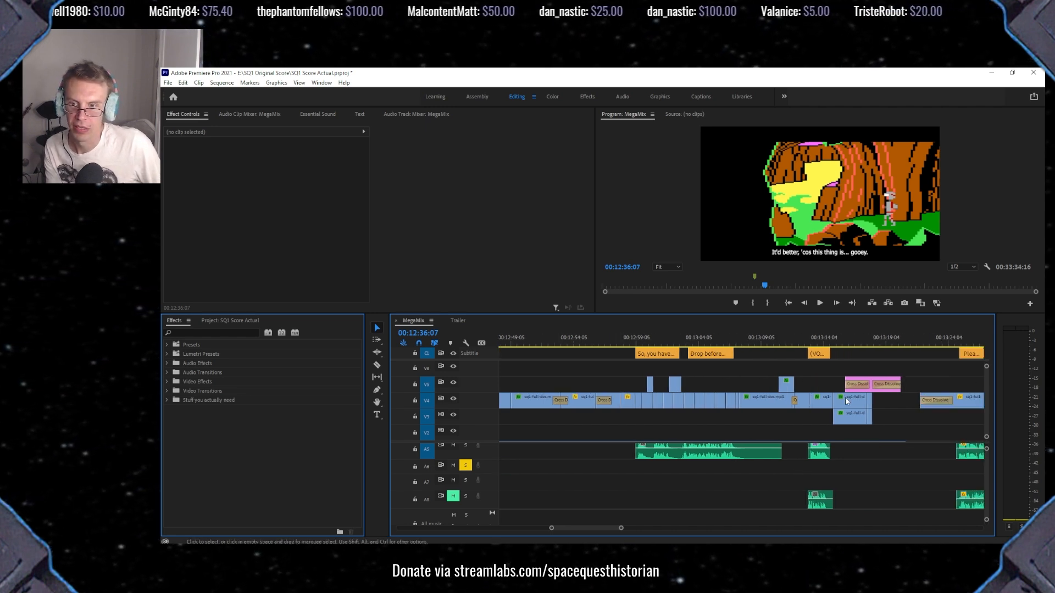
scroll(845, 399, right, 2)
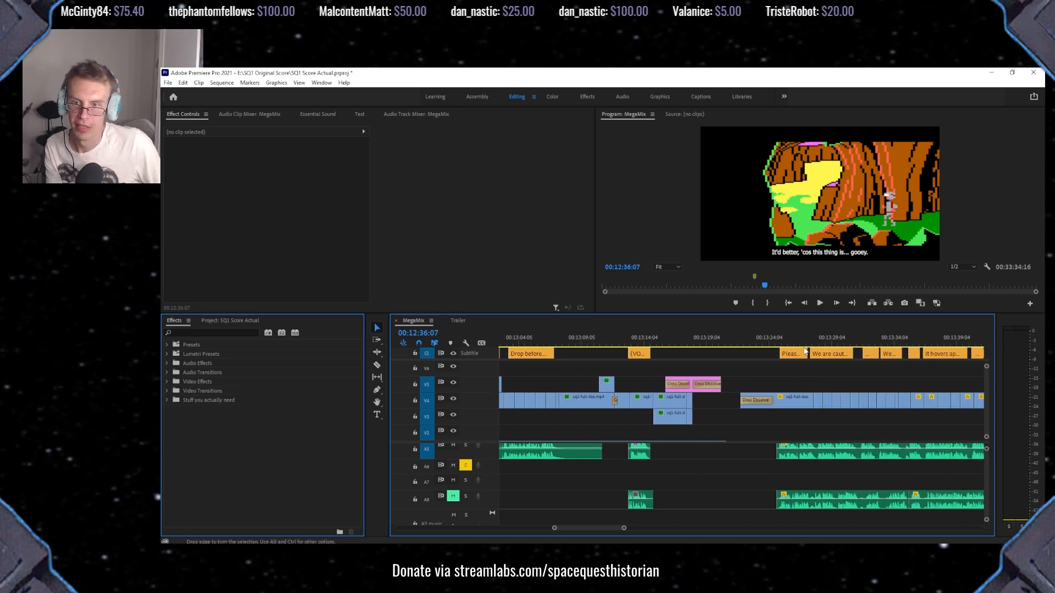
click(783, 339)
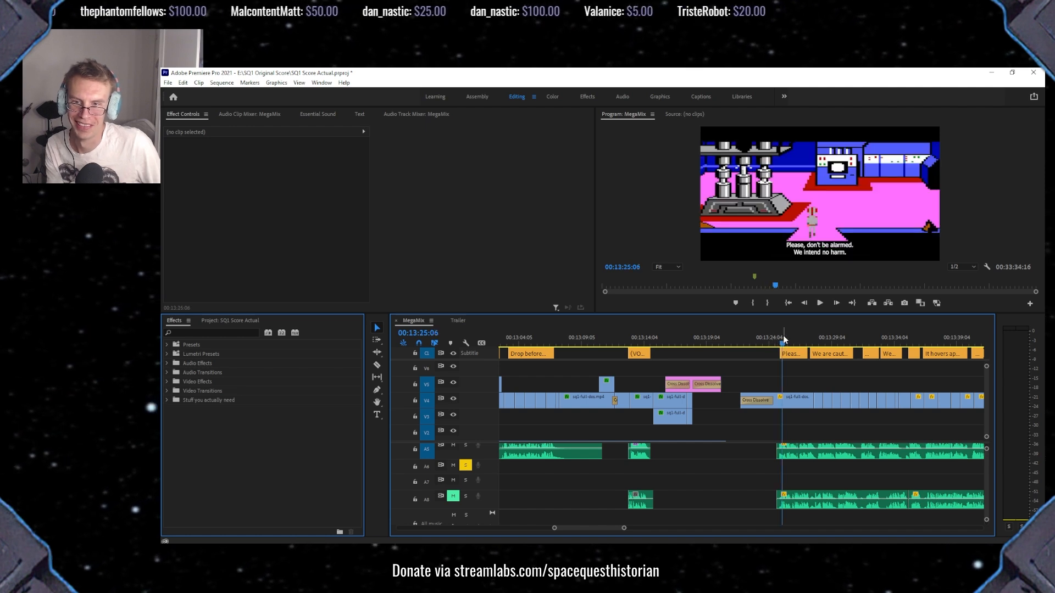
scroll(699, 441, left, 2)
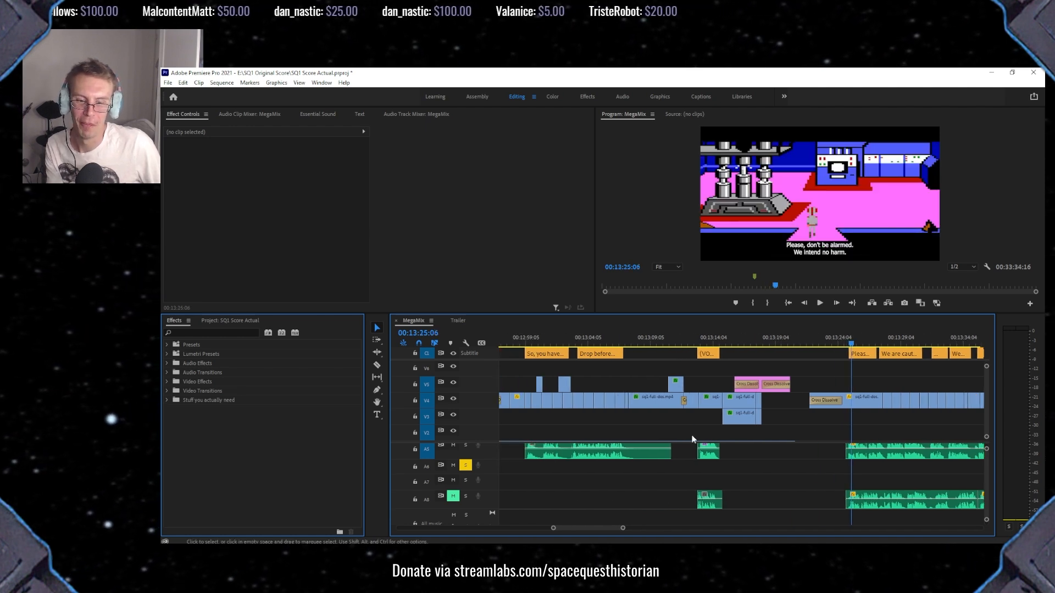
scroll(743, 429, right, 2)
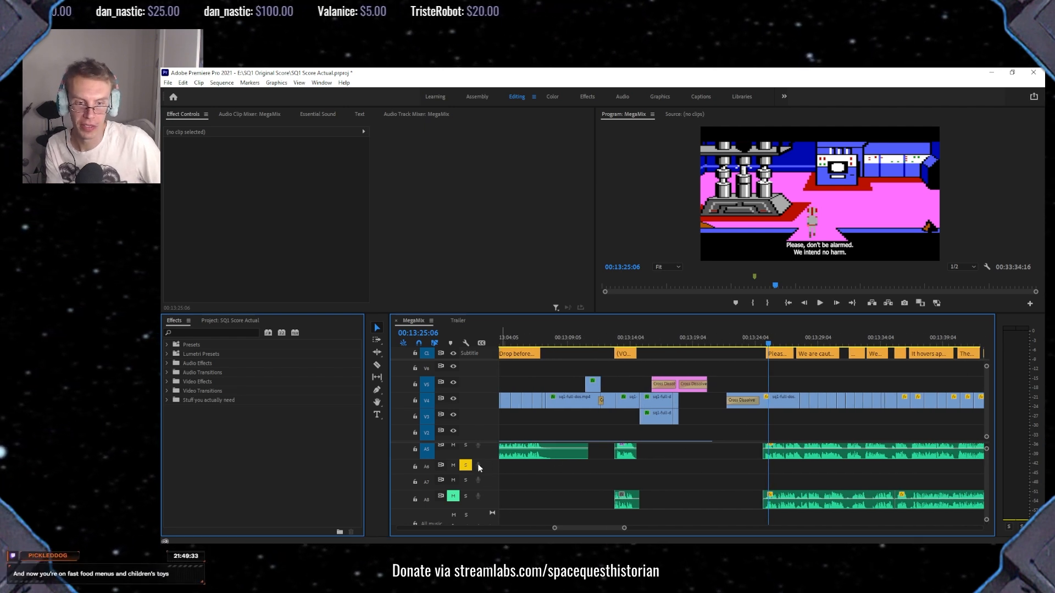
click(465, 445)
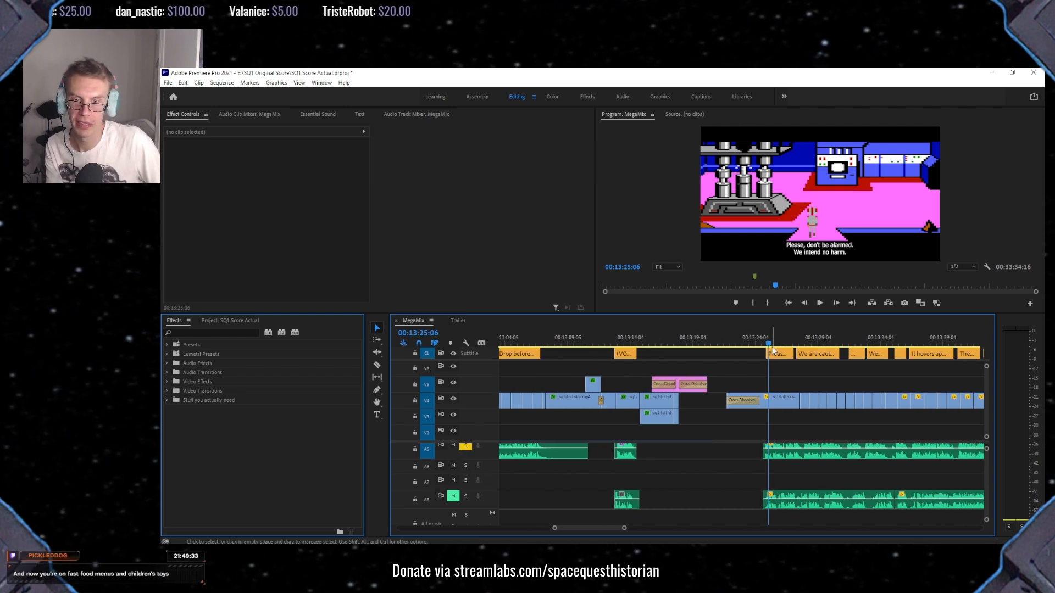
key(space)
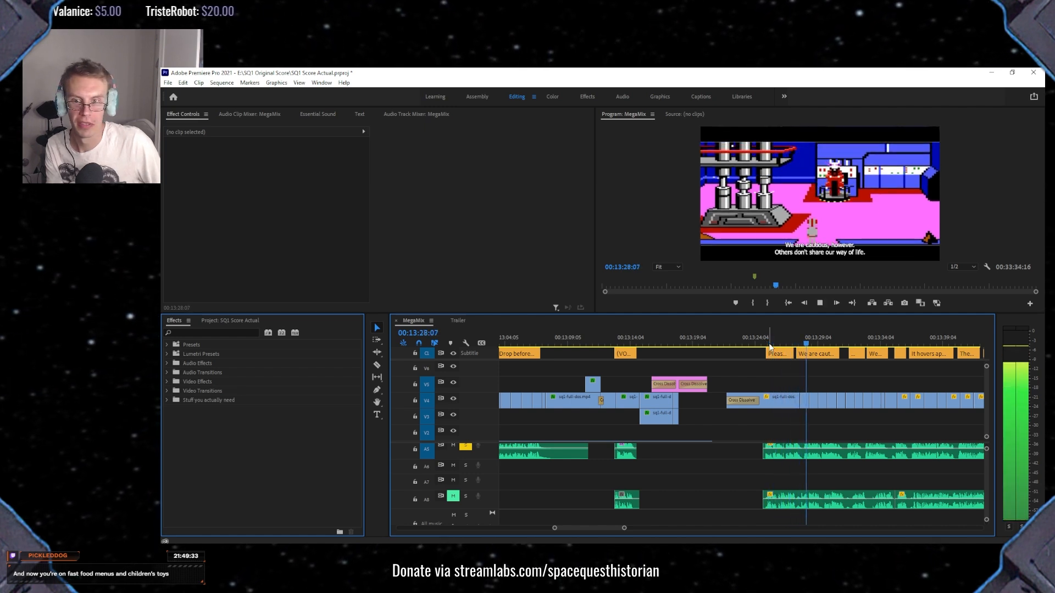
key(space)
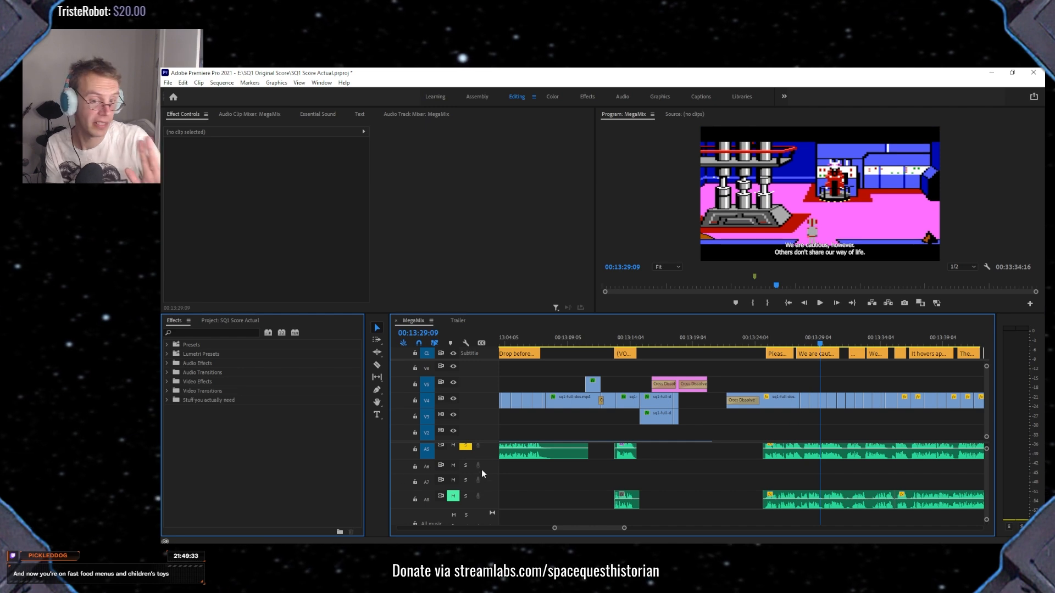
Switch solo from A5 to audio track A8 and play the same dialogue from 00:13:24:18 to 00:13:25:16.
click(464, 447)
click(466, 496)
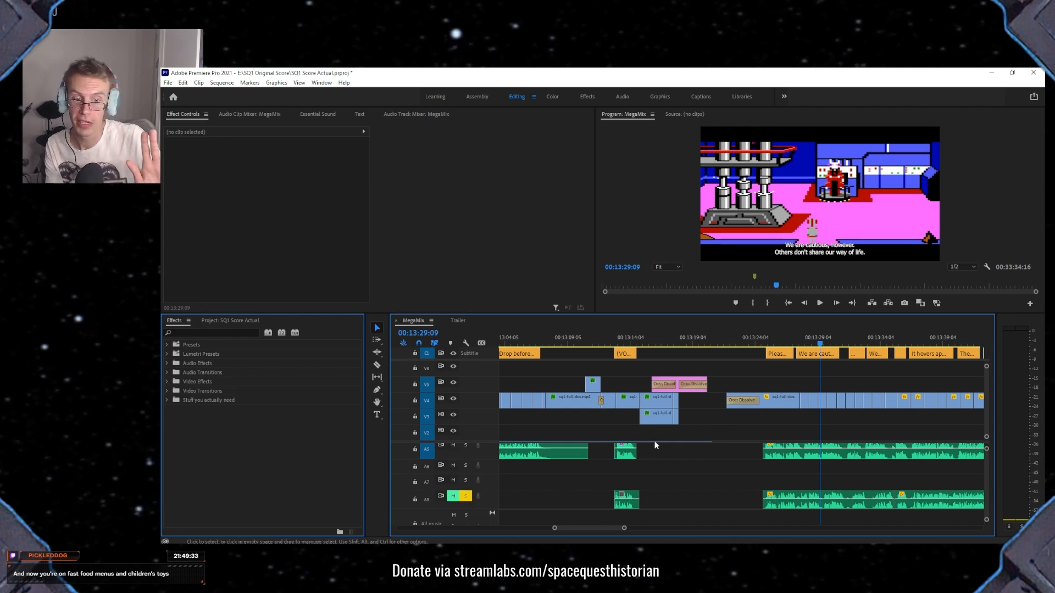
click(762, 344)
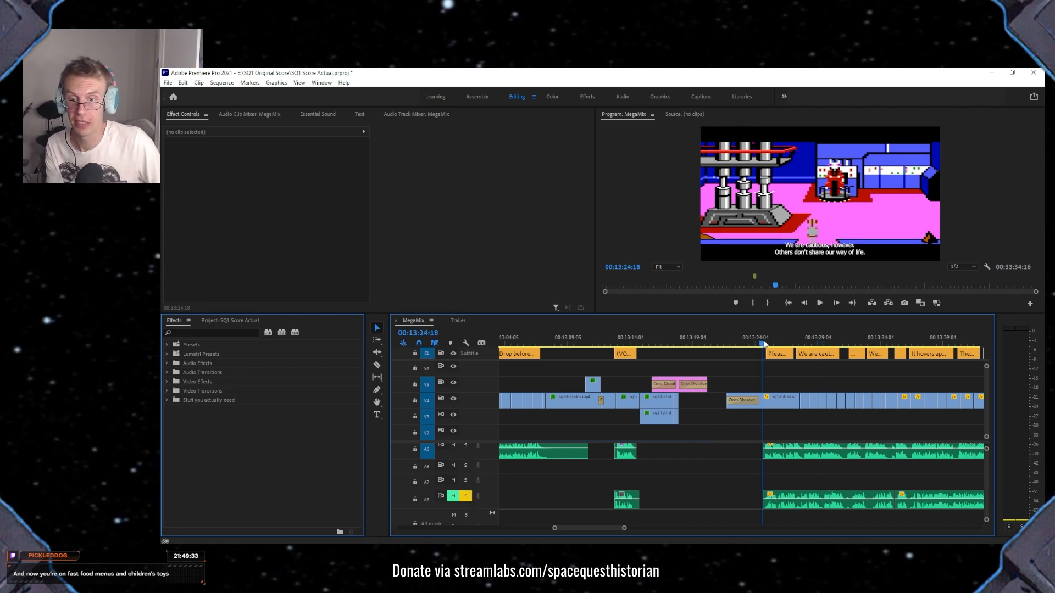
key(space)
key(space)
Unmute audio track A8 and play its version of the dialogue from "Please, don't be alarmed" through to 00:13:50:11.
click(453, 496)
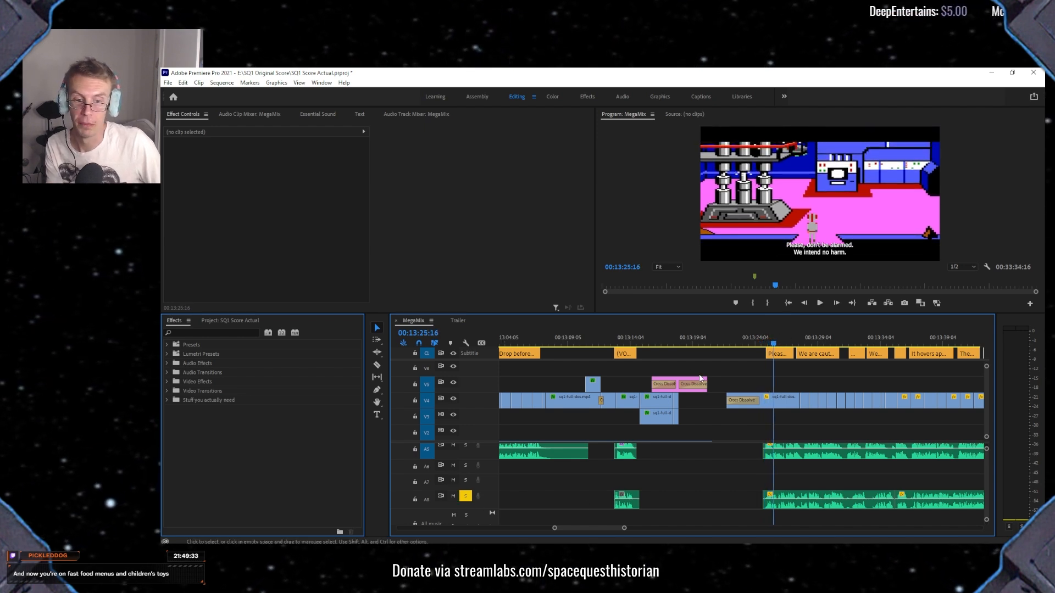
click(766, 342)
key(space)
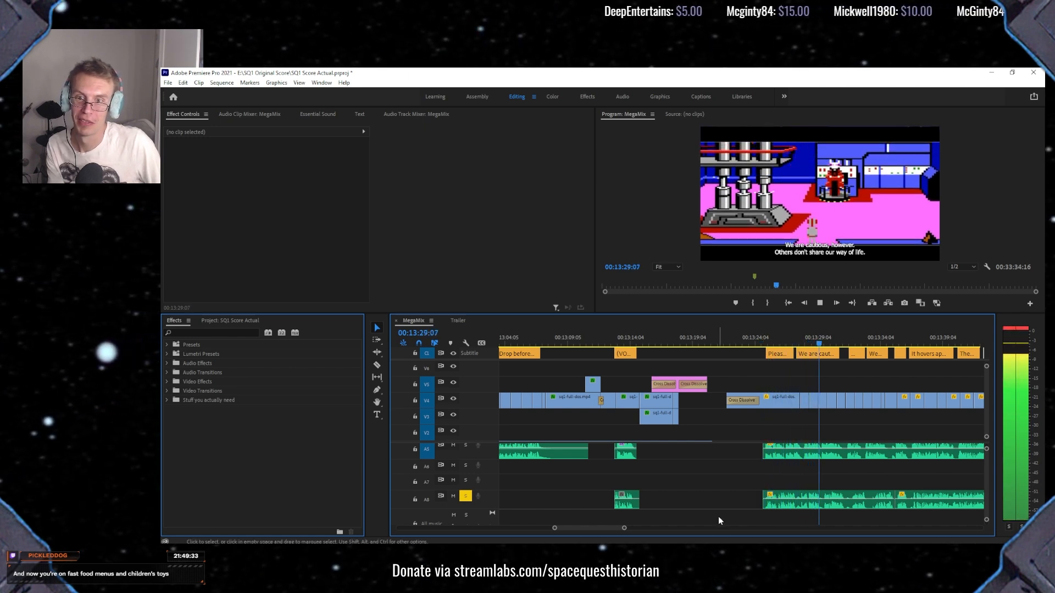
scroll(754, 489, down, 2)
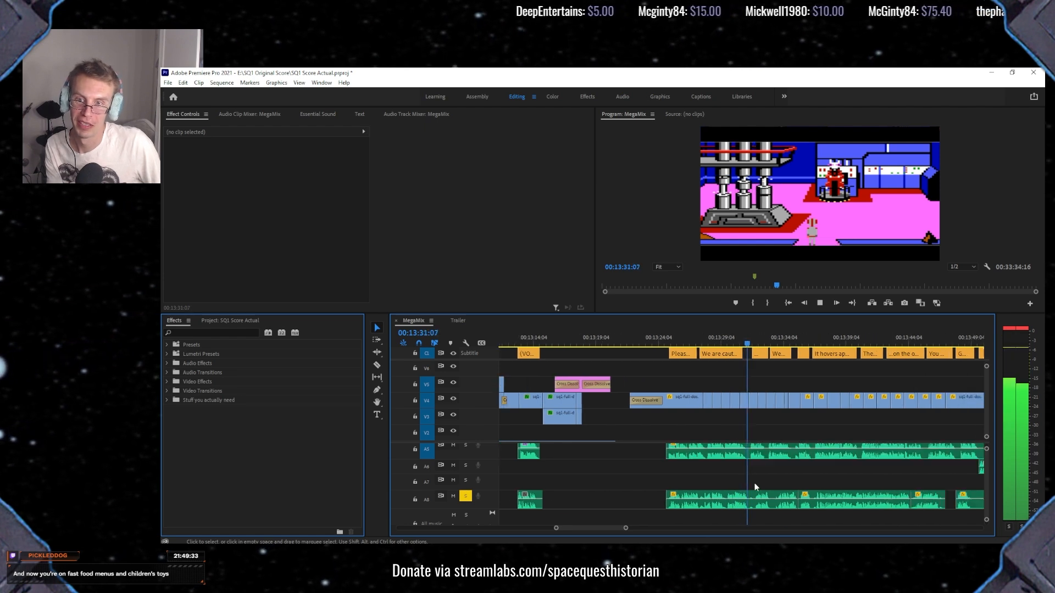
scroll(754, 488, down, 2)
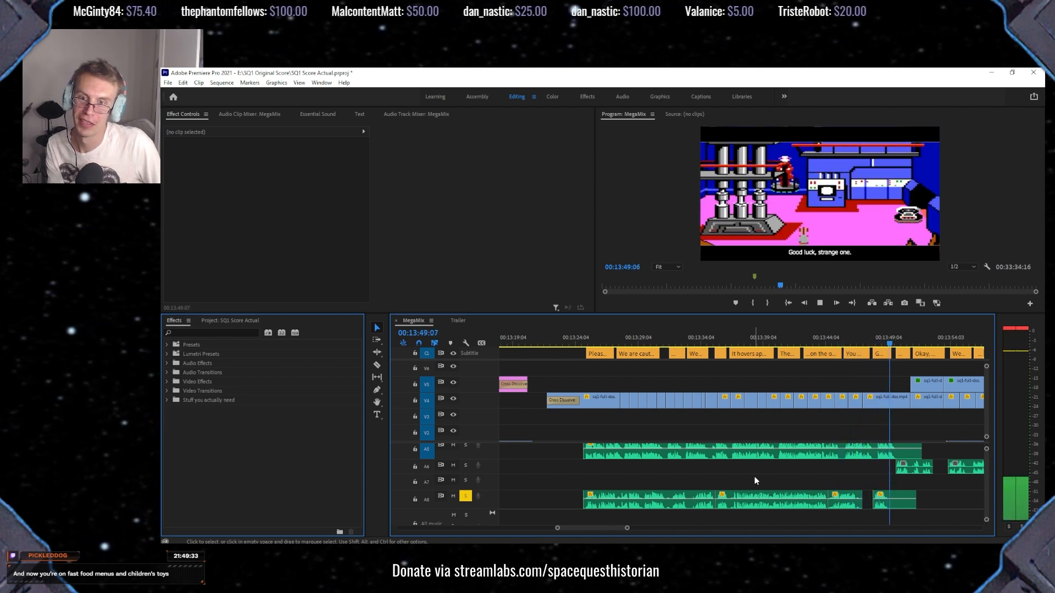
key(space)
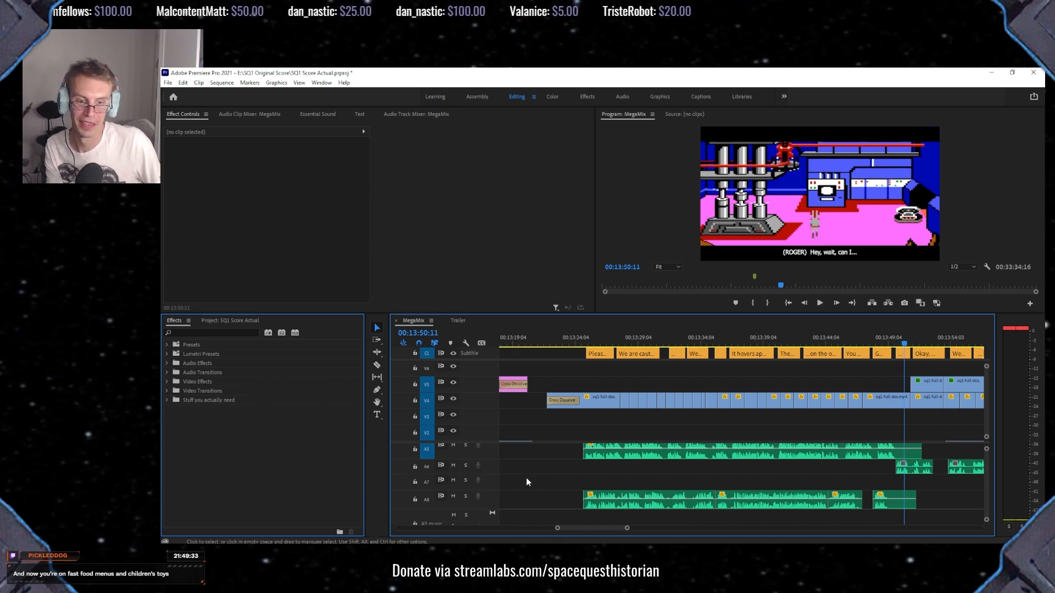
Move the playhead past the cartridge clip to the "This is really bad." shot at 00:14:57:18.
scroll(478, 497, up, 2)
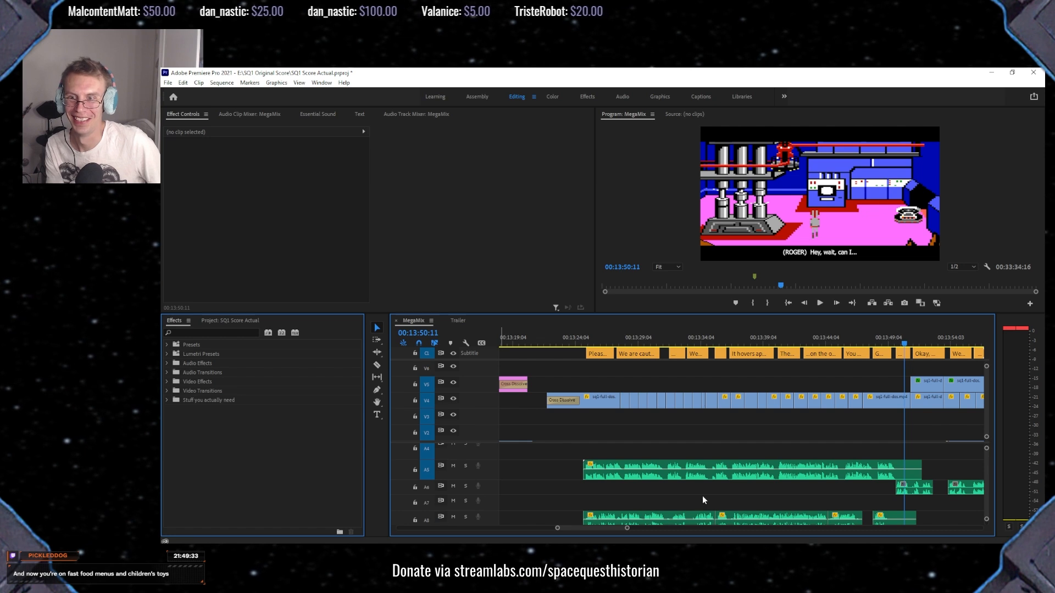
scroll(687, 489, right, 4)
scroll(709, 487, right, 5)
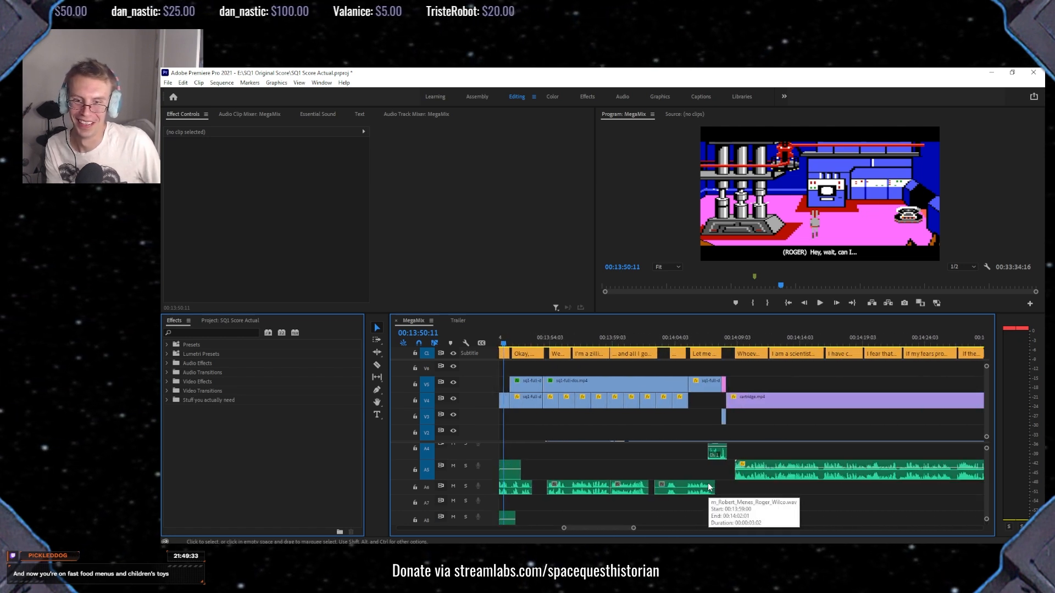
scroll(694, 487, right, 1)
scroll(694, 486, right, 1)
scroll(460, 489, up, 2)
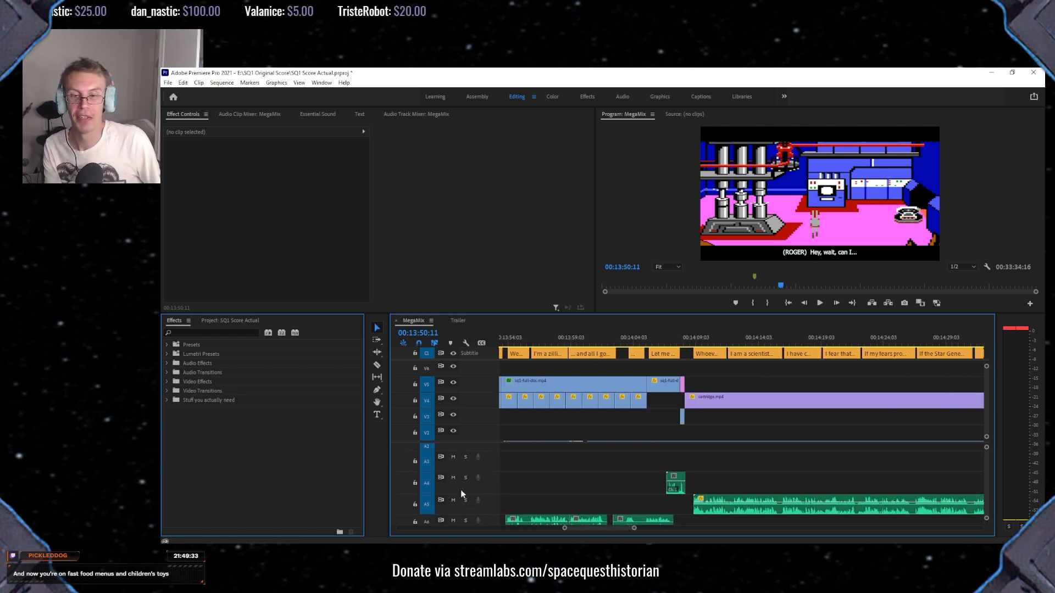
scroll(703, 472, right, 5)
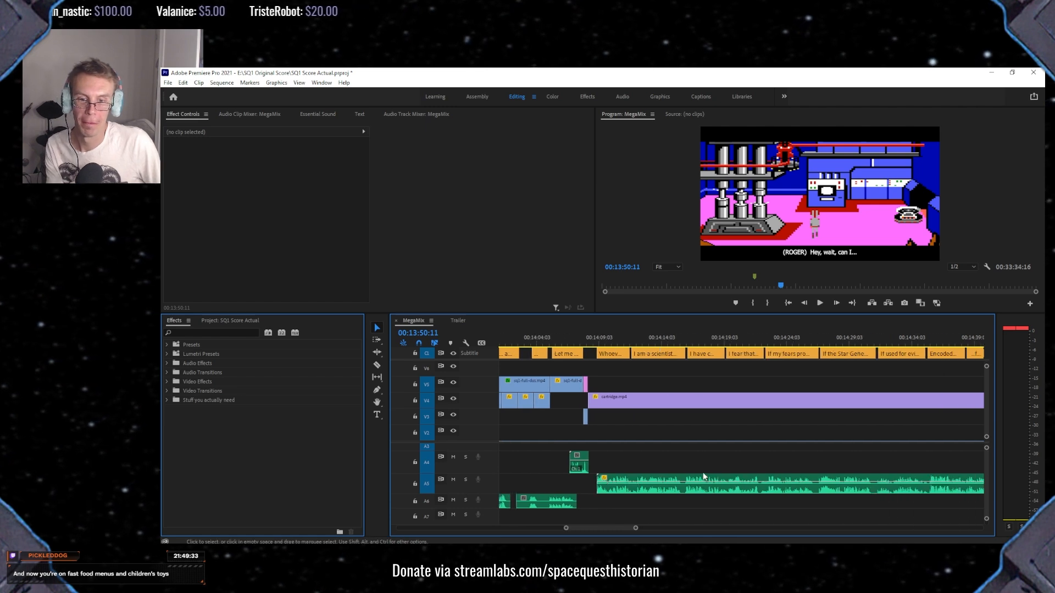
scroll(703, 472, right, 4)
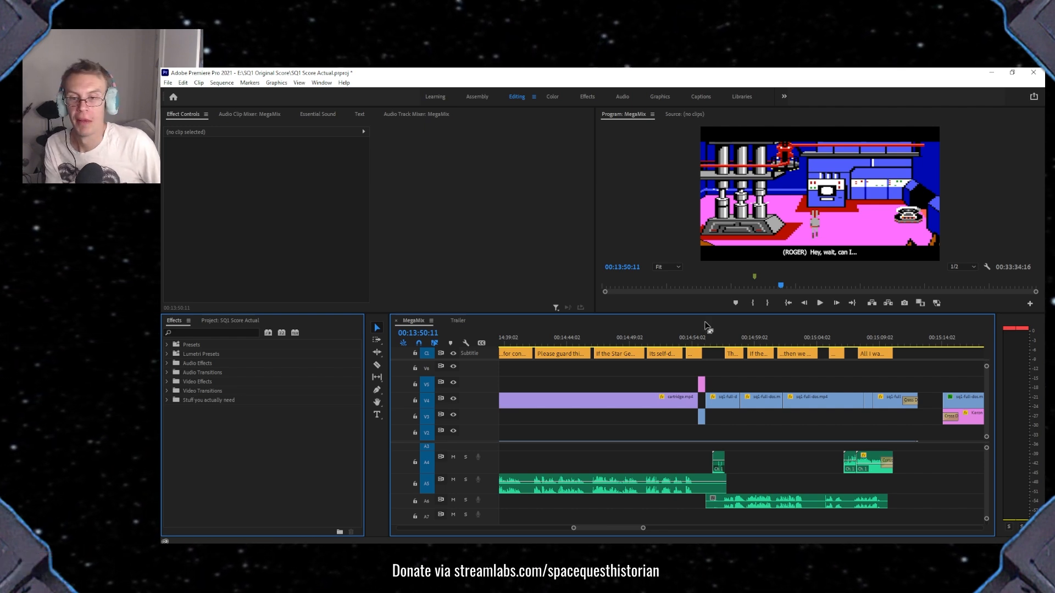
click(737, 343)
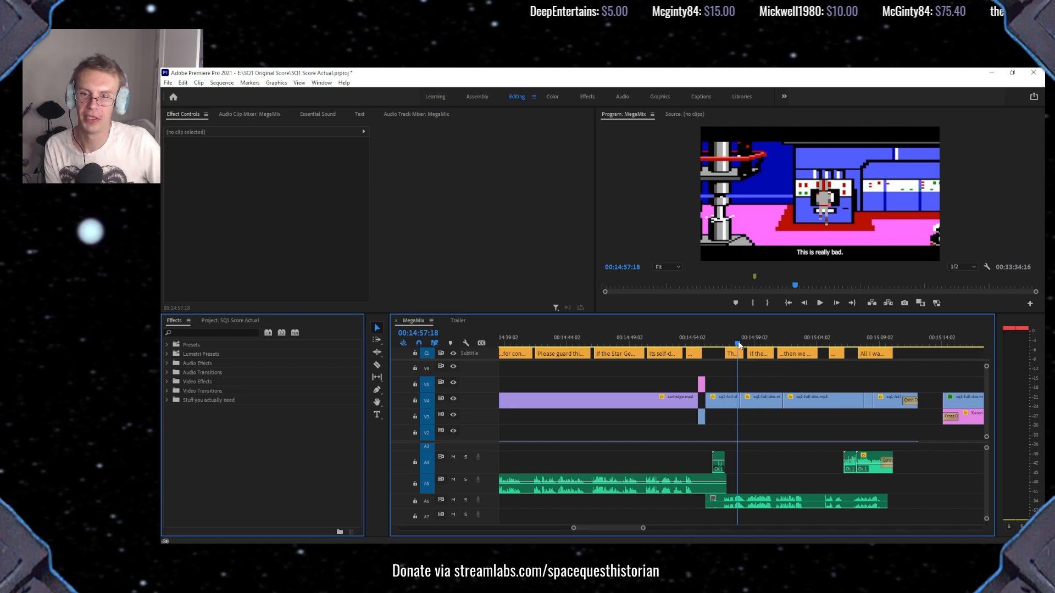
Play the start of the "Whoever shall hear this" cartridge message from 00:14:08:23 to 00:14:11:21.
scroll(737, 398, down, 5)
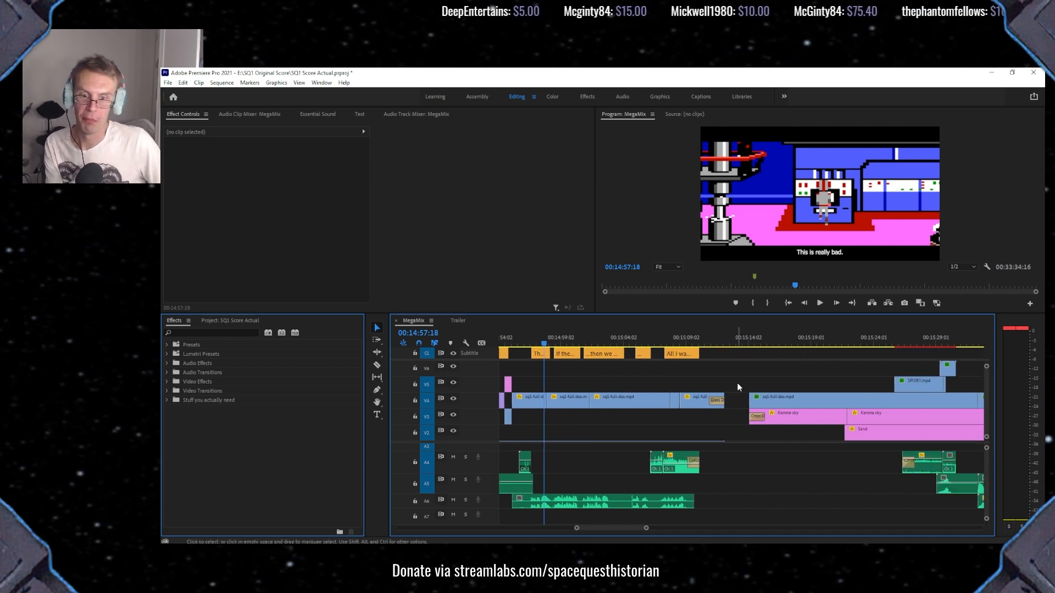
click(671, 338)
scroll(647, 369, up, 1)
scroll(648, 366, up, 15)
scroll(648, 365, up, 2)
click(584, 341)
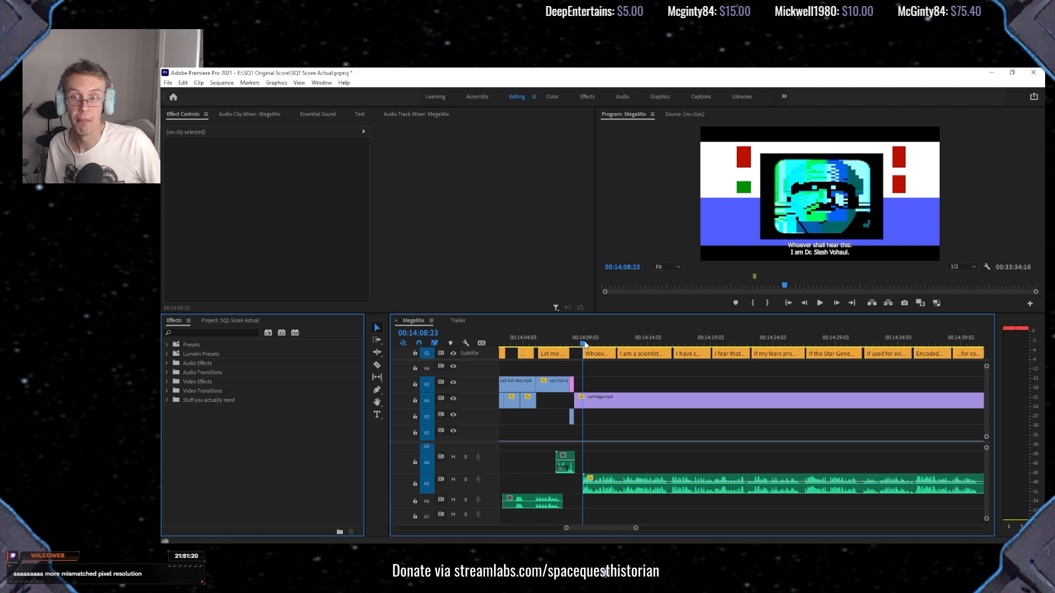
key(space)
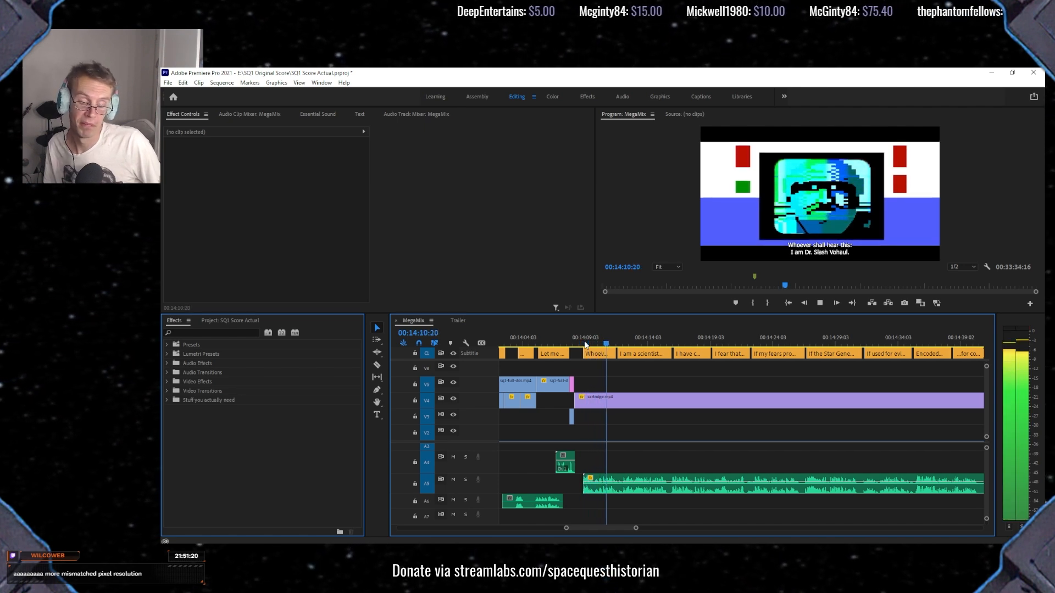
key(space)
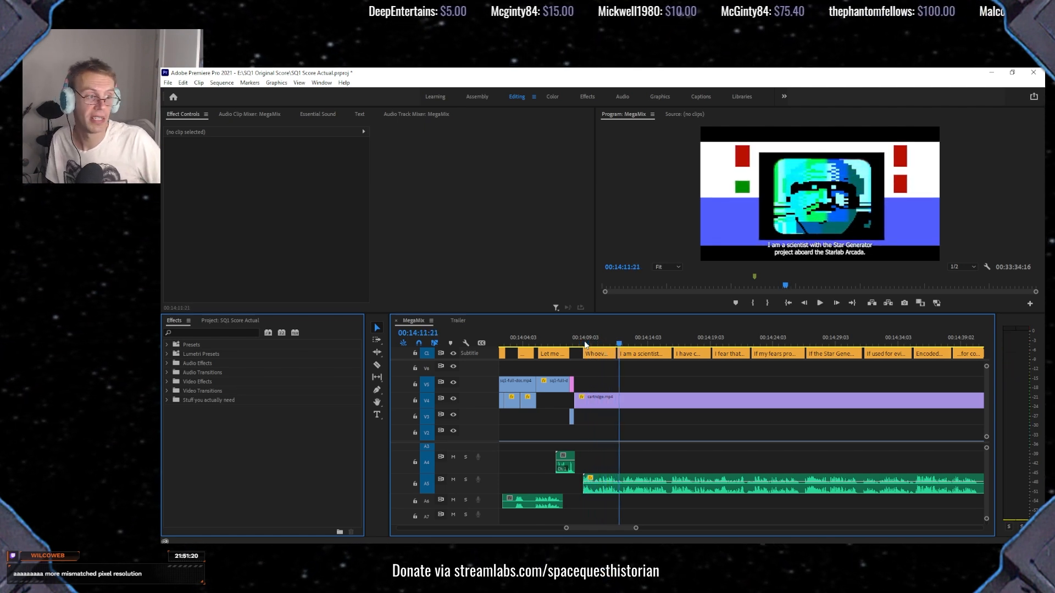
Solo audio track A5 and scrub the Kerona desert scene from 00:15:17:10 to 00:15:29:13.
scroll(677, 396, down, 10)
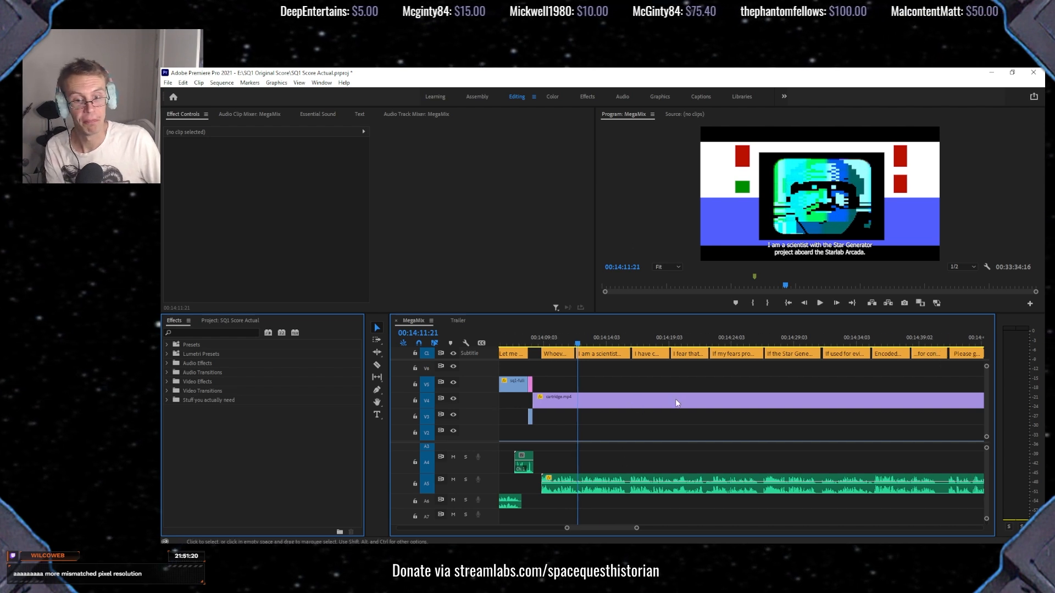
scroll(678, 402, down, 6)
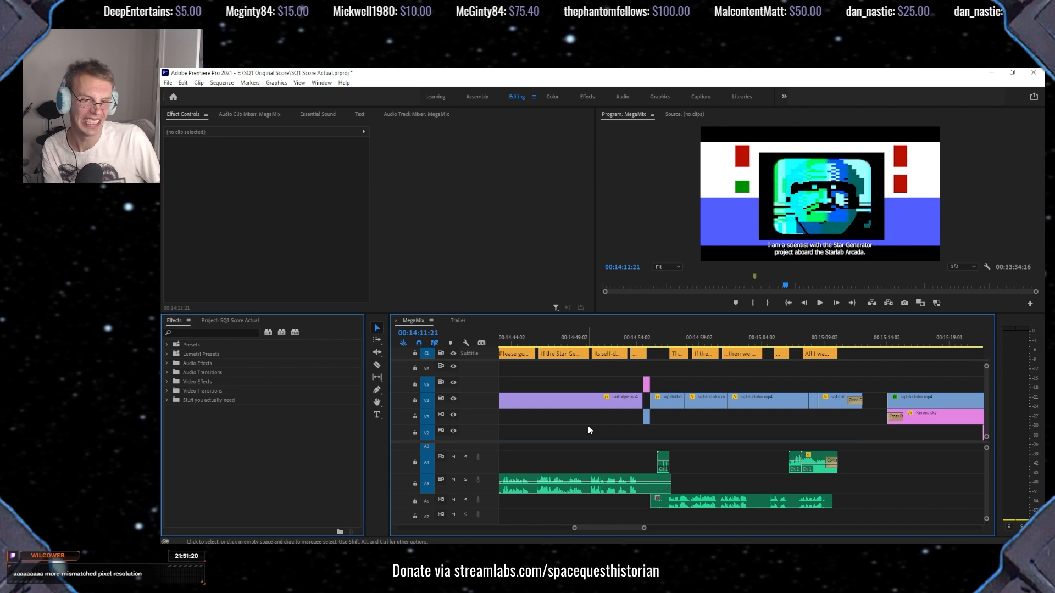
scroll(587, 426, down, 6)
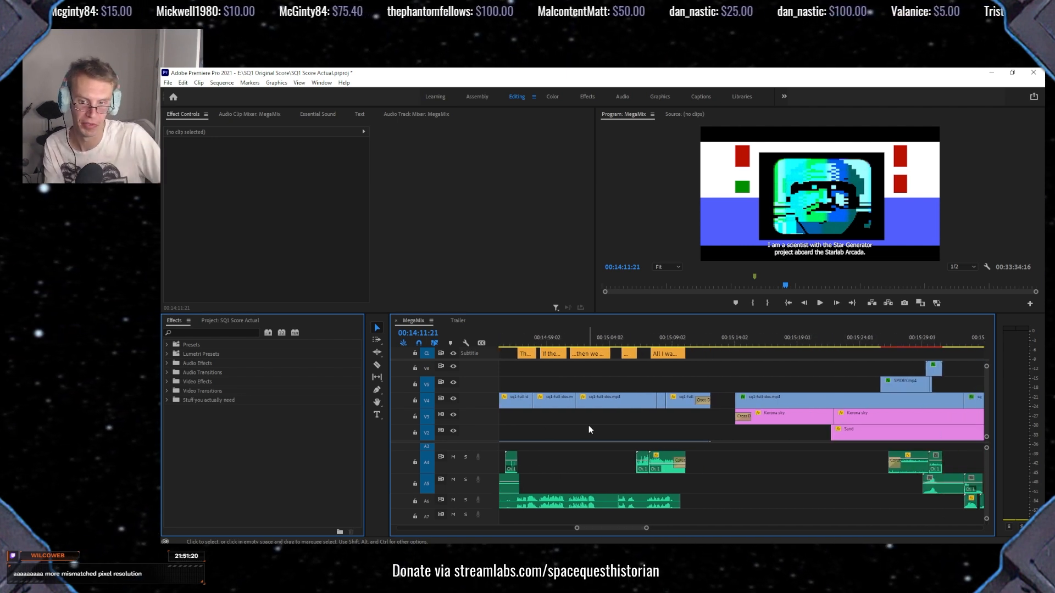
scroll(589, 428, down, 4)
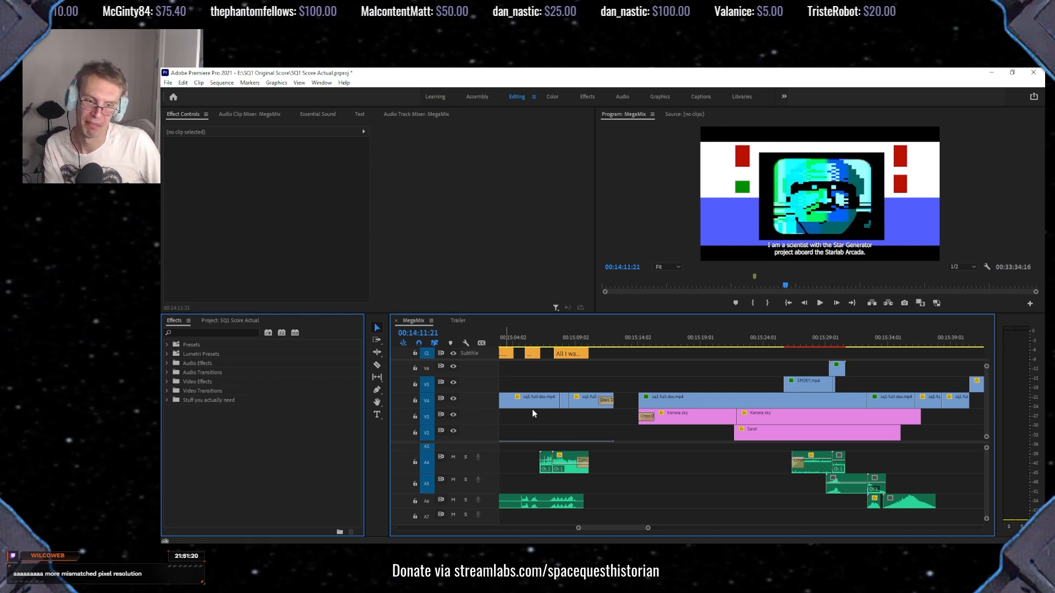
click(465, 481)
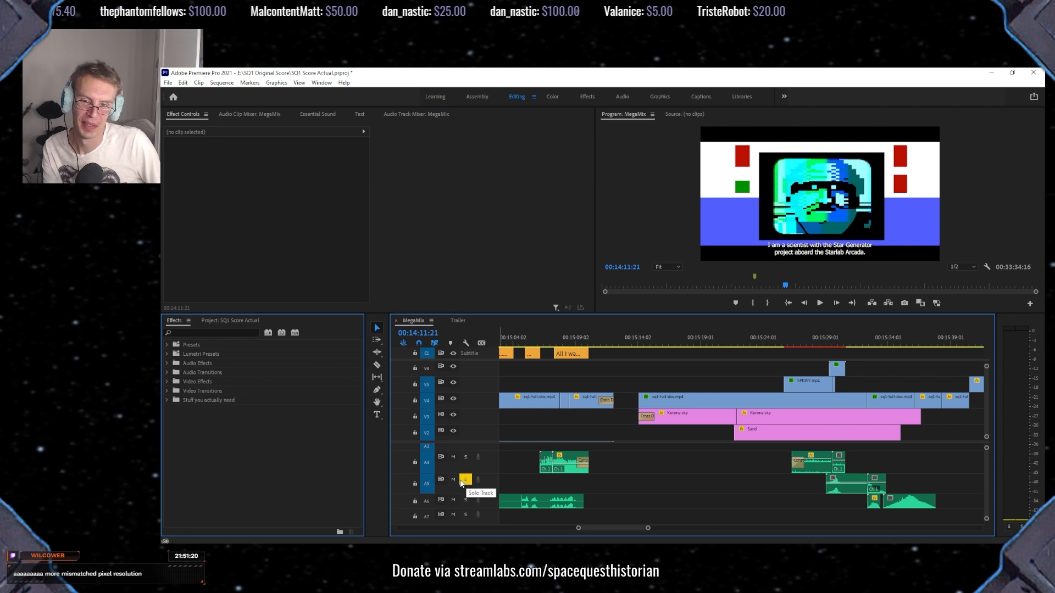
click(681, 344)
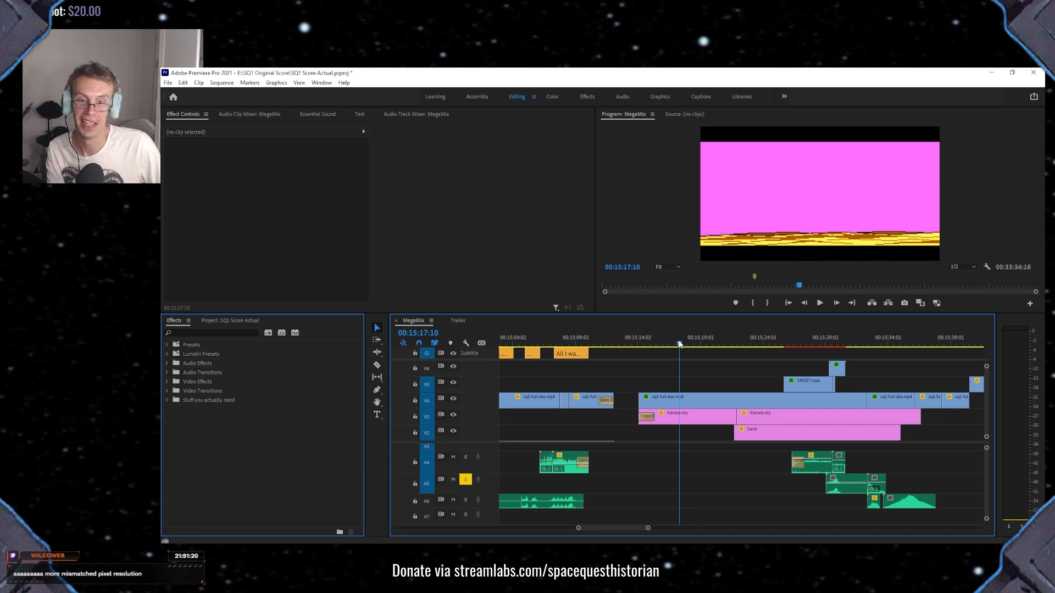
drag(655, 342, 831, 331)
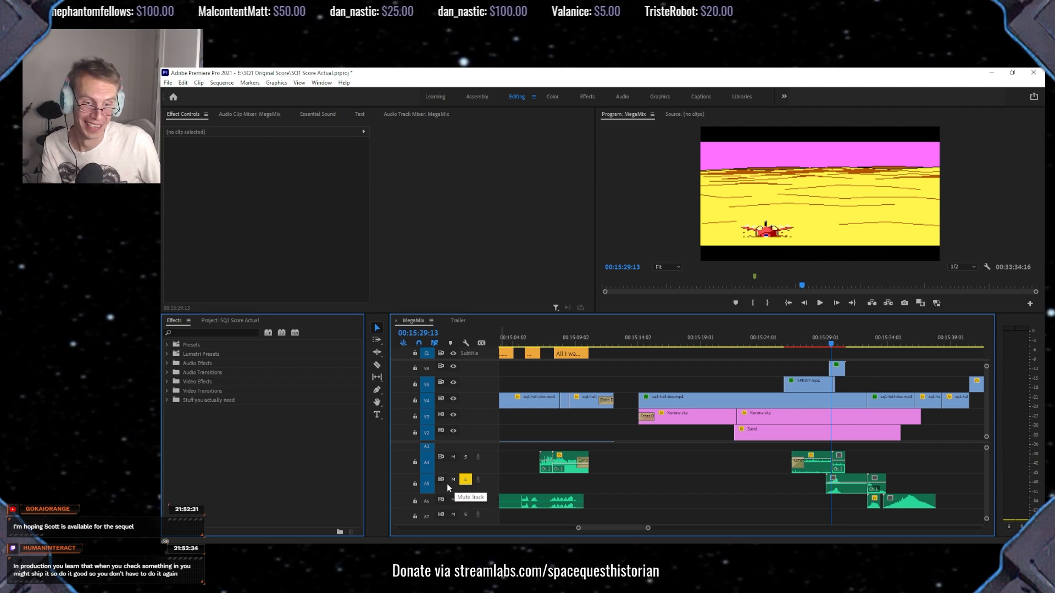
Switch solo from A5 to audio track A4 and play the red spider creature's sound from 00:15:29:14 to 00:15:30:21.
scroll(447, 486, up, 3)
scroll(460, 482, down, 3)
scroll(461, 480, down, 3)
scroll(459, 480, up, 2)
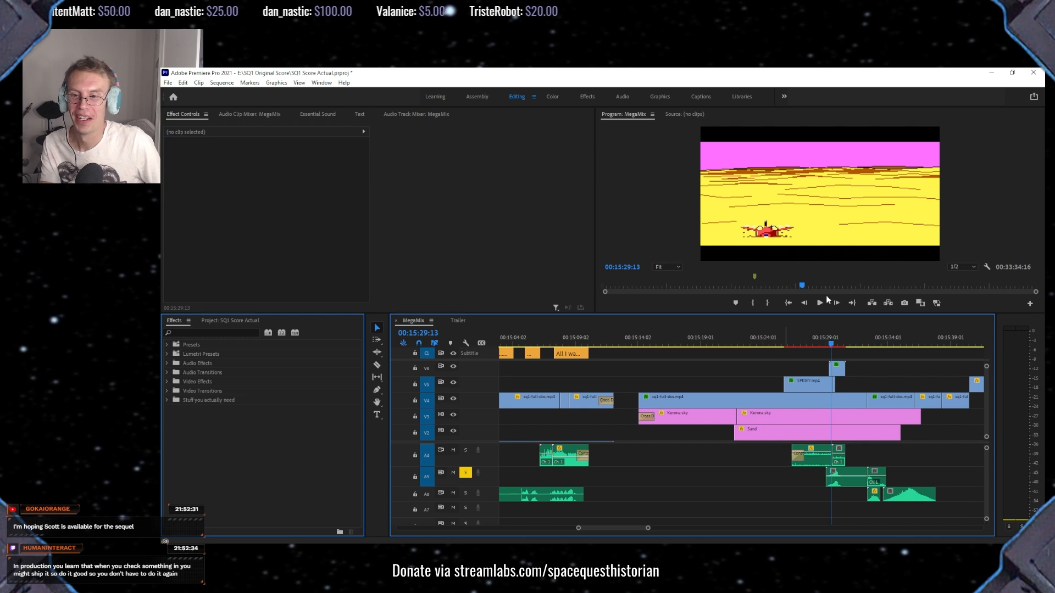
drag(832, 346, 831, 347)
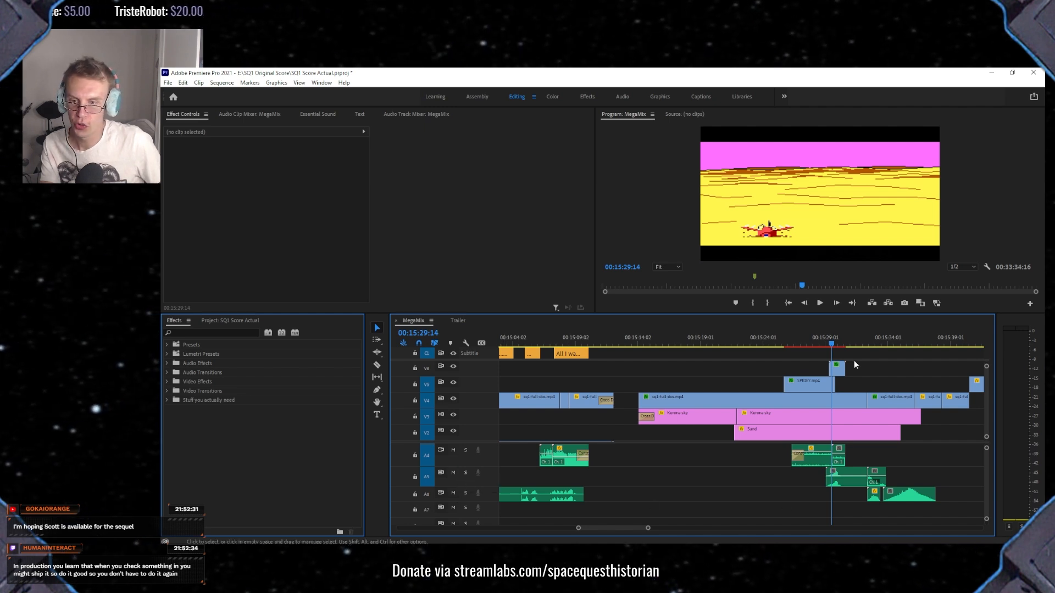
scroll(447, 486, down, 2)
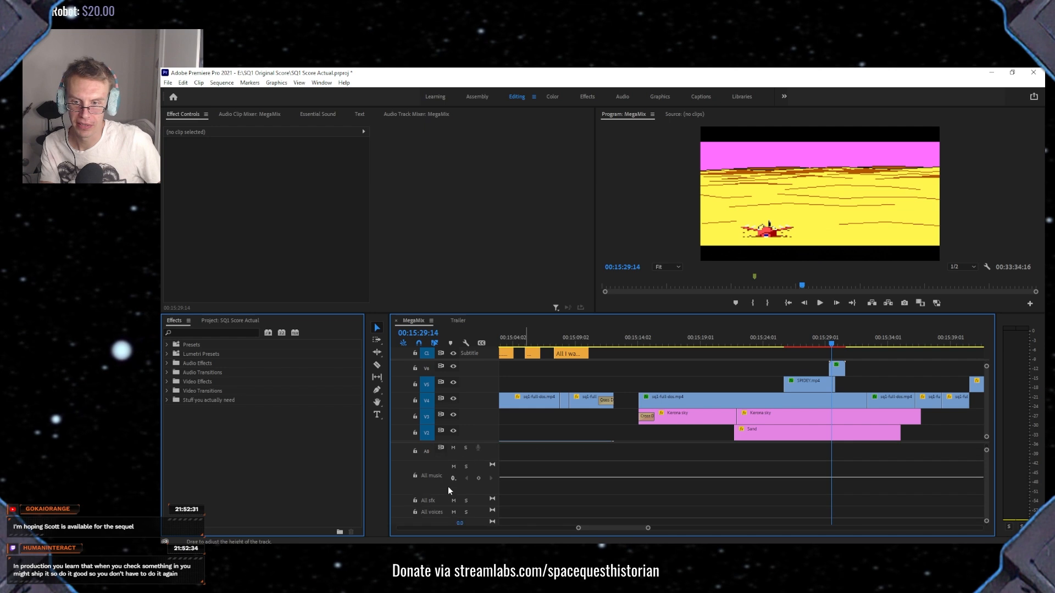
scroll(446, 477, up, 3)
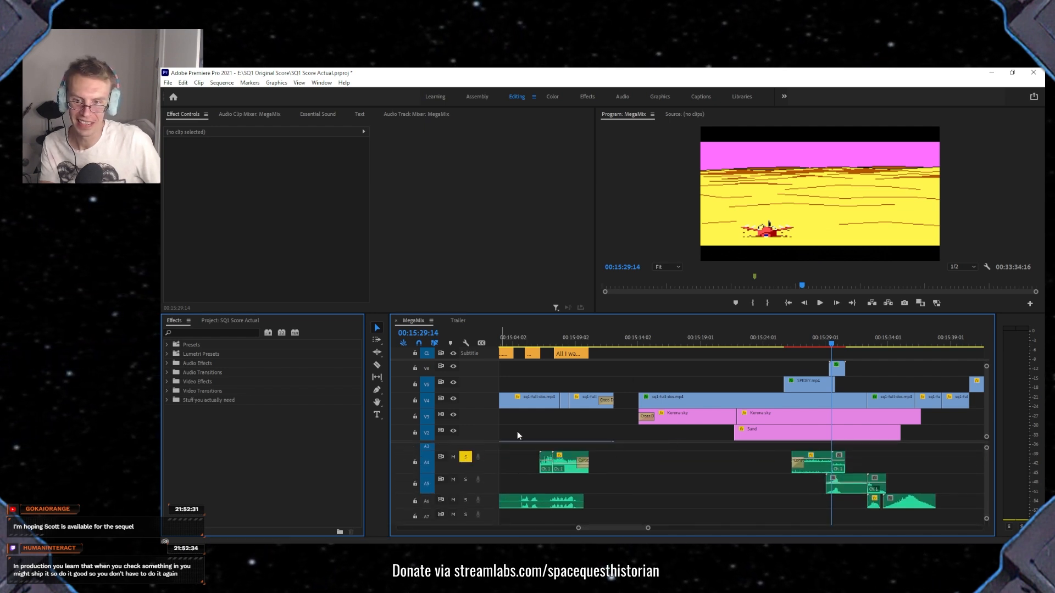
key(space)
key(space)
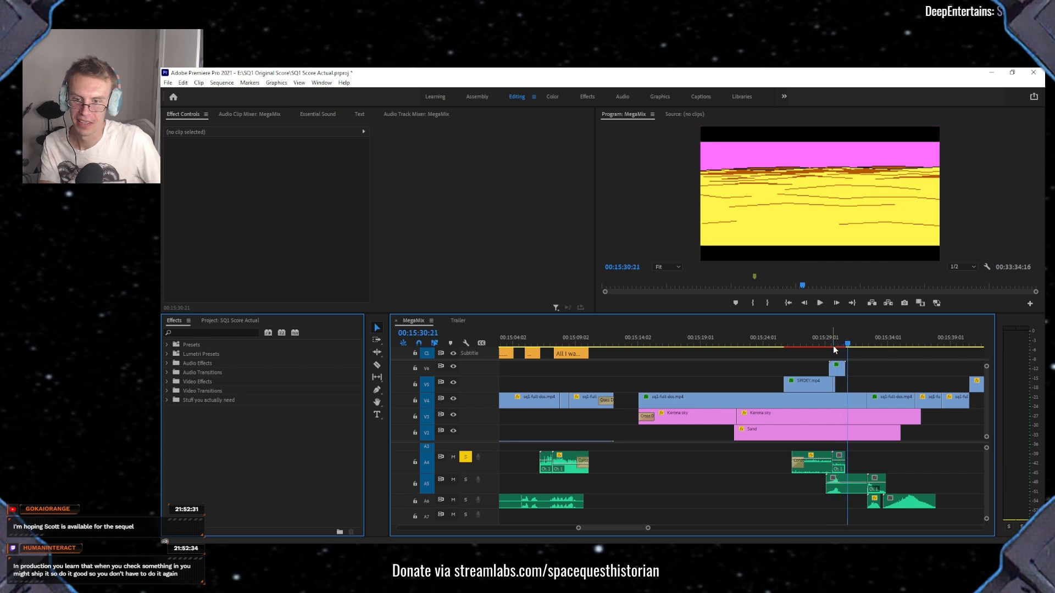
Replay the red spider creature's sound from just before its layered clip to 00:15:31:08, and return the playhead to 00:15:29:23.
drag(837, 349, 834, 344)
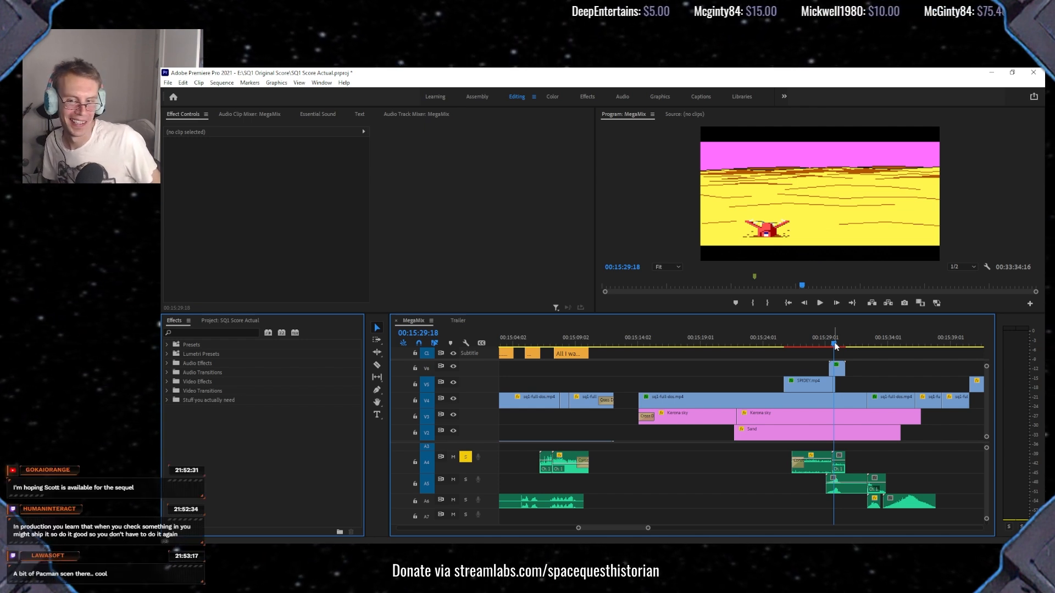
drag(835, 345, 822, 345)
key(space)
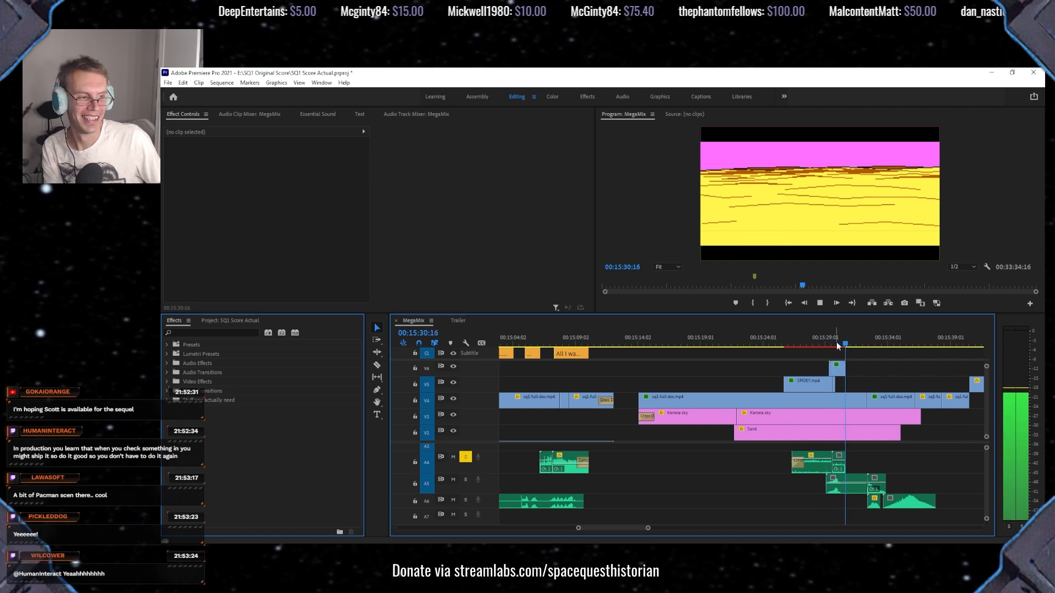
key(space)
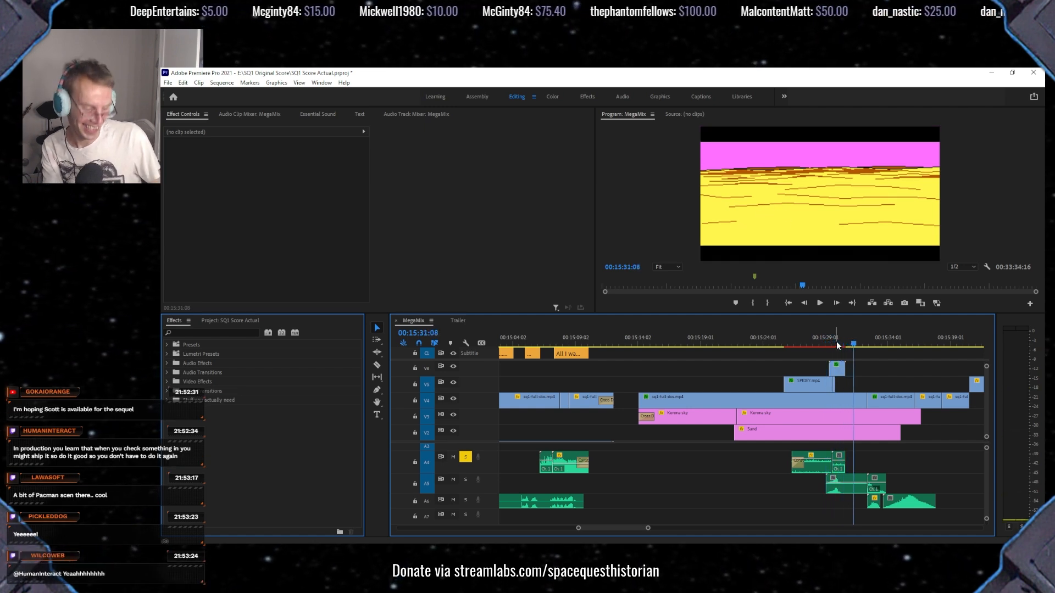
click(837, 343)
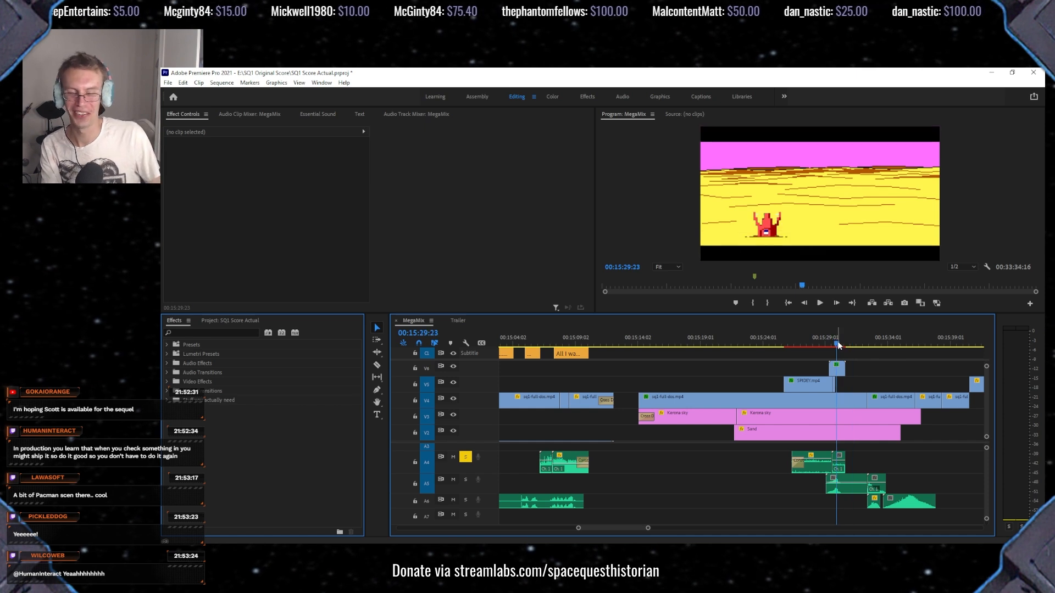
Move the playhead to the next desert shot at 00:15:35:21, near the end of the Kerona sky layer.
scroll(833, 454, right, 5)
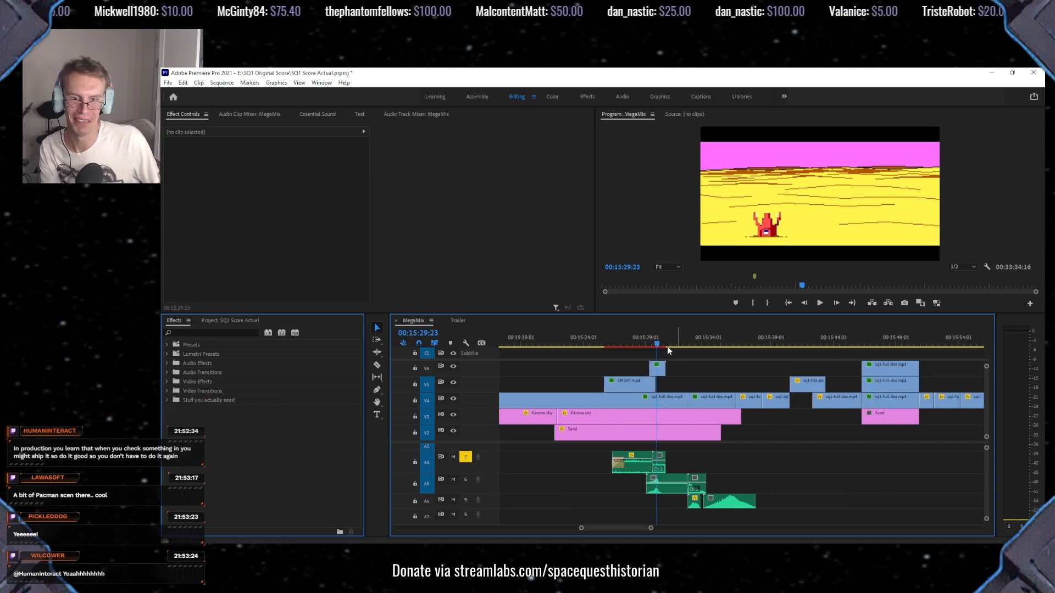
scroll(635, 377, right, 2)
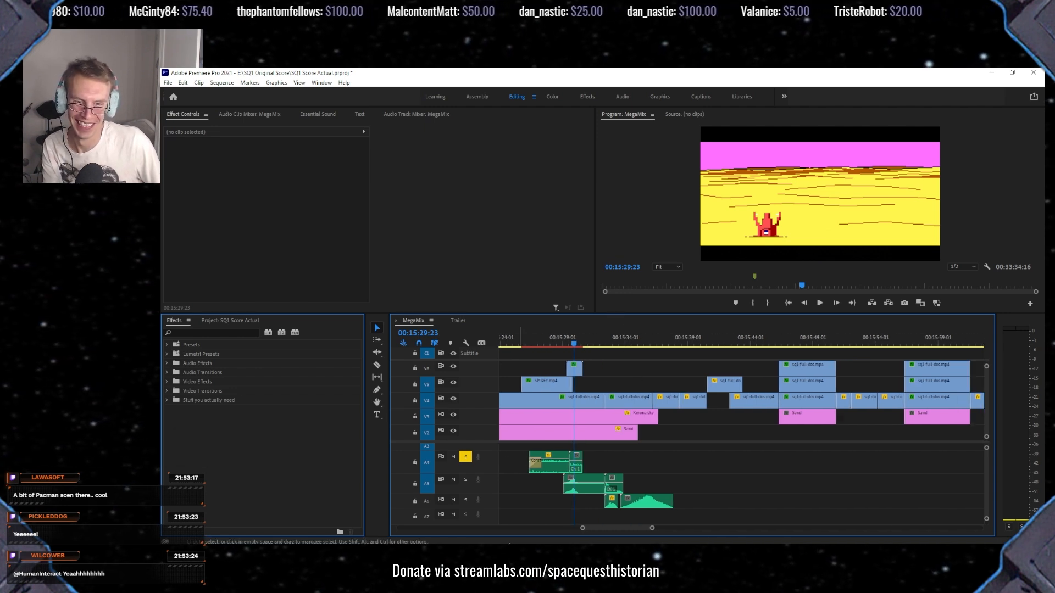
click(641, 341)
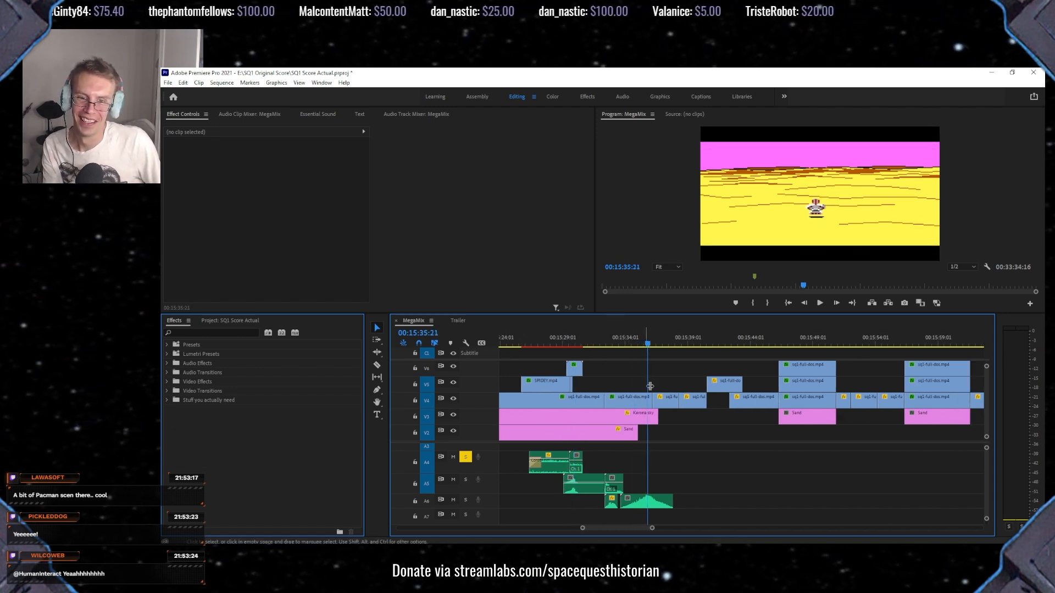
At 00:15:48:14 in the clips stacked over the Sand layer, temporarily hide video tracks V6 and V4 to inspect the compositing.
scroll(657, 439, right, 4)
scroll(657, 456, right, 3)
scroll(631, 446, left, 6)
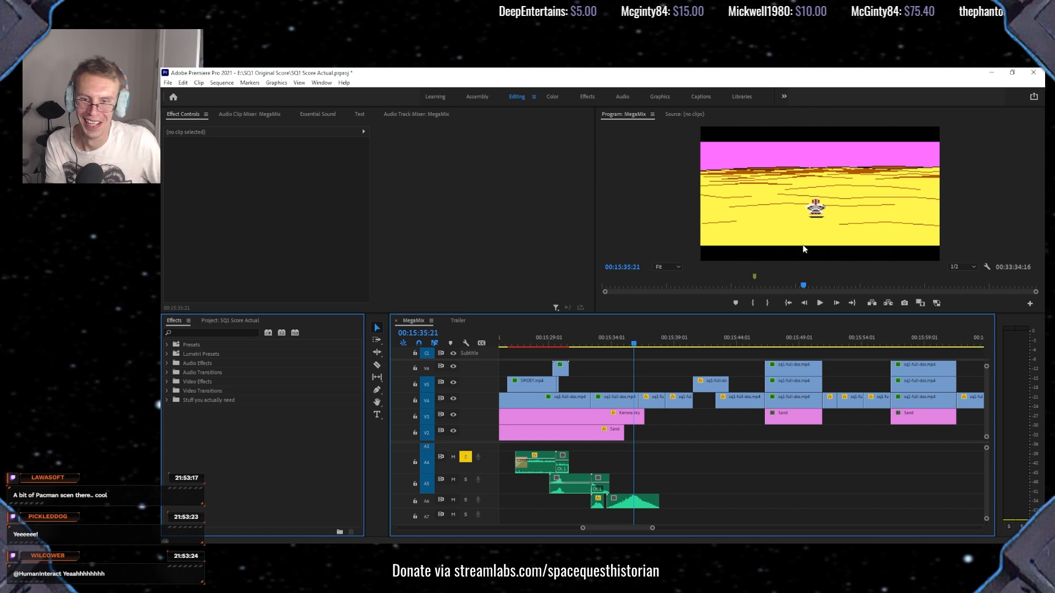
click(787, 342)
drag(788, 340, 794, 340)
scroll(806, 453, down, 5)
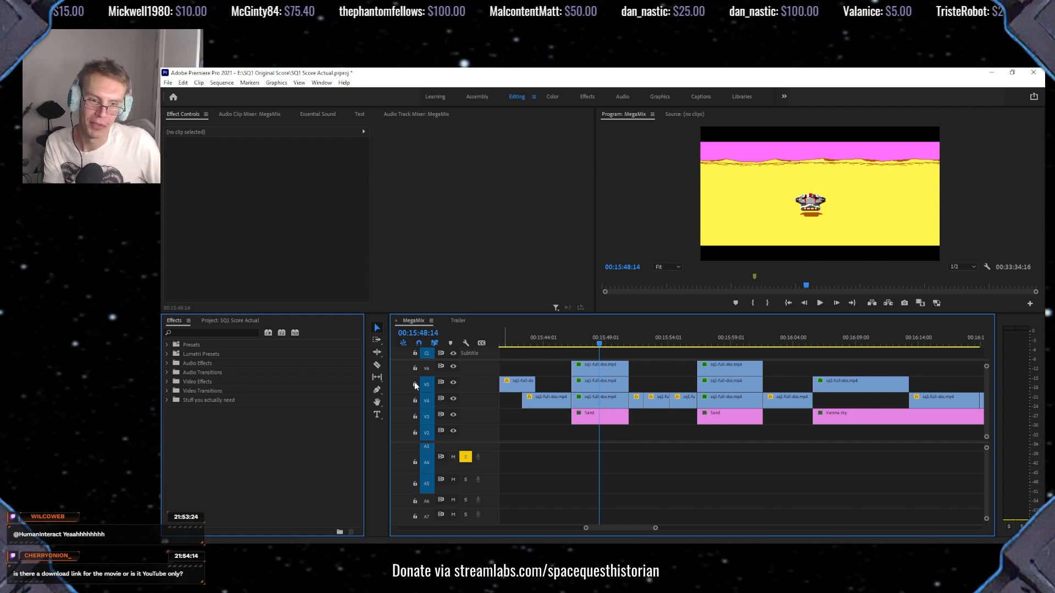
click(453, 367)
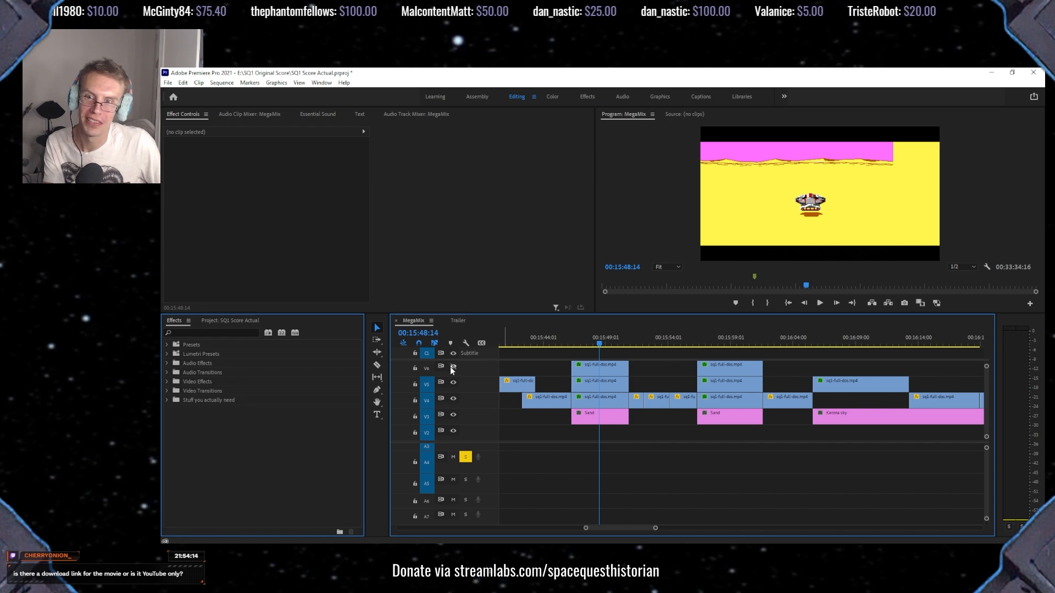
click(453, 401)
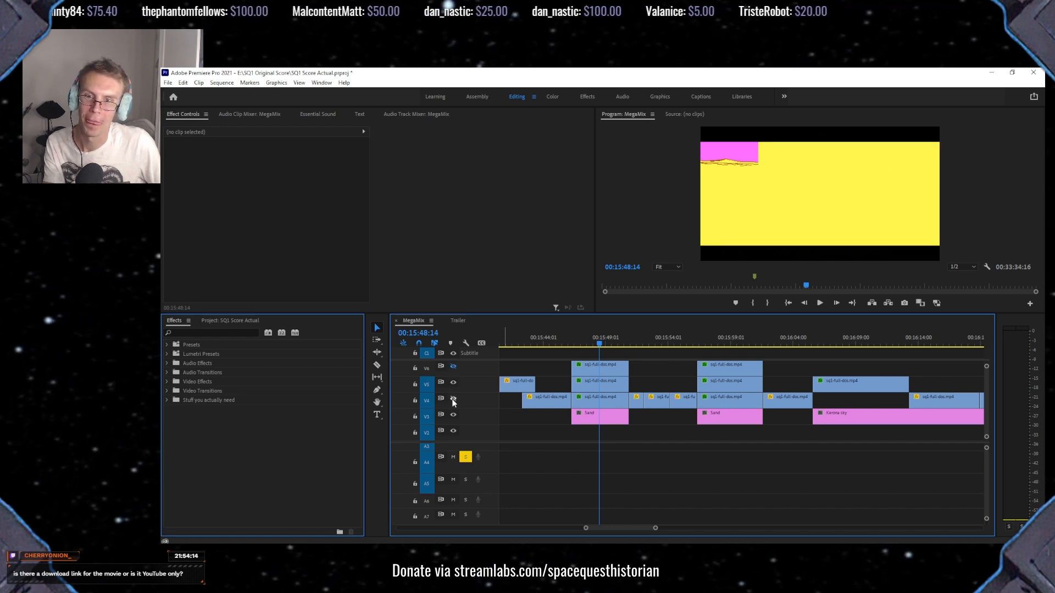
click(454, 367)
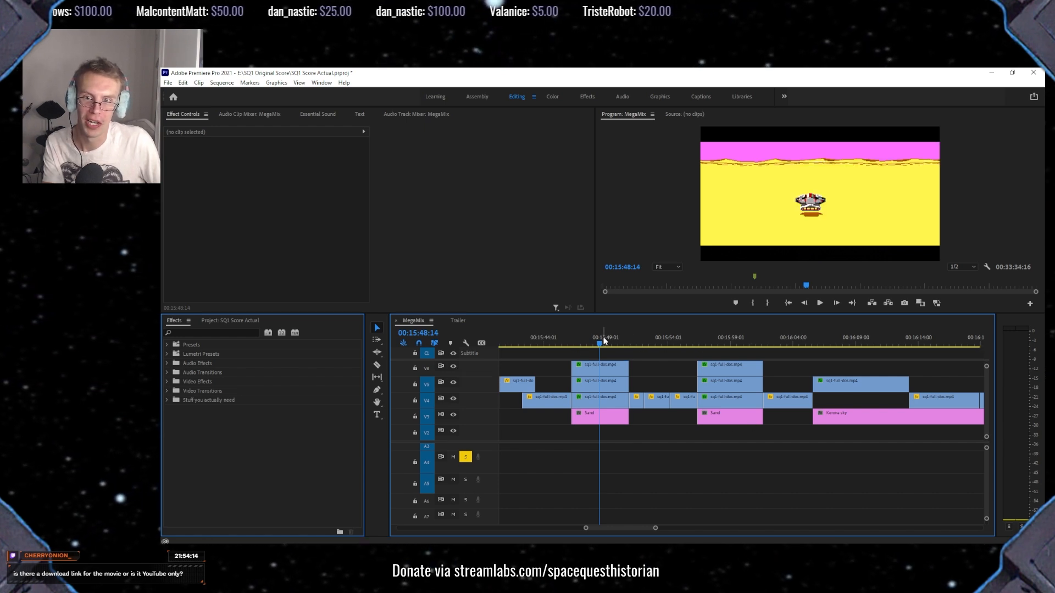
Scrub through the stacked desert shots to the Kerona sky composite at 00:16:08:23.
drag(600, 343, 857, 360)
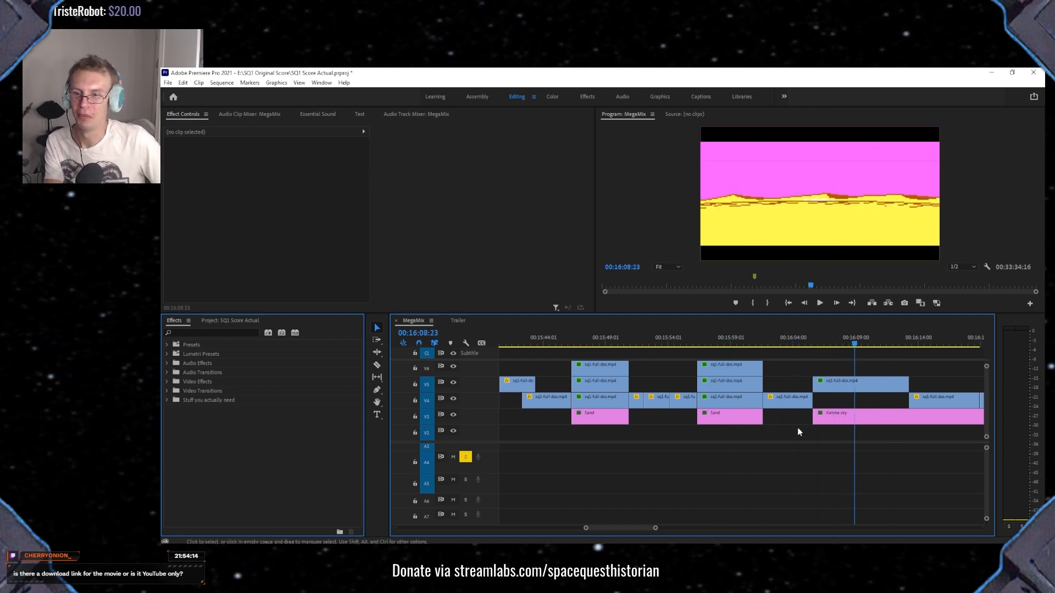
Scrub past the end of the Kerona sky layer to the town arrival shot at 00:16:47:11.
scroll(810, 388, down, 8)
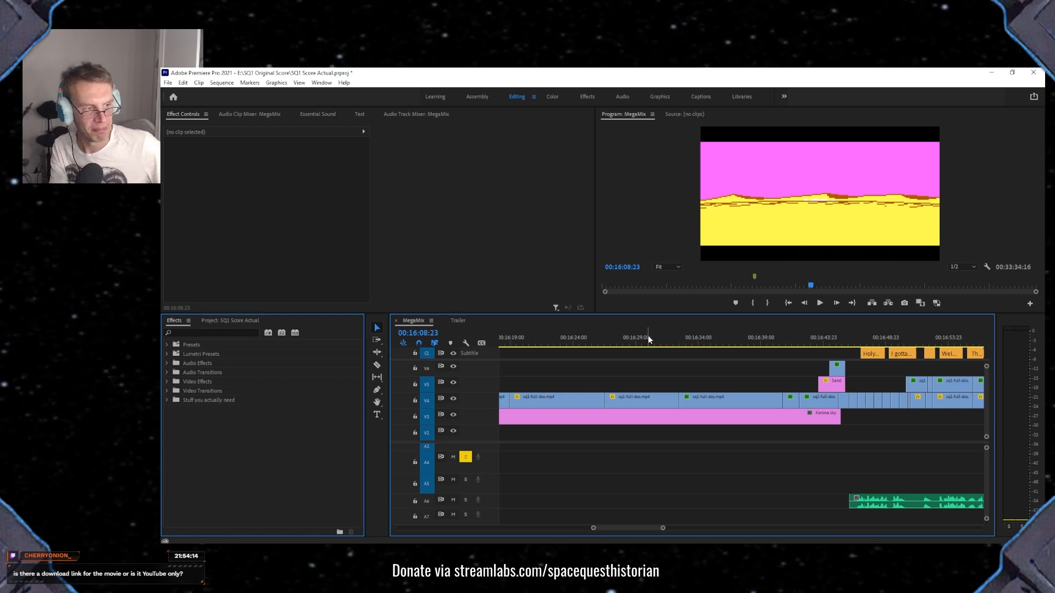
drag(723, 341, 787, 338)
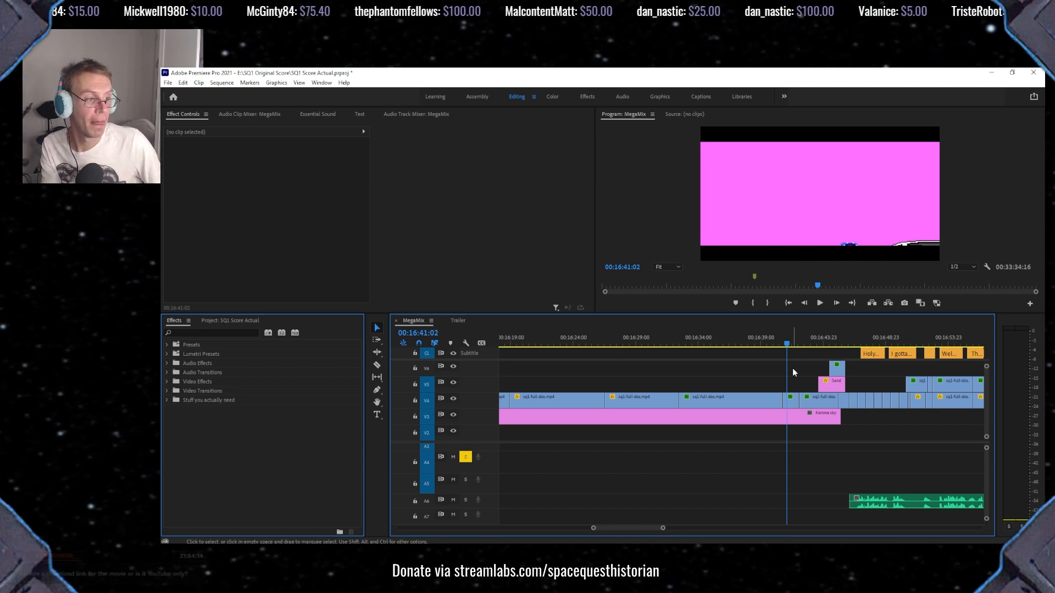
drag(806, 345, 868, 343)
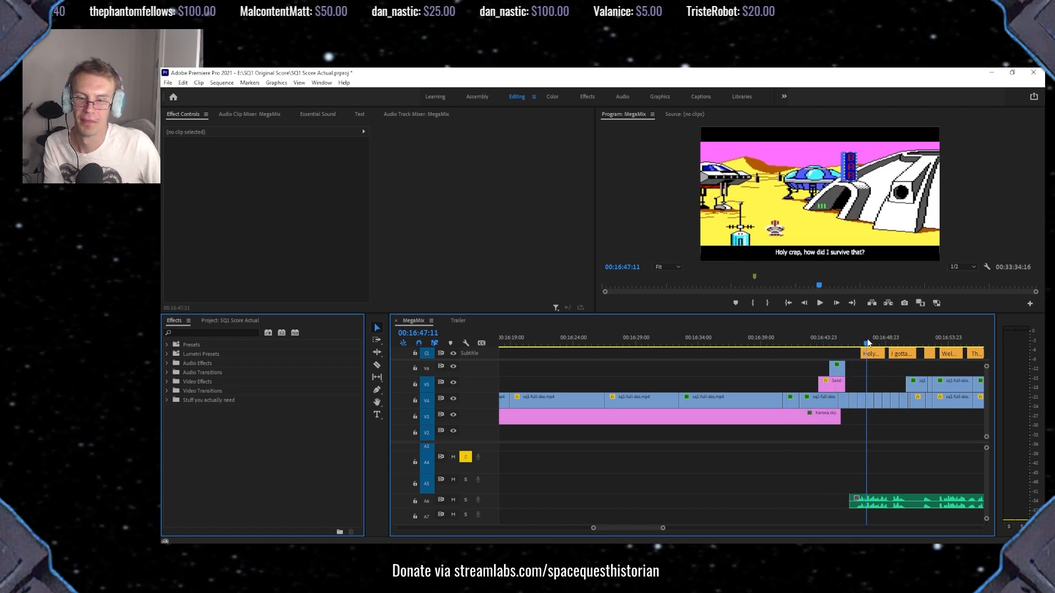
Scrub through the town dialogue shots to the Sand Skimmer subtitle at 00:17:11:13.
scroll(866, 461, down, 5)
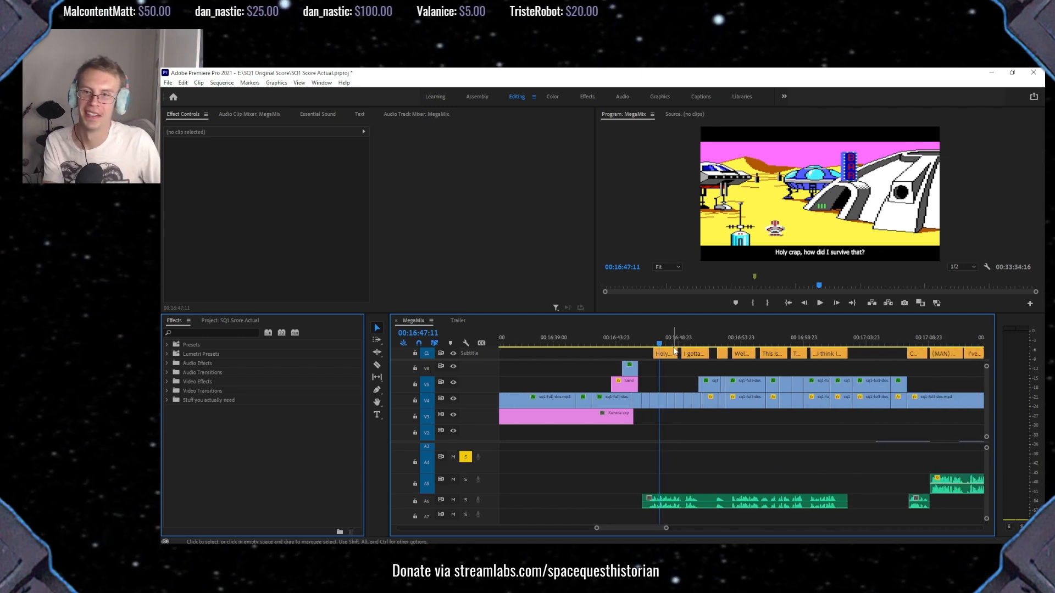
drag(663, 341, 845, 353)
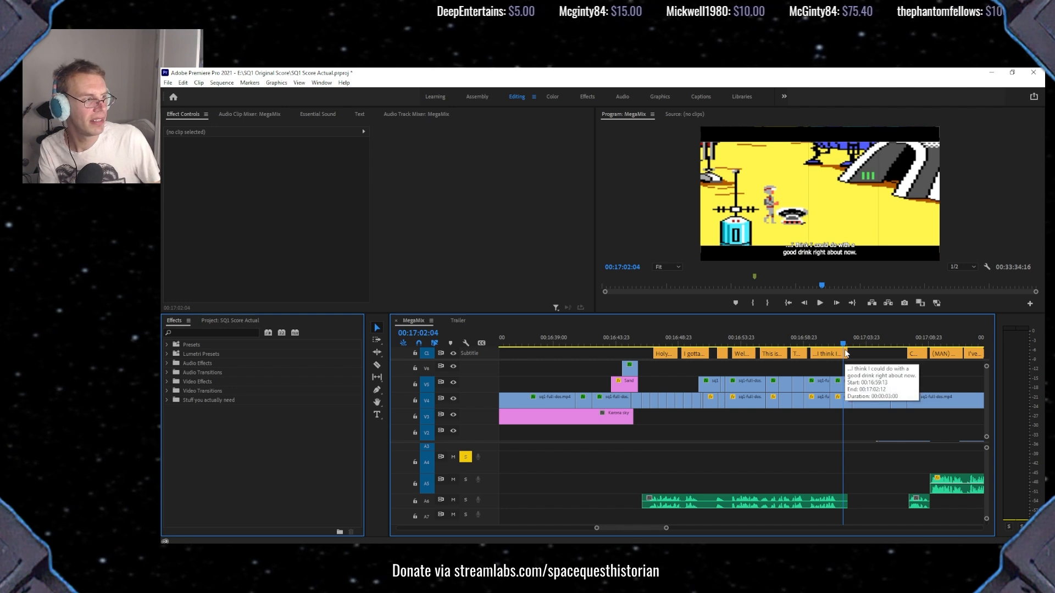
drag(845, 350, 847, 350)
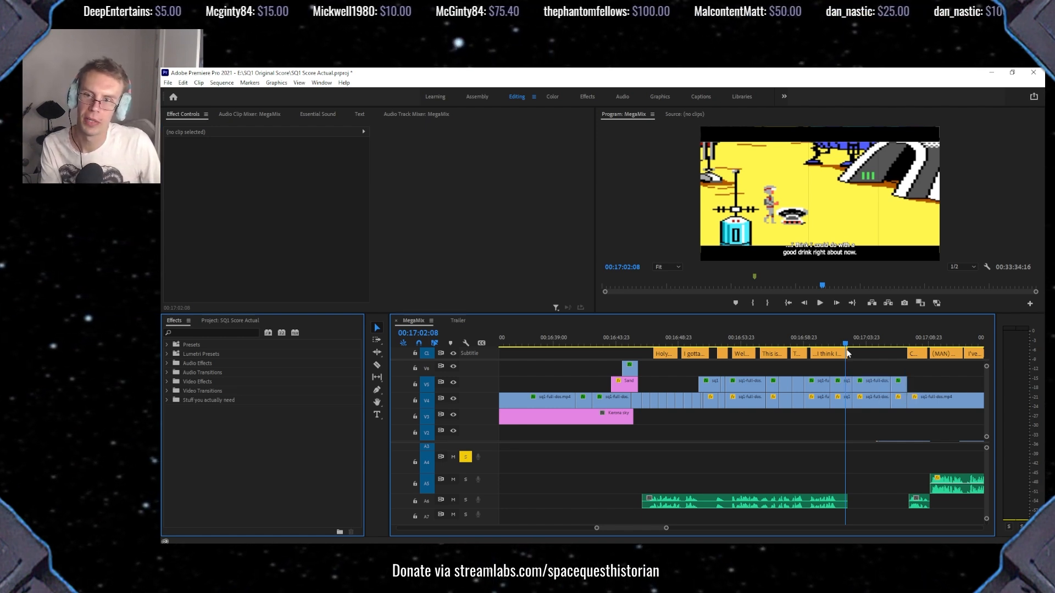
drag(849, 352, 961, 333)
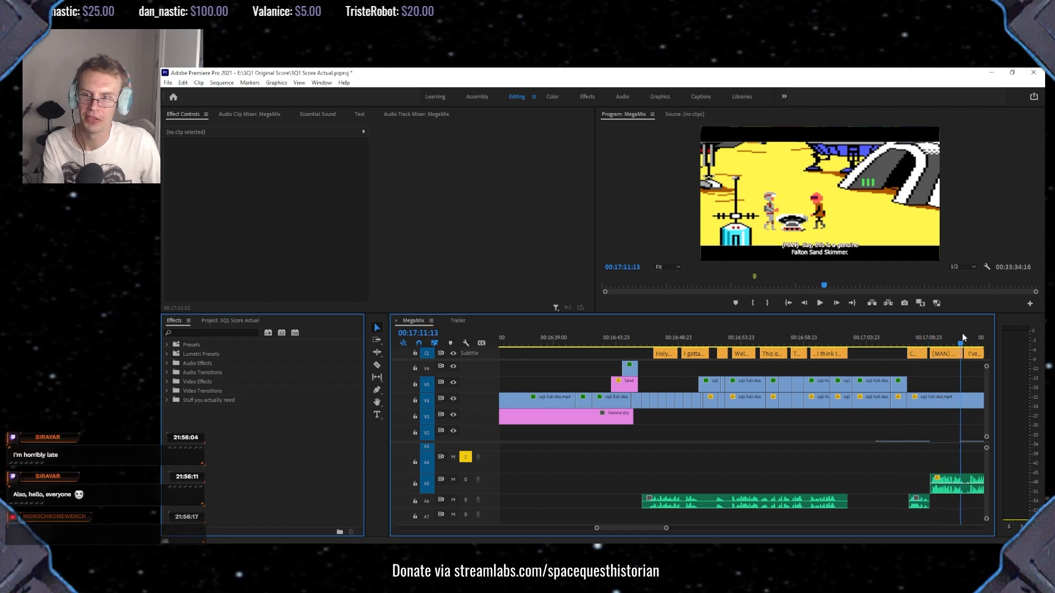
Review the Sand Skimmer negotiation, including the man's final offer at 00:17:31:13, and move the playhead to 00:17:50:00.
scroll(821, 469, down, 10)
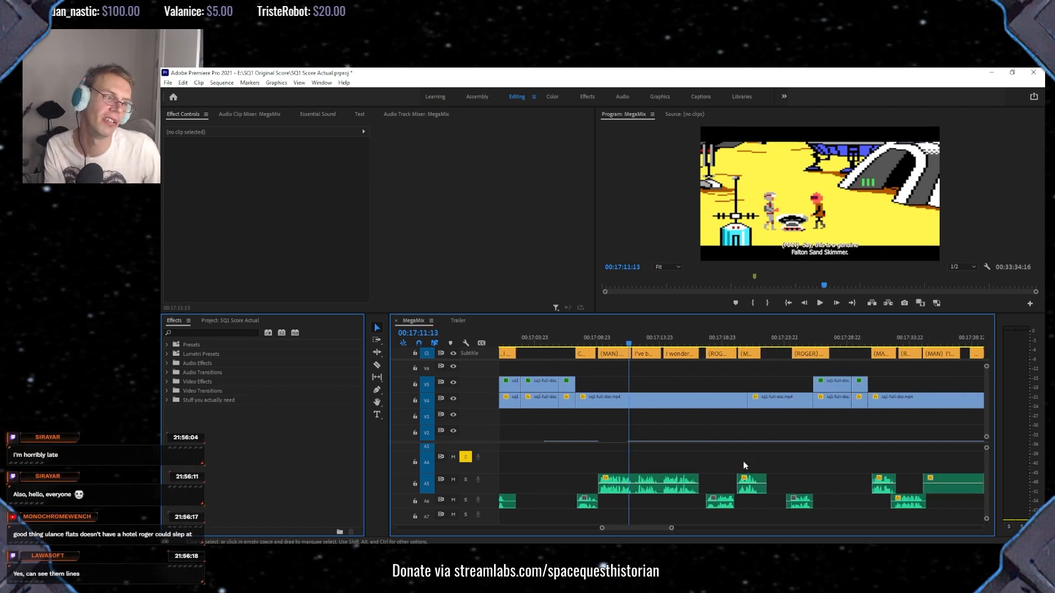
scroll(734, 465, down, 2)
drag(658, 335, 719, 345)
scroll(715, 445, down, 8)
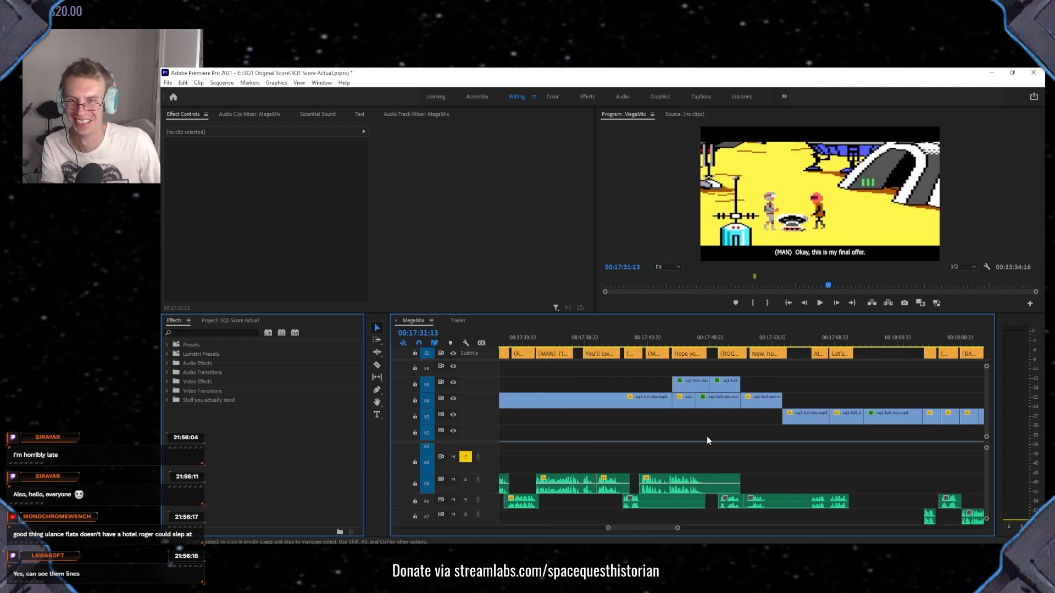
scroll(698, 441, down, 7)
scroll(718, 453, down, 1)
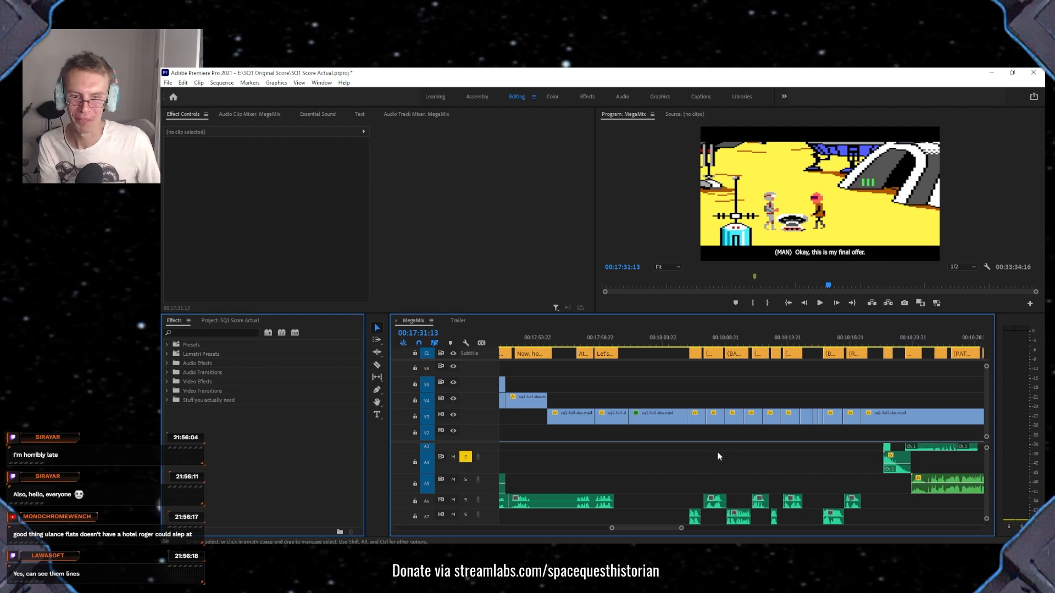
scroll(718, 456, up, 9)
scroll(717, 457, up, 3)
mouse_move(666, 336)
mouse_down()
mouse_move(690, 334)
mouse_move(682, 338)
mouse_up()
Scrub through the bar scene, past 00:18:54:11, to the slot machine close-up at 00:19:02:17.
scroll(731, 429, down, 8)
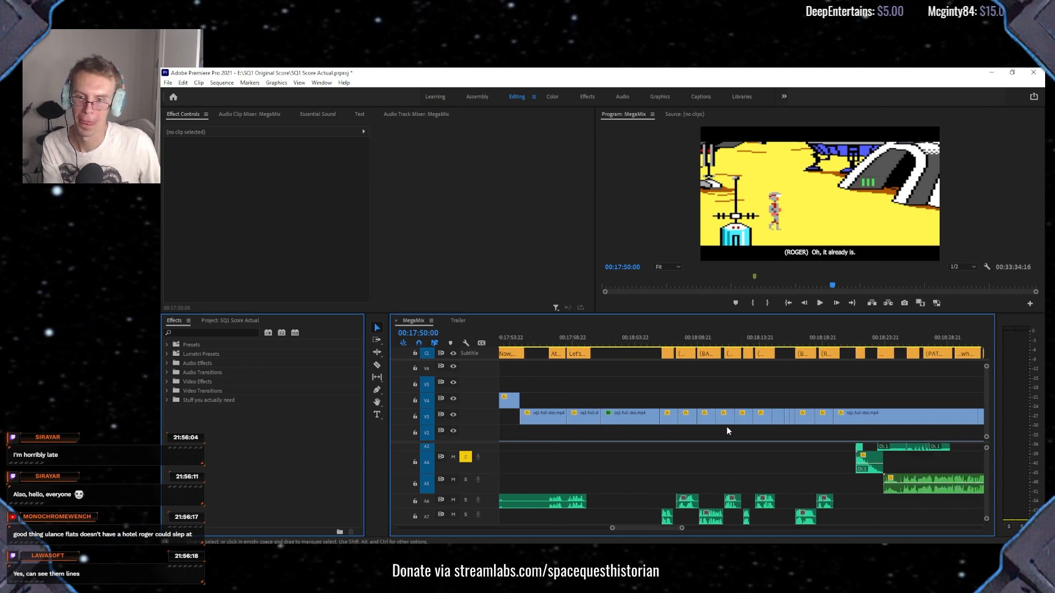
scroll(695, 436, down, 1)
click(623, 340)
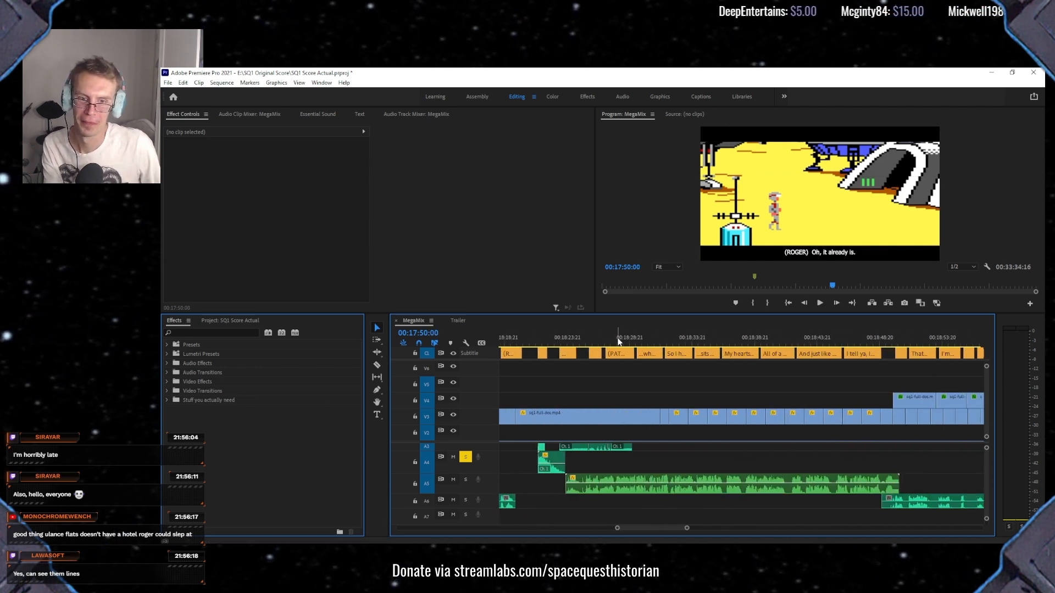
mouse_move(623, 339)
mouse_down()
mouse_move(615, 342)
mouse_move(737, 336)
mouse_move(705, 336)
mouse_move(745, 346)
mouse_move(731, 354)
mouse_move(751, 348)
mouse_up()
scroll(793, 432, down, 3)
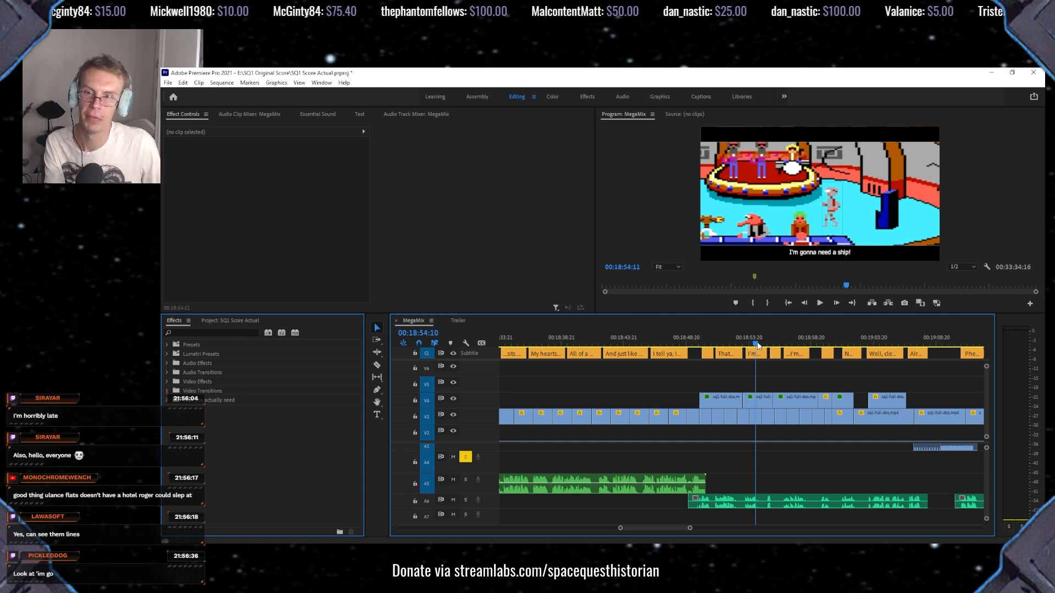
drag(758, 345, 860, 330)
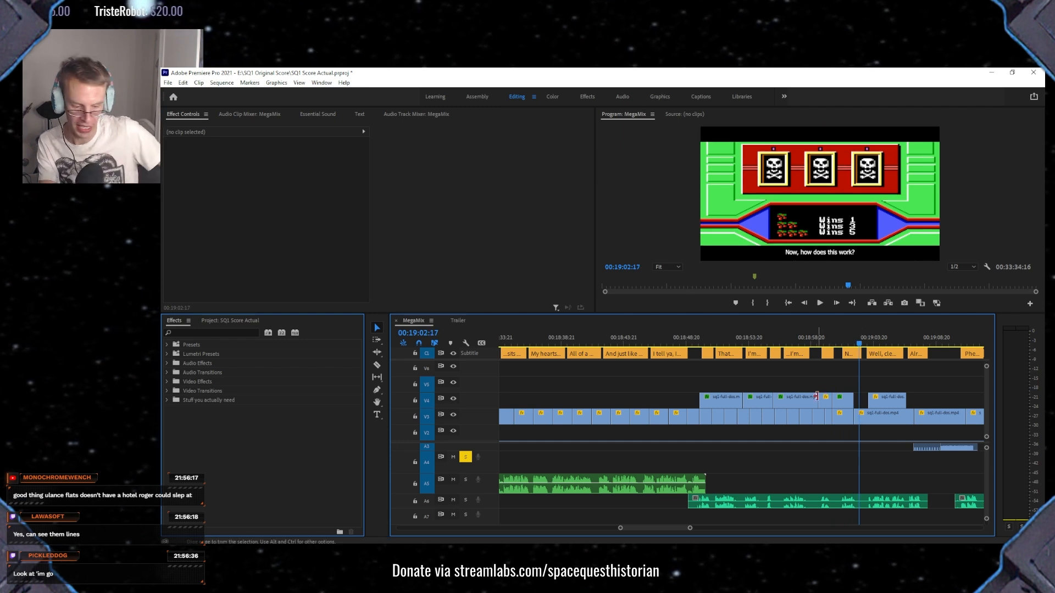
Play the slot machine shot to 00:19:04:16, and scrub on to the three-diamond jackpot shot at 00:19:29:01.
scroll(776, 440, down, 3)
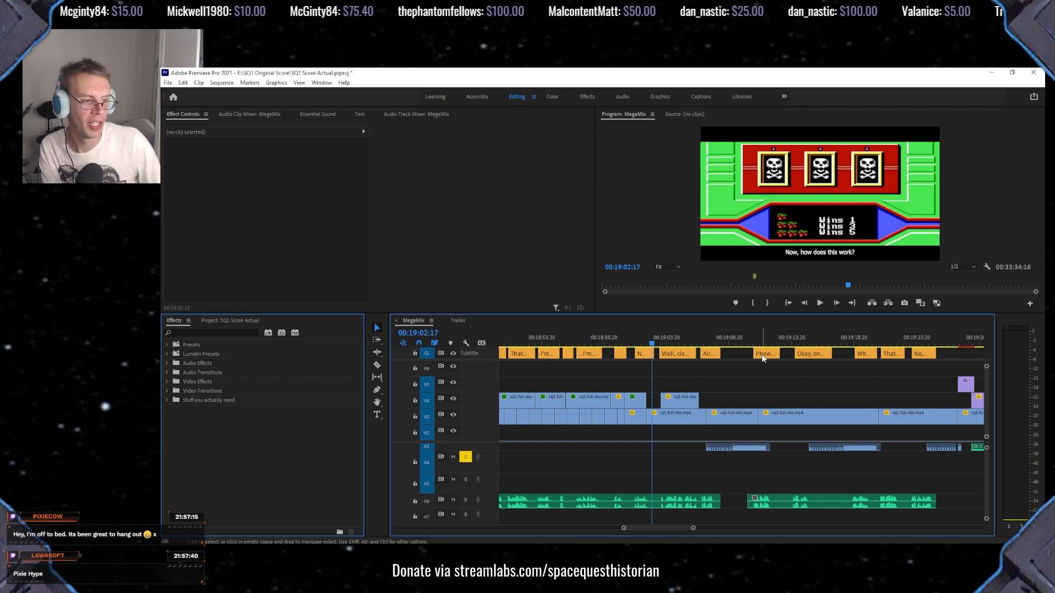
scroll(740, 417, down, 3)
key(space)
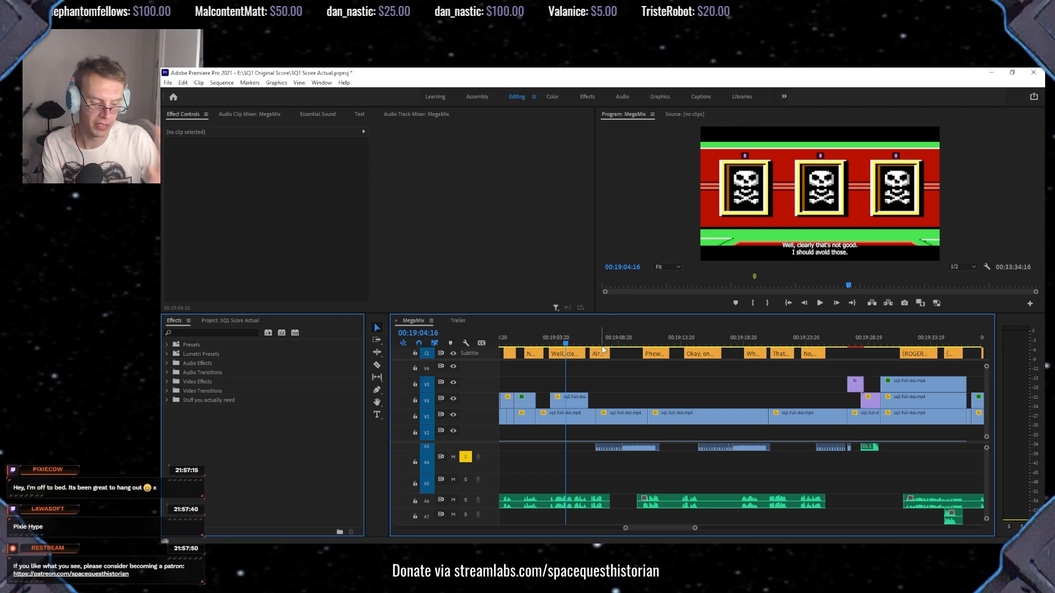
drag(599, 344, 864, 342)
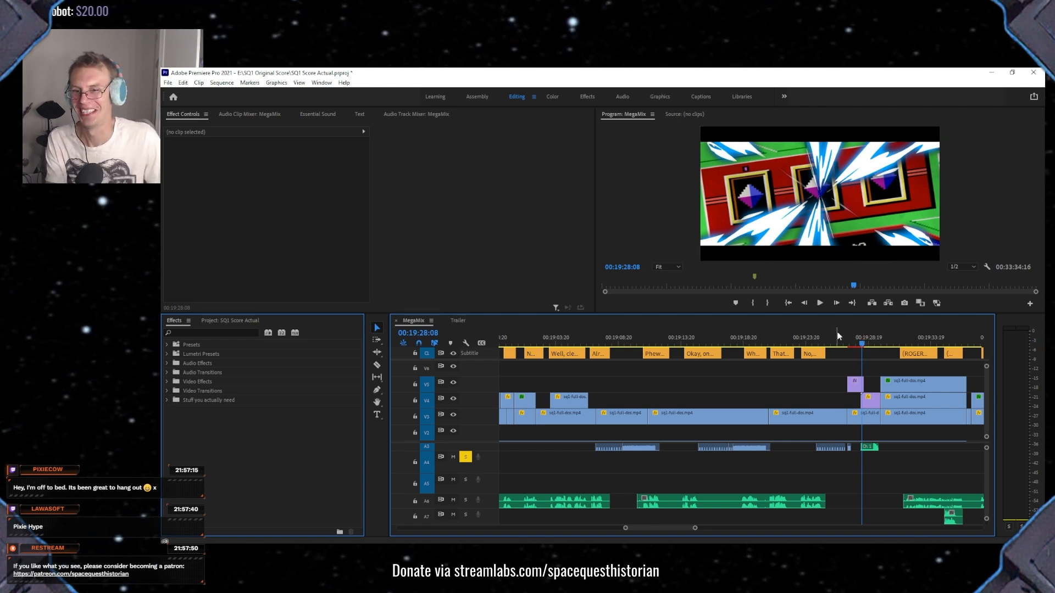
mouse_move(869, 344)
mouse_down()
mouse_move(882, 342)
mouse_move(874, 345)
mouse_up()
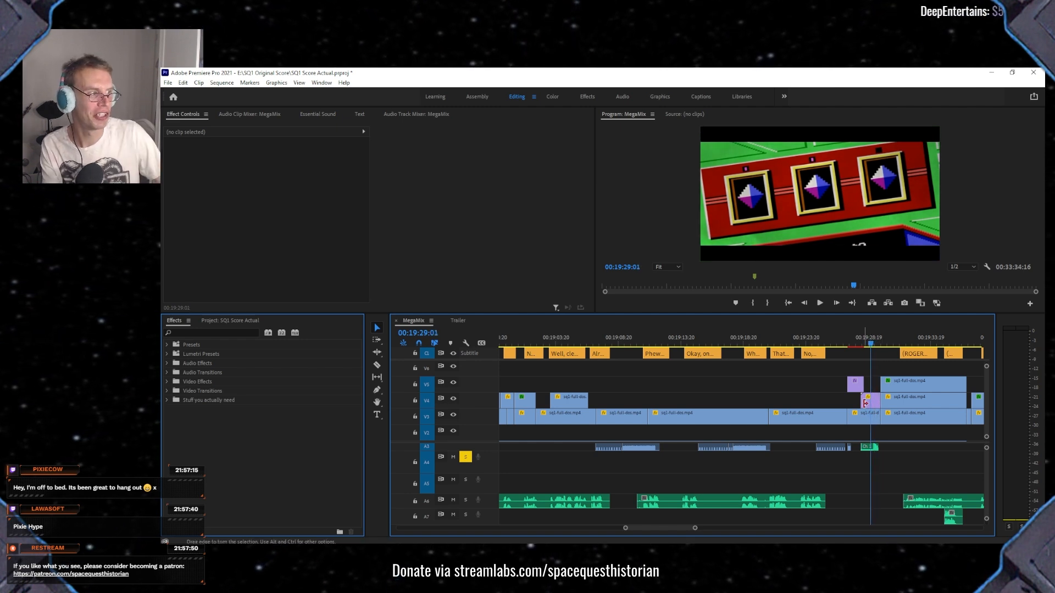
Play back the slot machine jackpot animation from just before its purple clips, starting around 00:19:25:13.
scroll(866, 403, down, 5)
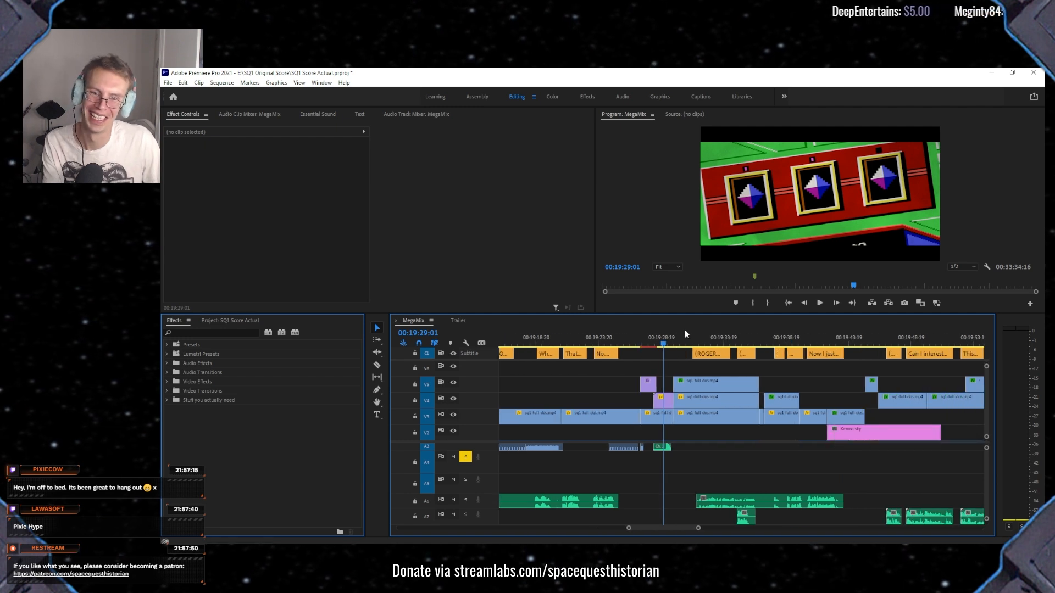
drag(653, 340, 619, 341)
key(space)
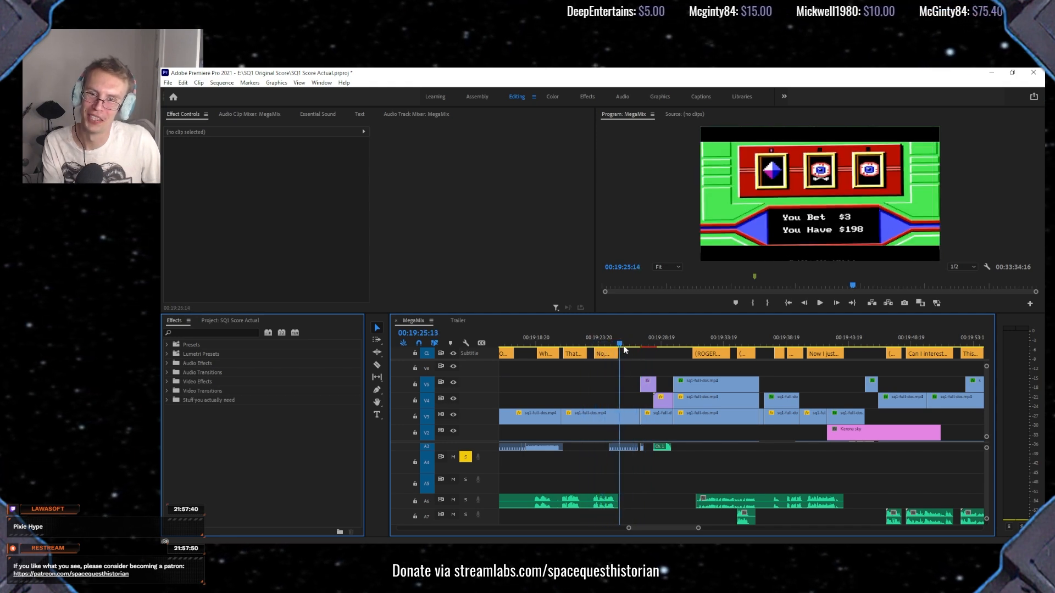
key(space)
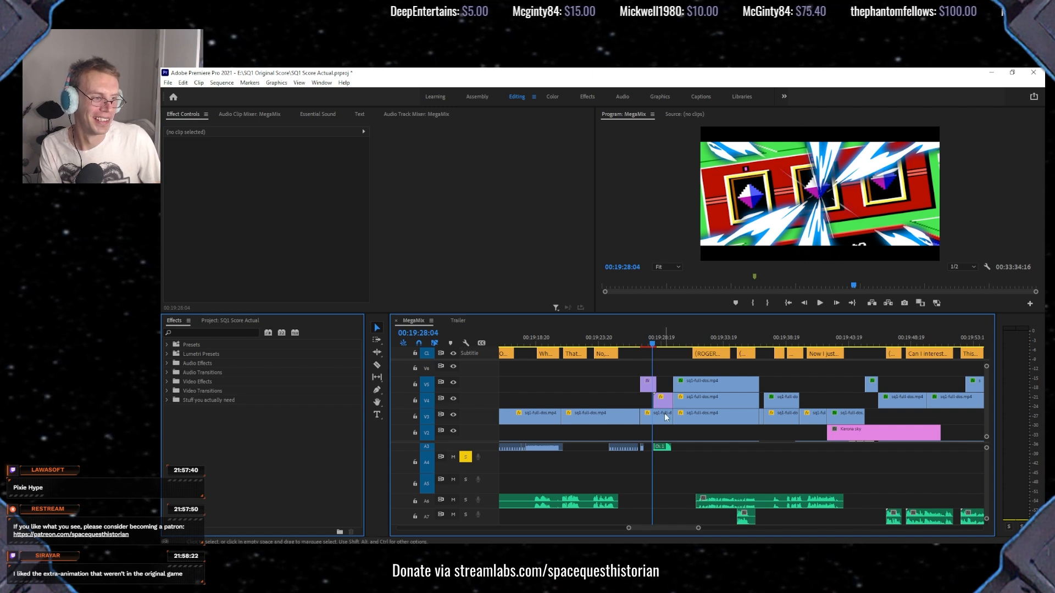
Move the playhead to the used spaceship sales pitch at 00:19:50:08, near the end of the Kerona sky clip.
scroll(665, 415, right, 3)
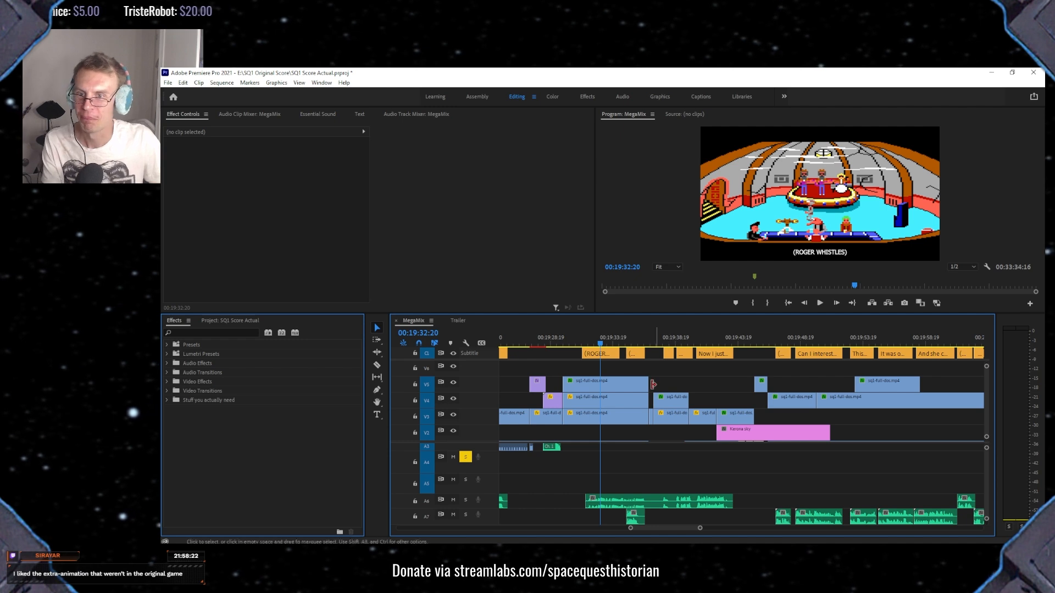
scroll(655, 368, down, 3)
click(723, 342)
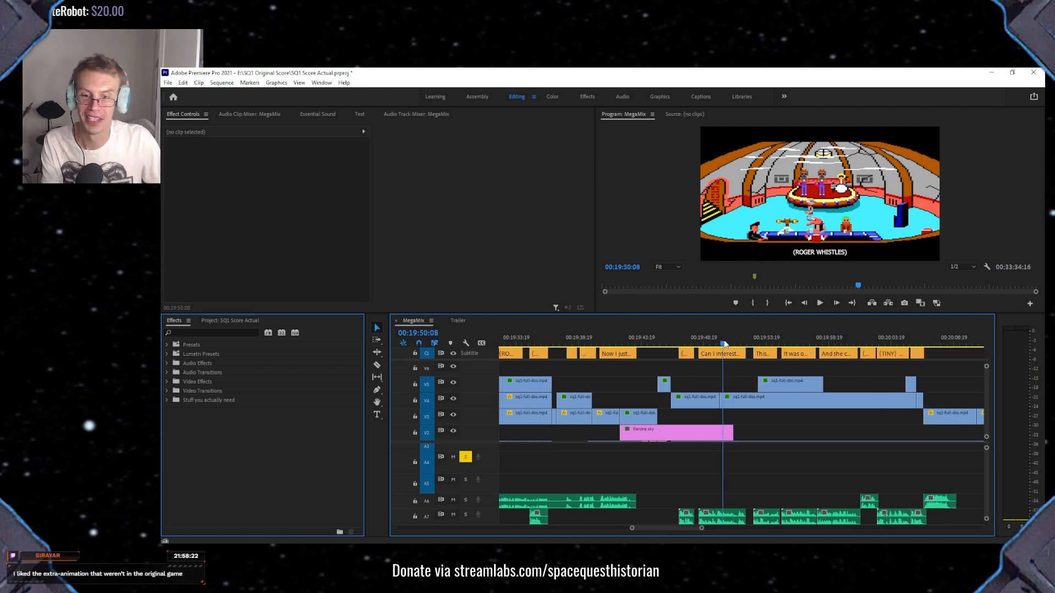
scroll(704, 391, up, 1)
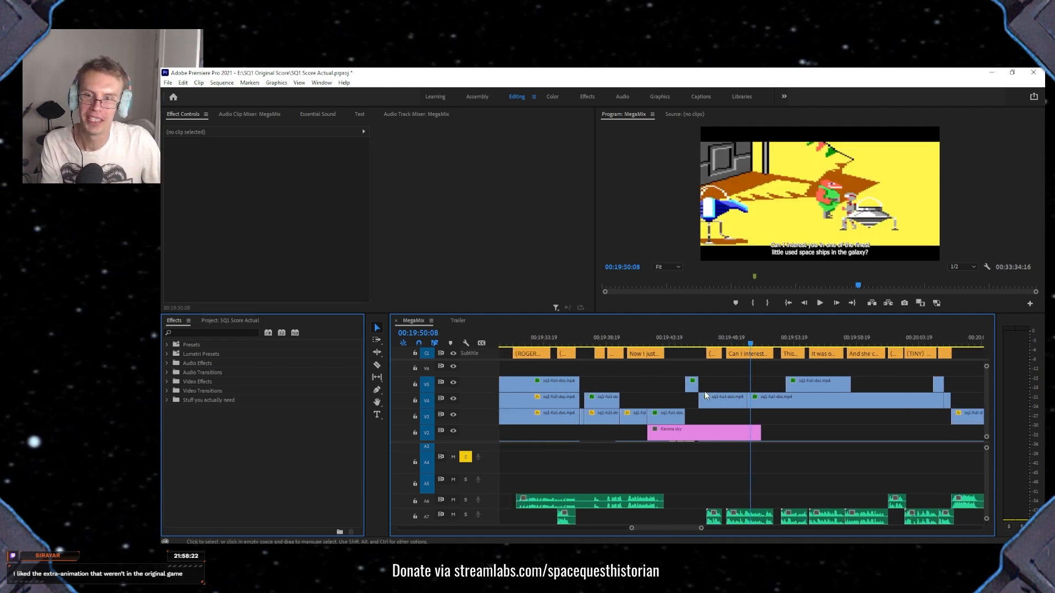
Check the refund dialogue at 00:20:20:03, and move back to the salesman's shot at 00:20:09:02.
scroll(698, 388, down, 3)
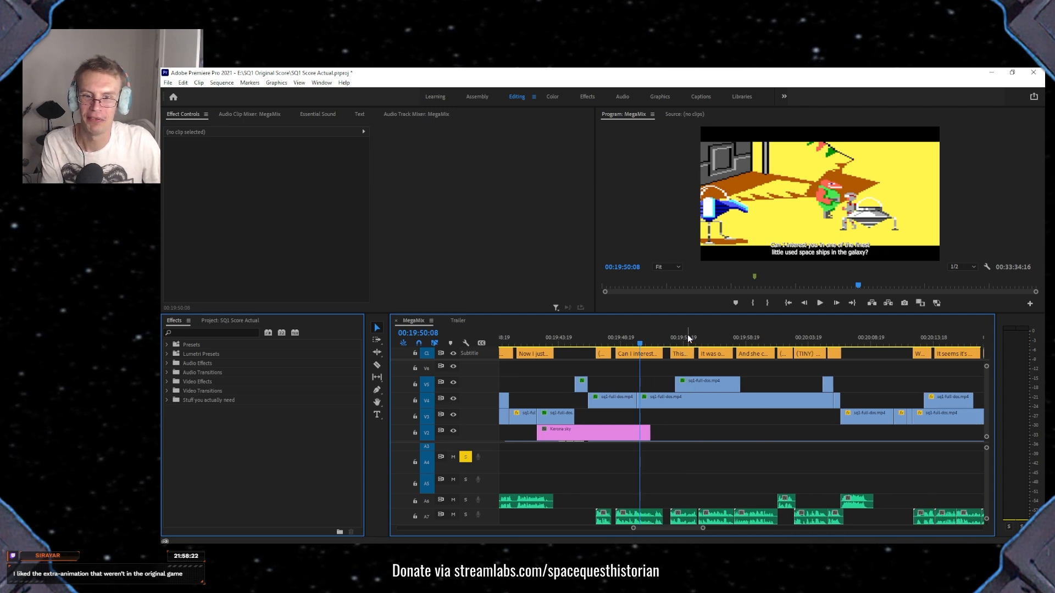
scroll(700, 384, down, 3)
scroll(766, 385, down, 1)
scroll(766, 385, down, 2)
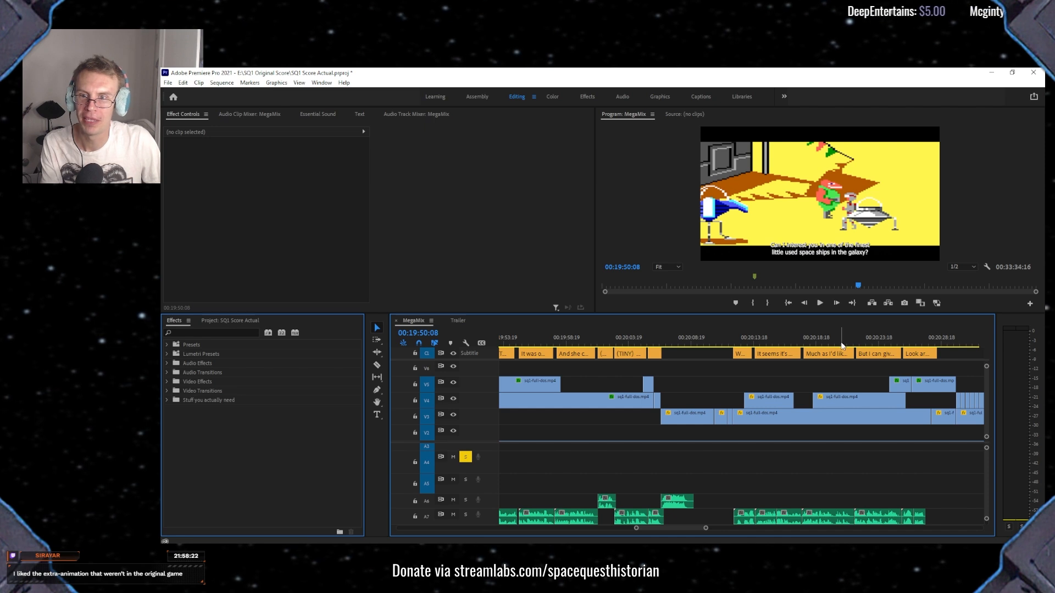
scroll(733, 402, down, 2)
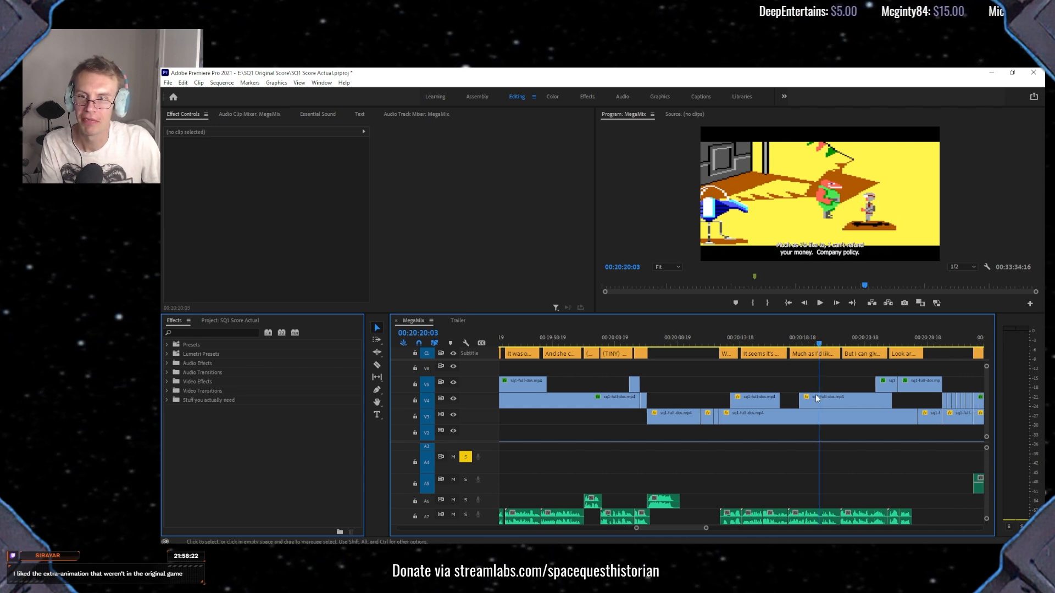
click(681, 342)
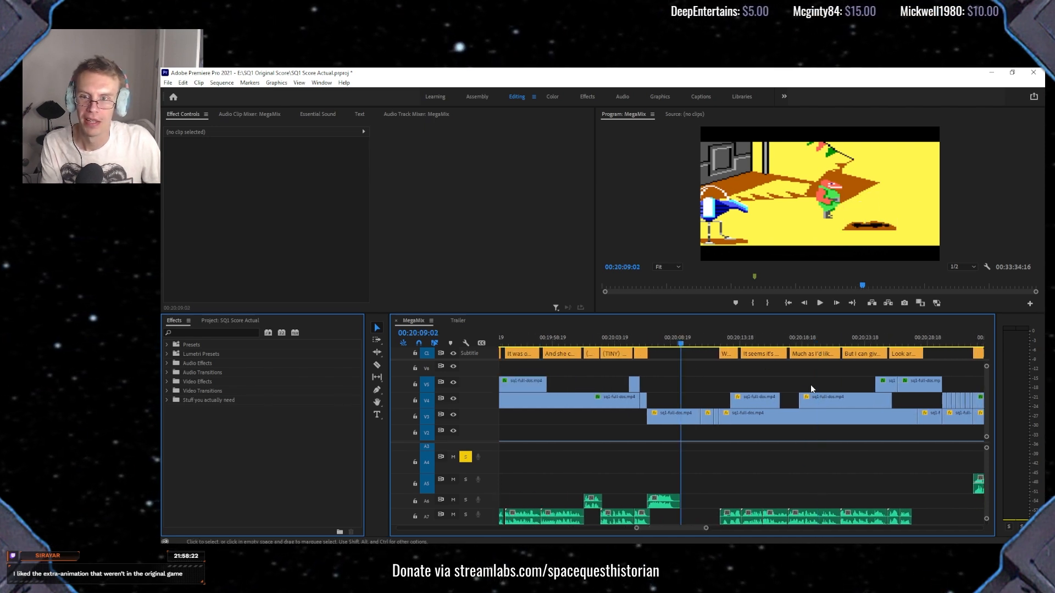
Scrub from the "Look around, see what you like!" subtitle to the man's machinery pitch at 00:20:45:08.
scroll(804, 391, down, 5)
click(704, 338)
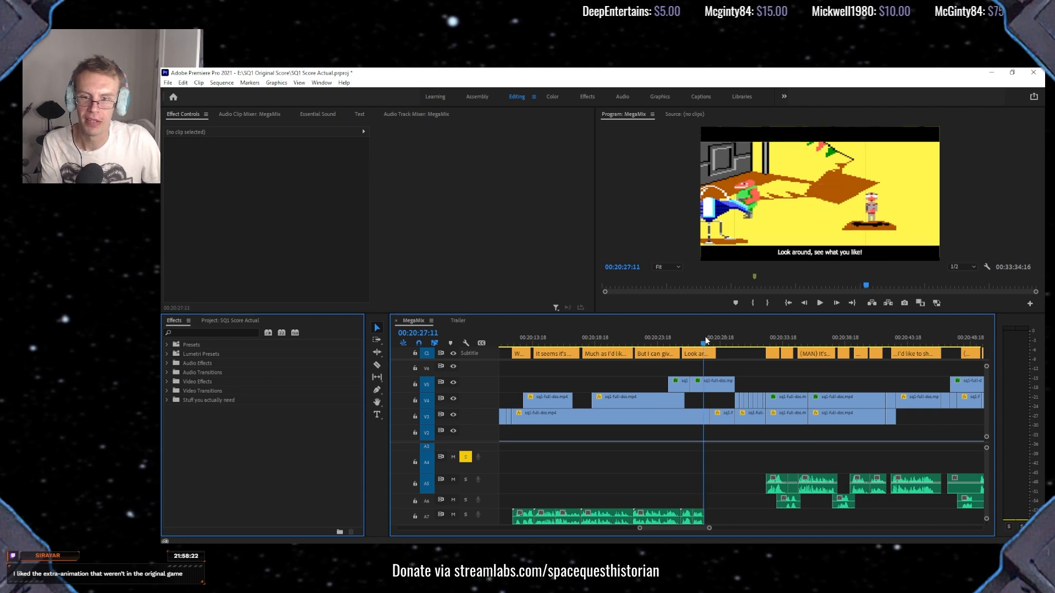
click(692, 343)
drag(692, 346, 918, 335)
Scrub through the graffiti dome shot at 00:21:06:05 to the desert shot at 00:21:11:14.
scroll(827, 450, down, 2)
scroll(827, 450, down, 2)
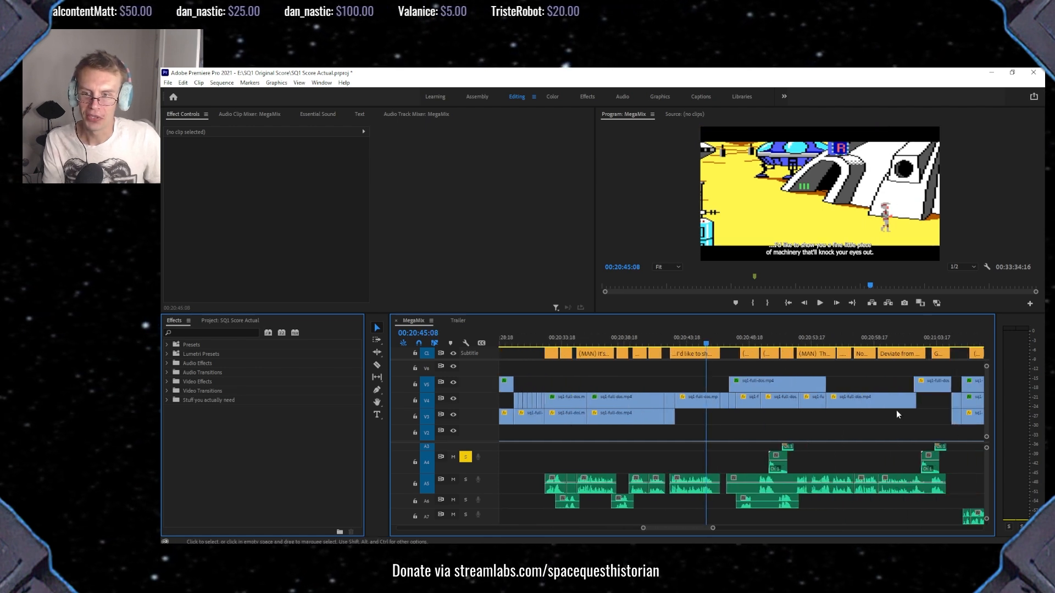
scroll(781, 361, down, 2)
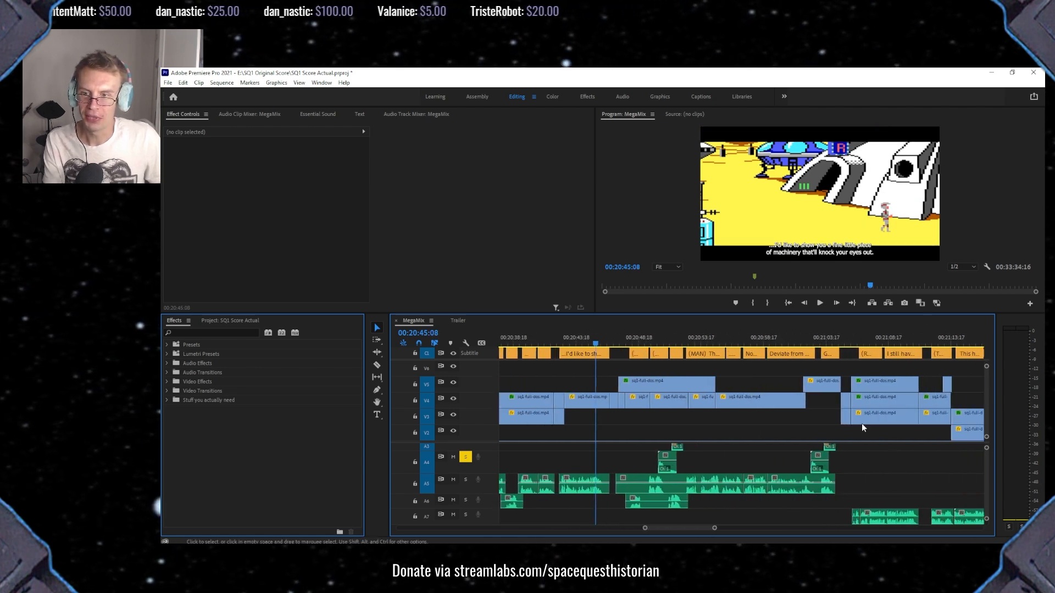
click(844, 338)
drag(845, 337, 854, 341)
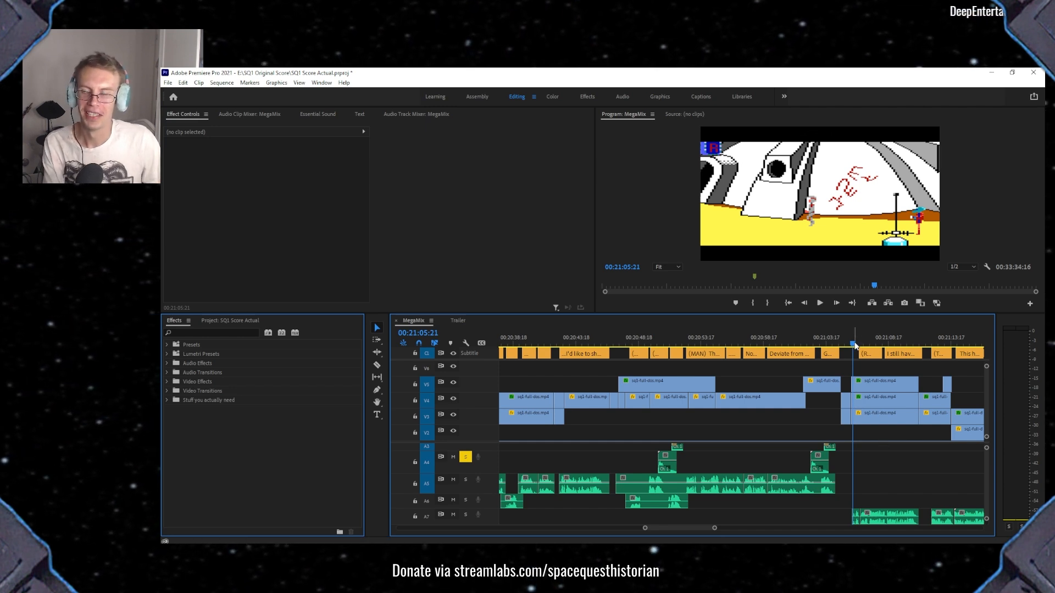
drag(856, 345, 861, 352)
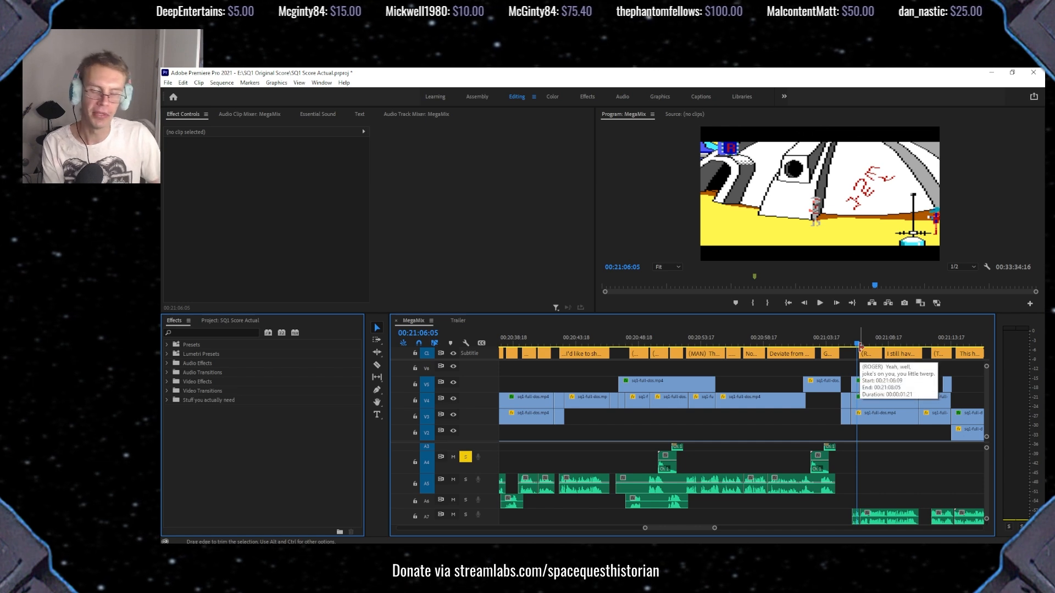
scroll(860, 348, down, 4)
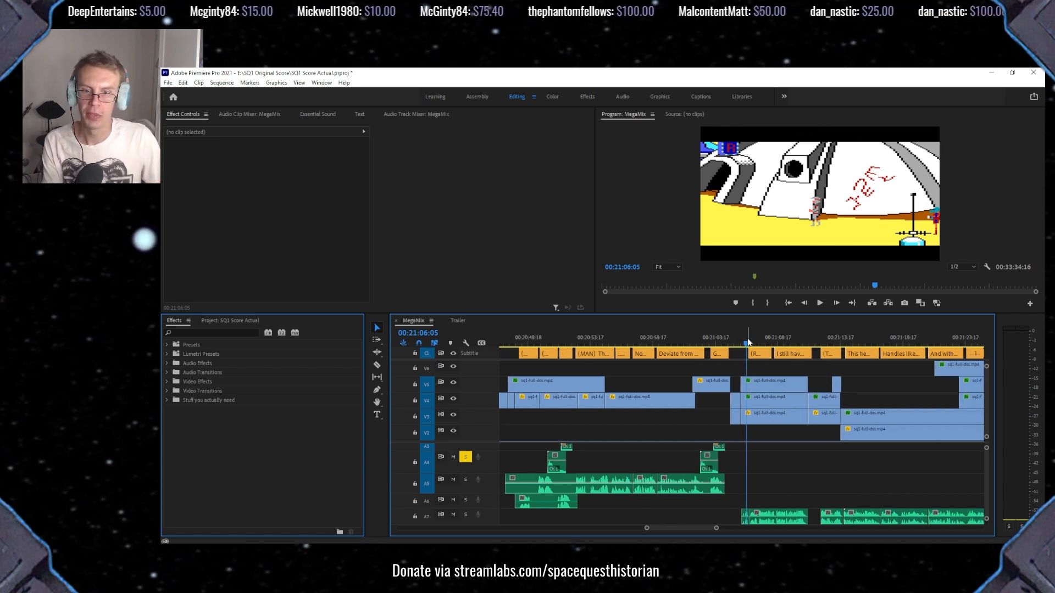
drag(747, 346, 814, 336)
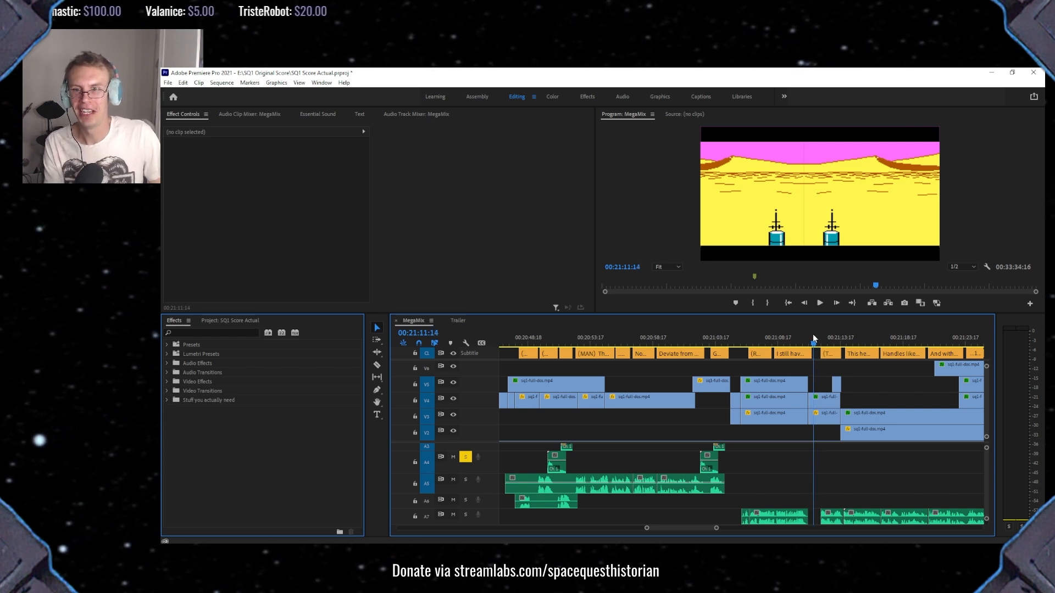
Scrub from the desert shot through the ship sale to the "...144 buckazoids." subtitle at 00:21:24:02.
drag(813, 334, 932, 320)
scroll(833, 414, down, 2)
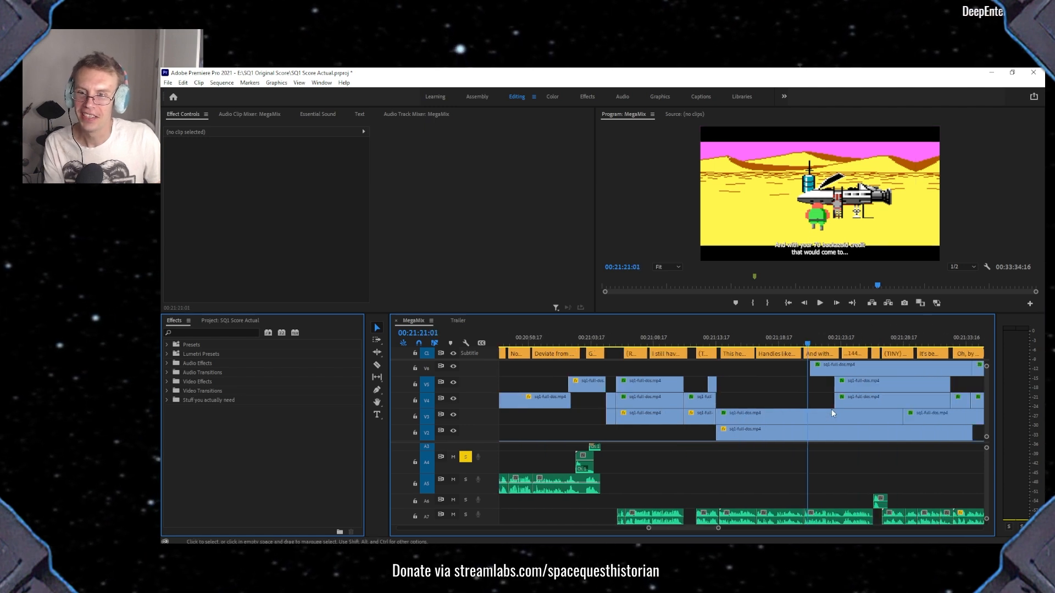
scroll(833, 415, down, 2)
click(751, 341)
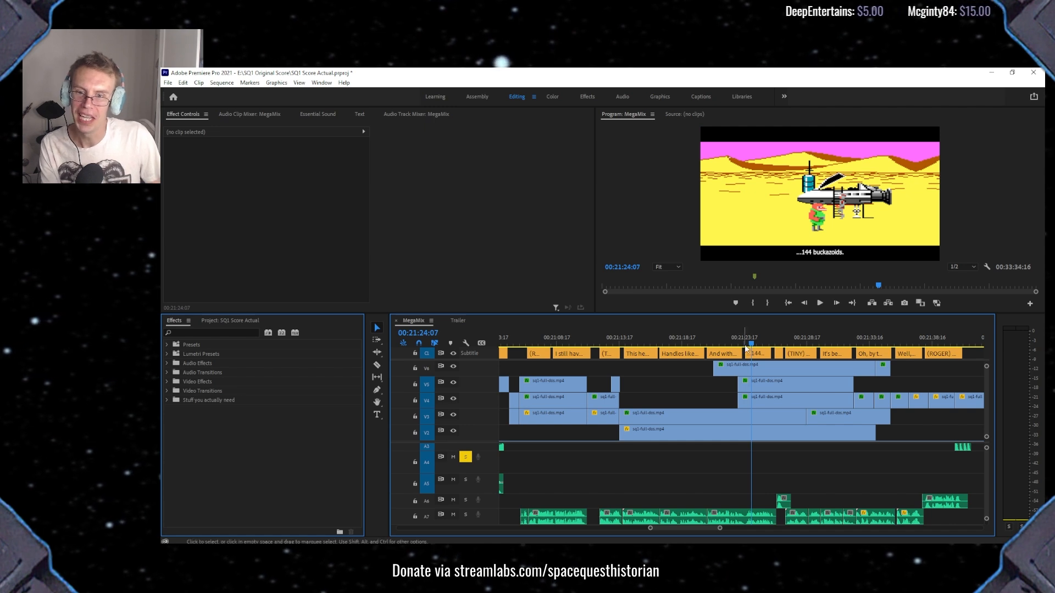
click(756, 339)
click(752, 341)
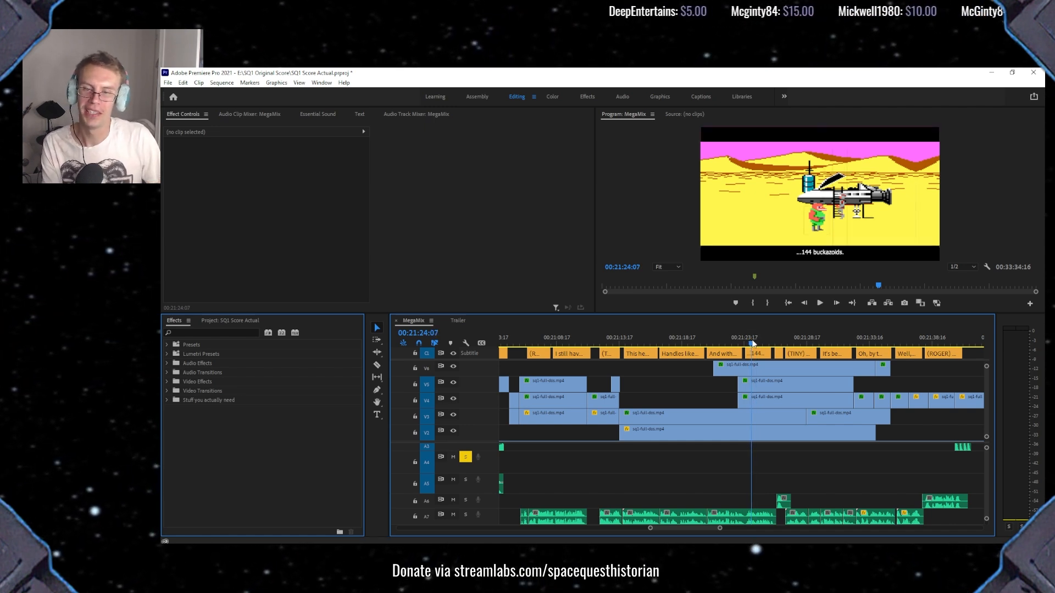
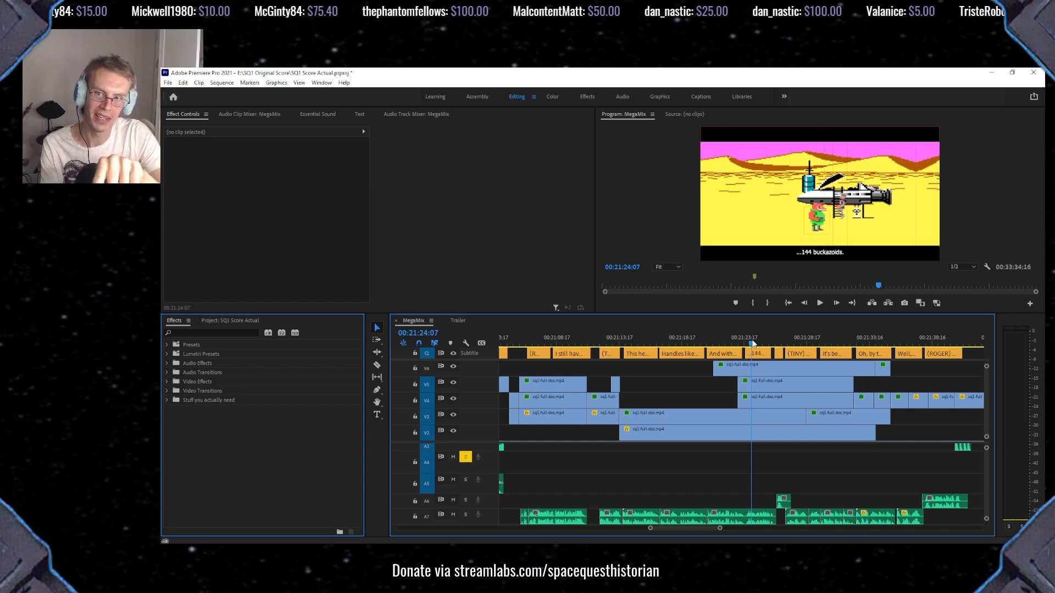
mouse_move(753, 343)
mouse_down()
mouse_move(731, 344)
mouse_move(751, 344)
mouse_up()
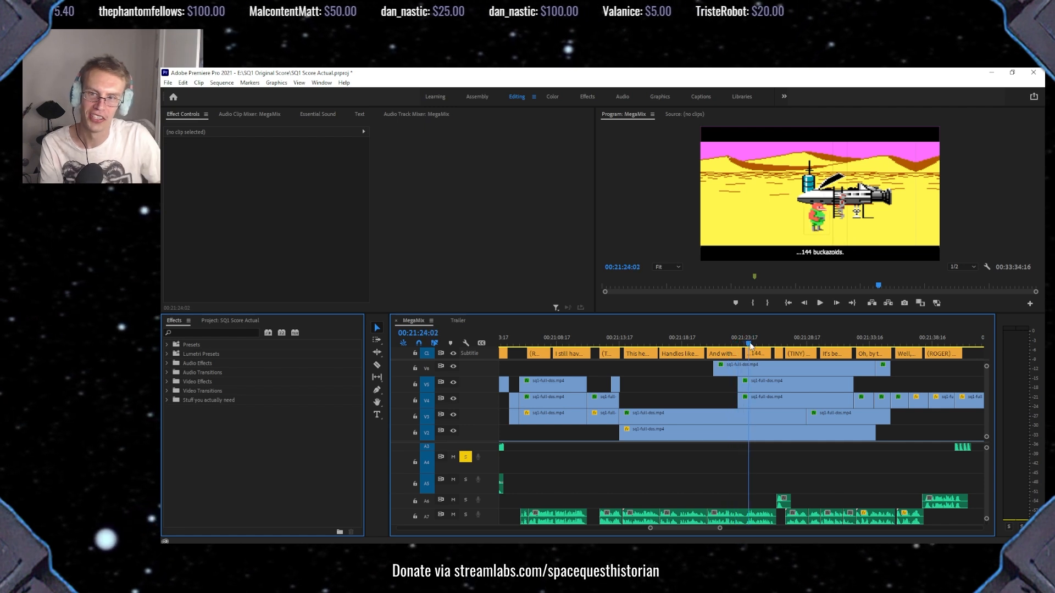
Move the playhead to the "doin' business with you" subtitle at 00:21:31:05.
scroll(812, 391, down, 5)
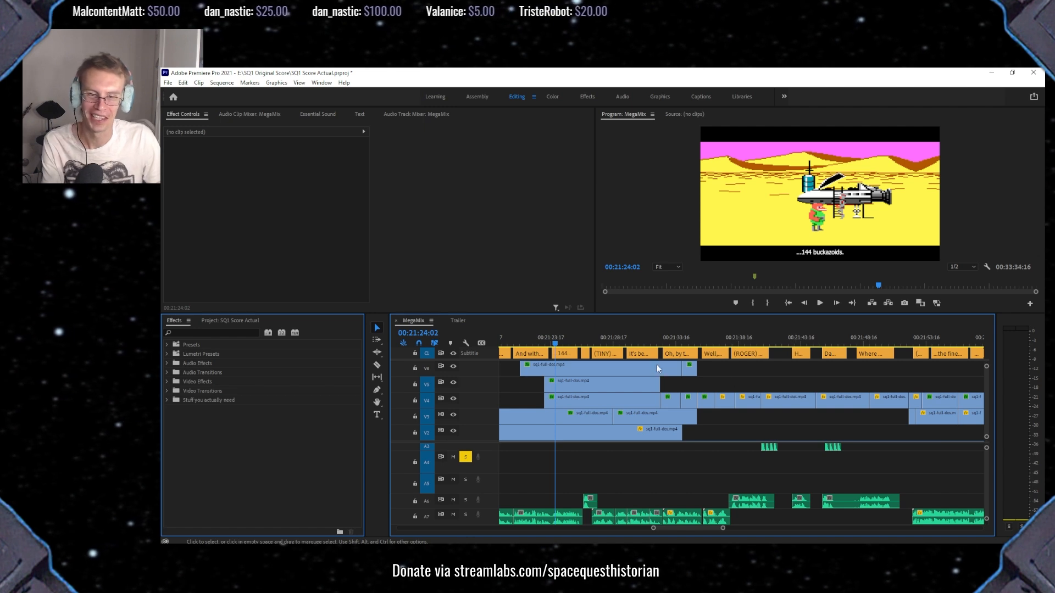
click(641, 344)
drag(641, 344, 646, 346)
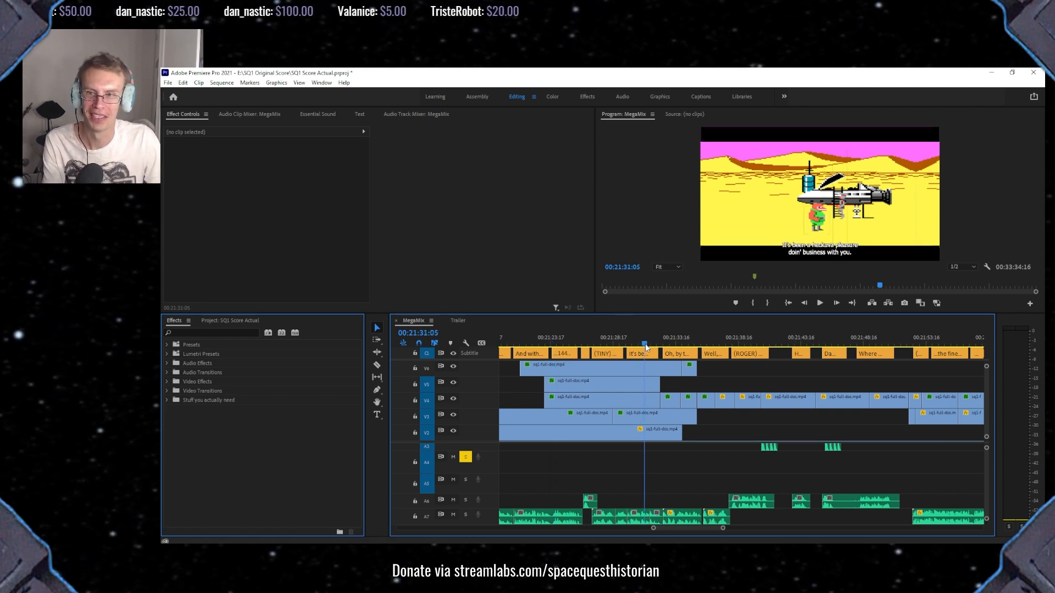
Solo audio track A7 and move the playhead to the subtitle about needing a droid at 00:21:32:19.
scroll(658, 381, down, 3)
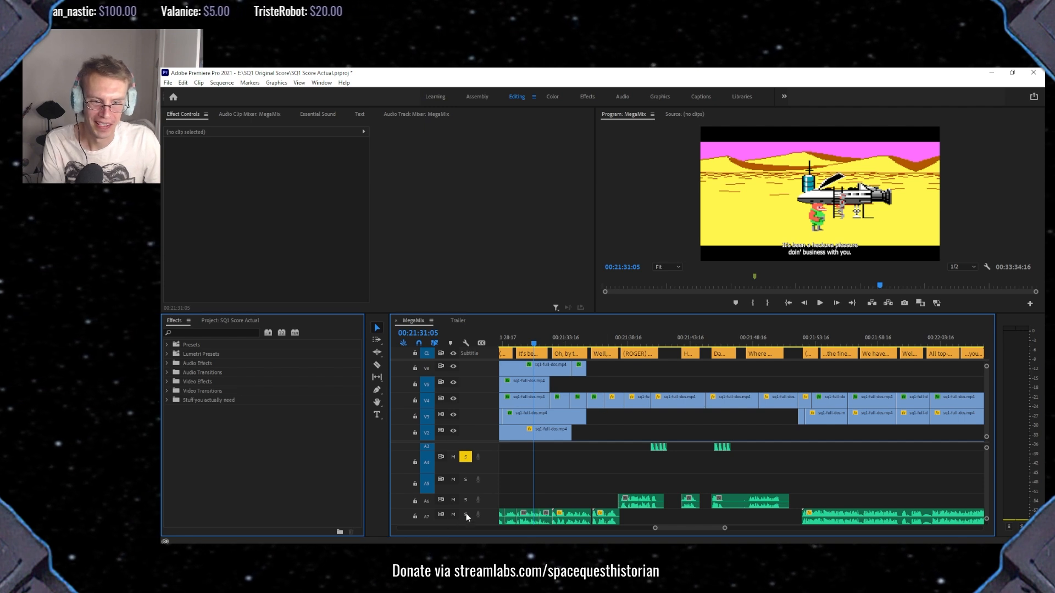
scroll(432, 499, down, 1)
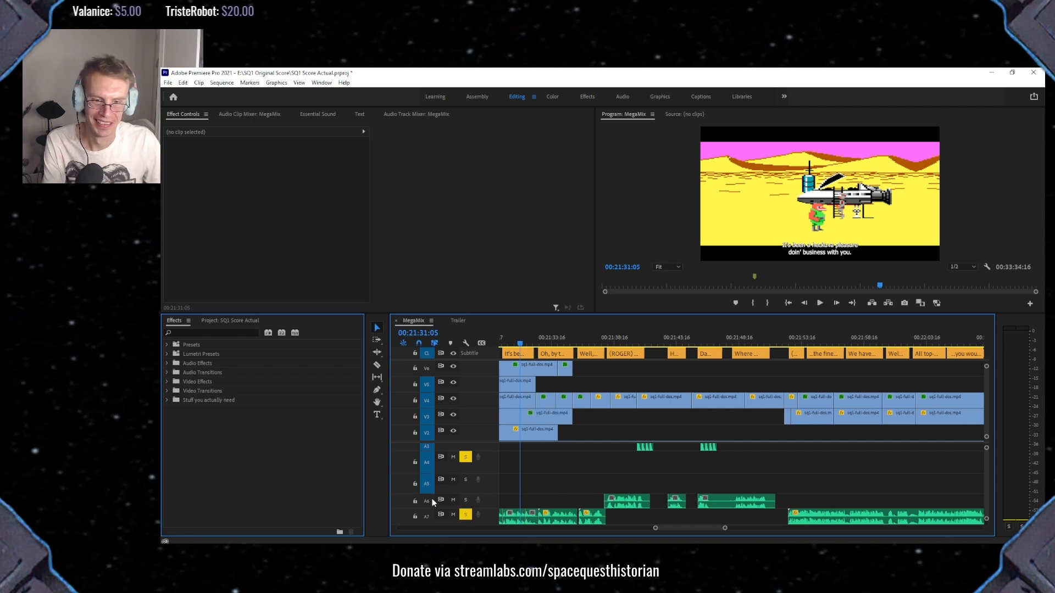
scroll(432, 498, down, 2)
scroll(452, 467, up, 2)
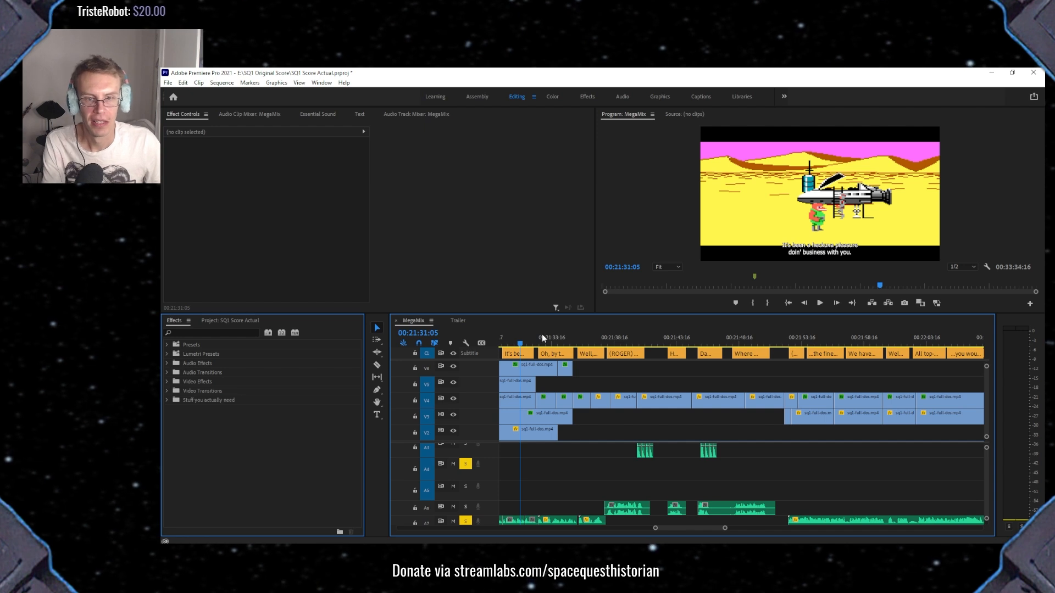
click(541, 344)
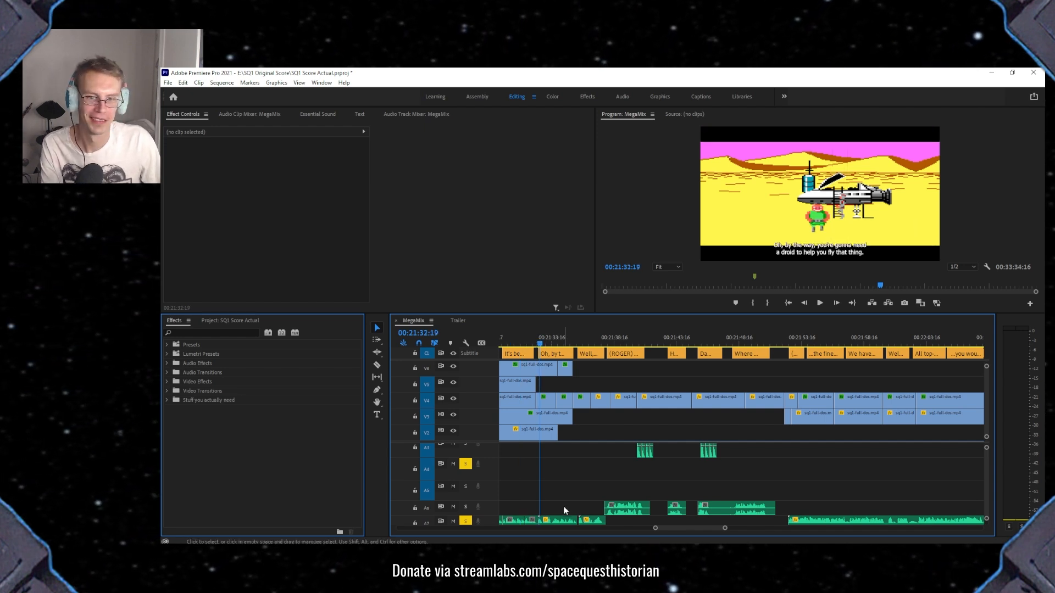
scroll(561, 499, up, 3)
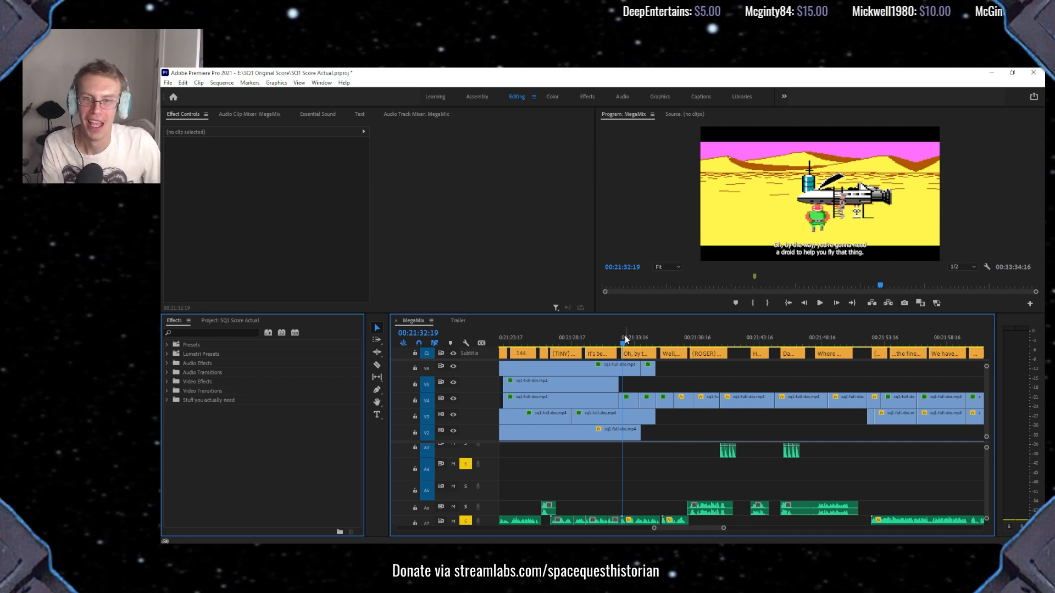
Play the droid advice into "Well, good luck! Come again!" twice, starting from 00:21:32:12 and then from 00:21:33:03.
drag(624, 344, 620, 344)
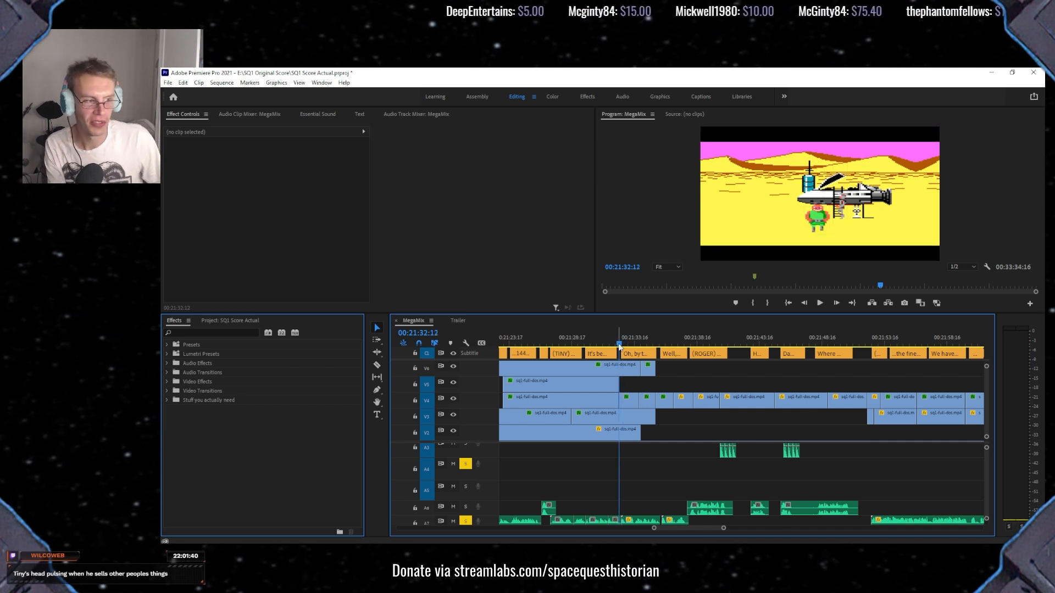
key(space)
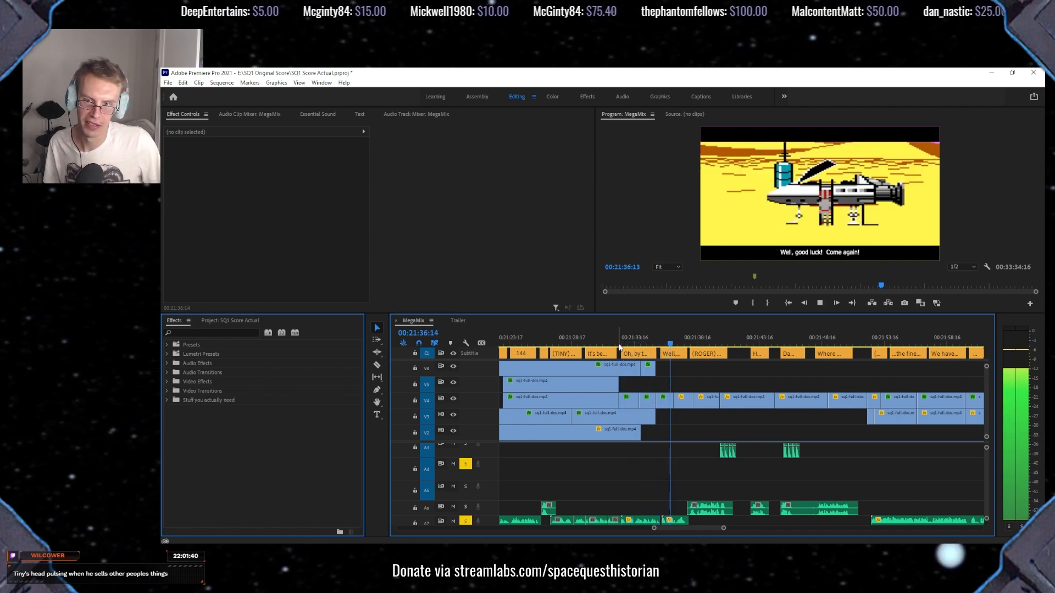
key(space)
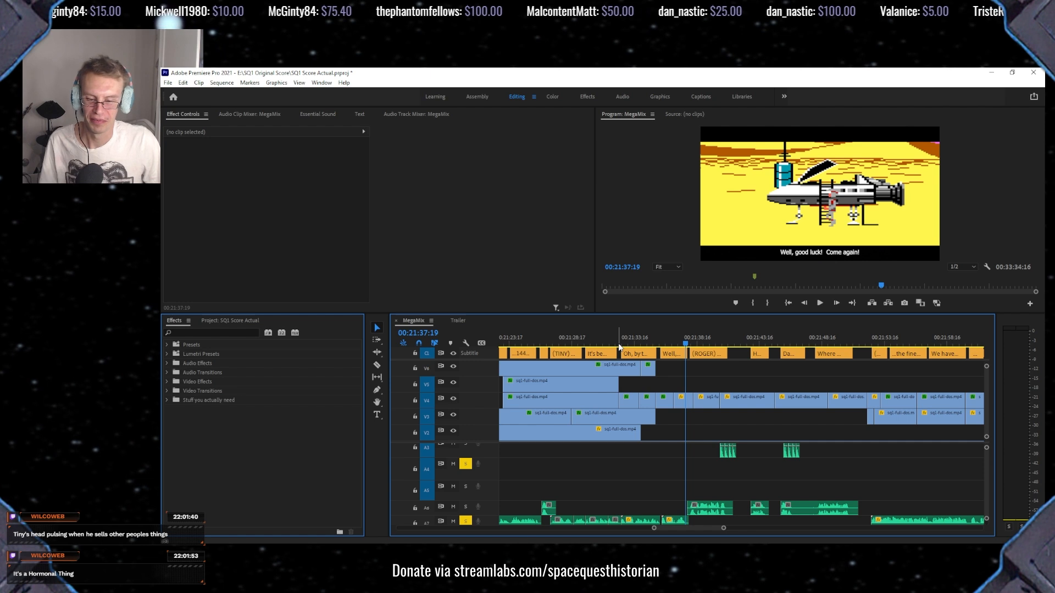
drag(623, 343, 628, 344)
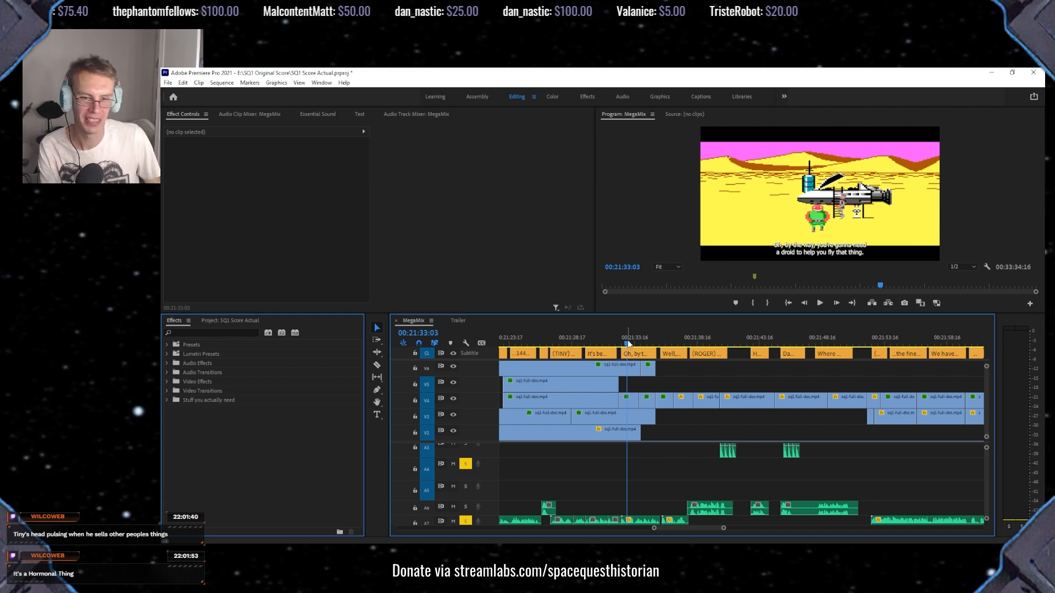
key(space)
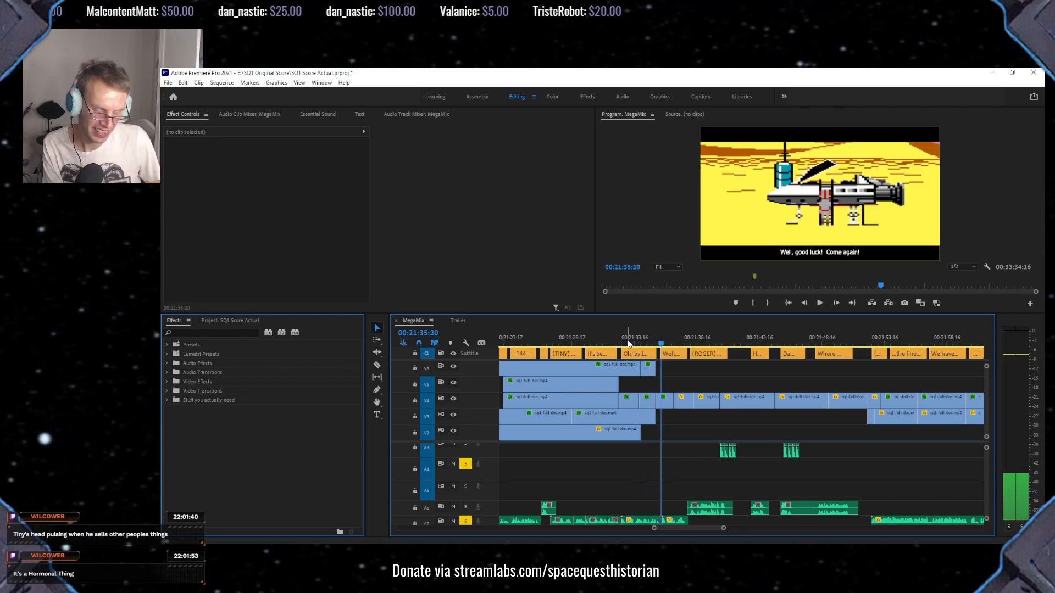
key(space)
Unsolo audio track A7 and move the playhead past Roger's "just kidding about that..." line to the Droids B Us sign at 00:21:52:14.
scroll(687, 376, down, 2)
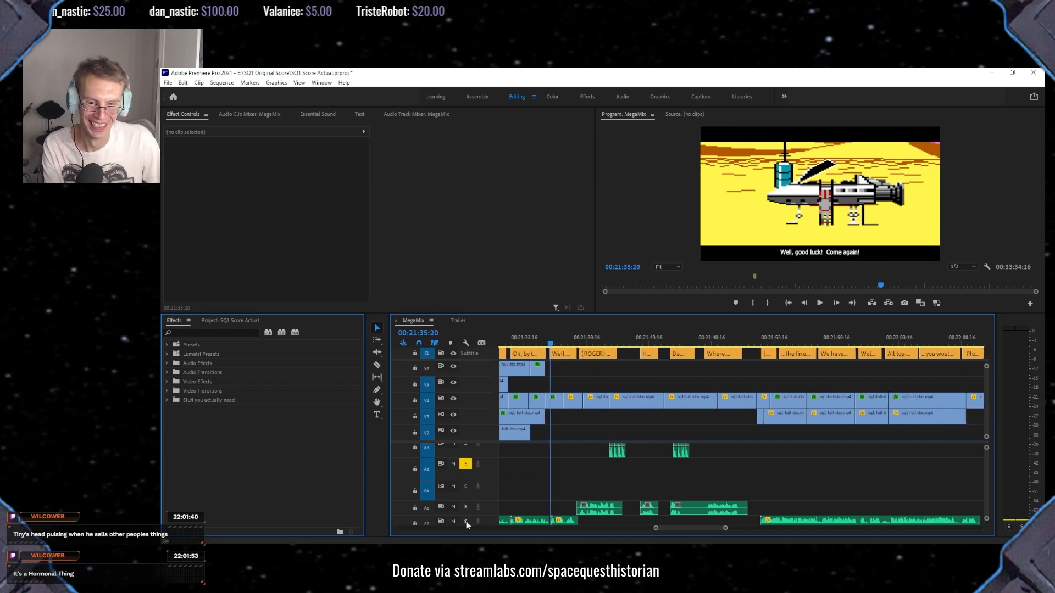
drag(589, 341, 599, 344)
scroll(598, 457, down, 2)
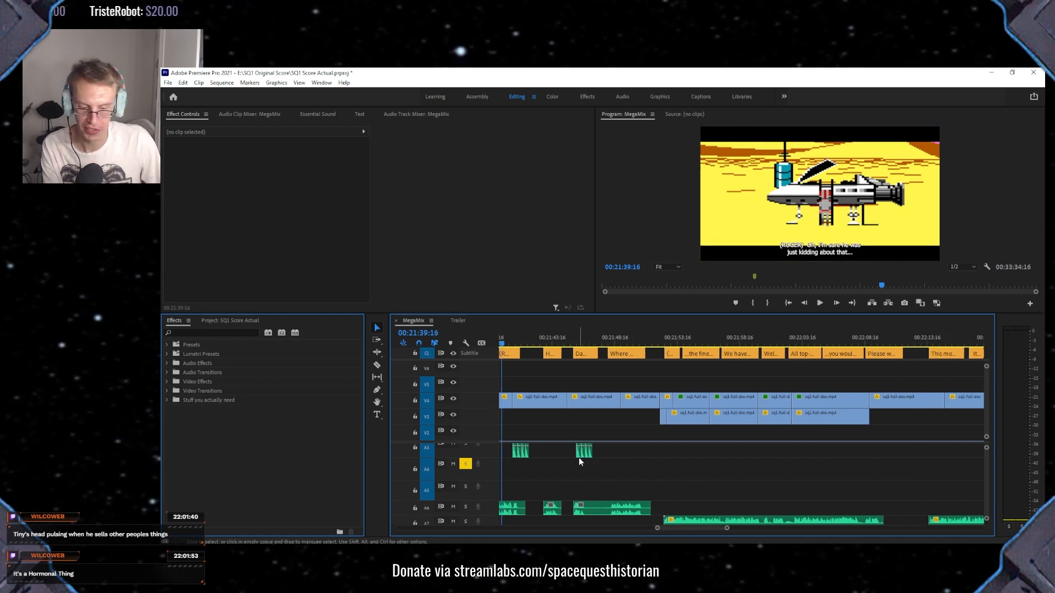
click(669, 344)
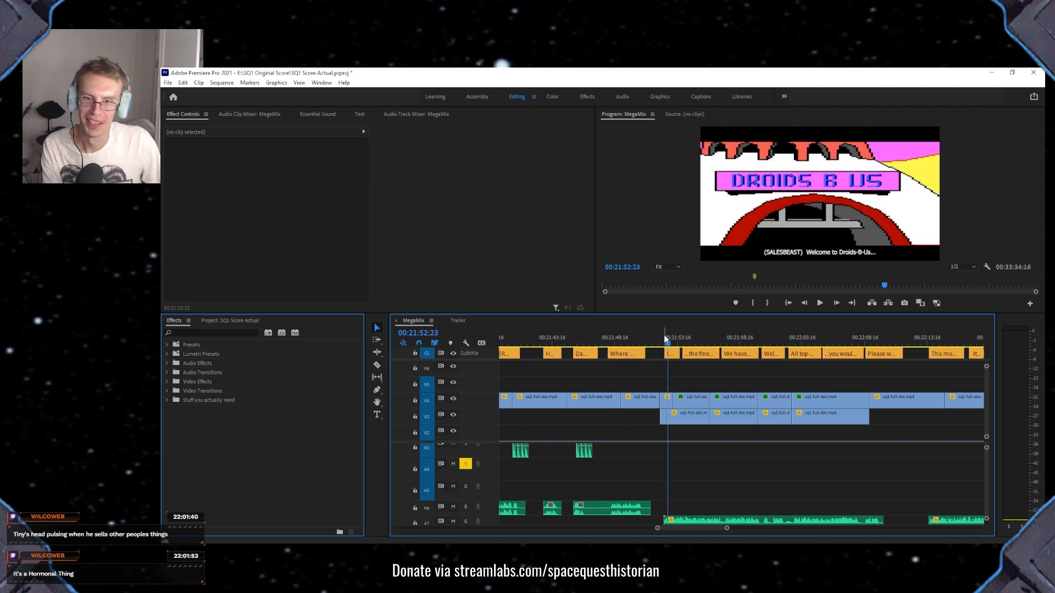
click(664, 336)
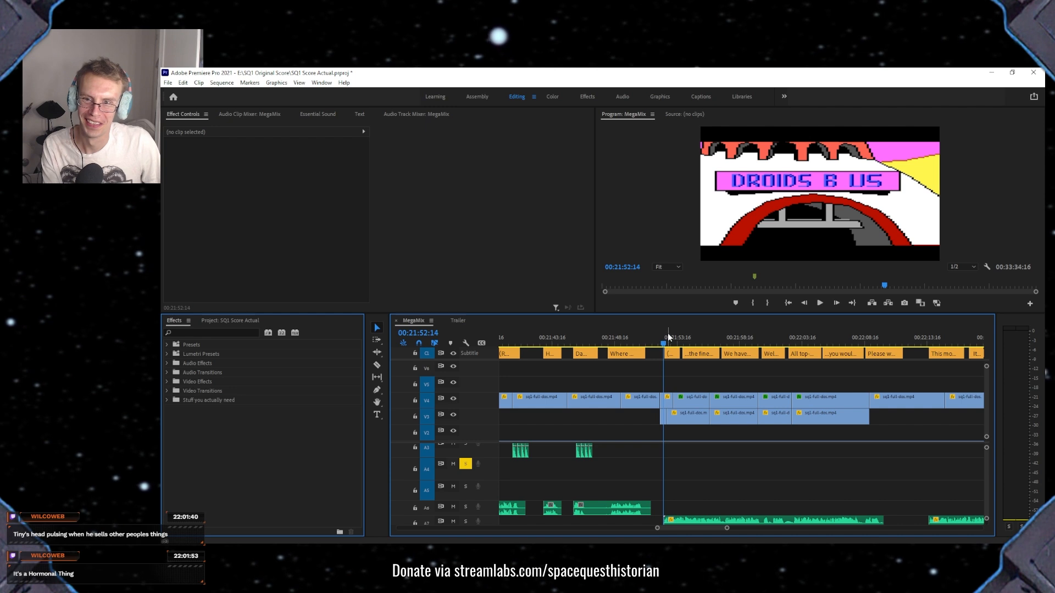
Scrub through the Droids-B-Us welcome to the "SALE items" subtitle inside the shop at 00:22:06:09.
click(701, 334)
drag(701, 332, 716, 331)
scroll(722, 346, down, 3)
click(725, 333)
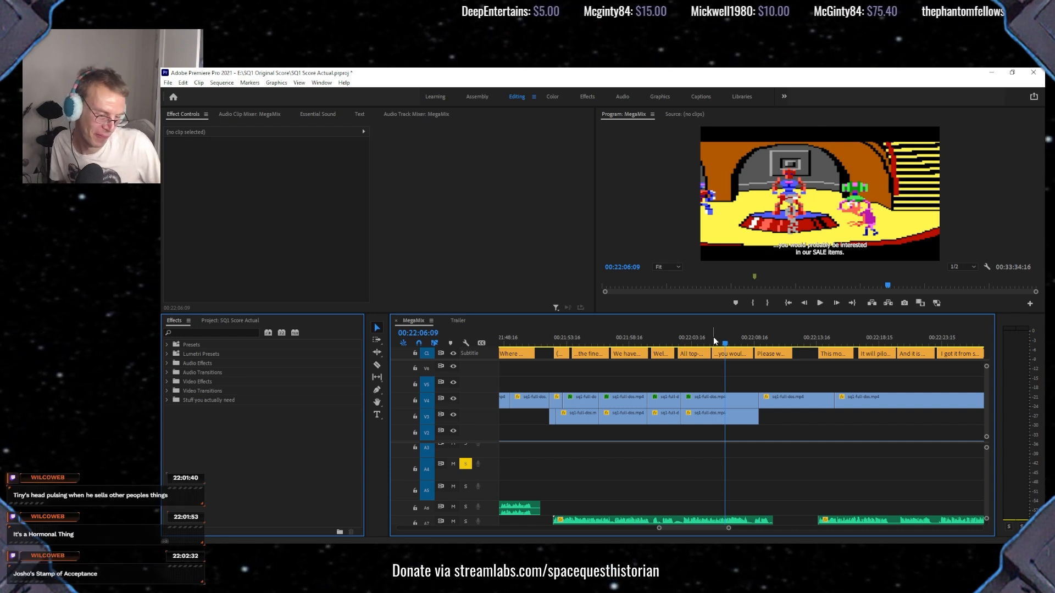
Look through the remaining droid shop clips and scrub to the alien's "going with my ship?!" line at 00:23:33:17.
scroll(712, 351, down, 3)
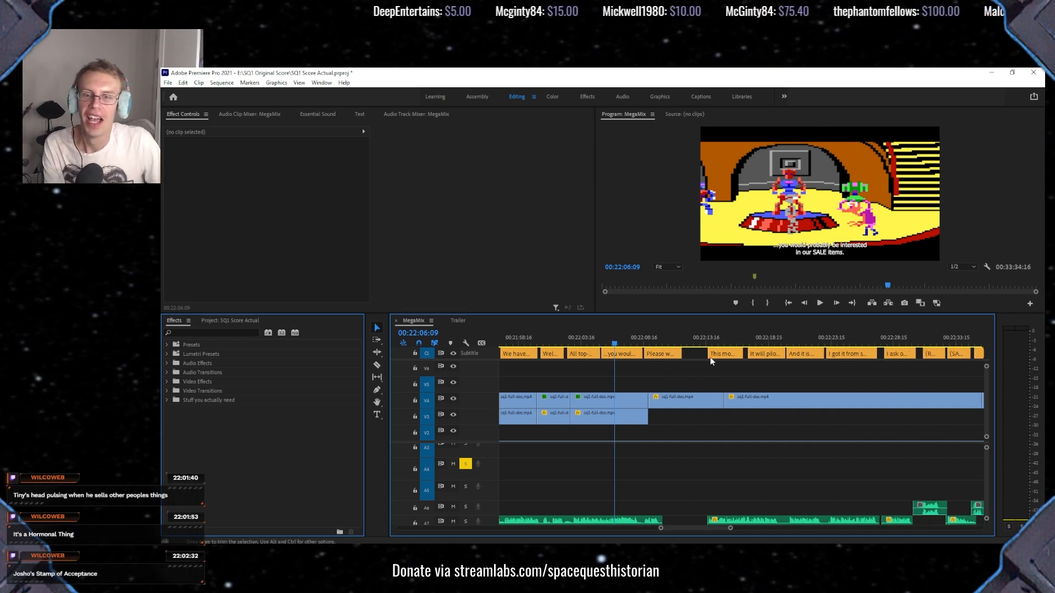
scroll(708, 436, down, 3)
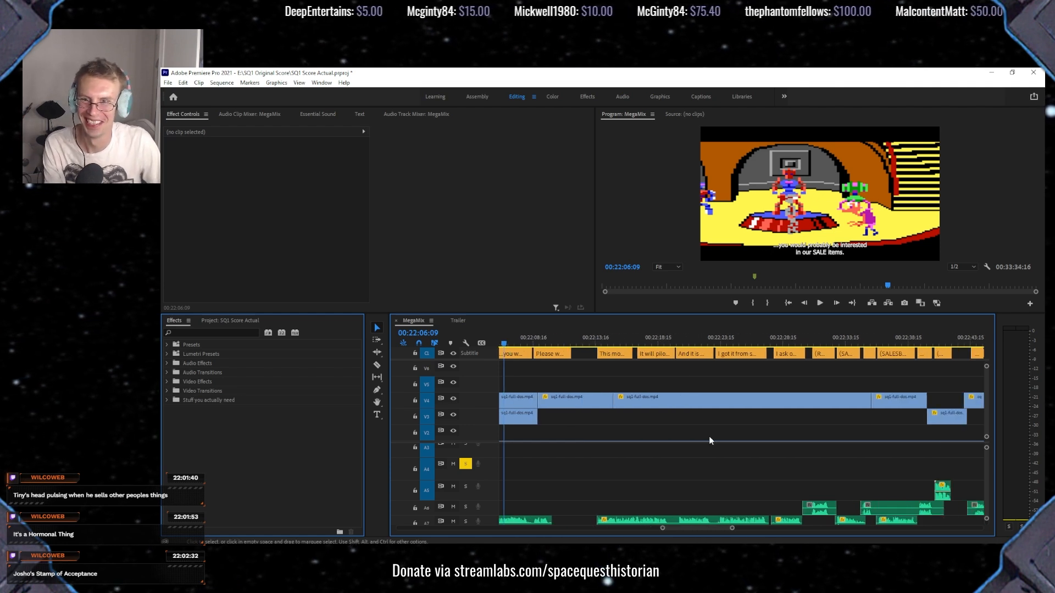
scroll(708, 434, down, 2)
scroll(664, 428, up, 2)
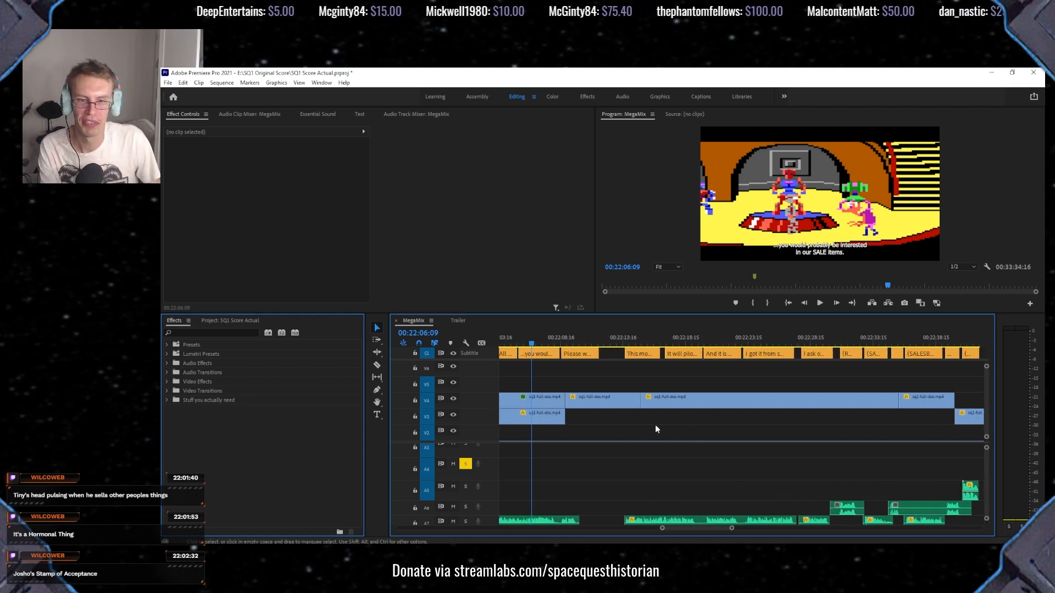
scroll(753, 433, down, 12)
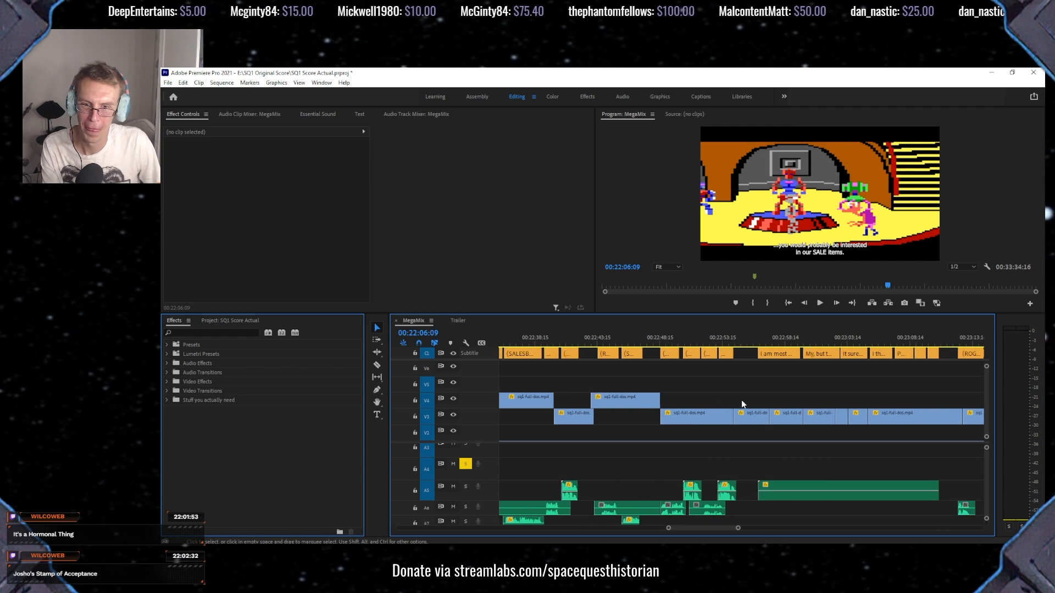
scroll(738, 394, down, 3)
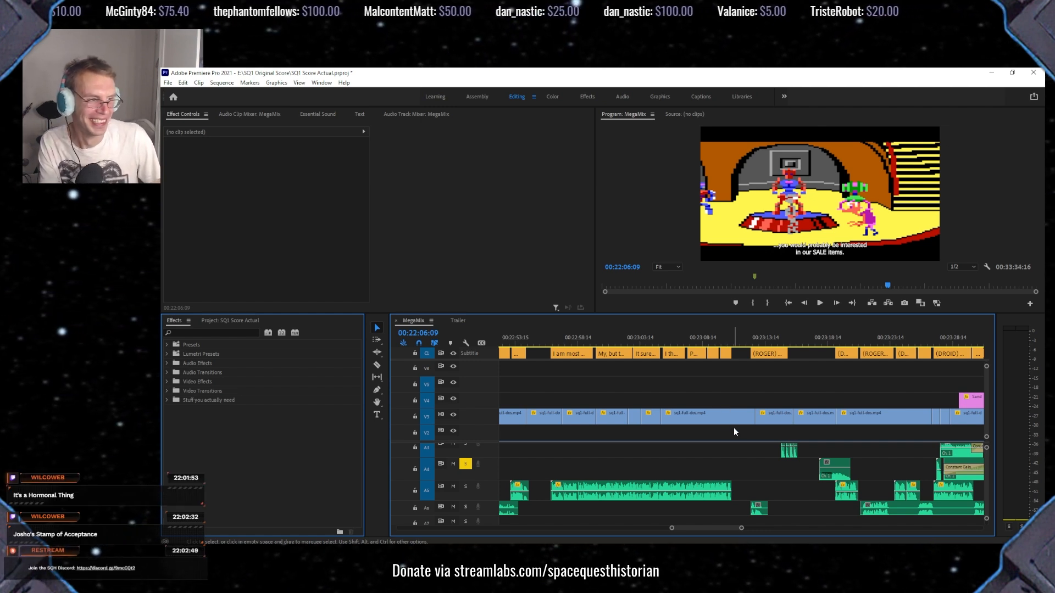
scroll(774, 396, down, 5)
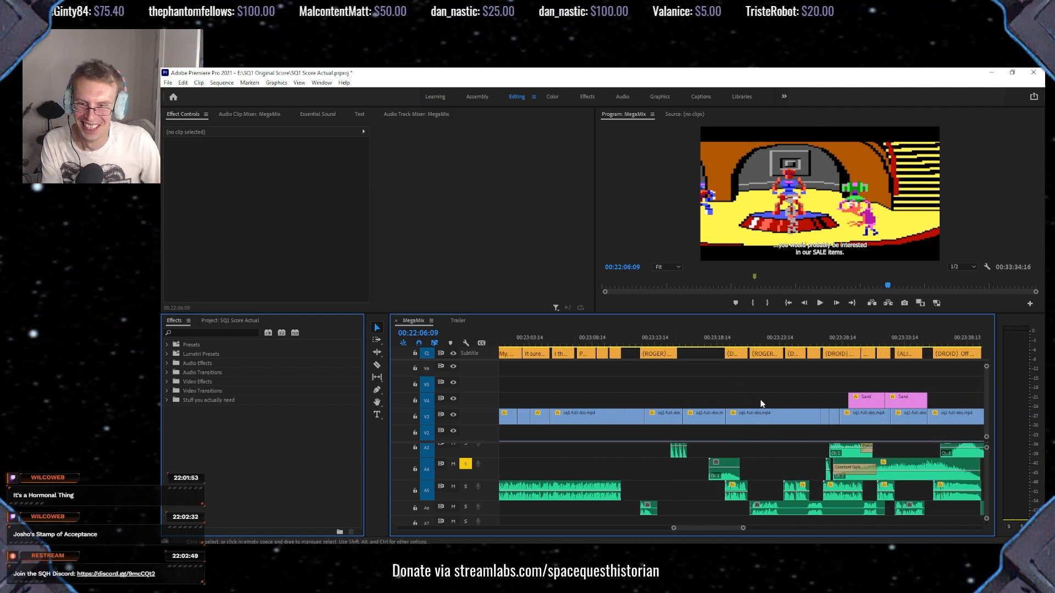
click(774, 338)
drag(773, 338, 823, 345)
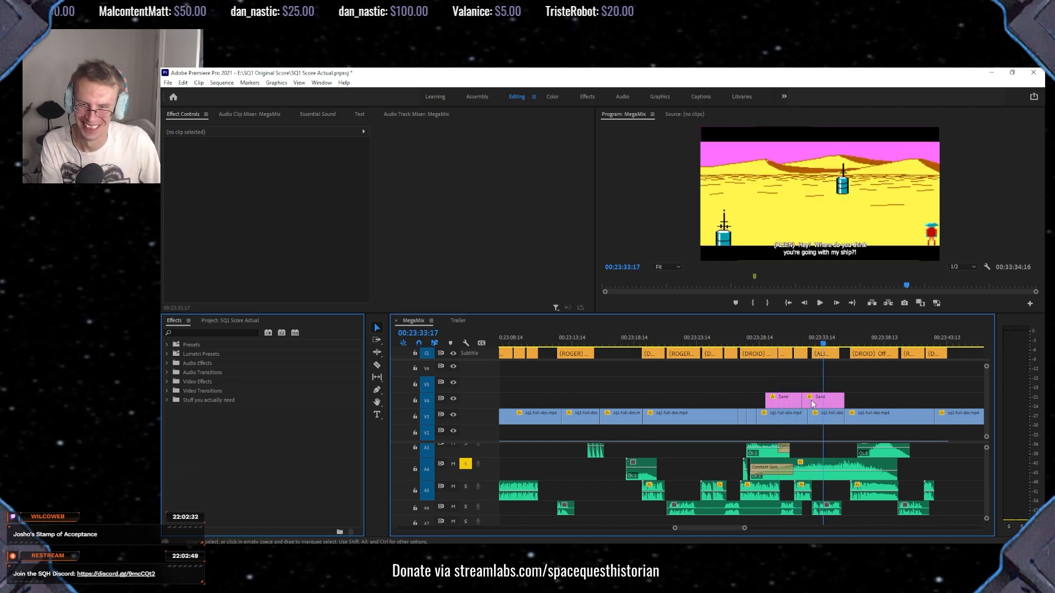
Move the playhead to the droid's "Off into the purple yonder we go!" line at 00:23:38:14.
scroll(816, 453, down, 5)
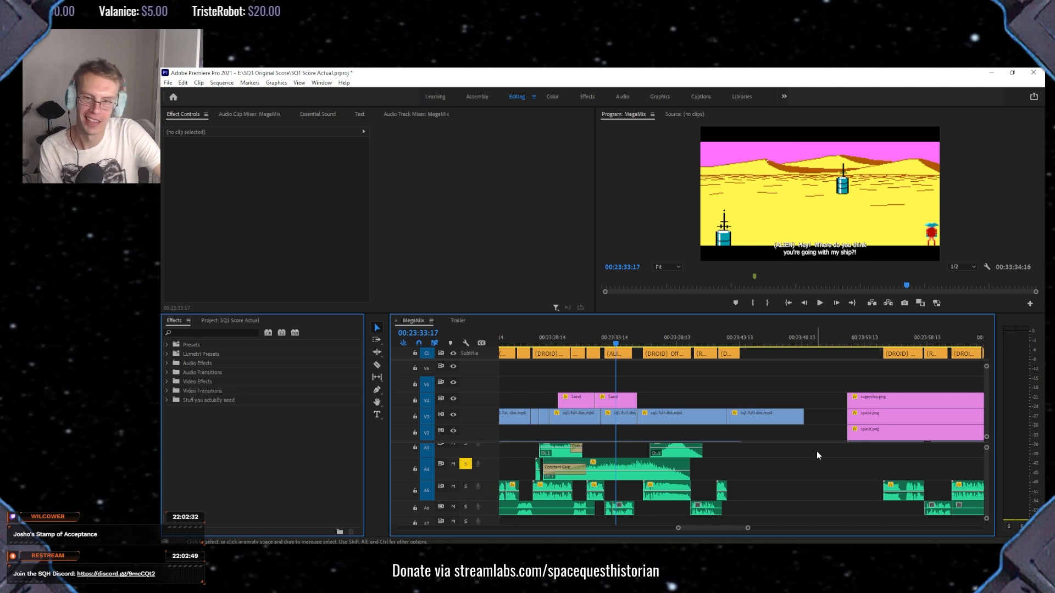
click(669, 341)
drag(669, 341, 678, 341)
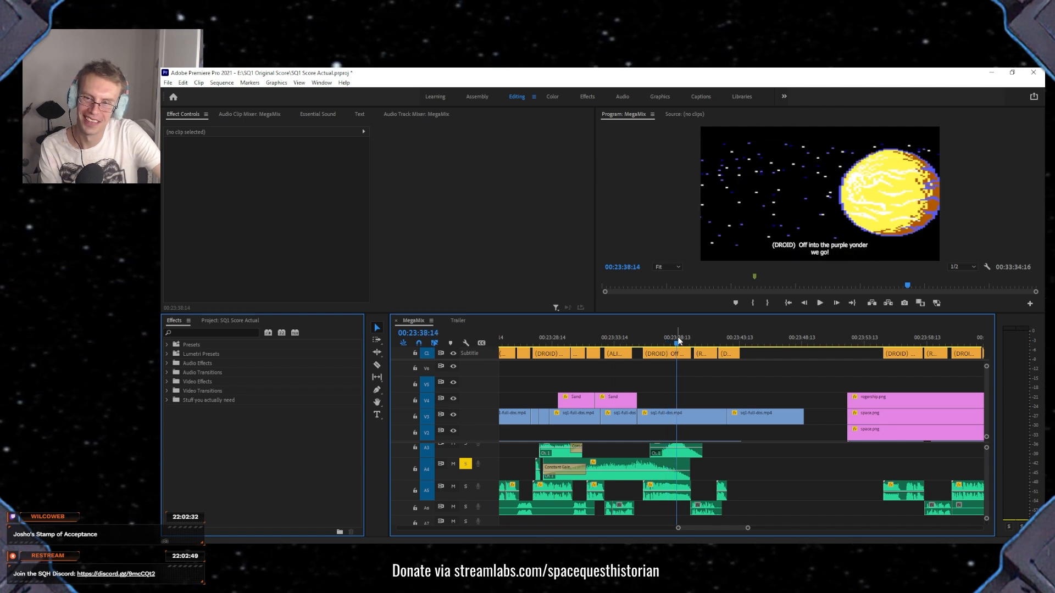
Switch to the Trailer sequence, look at its clips around 00:00:24:00 to 00:00:32:00, and return to the MegaMix sequence.
key(shift+3)
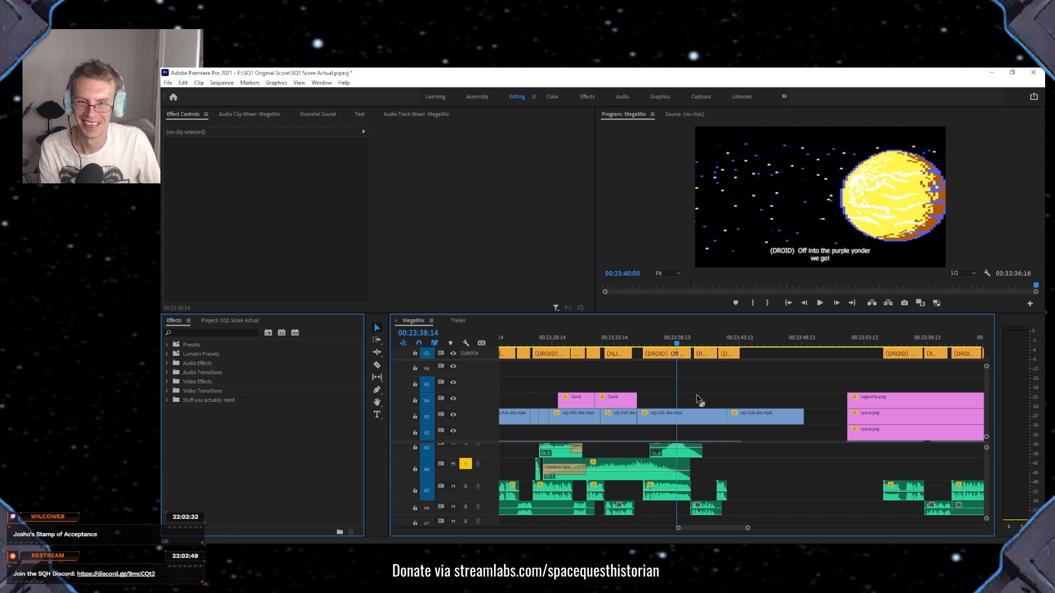
scroll(705, 401, up, 5)
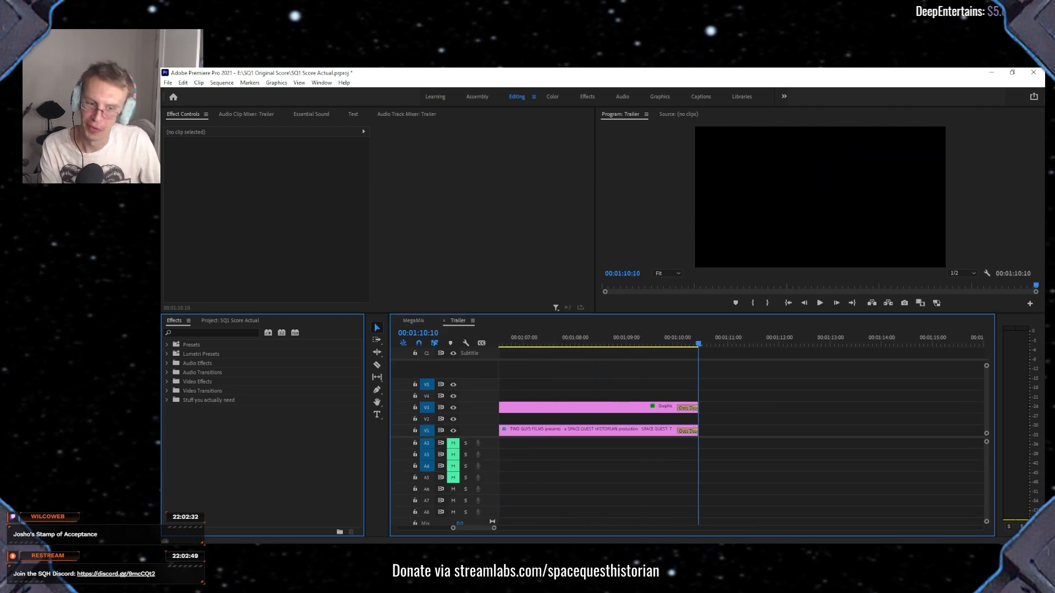
drag(476, 529, 440, 530)
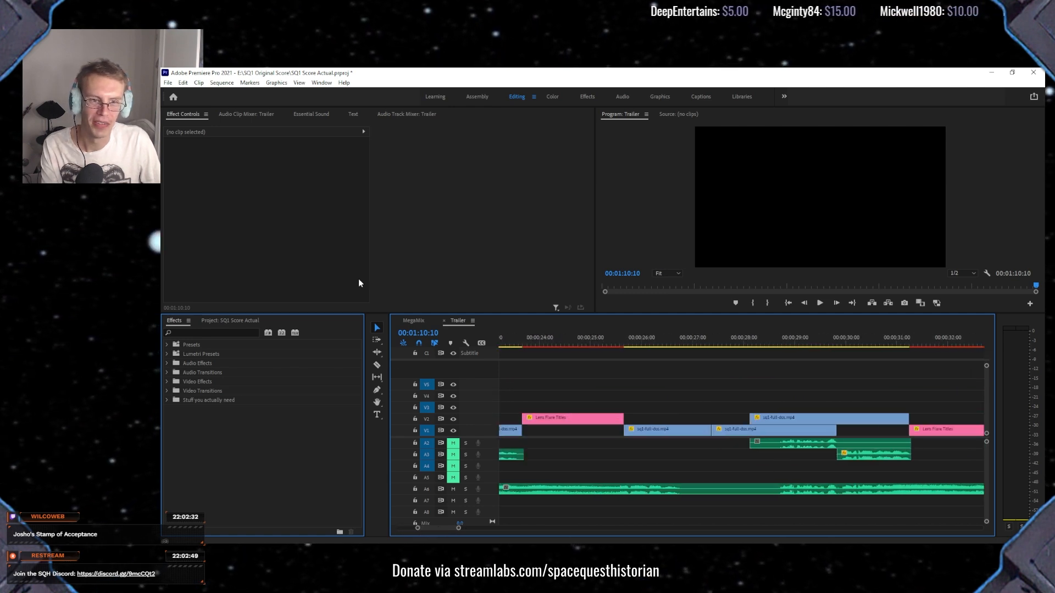
click(413, 321)
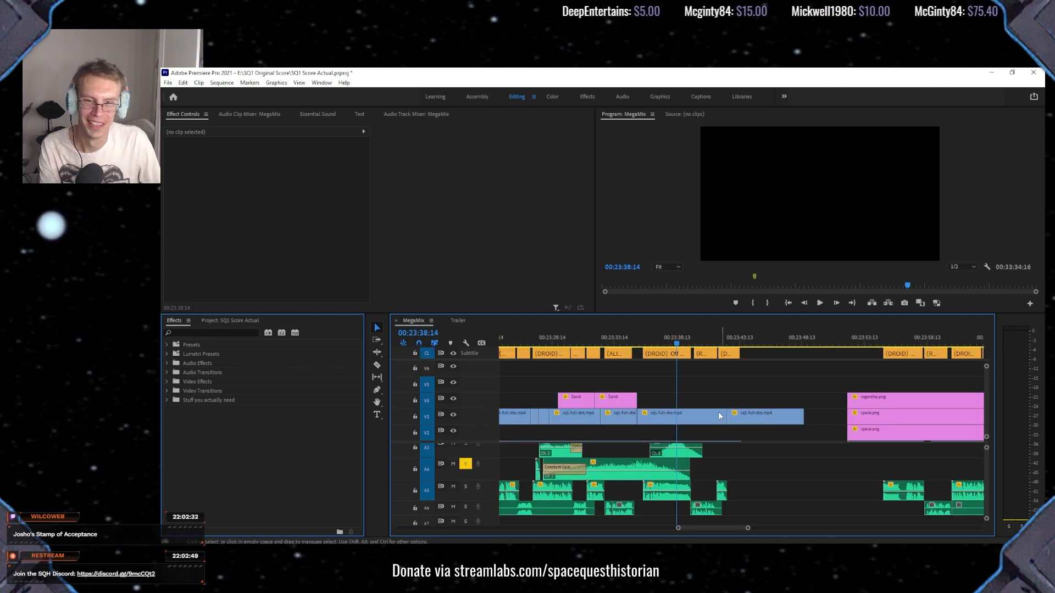
Move the playhead to the spaceship's starfield scene at 00:23:53:22 and scrub its entrance around 00:23:52:21.
click(872, 345)
drag(869, 345, 870, 345)
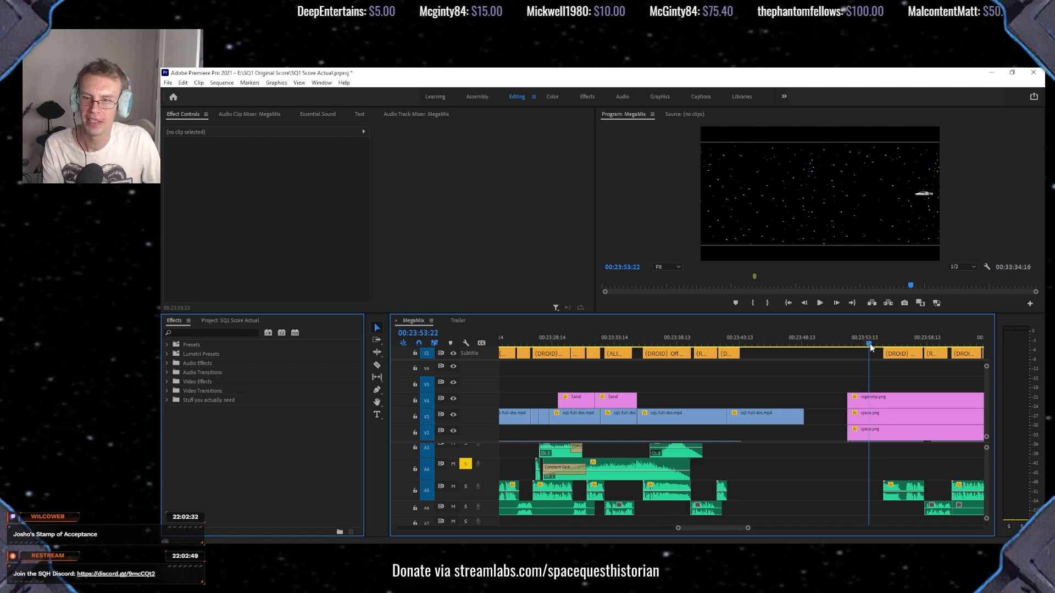
scroll(873, 392, down, 4)
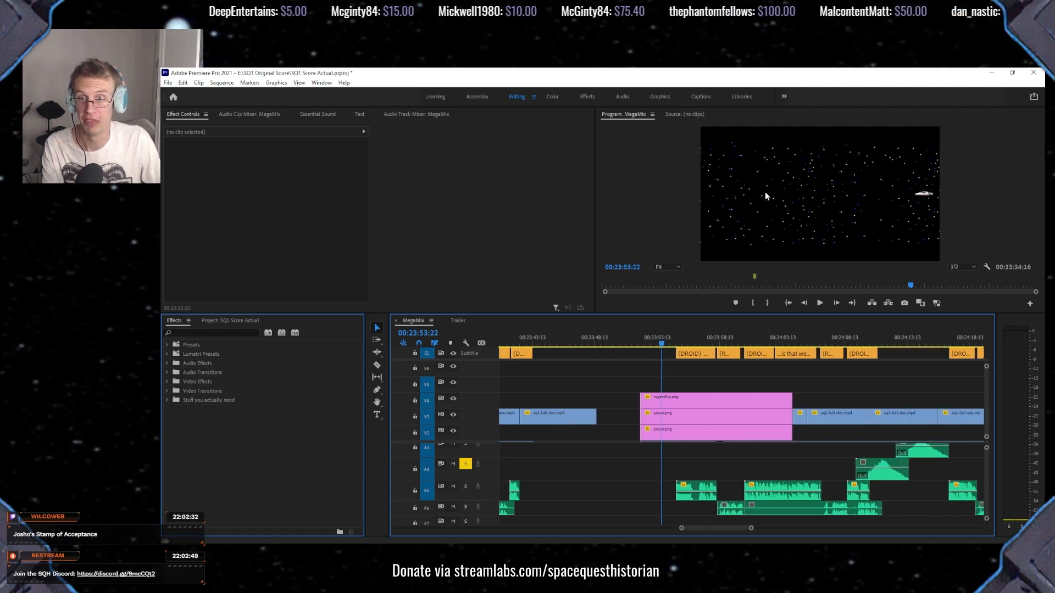
drag(569, 345, 651, 326)
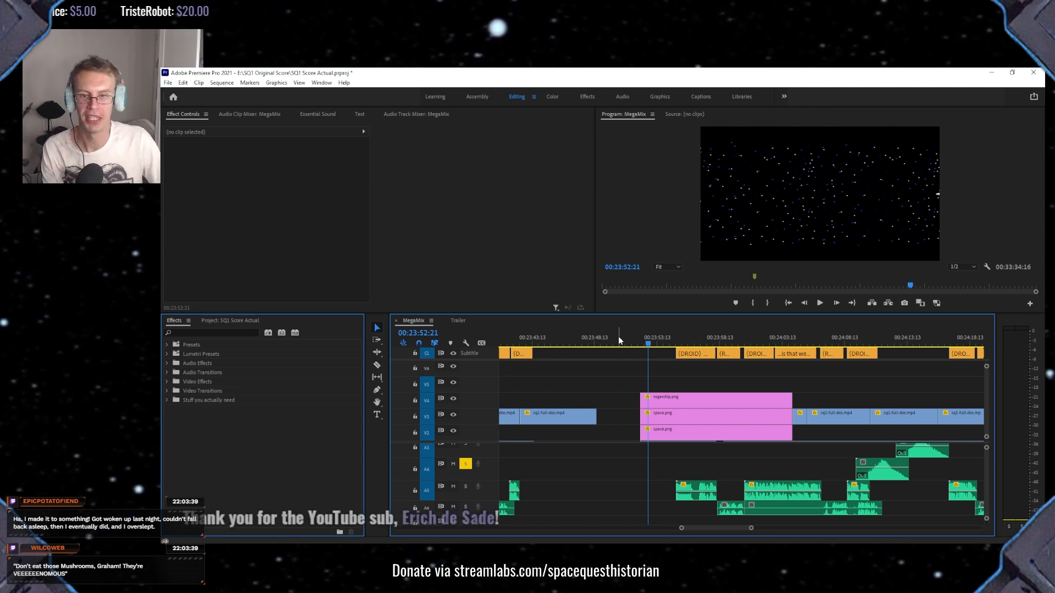
Scrub the ship's flight to the droid's "I can't make that promise, boss" line and return to the scene's start at 00:23:52:10.
scroll(708, 410, down, 3)
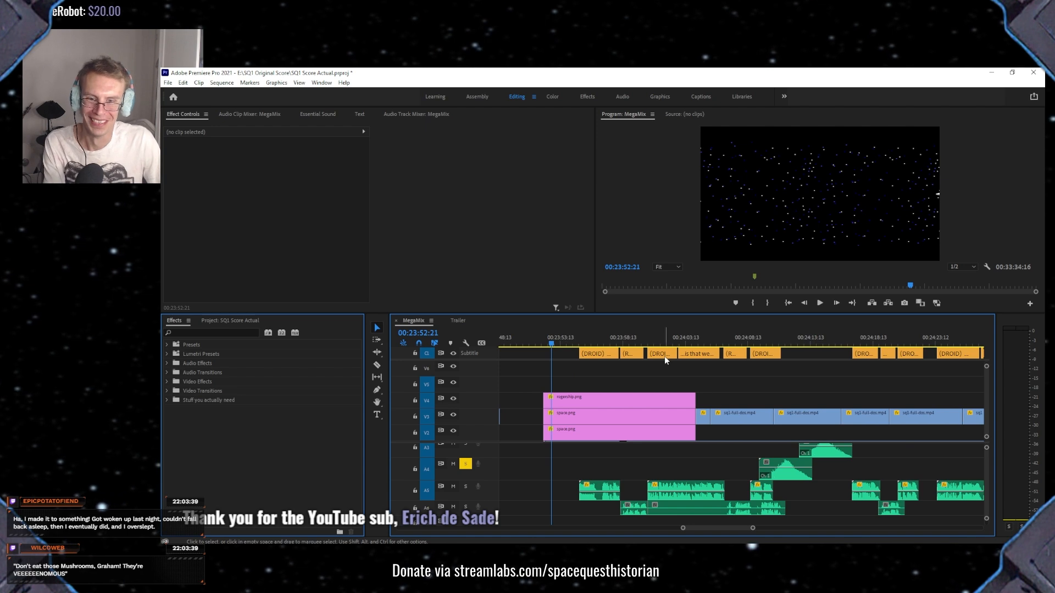
drag(593, 340, 647, 348)
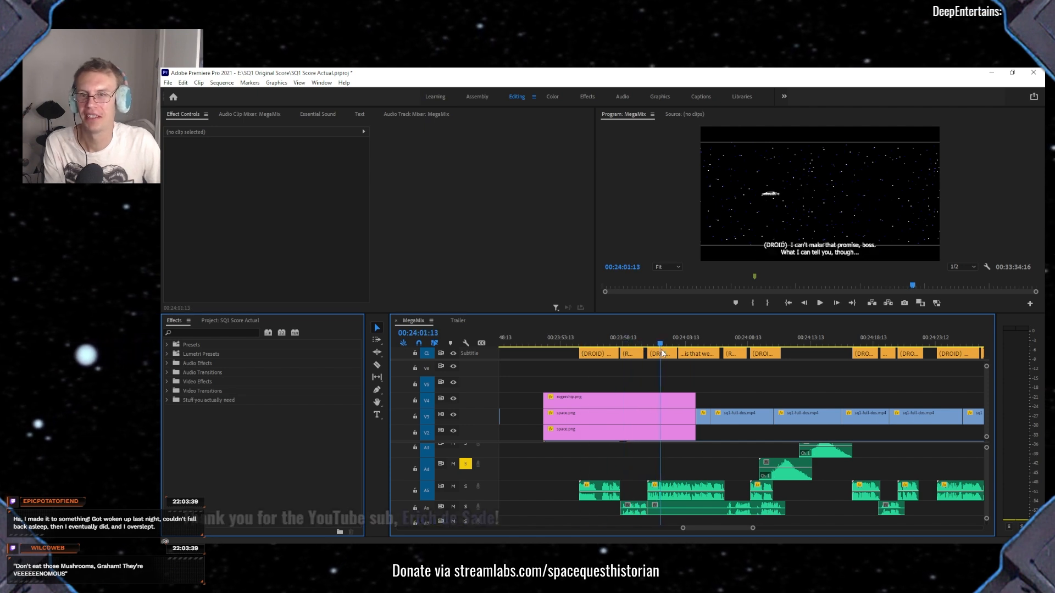
click(550, 337)
mouse_move(549, 333)
mouse_down()
mouse_move(540, 336)
mouse_move(549, 335)
mouse_up()
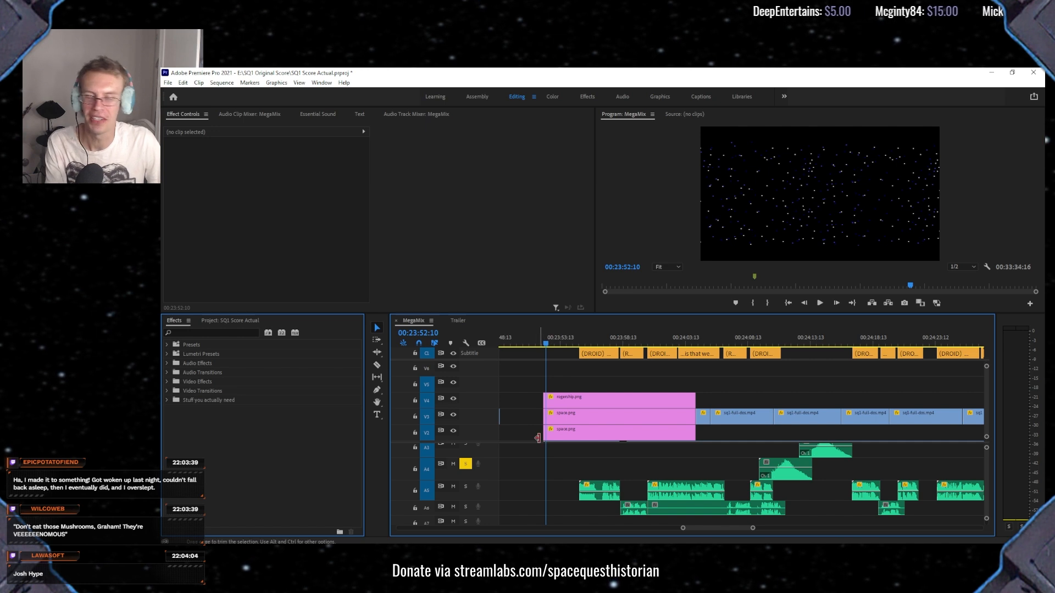
Apply a Cross Dissolve to the start of both space.png clips on tracks V3 and V2.
click(167, 400)
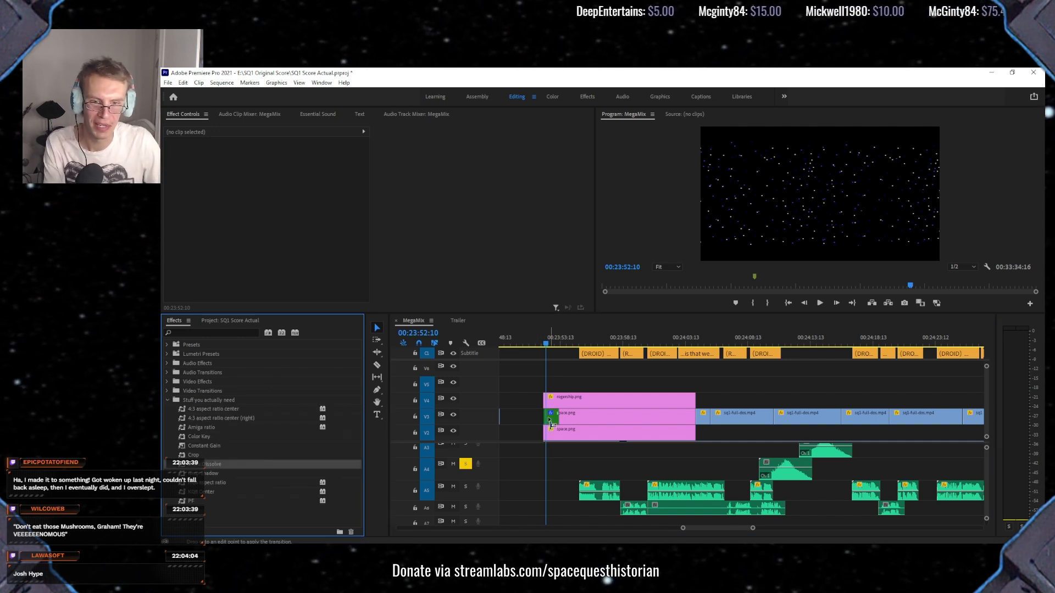
drag(549, 416, 549, 416)
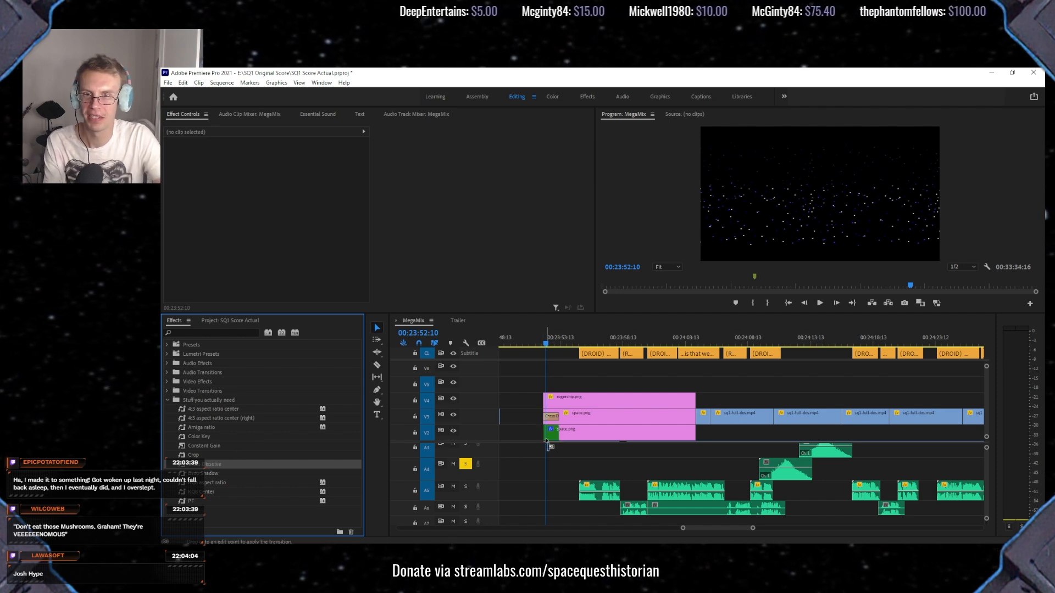
drag(547, 445, 548, 437)
Play the starfield's dissolve twice from just before the space.png clips begin.
click(538, 344)
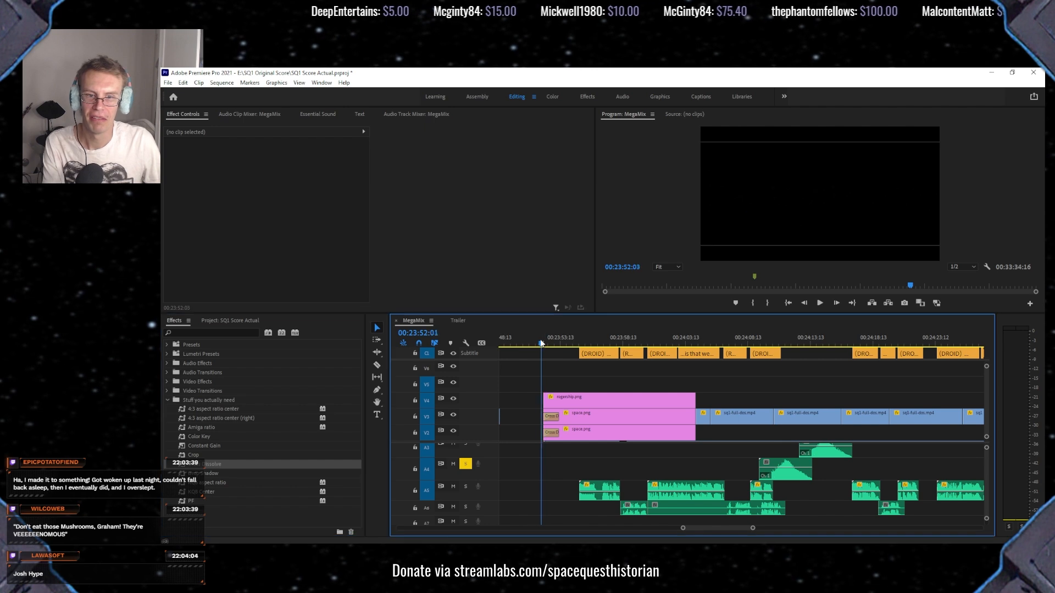
key(space)
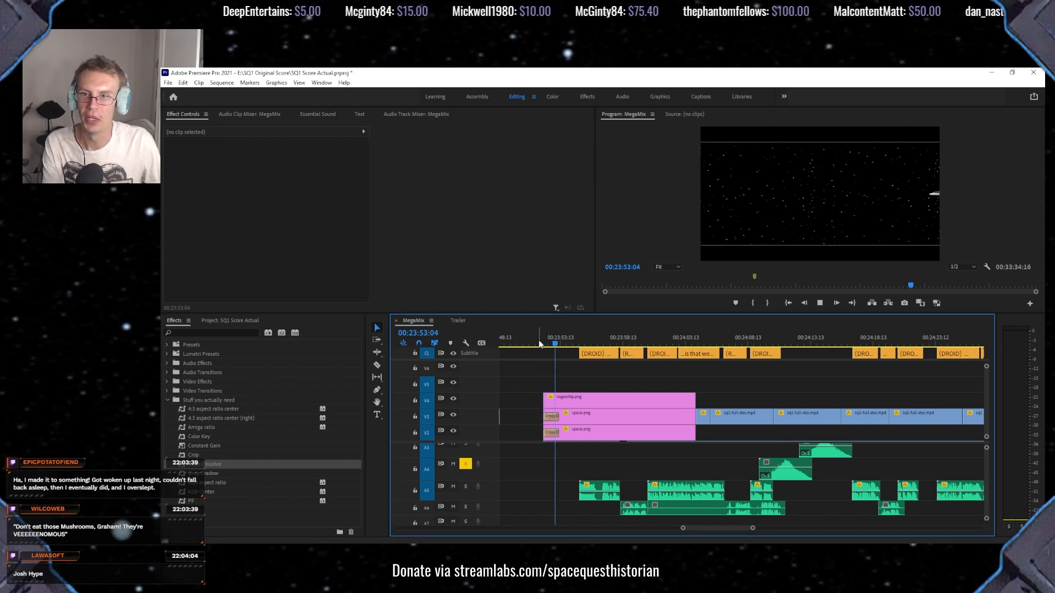
click(539, 343)
key(space)
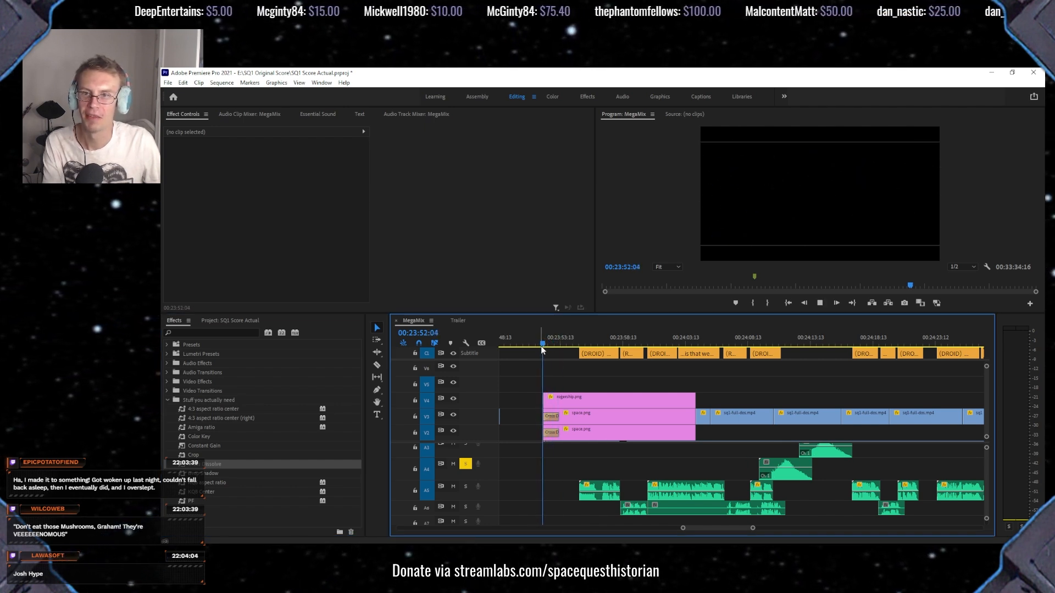
key(space)
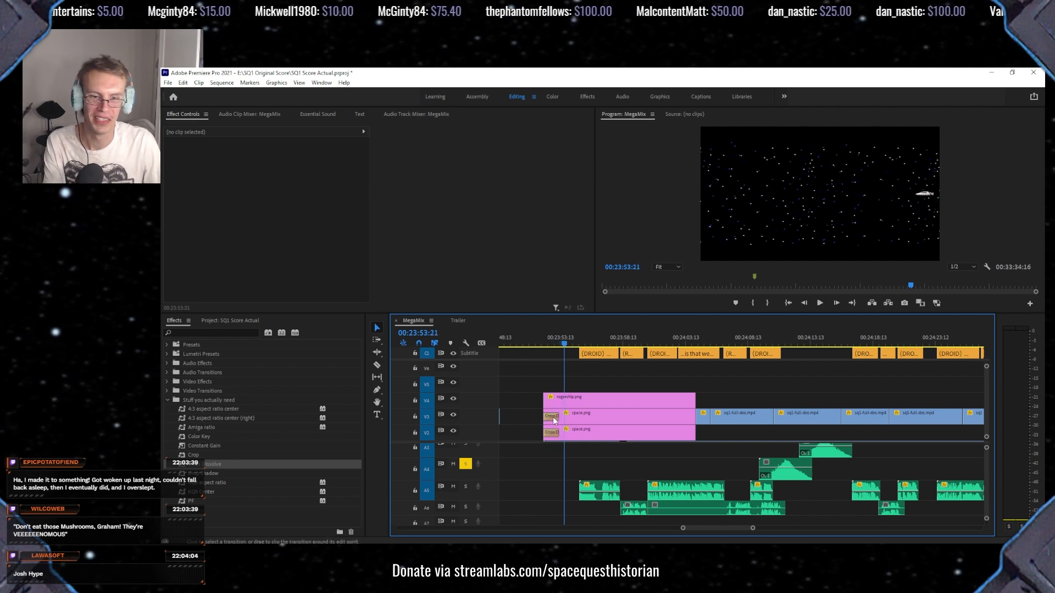
Delete the Cross Dissolve transitions from both space.png clips.
click(553, 418)
key(Delete)
click(551, 433)
key(Delete)
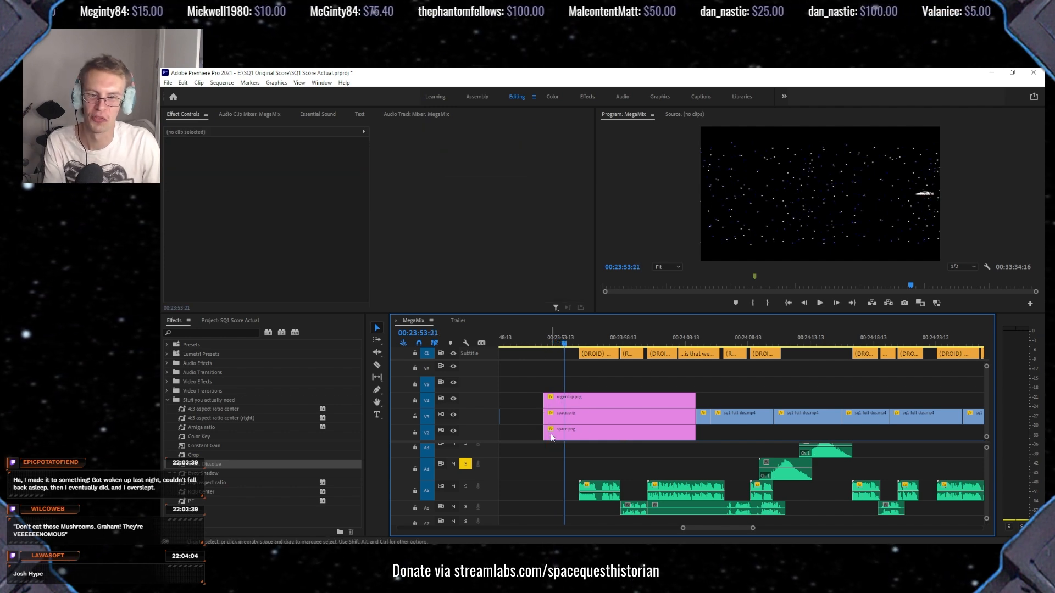
Move the playhead to the "heading straight into an asteroid field" subtitle at 00:24:03:04 and look through the clips that follow.
scroll(654, 411, down, 2)
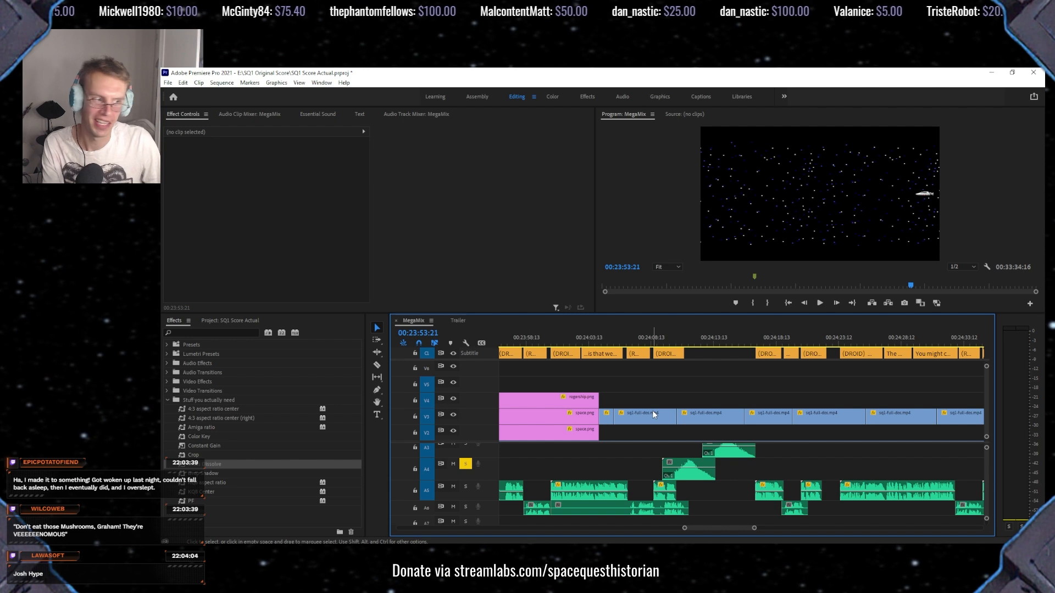
click(585, 342)
scroll(594, 381, down, 2)
scroll(589, 382, down, 1)
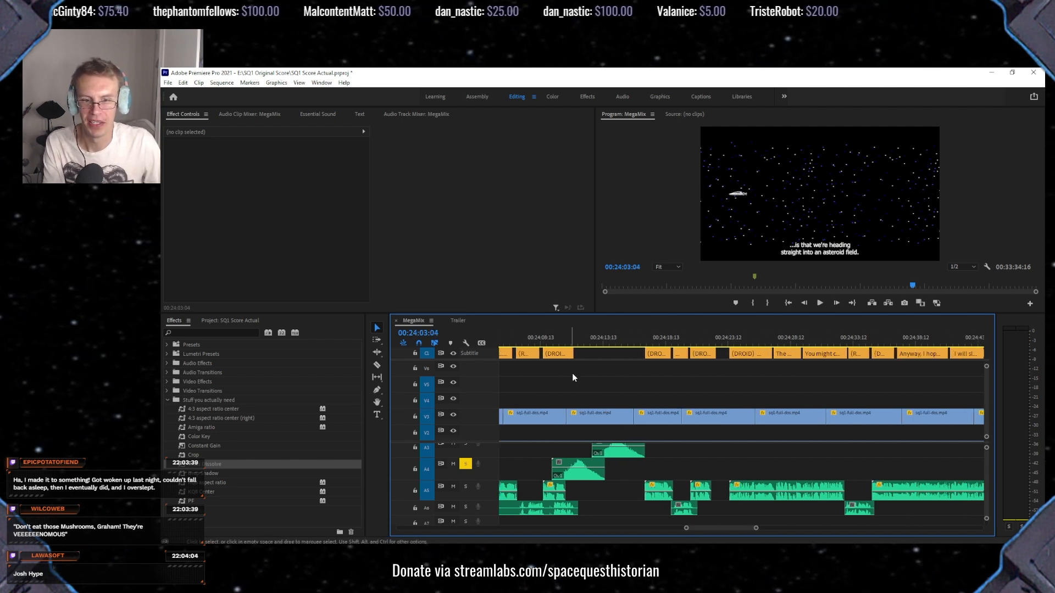
scroll(618, 386, down, 7)
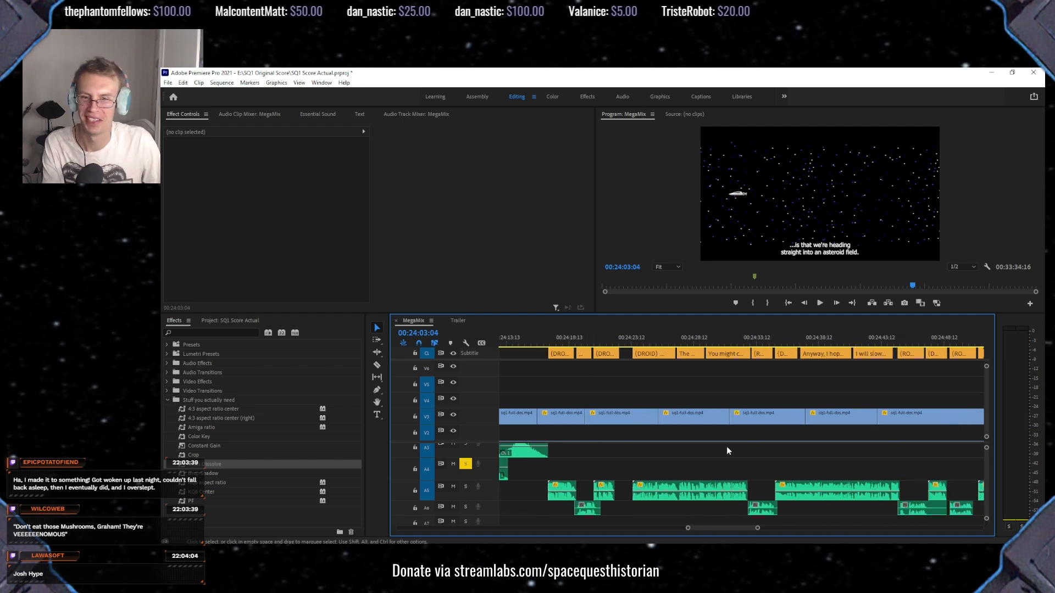
scroll(707, 434, down, 4)
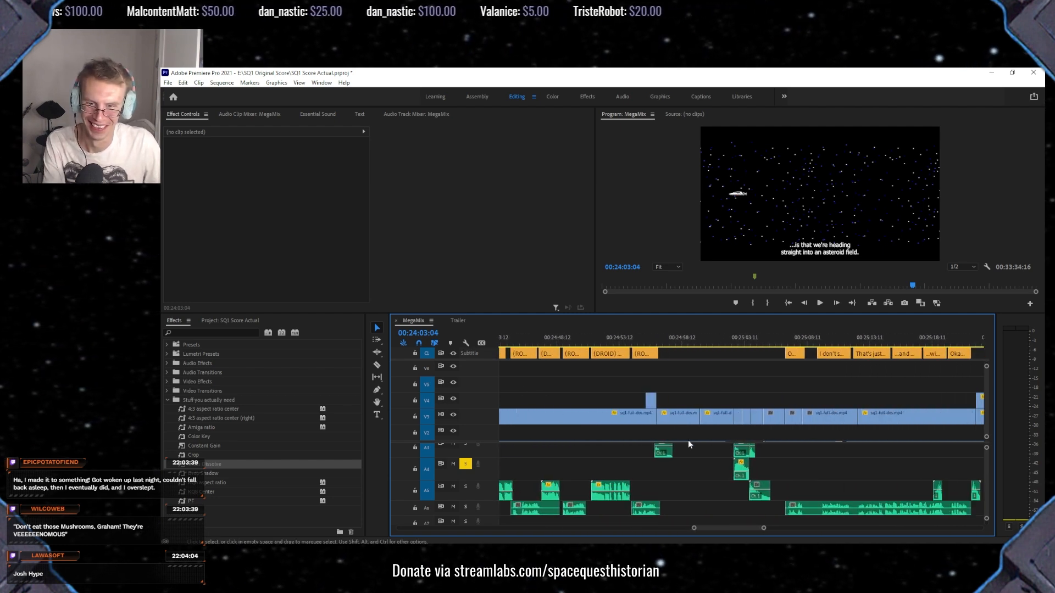
scroll(747, 404, down, 2)
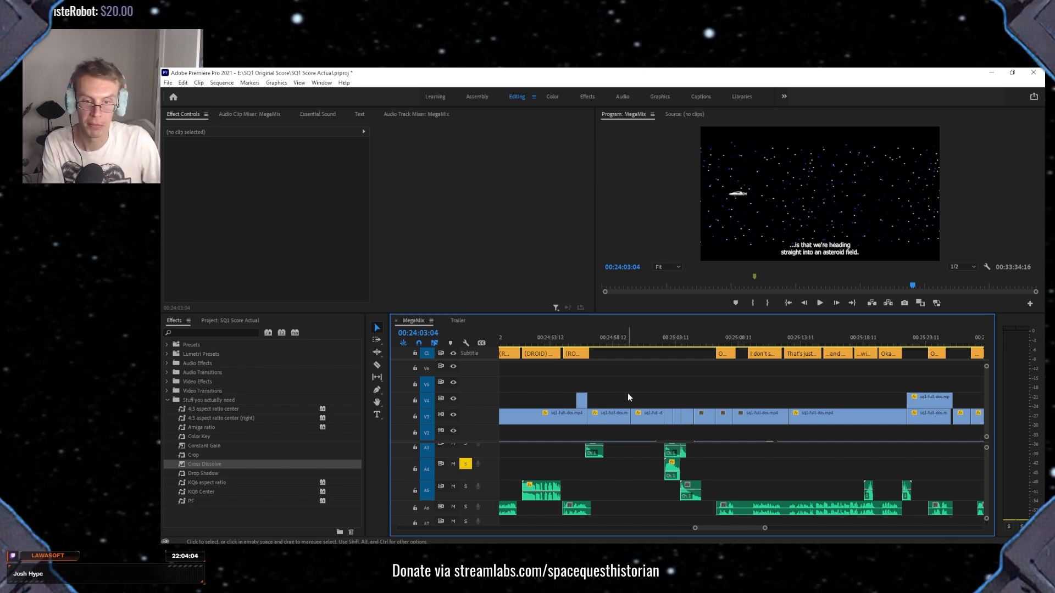
Move the playhead to Roger's "Good. Now, set a course for Xenon." line at 00:24:45:10 and look over the surrounding clips.
click(546, 343)
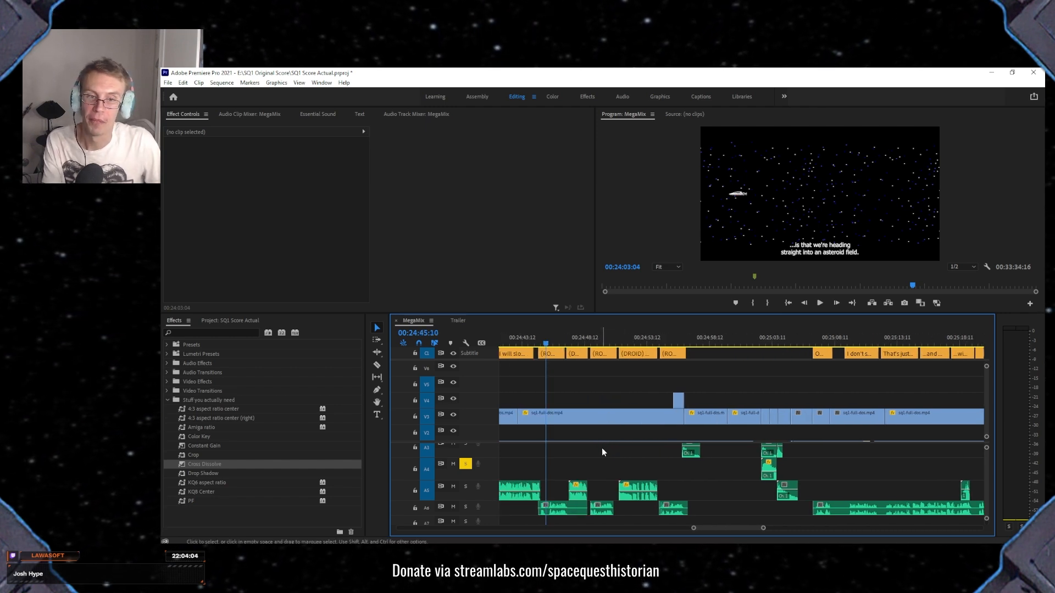
scroll(593, 451, down, 3)
scroll(545, 445, up, 6)
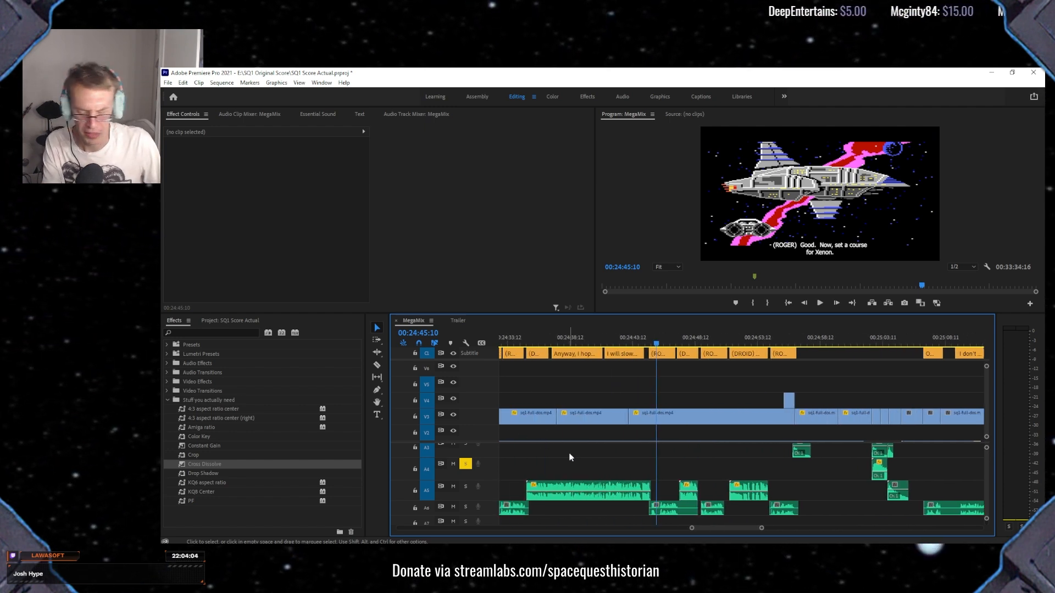
Scrub through the red room scene from 00:25:22:21 to the layered clips at 00:25:36:02.
scroll(697, 414, down, 6)
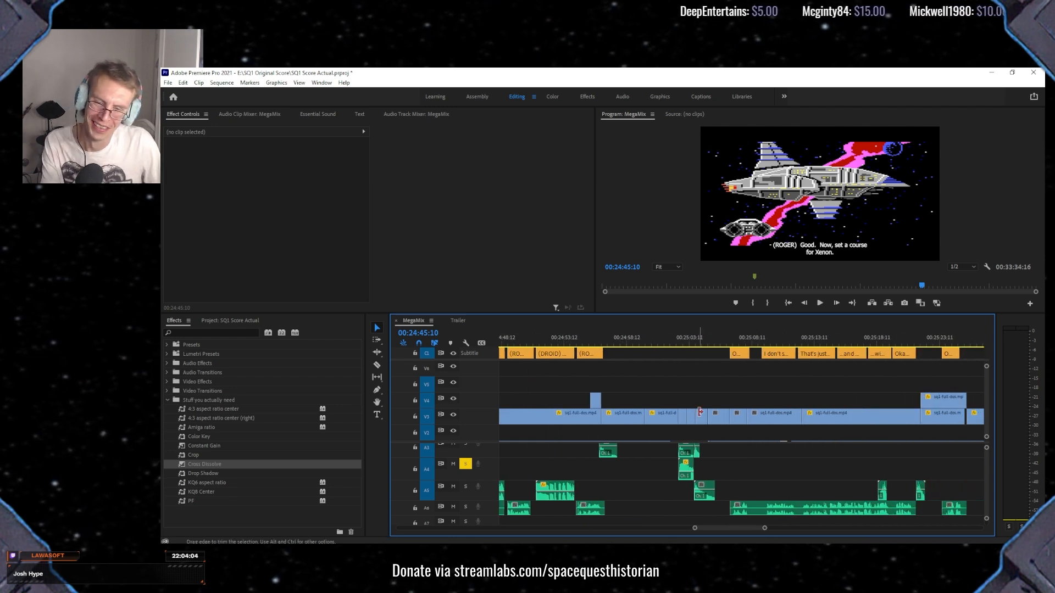
scroll(698, 411, down, 6)
click(749, 340)
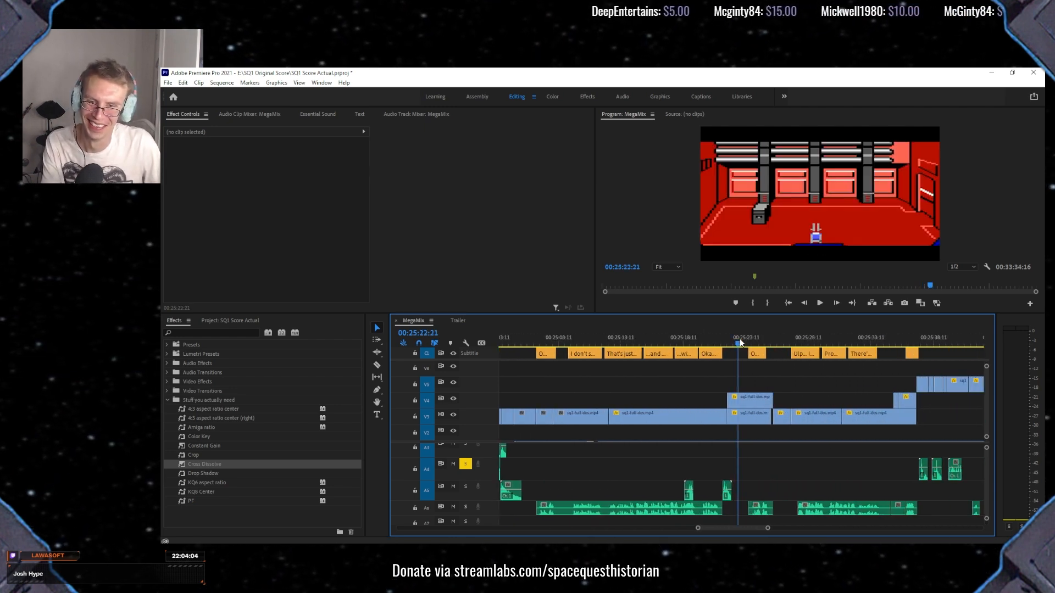
drag(751, 342, 904, 341)
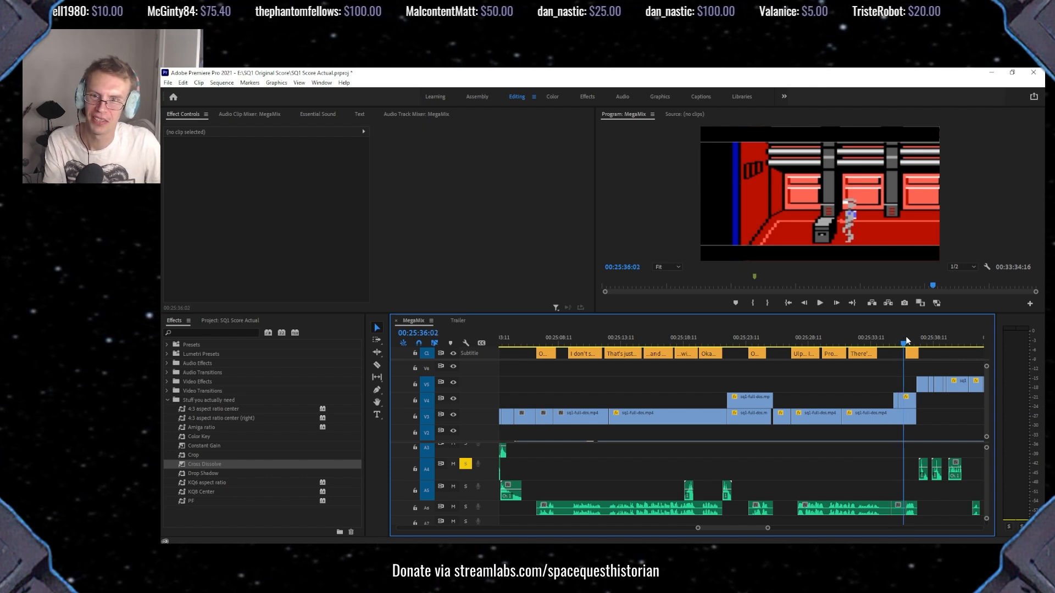
Play the close-up clips on track V5 that follow the red room conversation up to 00:25:43:23.
scroll(860, 444, down, 5)
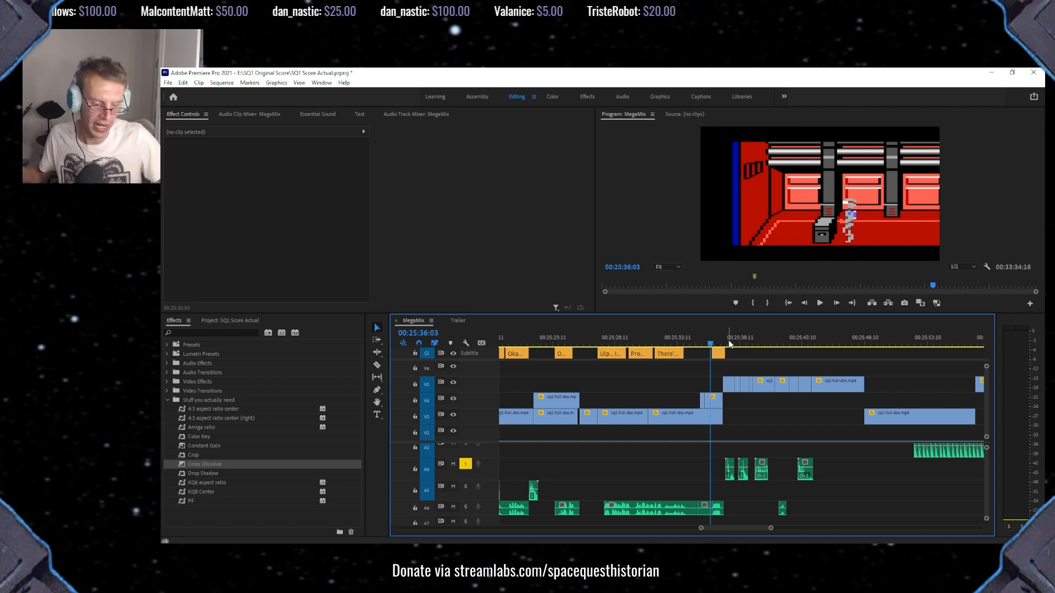
drag(720, 340, 724, 337)
key(space)
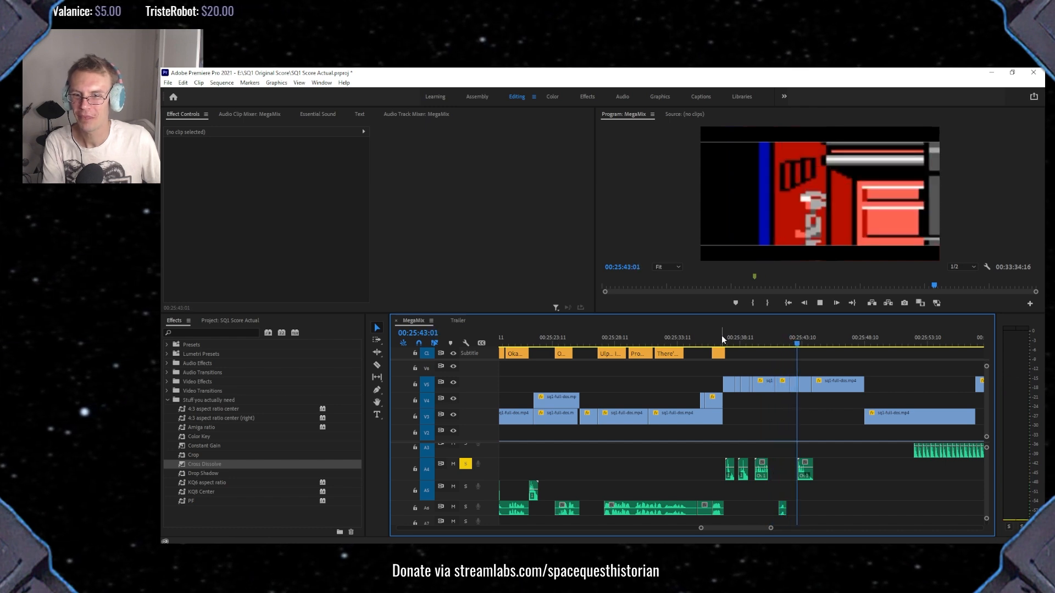
key(space)
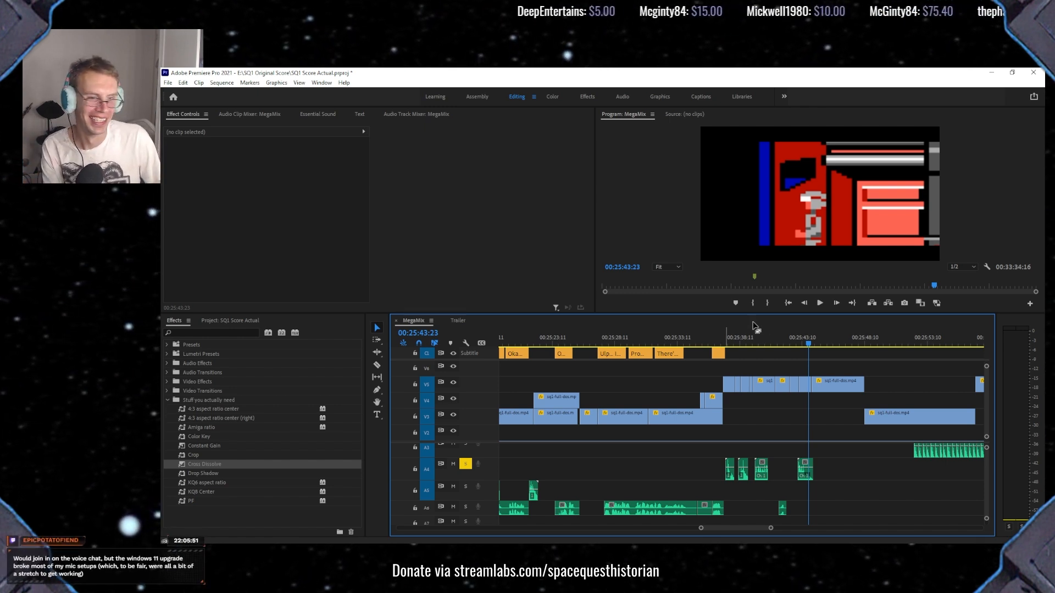
Scrub from the ladder shot at 00:25:52:23 to the "Oww... My nose." subtitle, then back to 00:26:03:13.
scroll(764, 437, down, 4)
click(700, 345)
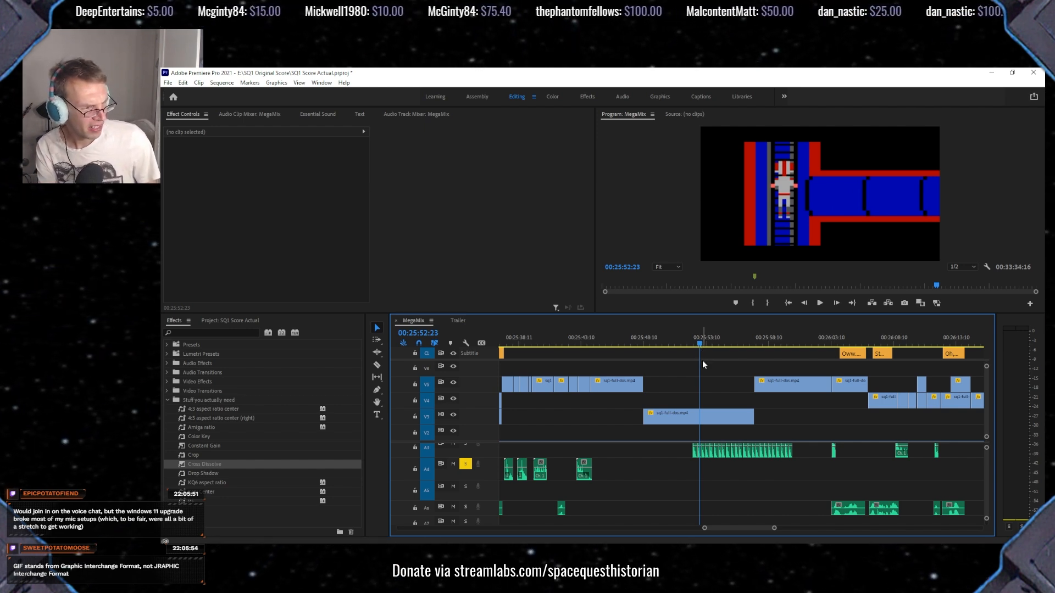
scroll(702, 360, down, 2)
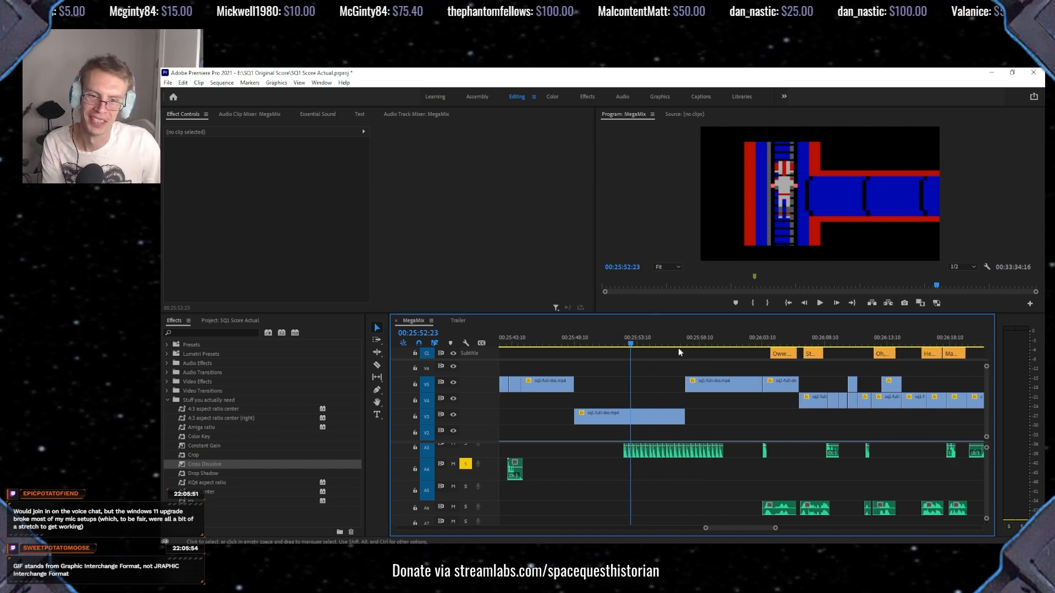
drag(707, 336, 783, 332)
scroll(780, 451, down, 3)
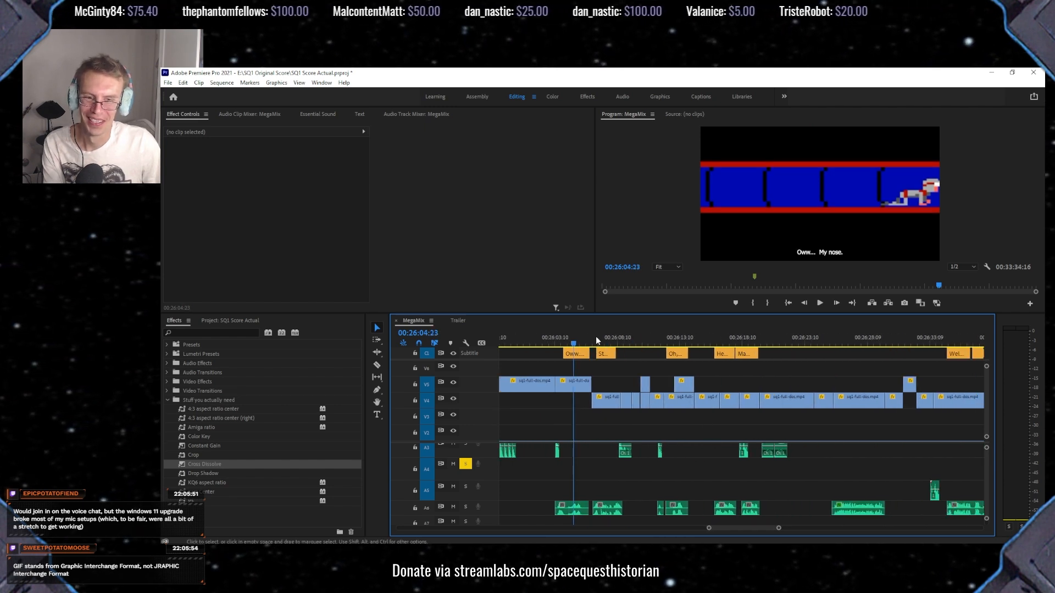
drag(569, 341, 557, 341)
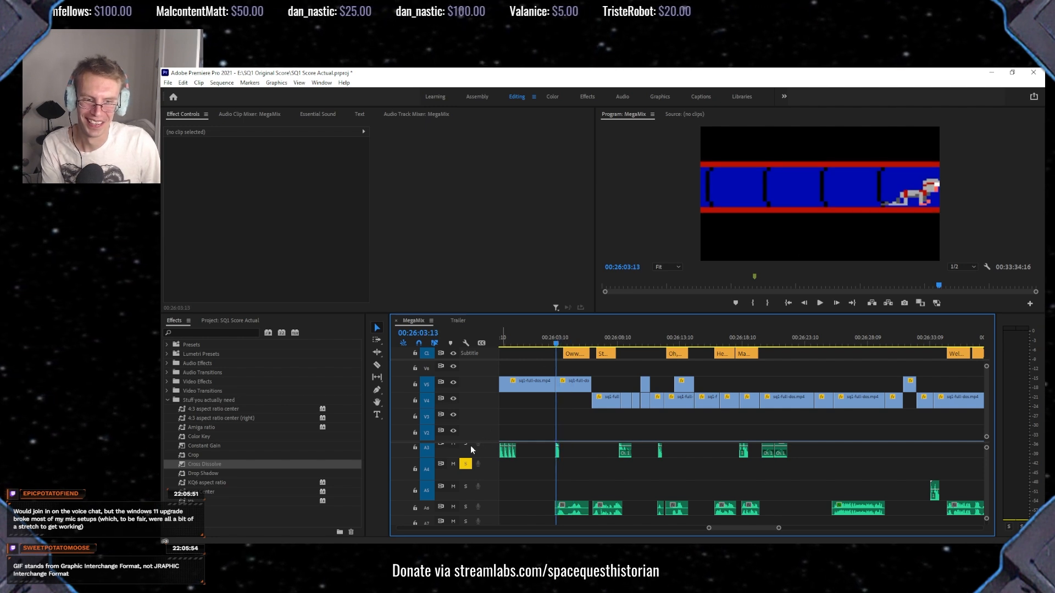
Turn off solo on audio track A4 and look over the remaining audio tracks.
scroll(462, 495, up, 3)
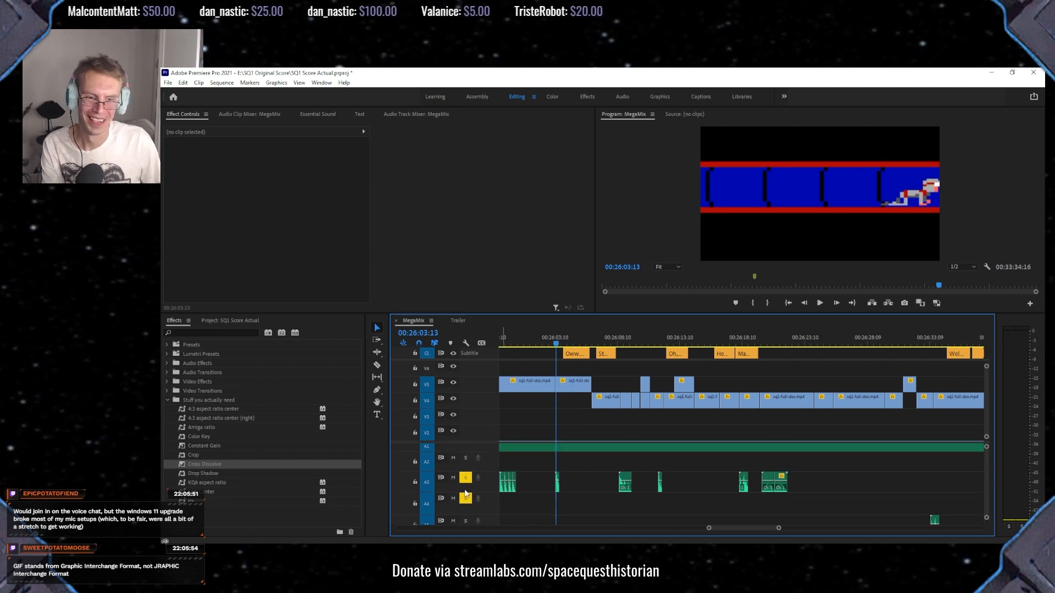
click(464, 505)
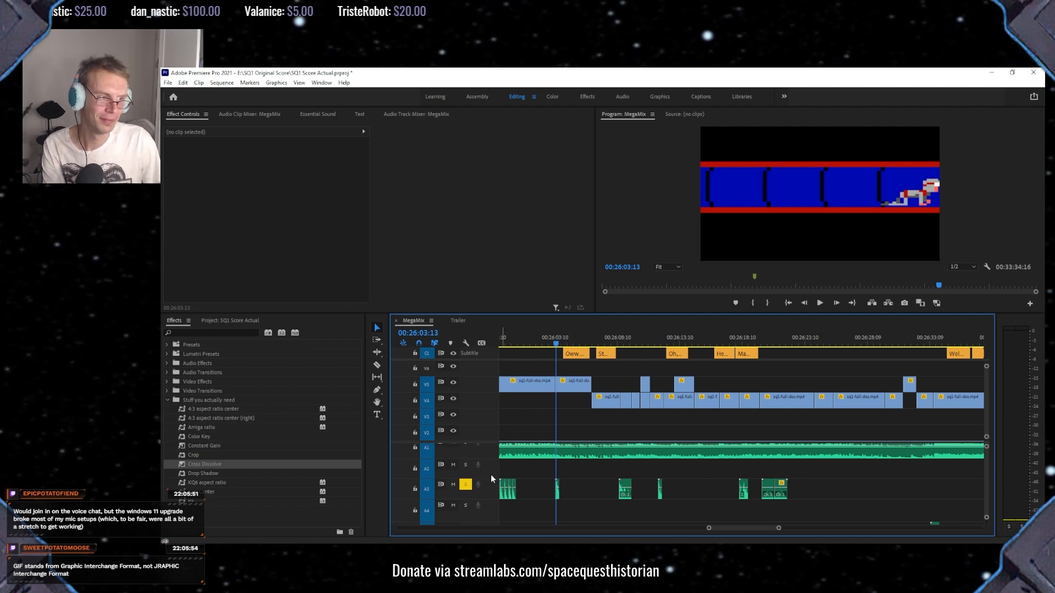
scroll(461, 486, down, 5)
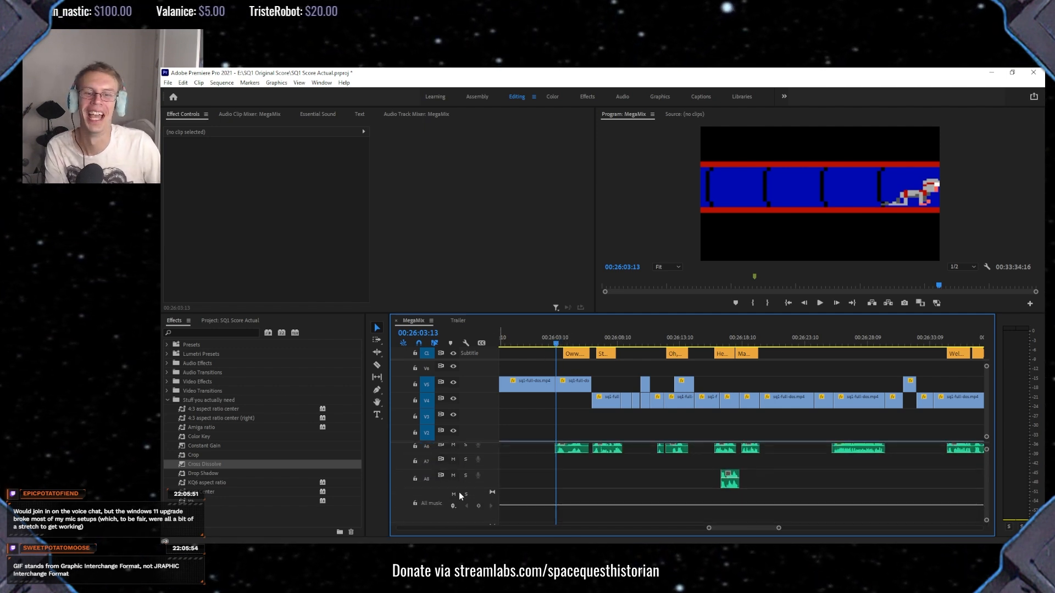
scroll(454, 494, up, 5)
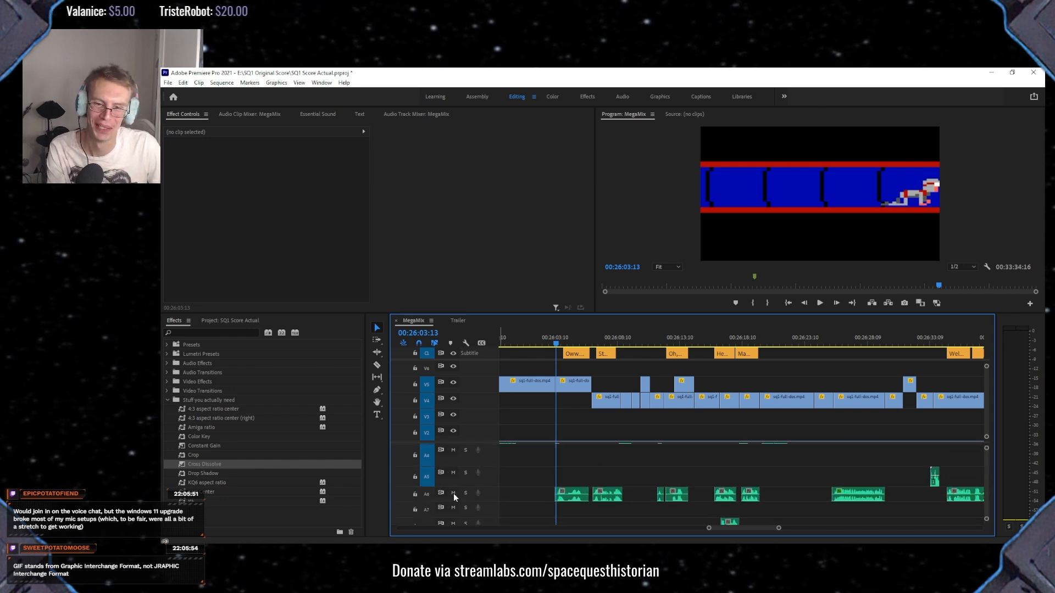
Play the soloed A3 sound effect before the "Oww... My nose." line and return the playhead to 00:26:03:10.
click(555, 344)
key(space)
click(555, 344)
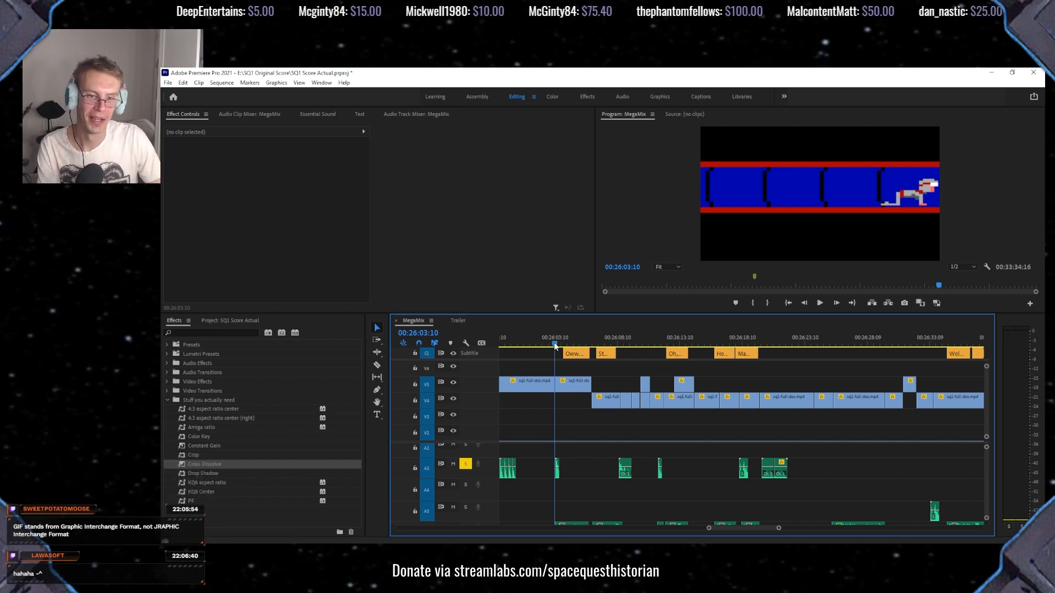
Replay the soloed A3 sound effect before the "Oww... My nose." subtitle, starting from 00:26:03:06.
drag(555, 345, 553, 347)
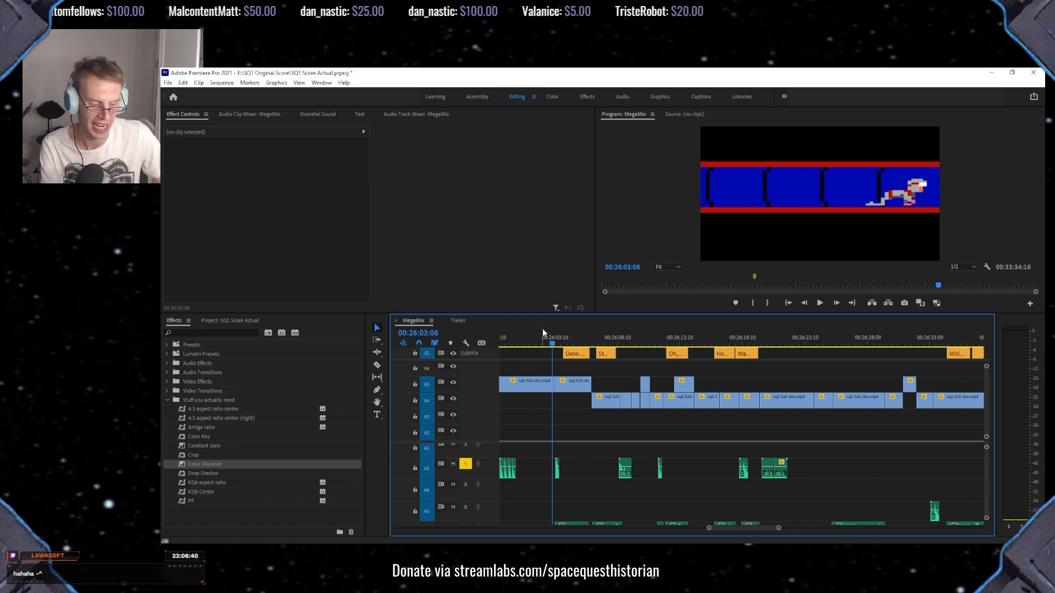
key(space)
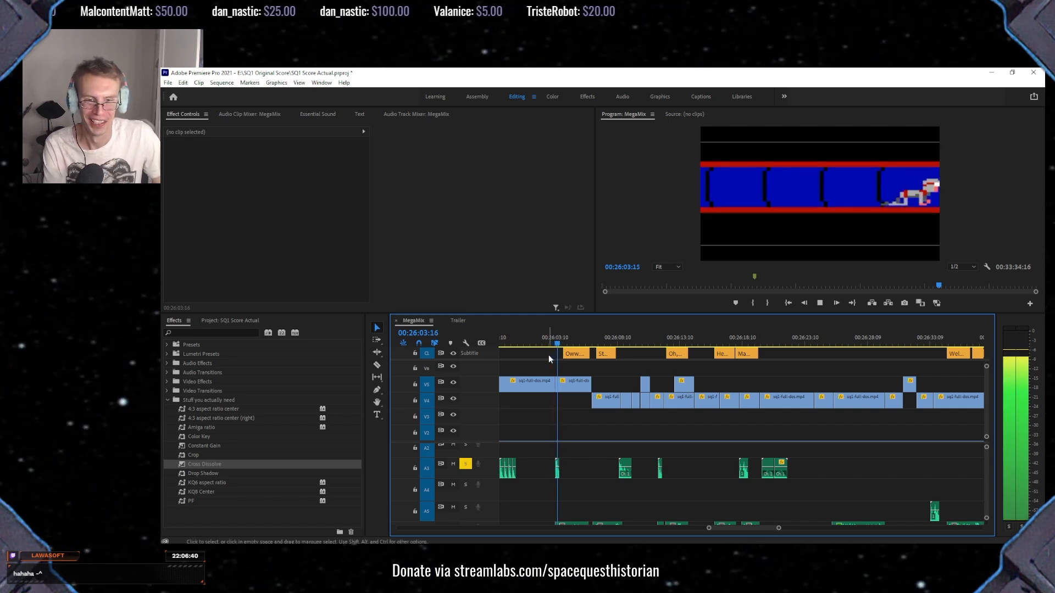
click(553, 338)
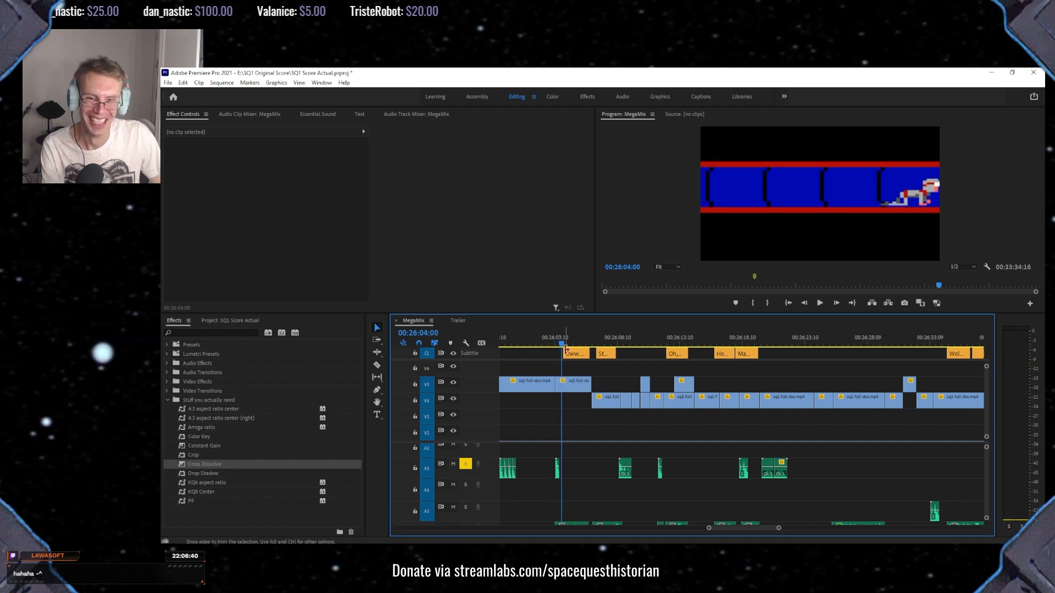
Play the soloed A3 sound clip in the blue vent scene from 00:26:08:15 to 00:26:09:13.
click(619, 339)
drag(619, 336, 621, 337)
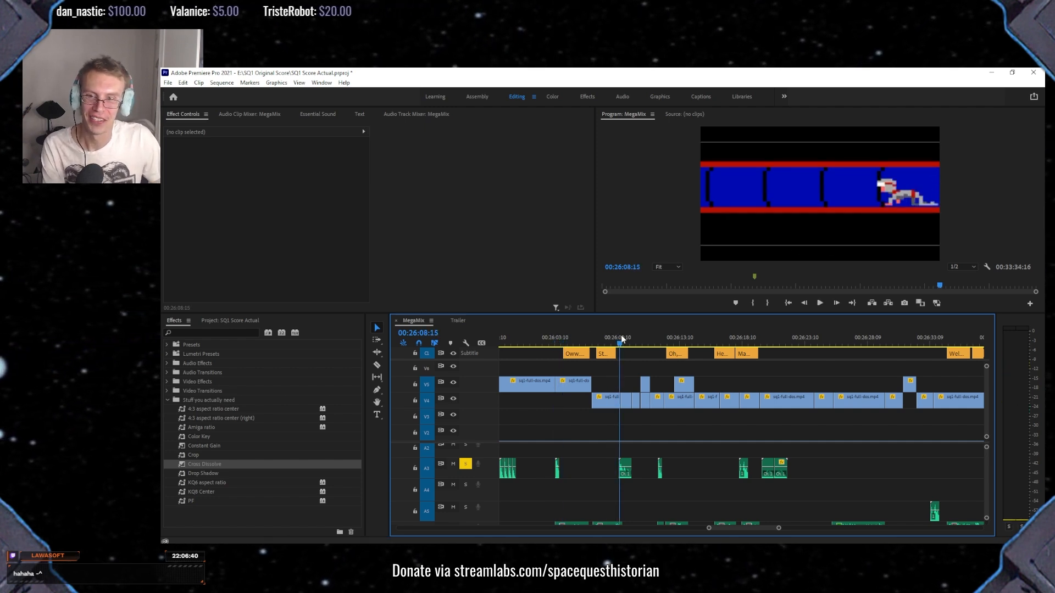
scroll(611, 423, down, 2)
scroll(614, 441, down, 2)
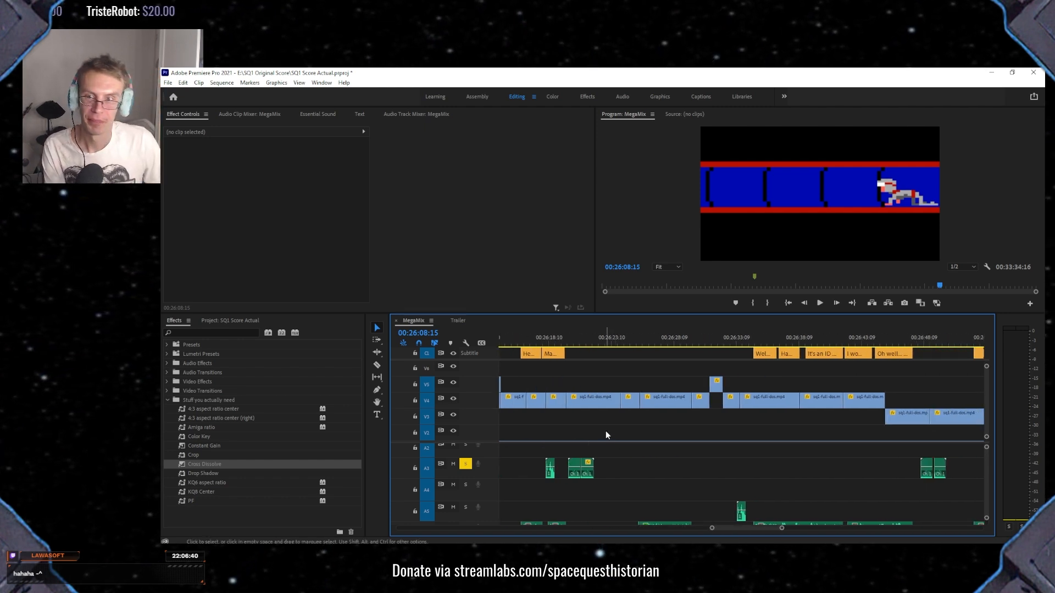
scroll(608, 427, up, 2)
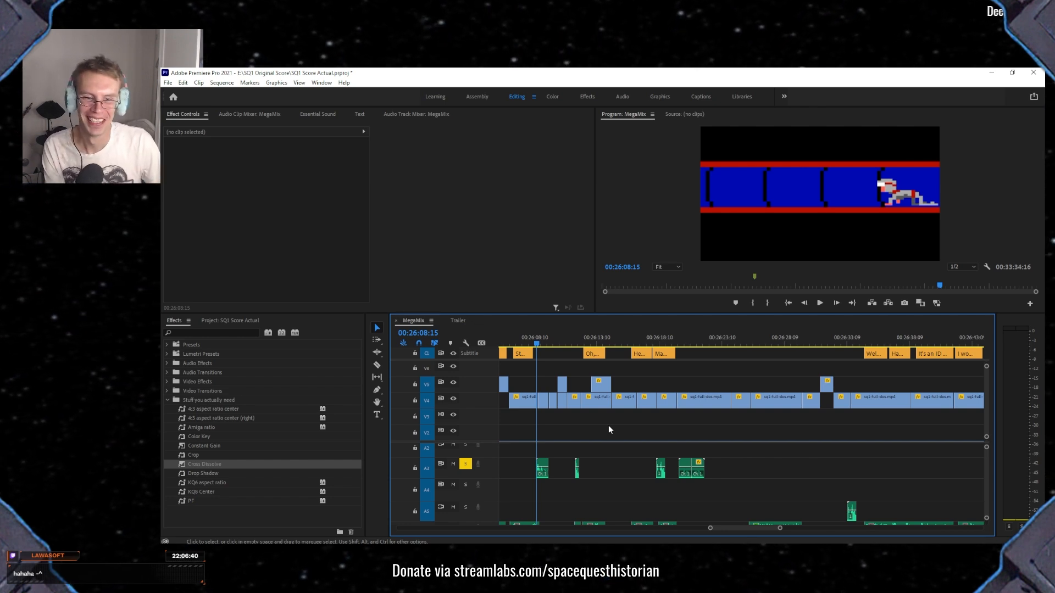
key(space)
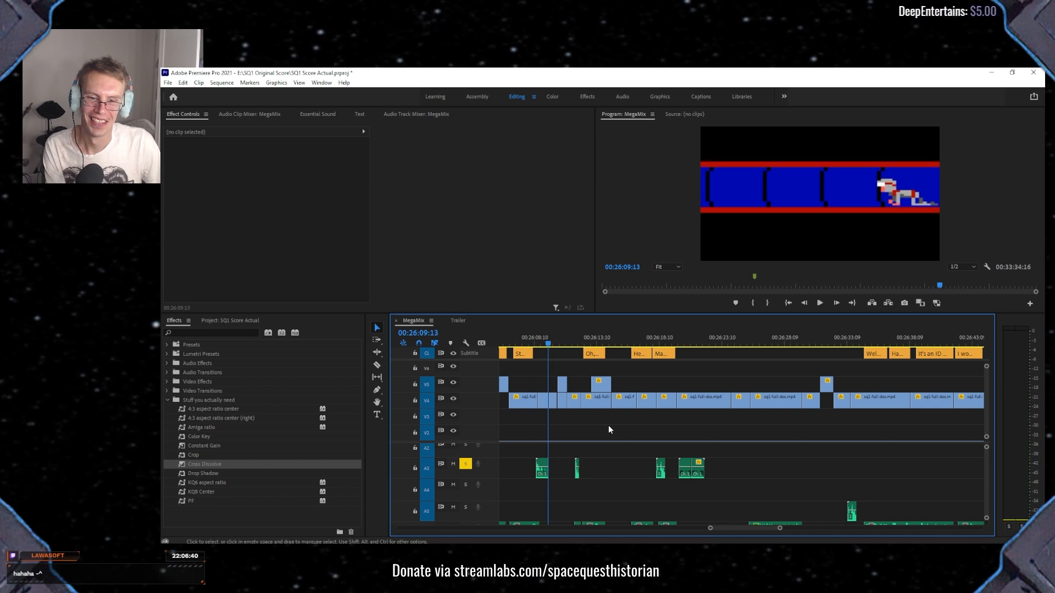
Switch the solo from audio track A3 to A5 and place the playhead at 00:26:33:07, before the A5 sound clip.
scroll(608, 431, down, 2)
scroll(615, 434, down, 2)
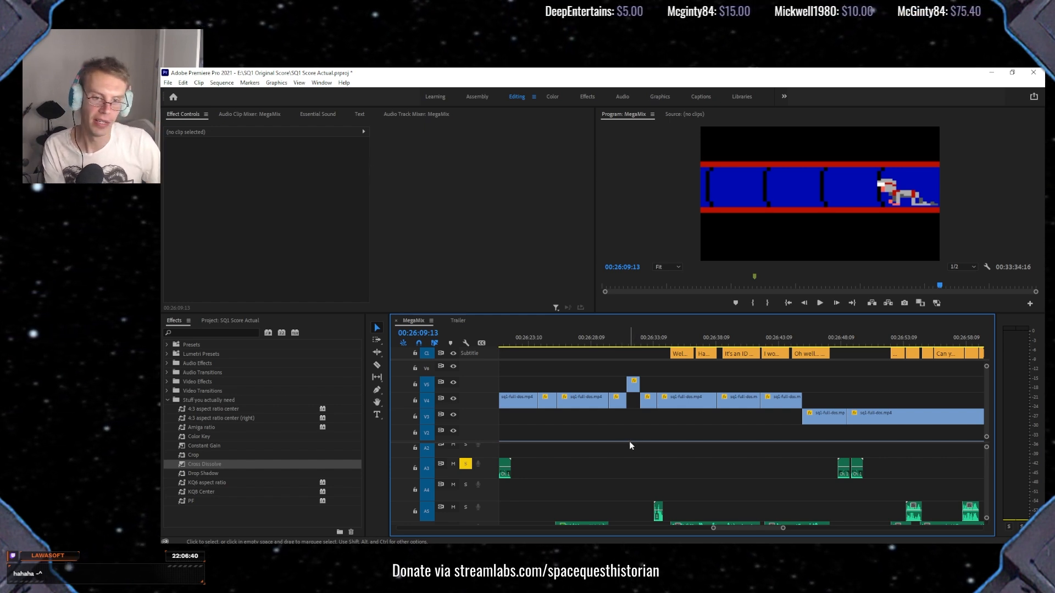
scroll(629, 441, up, 2)
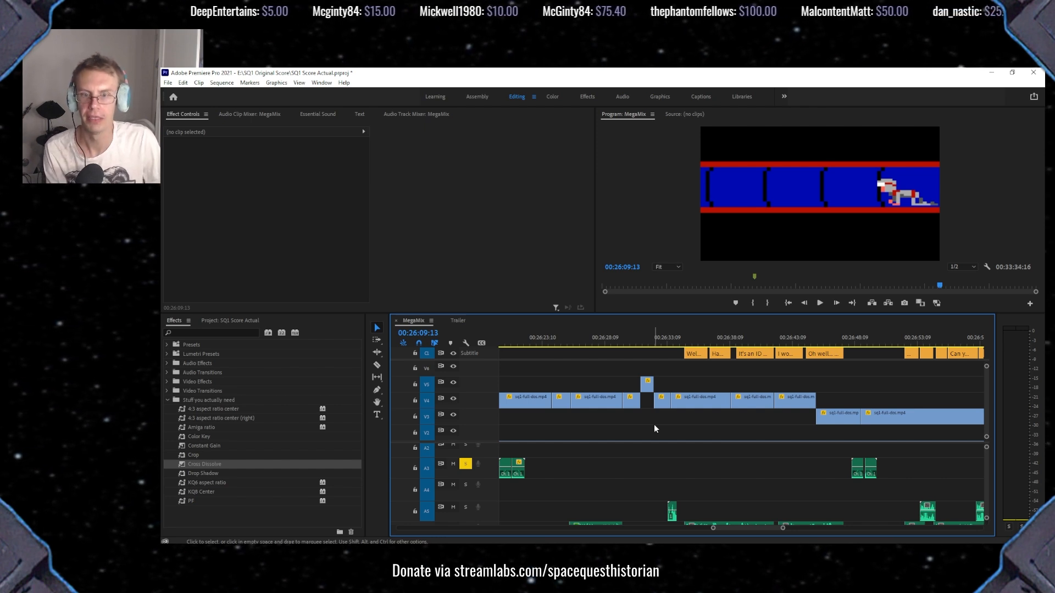
scroll(618, 461, up, 2)
scroll(618, 460, up, 5)
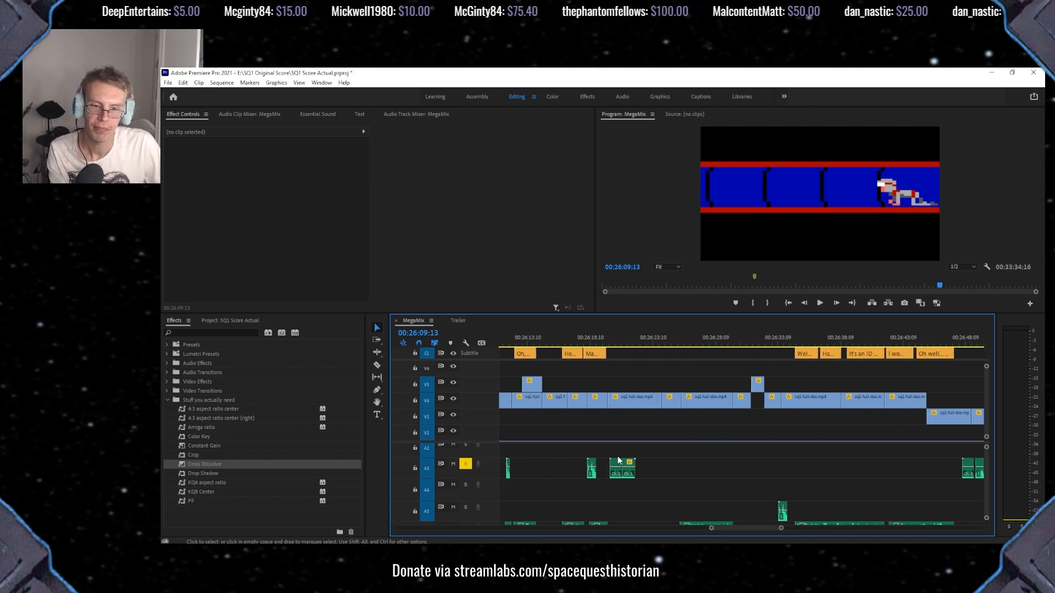
scroll(619, 460, down, 9)
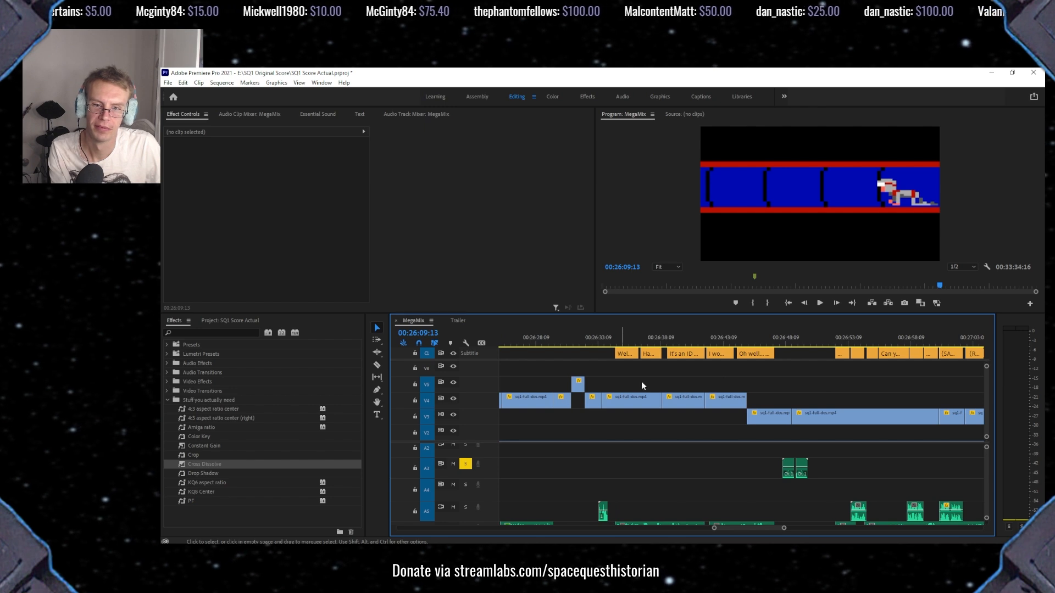
click(600, 343)
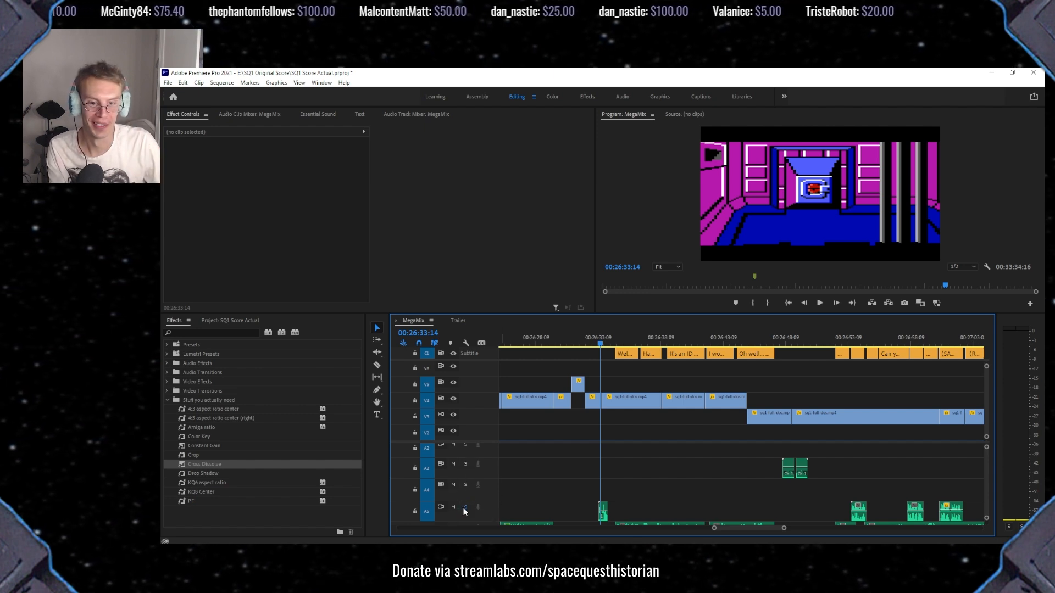
scroll(462, 487, down, 3)
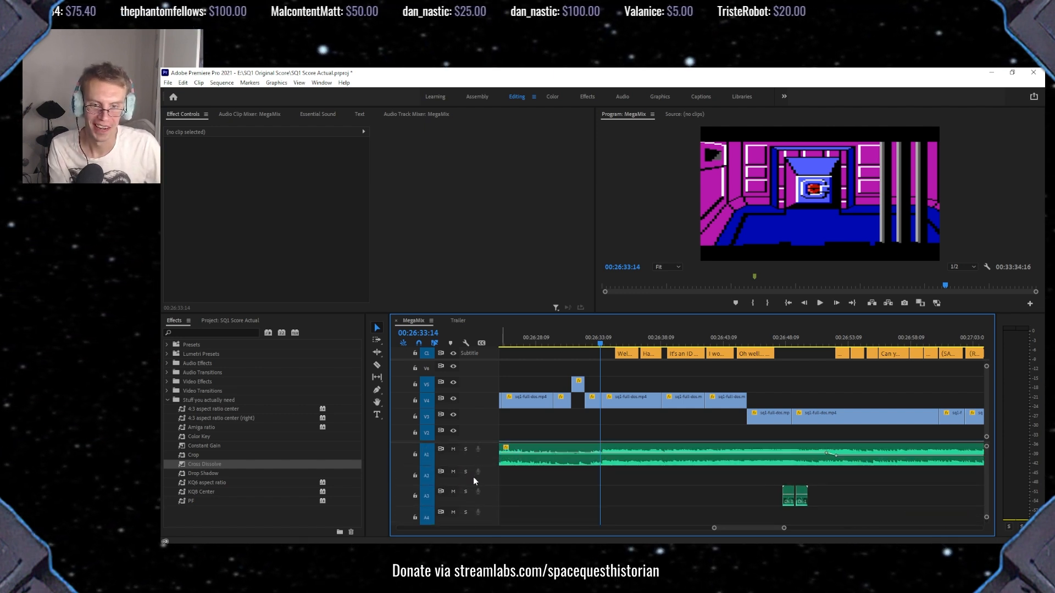
scroll(472, 484, up, 2)
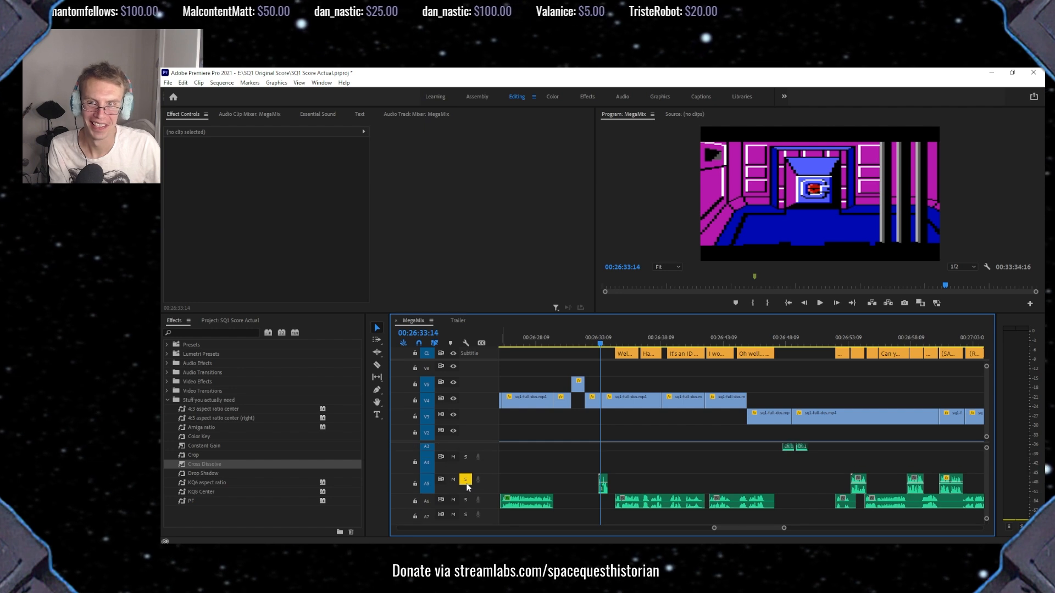
drag(600, 344, 596, 345)
Solo audio track A6 instead of A5 and play its clip from 00:26:25:16 to 00:26:29:22.
scroll(585, 485, up, 5)
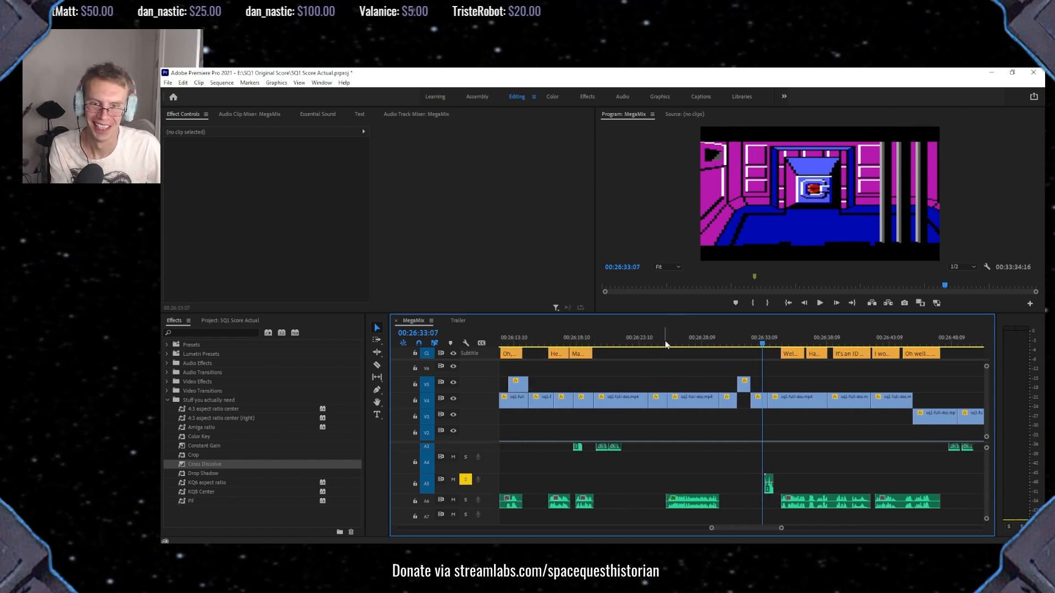
click(670, 345)
drag(671, 344, 668, 345)
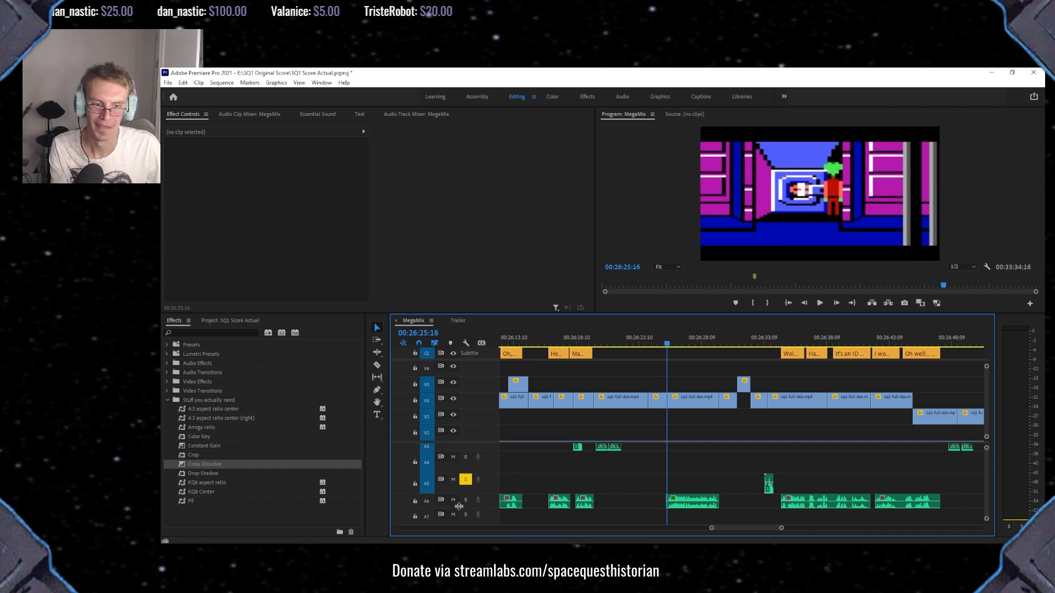
click(464, 484)
click(464, 497)
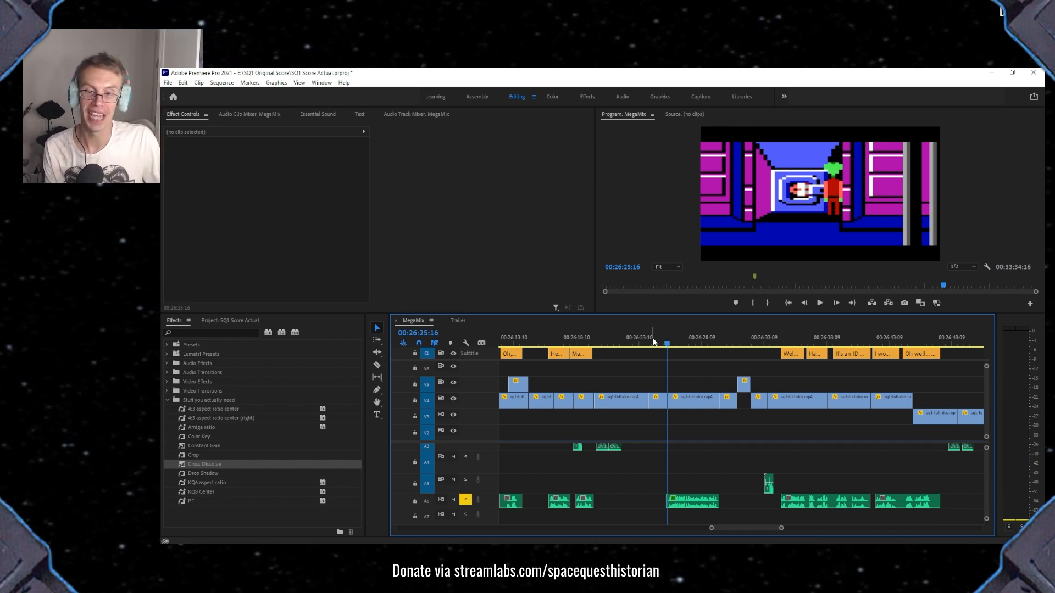
key(space)
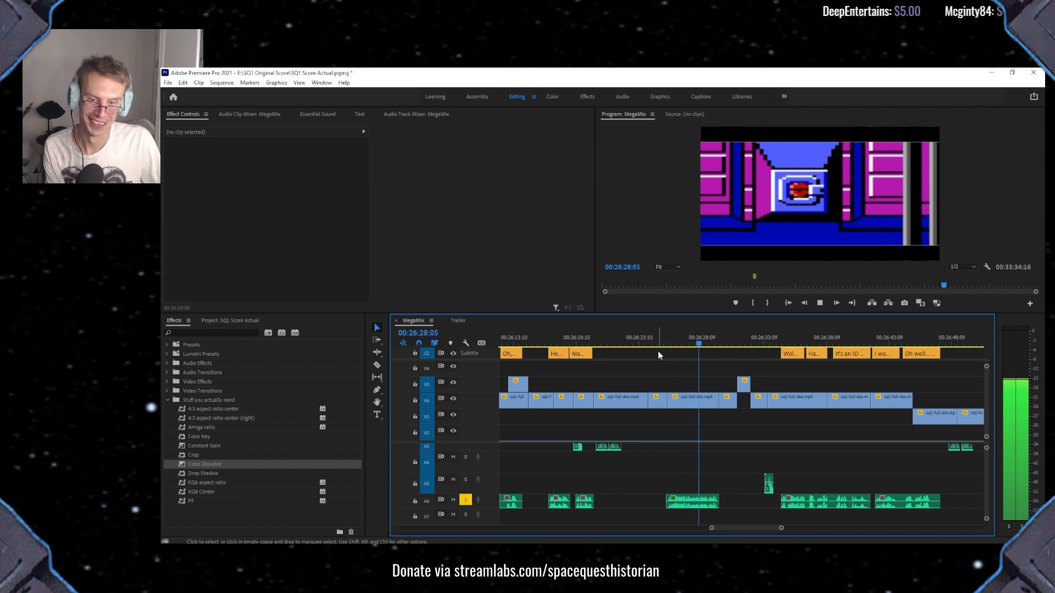
key(space)
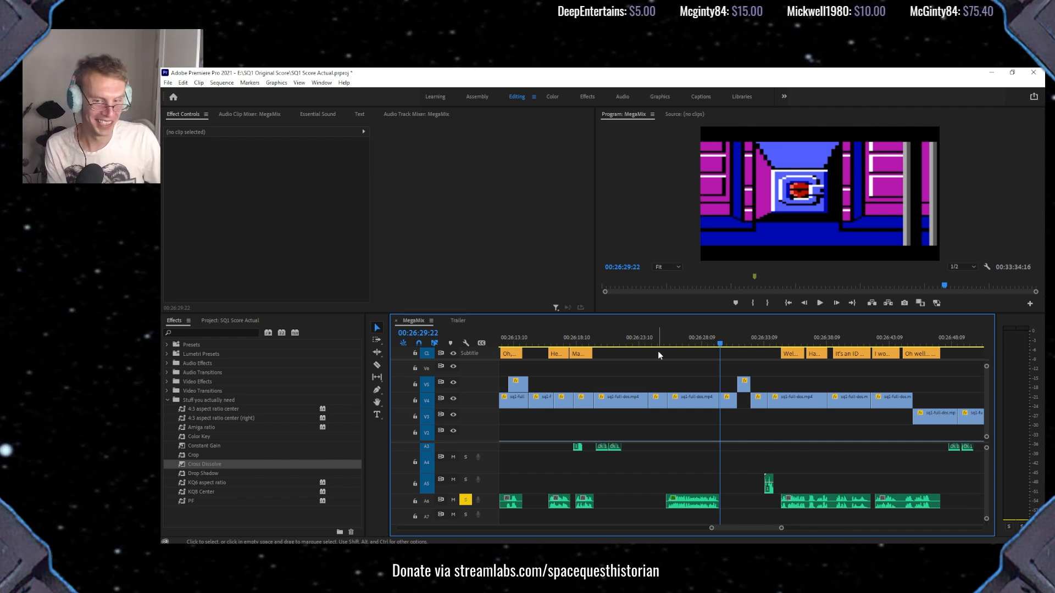
Replay the same A6 clip in the purple corridor scene from its start, stopping at 00:26:29:22.
scroll(660, 372, right, 6)
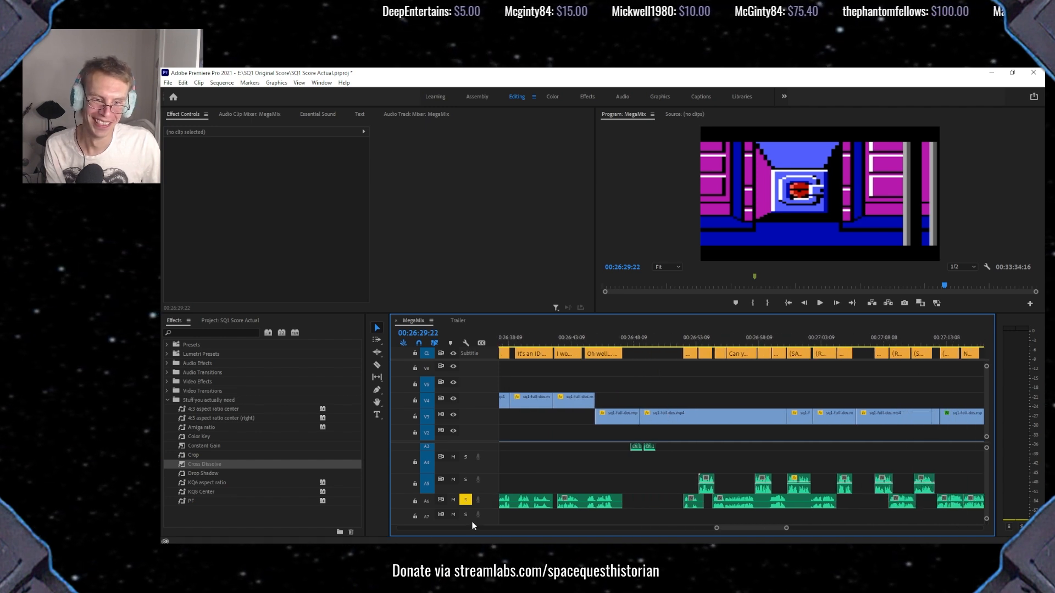
scroll(622, 483, left, 5)
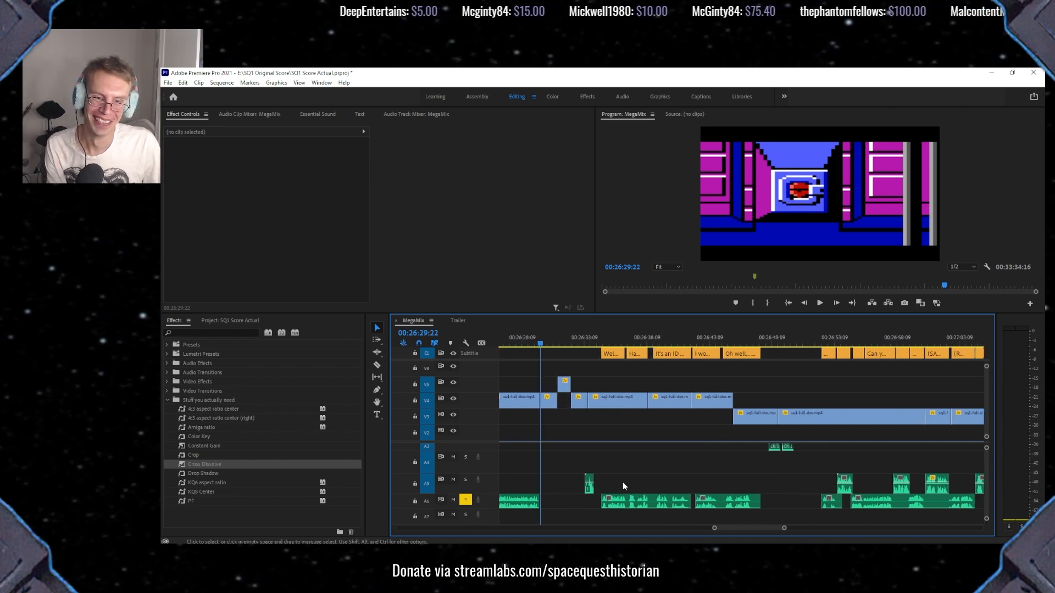
click(611, 343)
key(space)
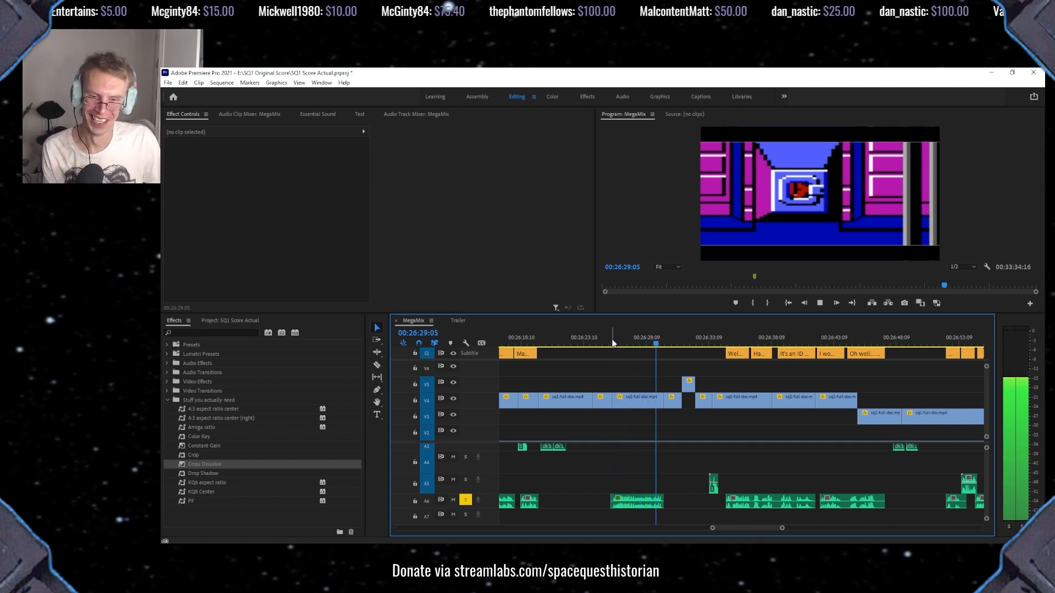
key(space)
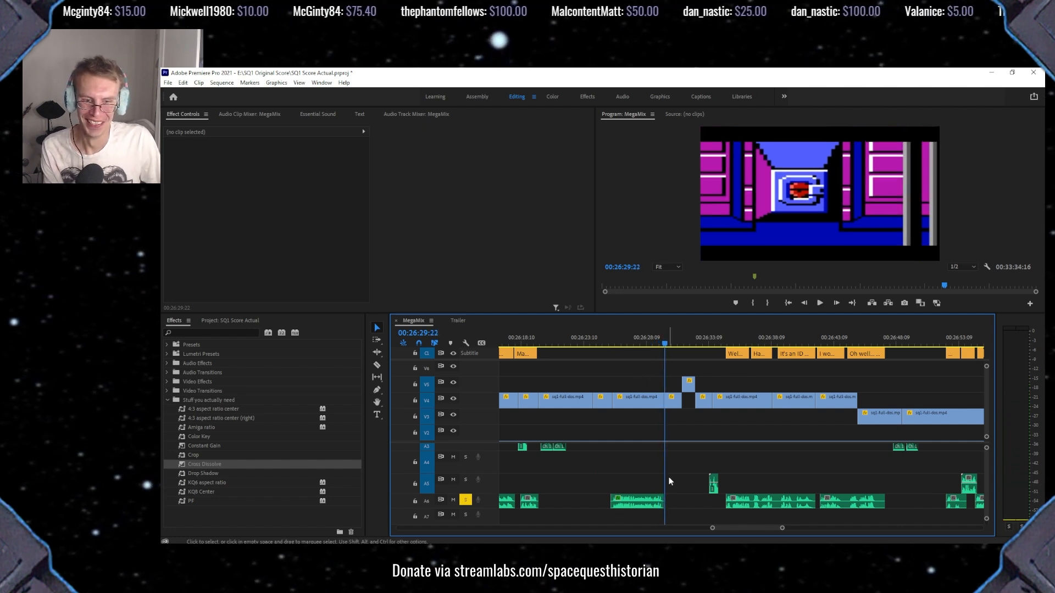
Switch the solo from A6 to A5 and play the Sarien guard conversation from 00:26:52:10 to 00:26:54:22.
scroll(668, 477, down, 4)
click(461, 501)
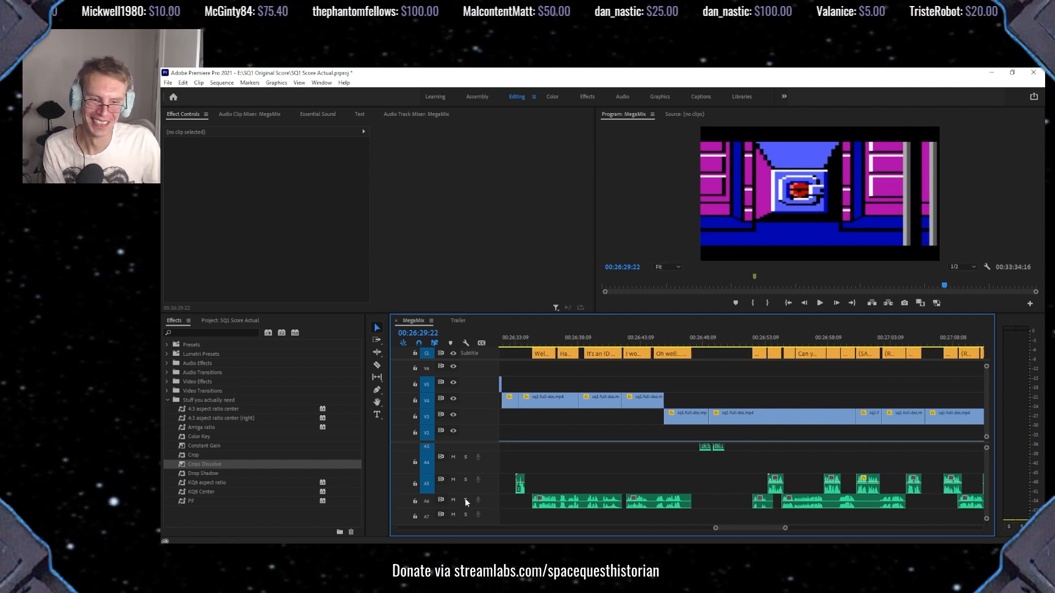
scroll(638, 438, down, 4)
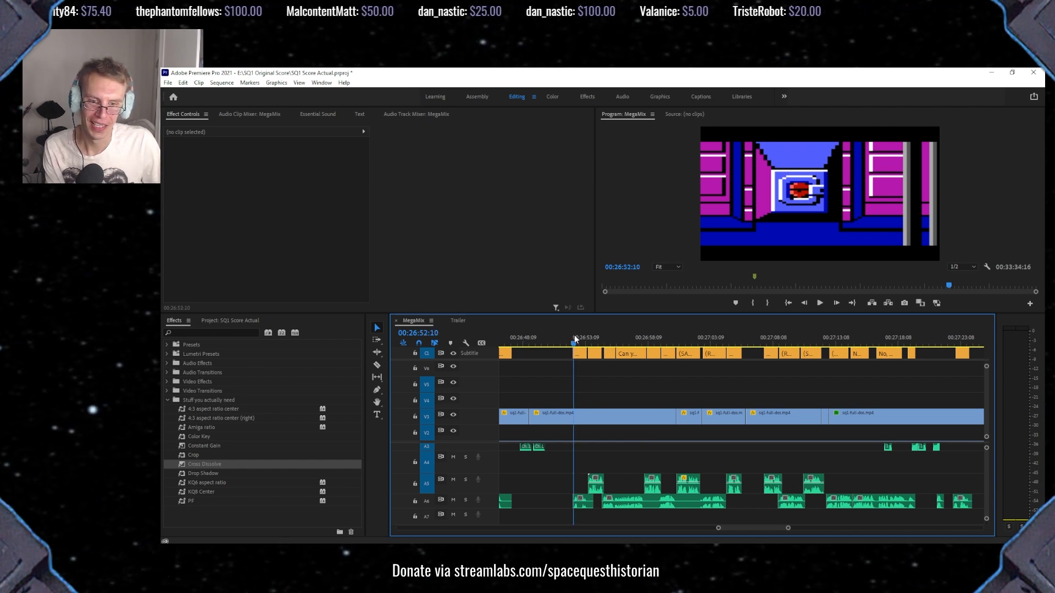
click(466, 501)
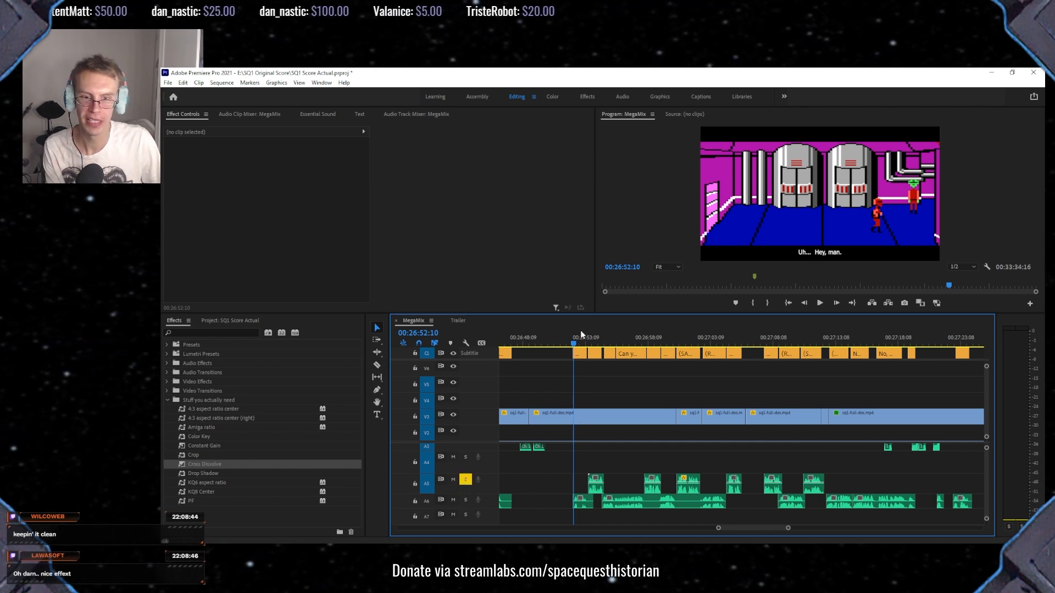
key(space)
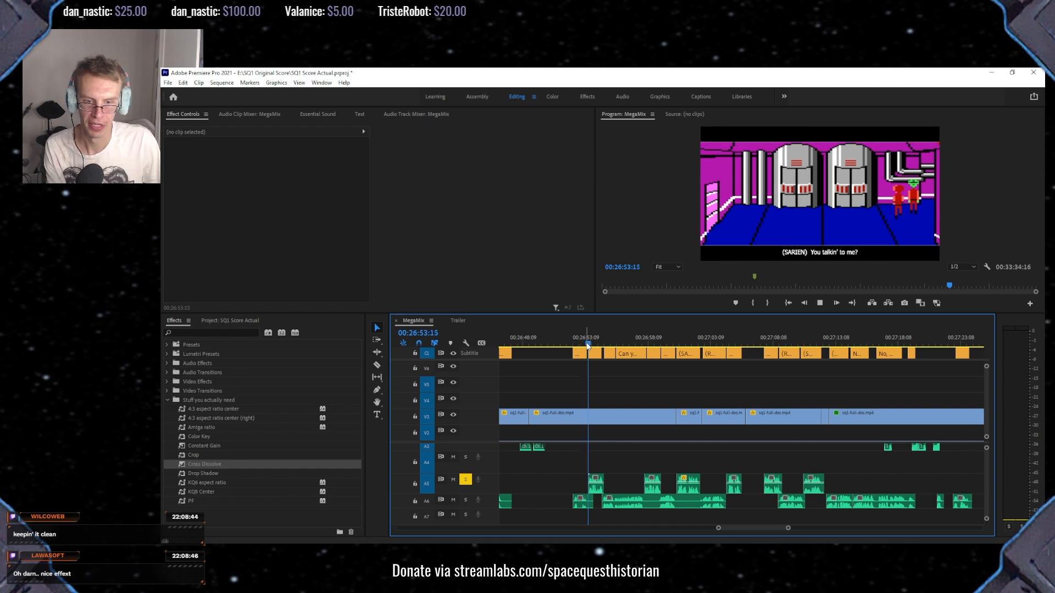
key(space)
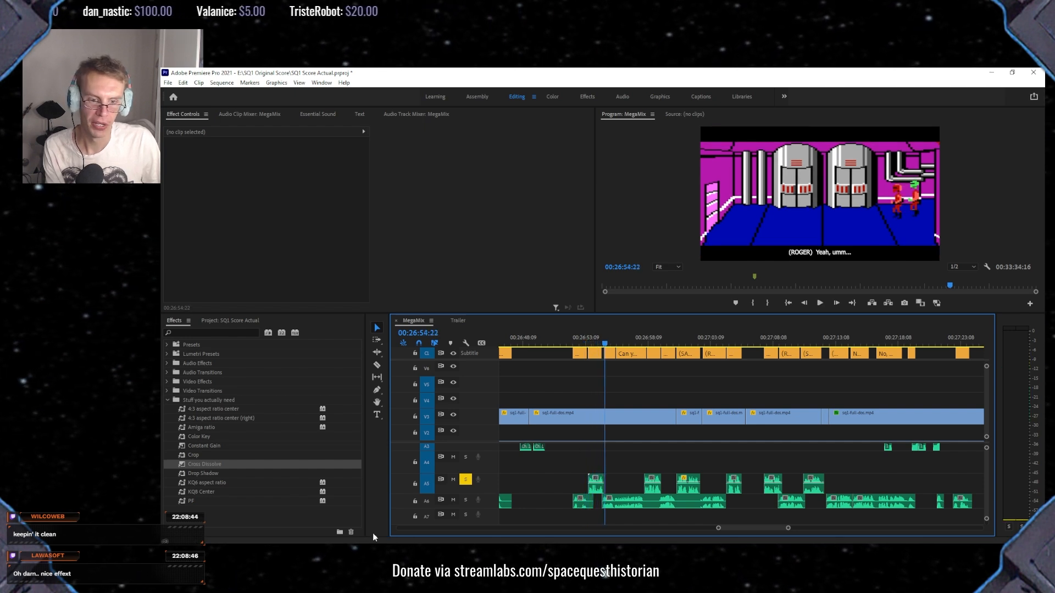
Switch to File Explorer and open the Sarien guards folder inside the project's "- Voices" folder.
key(alt+Tab)
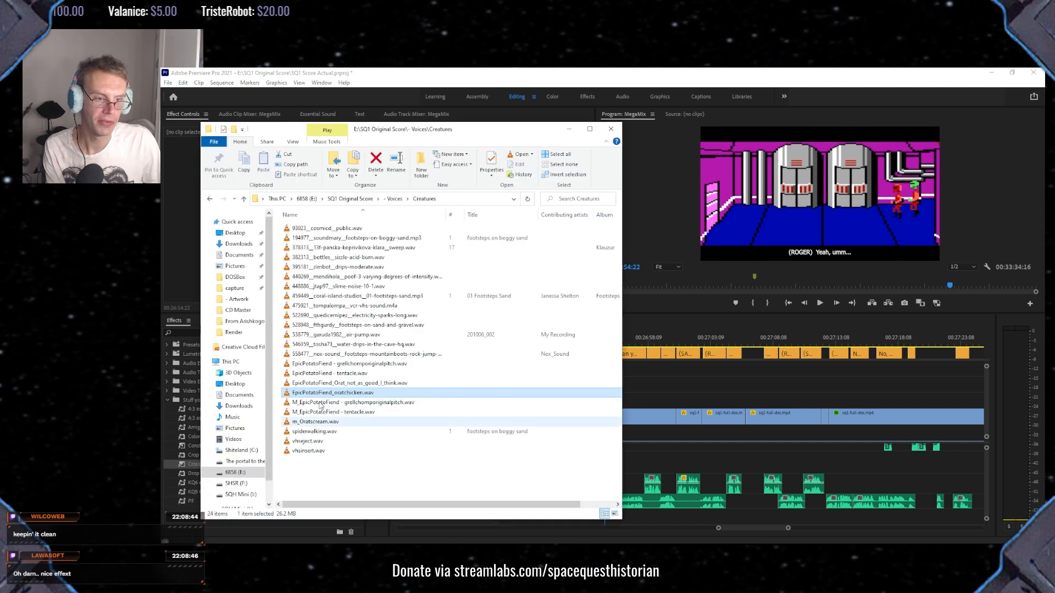
click(393, 199)
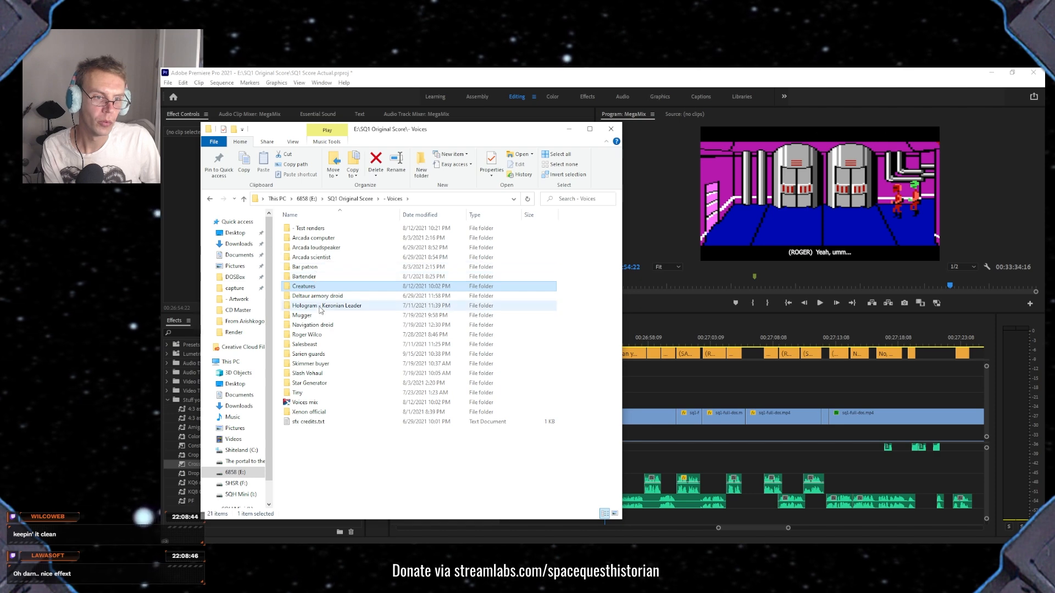
double_click(308, 354)
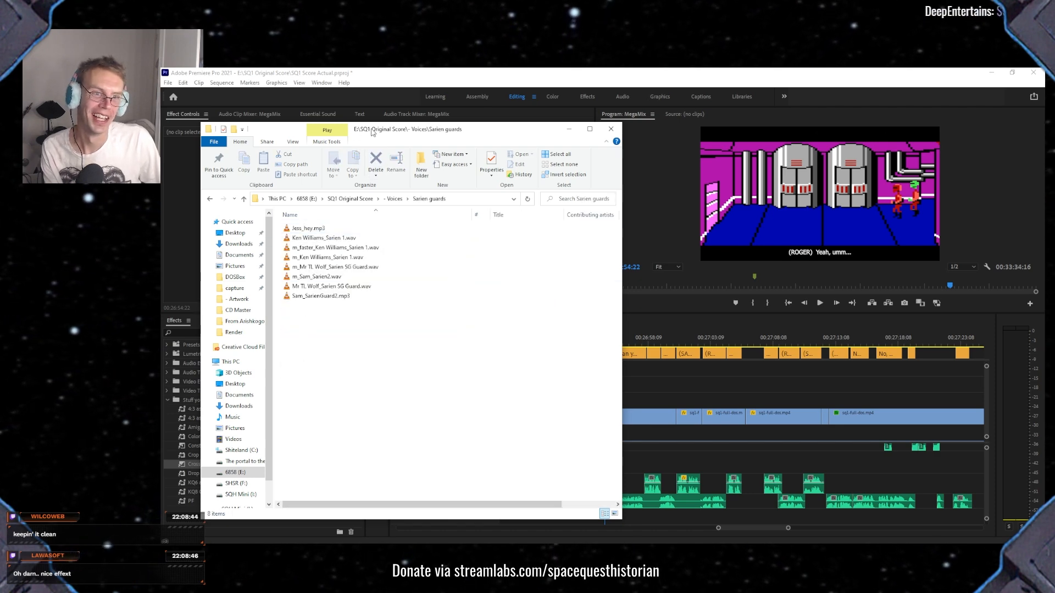
Place m_Ken Williams_Sarien 1.wav from the Sarien guards folder on audio track A4, starting at the guard's "You talkin' to me?" line.
drag(372, 131, 264, 120)
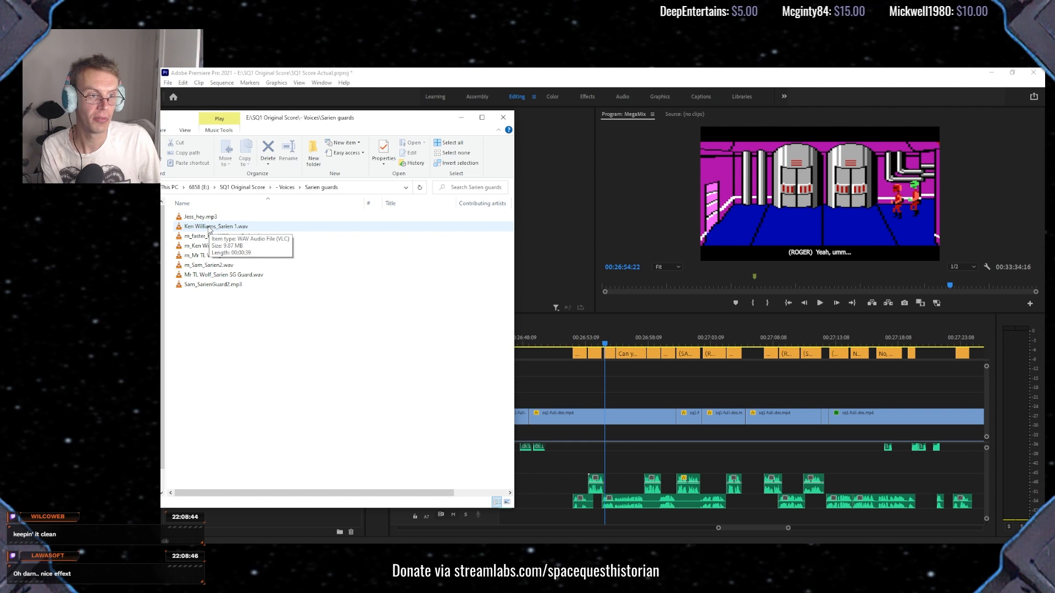
click(208, 228)
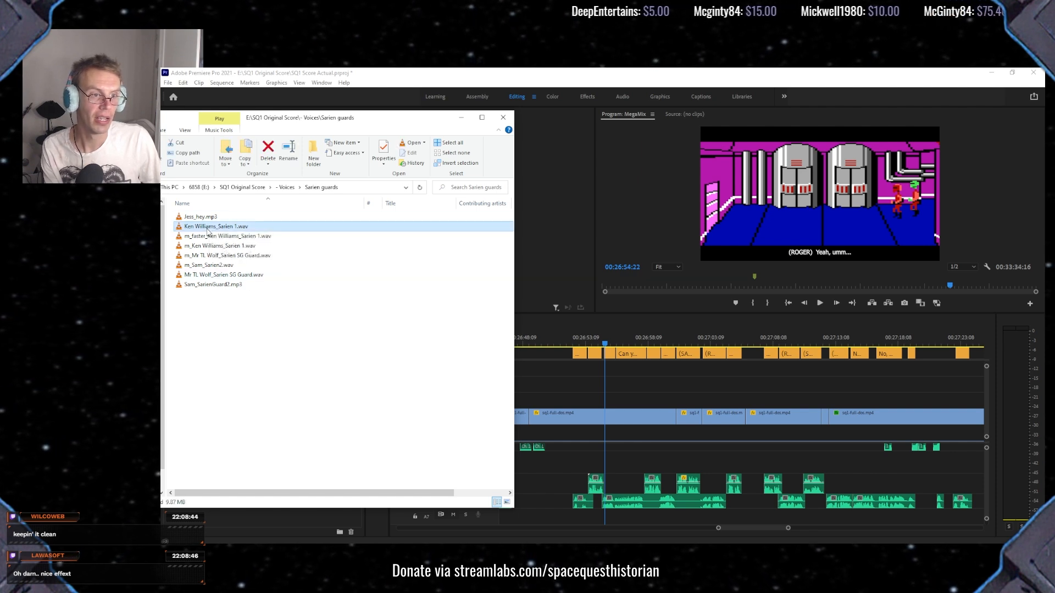
drag(209, 245, 589, 470)
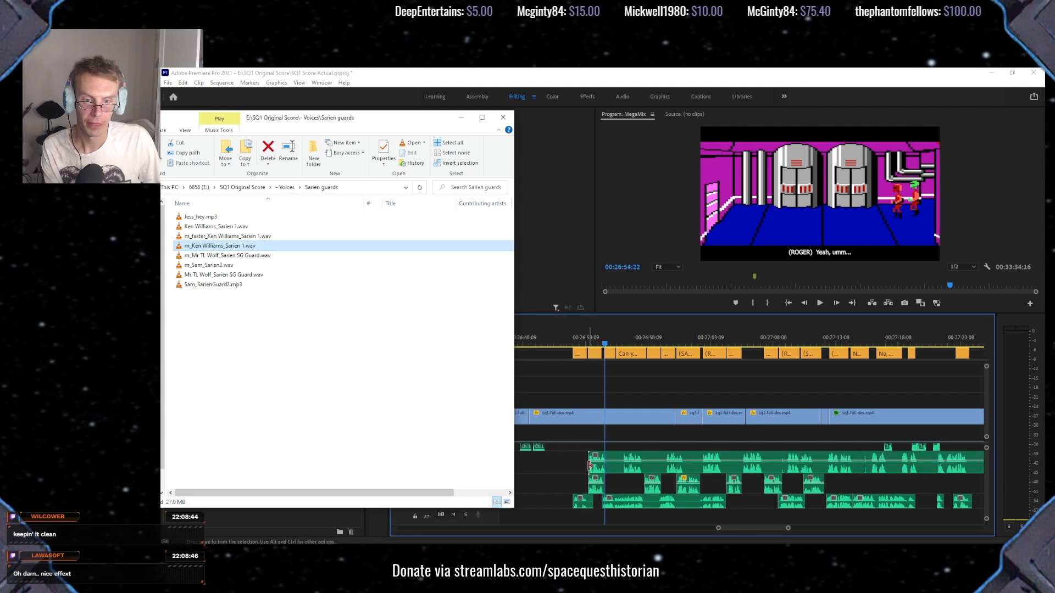
click(616, 490)
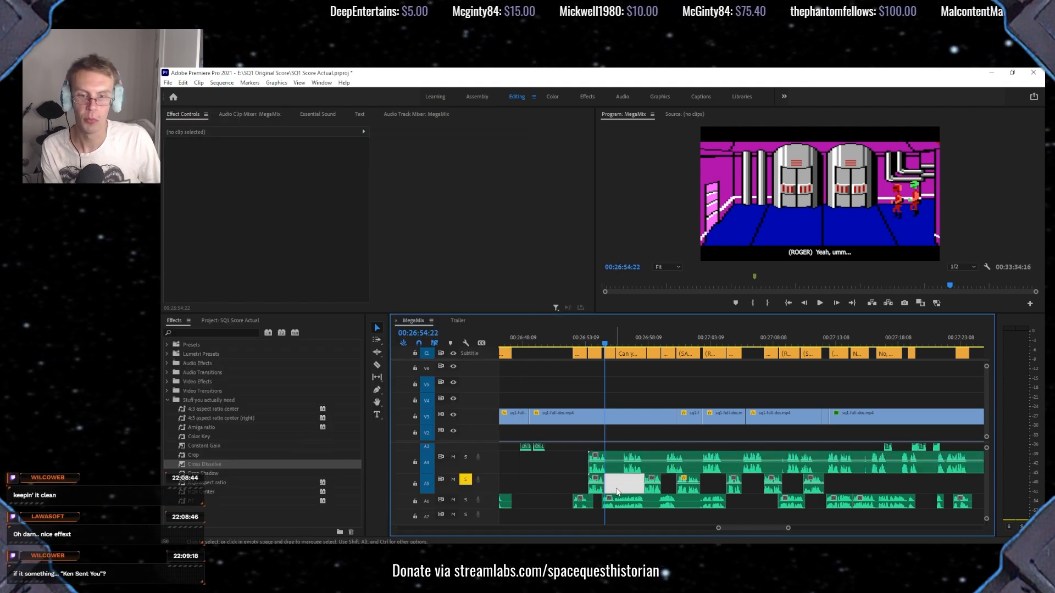
Solo audio track A4 and play the placed recording from 00:26:53:18.
click(465, 457)
scroll(646, 466, down, 2)
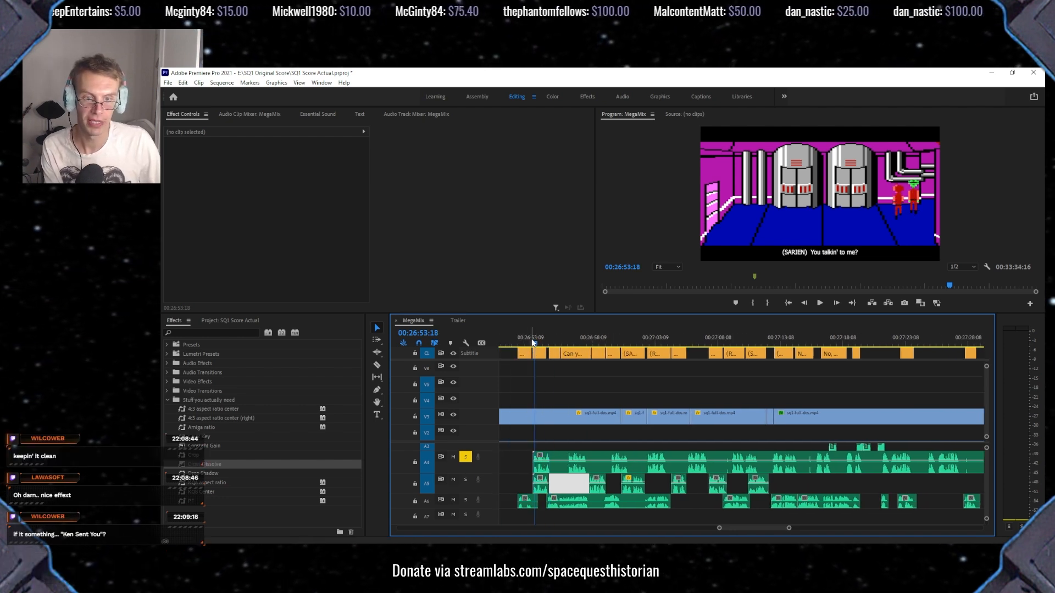
key(space)
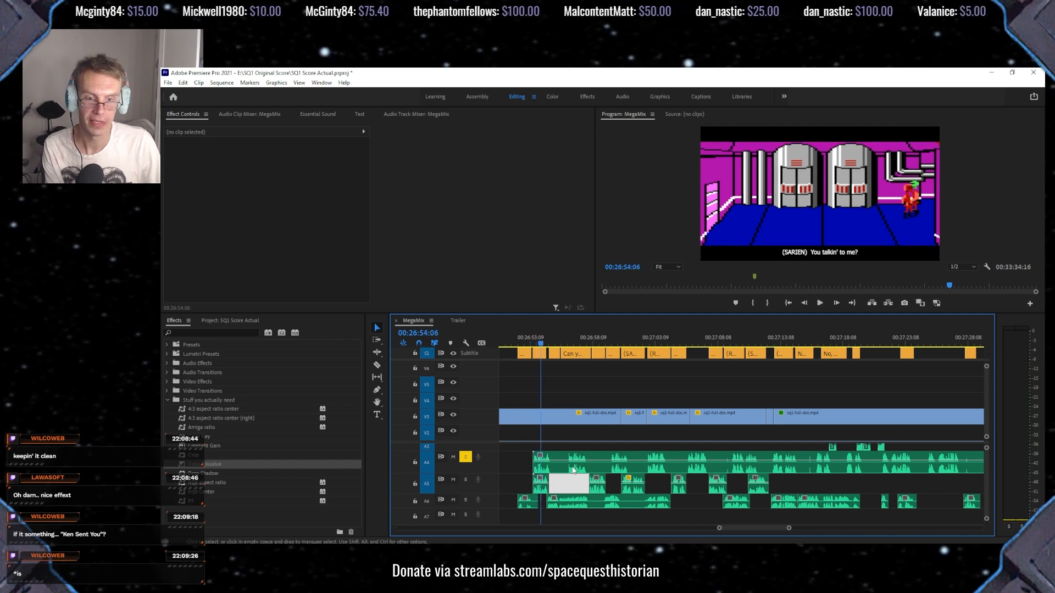
Replace the clip on A4 with Ken Williams_Sarien 1.wav, starting at the guard's "You talkin' to me?" line.
click(562, 470)
key(Delete)
key(alt+Tab)
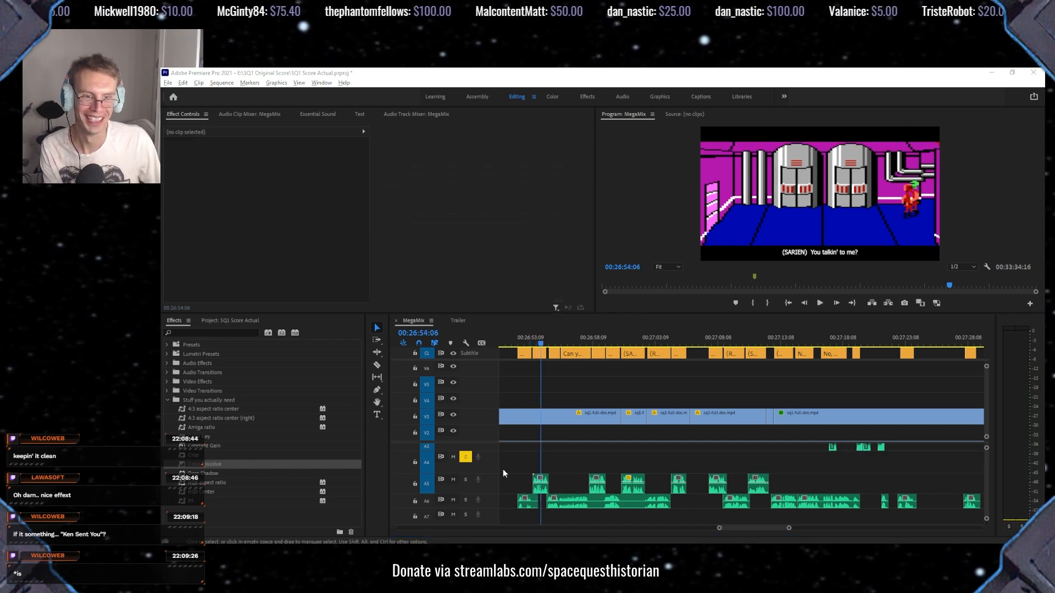
drag(214, 226, 533, 460)
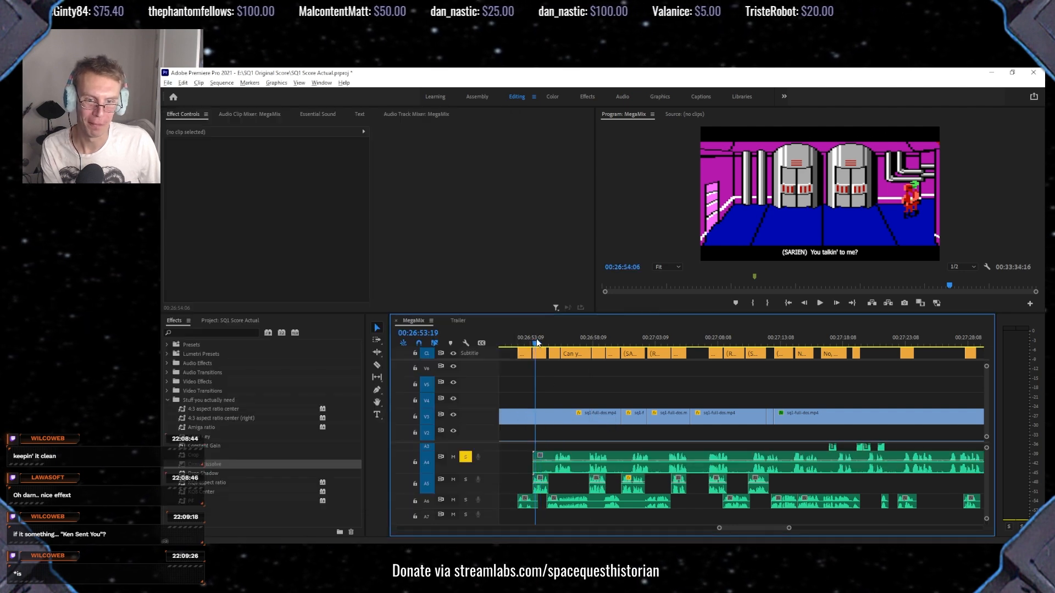
Listen to the recording on soloed track A4 from 00:26:53:19 to about 00:27:29.
key(space)
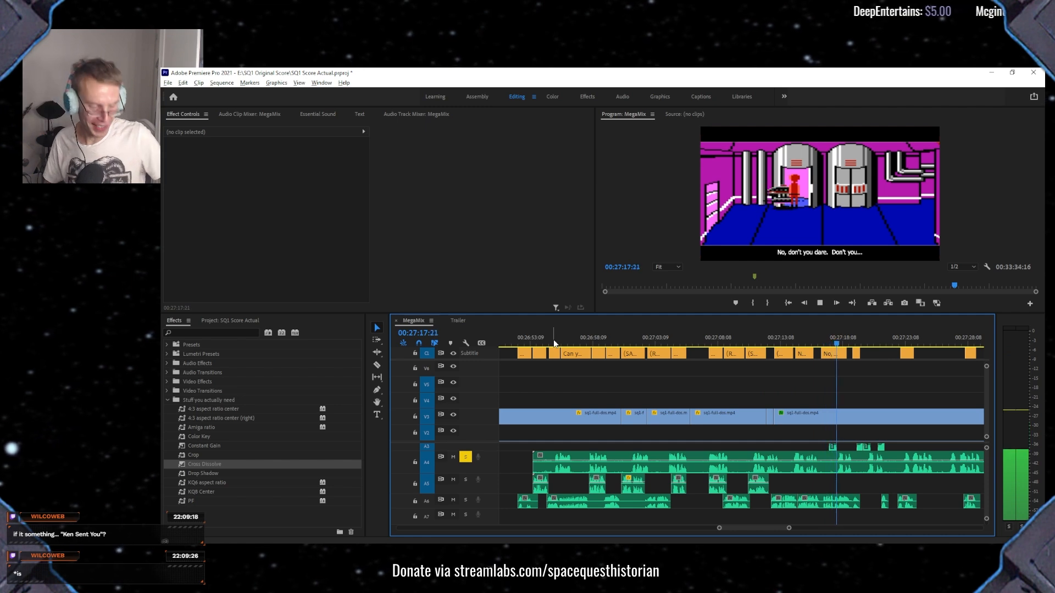
key(space)
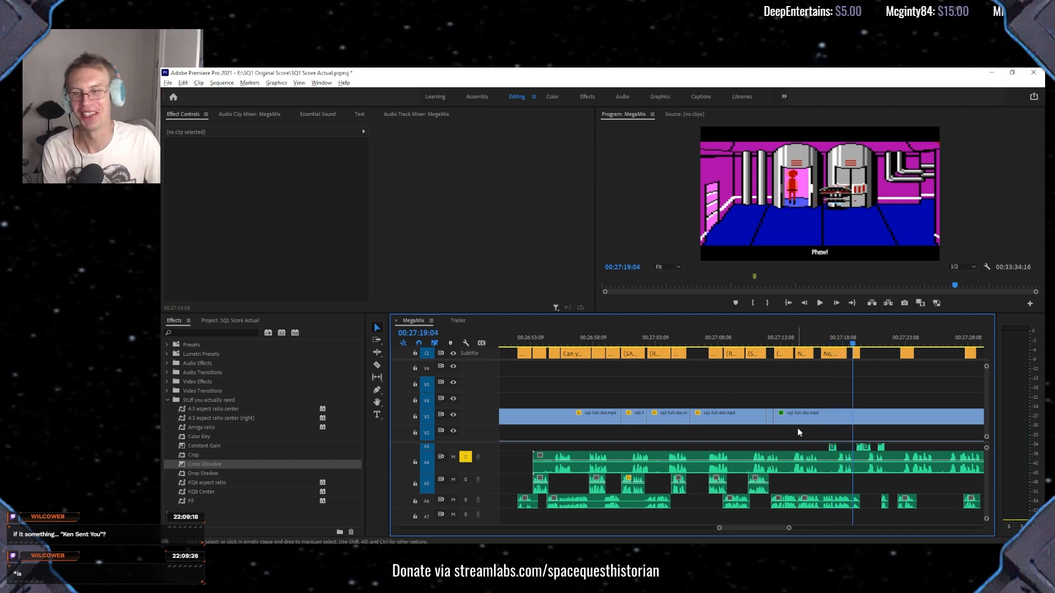
key(space)
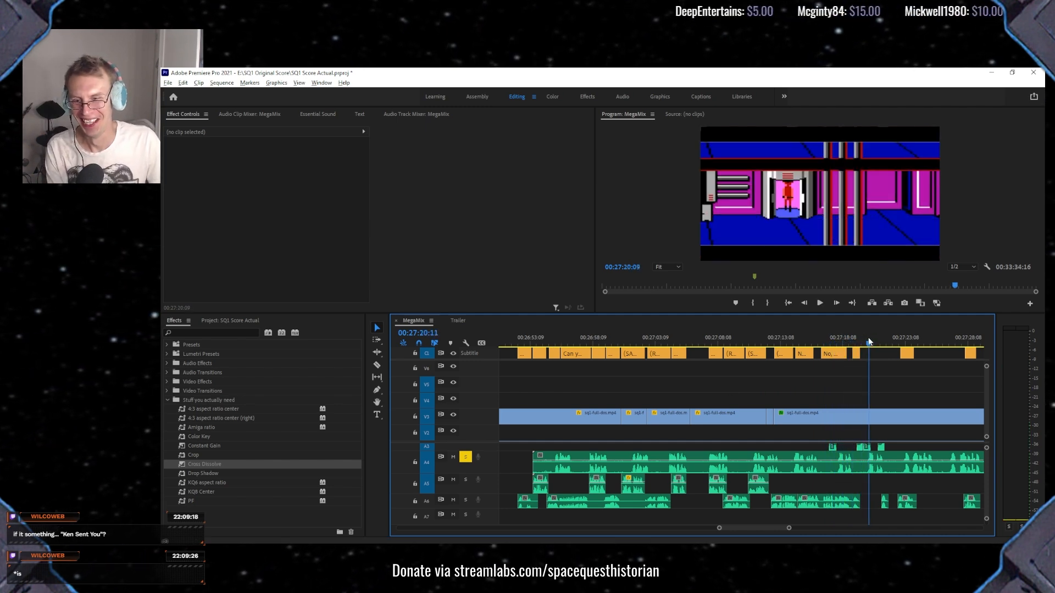
key(space)
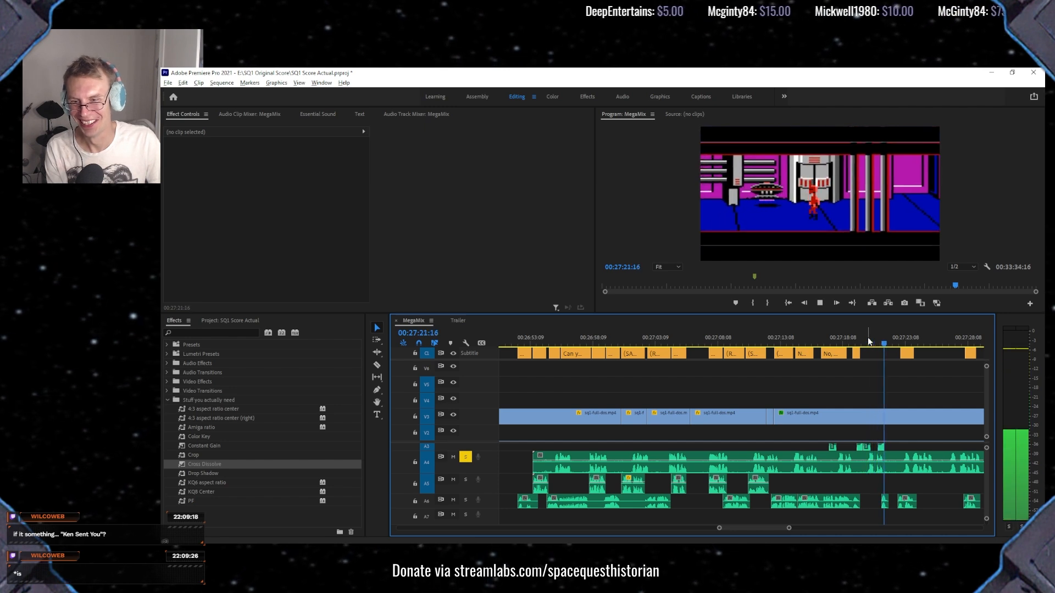
key(space)
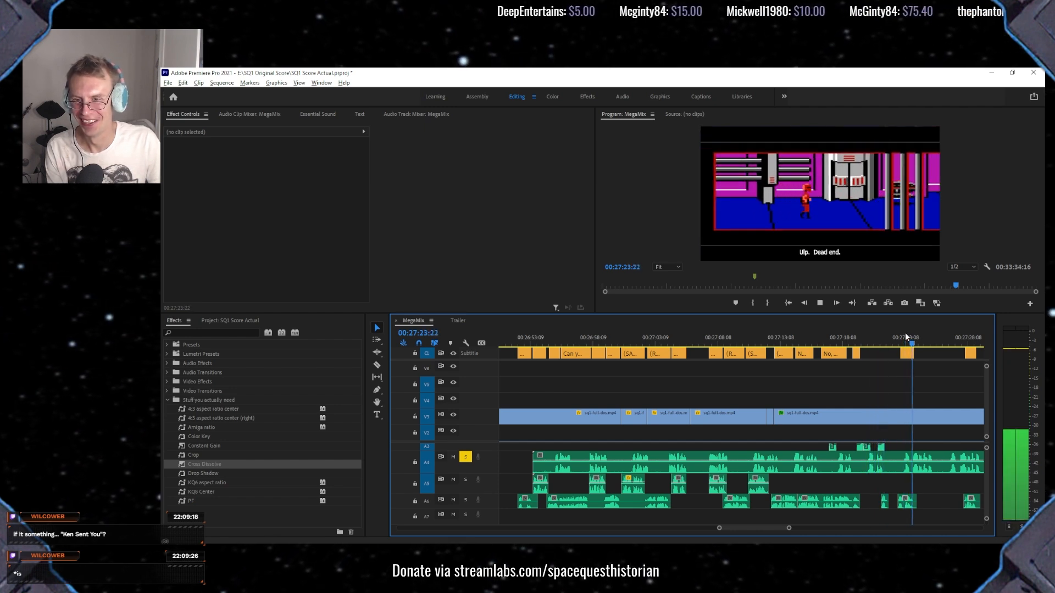
scroll(897, 465, down, 3)
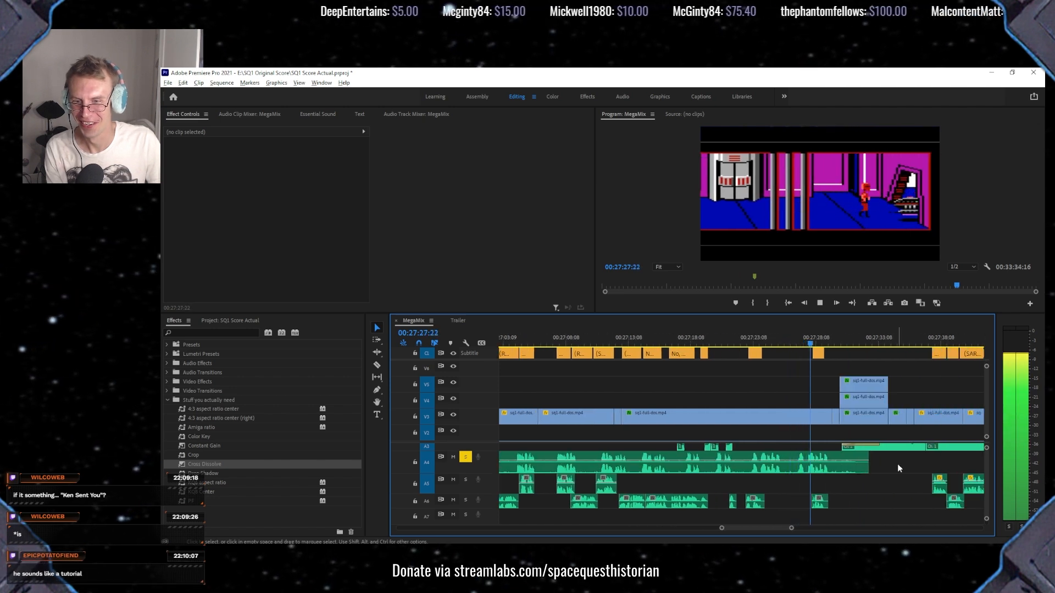
key(space)
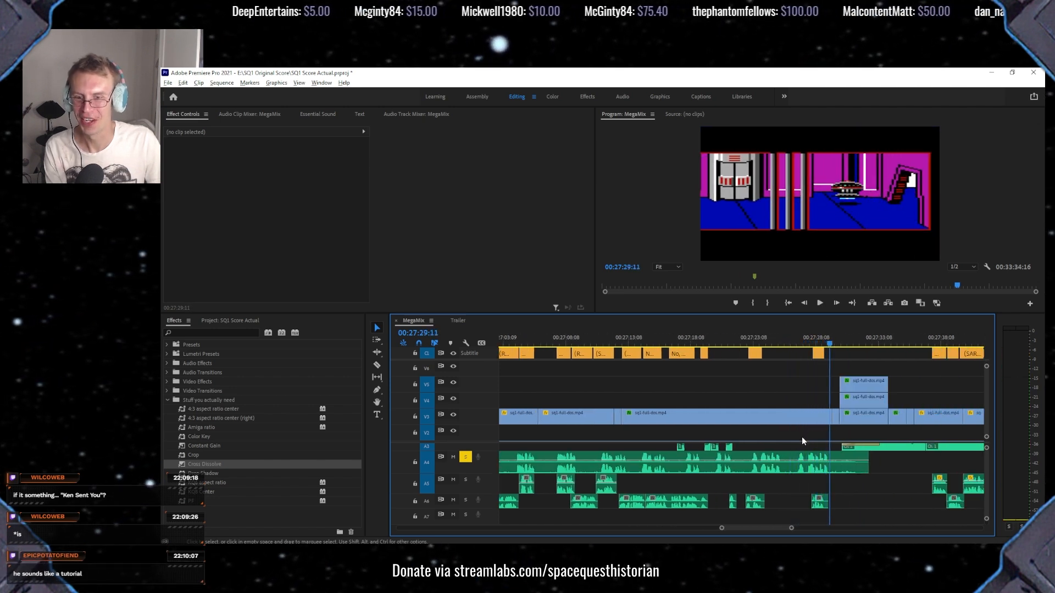
Replay the recording on A4 from the "Ulp. Dead end." subtitle at about 00:27:23.
mouse_move(799, 336)
mouse_down()
mouse_move(807, 337)
mouse_move(795, 337)
mouse_up()
click(751, 340)
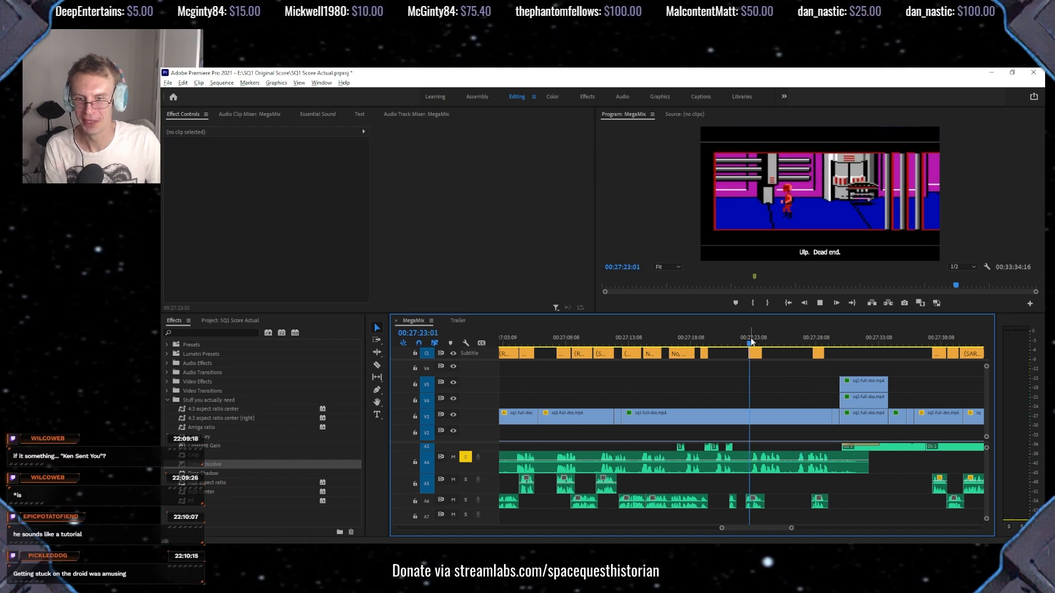
key(space)
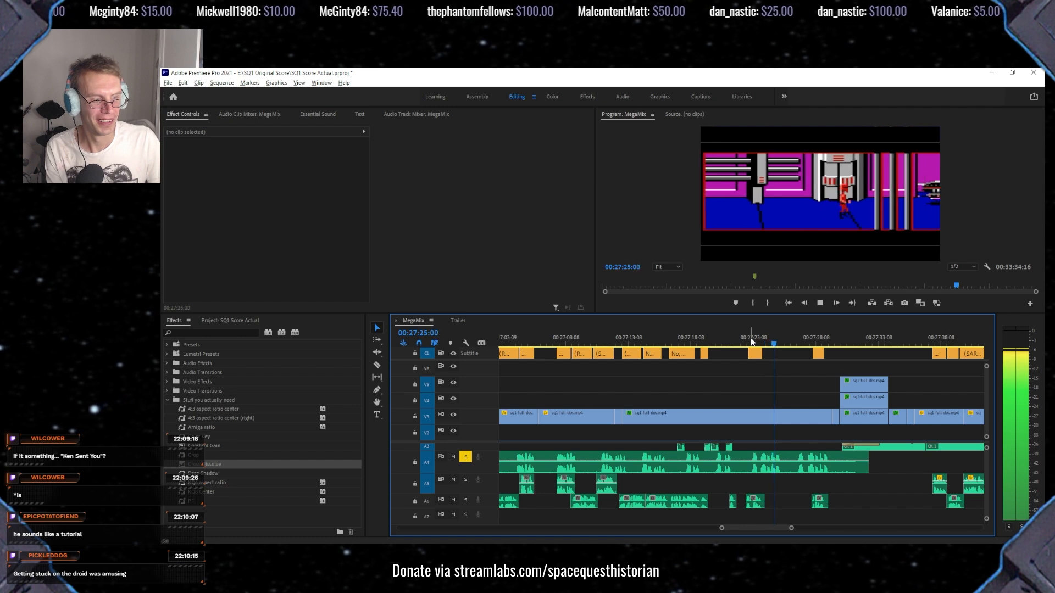
key(space)
Delete the long recording from A4 and switch the solo from track A4 to A5.
click(805, 469)
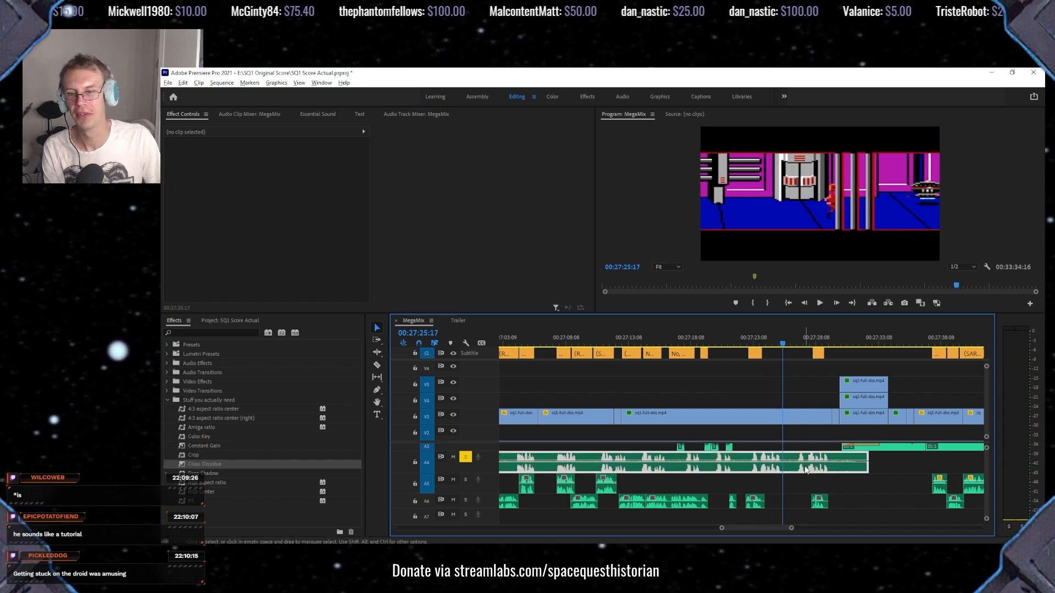
key(Delete)
scroll(591, 484, up, 6)
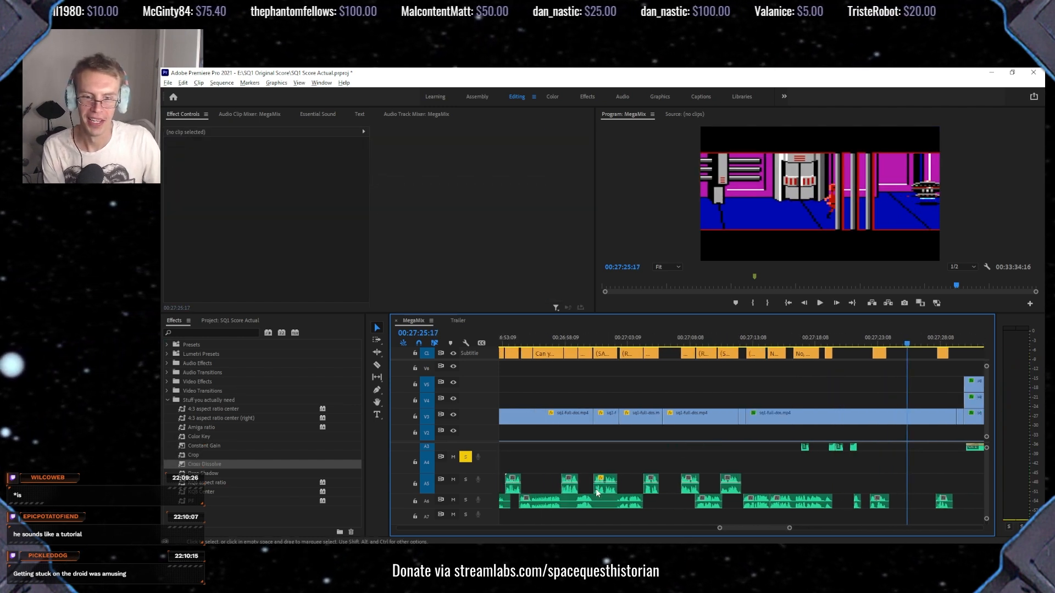
scroll(600, 479, down, 2)
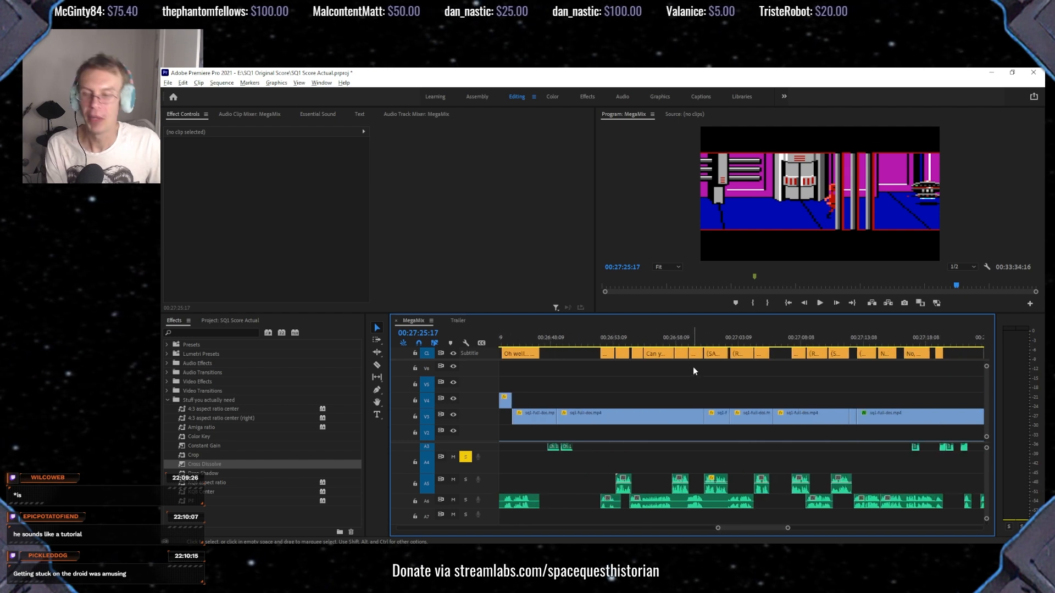
click(466, 457)
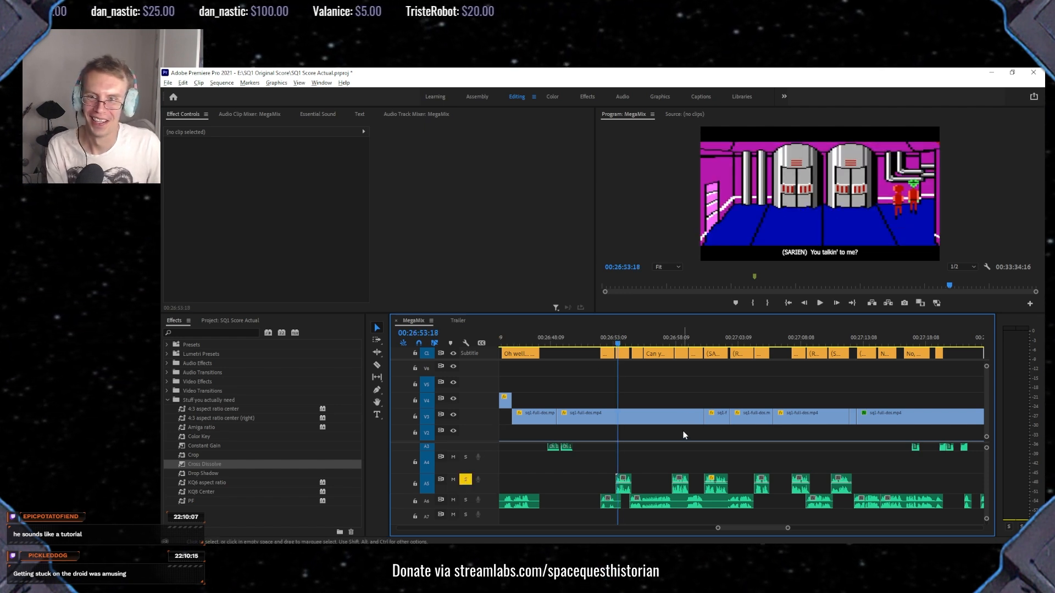
Play the guard voice on soloed track A5 from 00:27:07:11, just before "Where are you off to, Butston?", to about 00:27:12.
scroll(641, 410, down, 4)
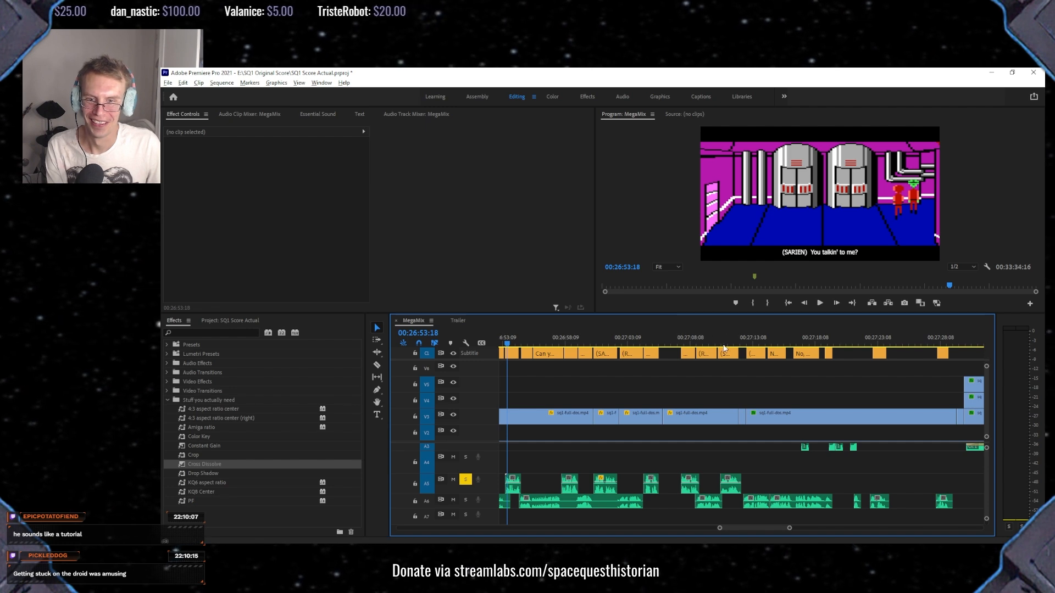
click(685, 339)
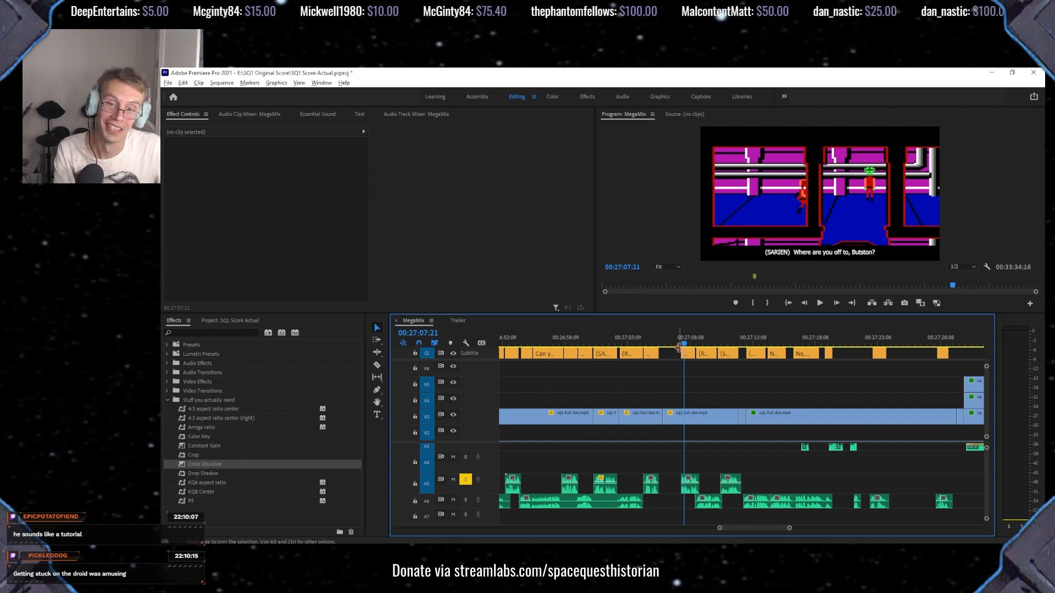
click(679, 343)
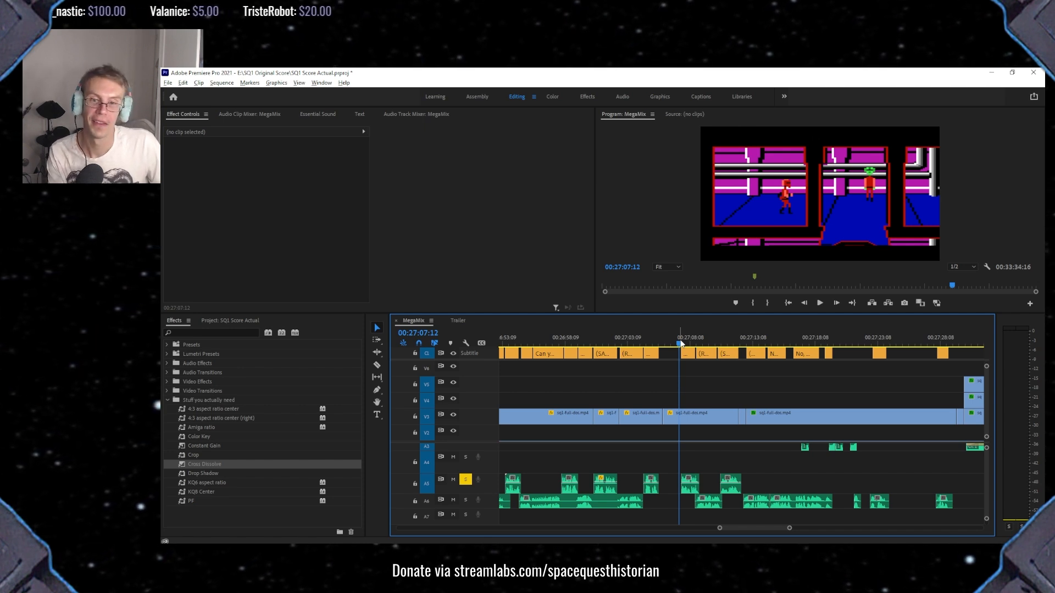
scroll(721, 472, down, 3)
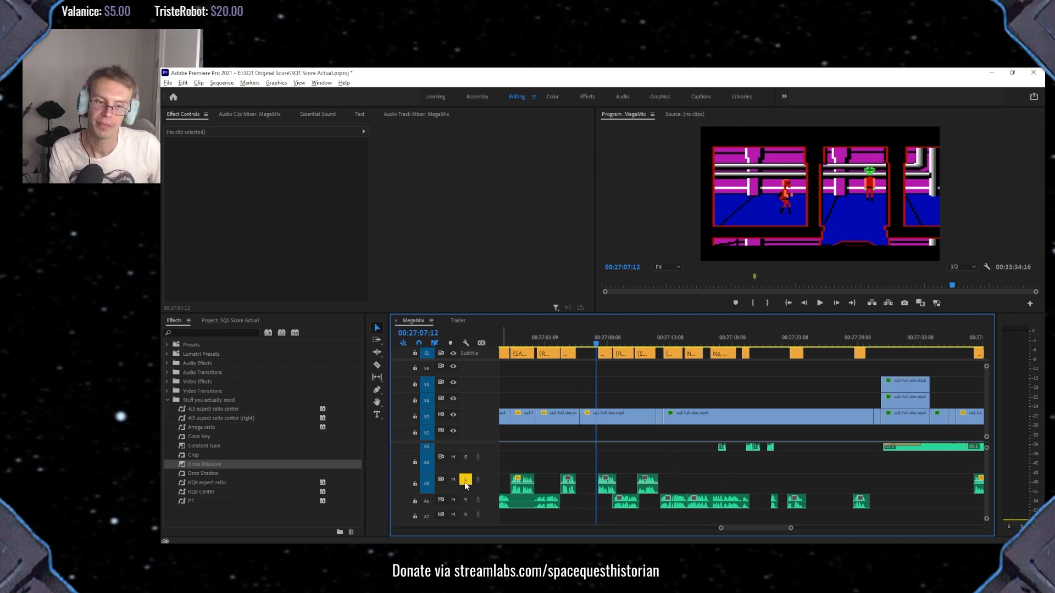
scroll(464, 484, up, 3)
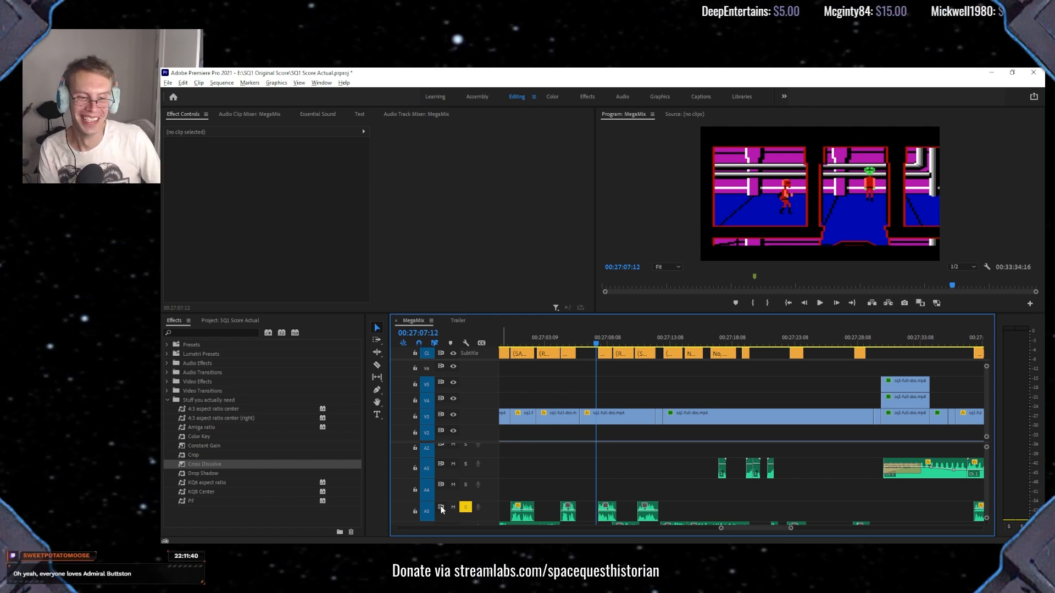
scroll(434, 470, down, 2)
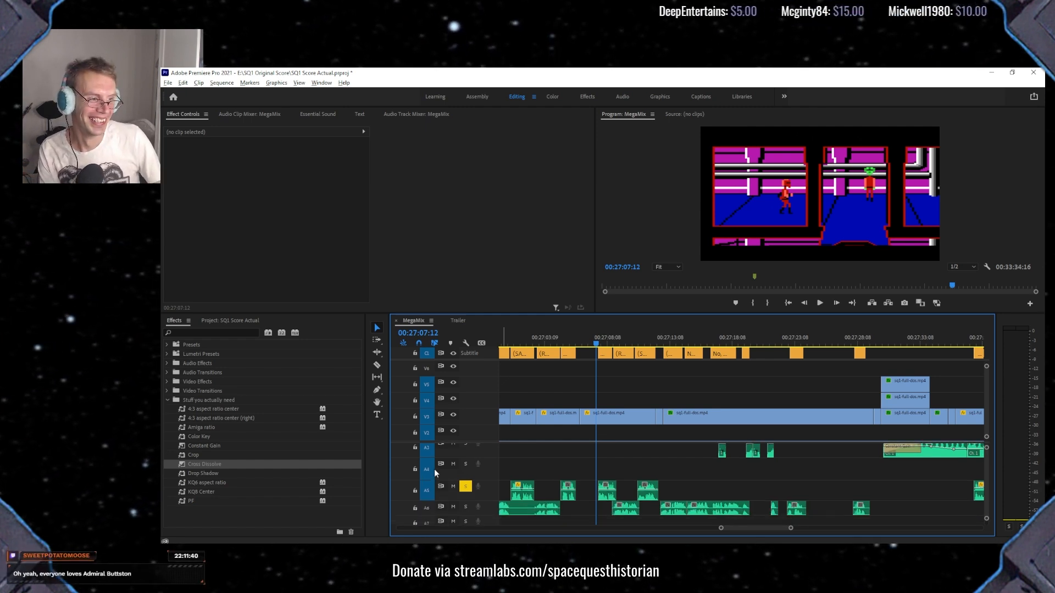
click(596, 342)
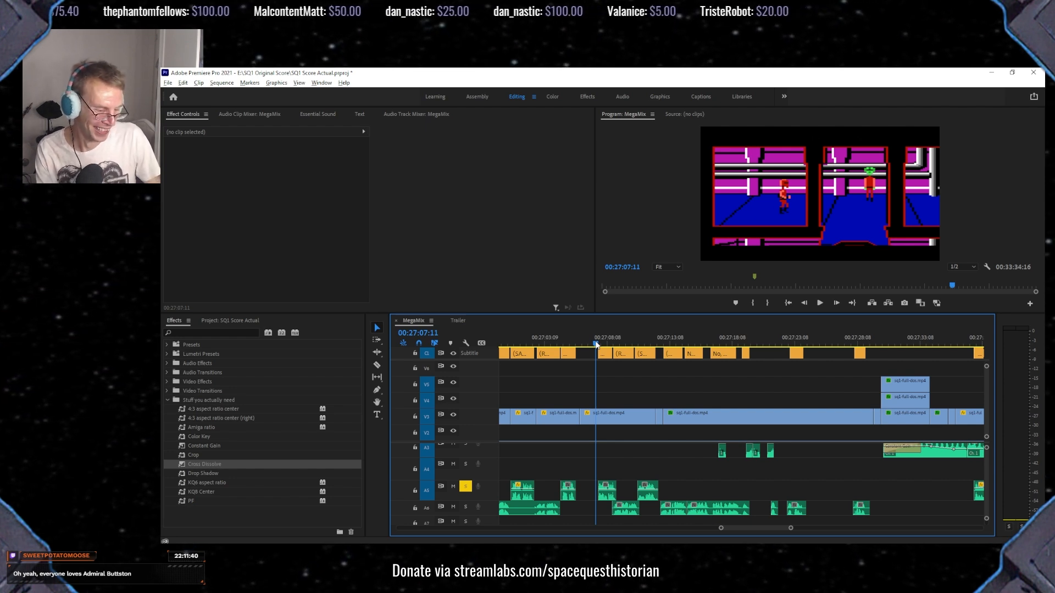
key(space)
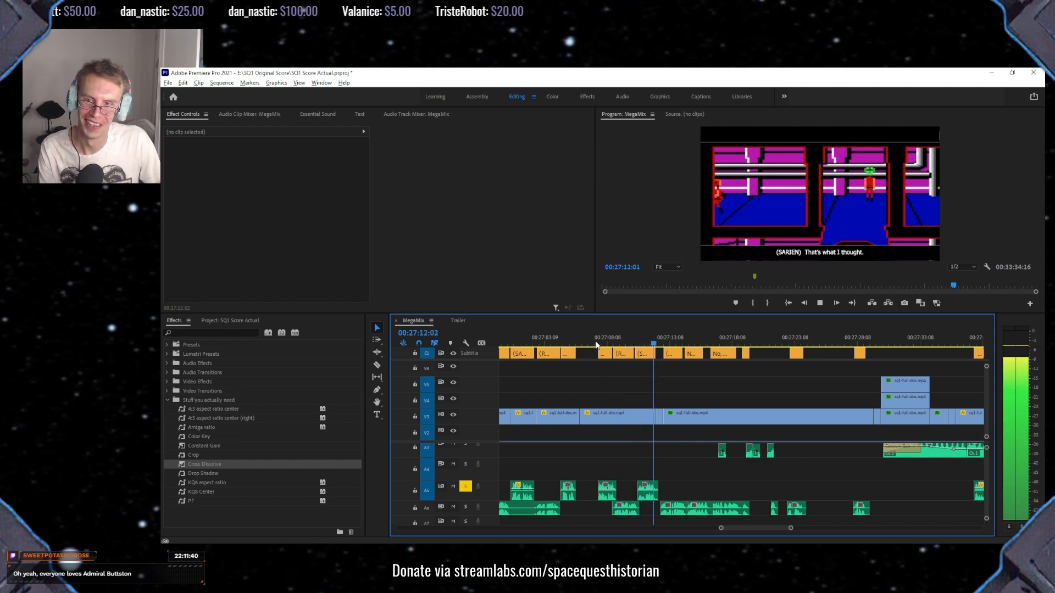
key(space)
Move the playhead to the start of the next guard voice clip on A5, at 00:27:37:14.
scroll(585, 495, down, 4)
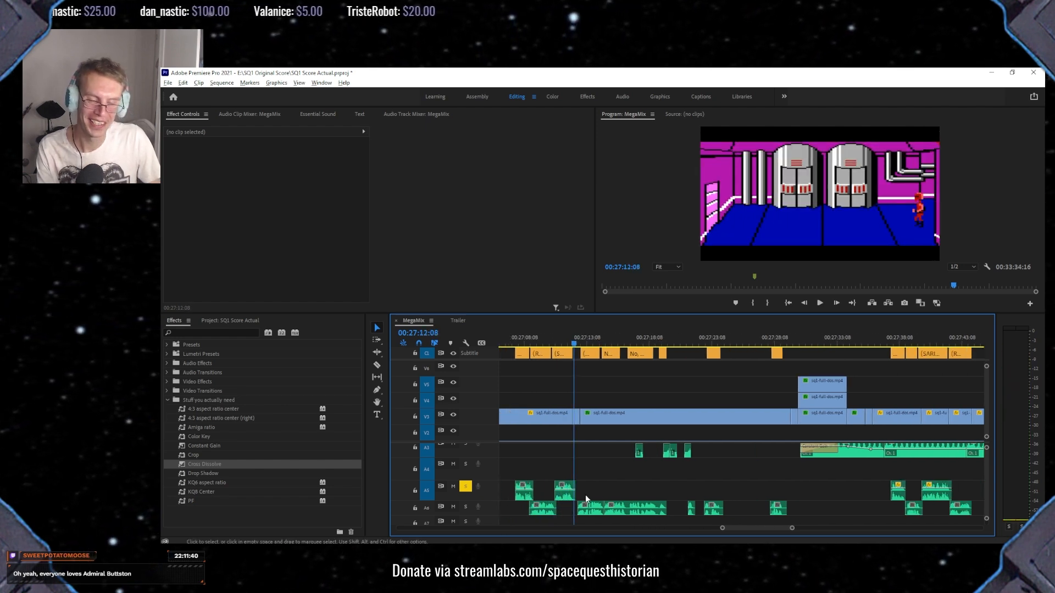
scroll(585, 495, down, 2)
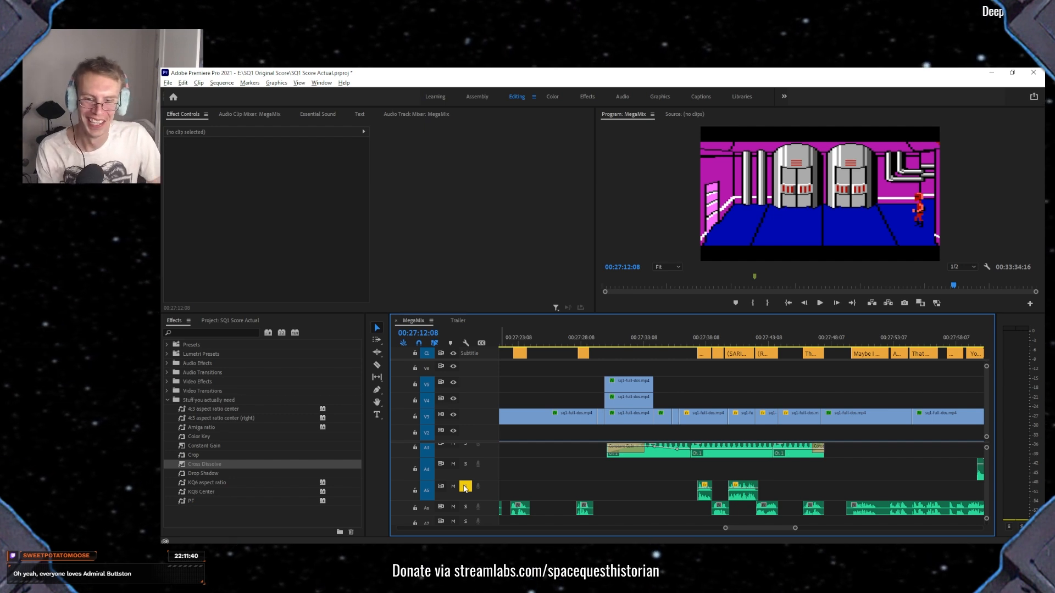
click(697, 336)
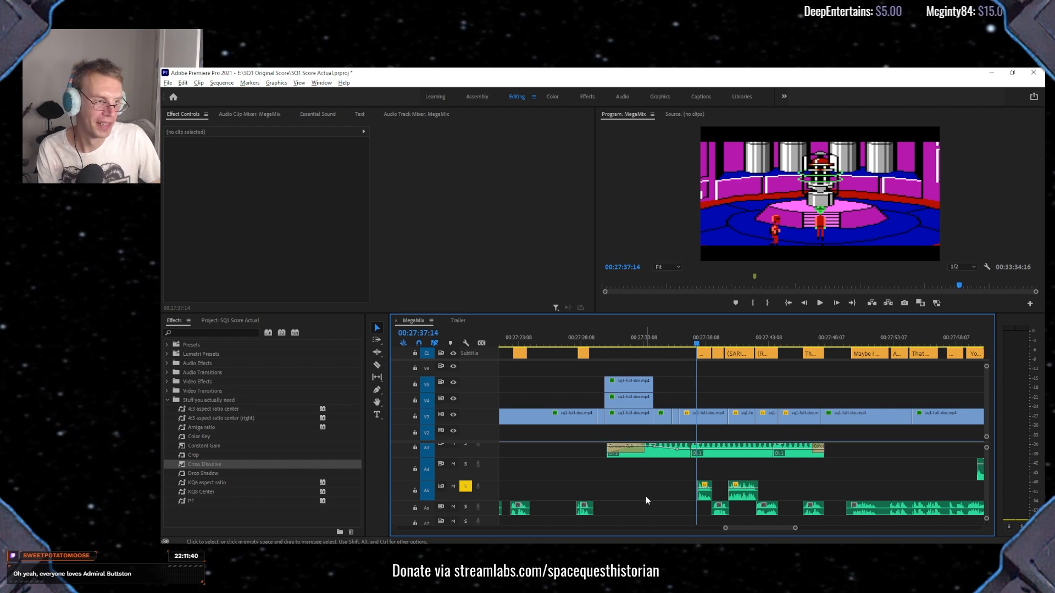
Solo audio track A6 instead of A5 and play it from 00:26:52:07.
scroll(633, 493, up, 10)
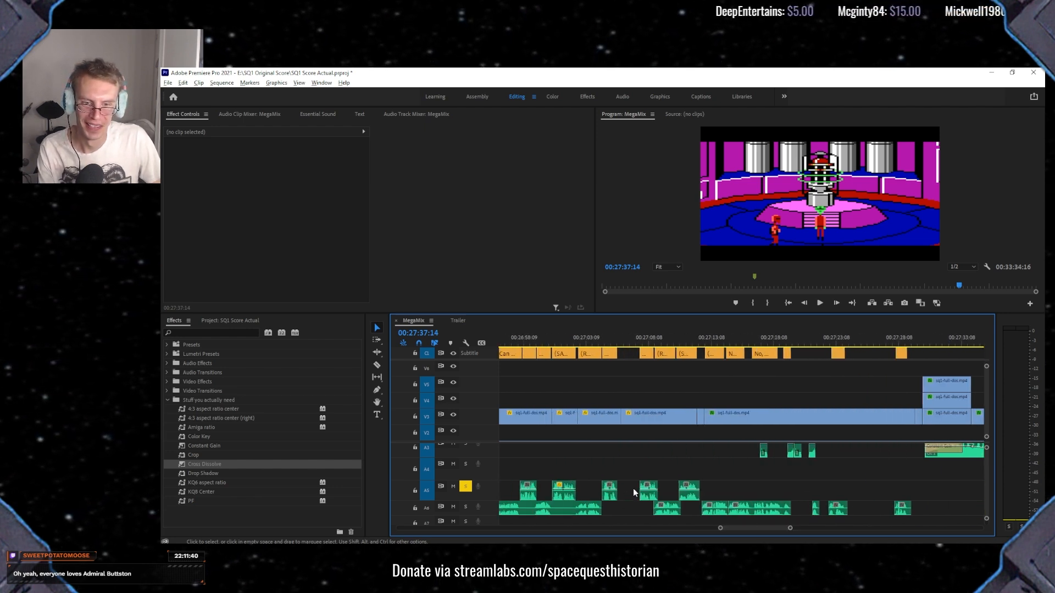
click(466, 507)
click(529, 338)
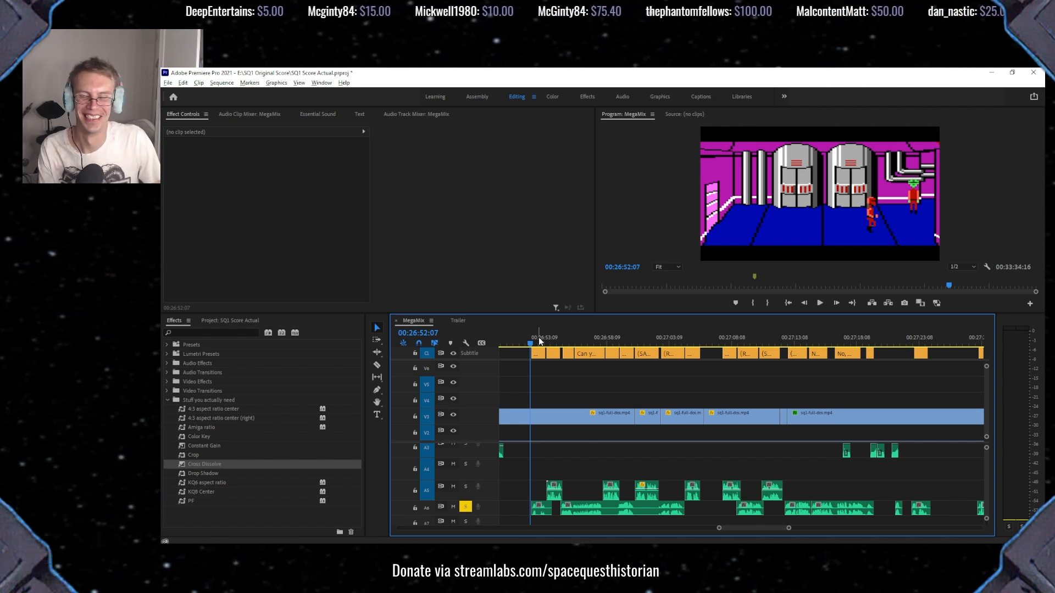
key(space)
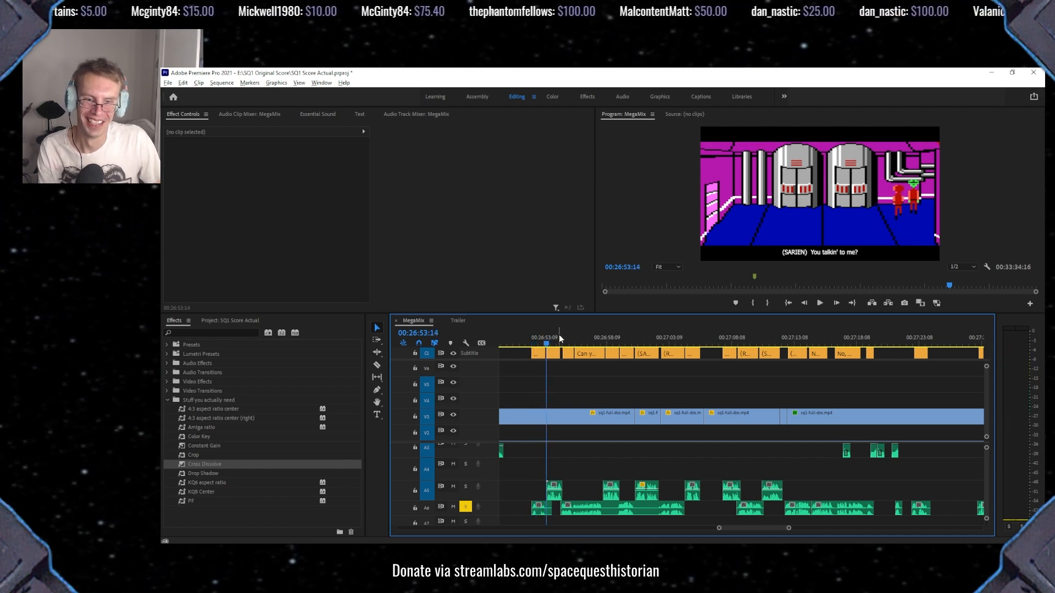
Play soloed track A6 through "Can you point me in the direction of the Star Generator?" and again from about 00:27:08 to 00:27:10:20.
click(561, 338)
key(space)
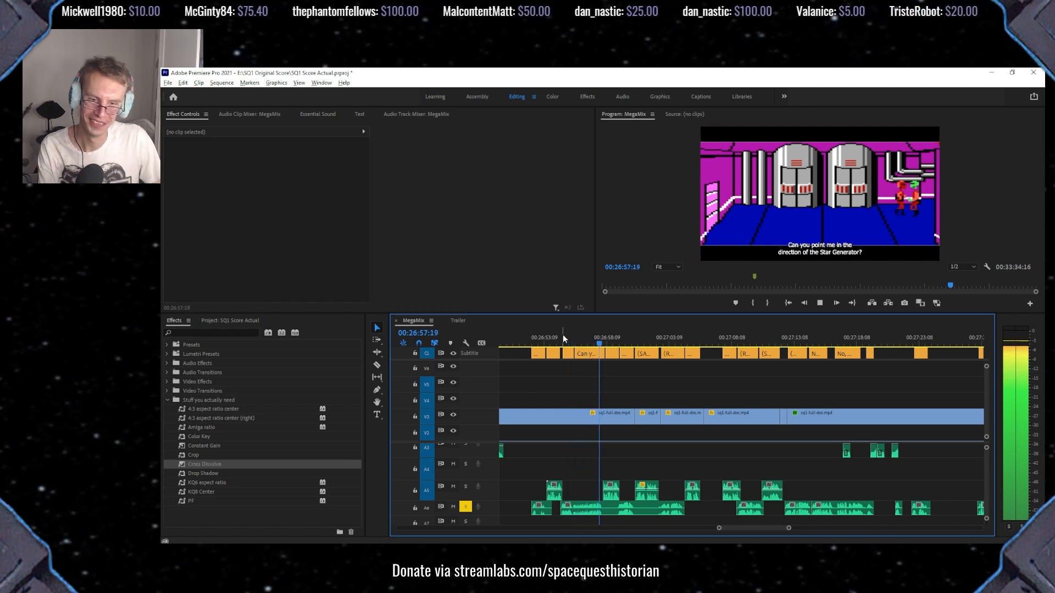
key(space)
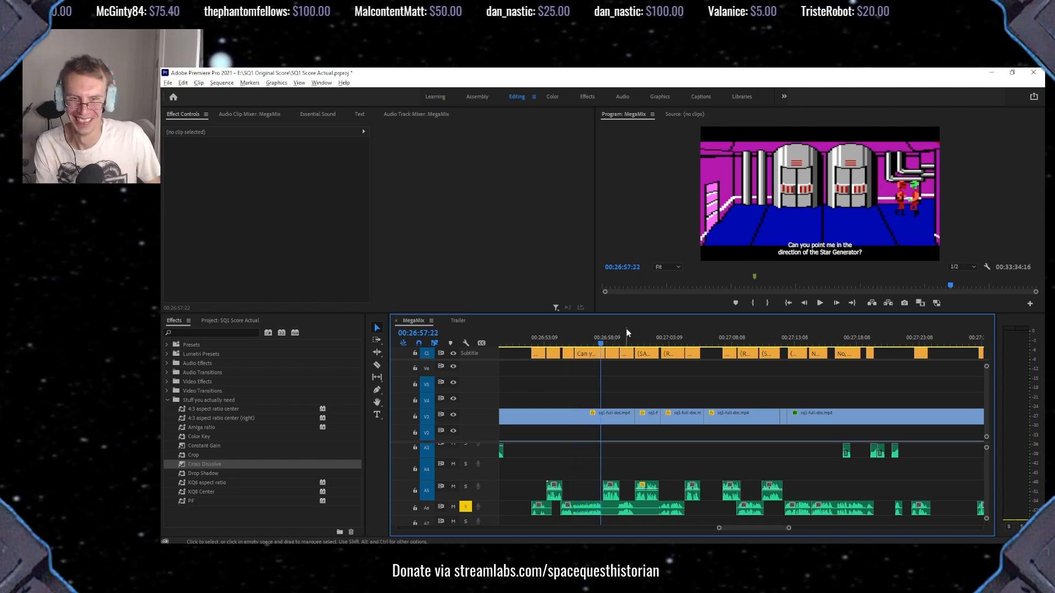
click(734, 339)
key(space)
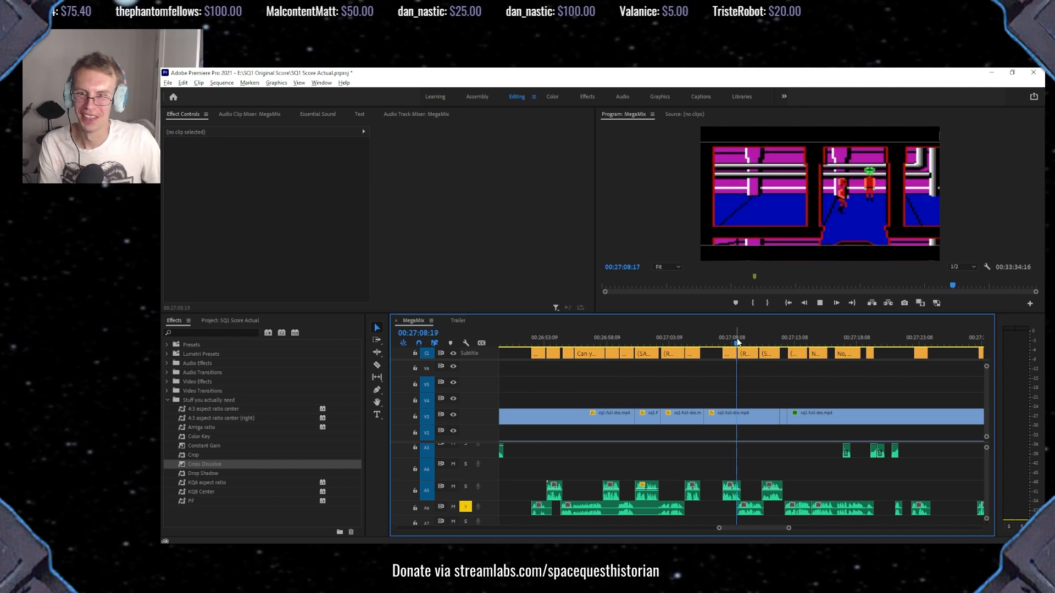
key(space)
Move the playhead to 00:27:27:19, just before the A6 clip of the "Back off, you." line.
scroll(811, 454, down, 5)
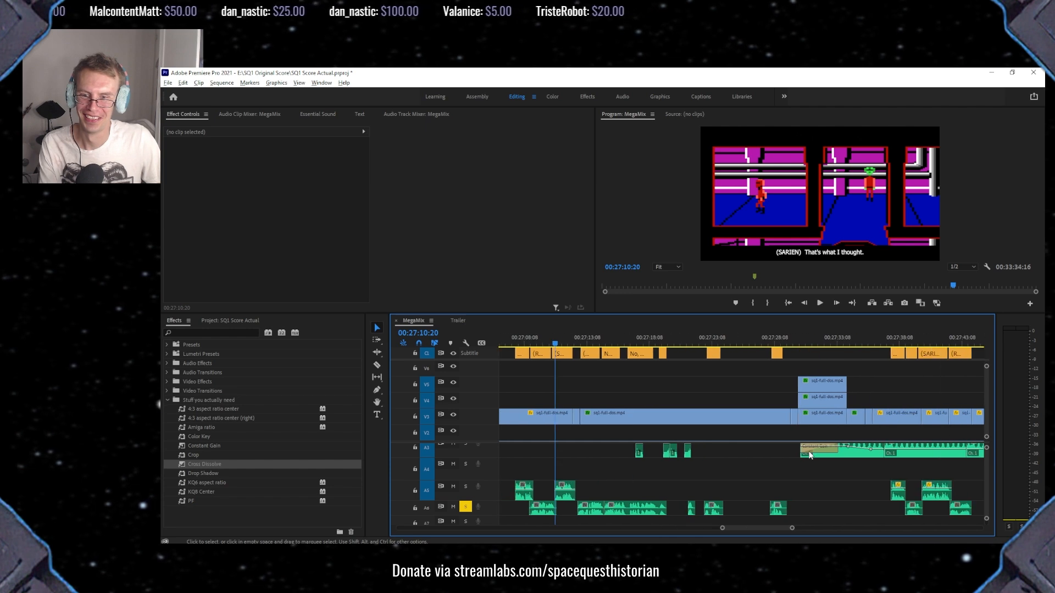
scroll(811, 453, down, 3)
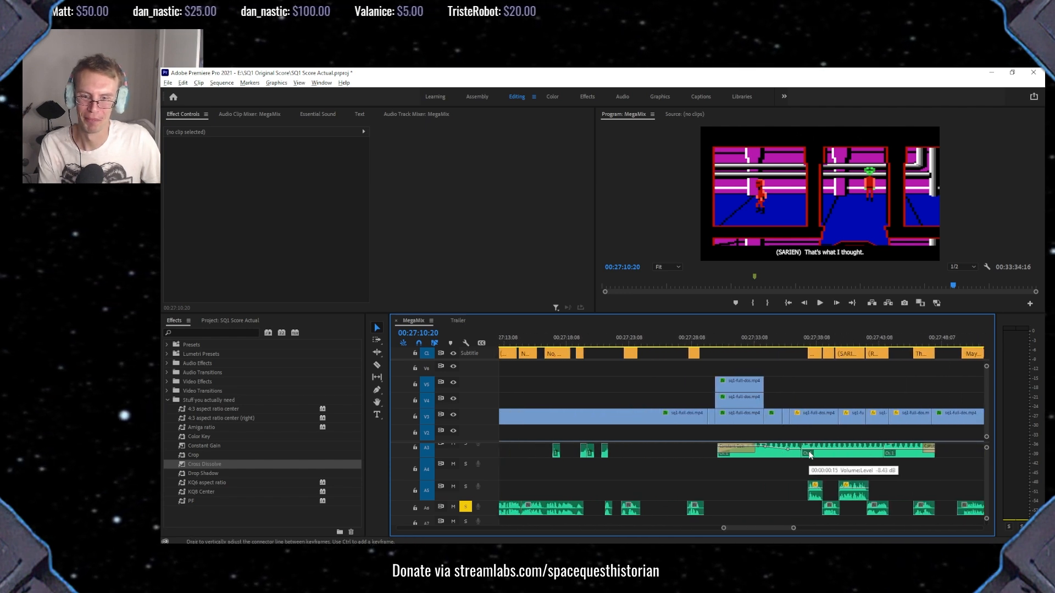
click(686, 342)
drag(686, 339, 686, 338)
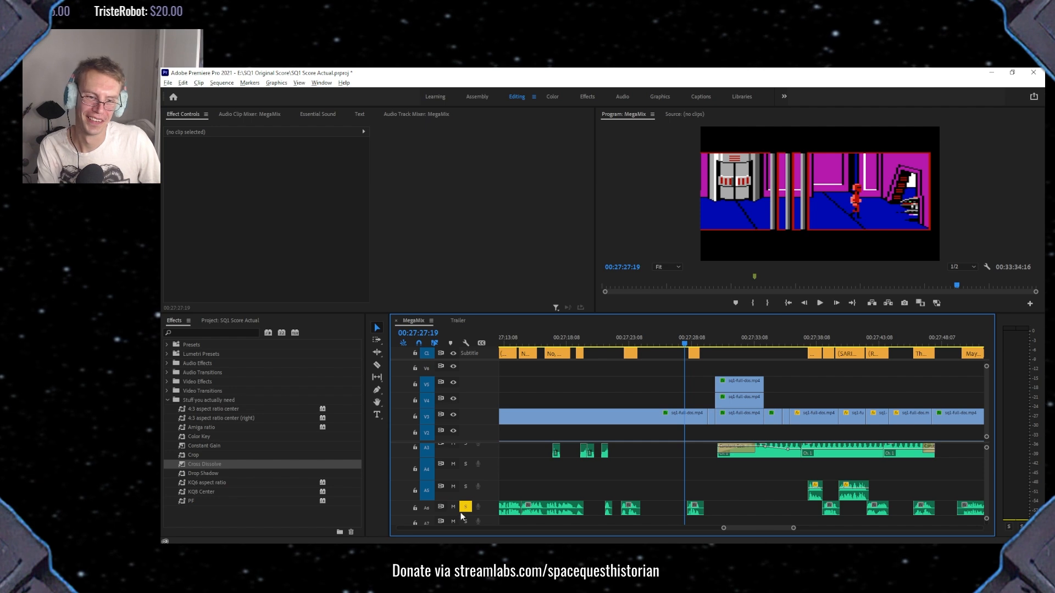
Move the playhead back to 00:27:21:11 at the short A6 clip, and further back to 00:27:07:09.
scroll(581, 479, up, 3)
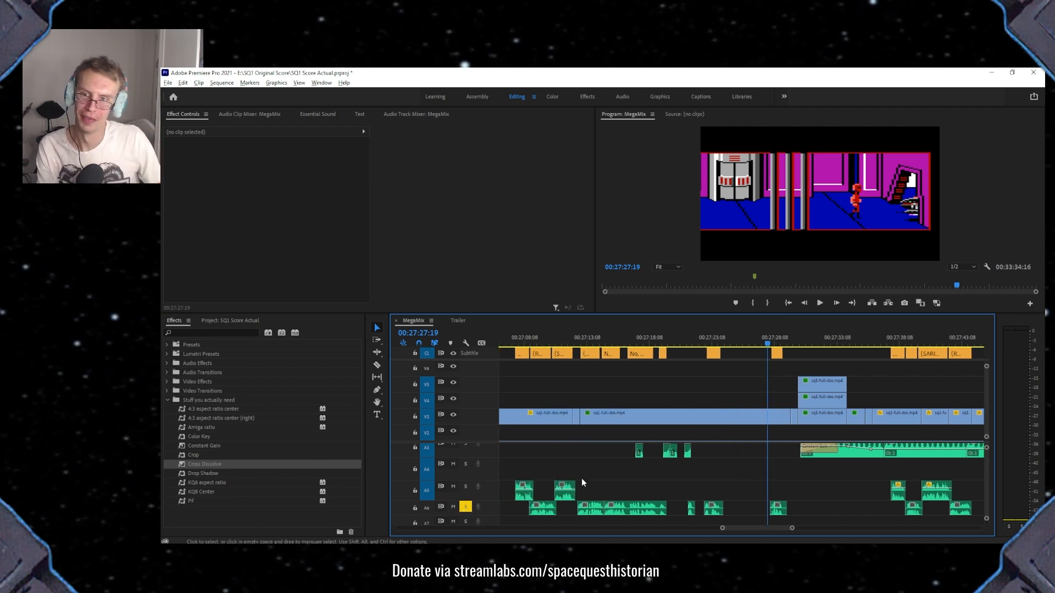
click(689, 342)
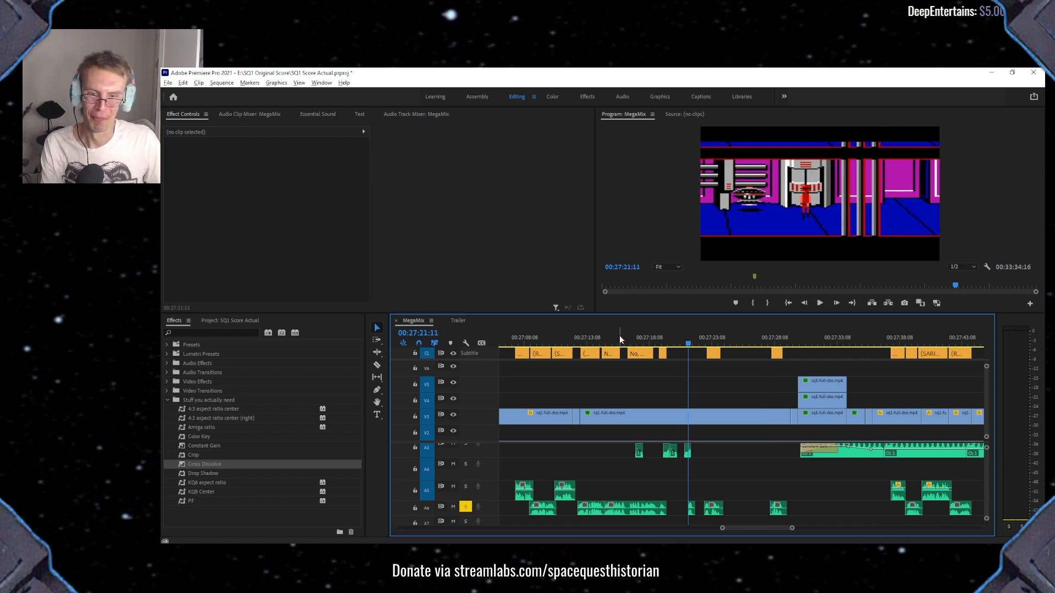
scroll(605, 341, up, 2)
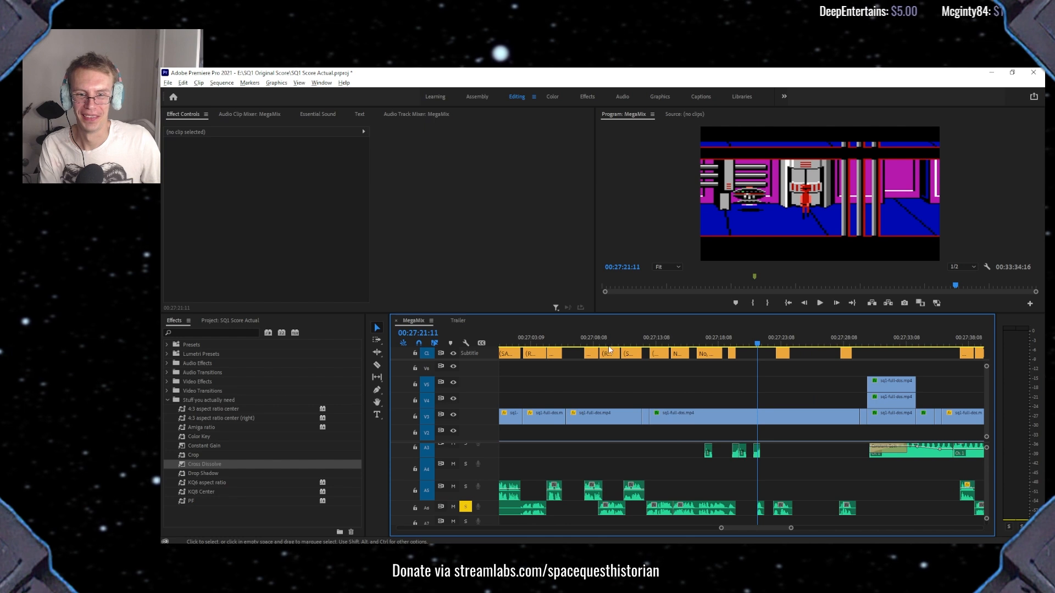
click(582, 341)
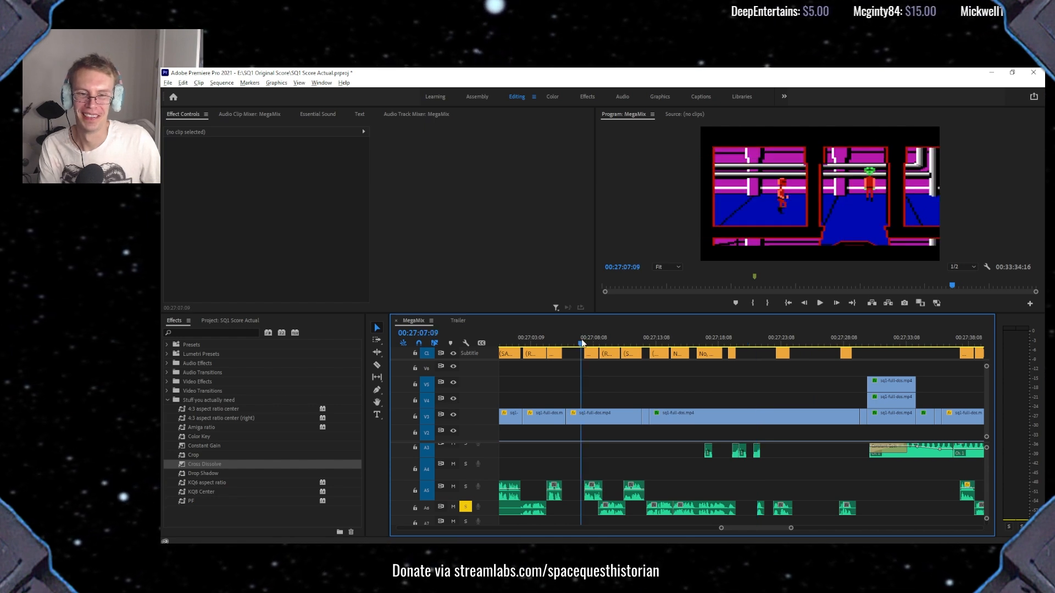
Play track A6 from 00:27:12:15 and scrub ahead to 00:27:17:22, at "No, don't you dare. Don't you...".
click(647, 343)
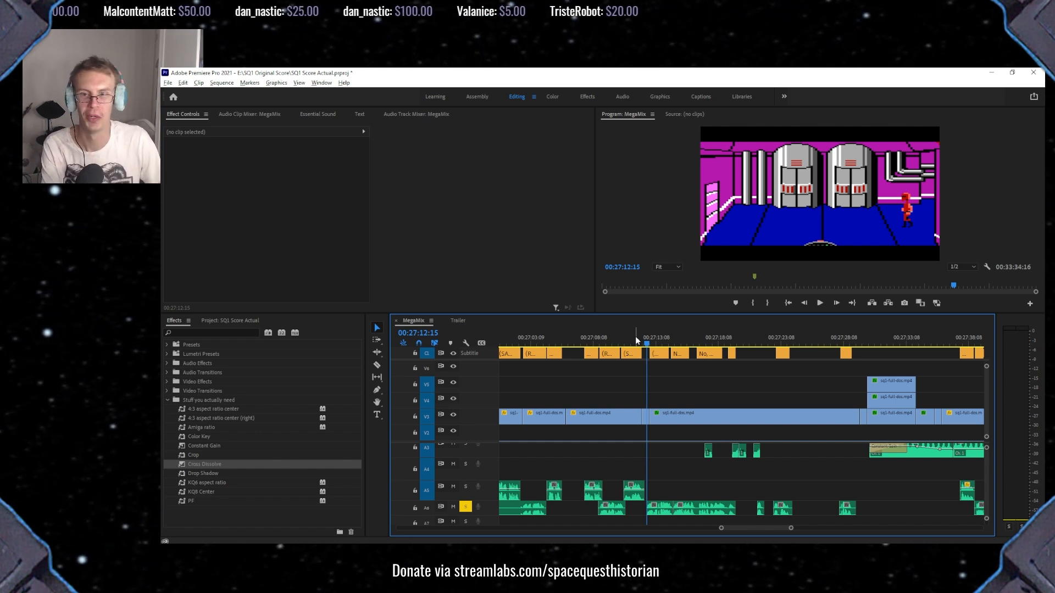
key(space)
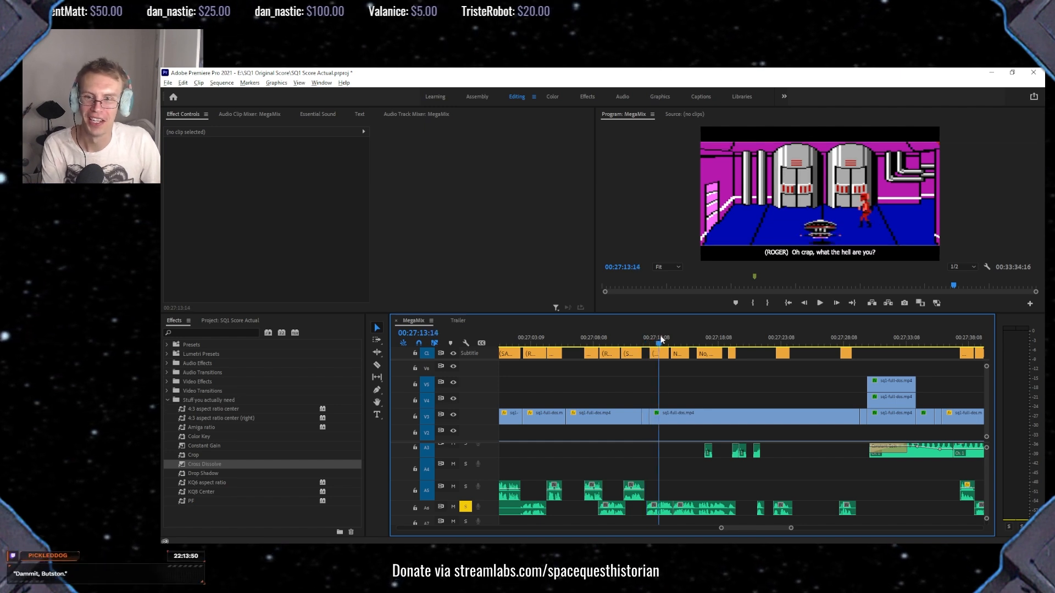
drag(662, 336, 714, 337)
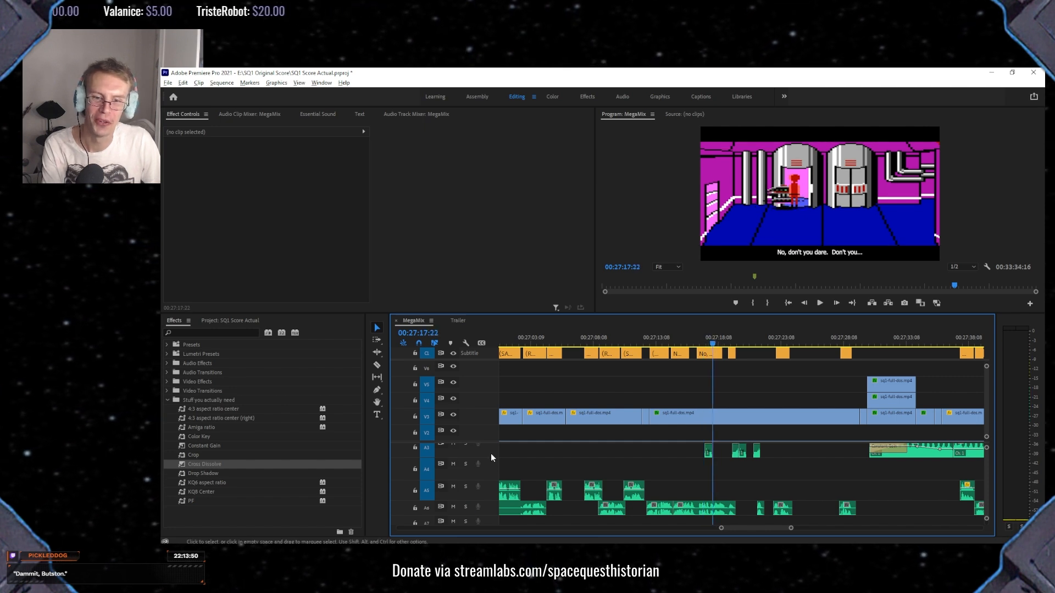
Solo track A6 again, play its short clip up to 00:27:22:00 and return the playhead to 00:27:21:11.
click(465, 507)
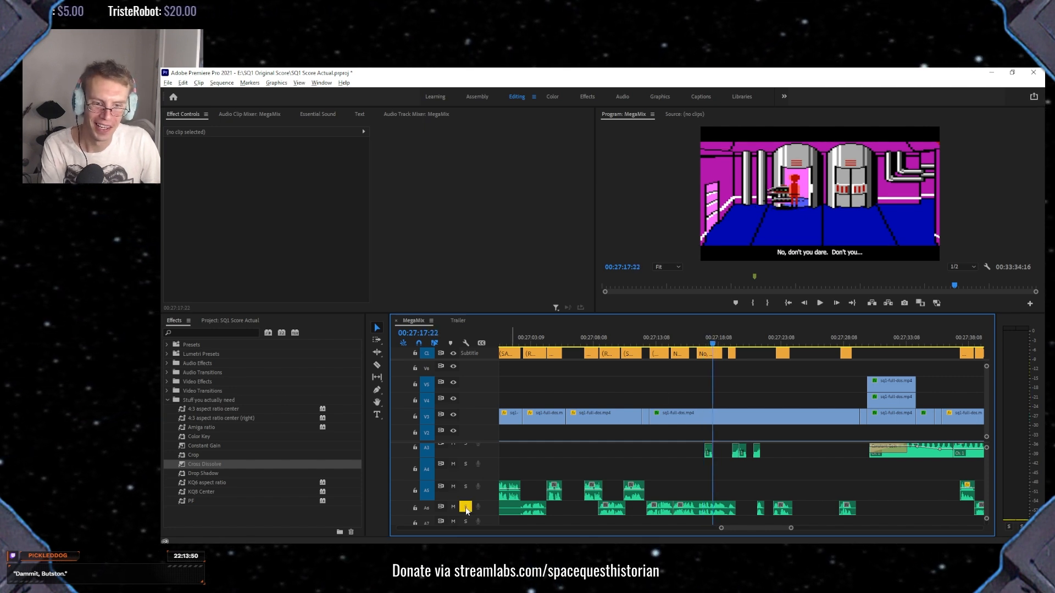
drag(727, 331, 754, 331)
key(space)
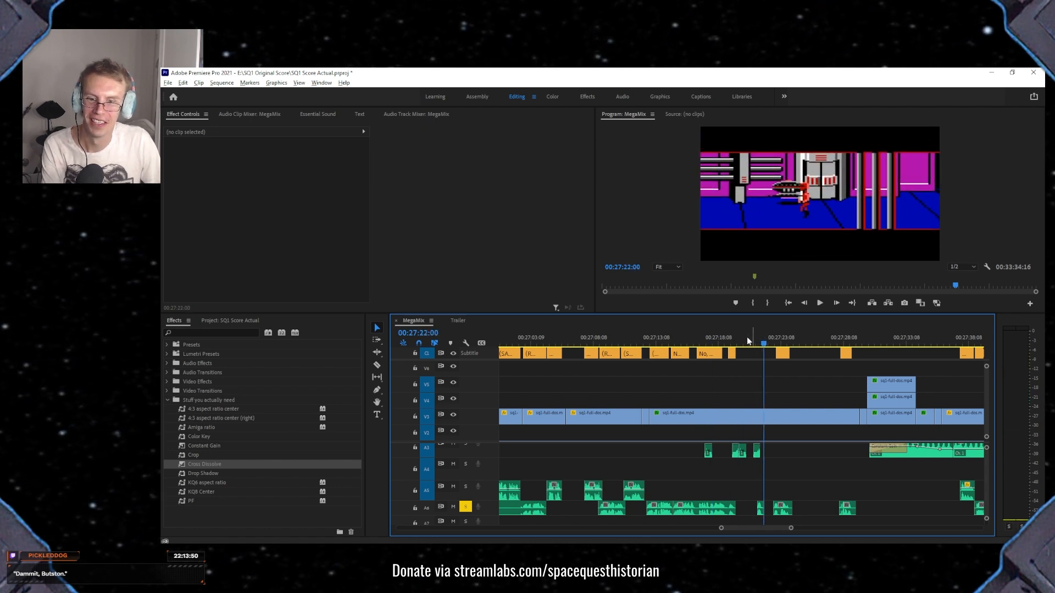
drag(763, 345, 756, 347)
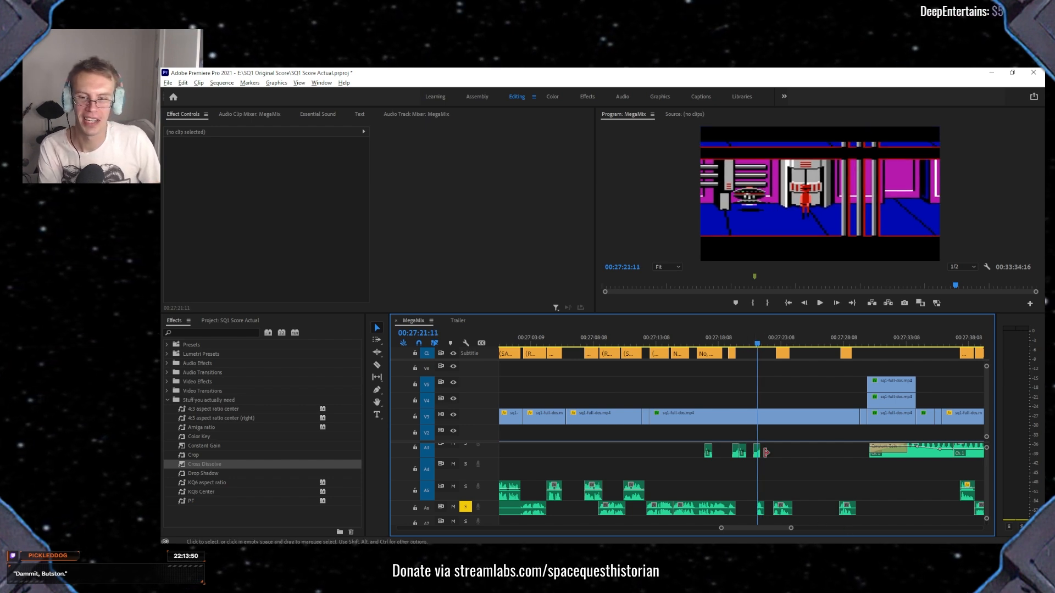
Play the short A6 clip twice more, starting at 00:27:21:06 and 00:27:21:11 and stopping at about 00:27:22:00.
scroll(717, 517, down, 1)
scroll(711, 494, down, 6)
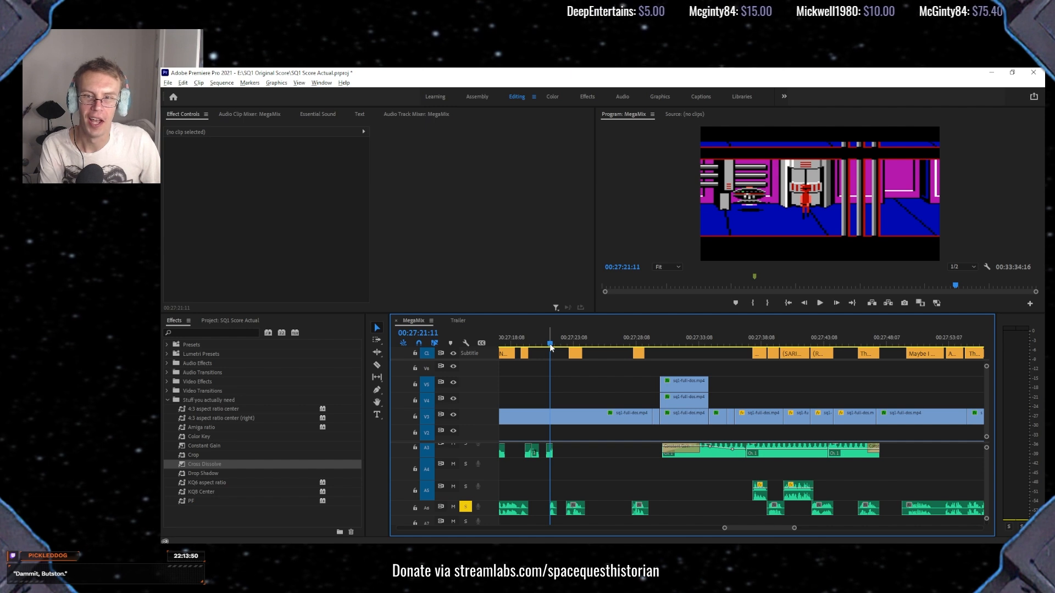
drag(551, 348, 548, 350)
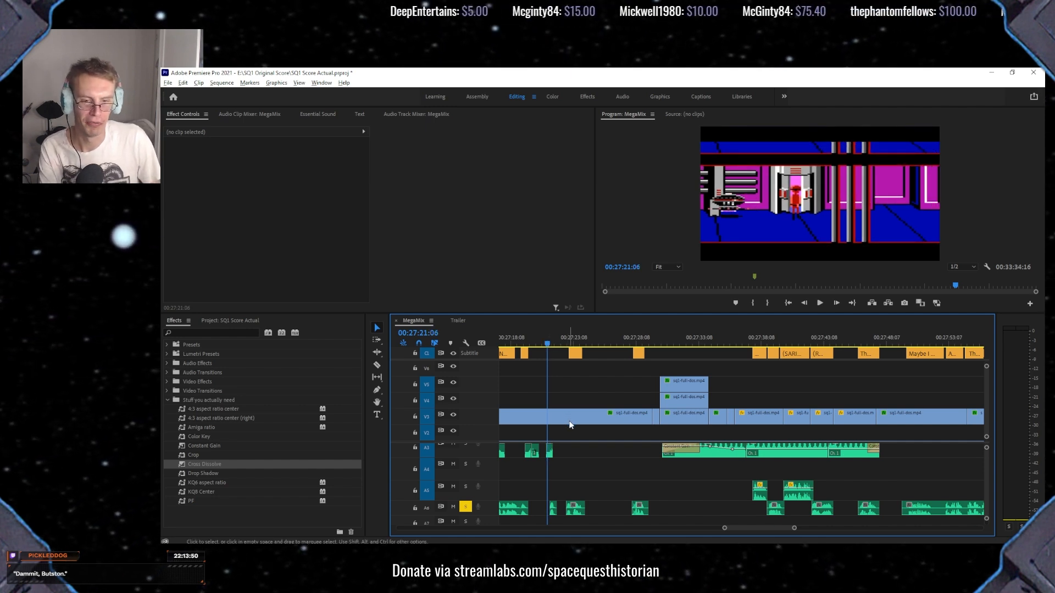
key(space)
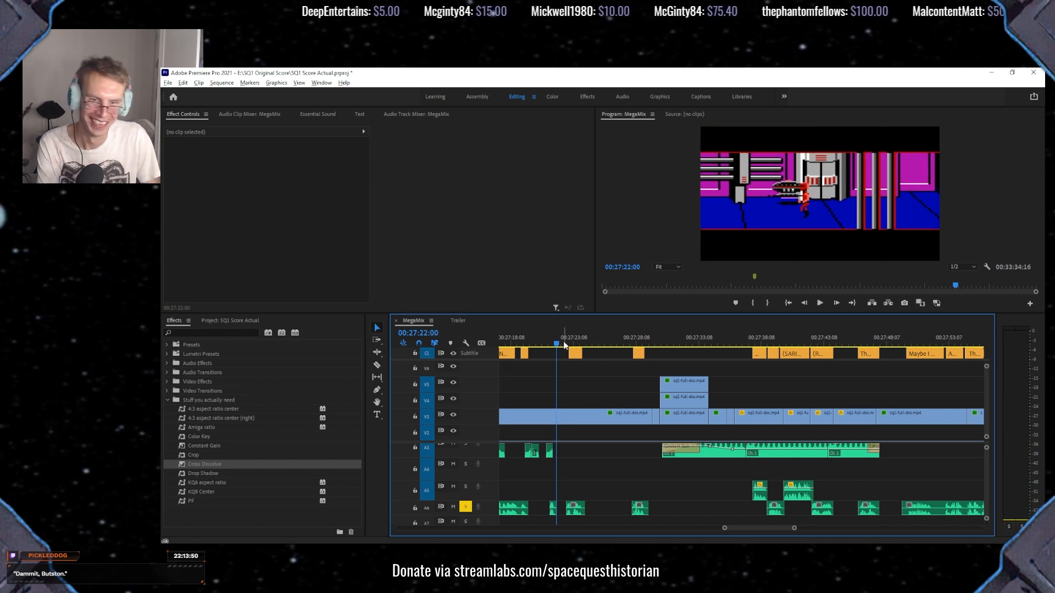
click(565, 343)
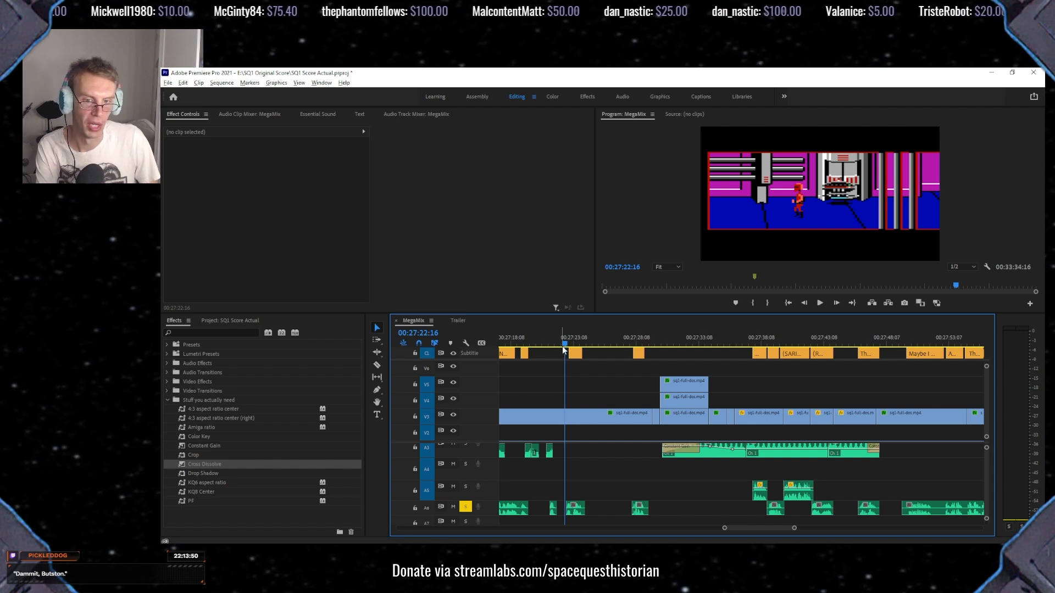
drag(556, 346, 545, 347)
key(space)
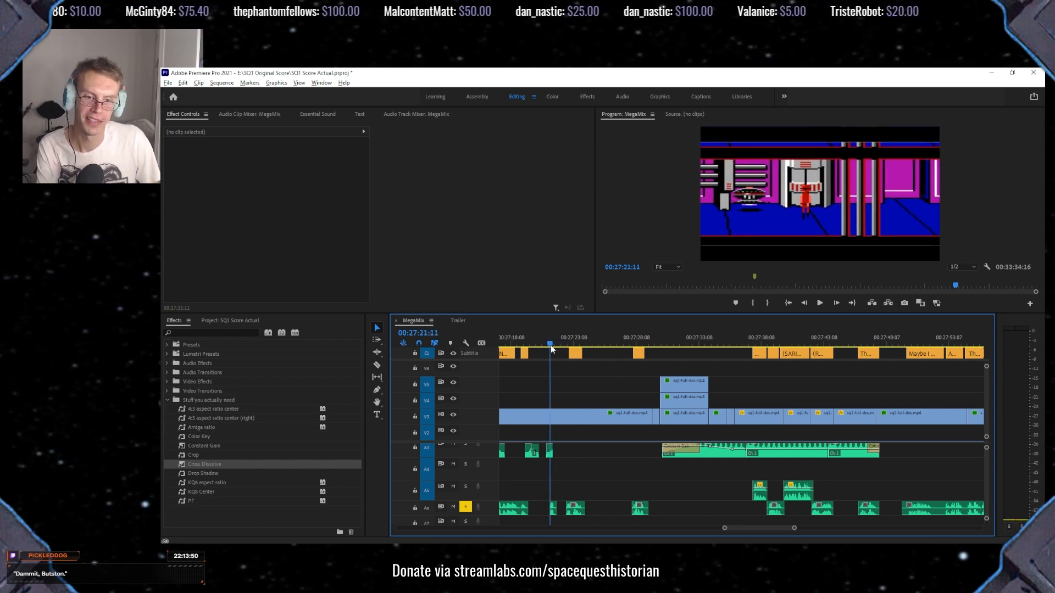
key(space)
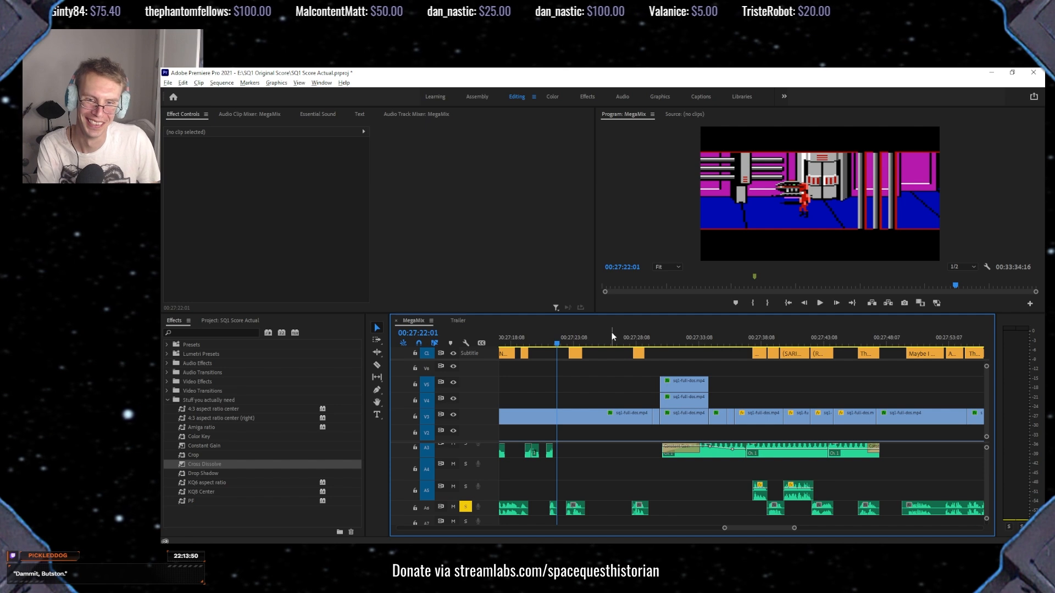
Play the A6 clip of "Back off, you." twice, stopping at 00:27:29:02 and 00:27:28:22.
drag(623, 340, 630, 341)
key(space)
key(space)
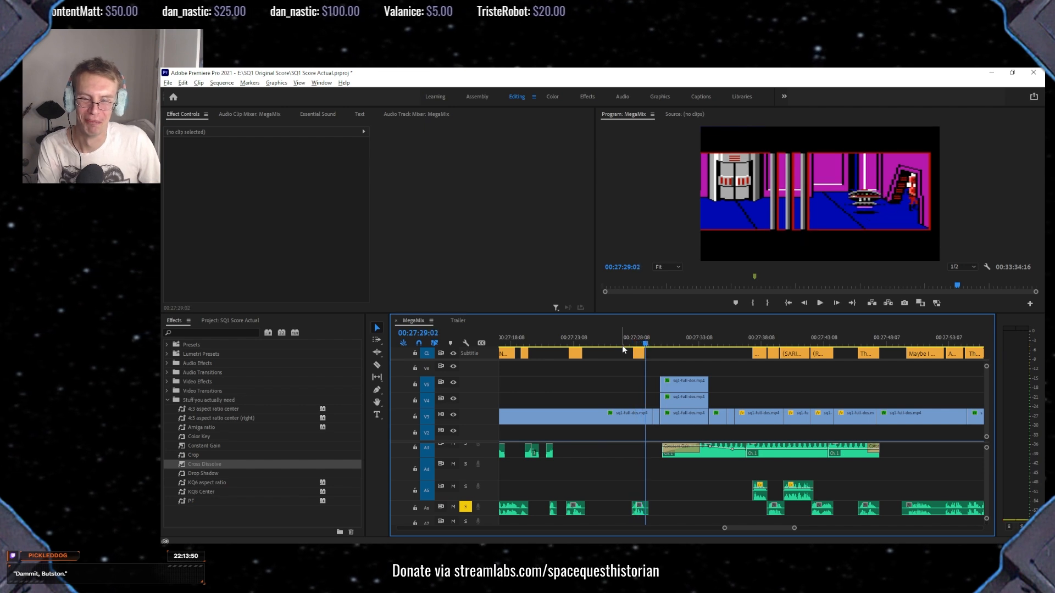
click(631, 340)
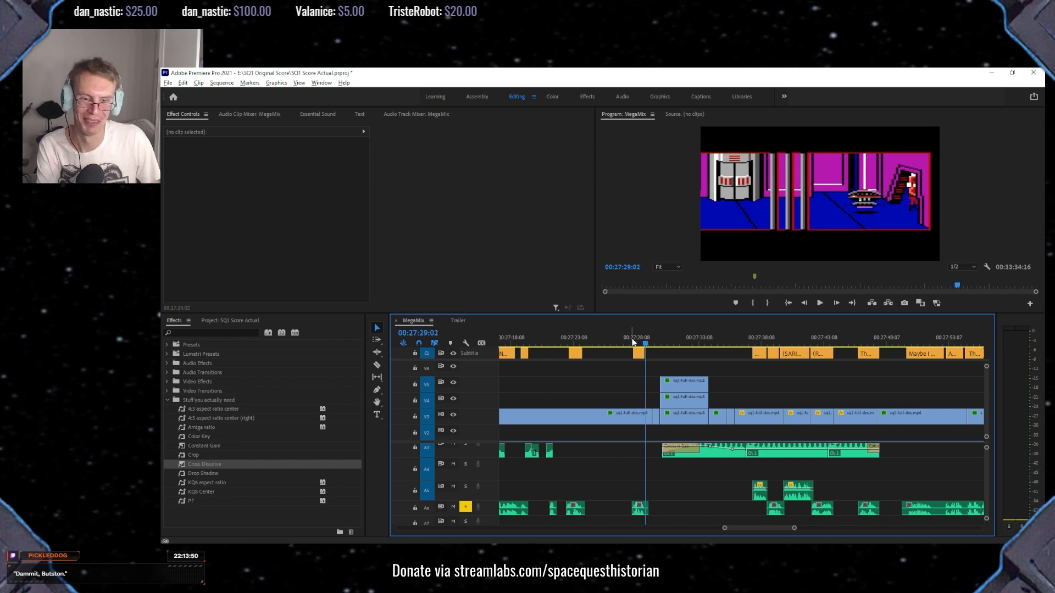
key(space)
key(space)
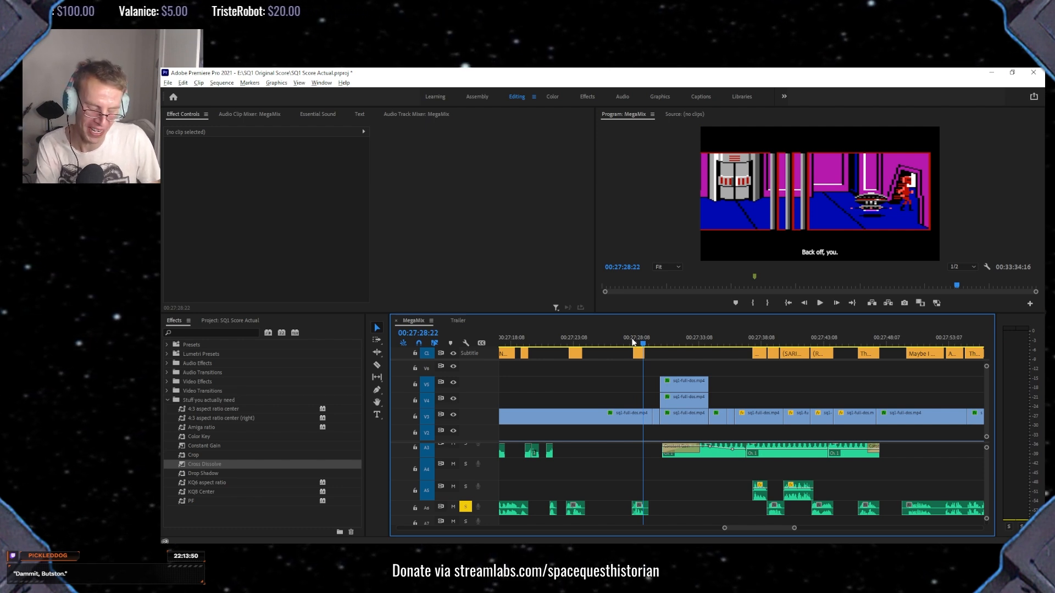
Mute audio track A6 and move the playhead to 00:27:34:03, where the stacked clips on V4 and V5 end.
scroll(644, 414, right, 2)
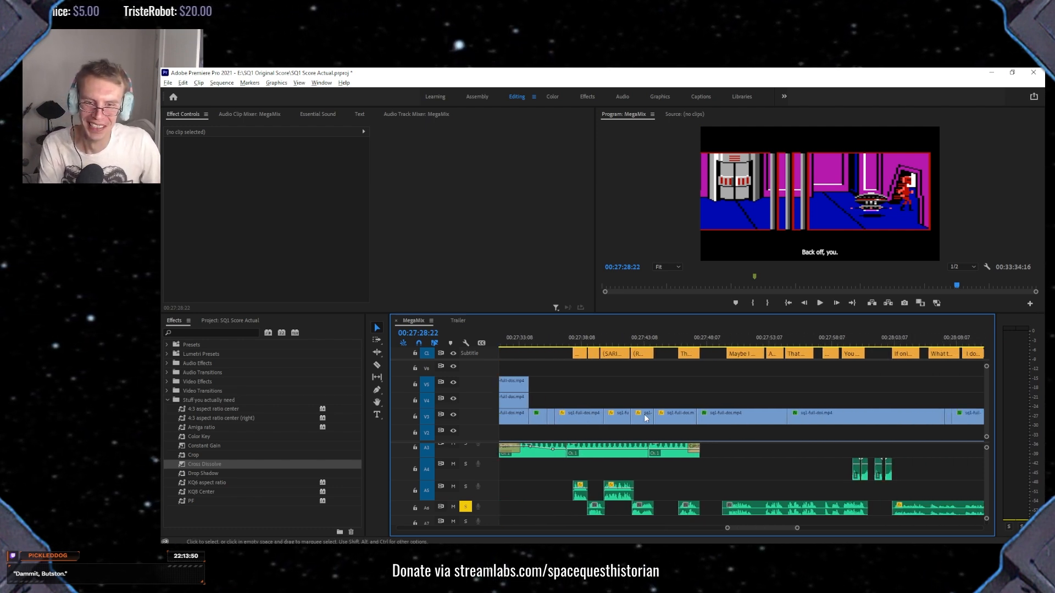
scroll(730, 437, right, 2)
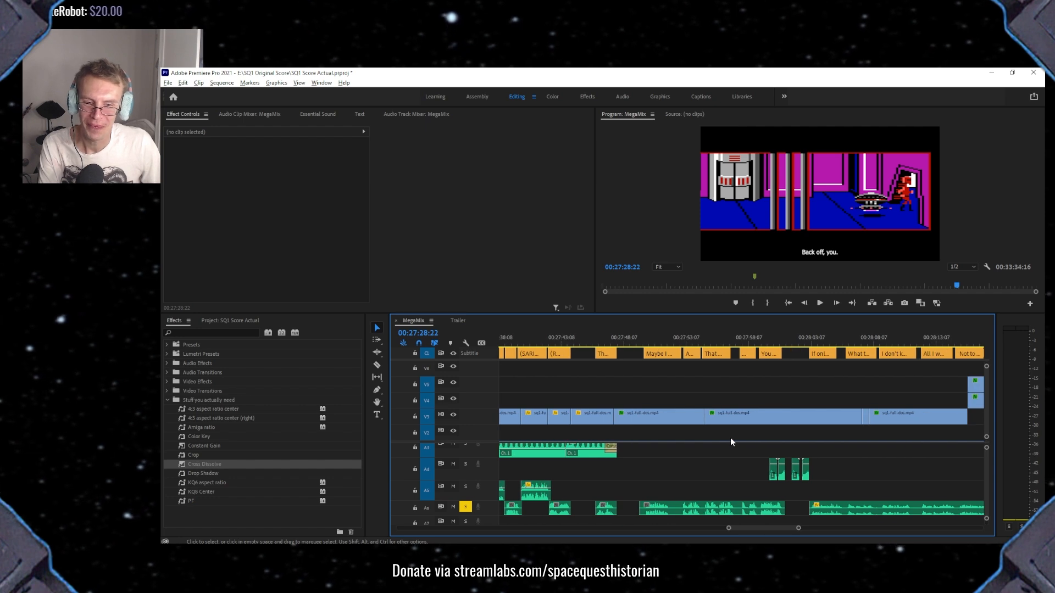
scroll(697, 459, left, 3)
click(452, 507)
drag(578, 337, 529, 350)
scroll(564, 394, left, 6)
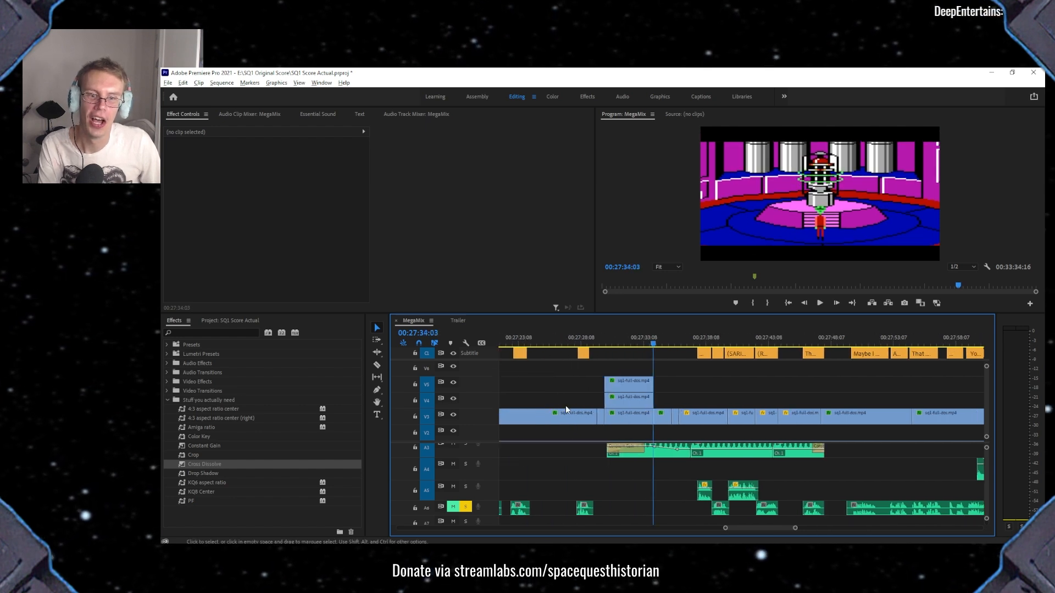
Scrub through the guard dialogue to 00:27:45:13 and on to 00:27:56:19, at the end of "That guy was massive.".
click(664, 338)
drag(664, 336, 852, 318)
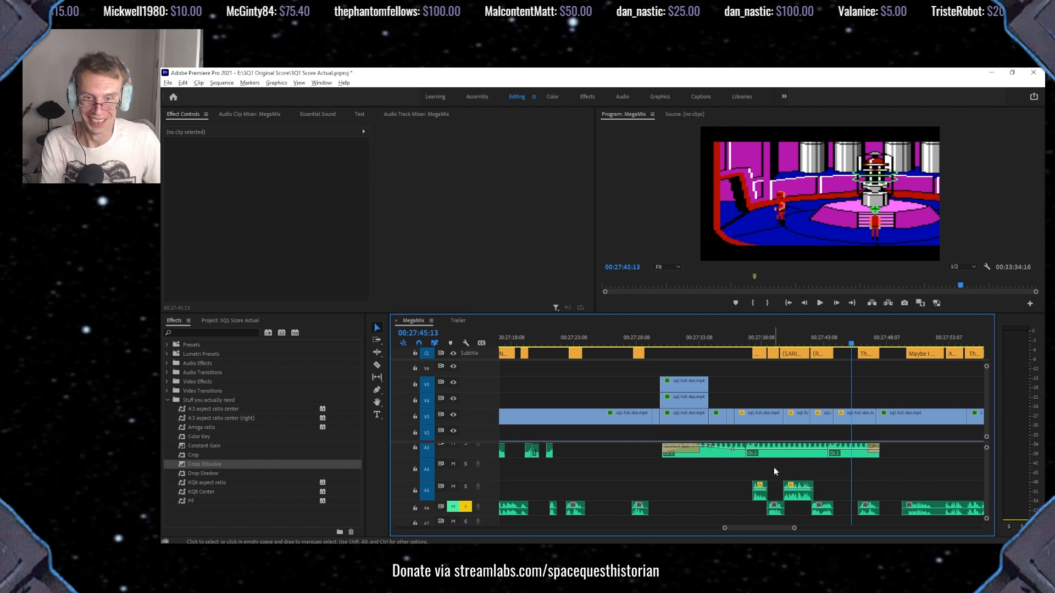
scroll(725, 353, down, 5)
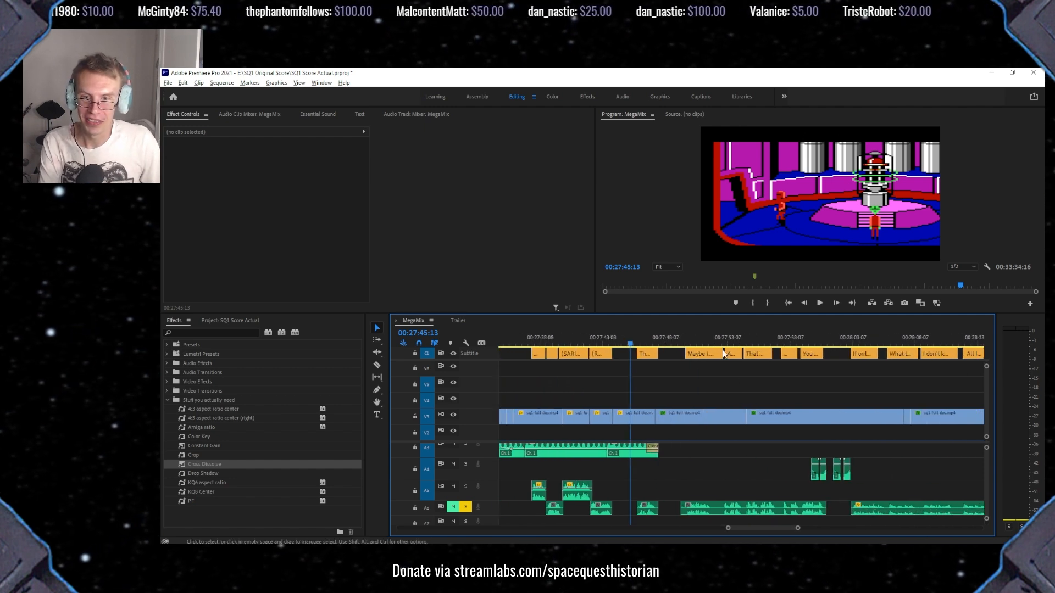
key(space)
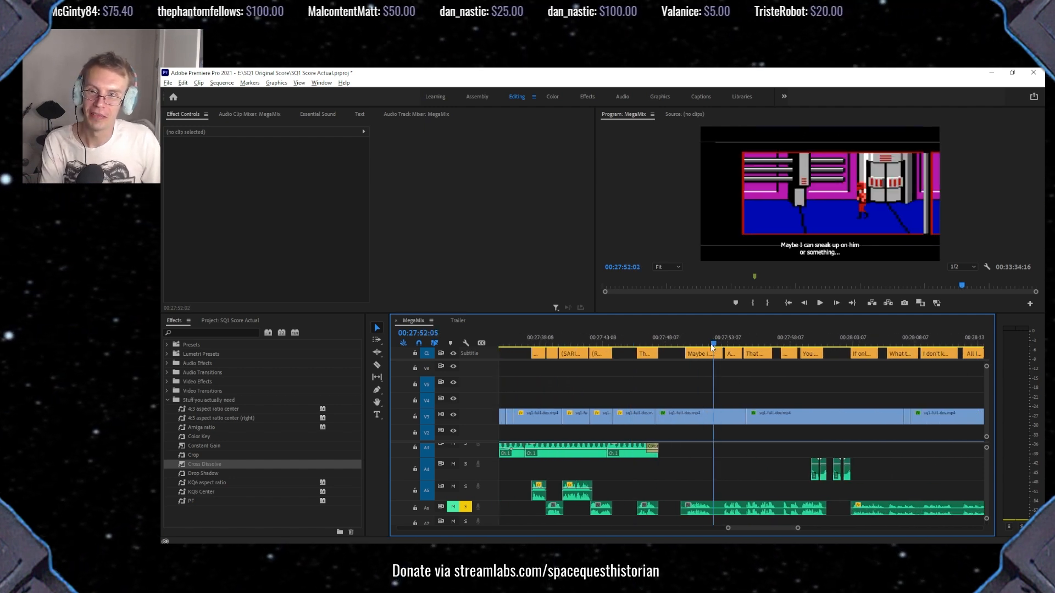
drag(651, 354, 771, 360)
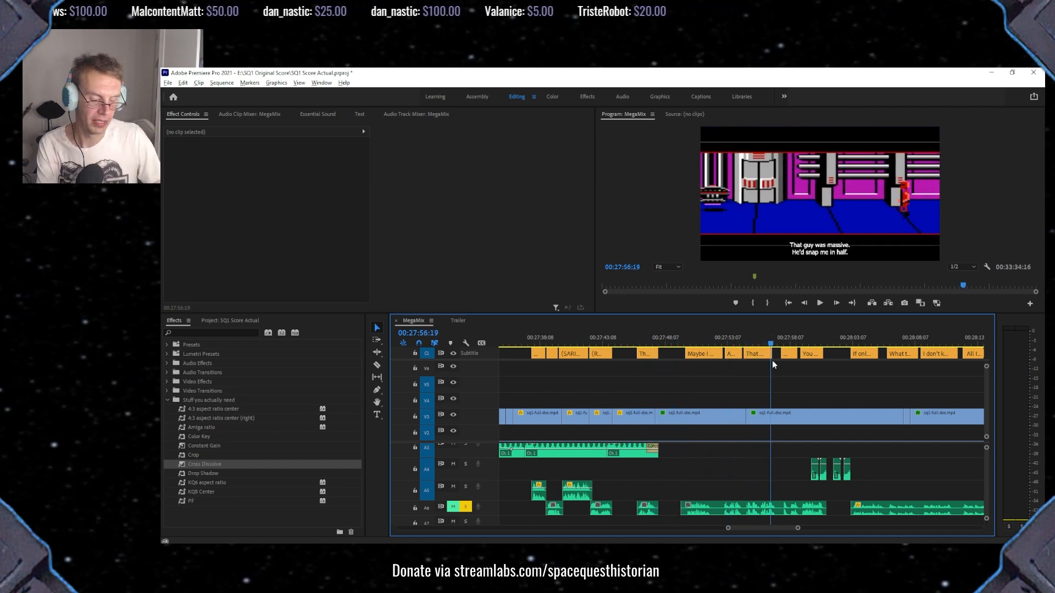
Scrub ahead to 00:28:15:17, where the V3 clip ends, and back to 00:28:13:02 at "All I wanted was a little on-the-job shut-eye.".
scroll(754, 390, down, 2)
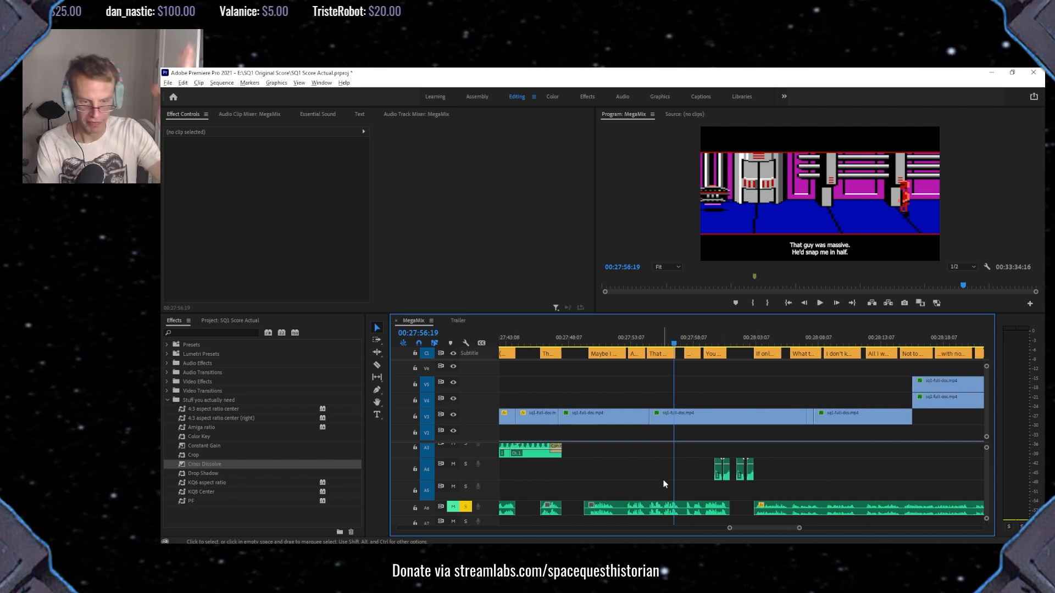
click(679, 341)
drag(679, 343, 911, 344)
scroll(796, 456, down, 2)
scroll(797, 459, down, 2)
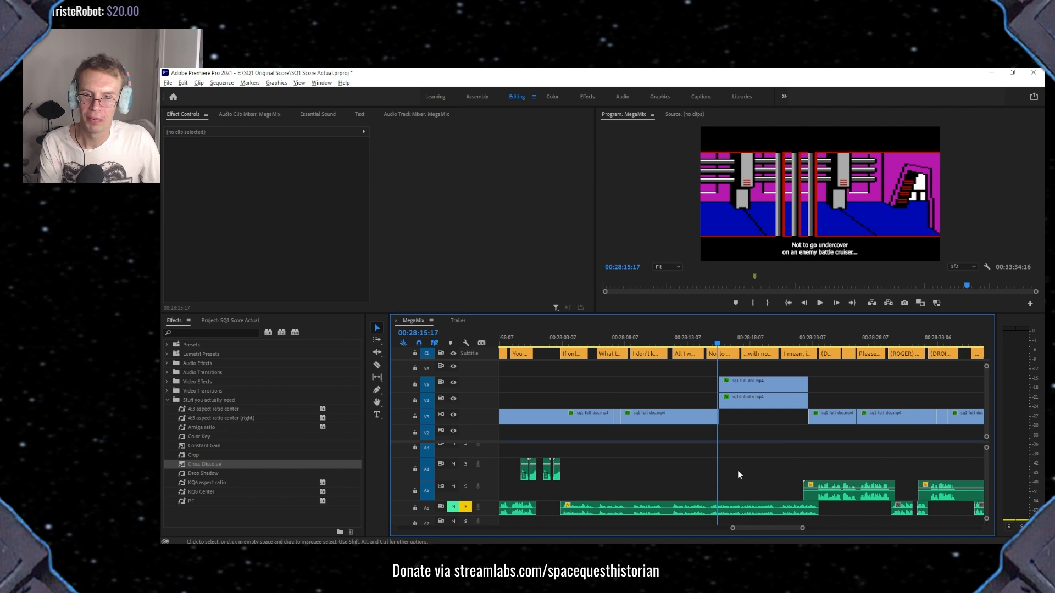
click(726, 343)
drag(727, 345, 684, 344)
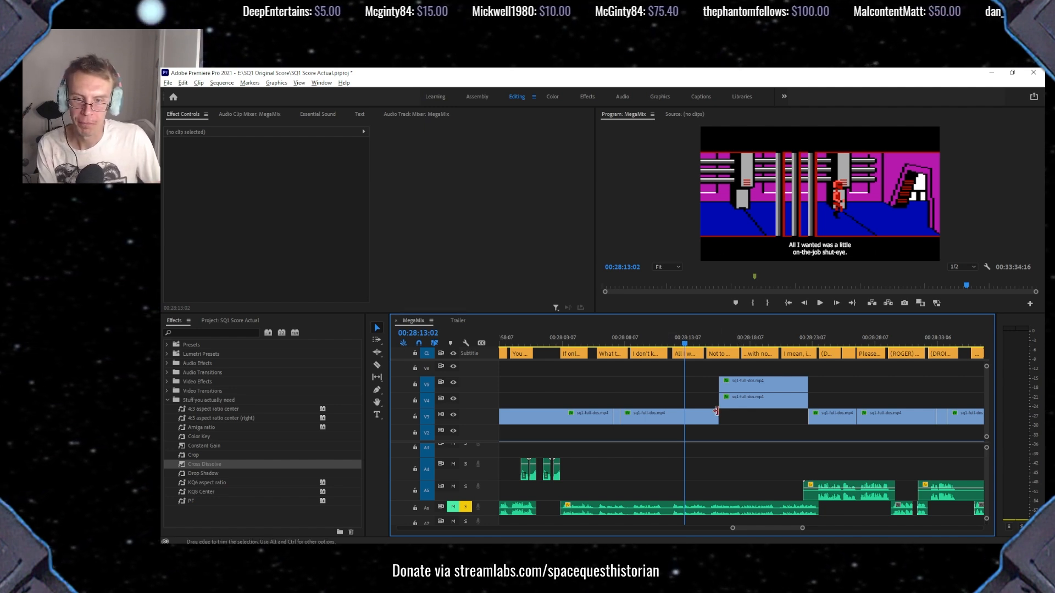
Compare the shot at 00:28:17:05 with video track V5 hidden and shown, and scrub on to "with no weapon and no plan whatsoever.".
scroll(714, 409, down, 3)
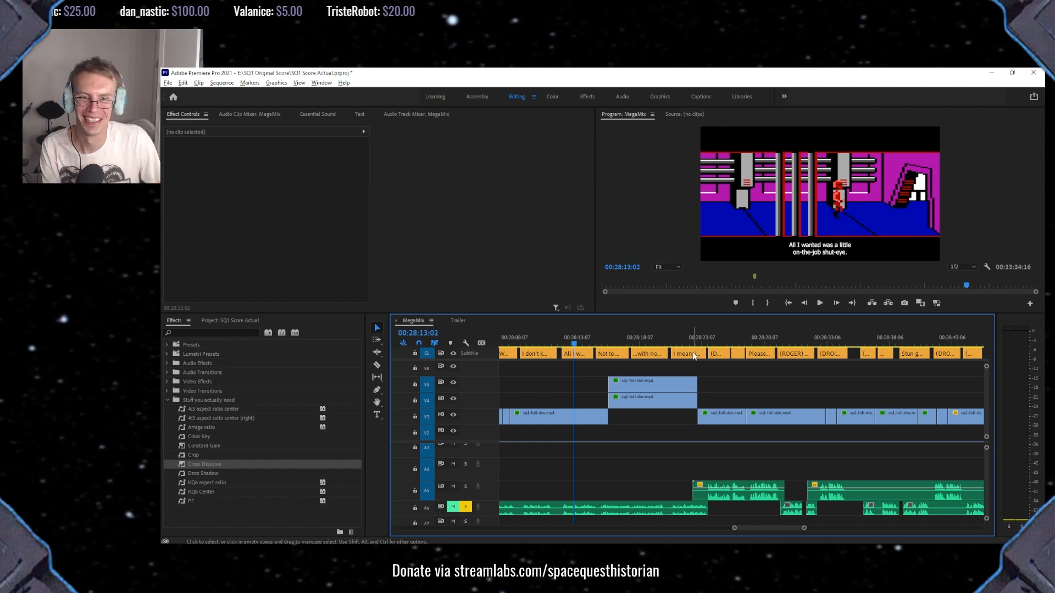
mouse_move(617, 330)
mouse_down()
mouse_move(727, 322)
mouse_move(625, 340)
mouse_up()
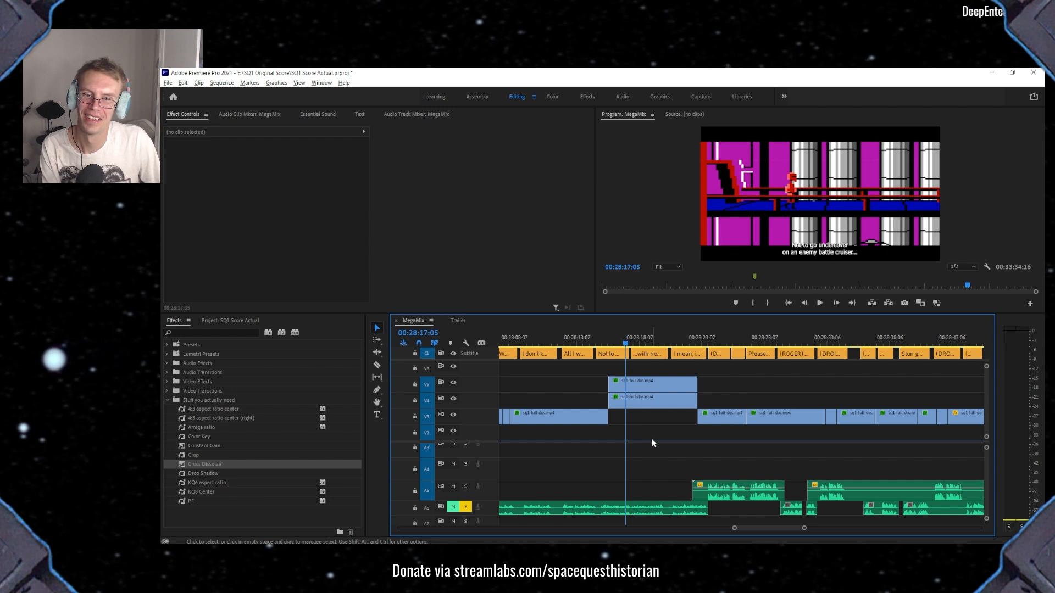
click(453, 385)
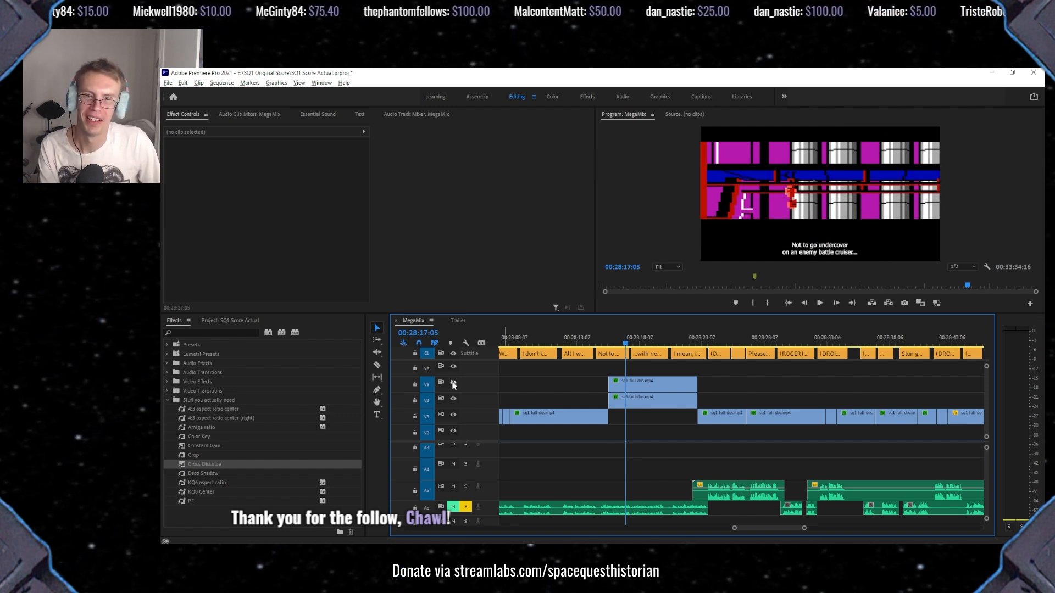
click(454, 385)
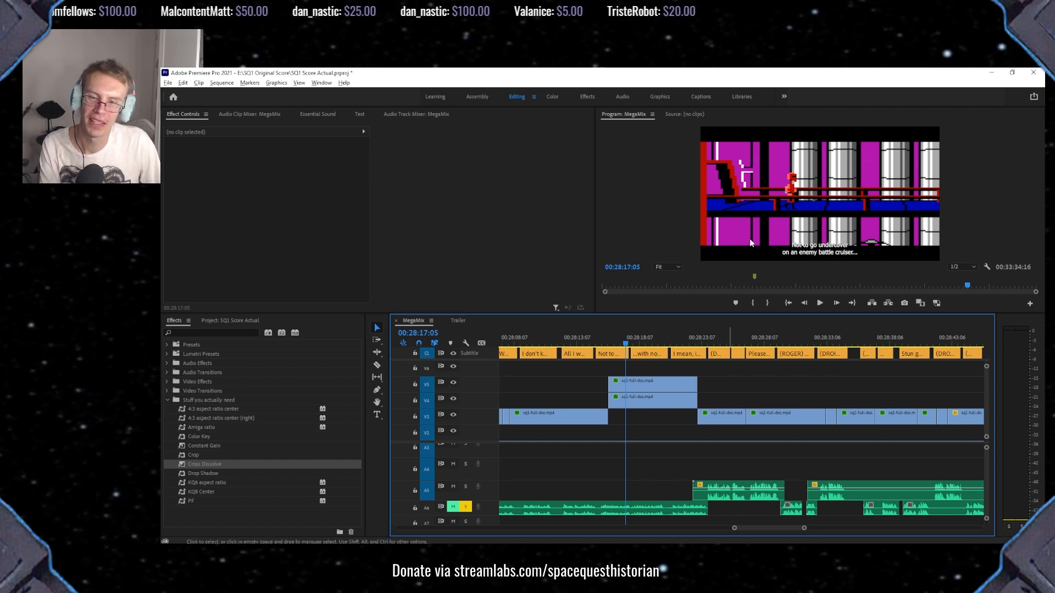
click(453, 383)
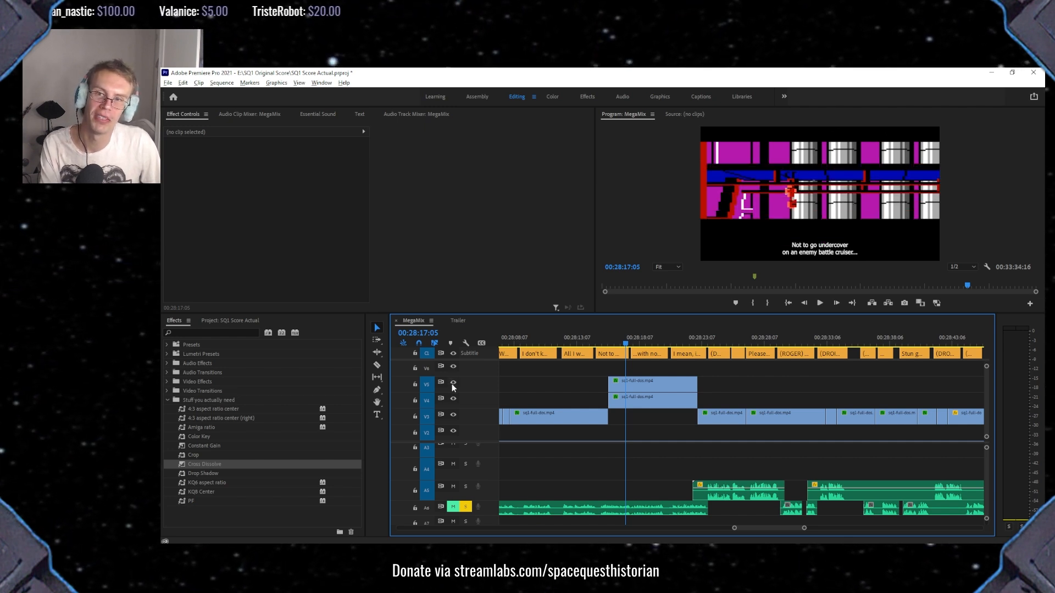
click(452, 384)
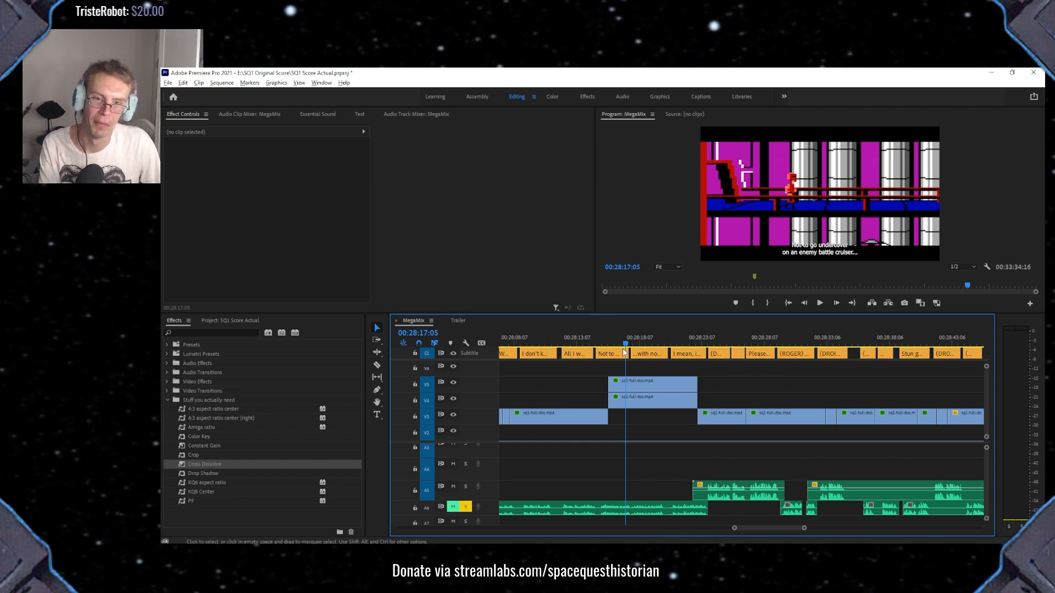
drag(628, 344, 661, 354)
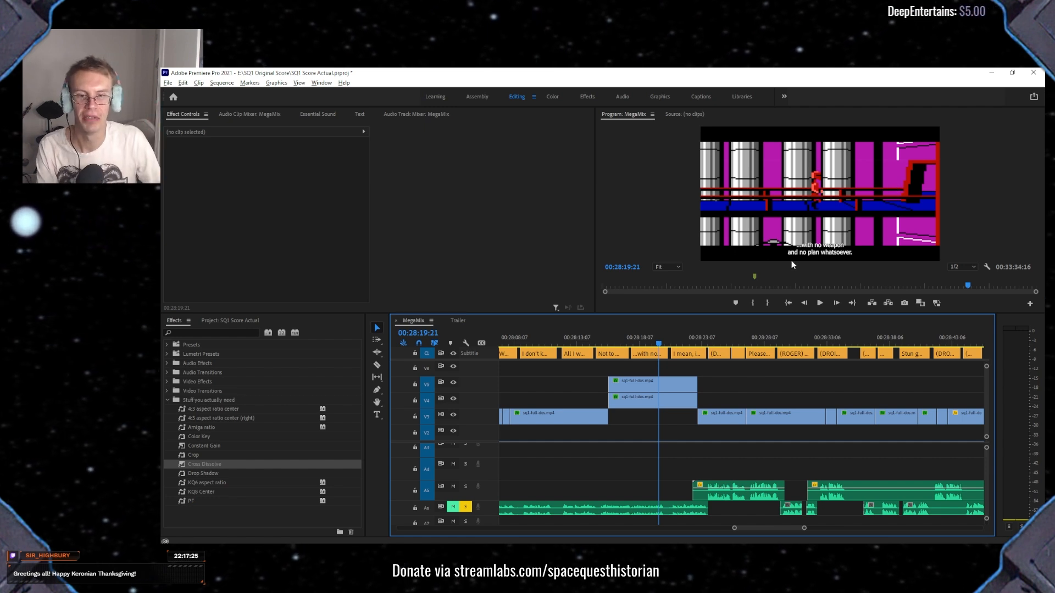
click(658, 345)
Move the playhead back to 00:27:30:10, where the stacked V4 and V5 clips start, and toggle V5's visibility to compare the shot.
scroll(660, 391, up, 5)
scroll(655, 390, up, 5)
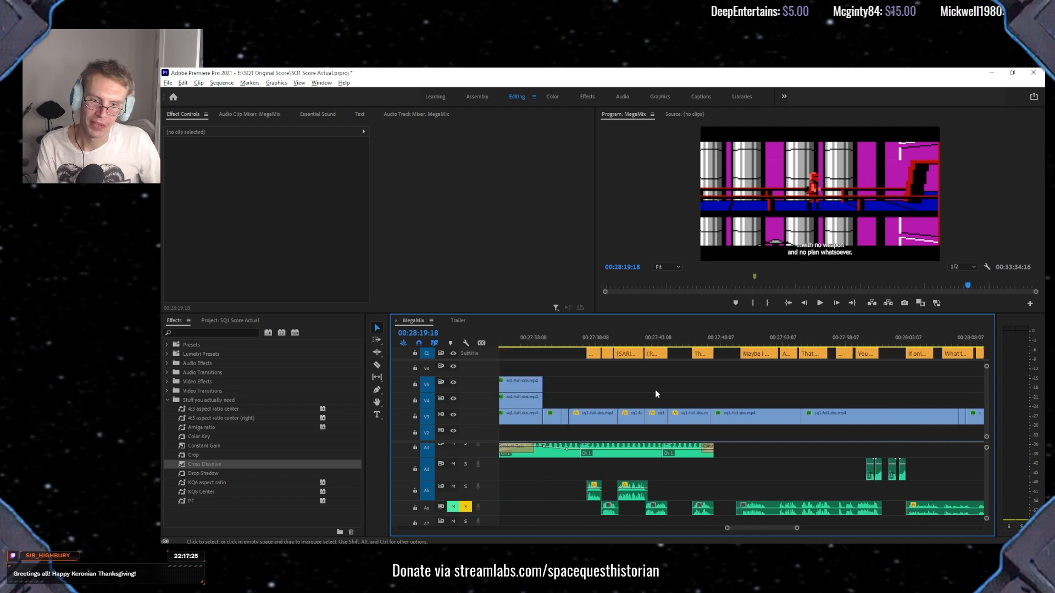
click(630, 342)
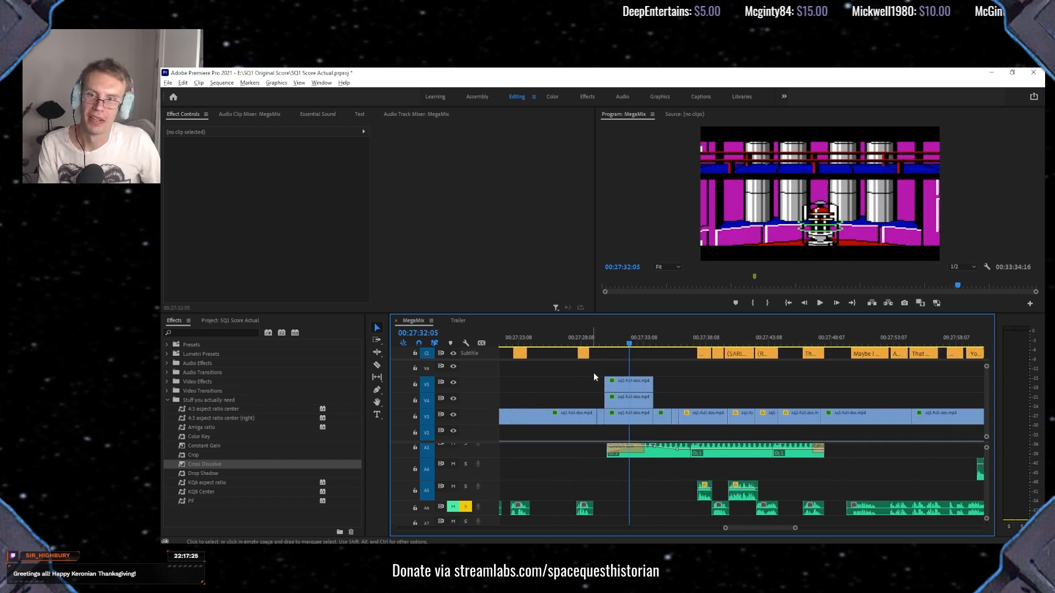
click(607, 342)
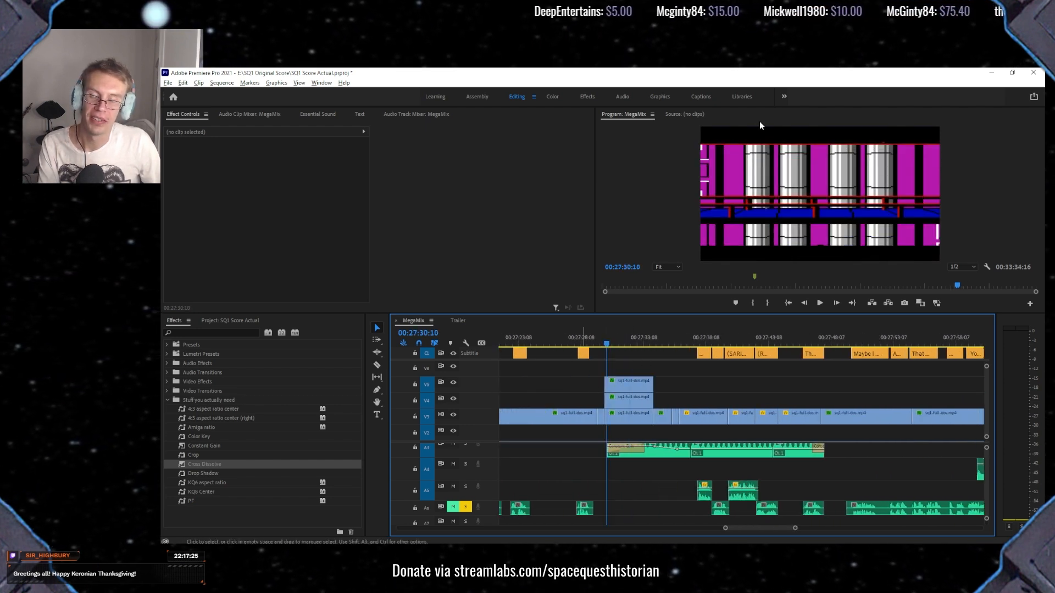
click(454, 382)
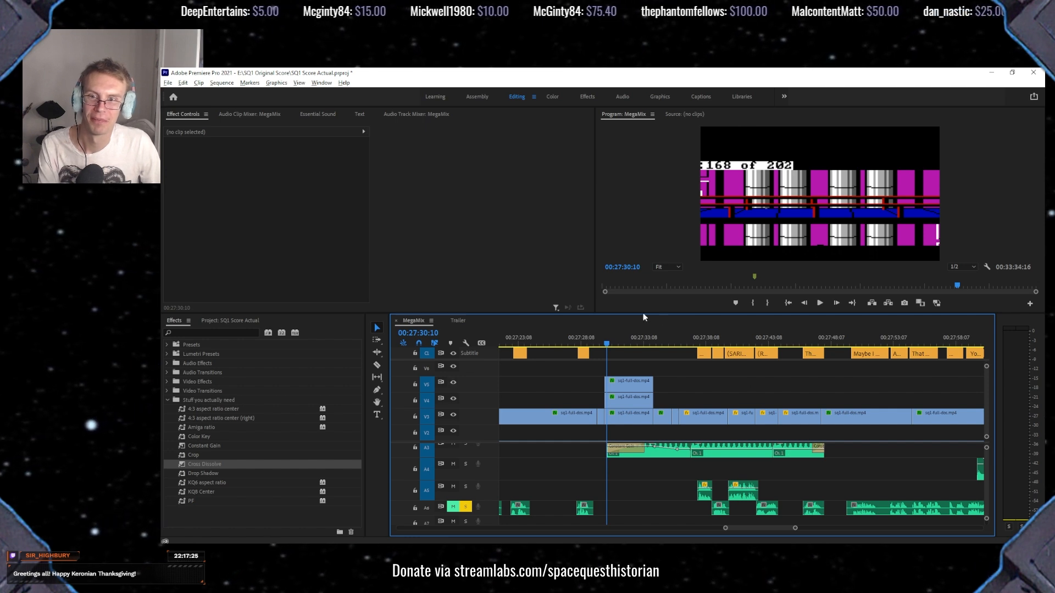
Move the playhead ahead to 00:28:49:09, near the start of the V4 clip, and toggle V4's visibility to compare the shot.
scroll(733, 397, down, 3)
scroll(733, 396, down, 15)
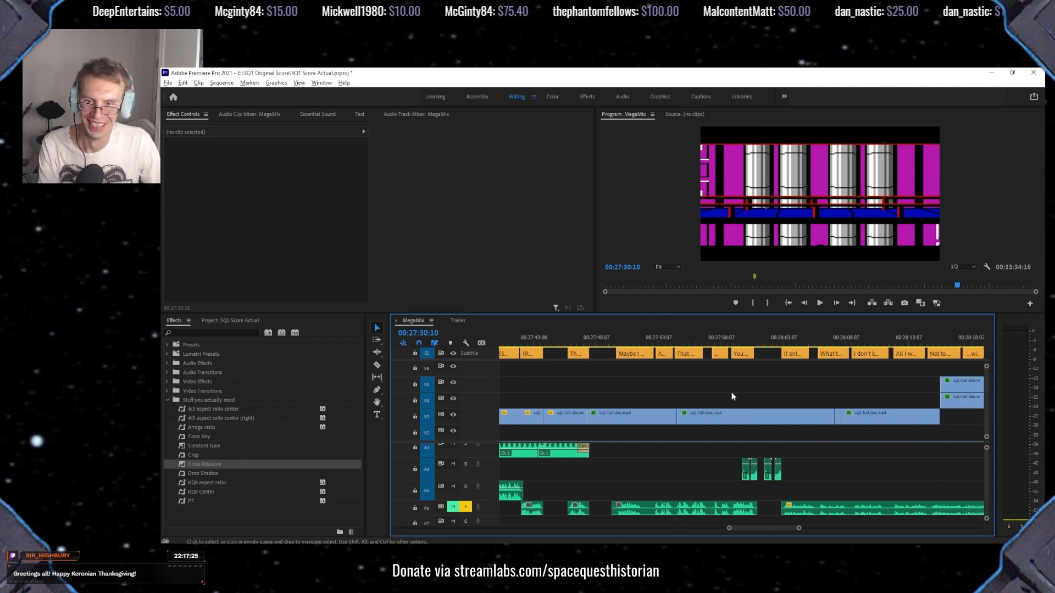
scroll(733, 394, down, 3)
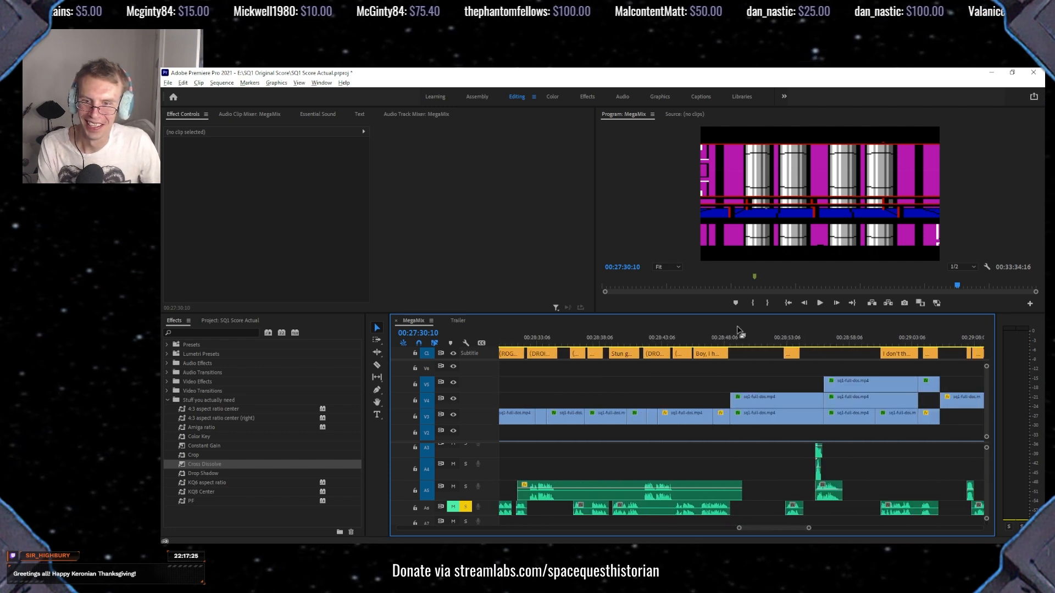
scroll(627, 409, up, 4)
scroll(628, 408, down, 3)
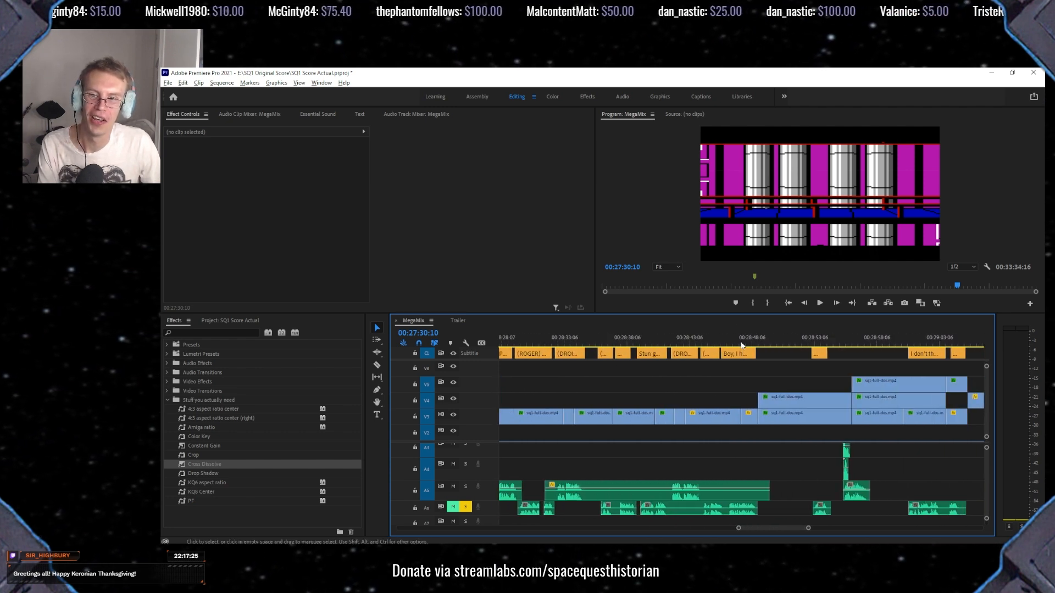
click(766, 341)
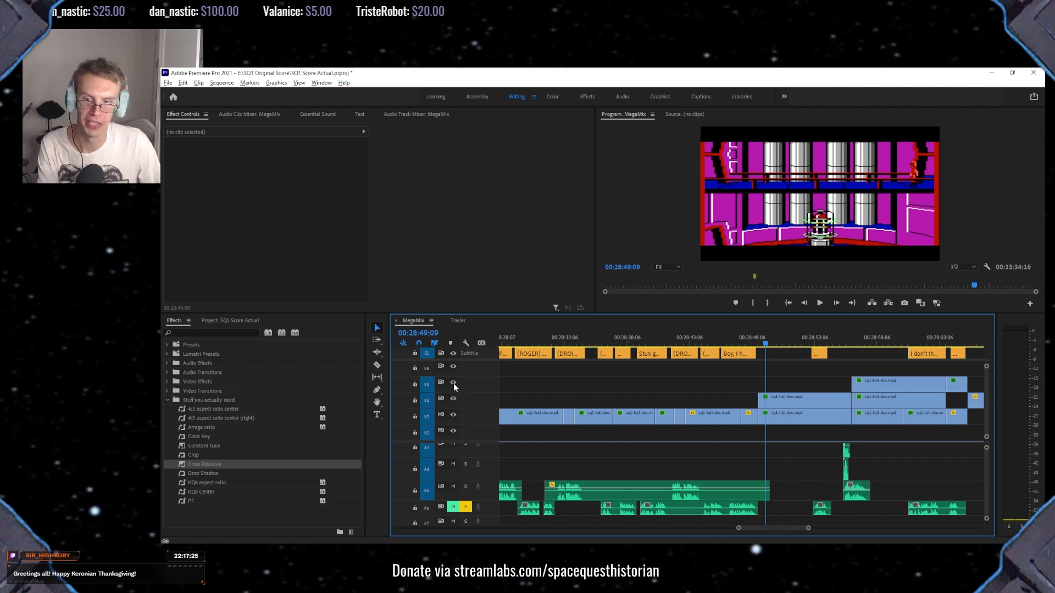
click(454, 399)
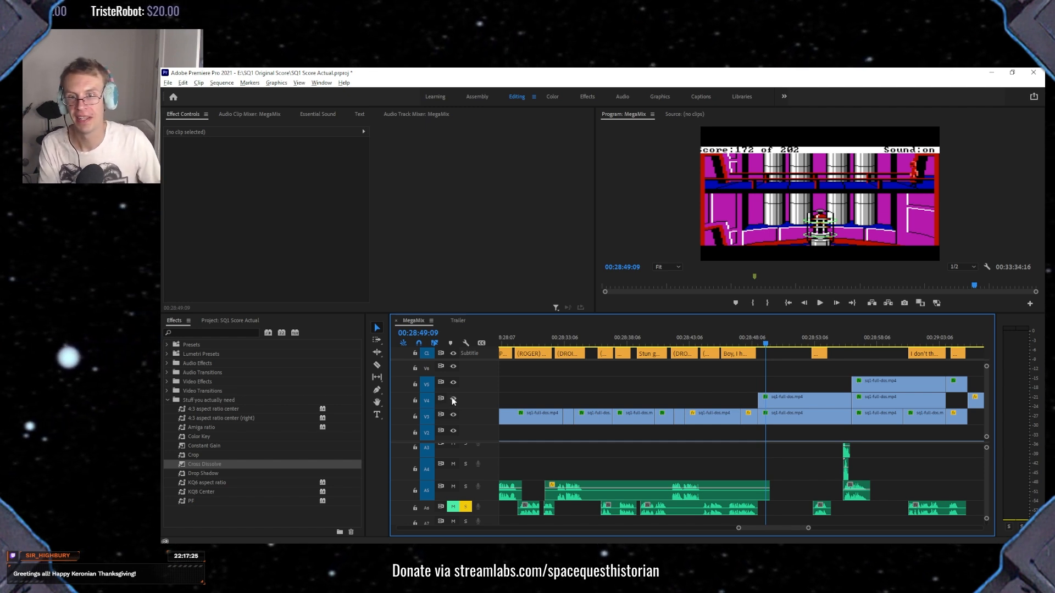
Check the frame at 00:28:58:07 and move the playhead back to 00:28:55:14, at the stacked audio clips on A3 to A5.
scroll(750, 354, down, 3)
scroll(750, 352, down, 2)
click(684, 341)
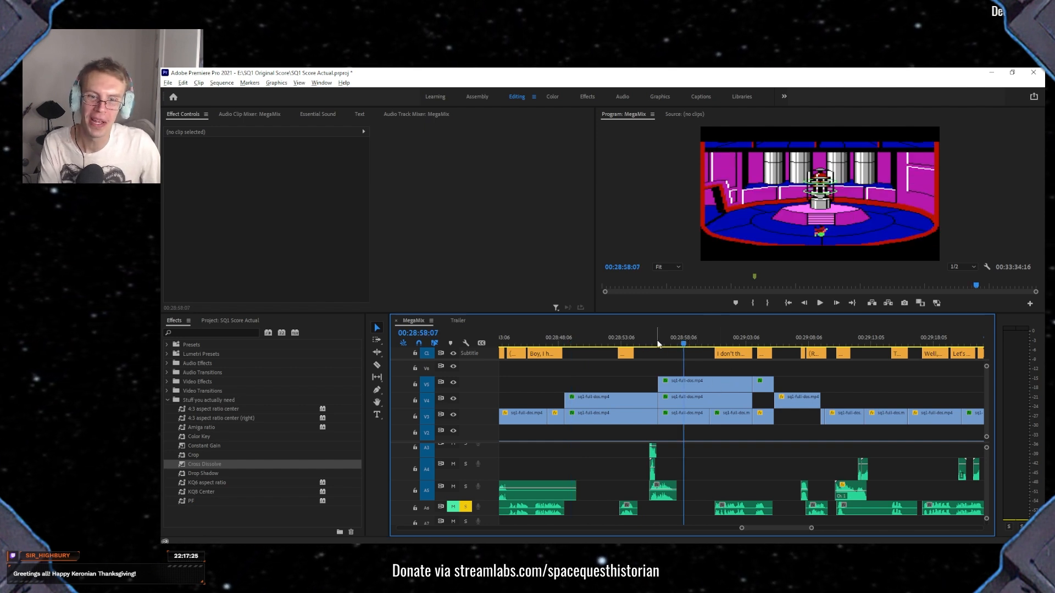
key(Left)
drag(651, 344, 650, 343)
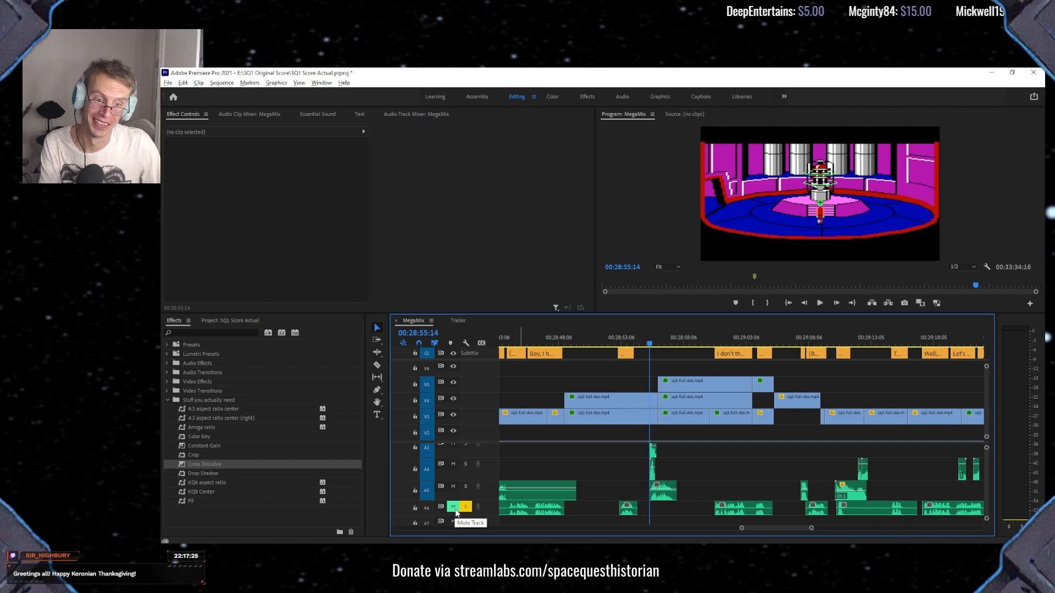
Take audio track A6 off solo and solo tracks A5, A4 and A3 instead.
click(466, 506)
click(466, 486)
click(465, 464)
click(465, 446)
scroll(464, 483, up, 2)
scroll(464, 482, down, 2)
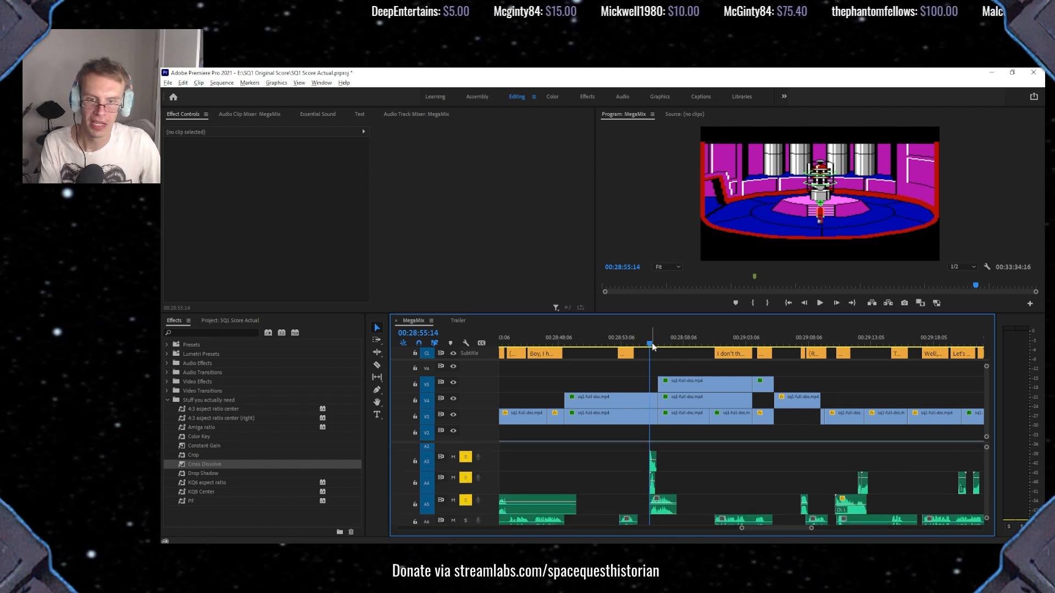
Play the combined A3, A4 and A5 clips from 00:28:55:09 and return the playhead to 00:28:55:11.
drag(650, 345, 647, 345)
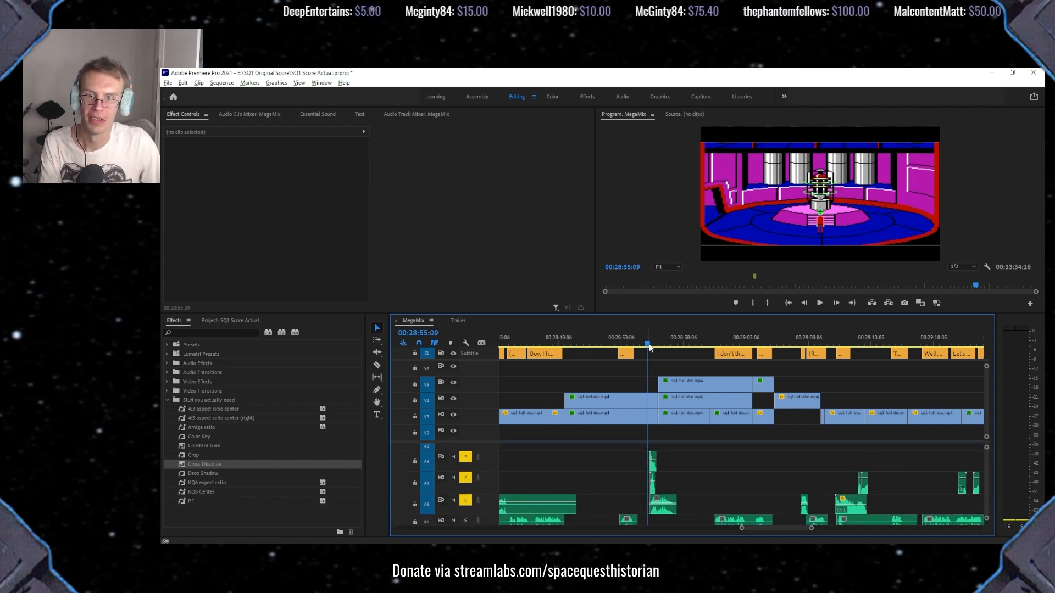
key(space)
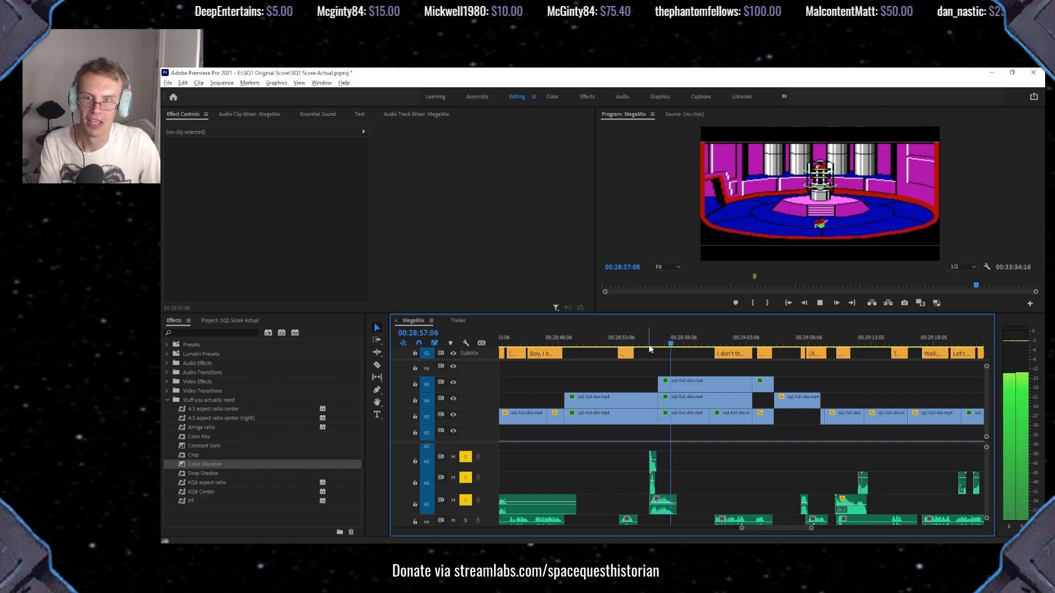
click(649, 345)
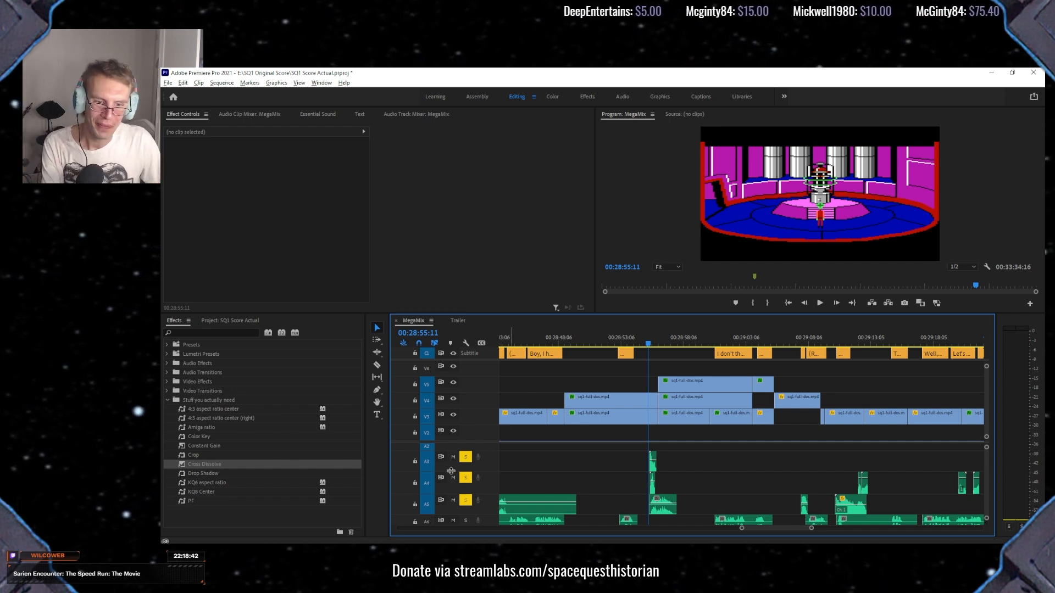
Take A5 and A3 off solo and play the A4 clip alone twice, the second time from 00:28:55:07.
click(470, 501)
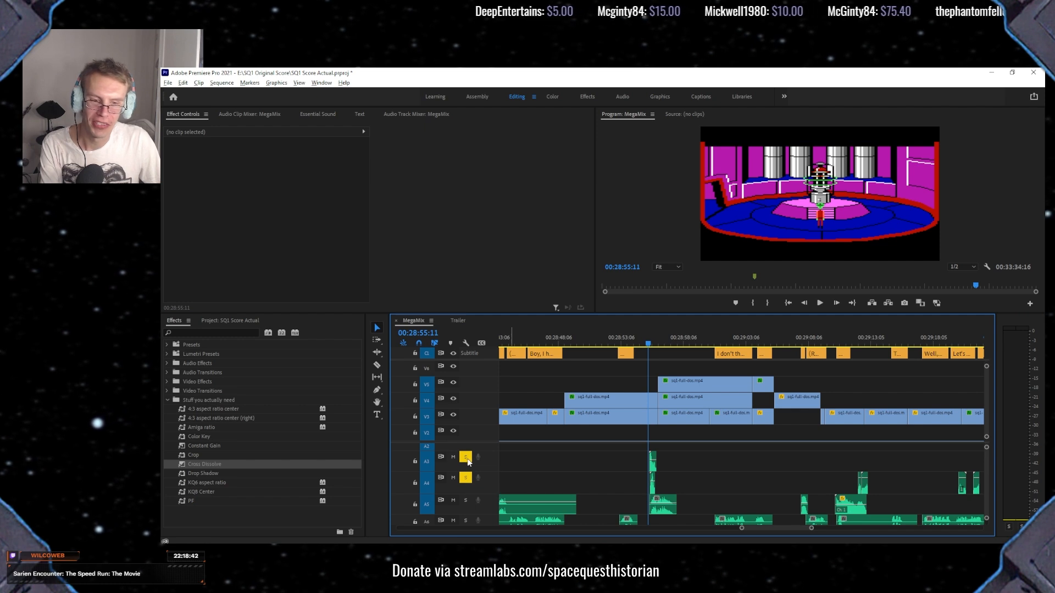
key(space)
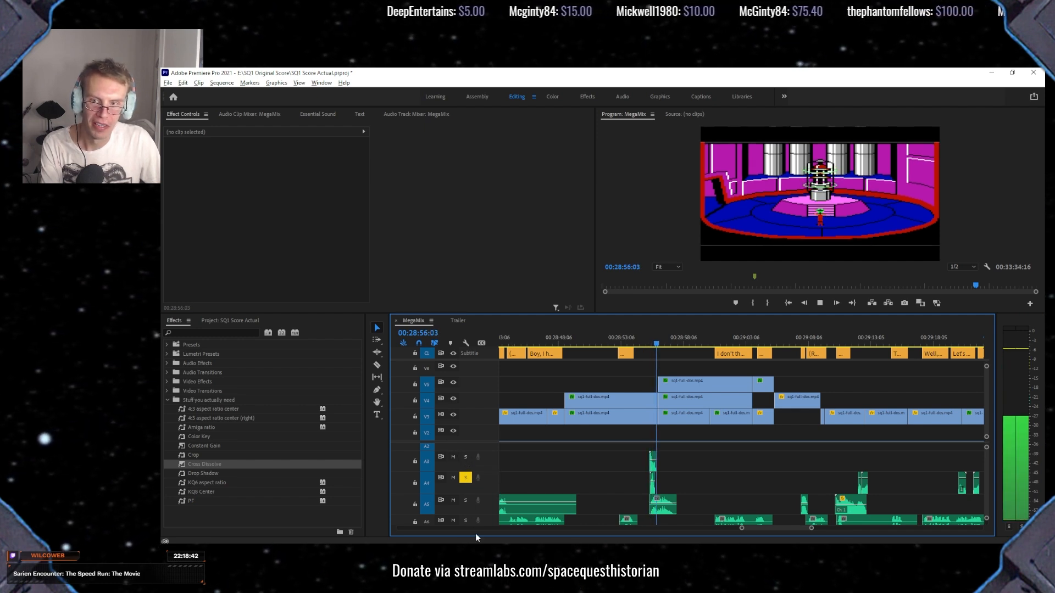
click(647, 336)
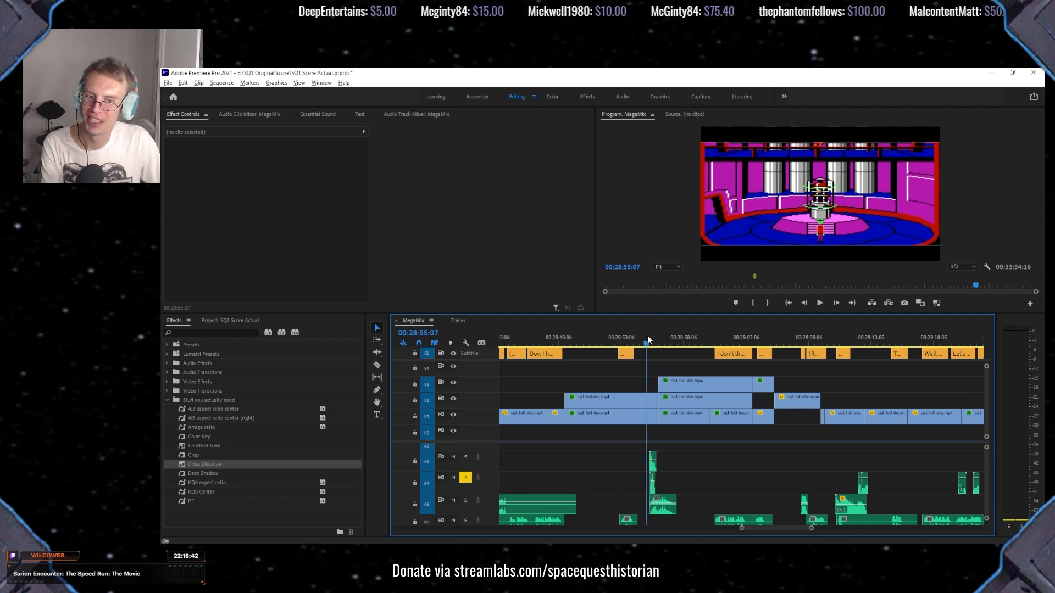
key(space)
key(space)
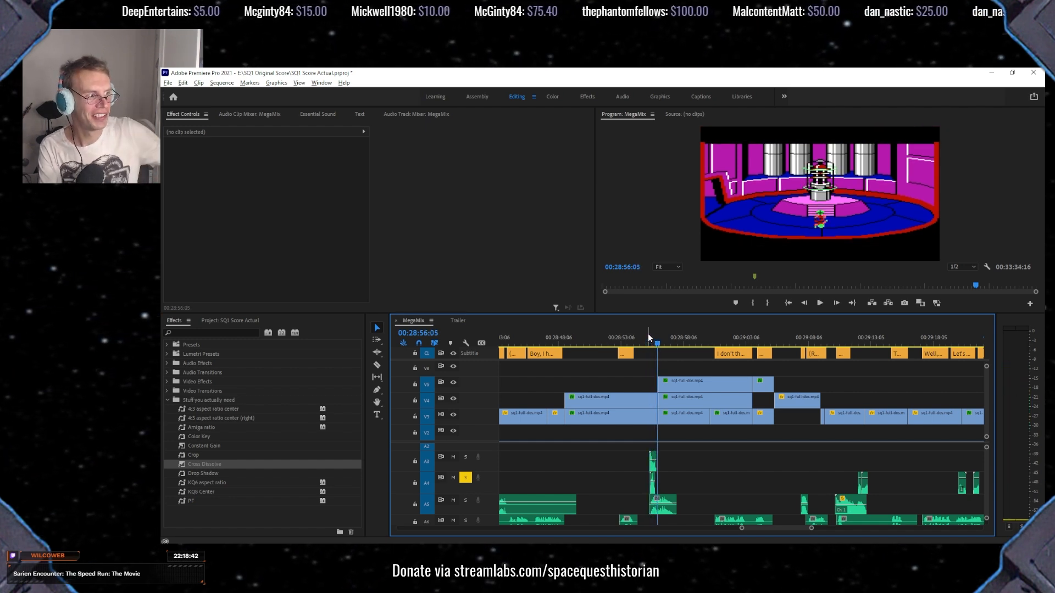
Return the playhead to 00:28:55:09, solo A3 instead of A4 and play its clip.
click(648, 335)
click(465, 456)
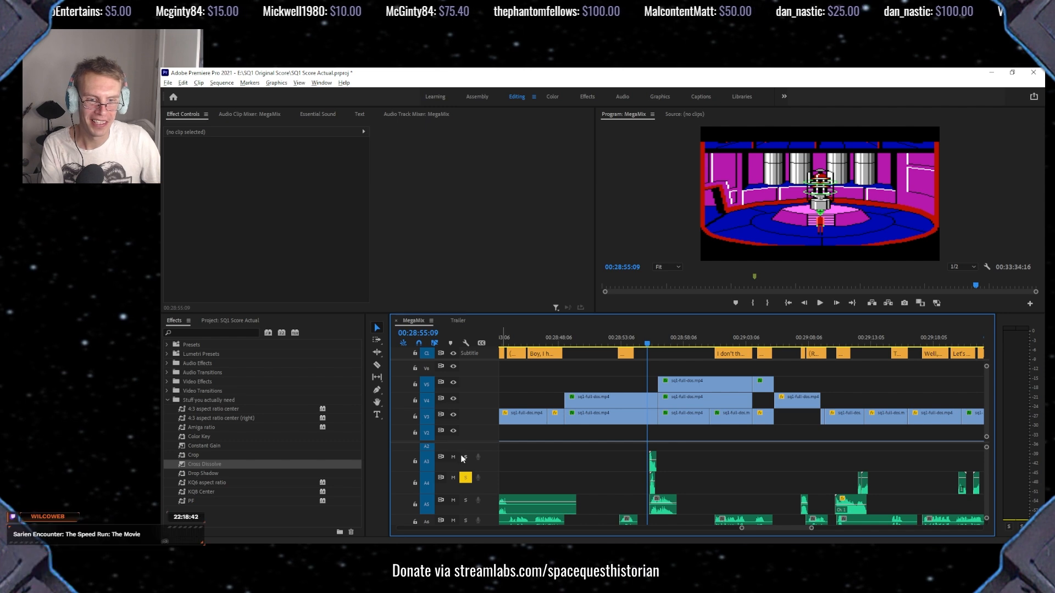
click(465, 478)
key(space)
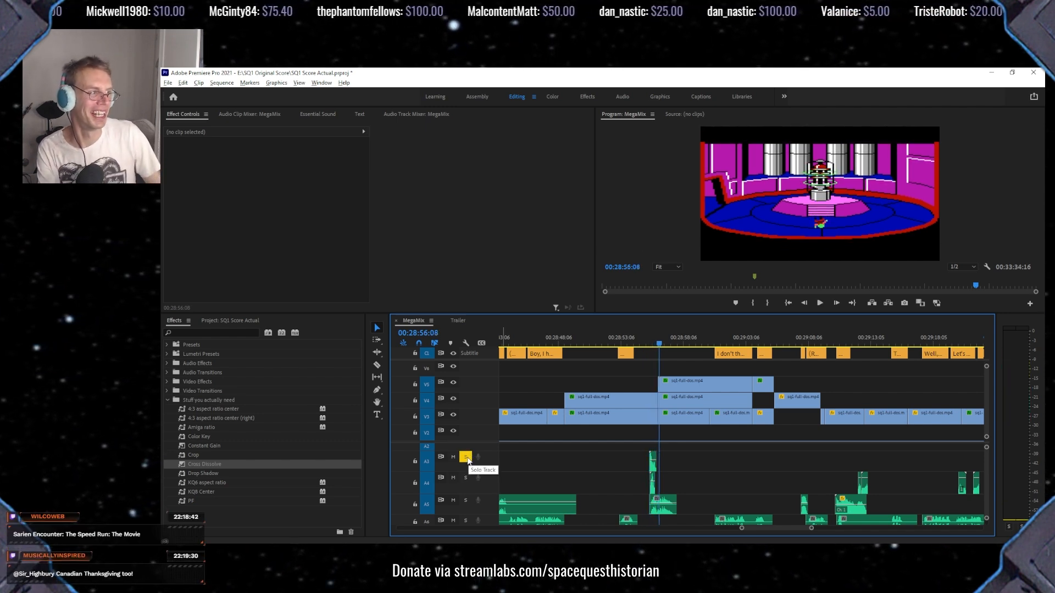
Solo A5 instead of A3 and play its clip from 00:28:55:10, stopping at 00:28:56:23.
click(465, 500)
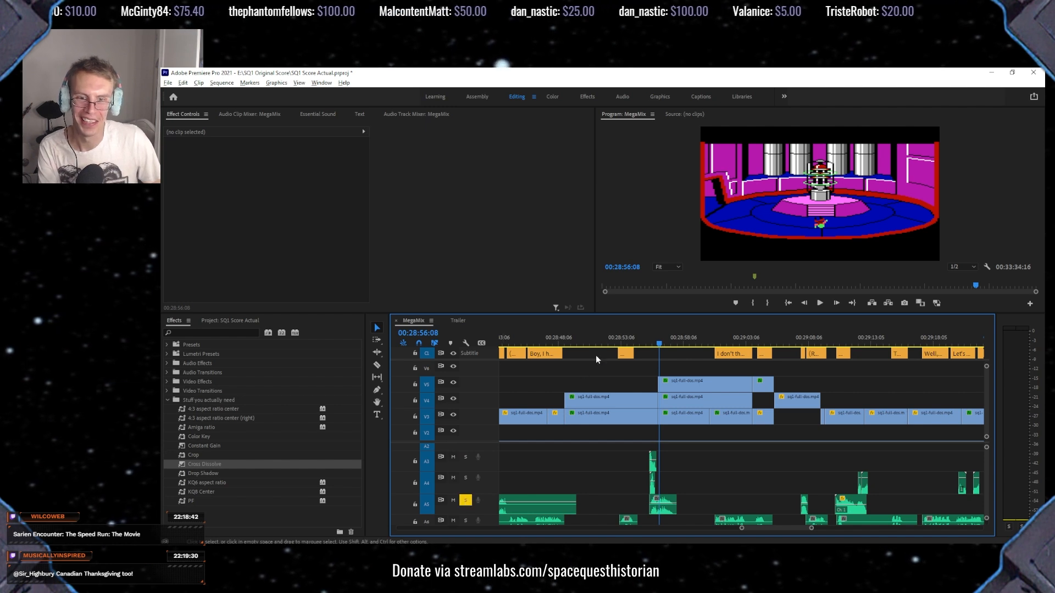
drag(655, 343, 648, 342)
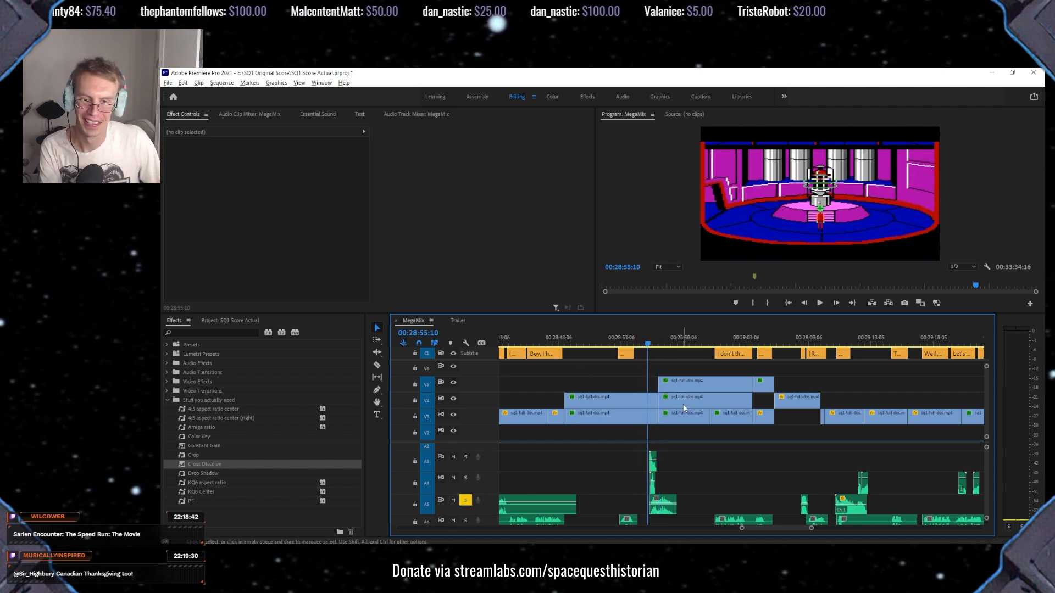
scroll(702, 460, down, 2)
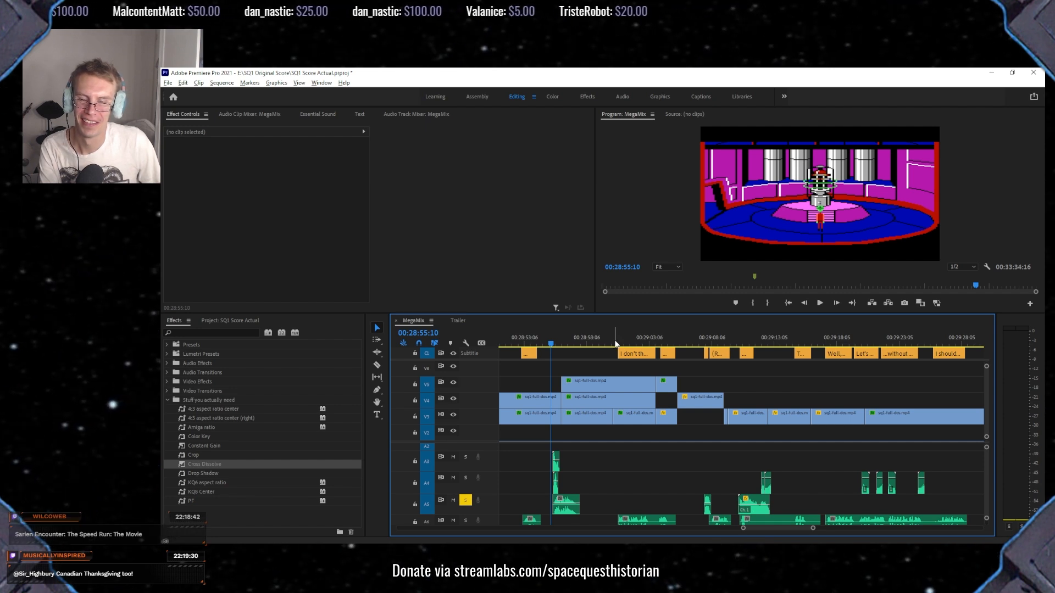
key(space)
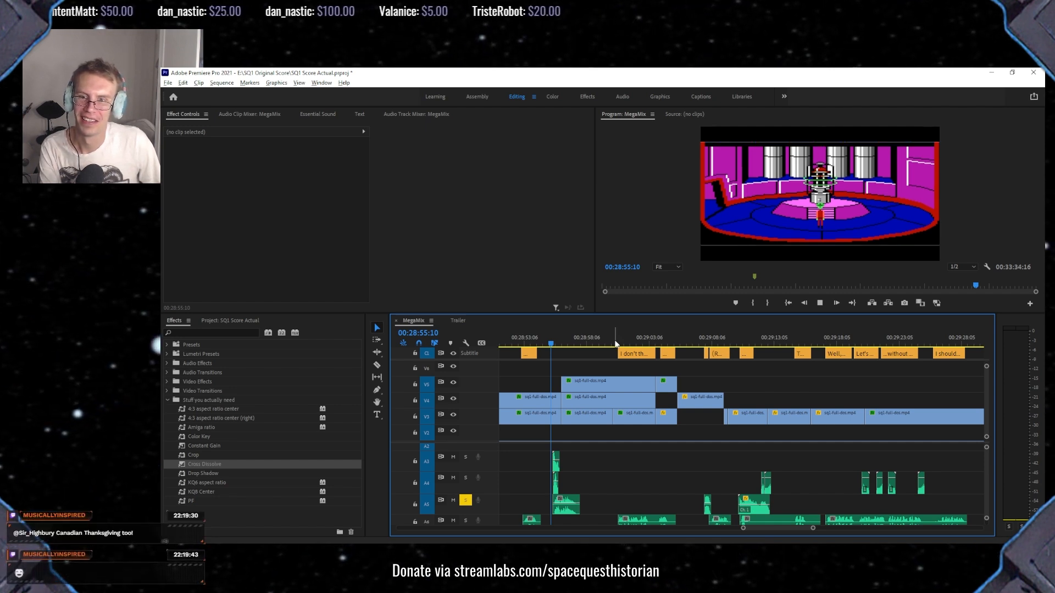
key(space)
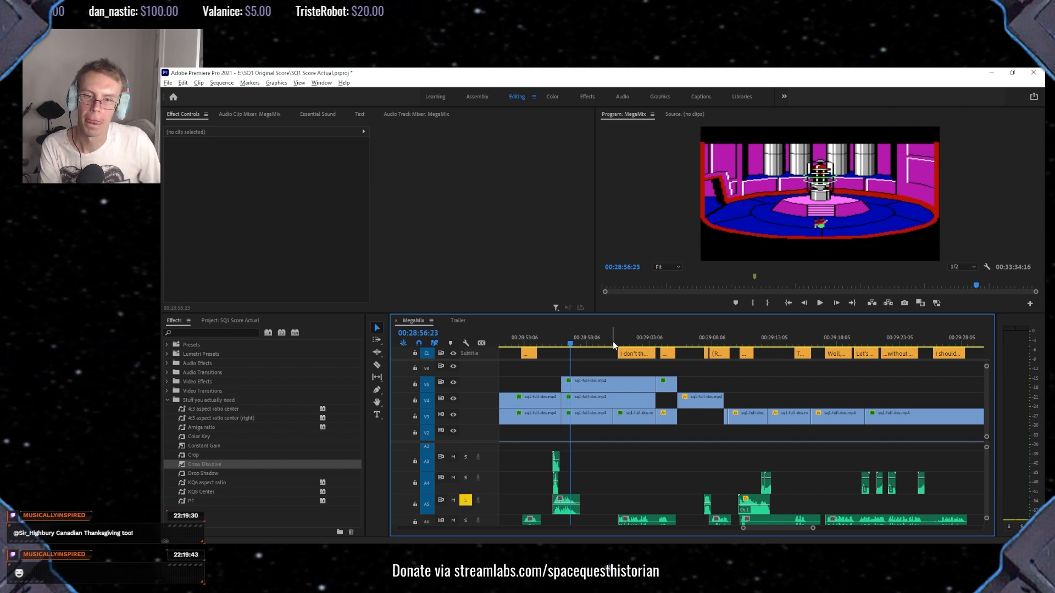
Move the playhead to 00:29:00:15, just before the next subtitle, and look over the clips that follow on the timeline.
click(613, 345)
scroll(616, 464, down, 1)
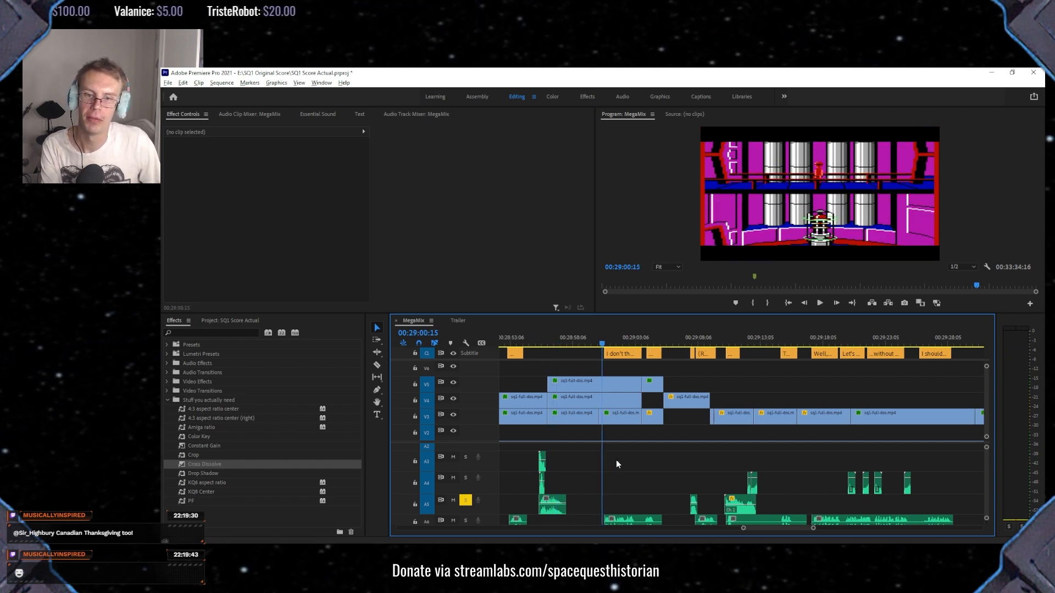
scroll(615, 460, down, 2)
scroll(549, 477, down, 3)
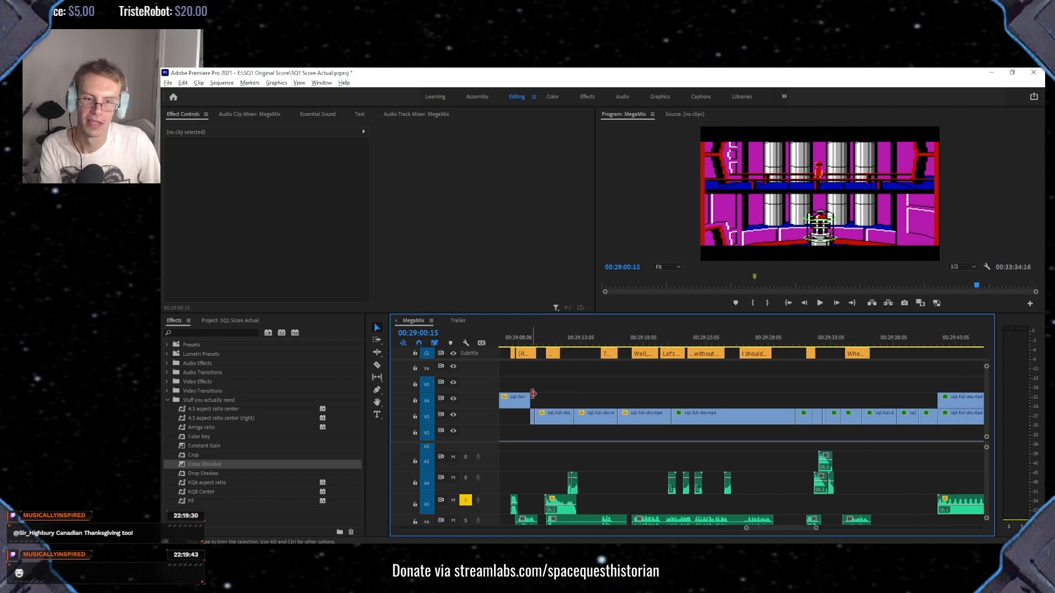
Play the soloed A5 track from 00:29:07:11, stopping at 00:29:08:10 during the "Sorry, no time to talk!" subtitle.
scroll(528, 399, up, 4)
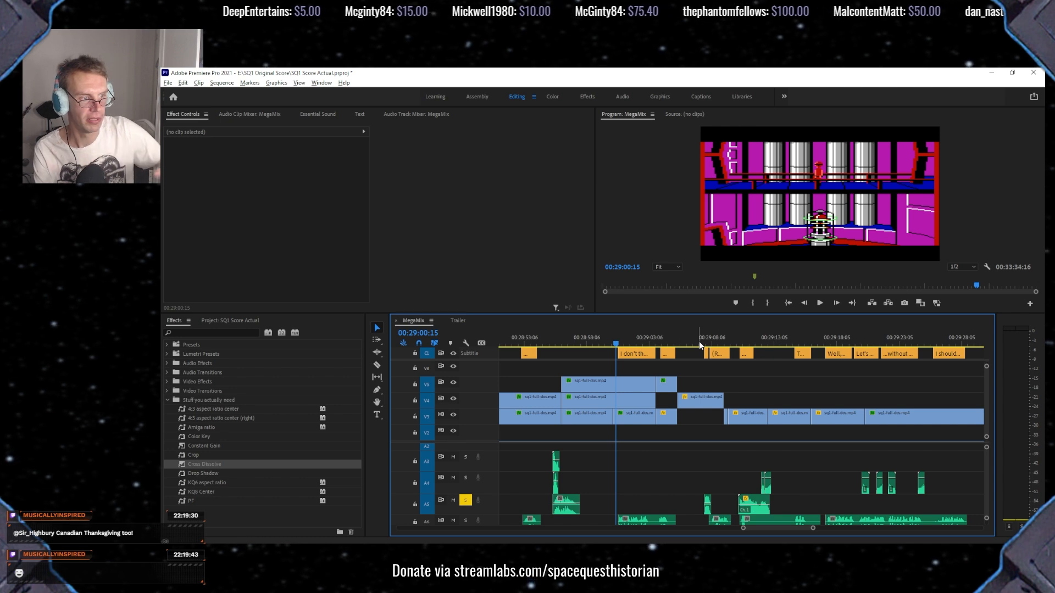
click(701, 345)
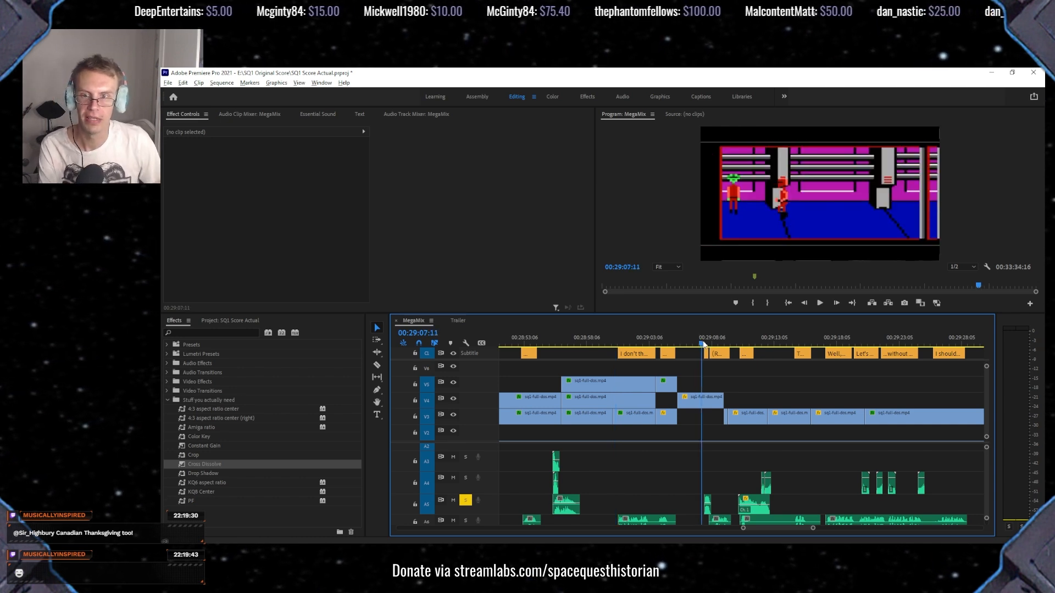
key(space)
key(space)
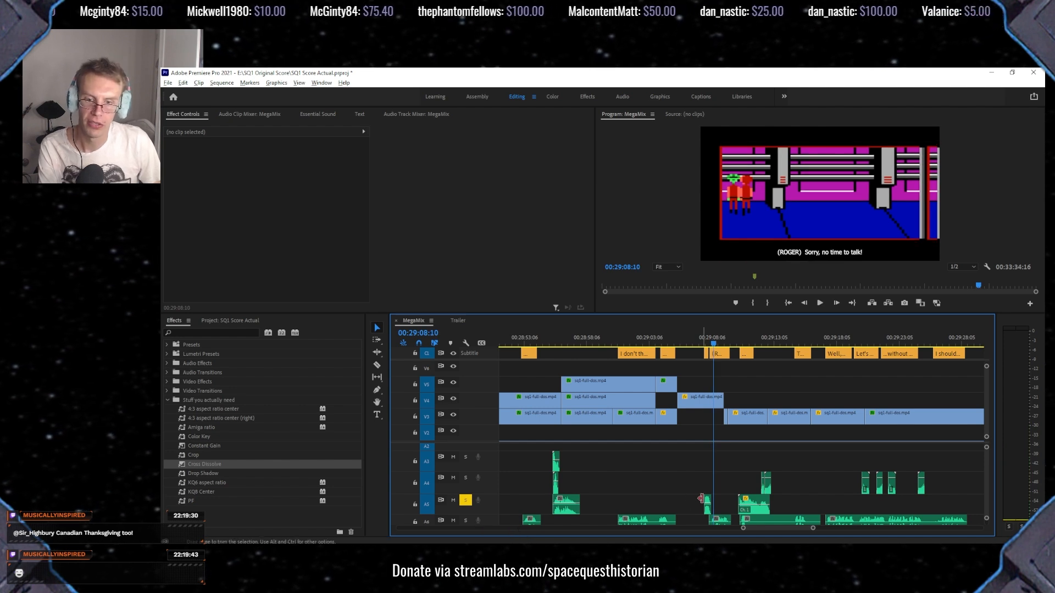
Extend the short "hey" voice clip on A5 near 00:29:07 at both ends and move it to A2.
drag(700, 499, 643, 500)
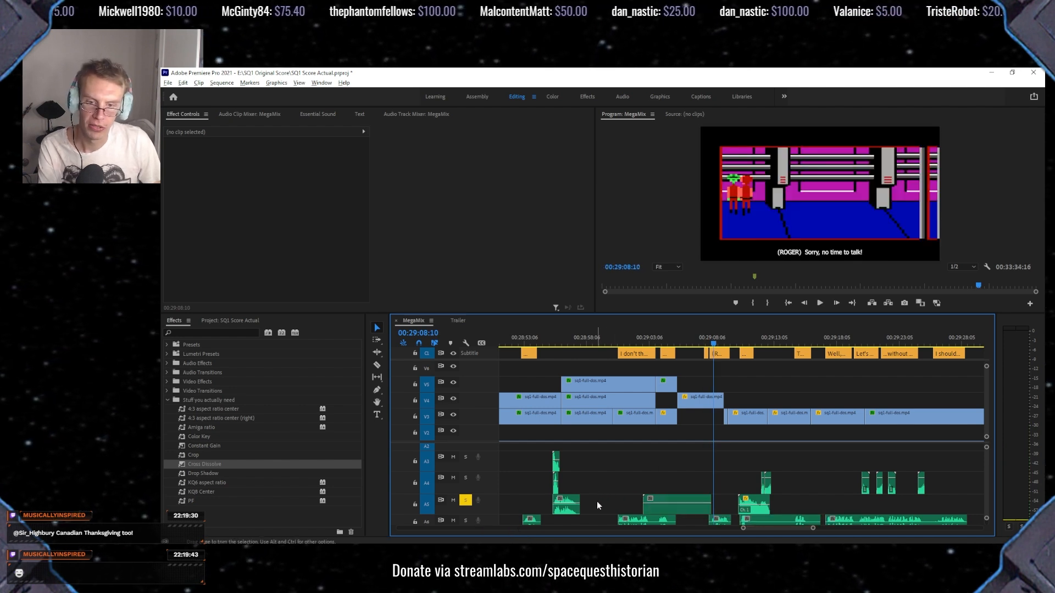
drag(714, 500, 975, 456)
scroll(899, 489, down, 3)
scroll(900, 490, down, 3)
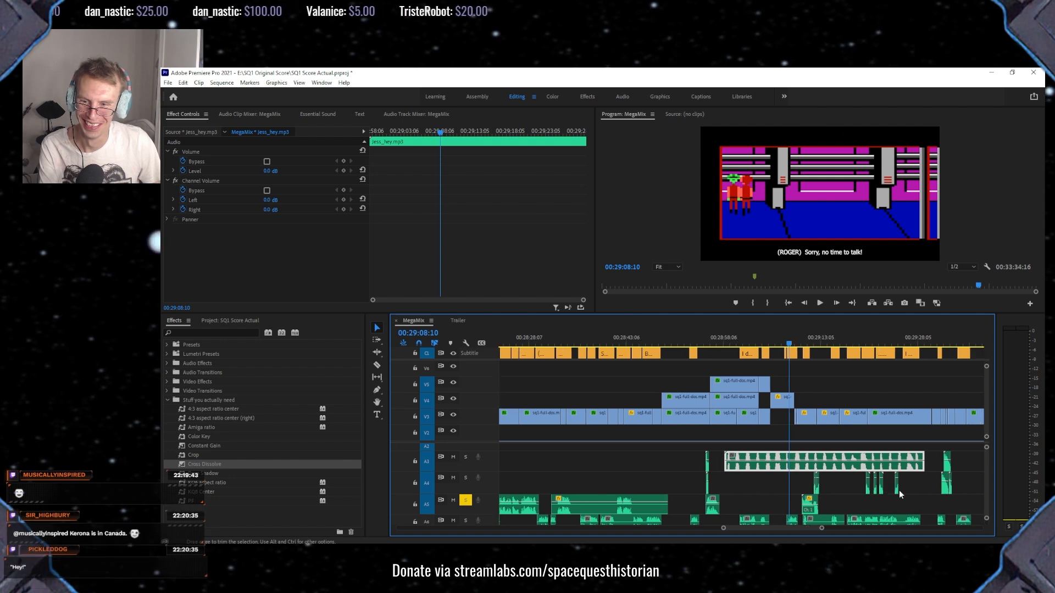
scroll(726, 497, up, 2)
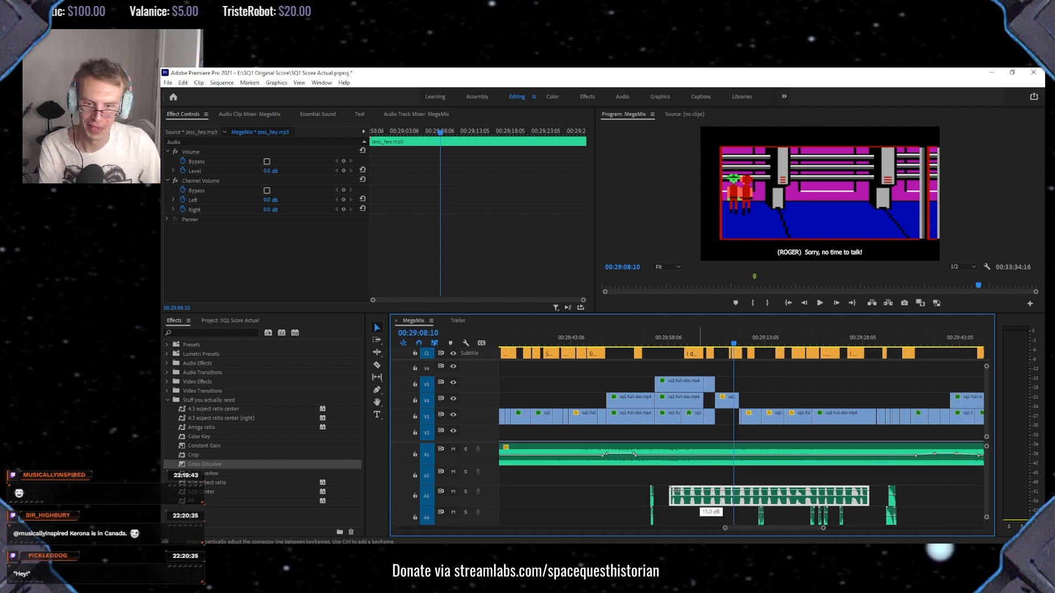
drag(709, 503, 716, 483)
drag(869, 476, 883, 476)
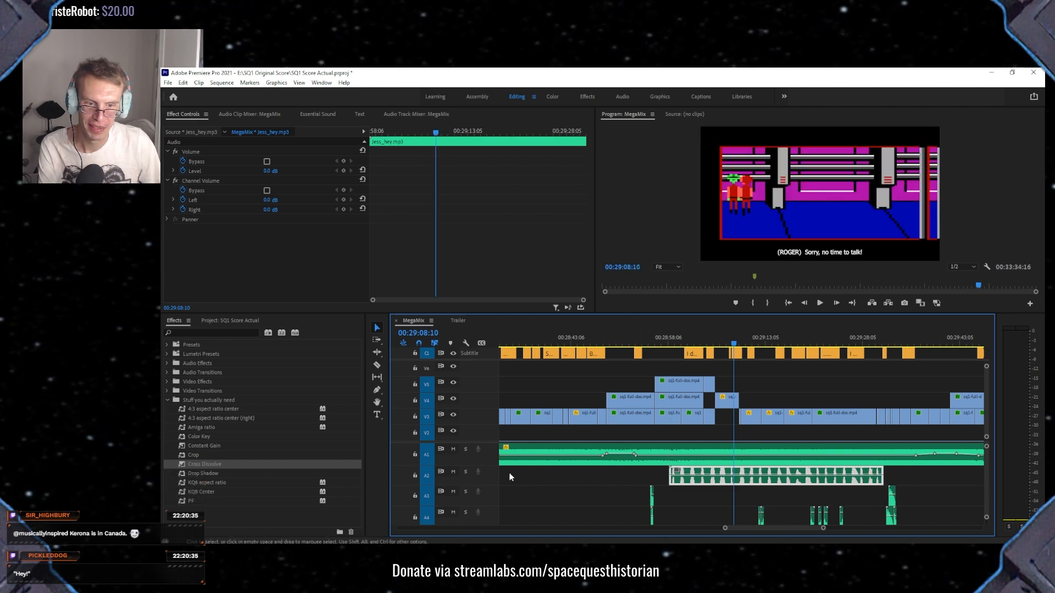
Solo A2 instead of A5 and play the extended "hey" voice clip from its start, stopping at 00:29:31:02.
click(466, 472)
scroll(466, 506, down, 2)
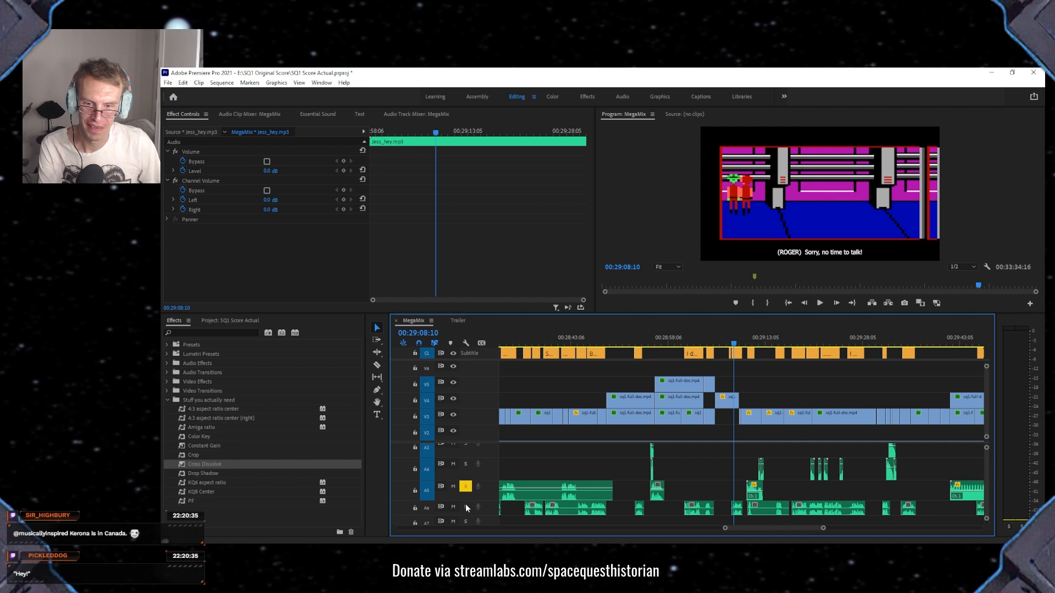
scroll(464, 491, up, 2)
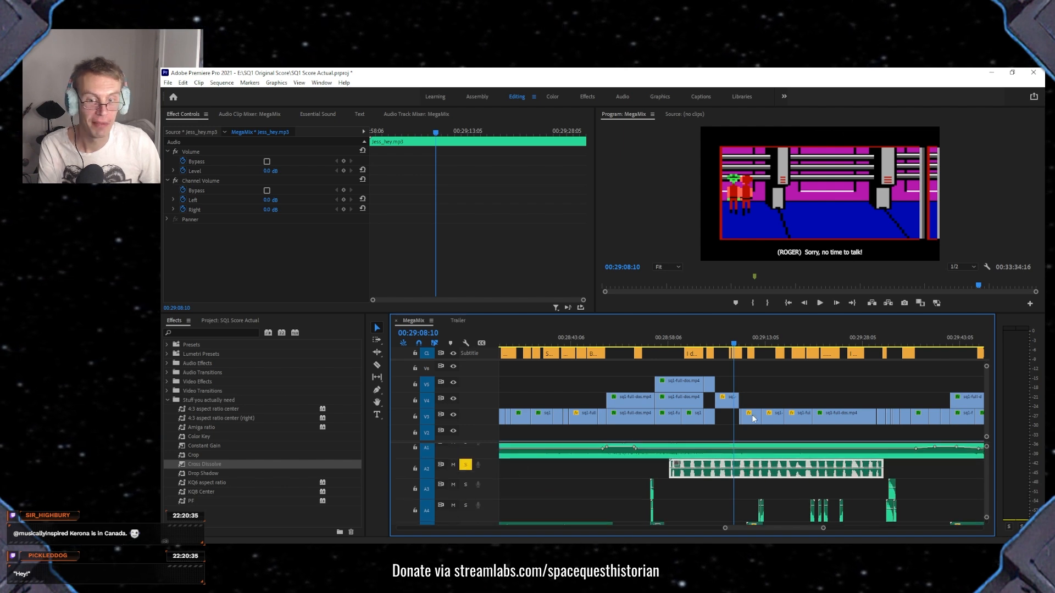
click(671, 343)
key(space)
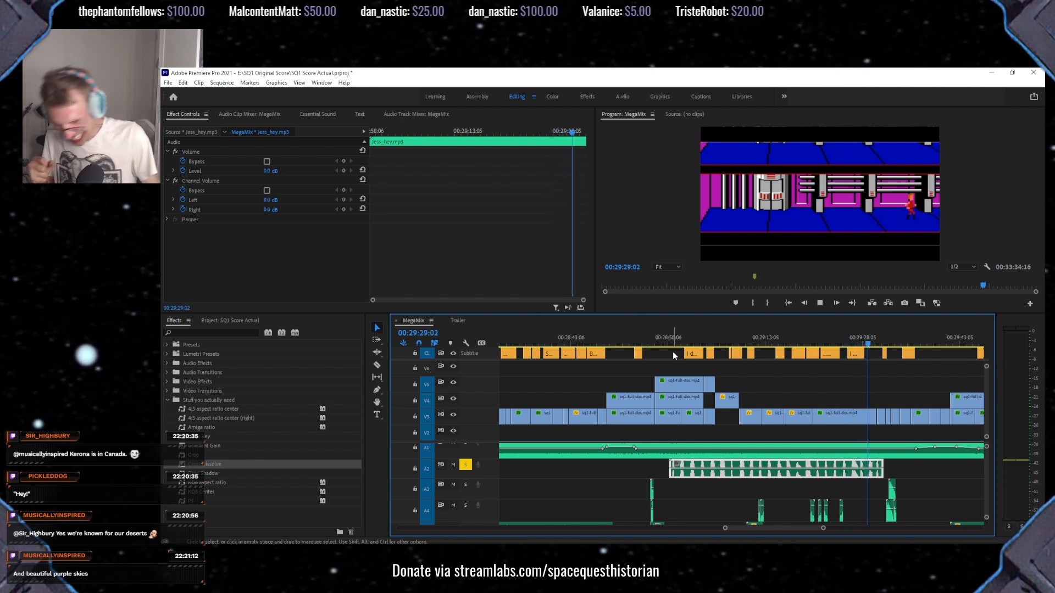
key(space)
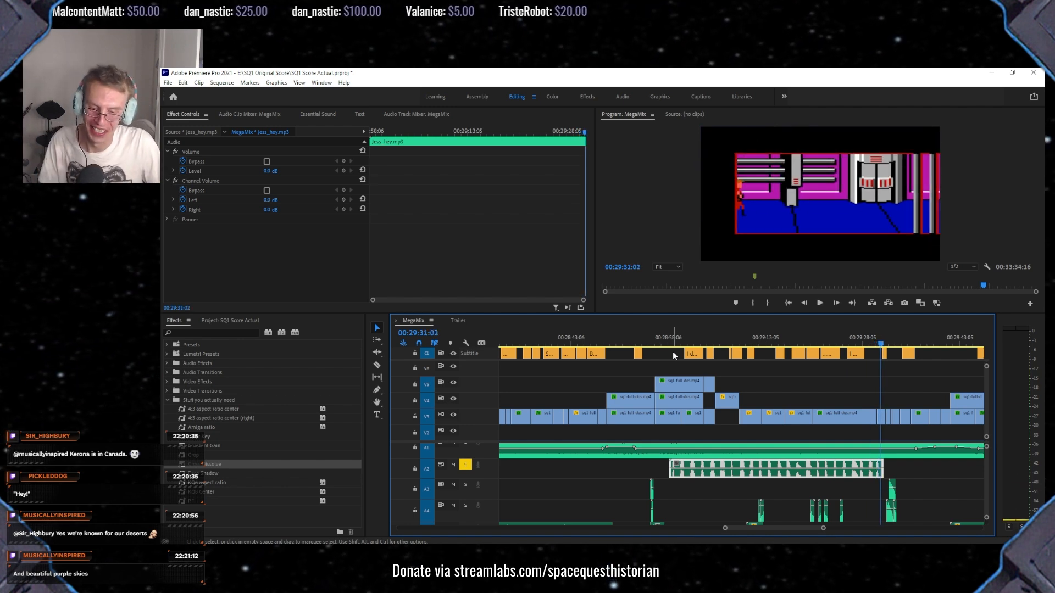
Replay the last part of the extended "hey" voice clip from about 00:29:26 and delete the clip from A2.
click(854, 340)
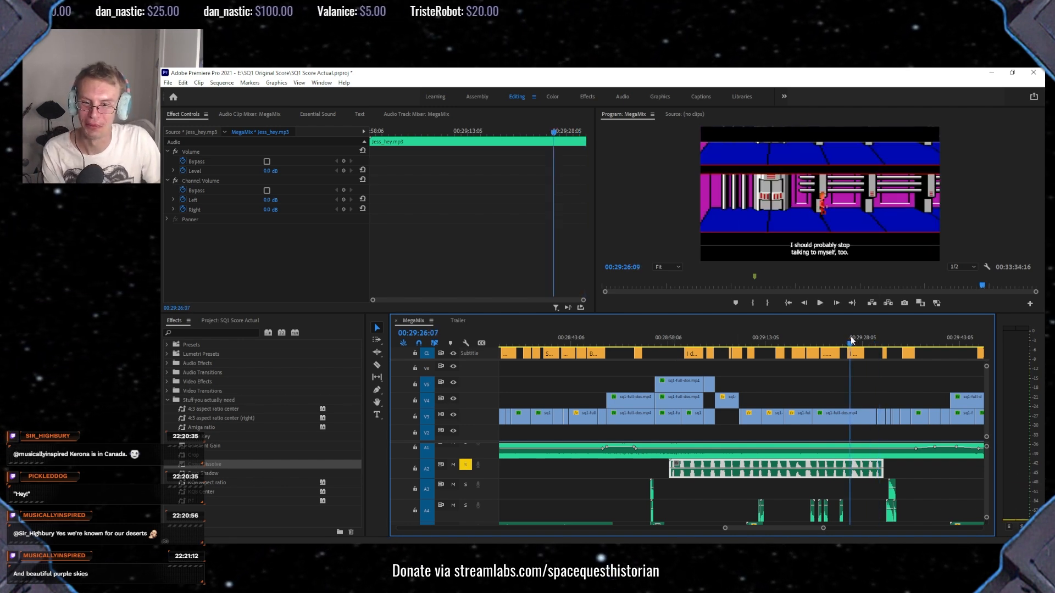
key(space)
key(space)
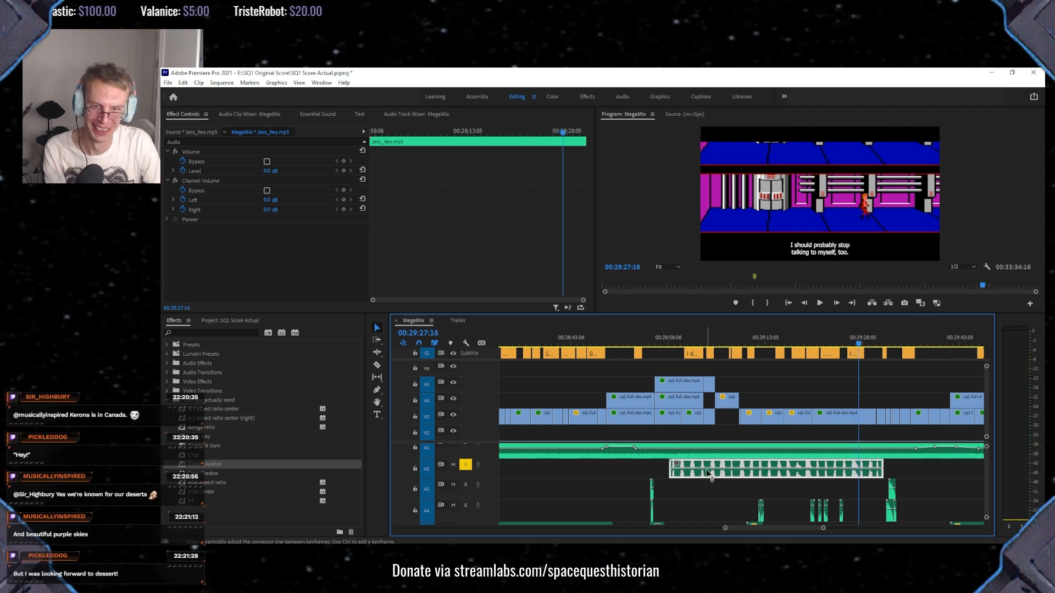
key(Delete)
Solo A6 and move the playhead to 00:29:31:21, at the "Holy crap!" subtitle.
scroll(815, 486, down, 3)
scroll(812, 482, right, 2)
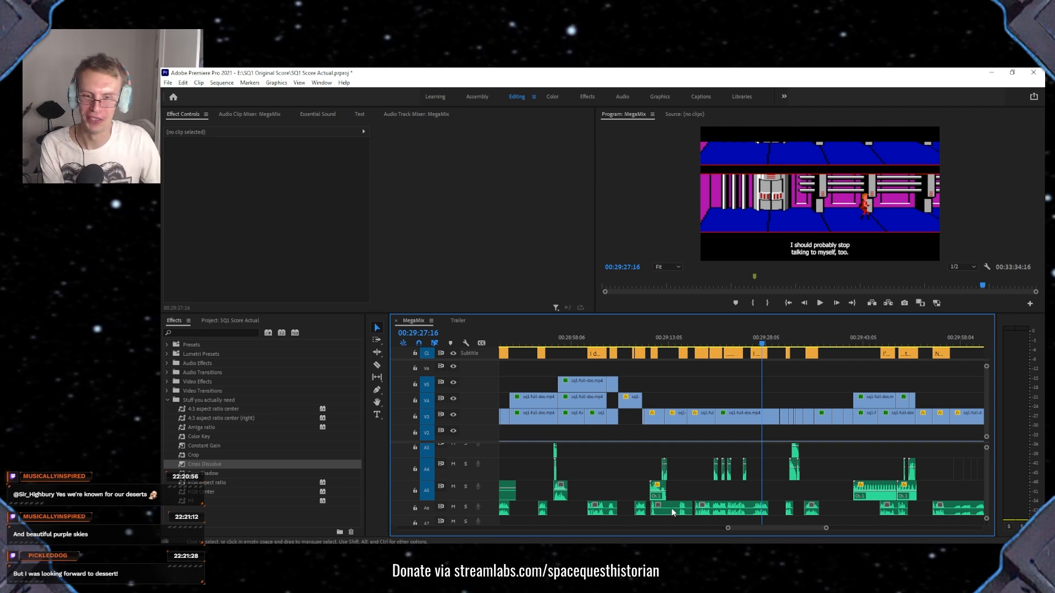
click(465, 507)
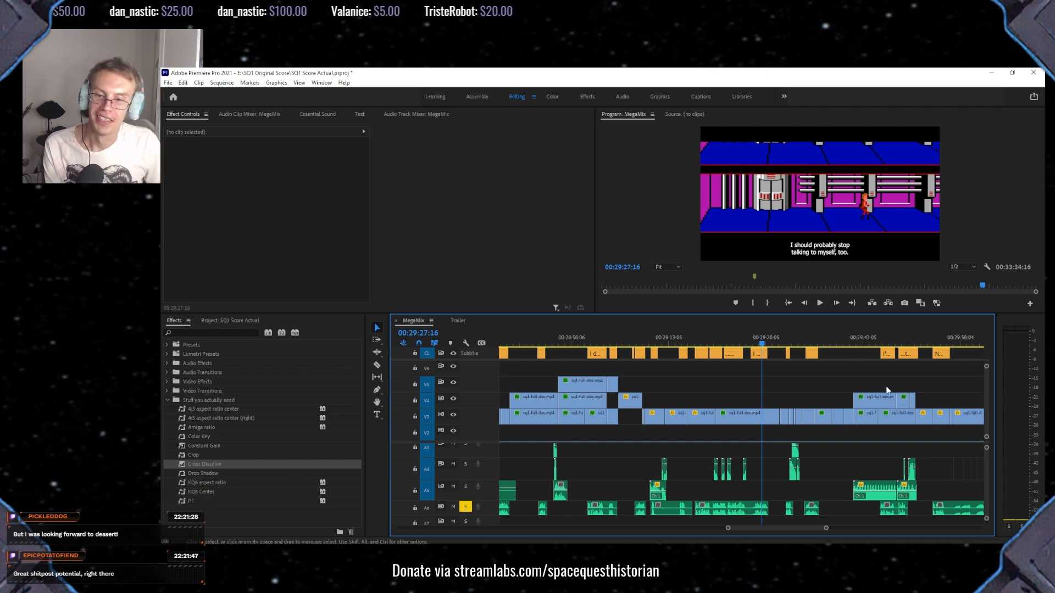
click(790, 342)
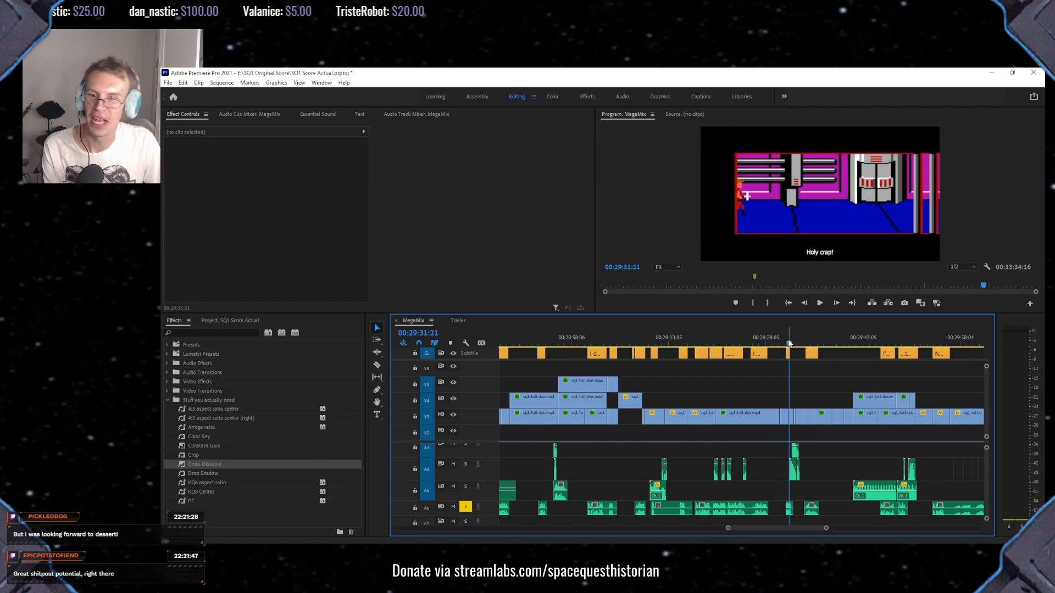
Move the playhead to 00:29:42:03, where the next stacked V4 clips and the A5 clip begin.
scroll(793, 393, down, 3)
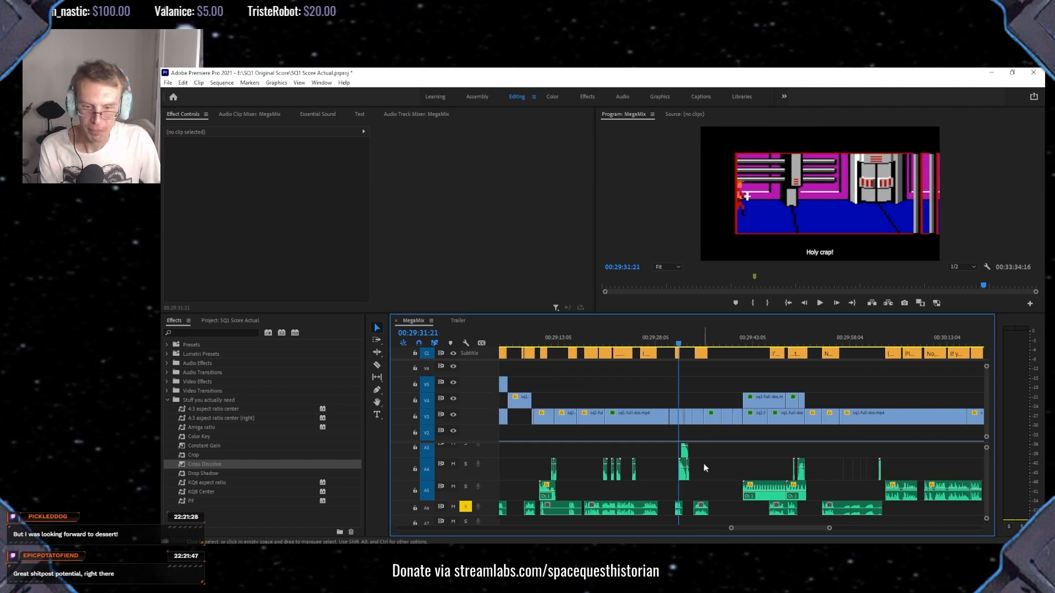
scroll(705, 448, down, 2)
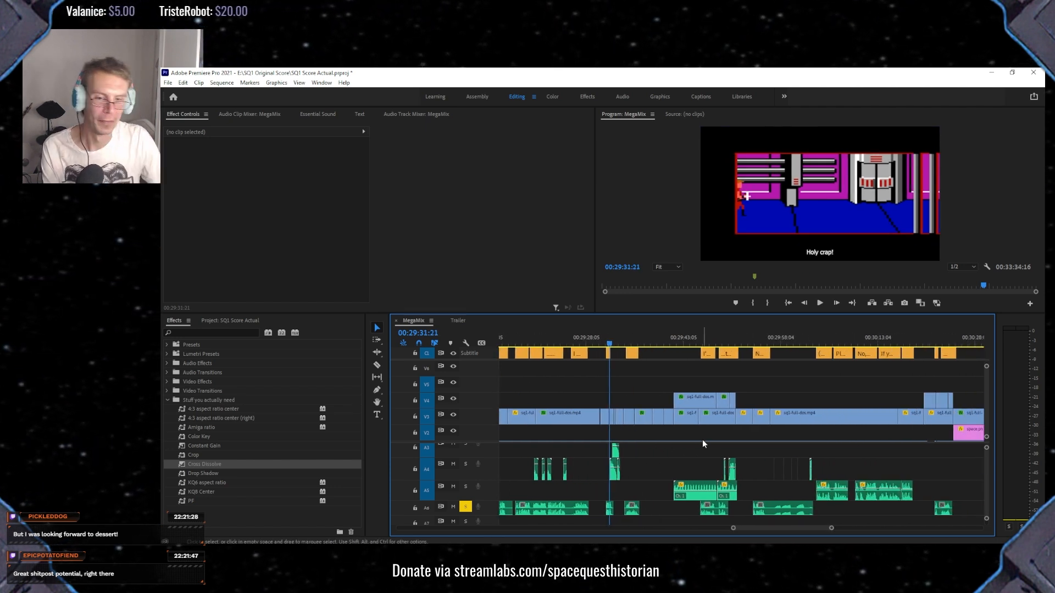
scroll(695, 438, down, 2)
click(621, 341)
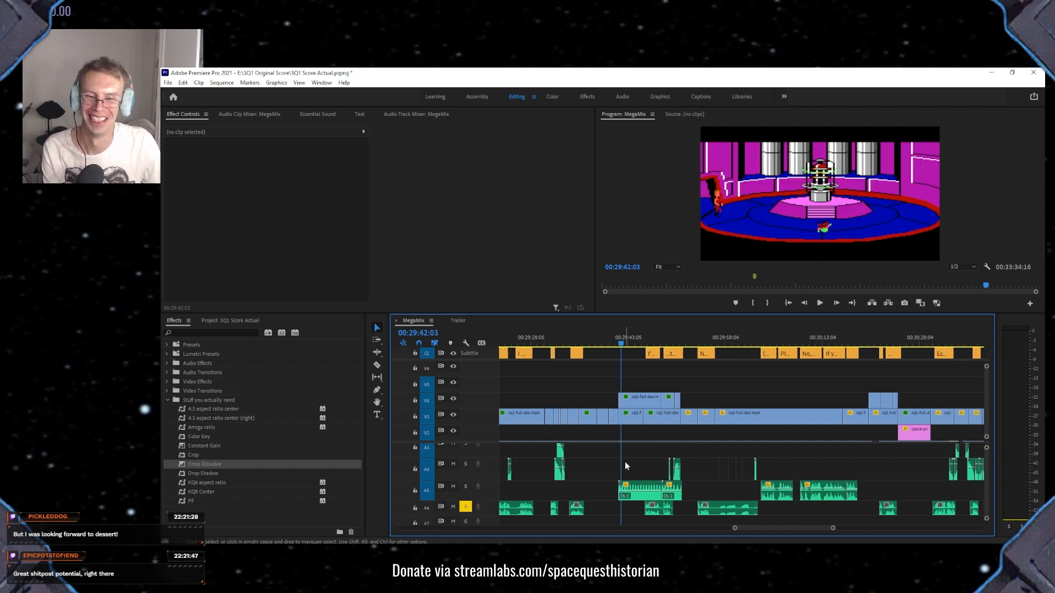
View the self-destruct code subtitle at 00:29:54:23 and the keypad close-up at 00:29:57:18.
scroll(645, 404, down, 3)
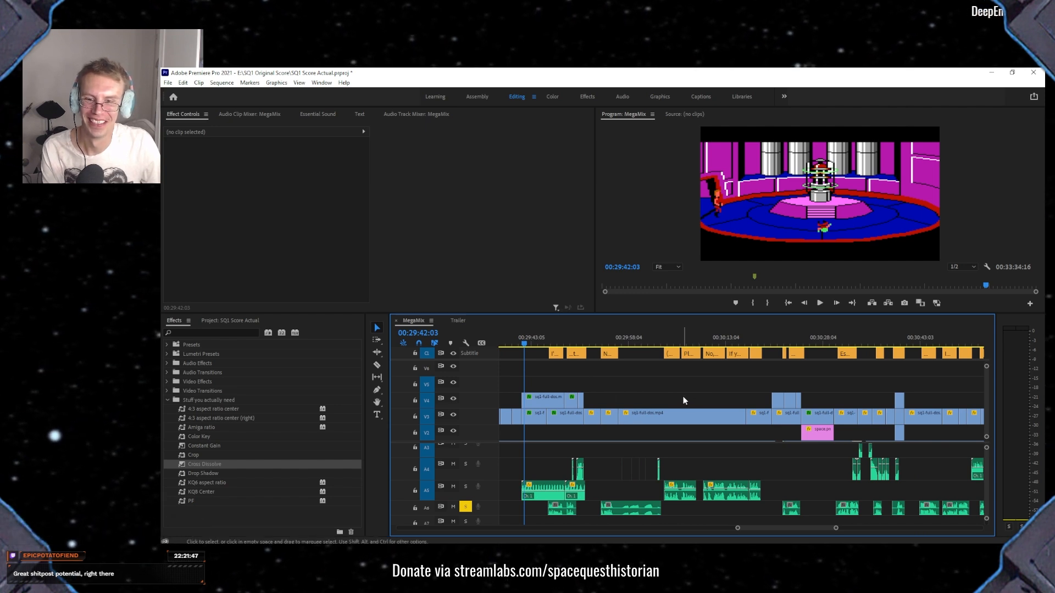
scroll(466, 505, up, 3)
scroll(466, 506, down, 2)
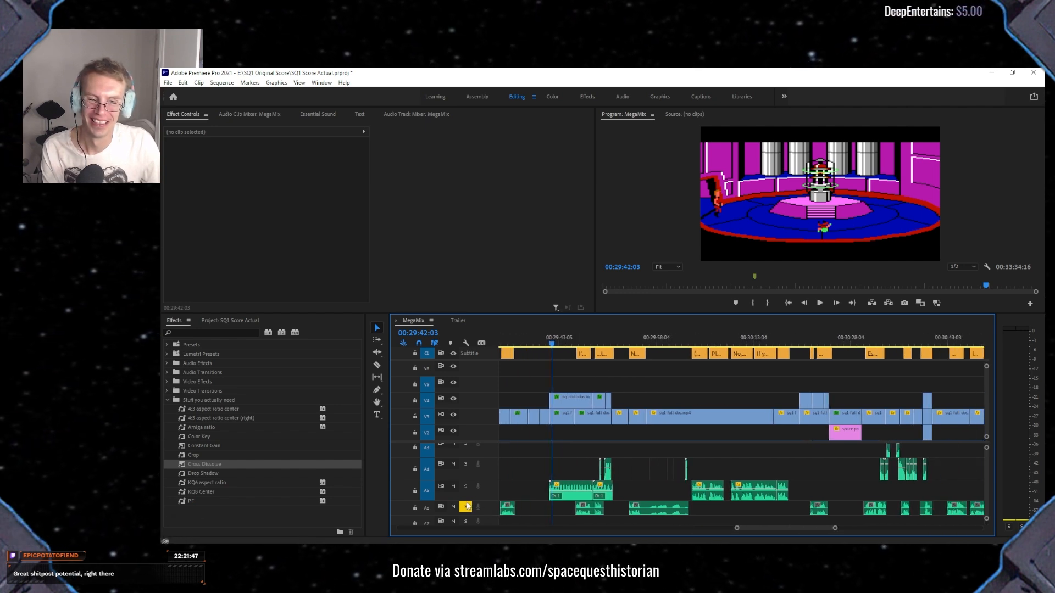
scroll(549, 495, down, 2)
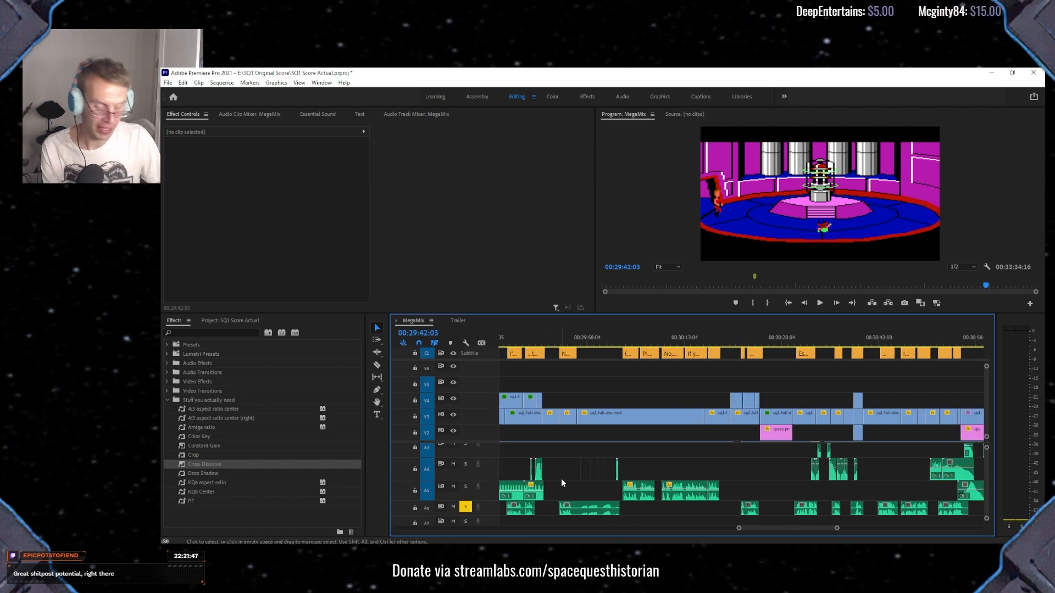
click(566, 342)
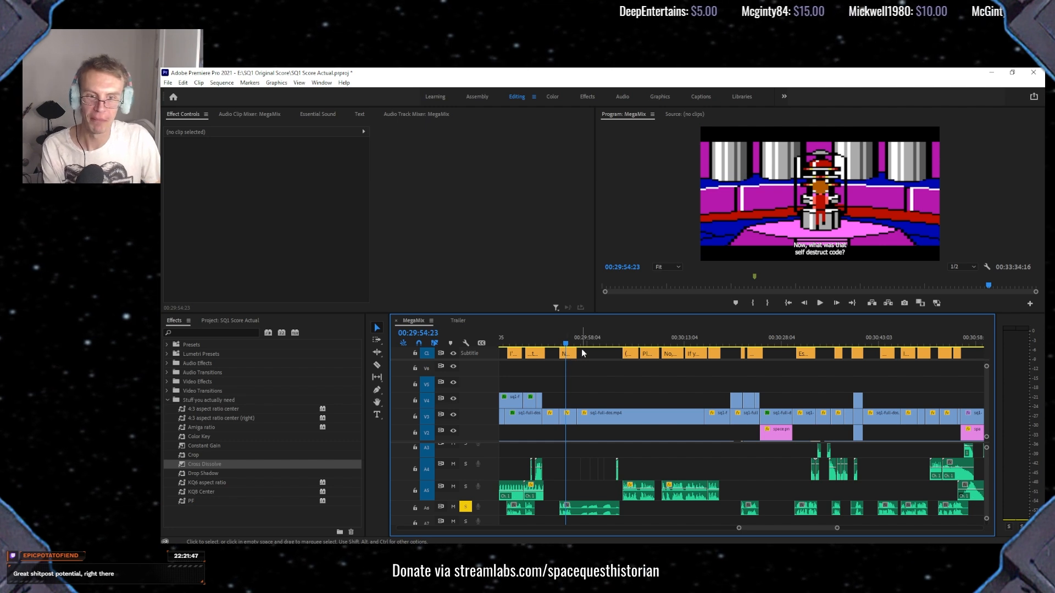
click(585, 339)
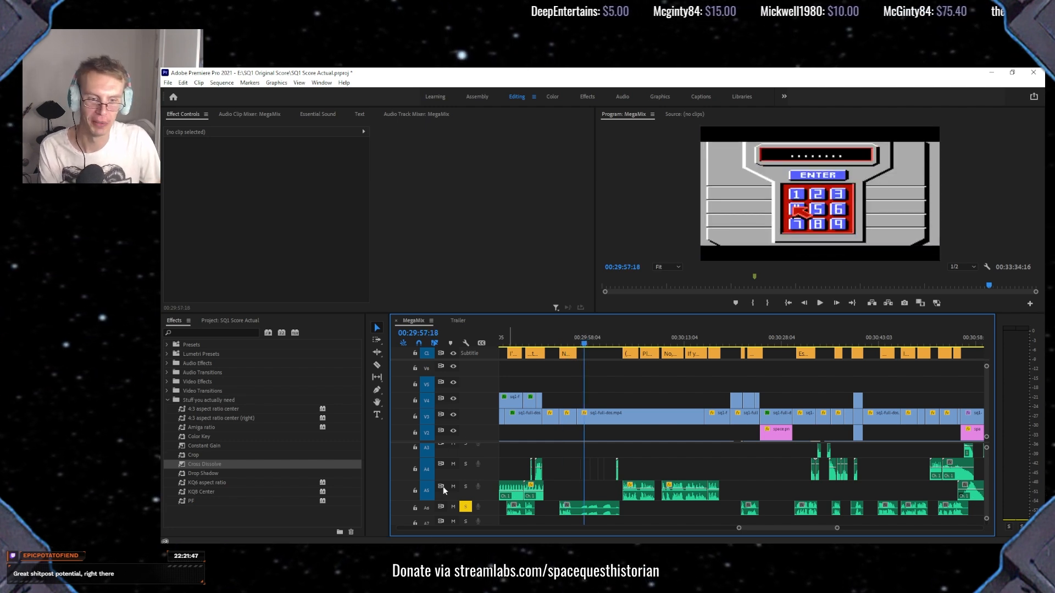
Toggle A6's solo off and on, mute that track and move the playhead to 00:30:04:05, at the Star Generator's subtitle.
click(466, 507)
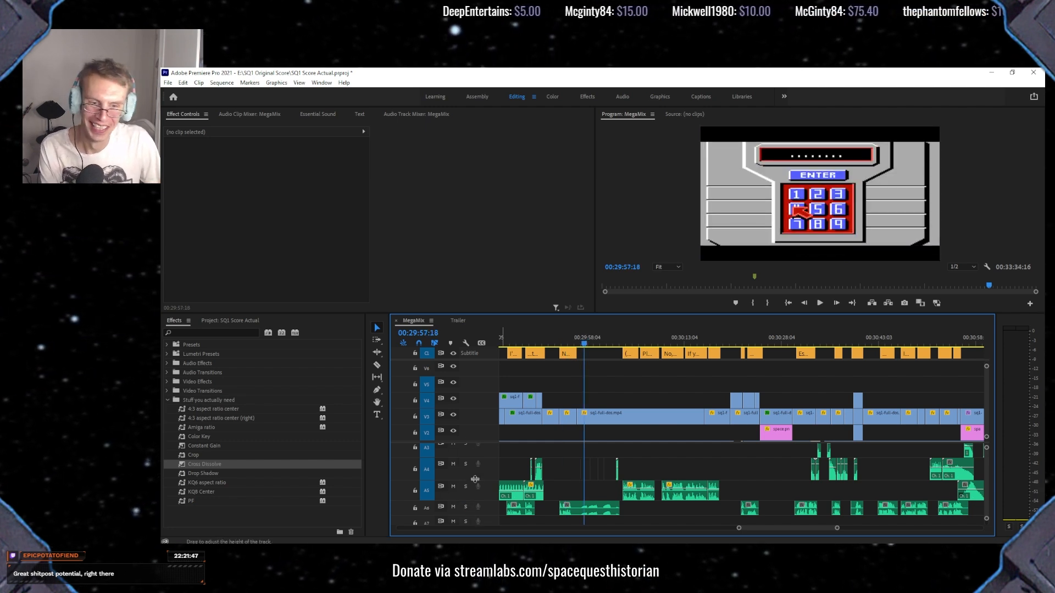
click(465, 506)
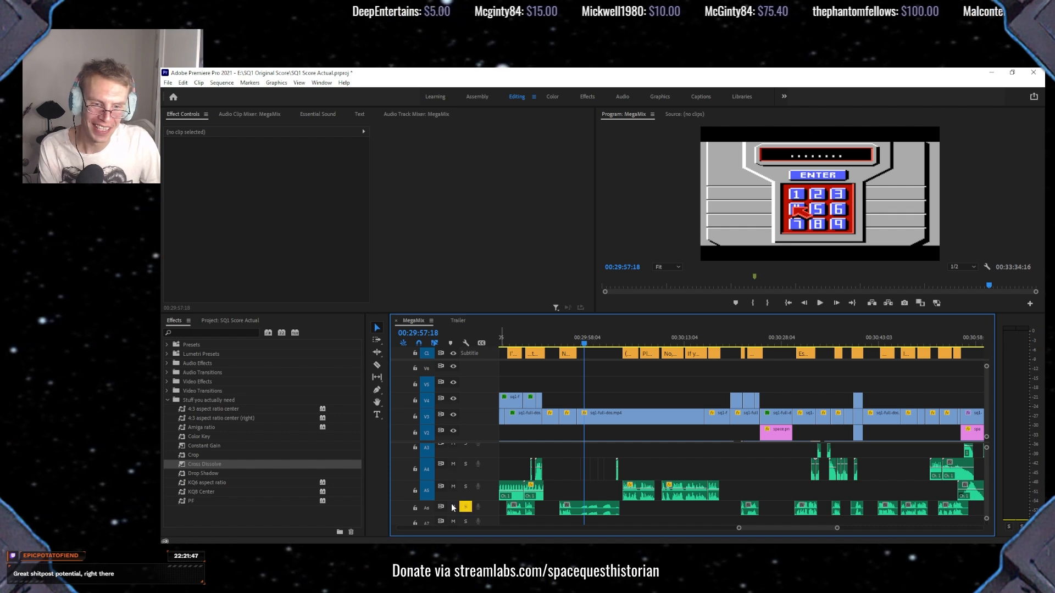
click(628, 331)
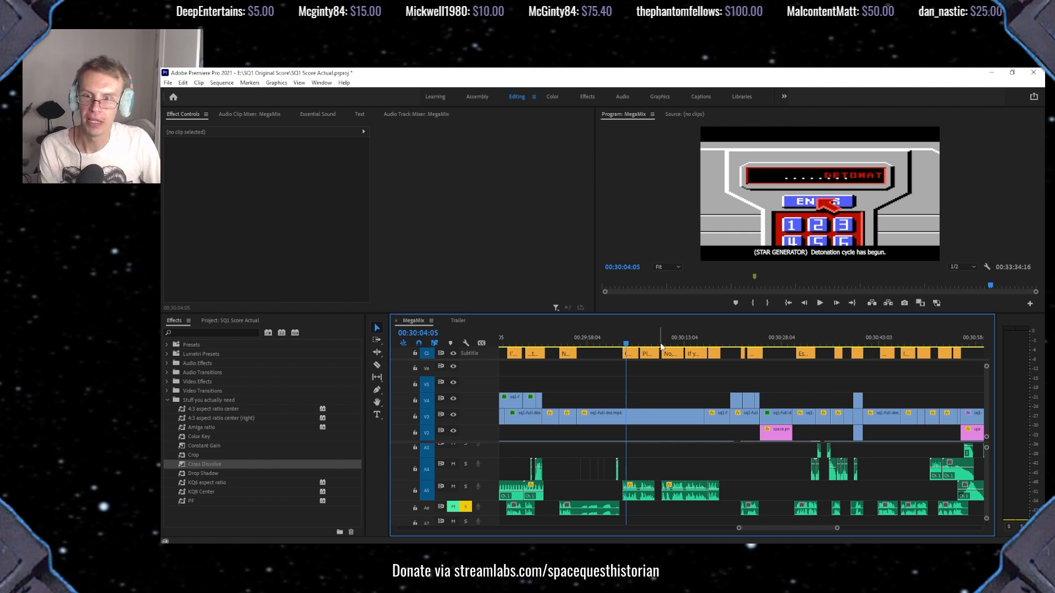
Solo A5 and set the playhead to 00:30:03:12, at the start of the Star Generator's voice clip.
scroll(658, 451, down, 2)
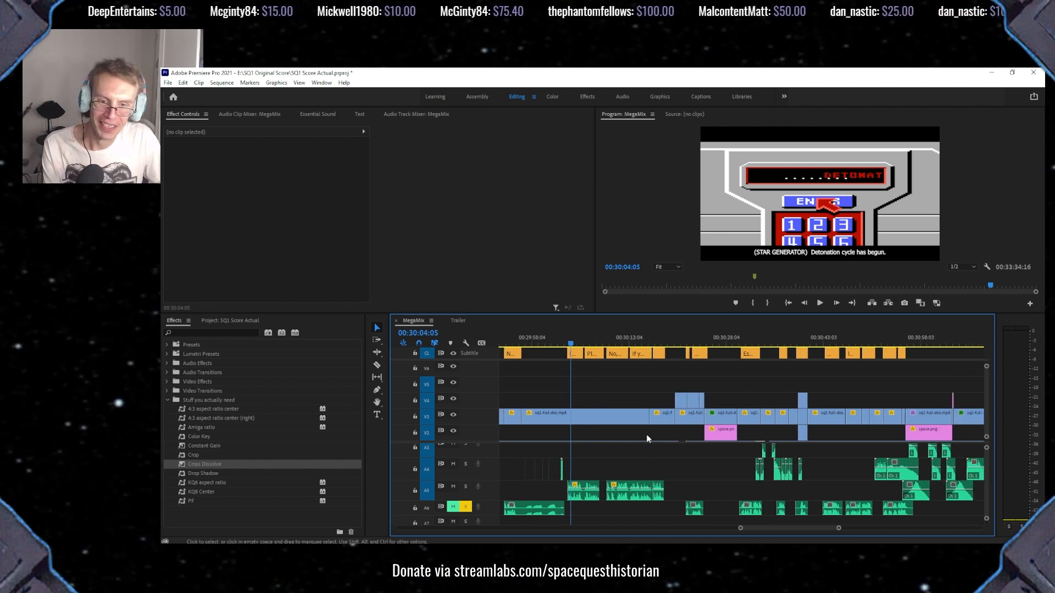
click(466, 488)
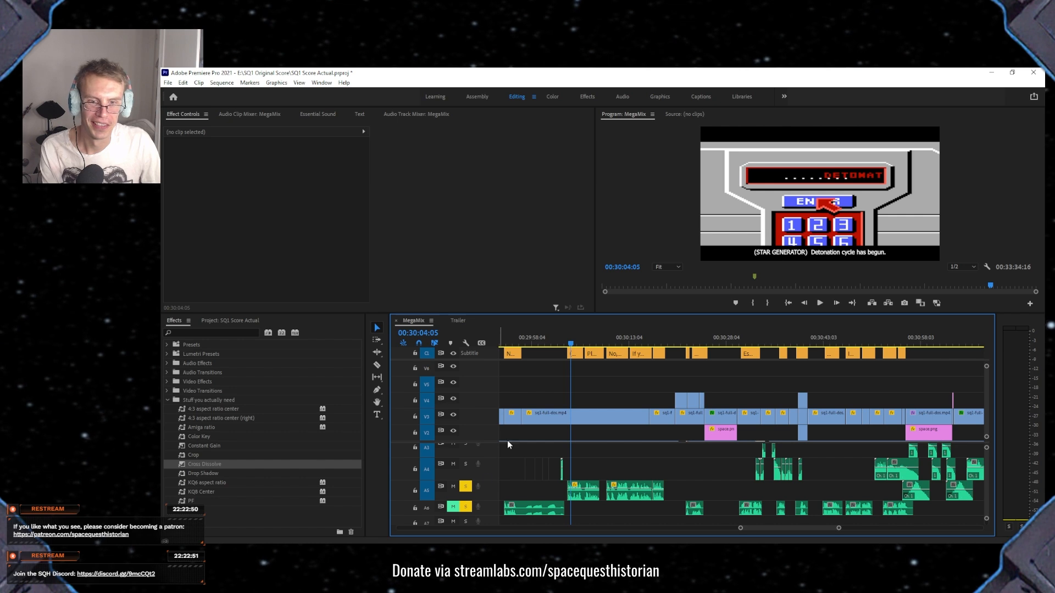
click(571, 343)
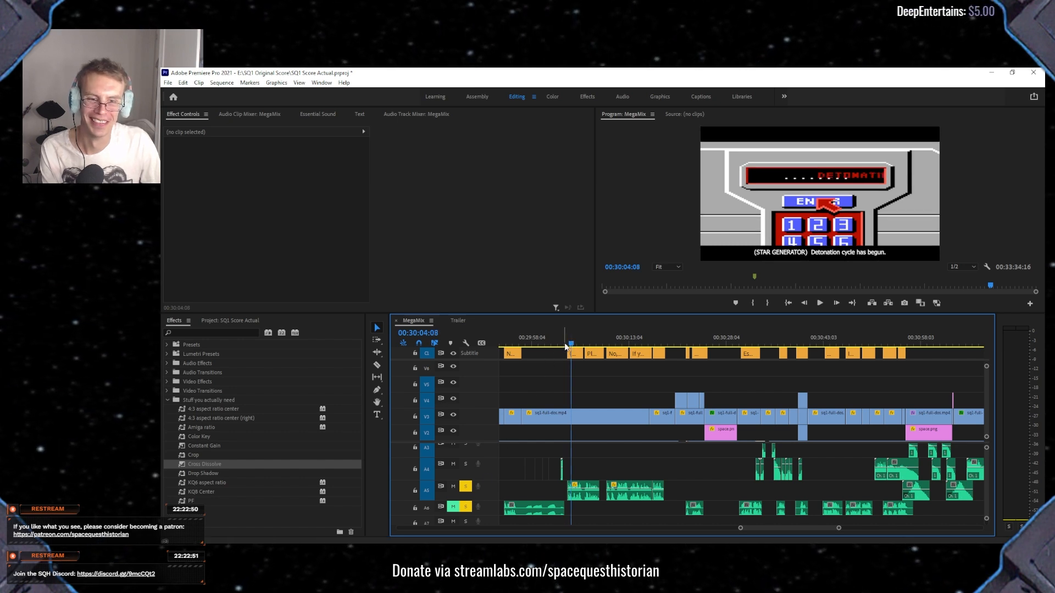
click(565, 343)
click(566, 344)
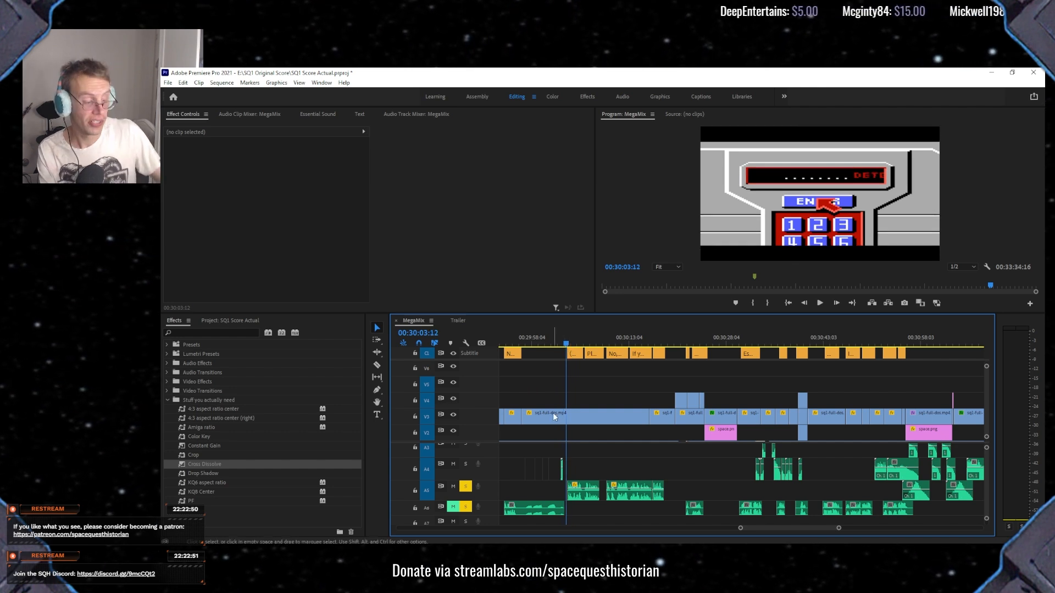
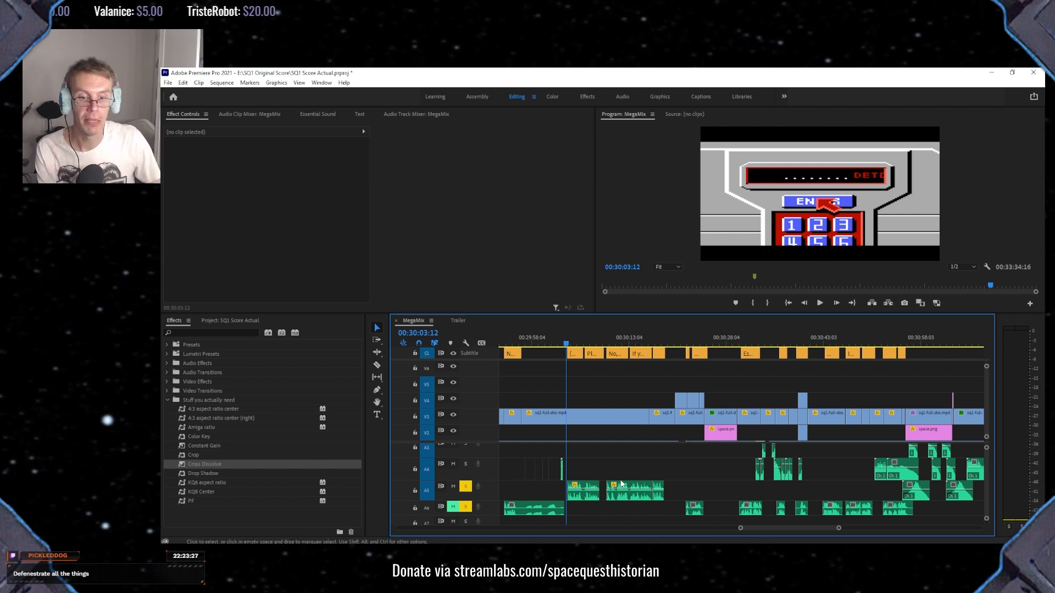
Switch to File Explorer and open the Star Generator folder inside the Voices folder.
key(alt+Tab)
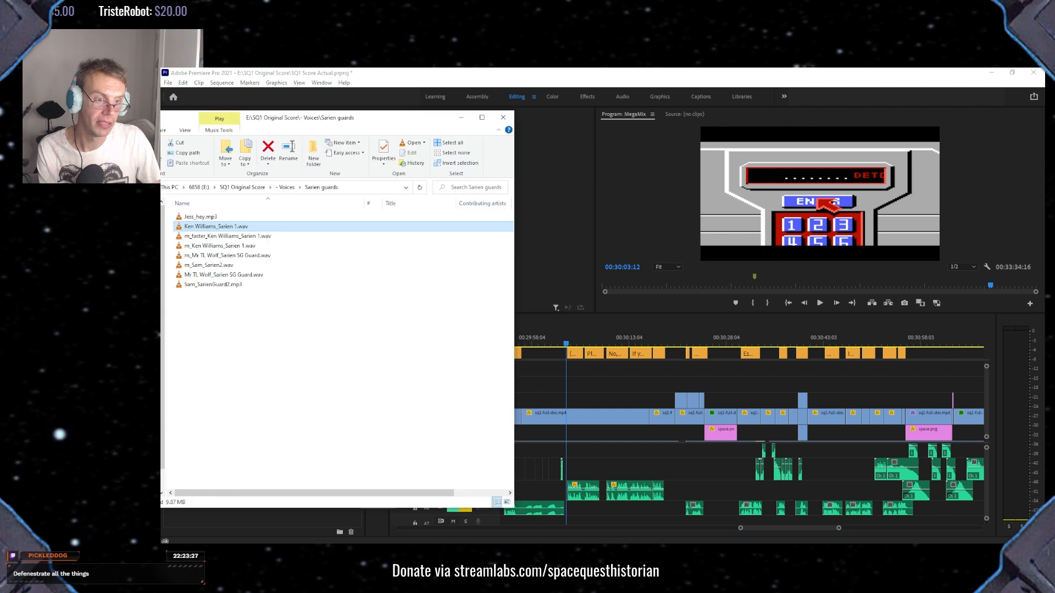
click(286, 187)
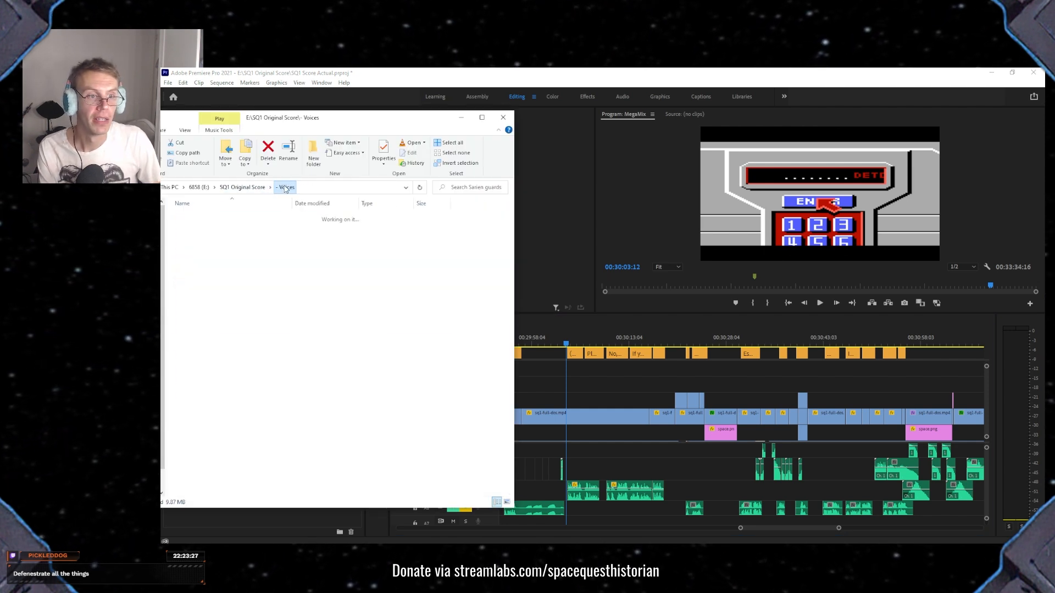
double_click(202, 371)
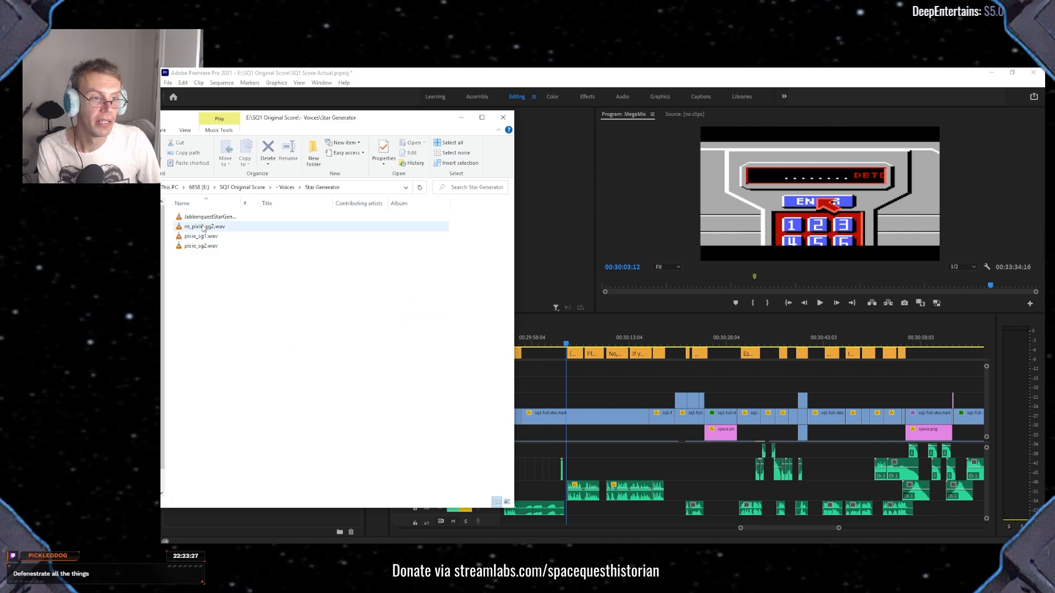
Switch back to Premiere Pro and play the soloed Star Generator voice clip from 00:30:03:12.
click(558, 73)
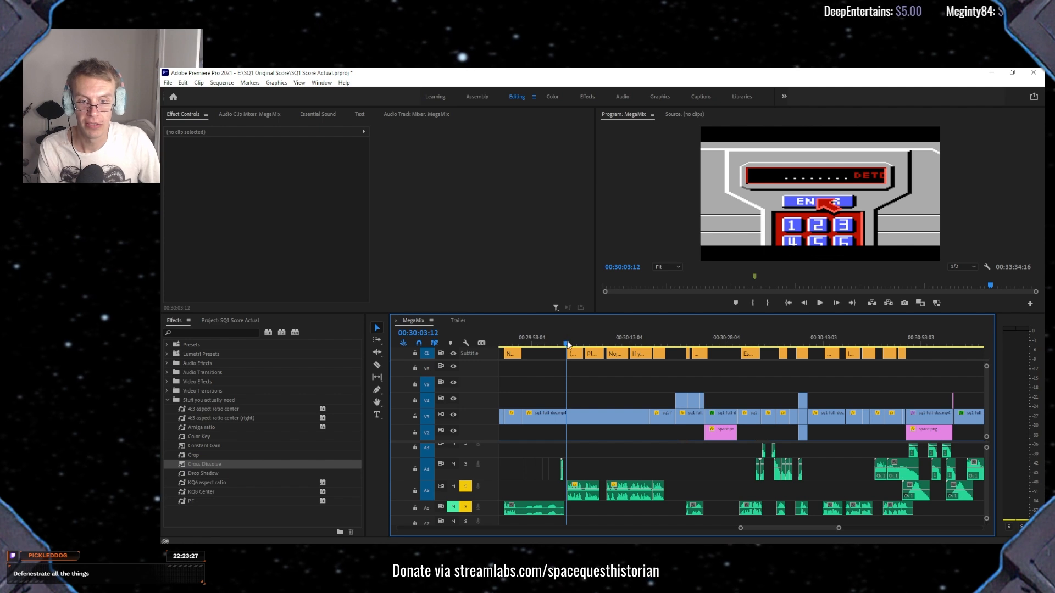
key(space)
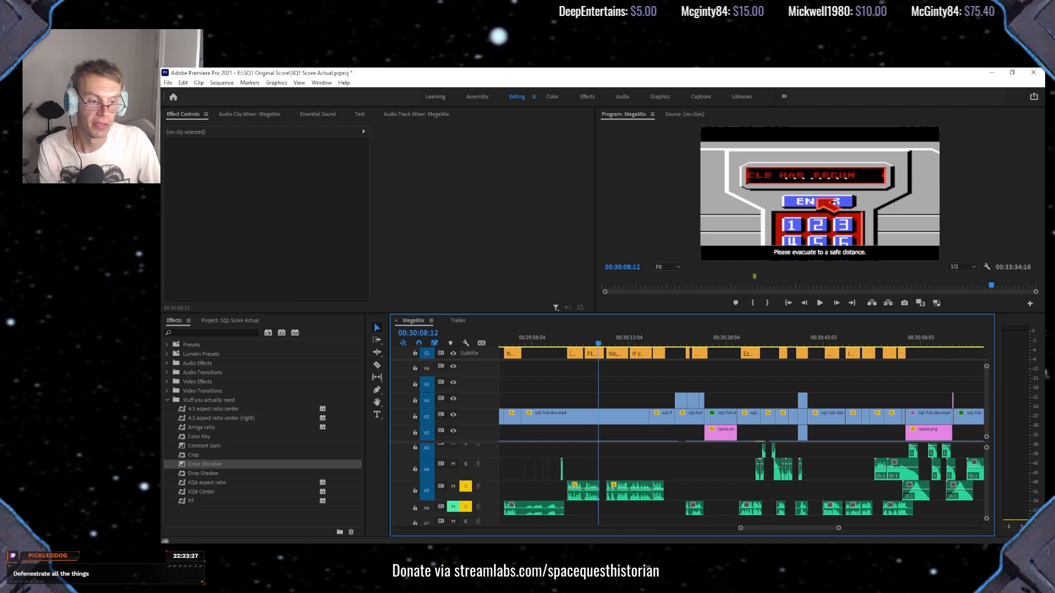
Place the Jabberquest Star Generator recording from File Explorer on A4, aligned with the start of the existing voice clip on A5.
key(alt+Tab)
drag(209, 216, 574, 482)
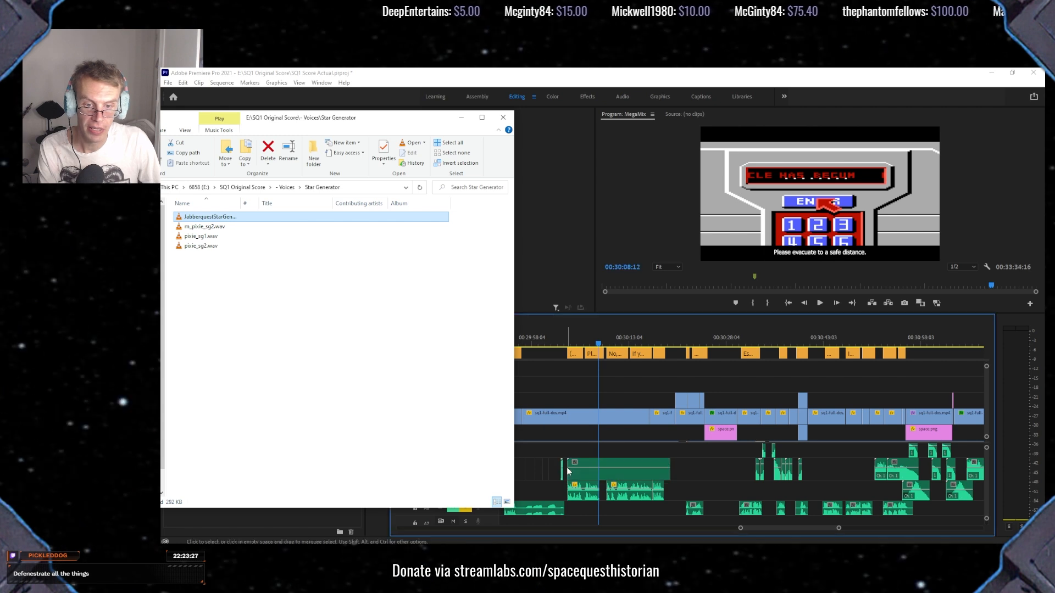
click(342, 522)
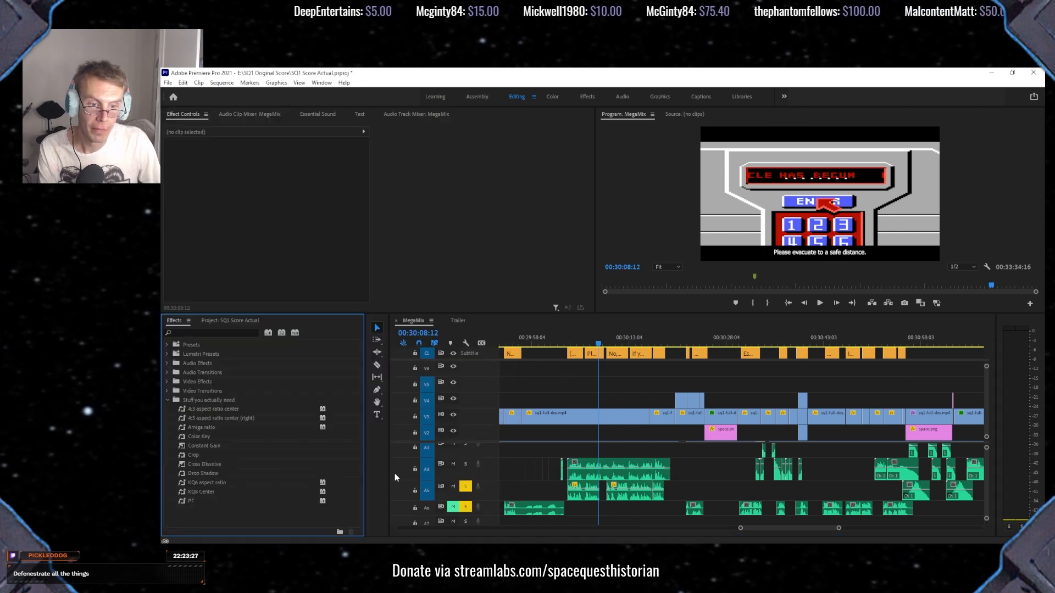
Solo A4 instead of A5 and A6 and play the Jabberquest recording from the start of the Star Generator's first subtitle.
click(466, 464)
click(466, 486)
click(465, 506)
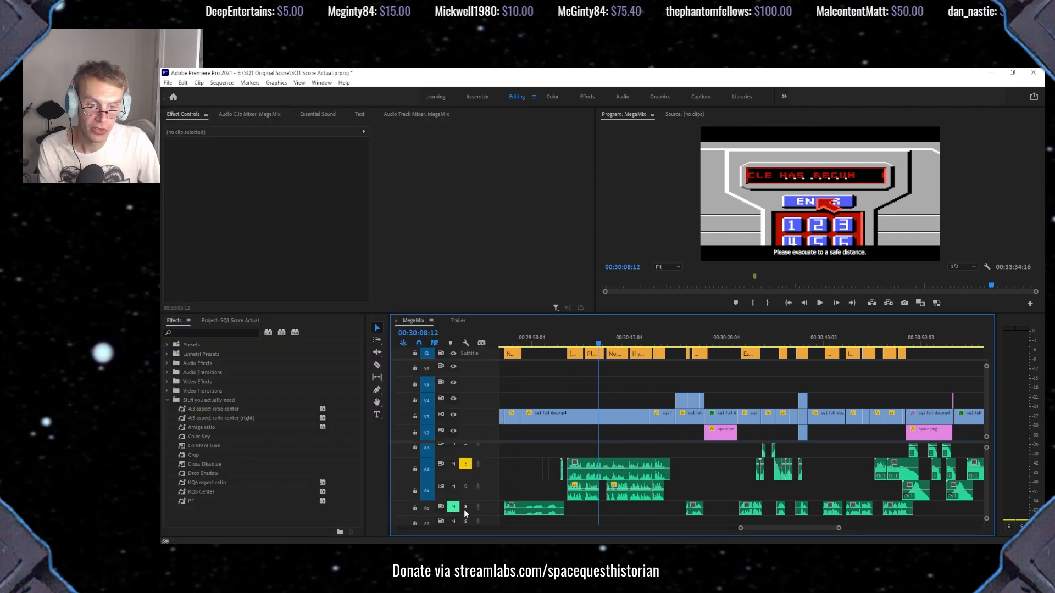
click(571, 342)
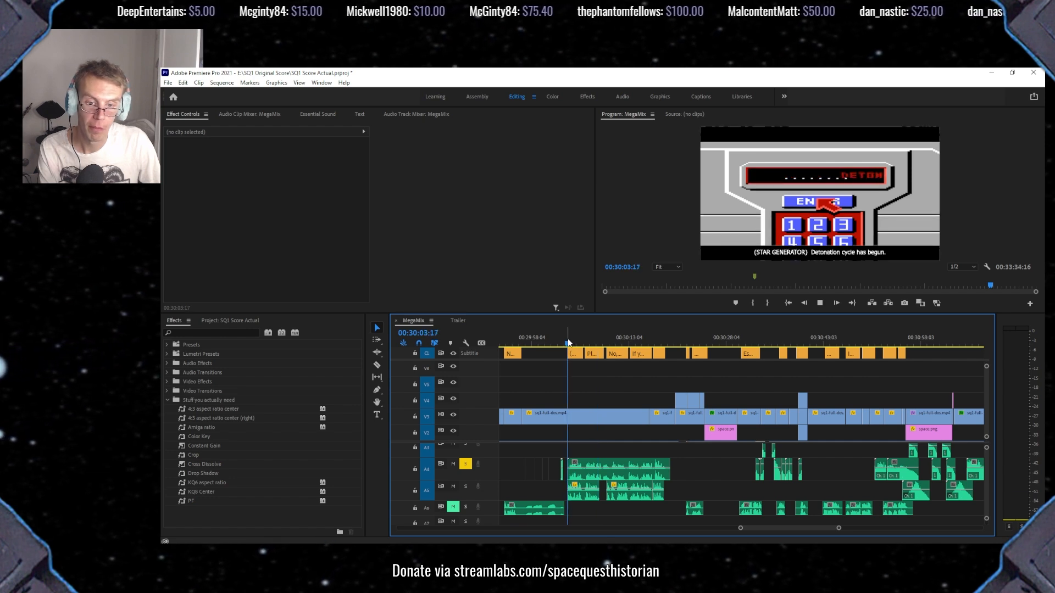
key(space)
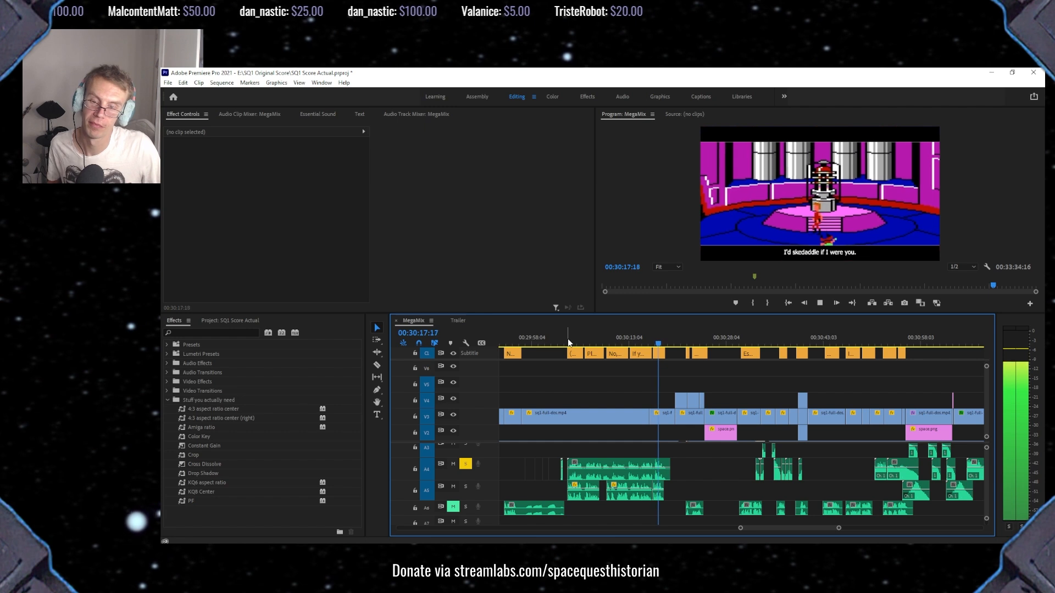
key(space)
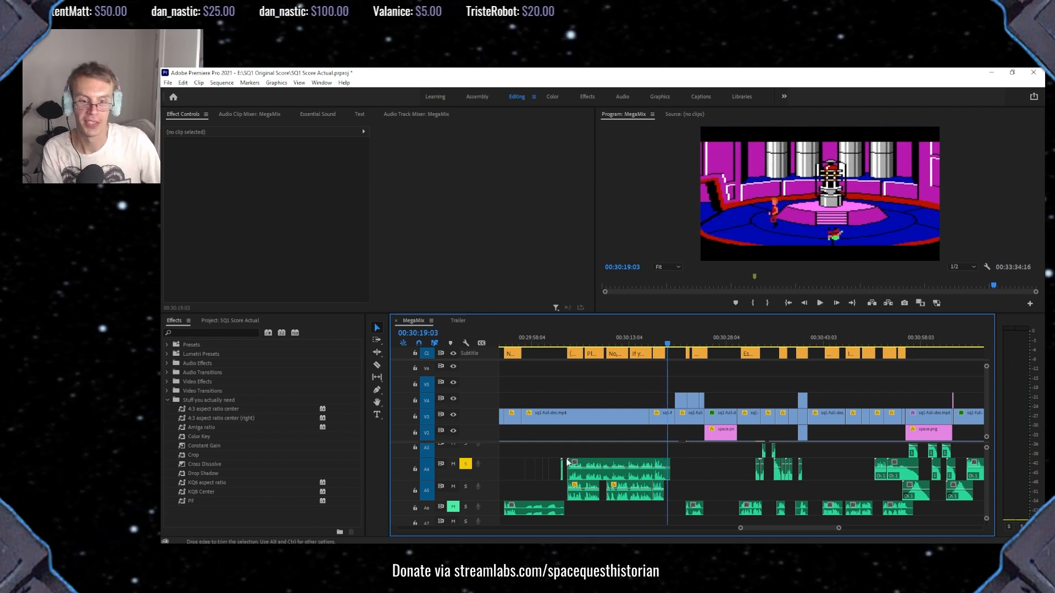
Replace the Jabberquest clip on A4 with pixie_Arcada computer.wav from the Arcada computer voice folder, aligned with the A5 voice clip.
click(579, 475)
key(Delete)
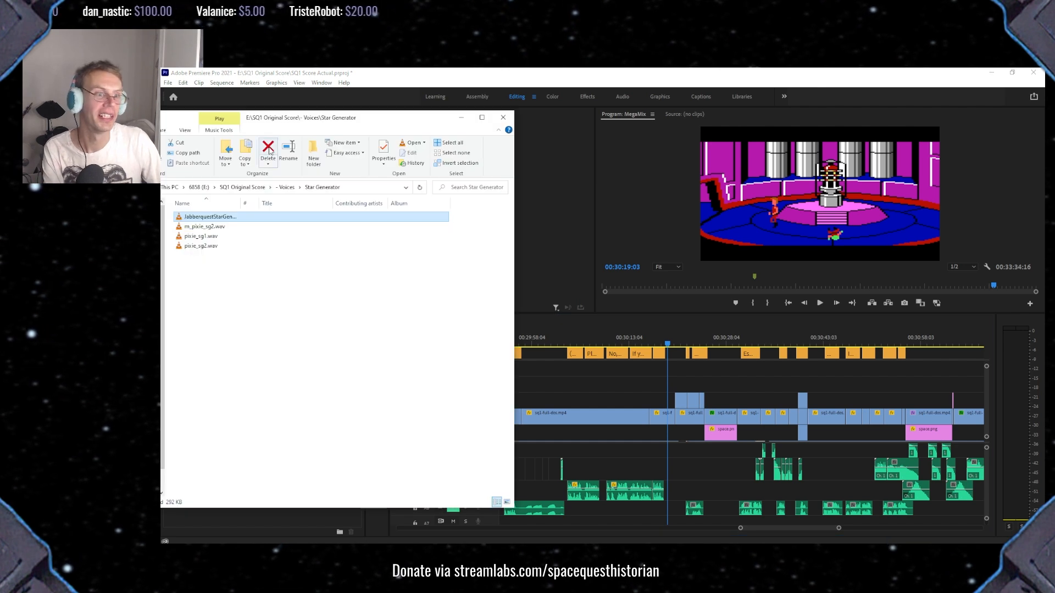
click(286, 188)
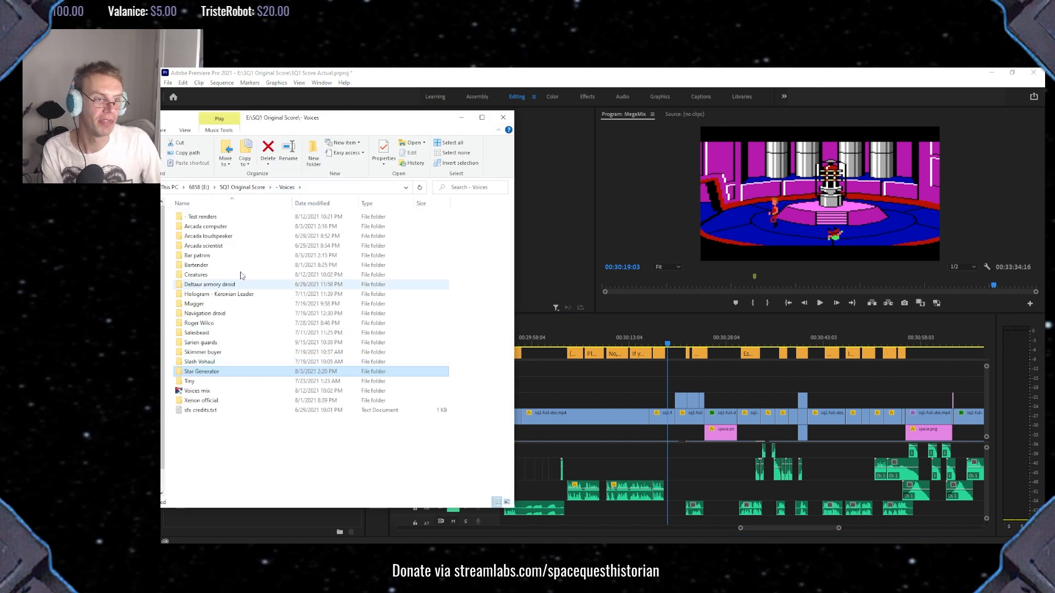
double_click(214, 227)
drag(214, 248, 571, 470)
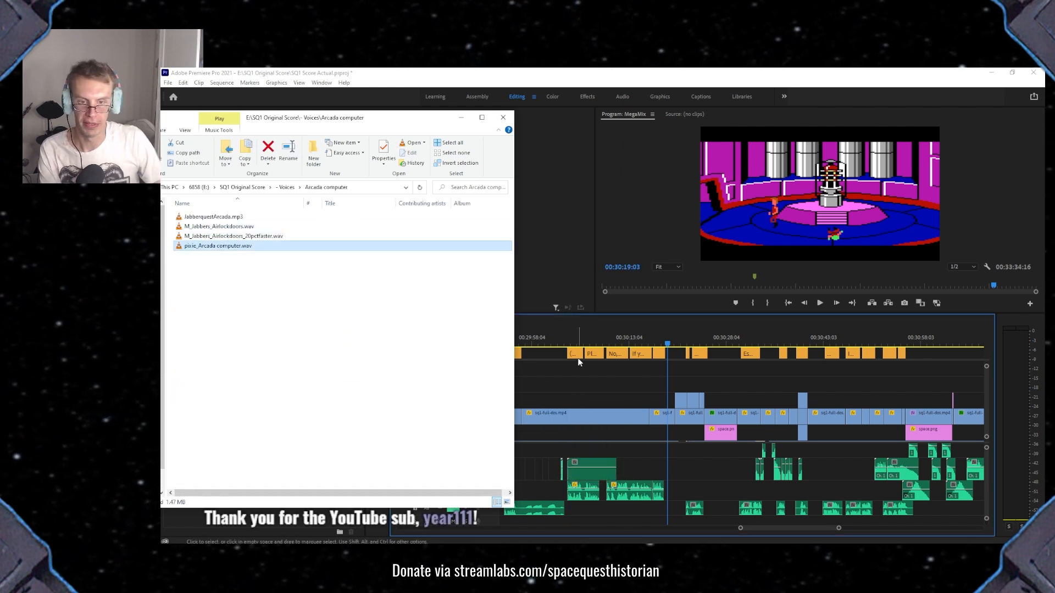
Play the Arcada computer recording from 00:30:04:13 and delete its clip from A4.
click(573, 345)
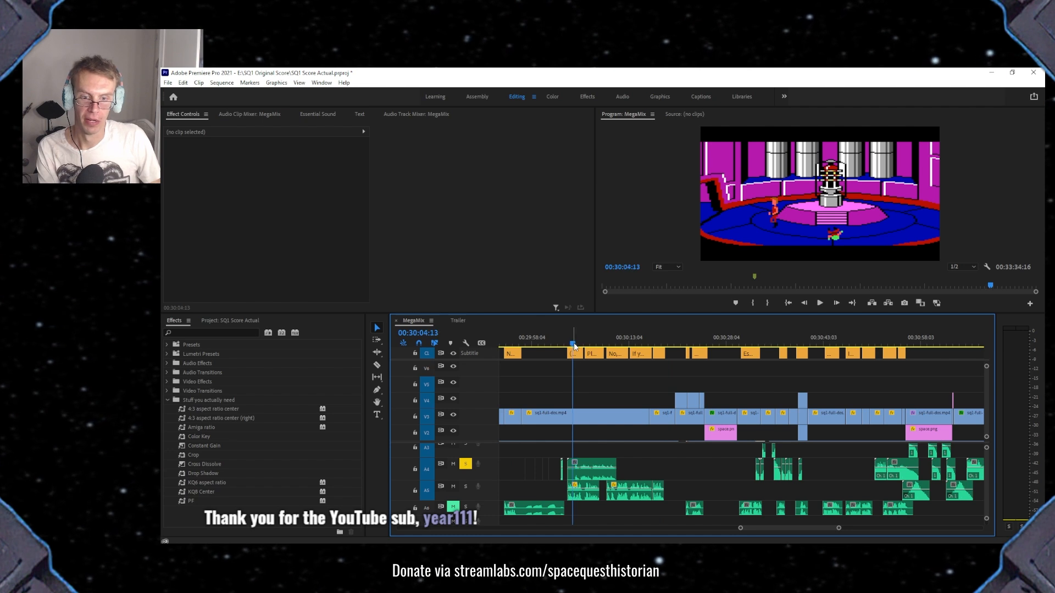
key(space)
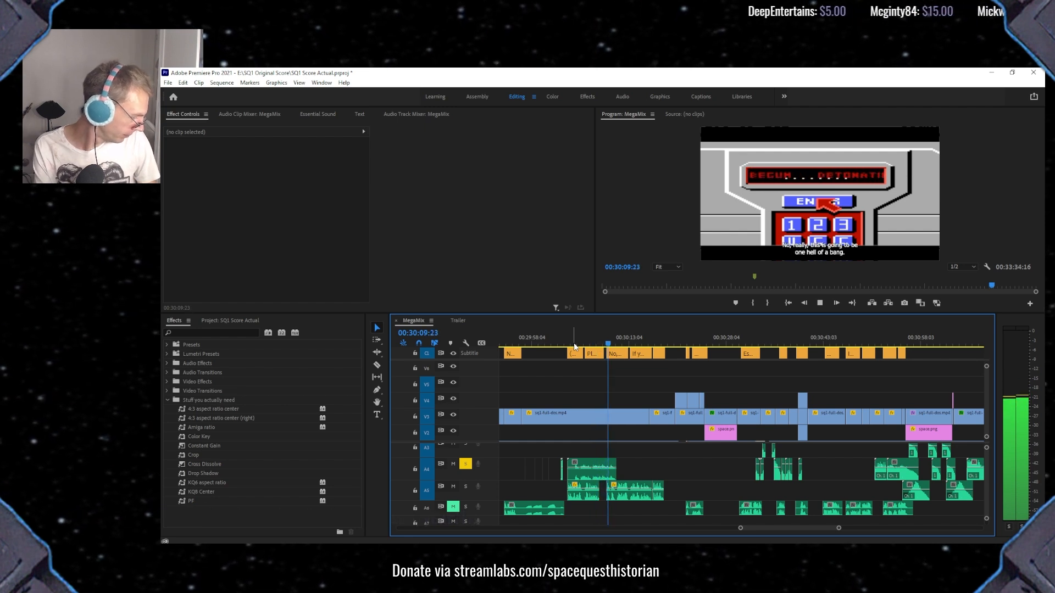
key(space)
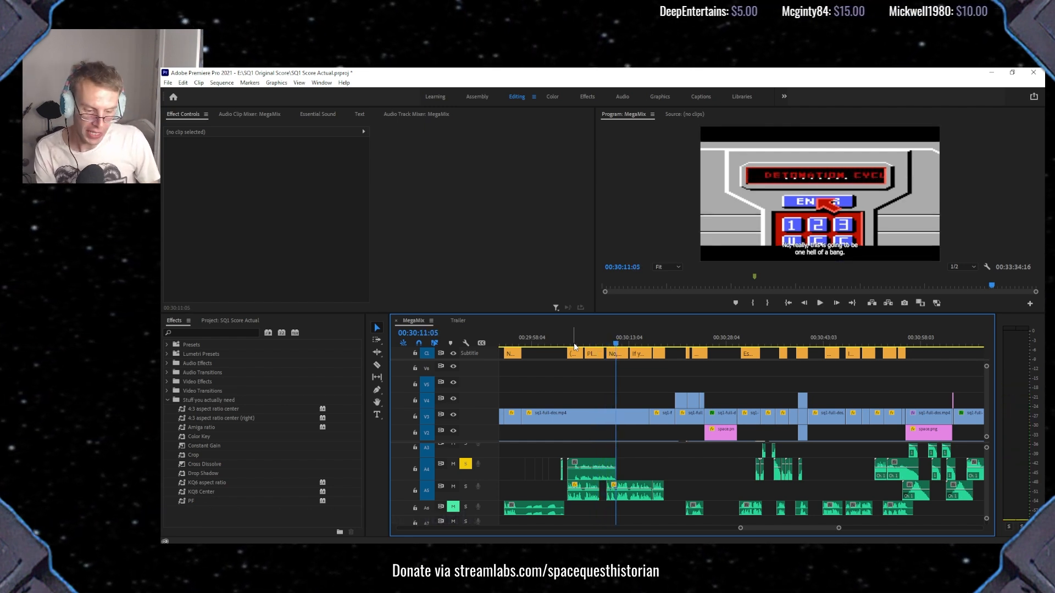
click(592, 472)
key(Delete)
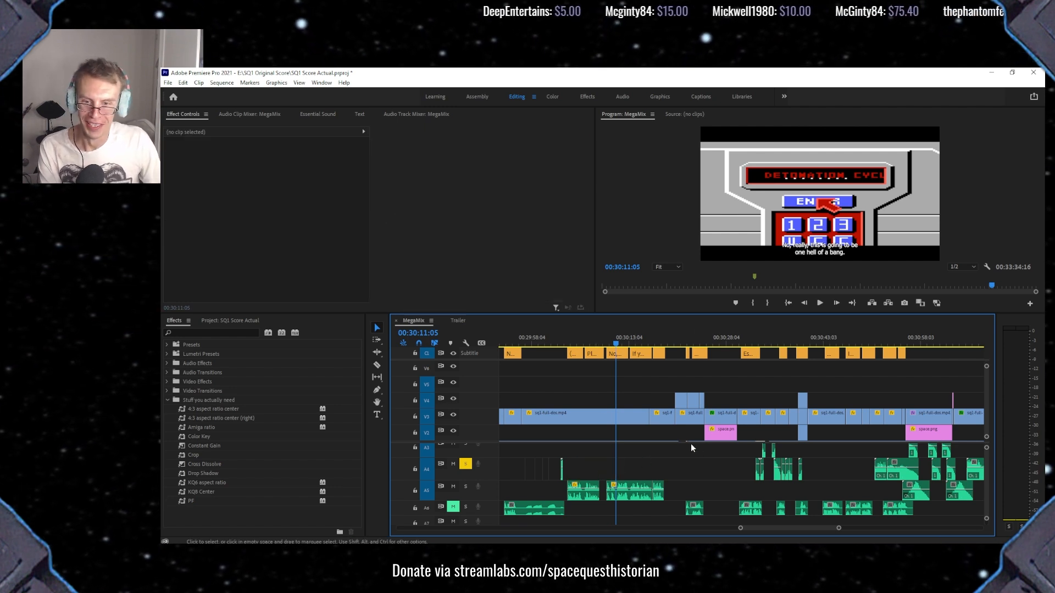
View the scenes at 00:30:23:04, 00:30:26:14 and the "Yesss!" subtitle at 00:30:39:08.
scroll(692, 445, down, 3)
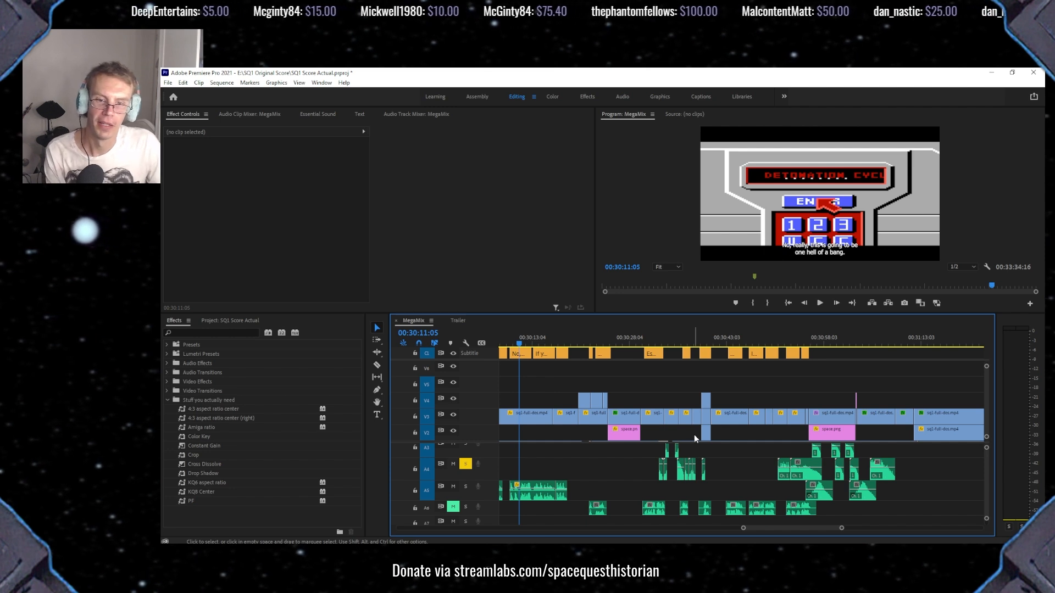
click(598, 344)
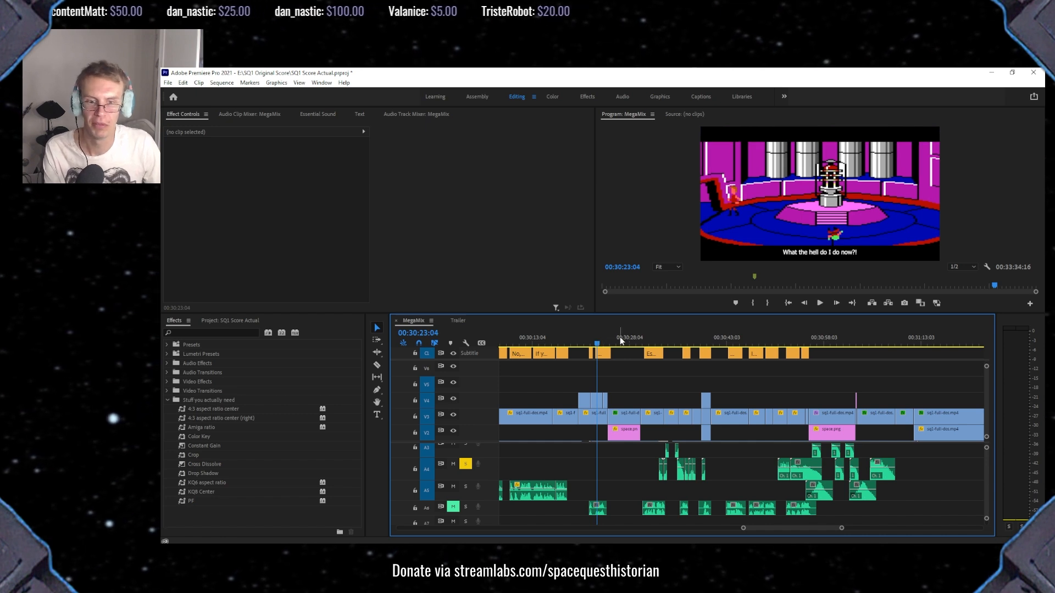
click(620, 337)
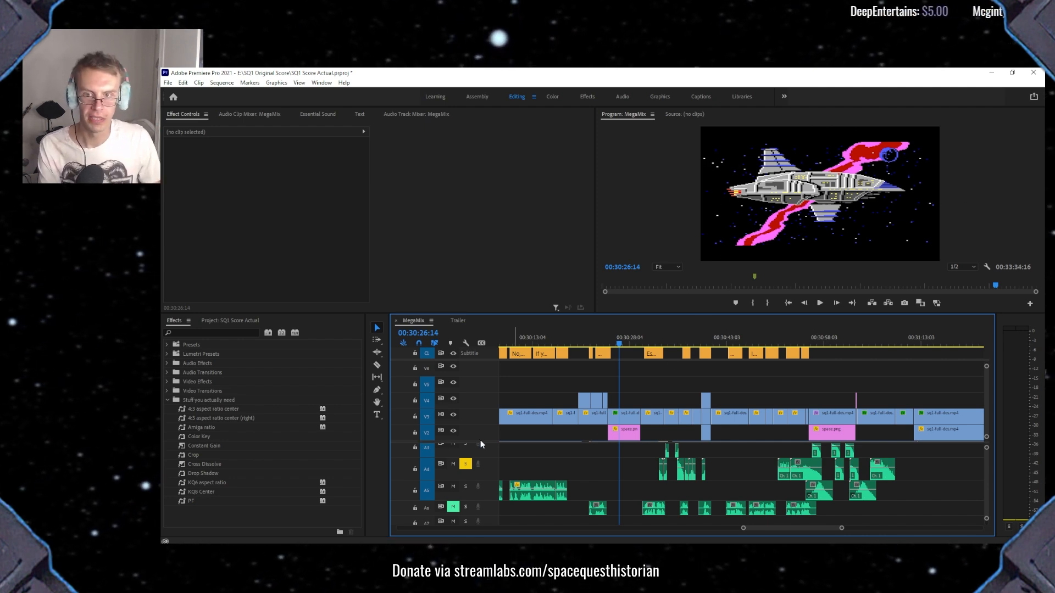
scroll(588, 413, right, 1)
scroll(588, 414, right, 2)
click(605, 337)
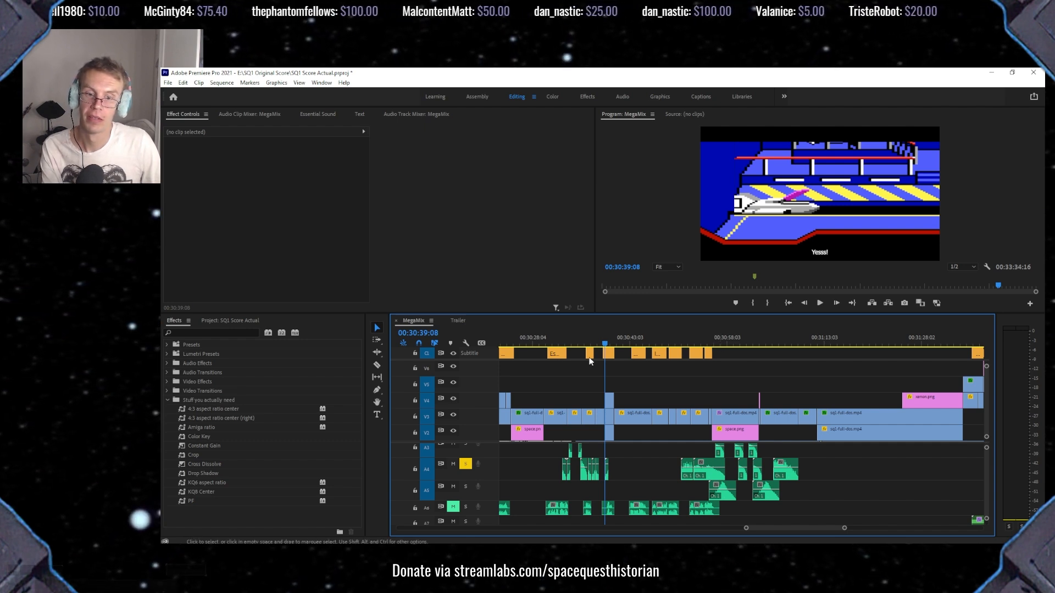
Solo A6 instead of A4, view the "Oh, baby, off I scoot!" subtitle at 00:30:45:14 and return the playhead to 00:30:40:03.
click(465, 465)
click(465, 507)
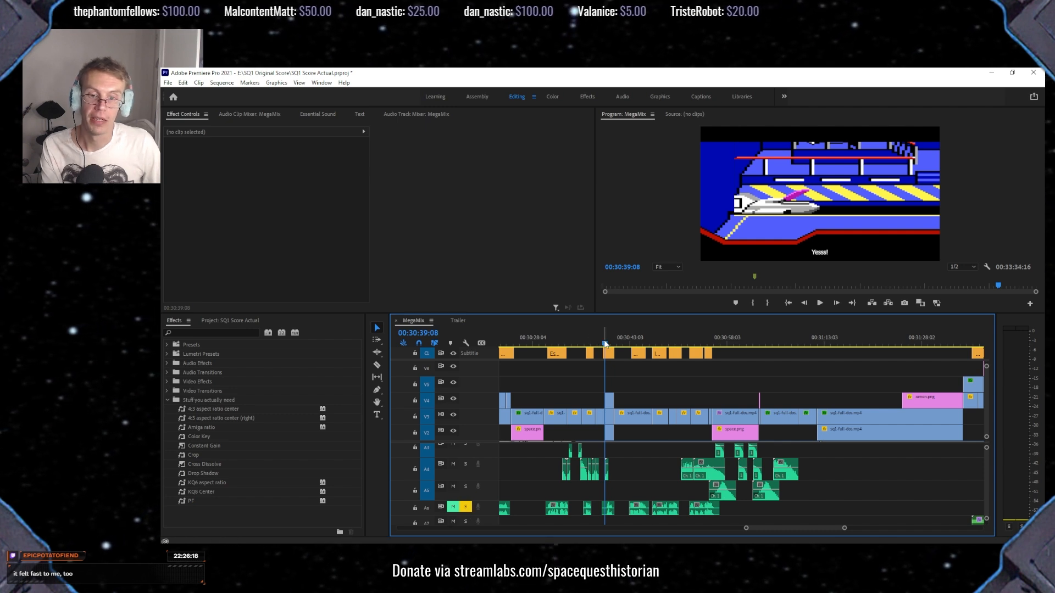
drag(590, 345, 646, 334)
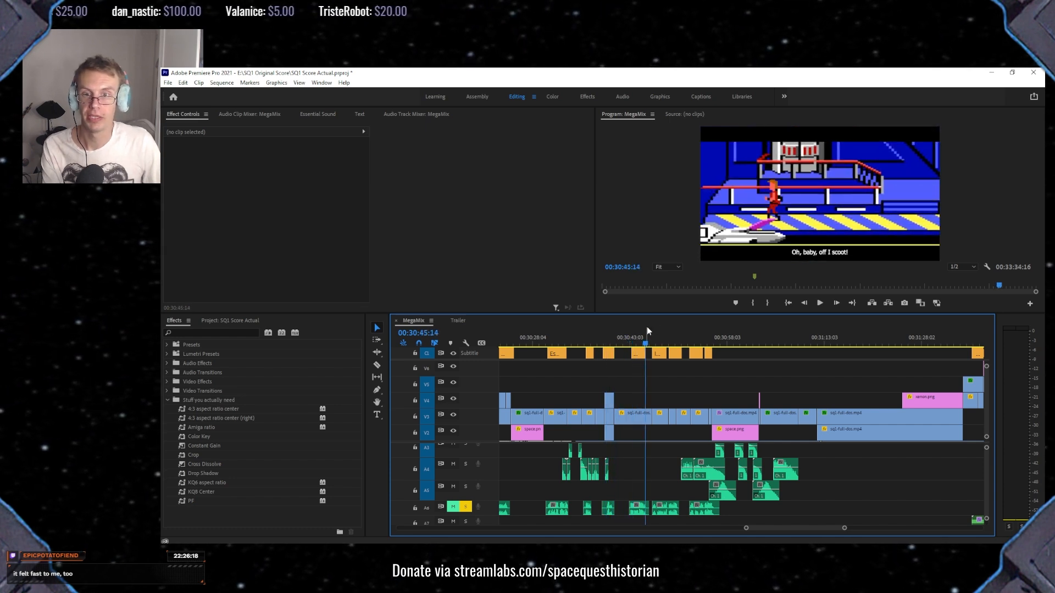
drag(604, 341, 610, 341)
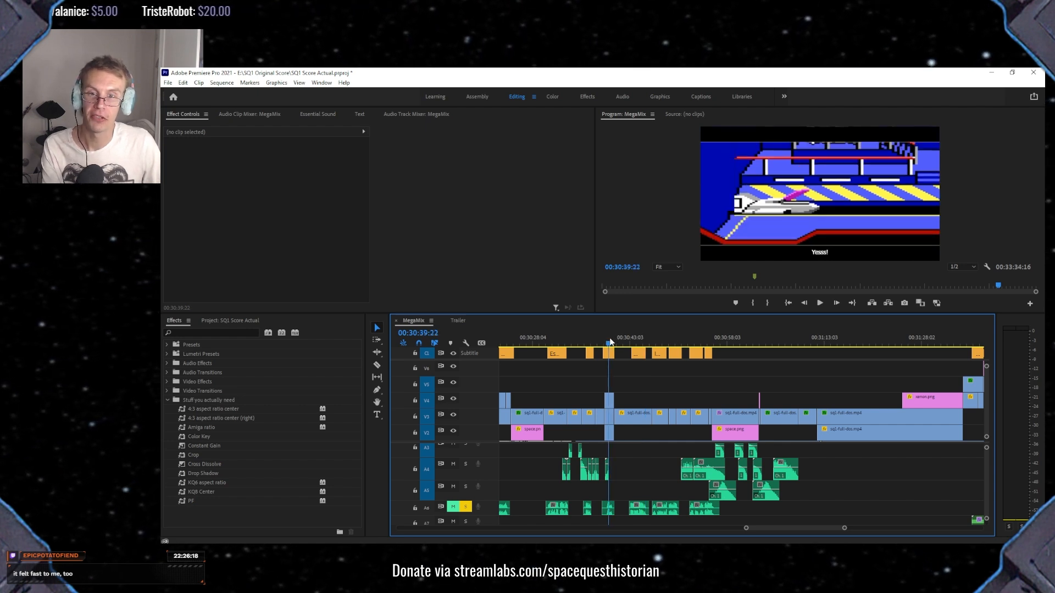
drag(610, 338, 611, 339)
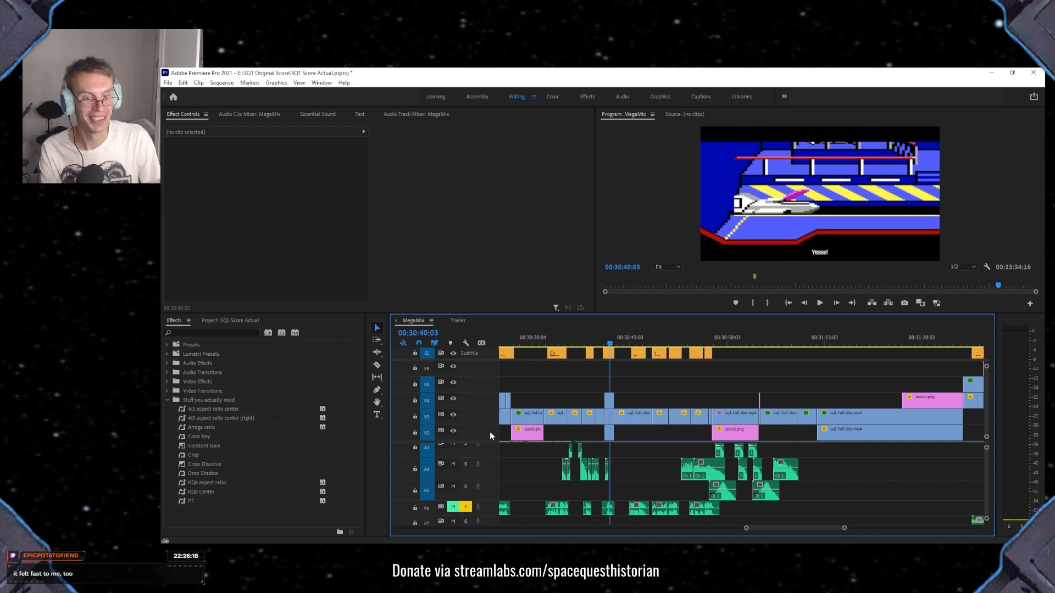
Examine how the ship bay shot at 00:30:40:03 is layered by hiding video tracks V2, V3 and V4, and show them again.
click(453, 400)
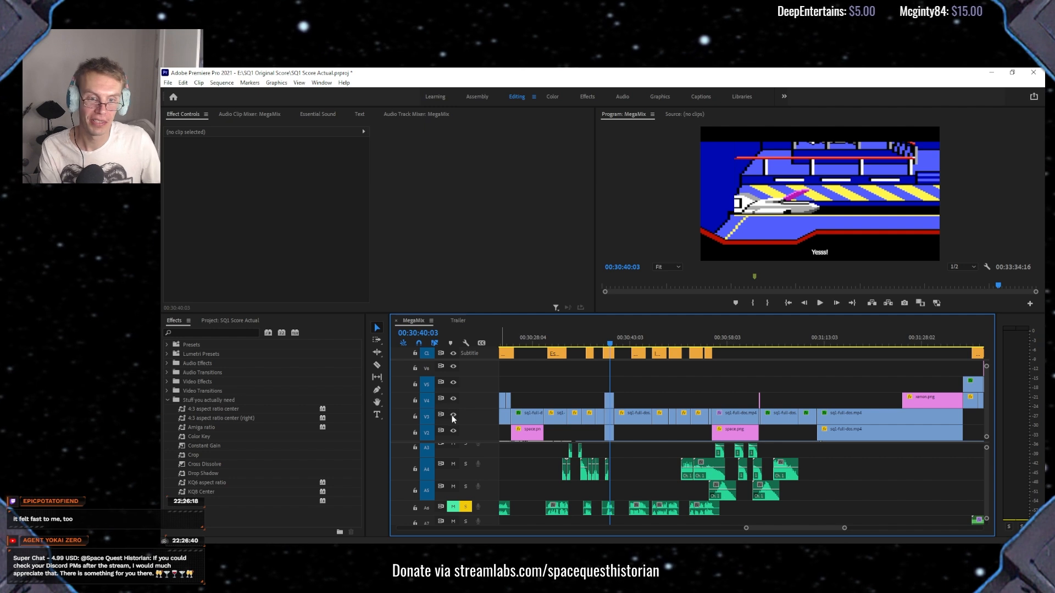
scroll(452, 414, down, 3)
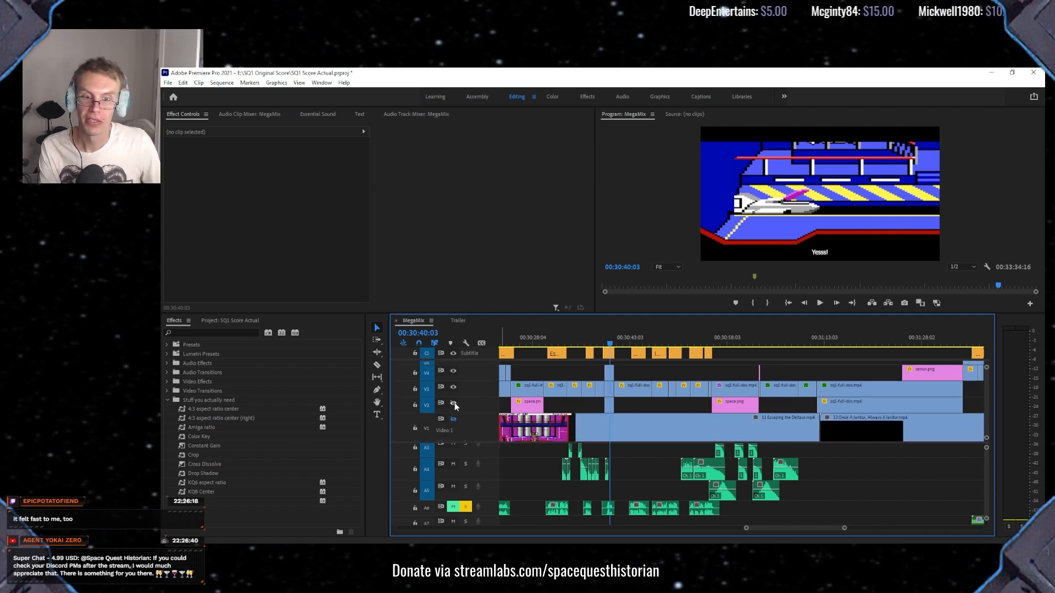
click(453, 404)
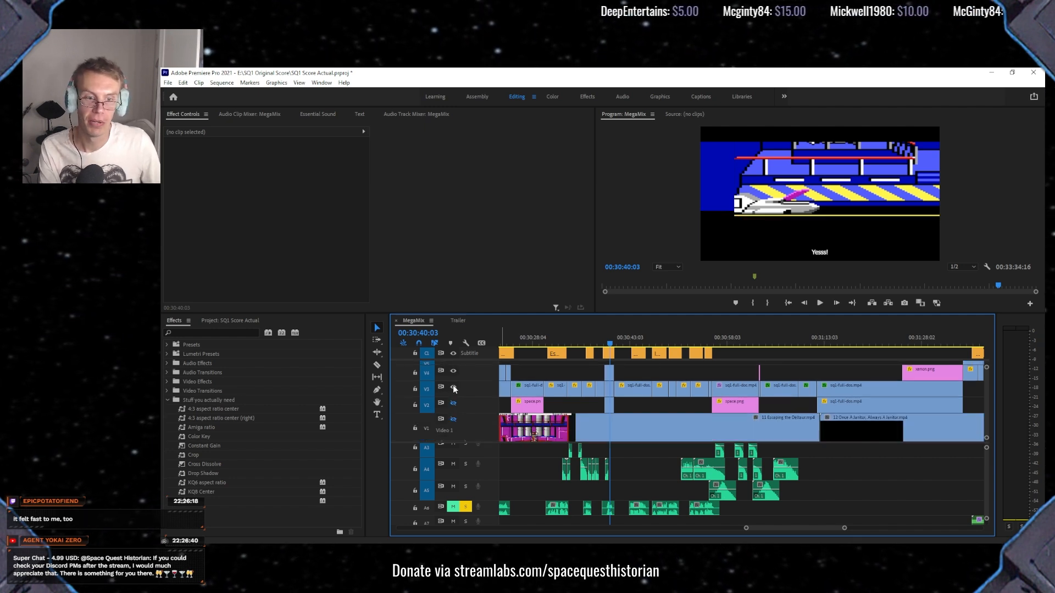
click(453, 387)
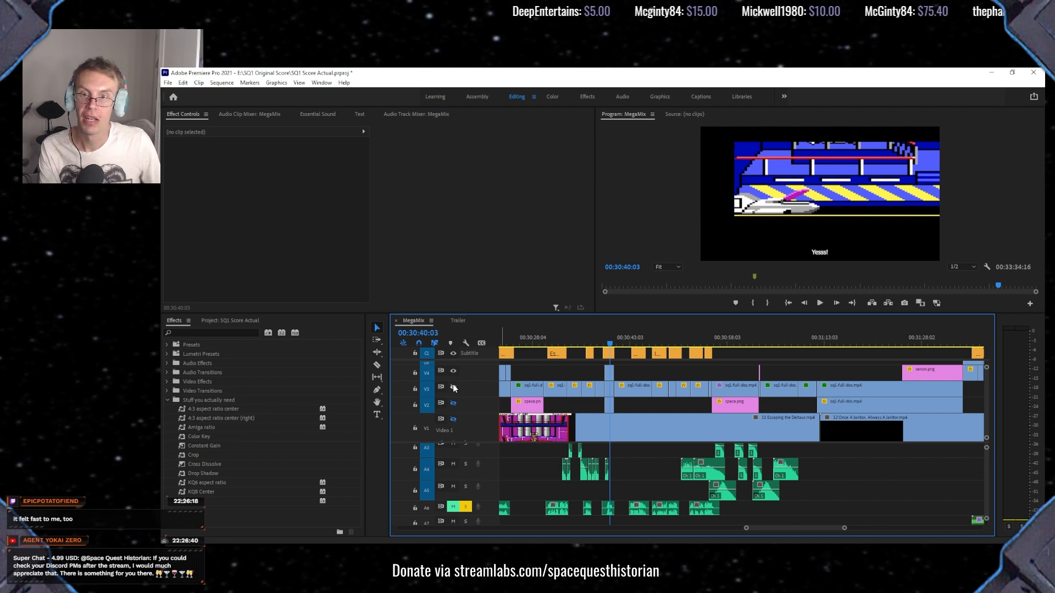
click(453, 372)
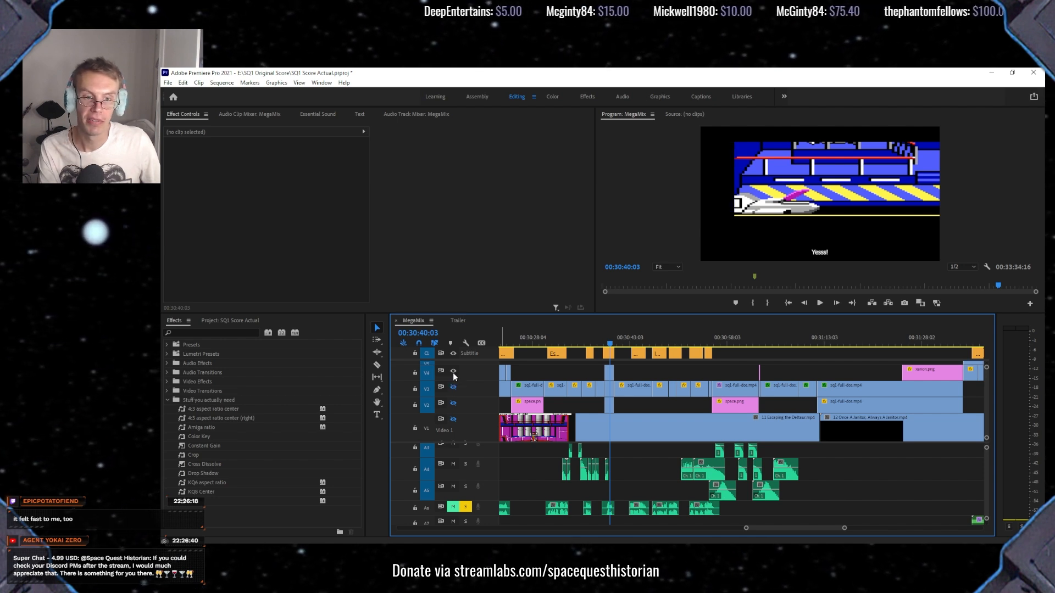
click(453, 372)
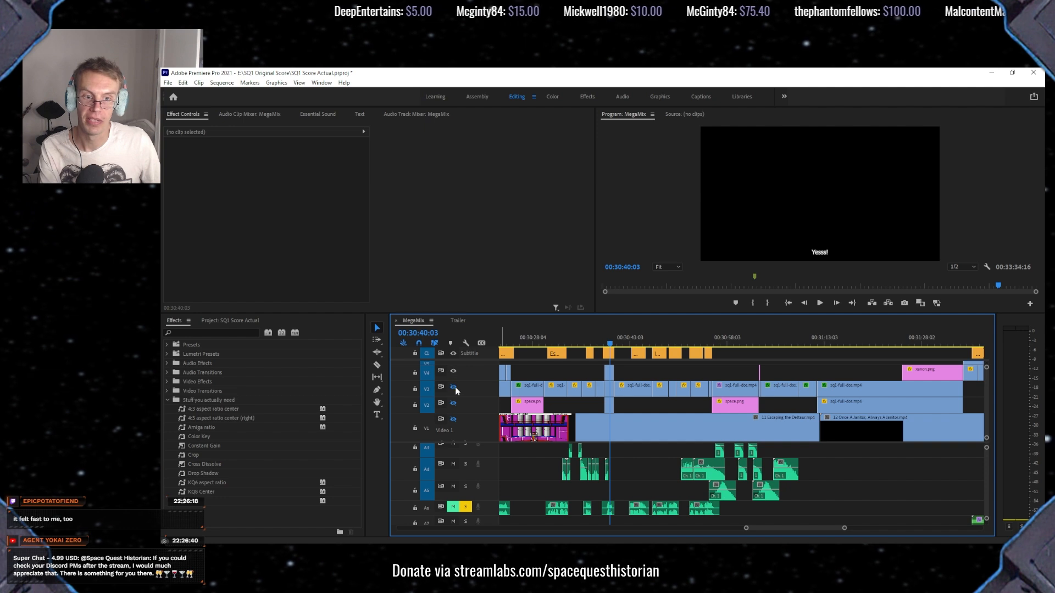
click(454, 388)
click(454, 403)
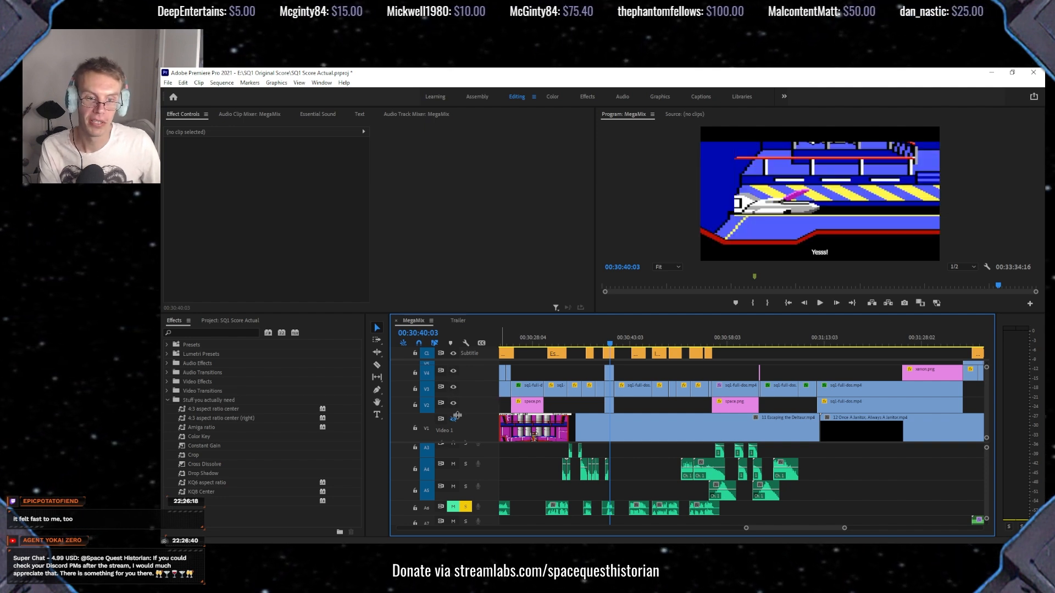
View the starfield at 00:31:14:02 and the "Blast-off!" spaceship shot at 00:30:55:20 with the audio tracks from A1 beneath it.
scroll(459, 402, up, 2)
scroll(459, 402, down, 3)
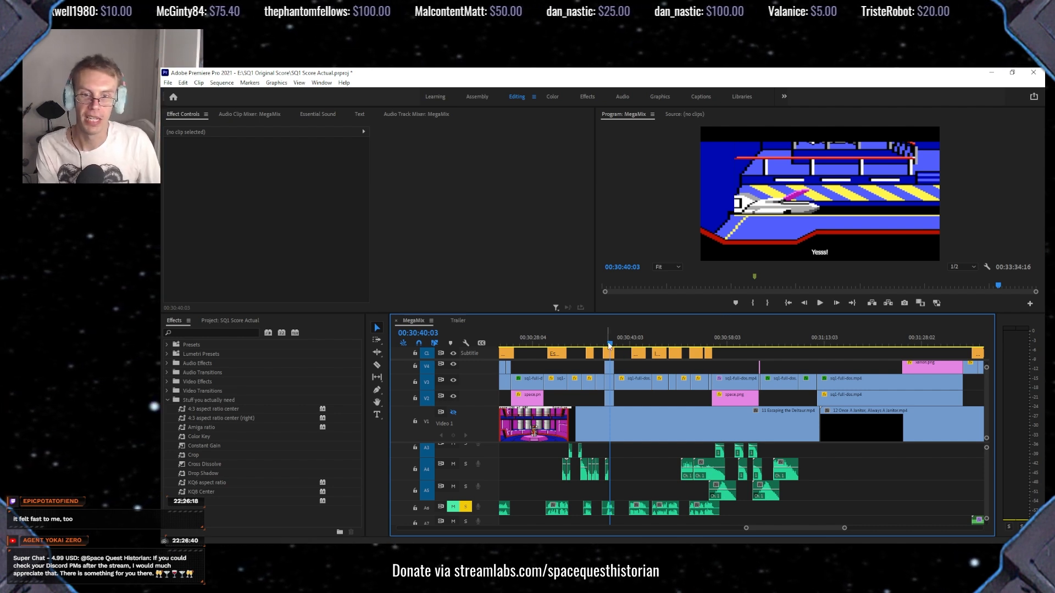
scroll(705, 333, down, 2)
click(736, 342)
drag(738, 345, 734, 344)
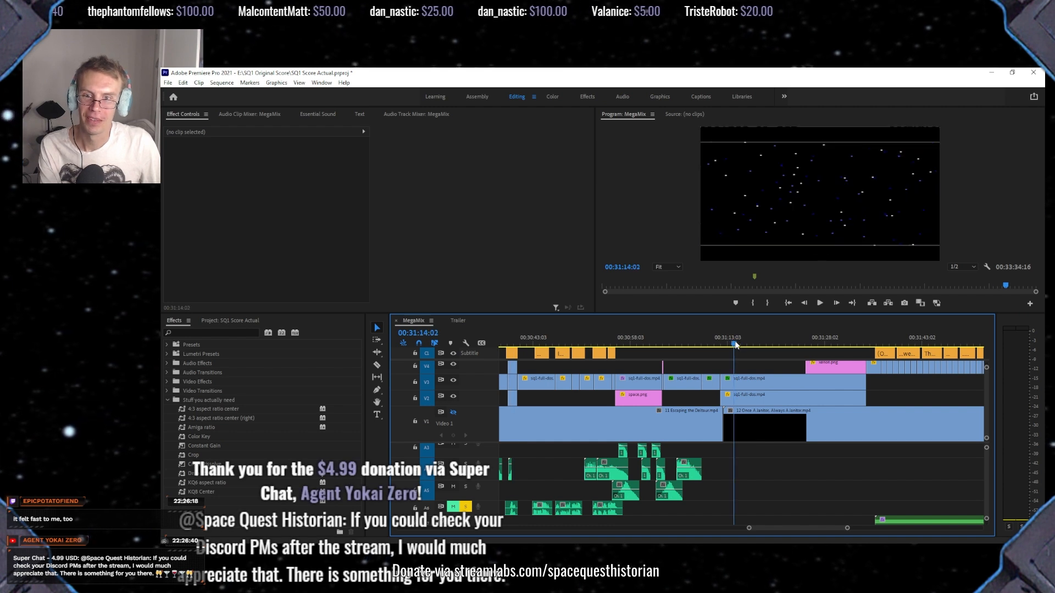
click(616, 343)
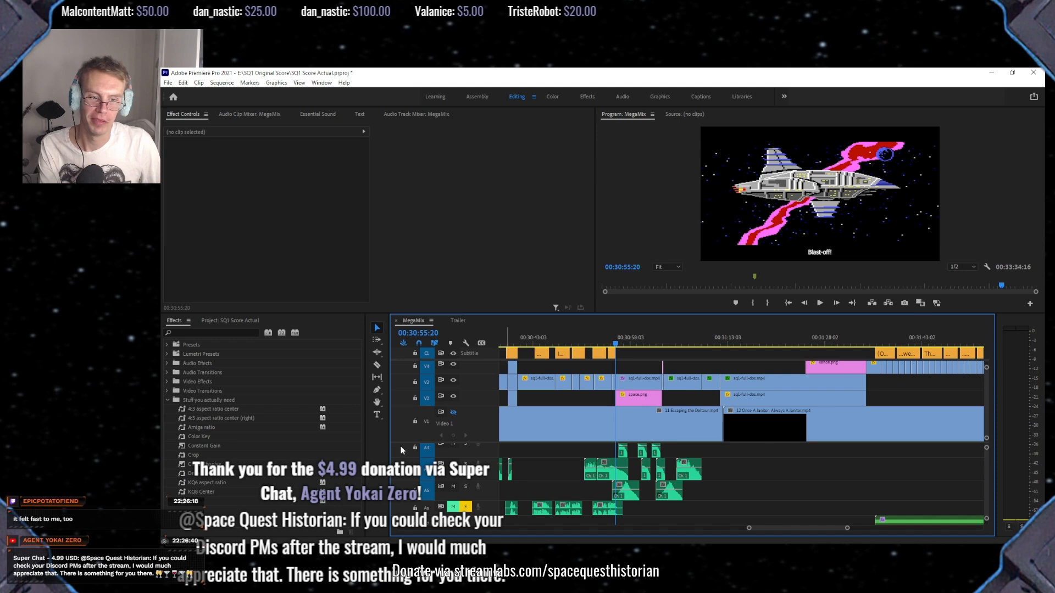
scroll(424, 473, up, 2)
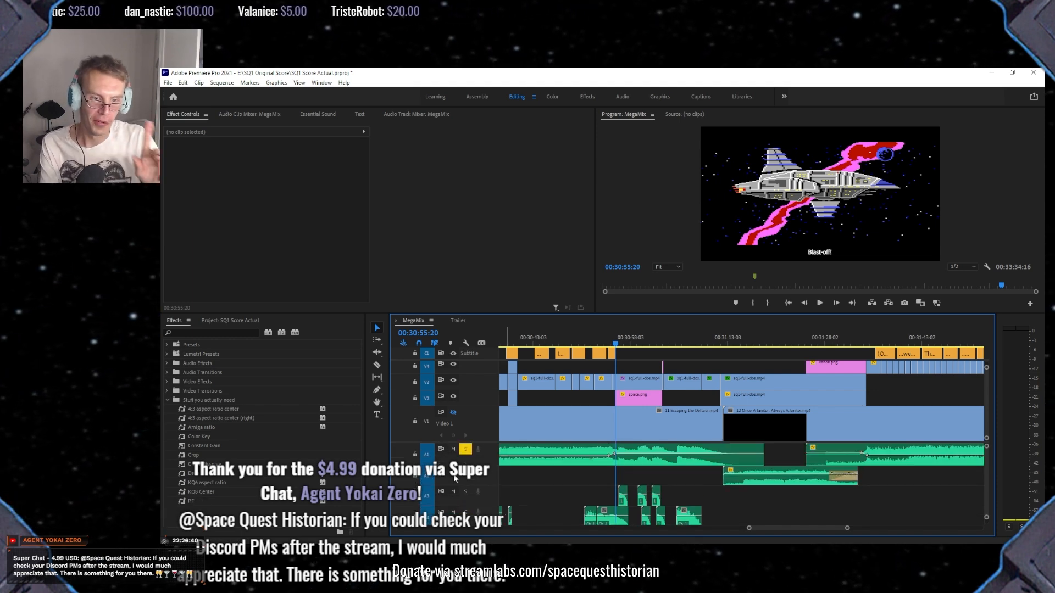
scroll(454, 478, left, 3)
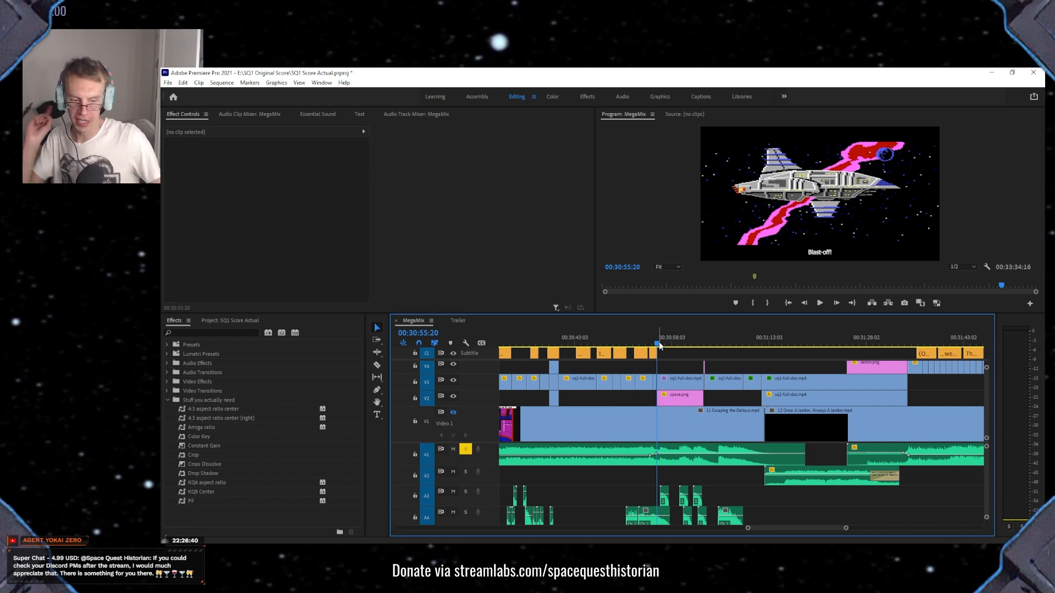
Play the launch scene from 00:30:55:20 with A1 soloed and stop at the starfield at 00:31:12:04.
key(space)
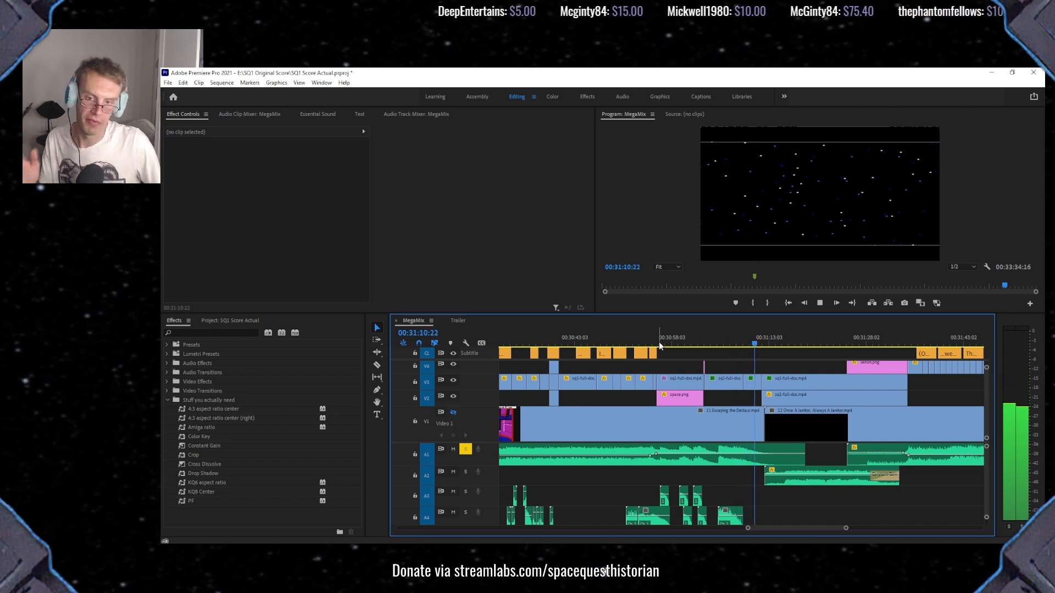
key(space)
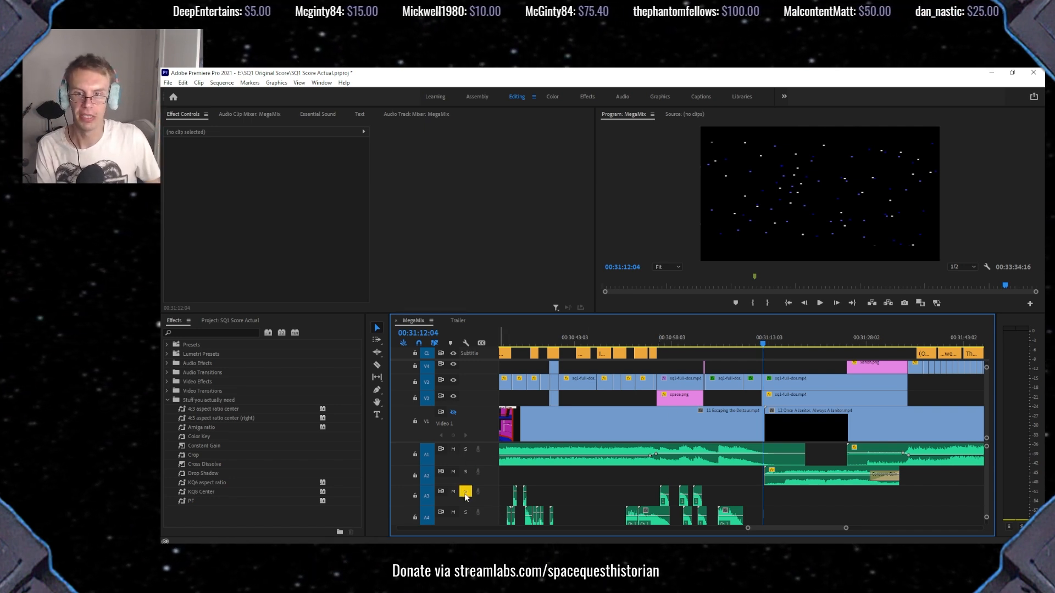
Solo A3, A4 and A5 instead of A1, and play the countdown and launch up to the starfield at 00:31:09:08.
scroll(465, 497, down, 1)
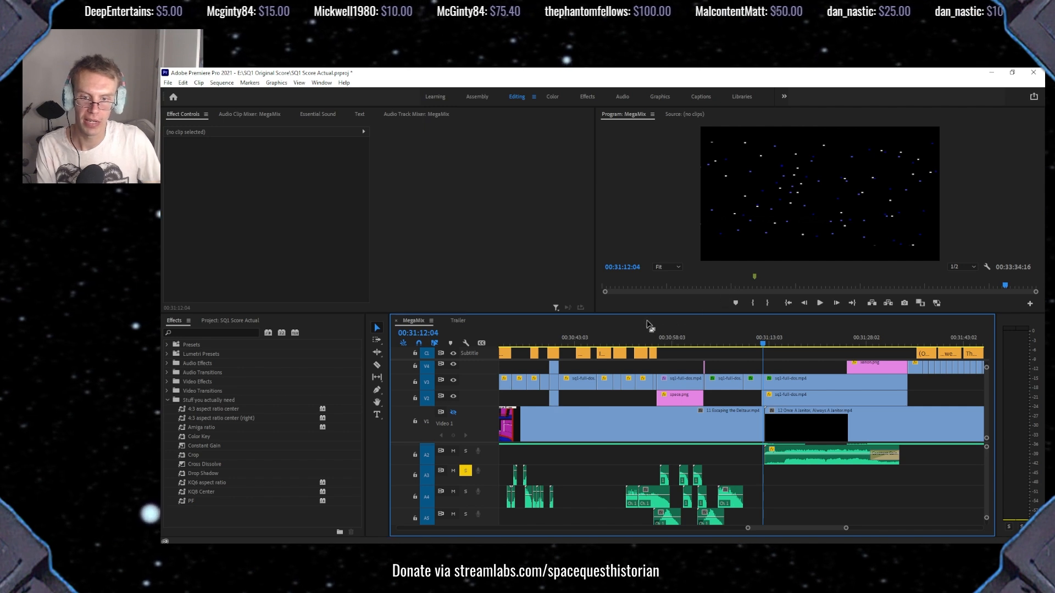
click(465, 491)
click(465, 515)
scroll(480, 477, down, 1)
scroll(480, 477, up, 1)
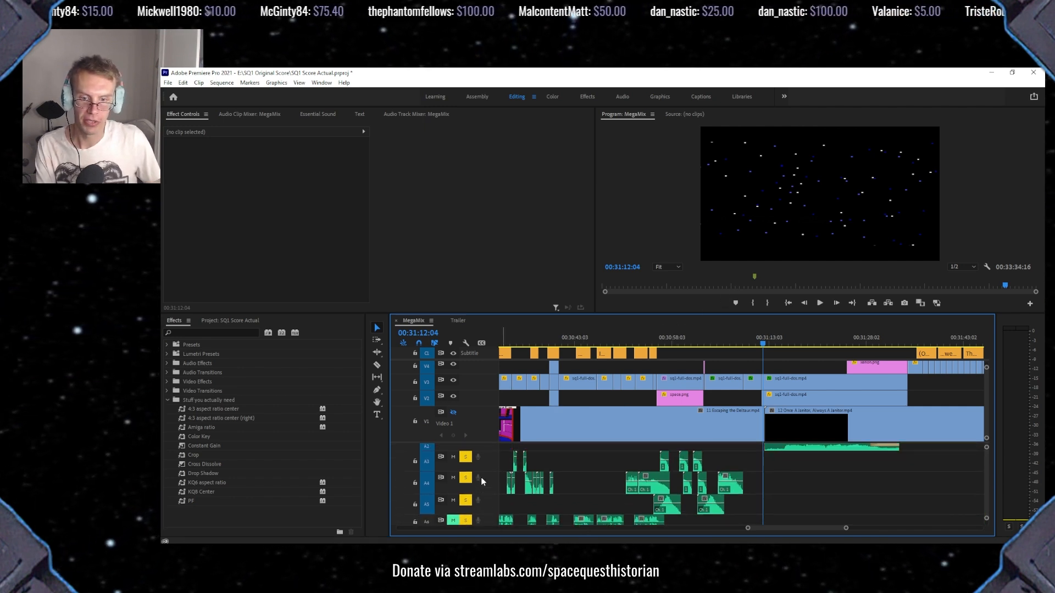
scroll(479, 478, up, 1)
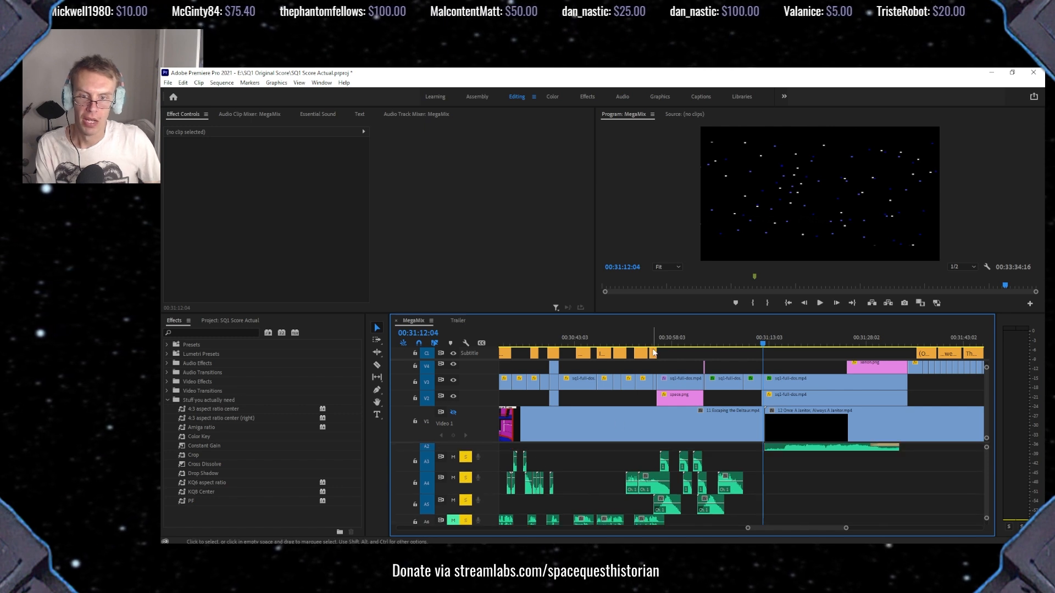
click(628, 337)
key(space)
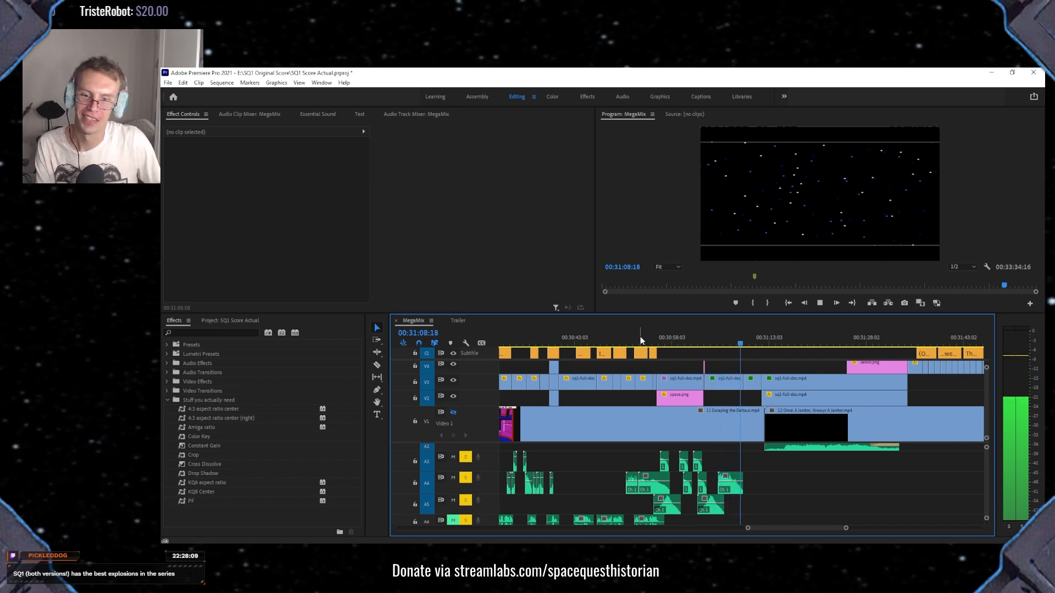
key(space)
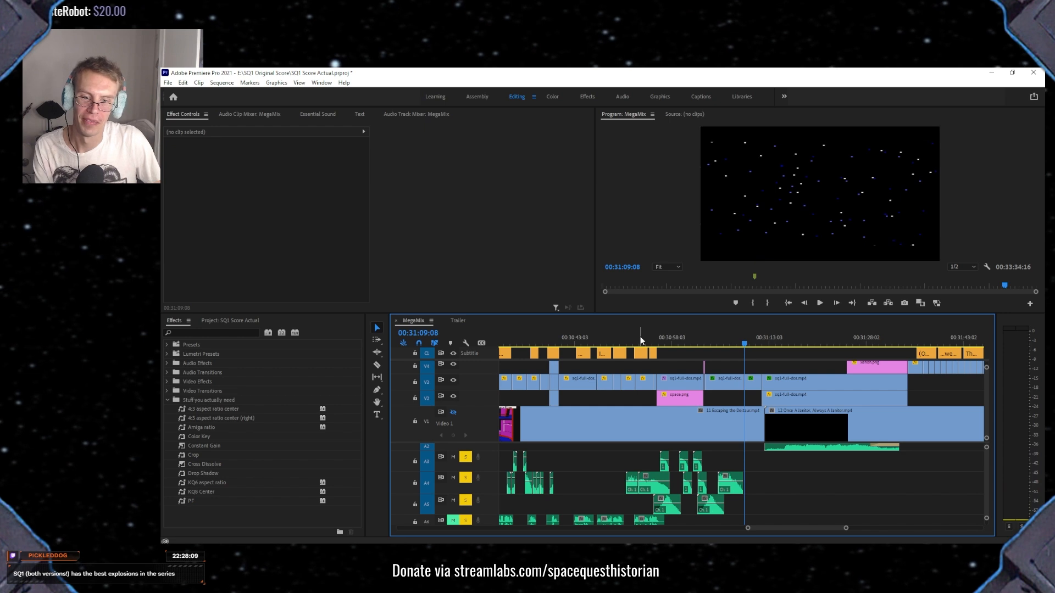
Audition the soloed effects at the spaceship shot from 00:31:03:05 and at the "Three... two... one..." and "Blast-off!" countdown.
click(706, 341)
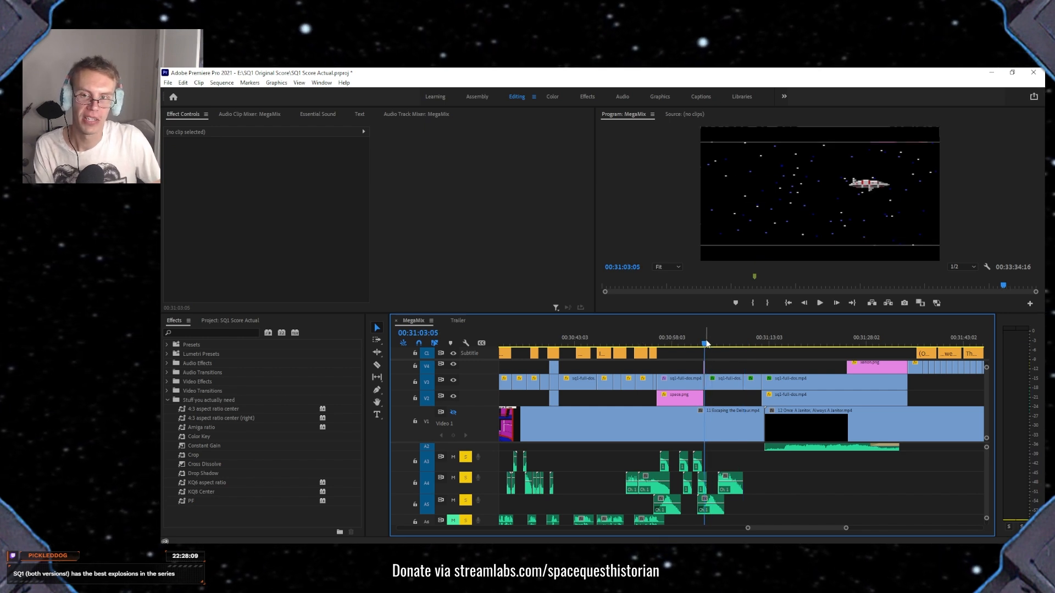
key(space)
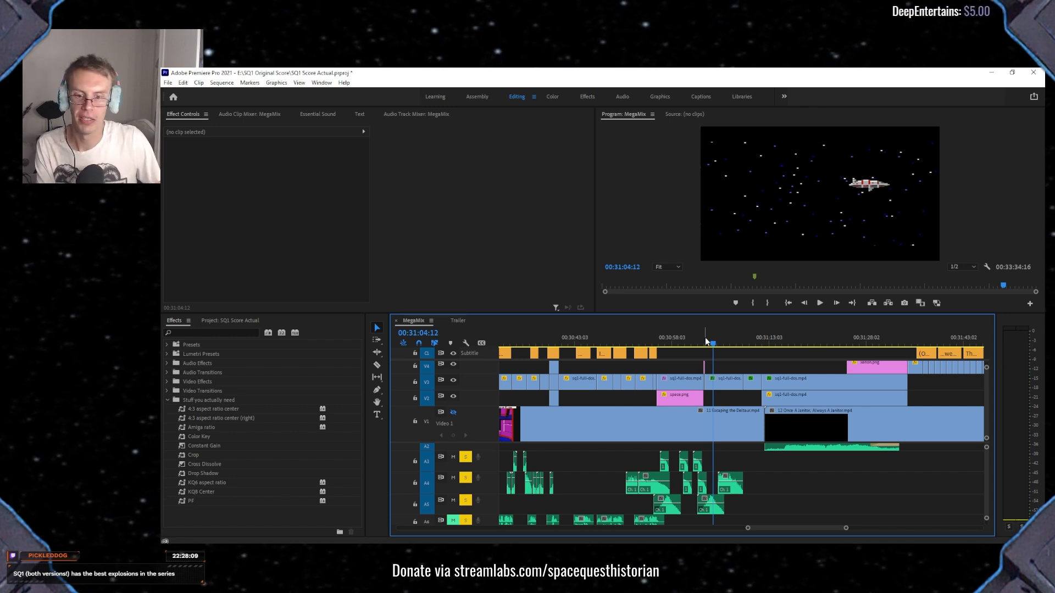
click(646, 341)
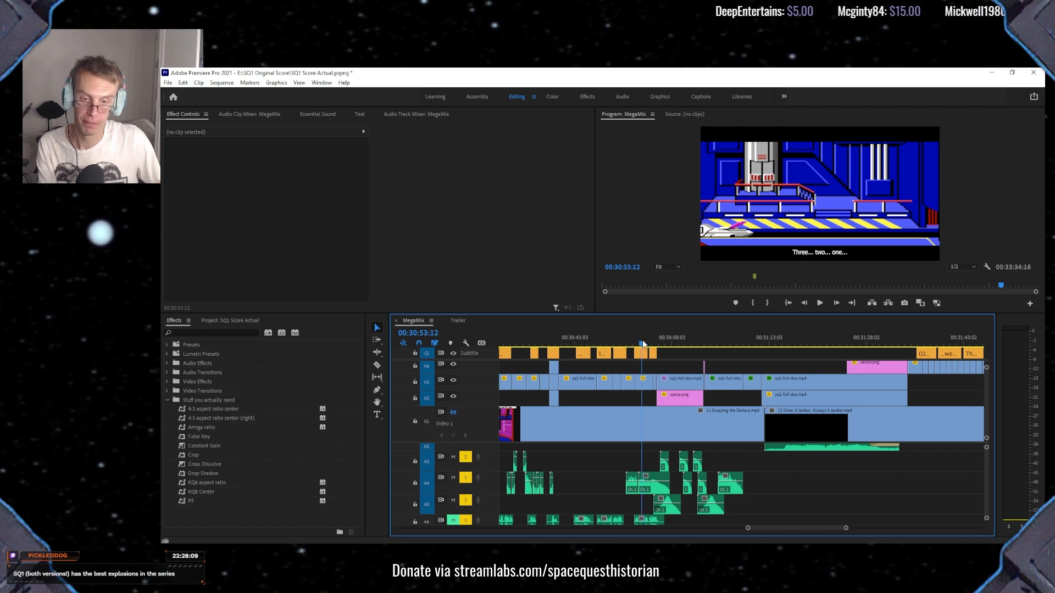
key(space)
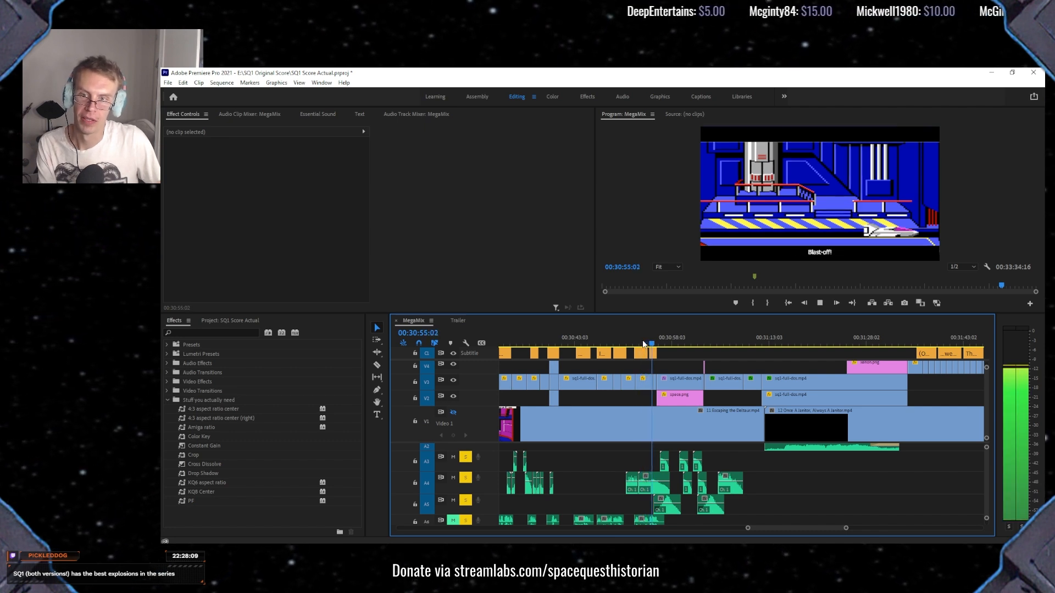
key(space)
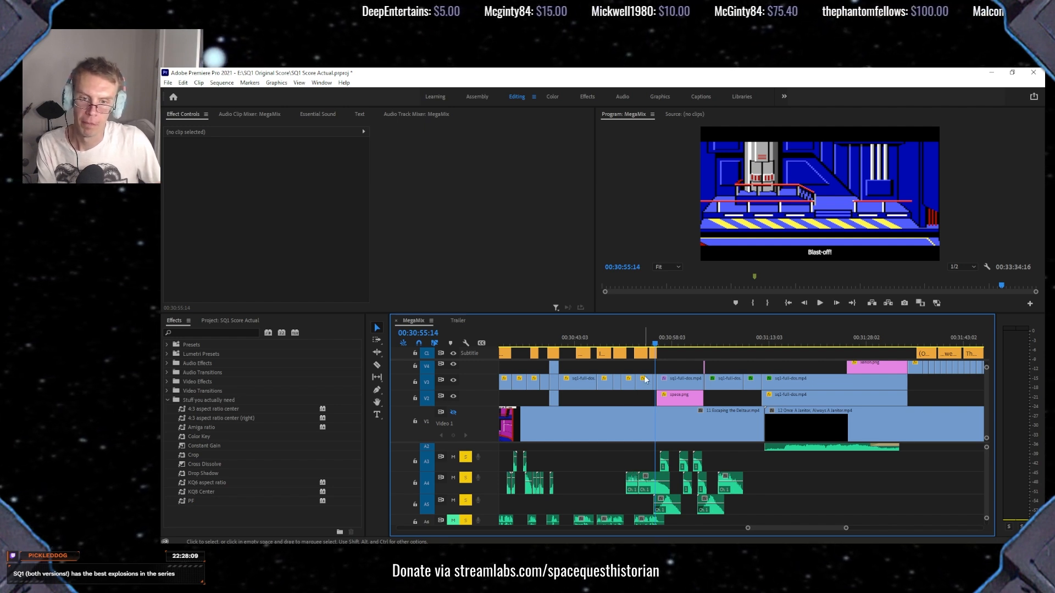
click(625, 343)
key(space)
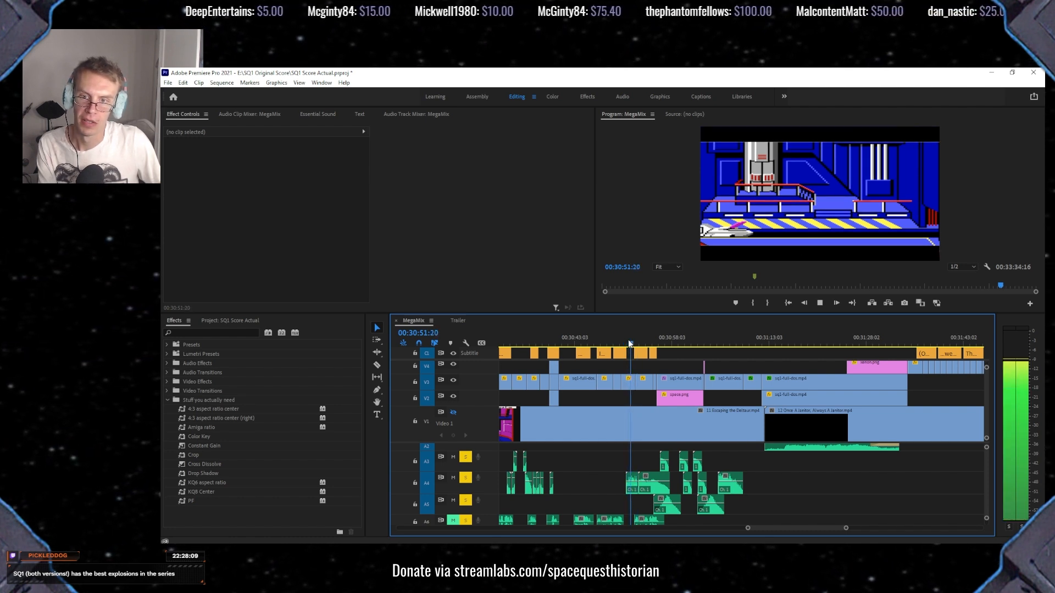
key(space)
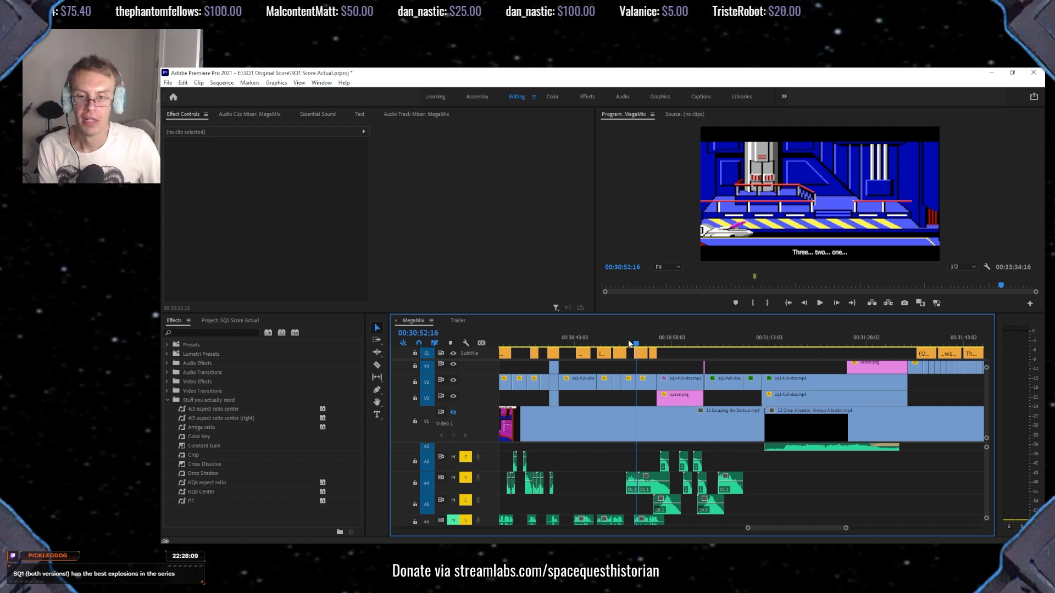
Solo A1 instead of A3, A4 and A5, audition it from 00:31:05:05 and return the playhead to 00:30:56:03.
scroll(690, 421, right, 3)
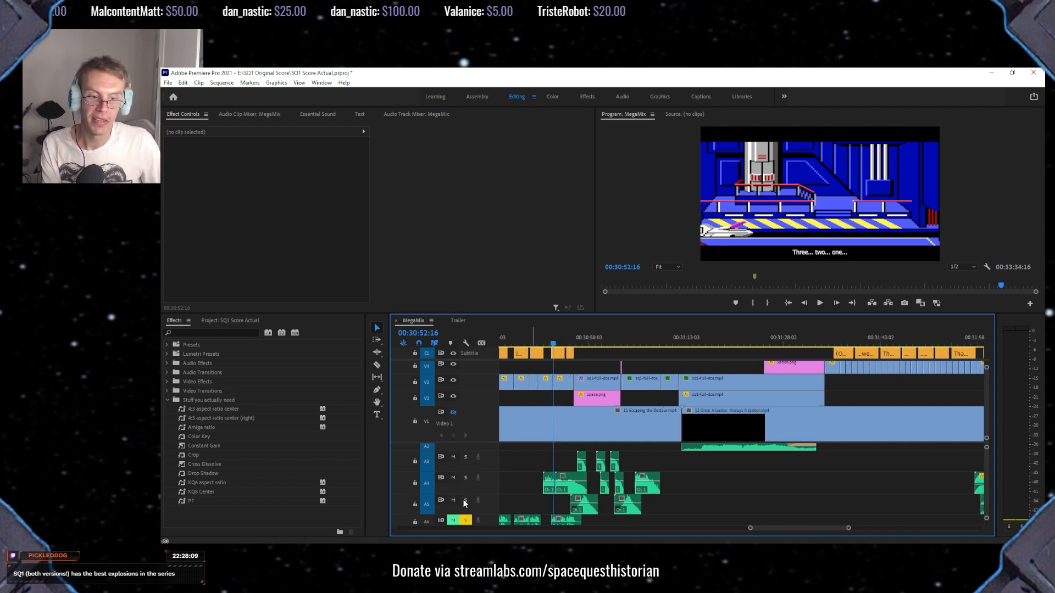
scroll(453, 485, up, 3)
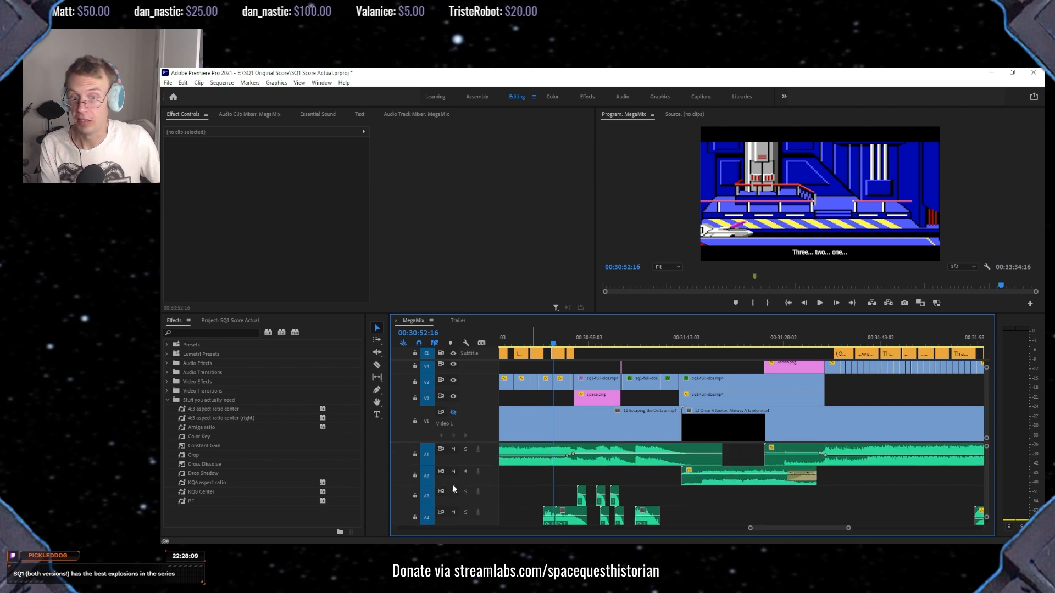
click(466, 450)
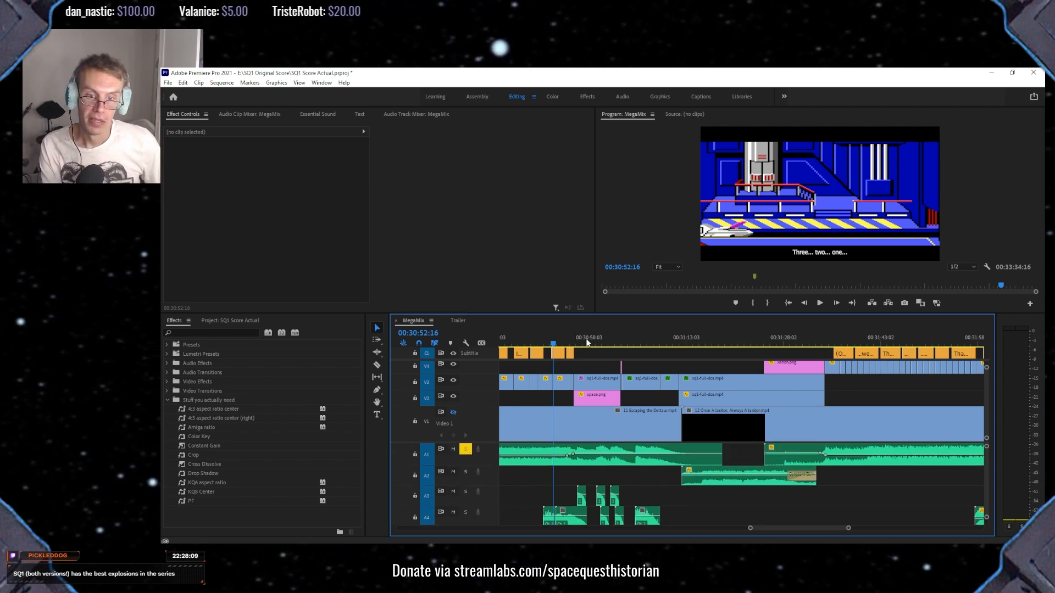
click(636, 343)
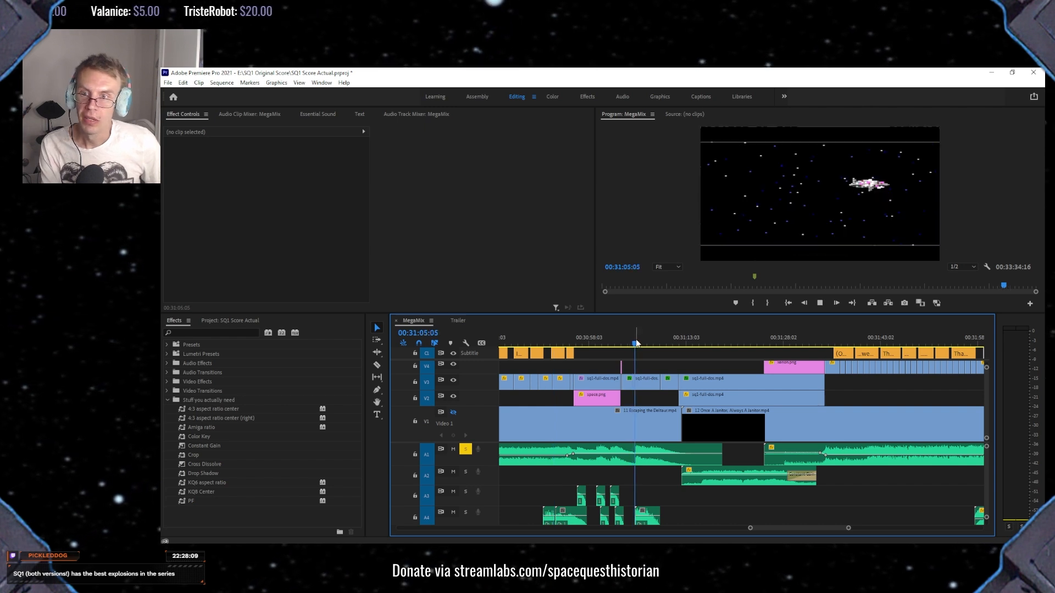
key(space)
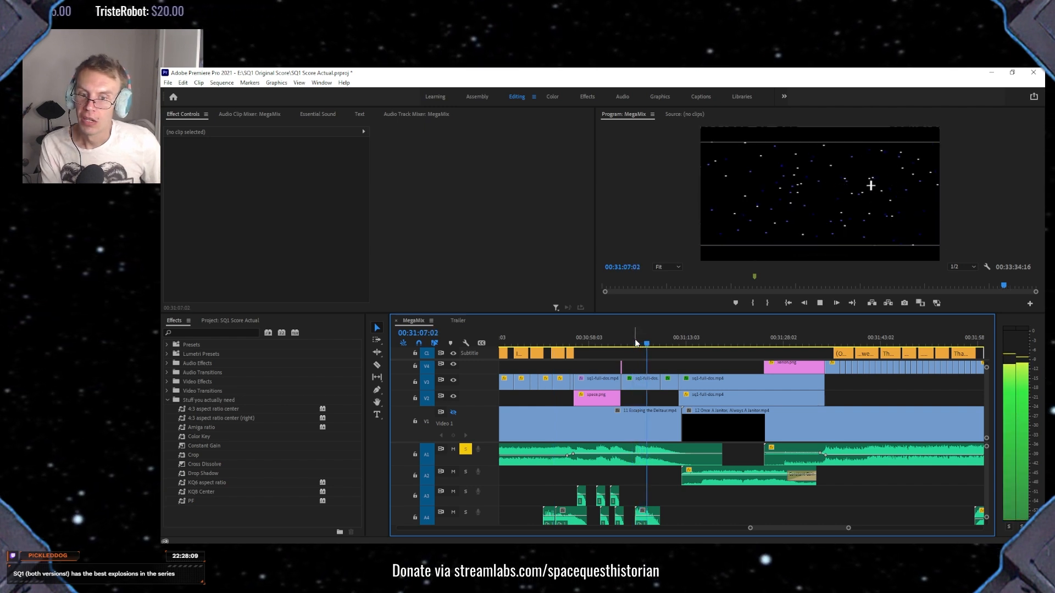
key(space)
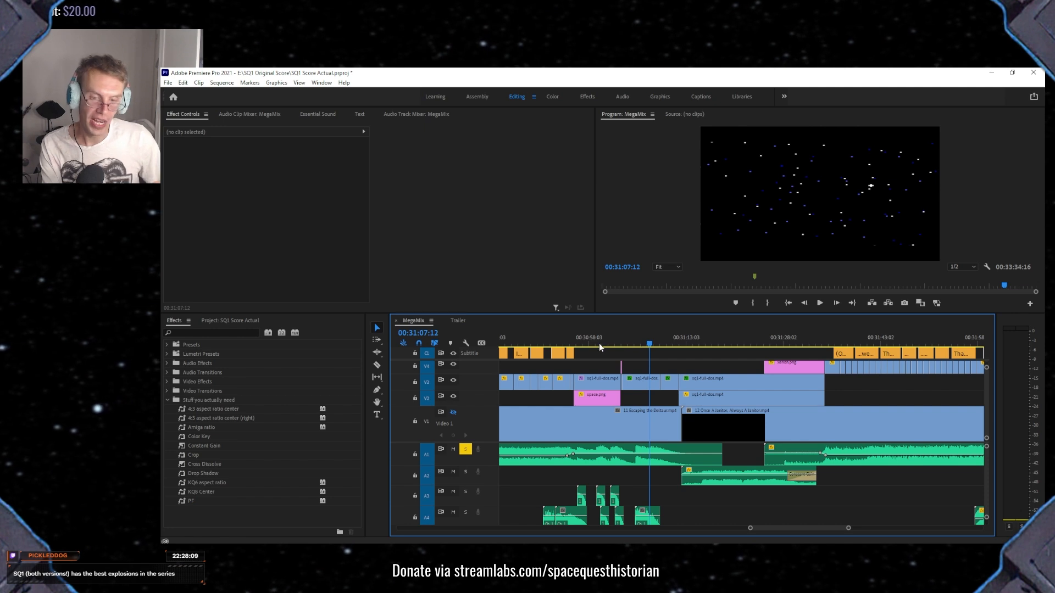
click(577, 341)
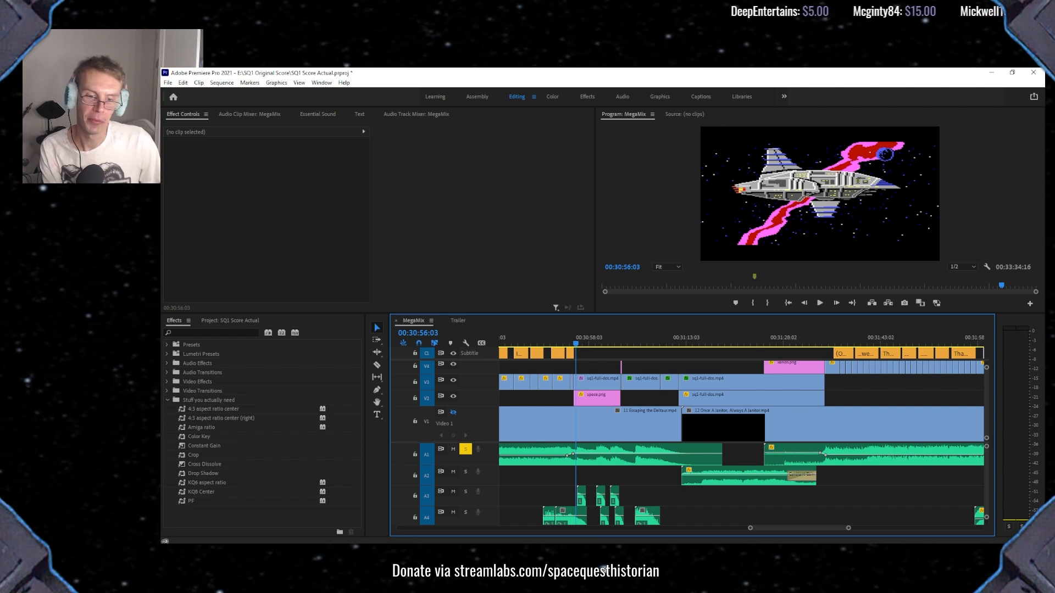
Place the playhead at the ceremony scene at 00:31:35:18 and solo A7 with the dialogue clip beneath it.
scroll(652, 423, down, 5)
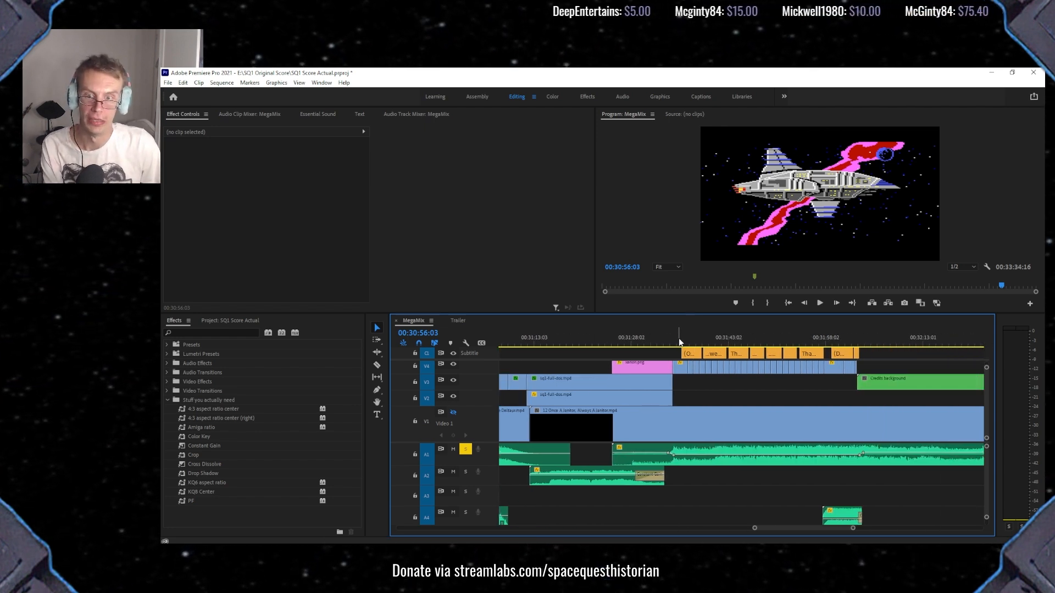
click(681, 338)
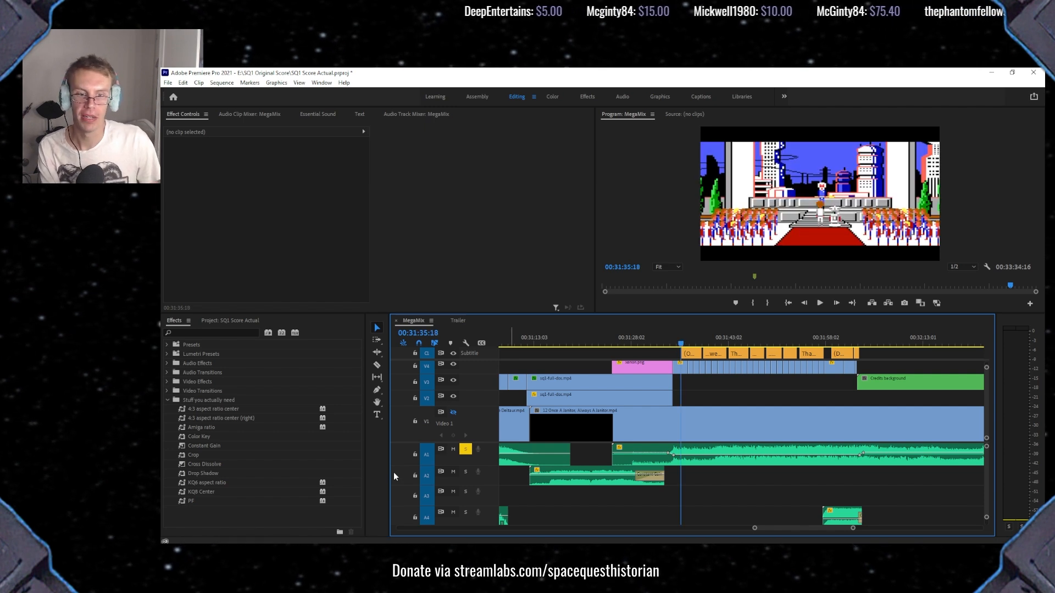
scroll(469, 476, down, 3)
scroll(469, 476, down, 2)
click(465, 480)
scroll(466, 483, left, 2)
scroll(464, 482, right, 1)
scroll(463, 481, up, 5)
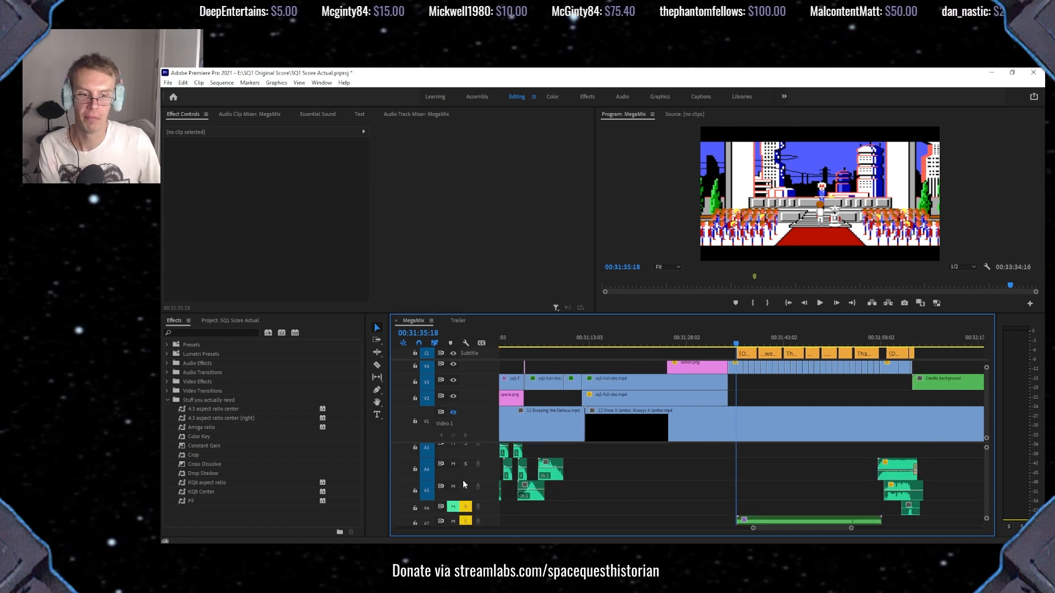
scroll(460, 483, down, 5)
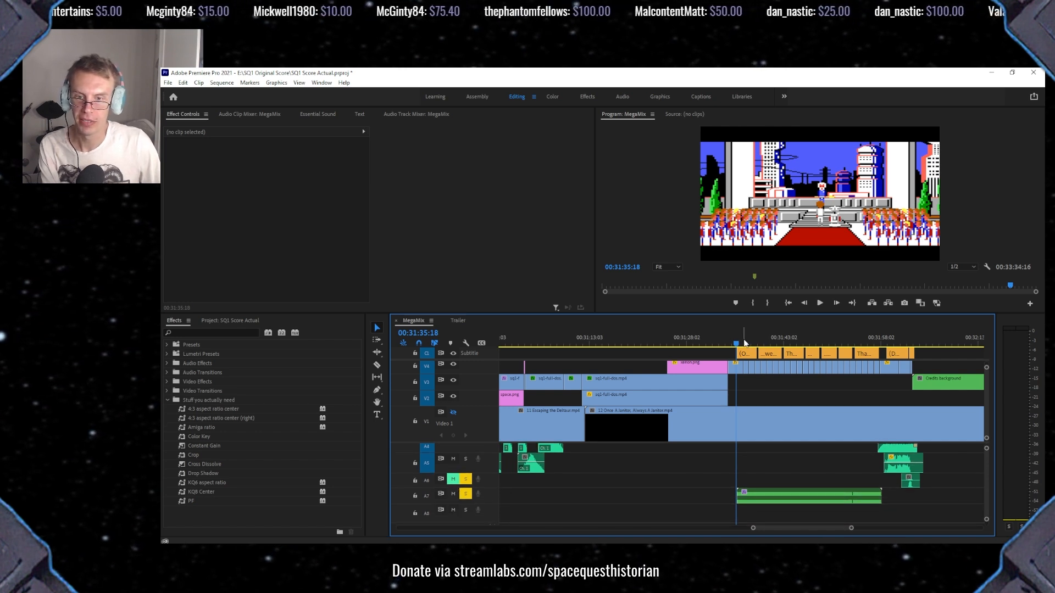
Play the ceremony dialogue through the "...we thank you for saving your people from certain doom." subtitle and stop at 00:31:42:14.
key(space)
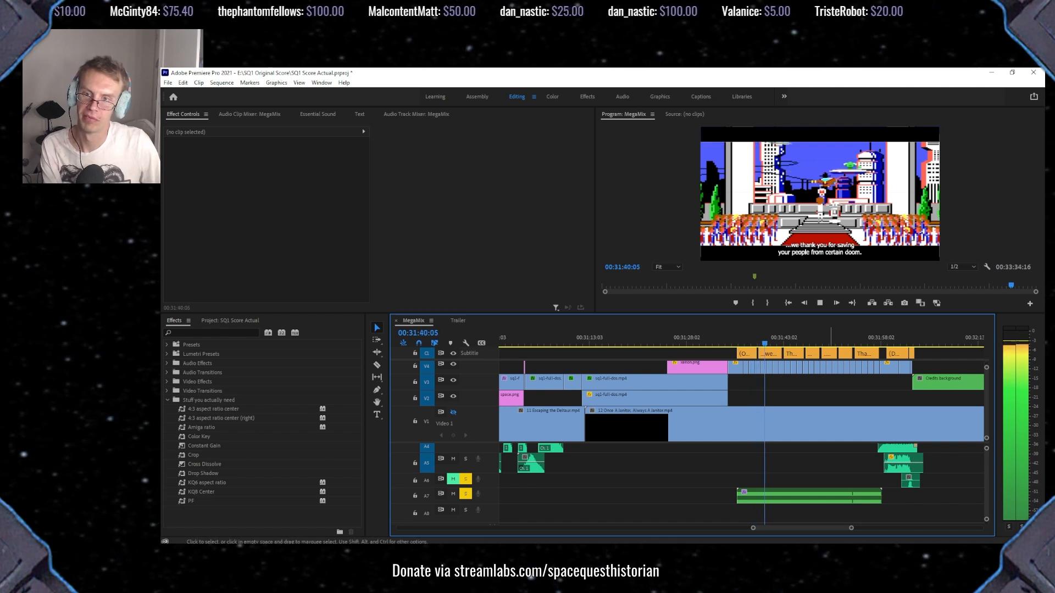
scroll(843, 495, down, 4)
scroll(842, 495, down, 2)
scroll(841, 495, down, 1)
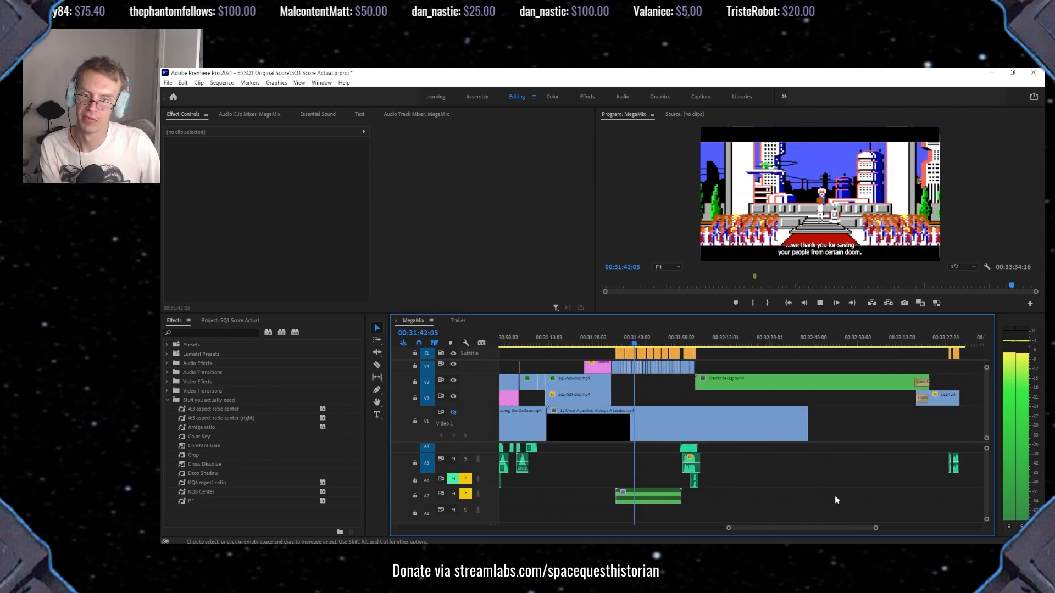
key(space)
drag(643, 499, 958, 496)
key(Delete)
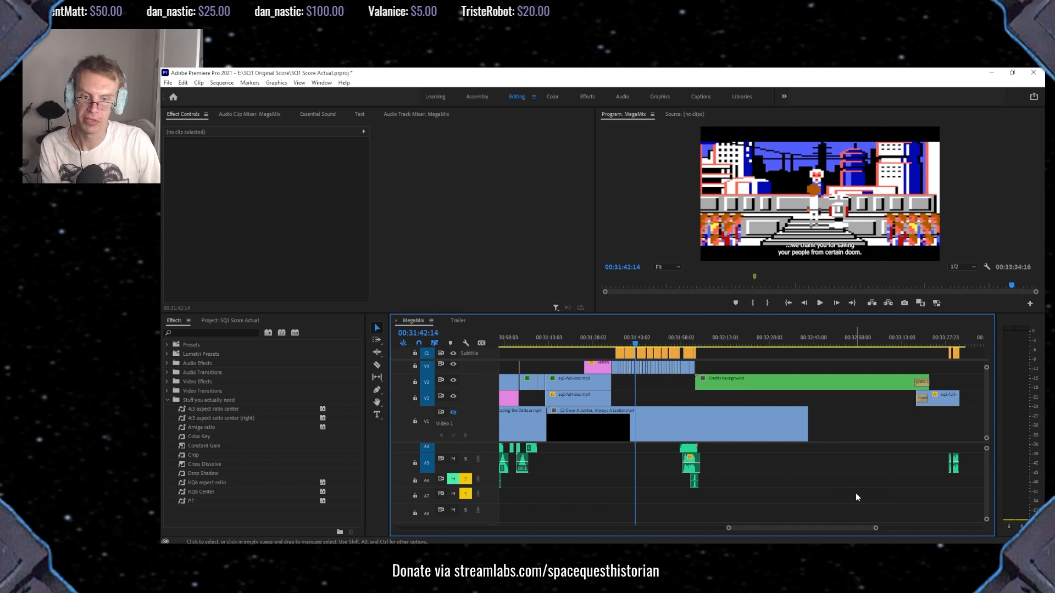
key(ctrl+z)
key(ctrl+z)
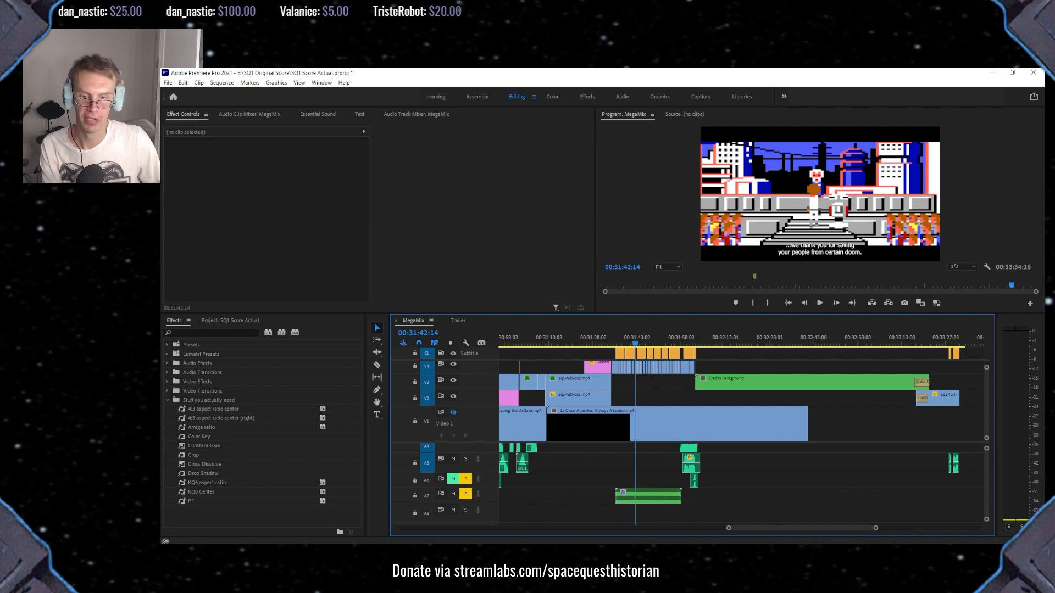
Switch to File Explorer, open the Xenon official folder under Voices and widen the name column to show the full file names.
click(195, 517)
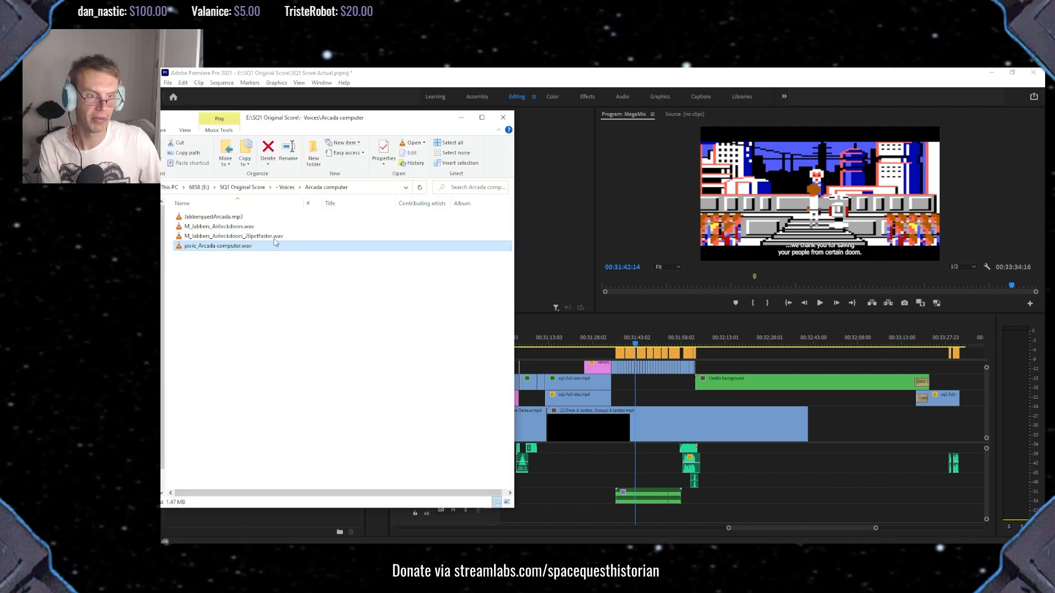
click(285, 187)
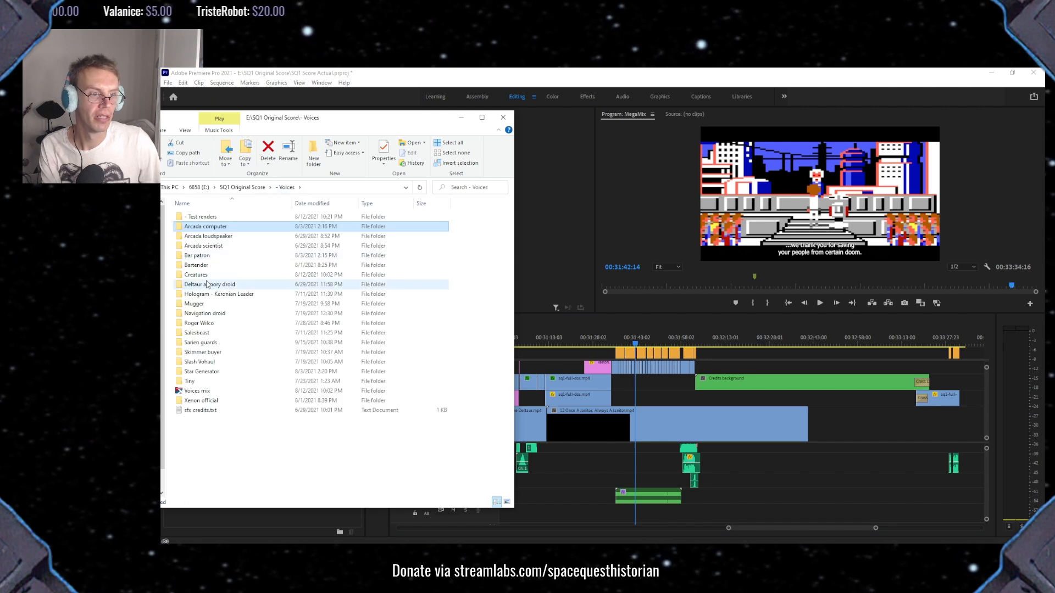
double_click(201, 401)
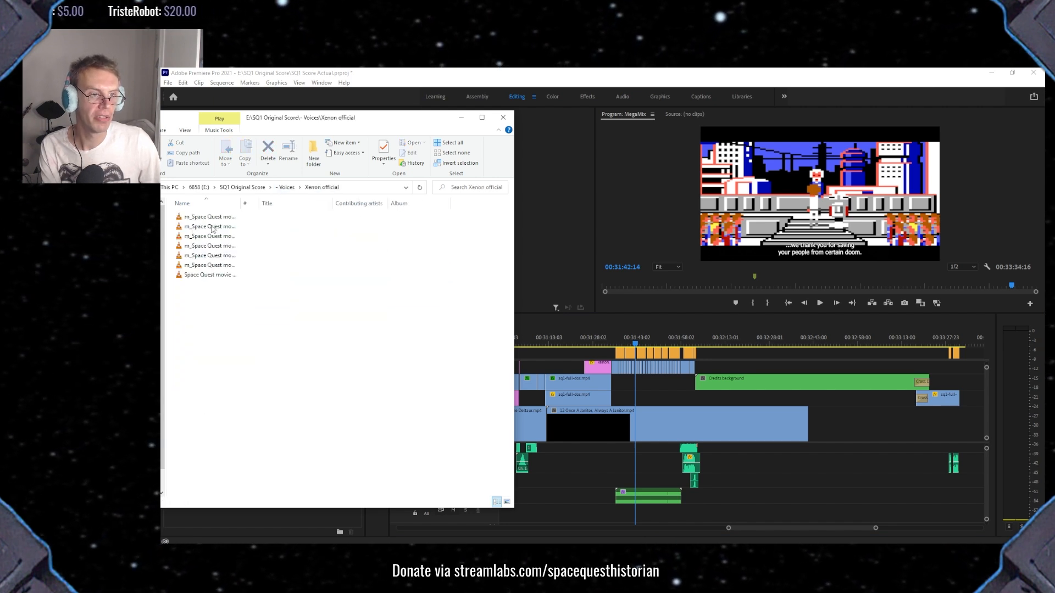
drag(240, 199, 385, 199)
Add "Space Quest movie - Dan Avidan line.wav" to A7 at the start of the Credits background clip and play it from 00:32:03:22.
drag(244, 274, 695, 499)
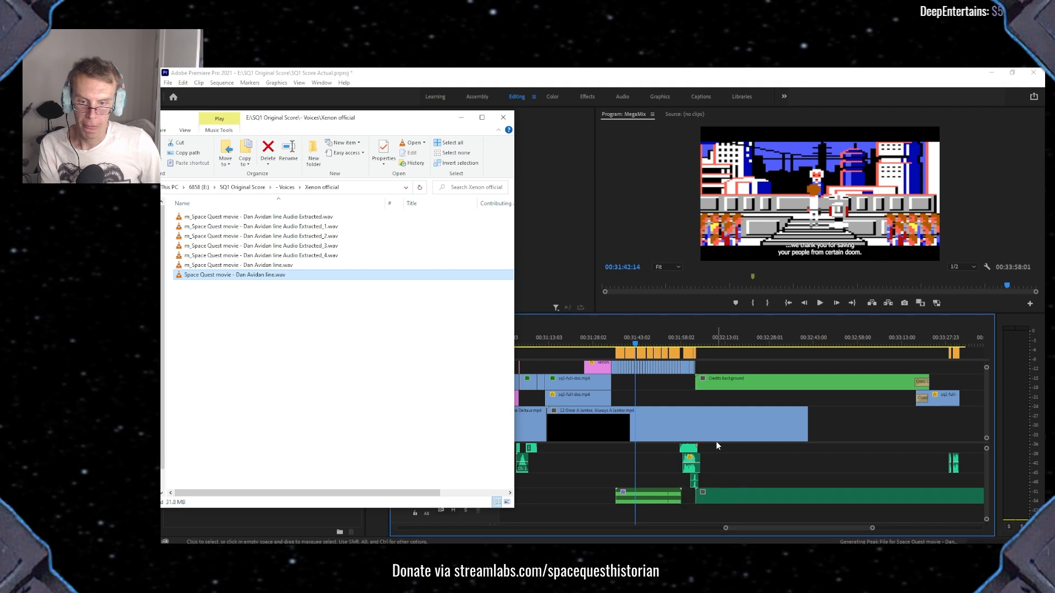
click(699, 339)
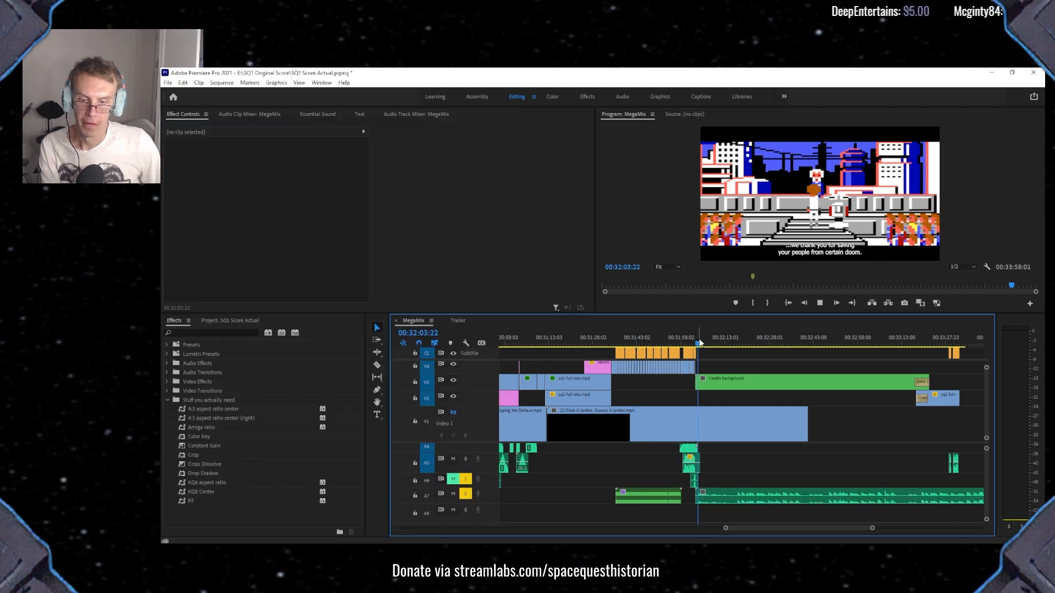
key(space)
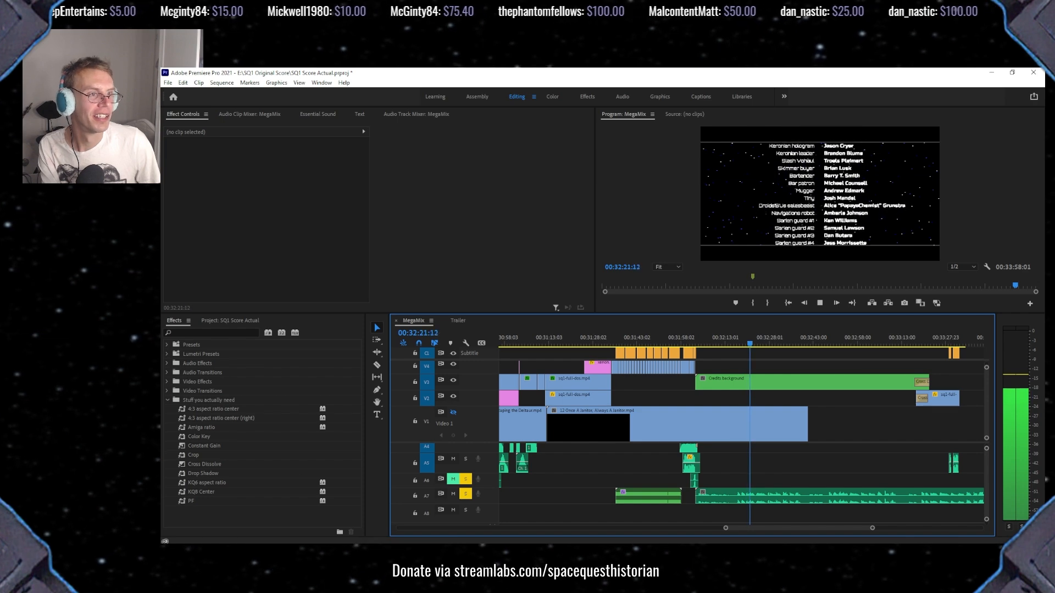
Move the File Explorer window out of the way and keep playing the A7 recording beyond the credits, pausing and resuming at 00:33:43:12.
key(alt+Tab)
drag(341, 117, 209, 491)
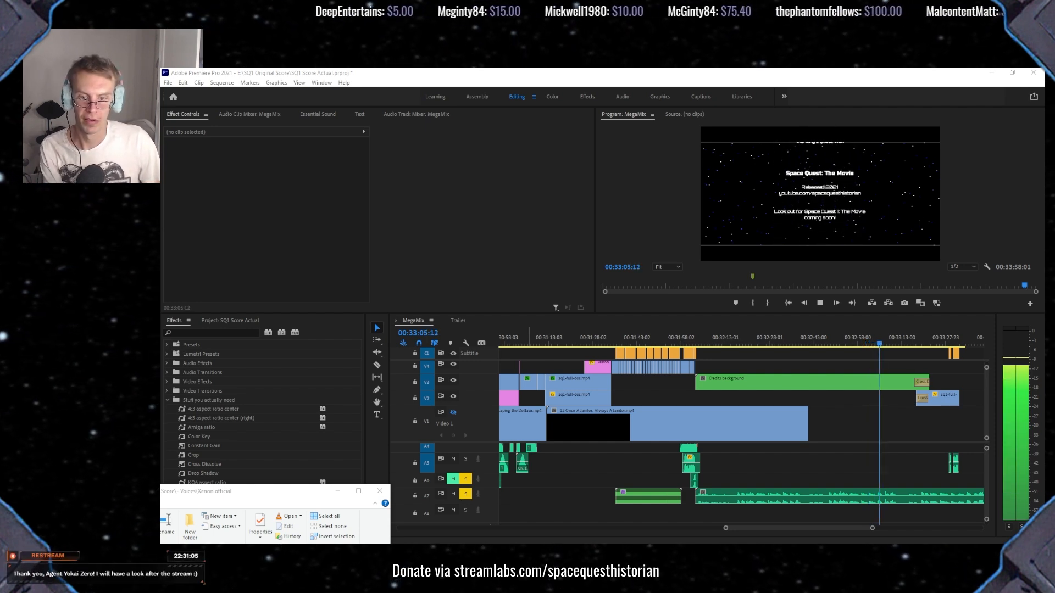
drag(779, 528, 794, 526)
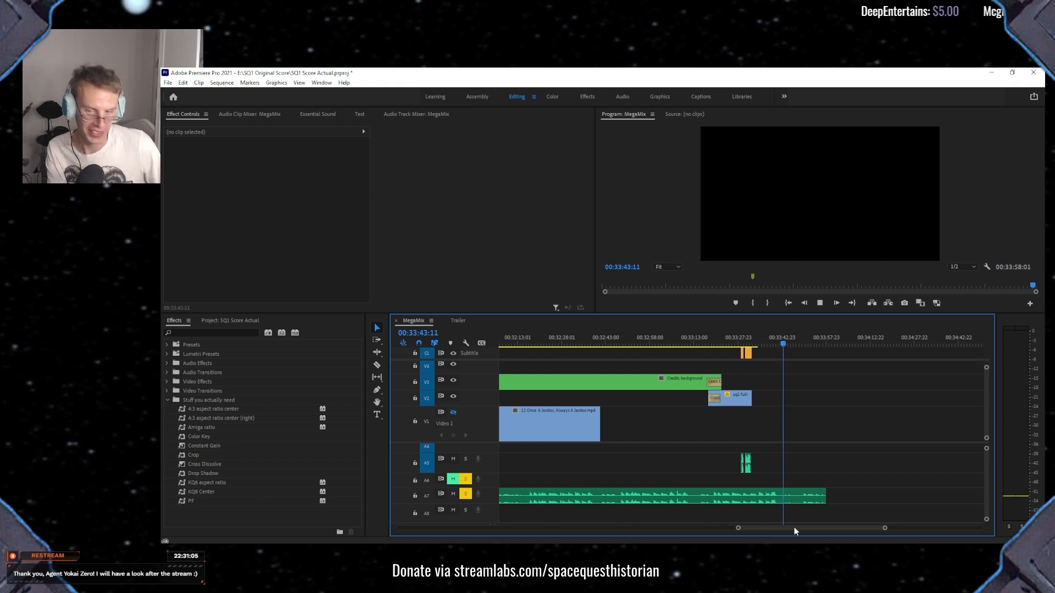
key(space)
drag(782, 341, 787, 341)
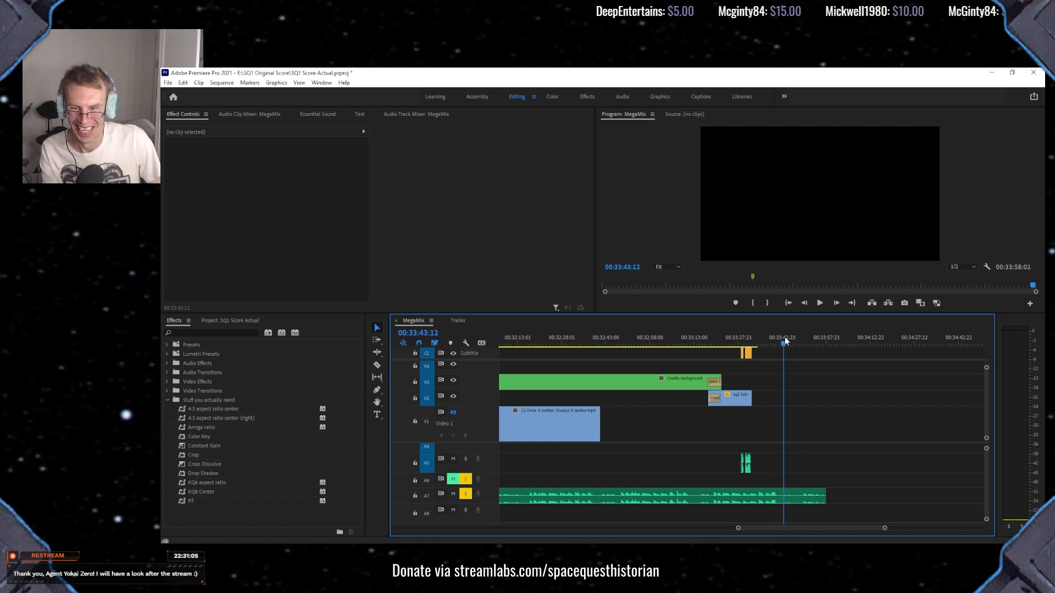
key(space)
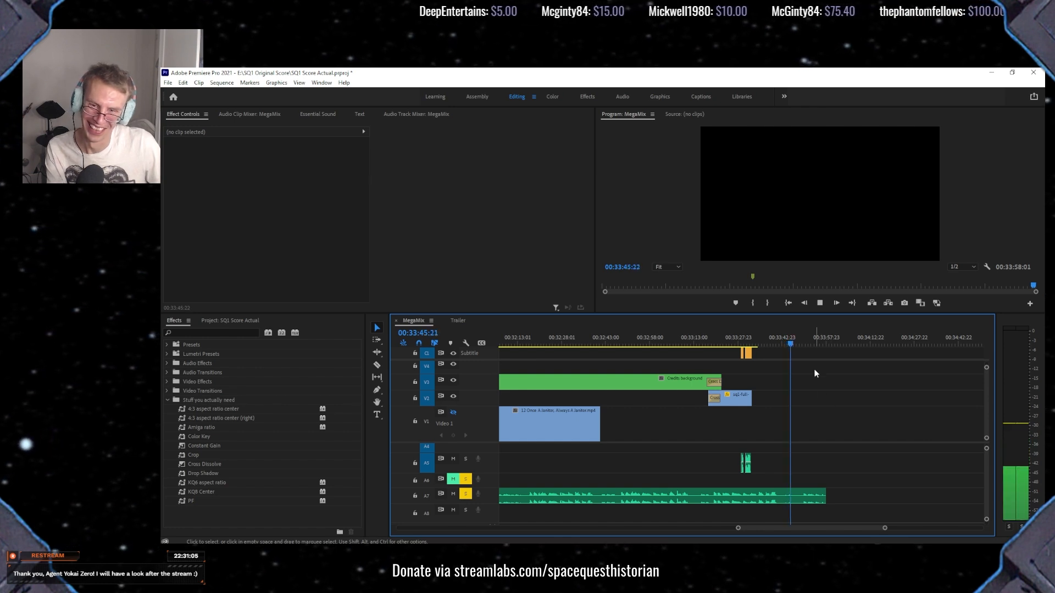
Replay the ending of the A7 recording from 00:33:49:22 and again from 00:33:49:03, stopping at 00:33:57:11.
click(802, 345)
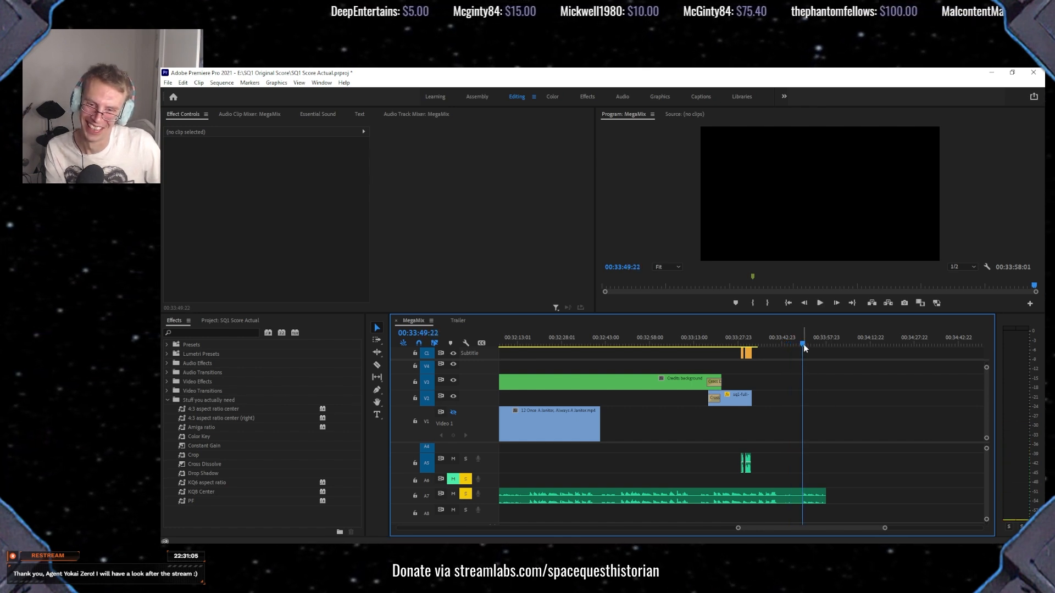
key(space)
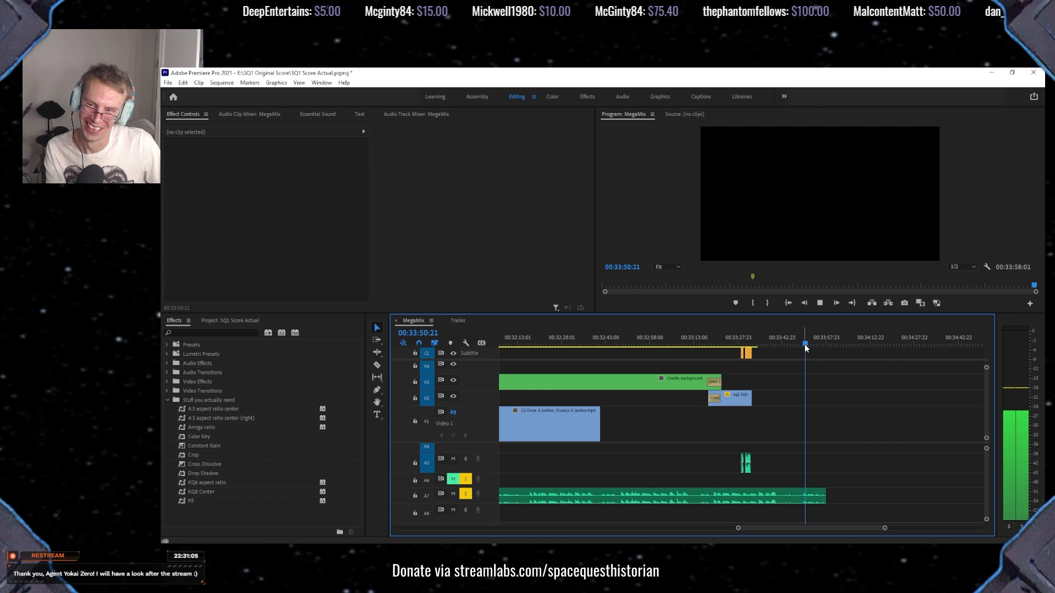
click(800, 349)
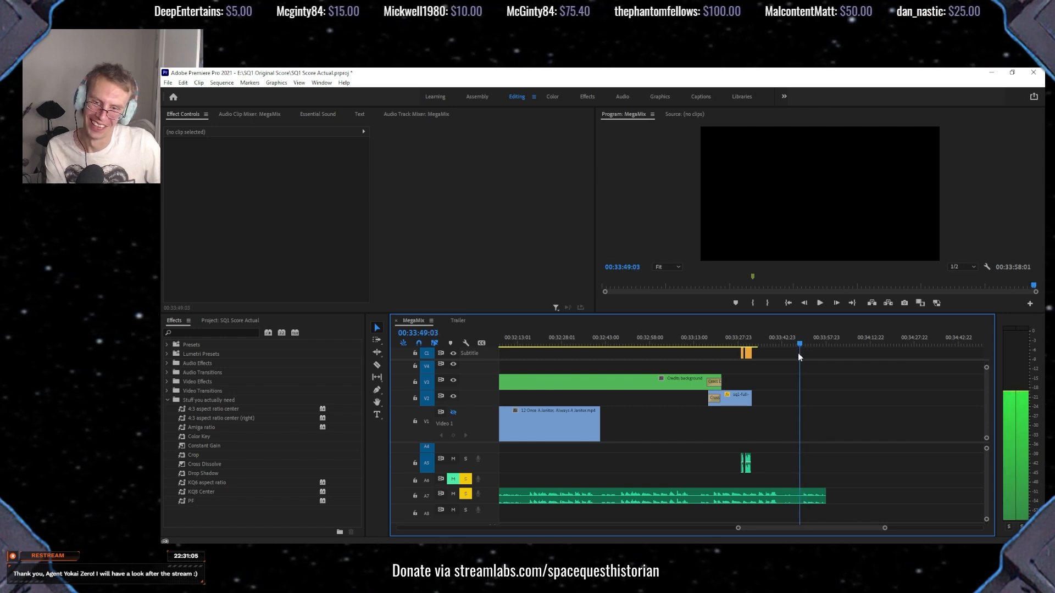
key(space)
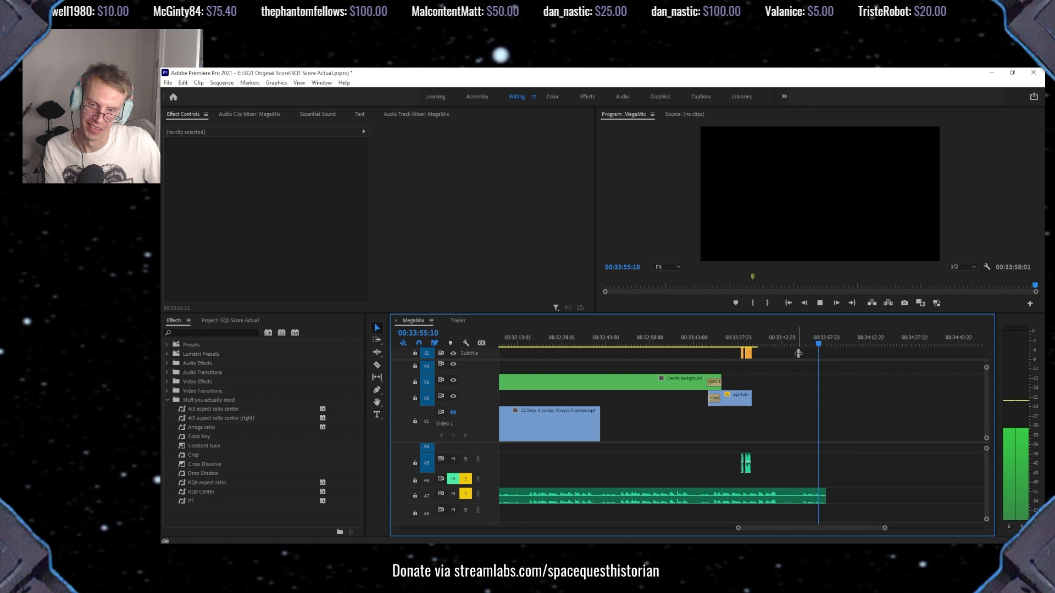
key(space)
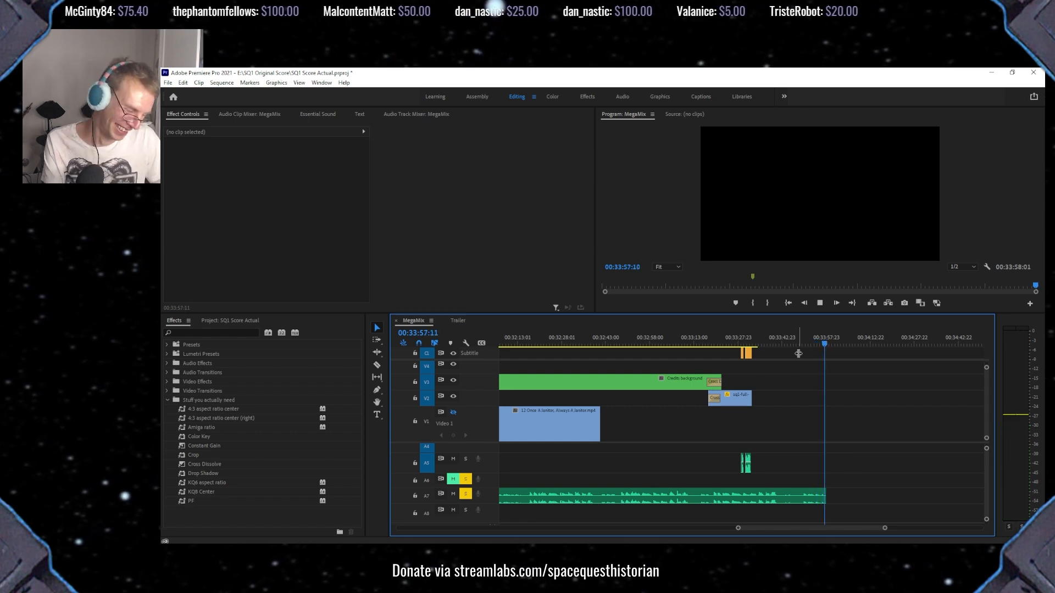
Delete the recording from A7 and place the playhead in the empty area after the credits at 00:33:38:09.
click(685, 501)
key(Delete)
mouse_move(765, 528)
mouse_down()
mouse_move(742, 529)
mouse_move(751, 530)
mouse_up()
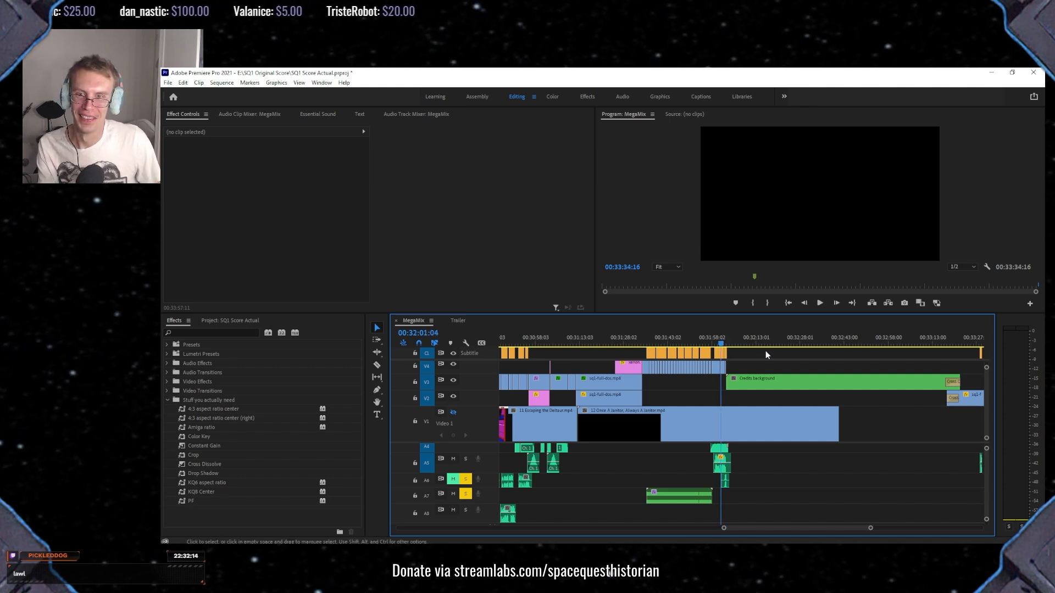
drag(738, 528, 757, 528)
click(722, 338)
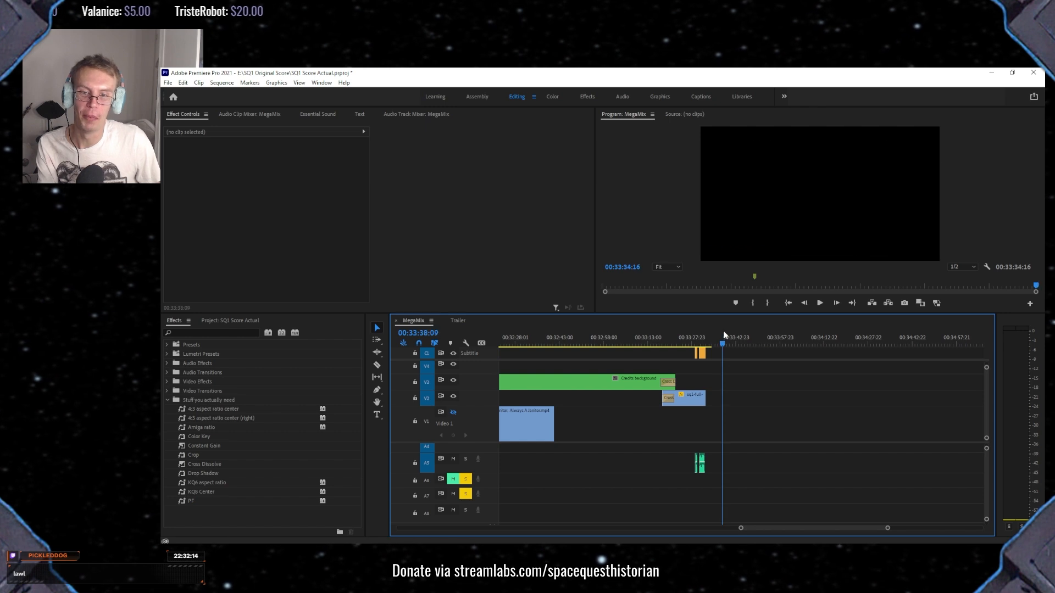
Switch to File Explorer, open the Navigation droid folder under Voices and widen the name column to show the full file names.
click(605, 572)
drag(247, 490, 127, 157)
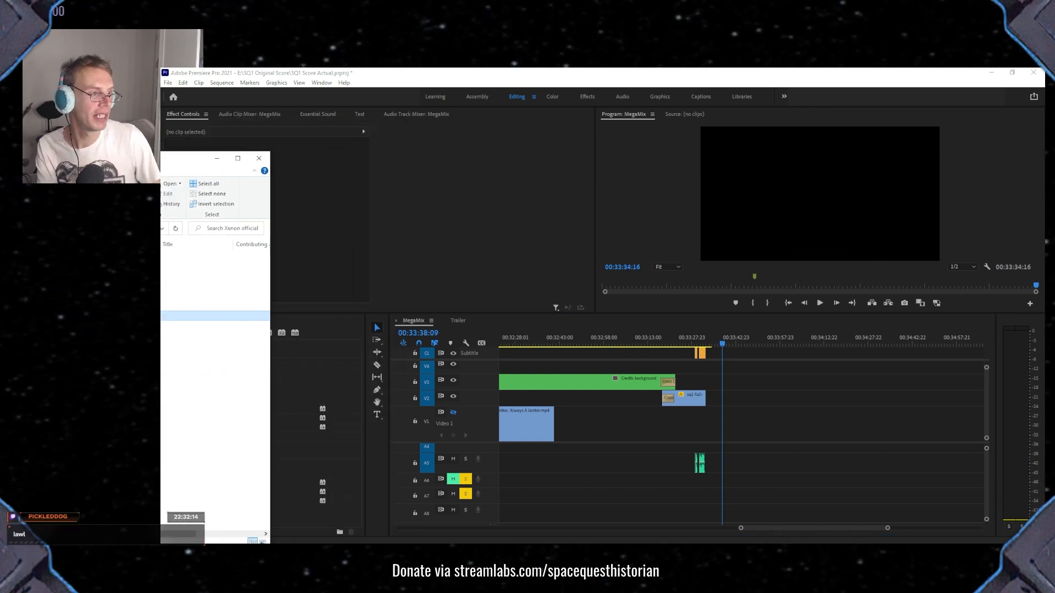
key(alt+Up)
drag(20, 161, 290, 143)
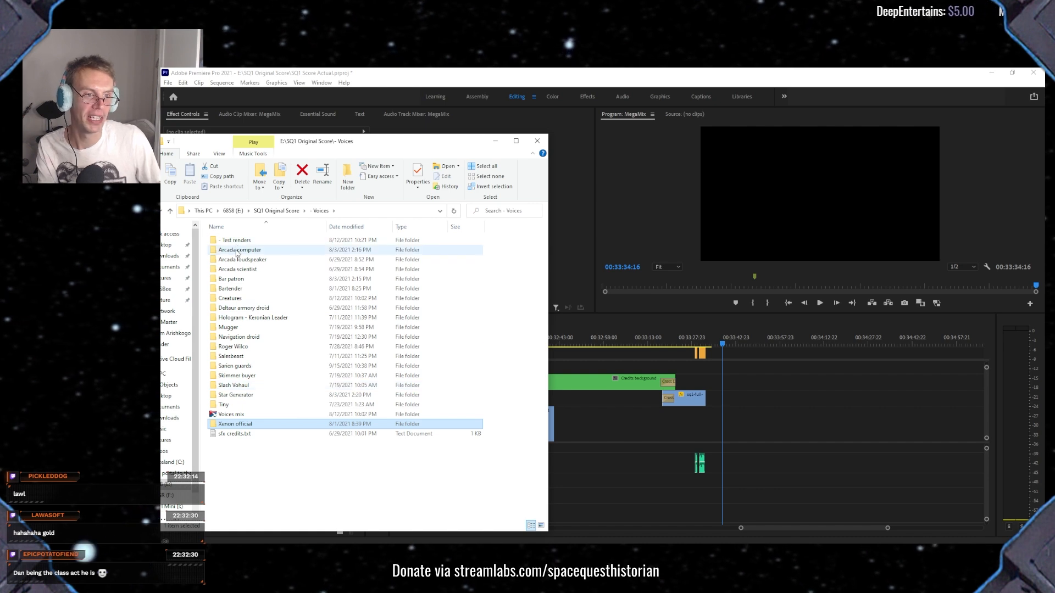
double_click(242, 337)
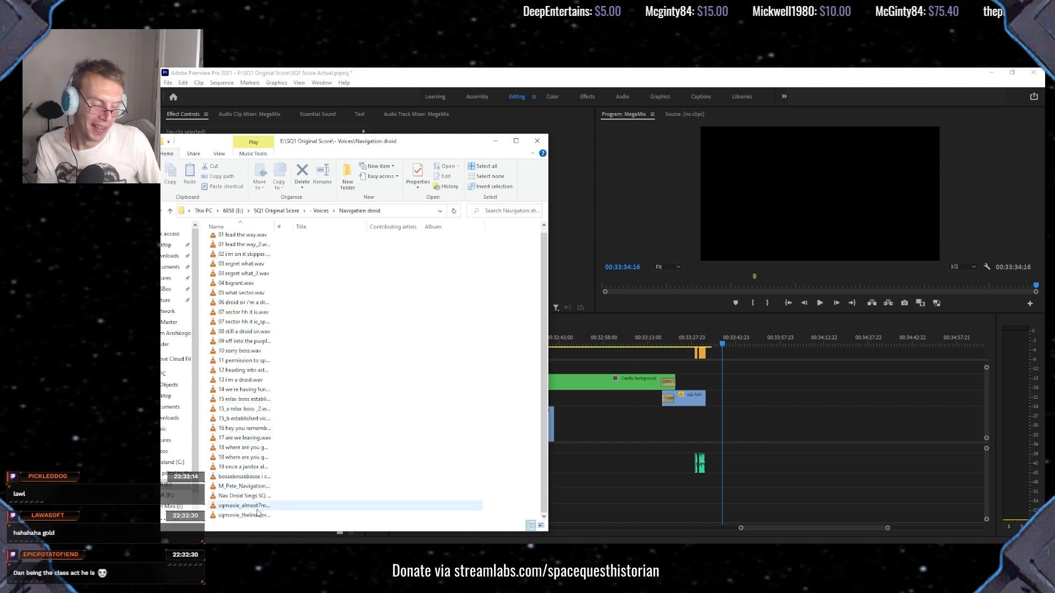
drag(274, 225, 365, 223)
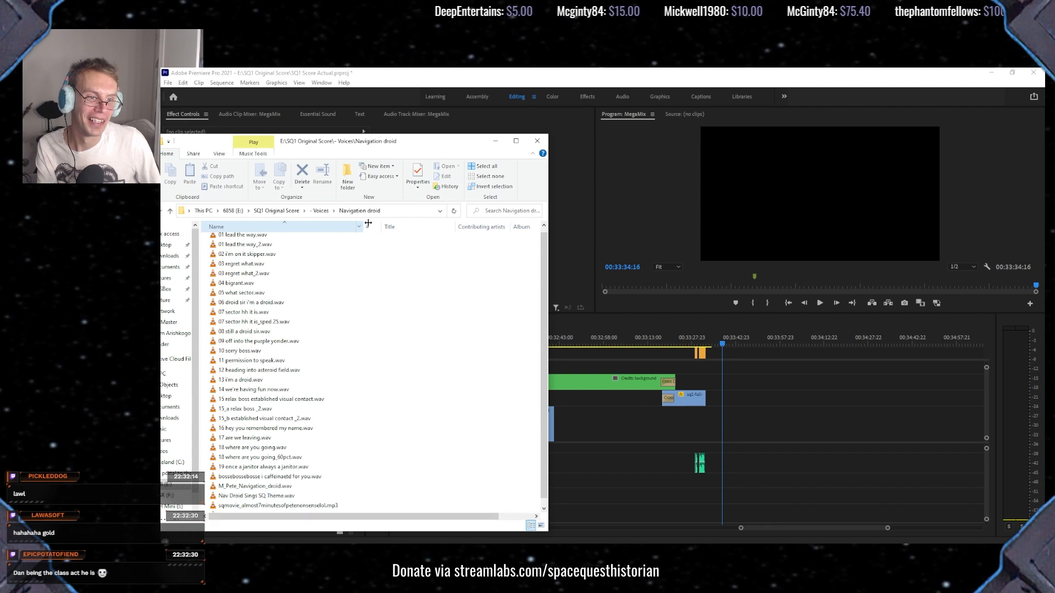
scroll(283, 442, down, 1)
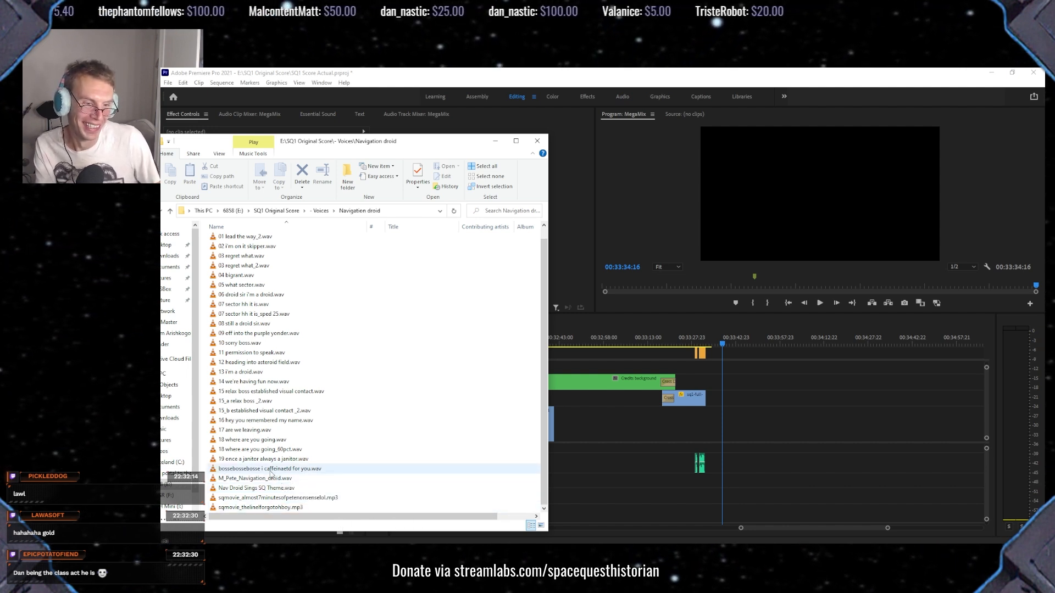
Add "bossebossebosse i caffeinaetd for you.wav" and "Nav Droid Sings SQ Theme.wav" one after the other beyond the credits and move both to A6.
drag(258, 469, 726, 465)
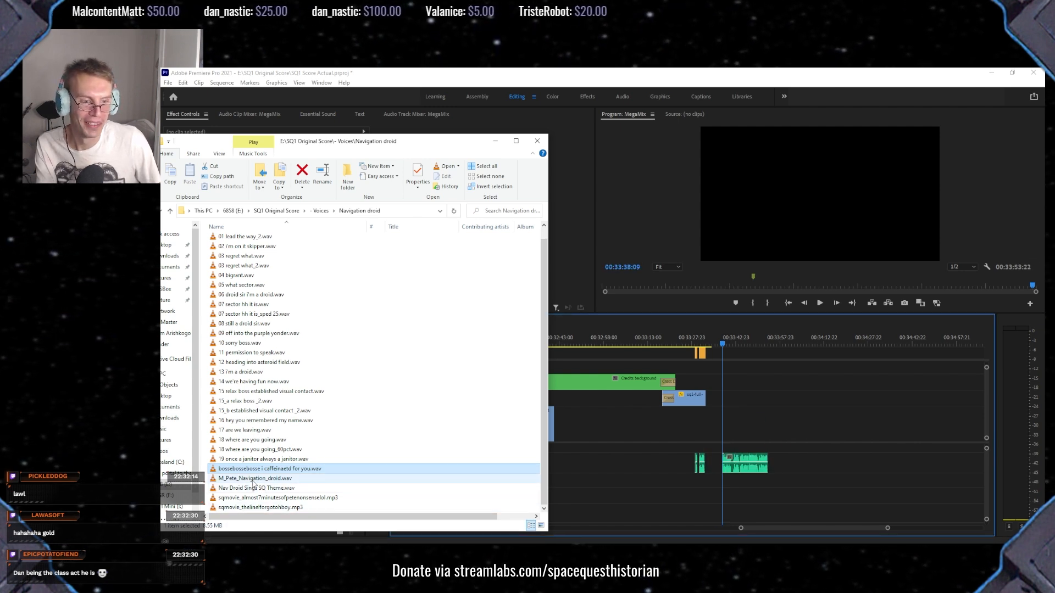
drag(259, 492, 774, 470)
click(723, 345)
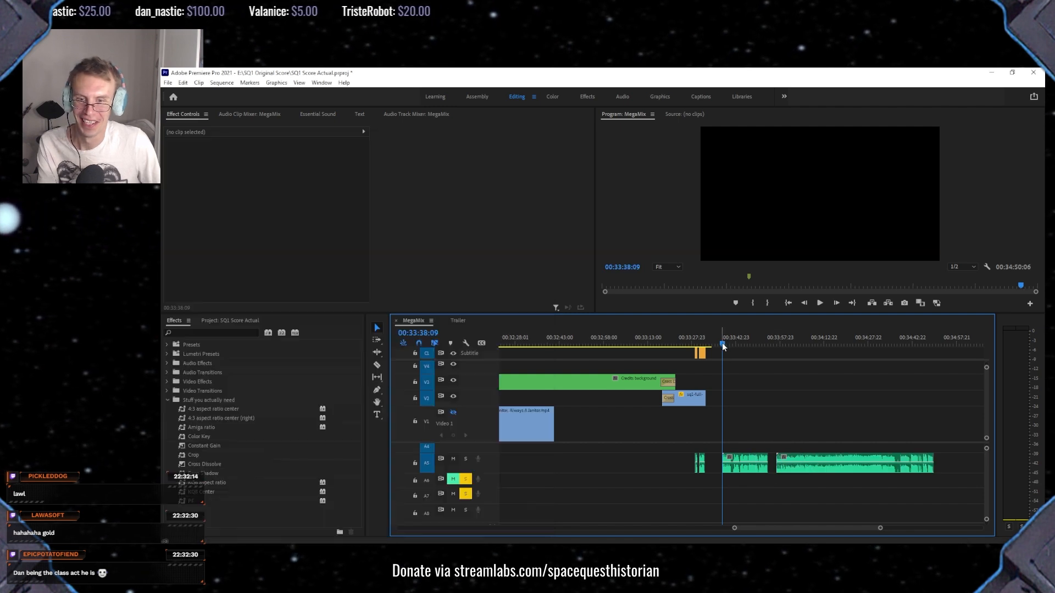
click(721, 345)
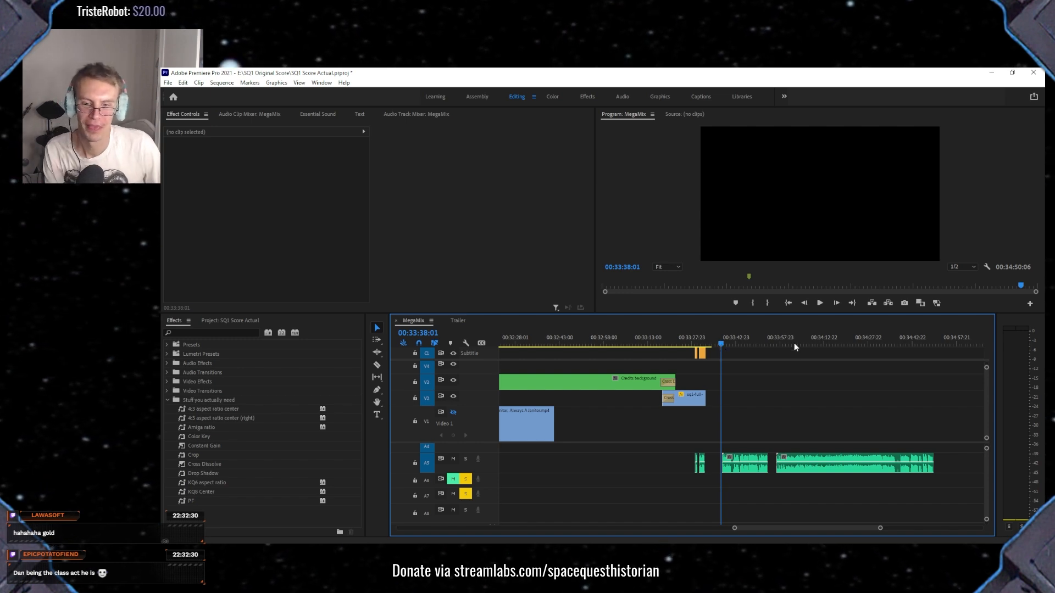
mouse_move(735, 490)
mouse_down()
mouse_move(783, 467)
mouse_move(748, 491)
mouse_up()
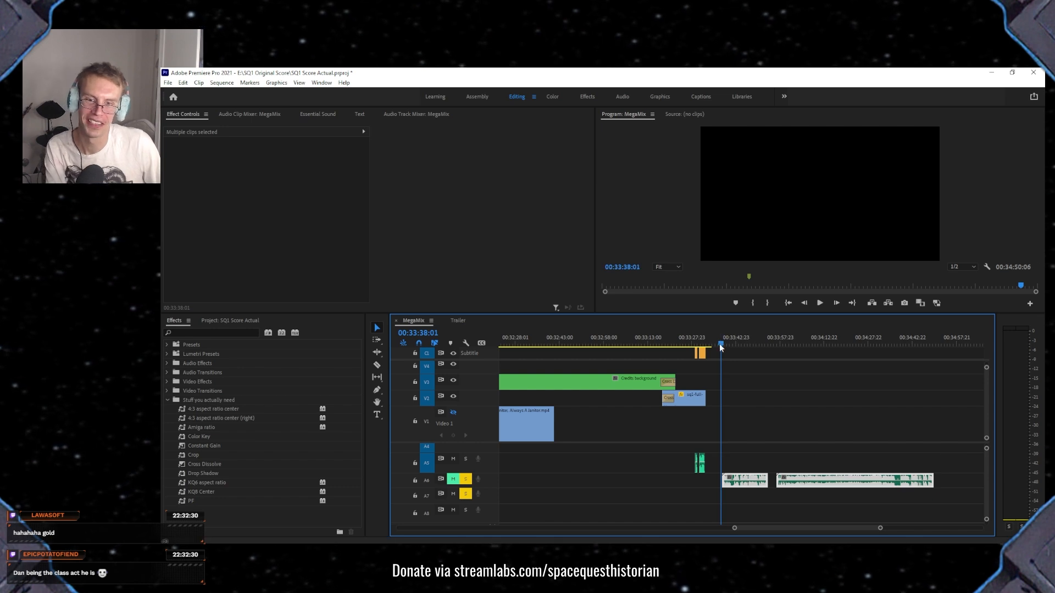
Unmute track A6 and keep it soloed for auditioning the two Navigation droid clips.
key(space)
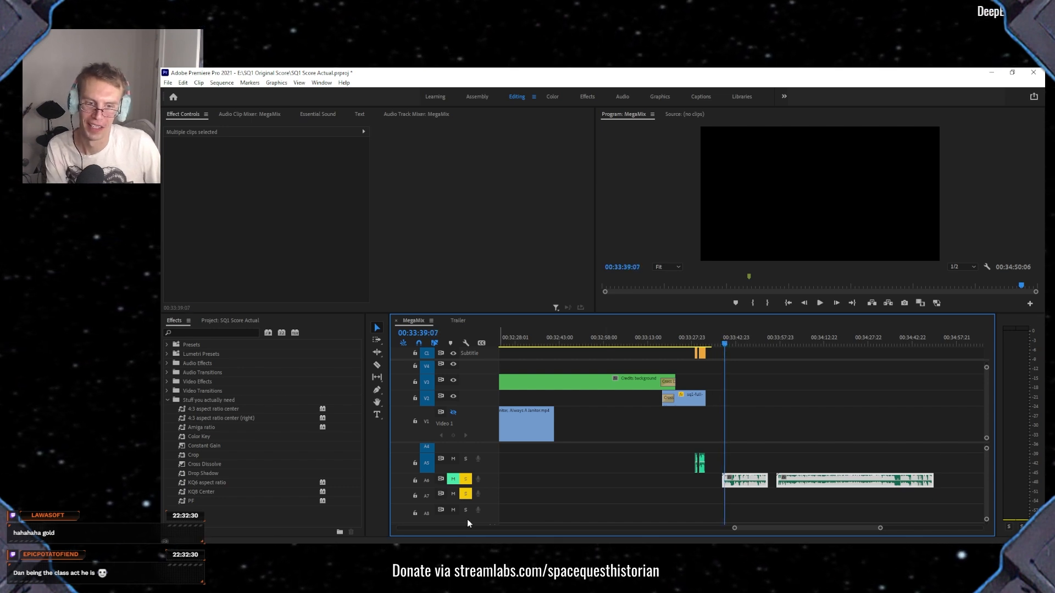
click(453, 480)
click(466, 479)
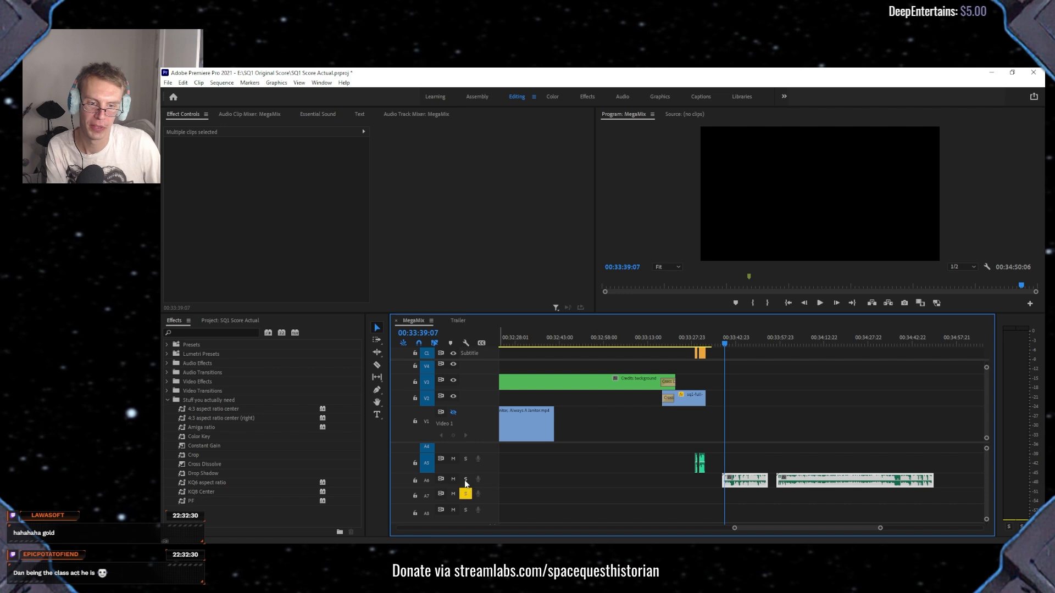
Play the first Navigation droid clip from 00:33:37:14, then the sung theme clip through to its end at 00:34:50:06.
click(723, 343)
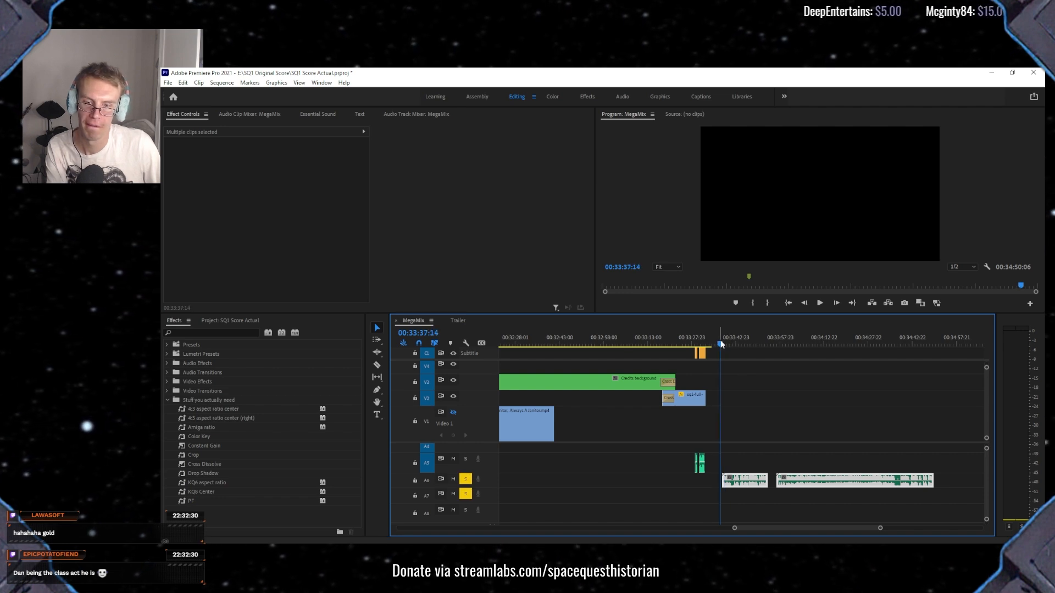
key(space)
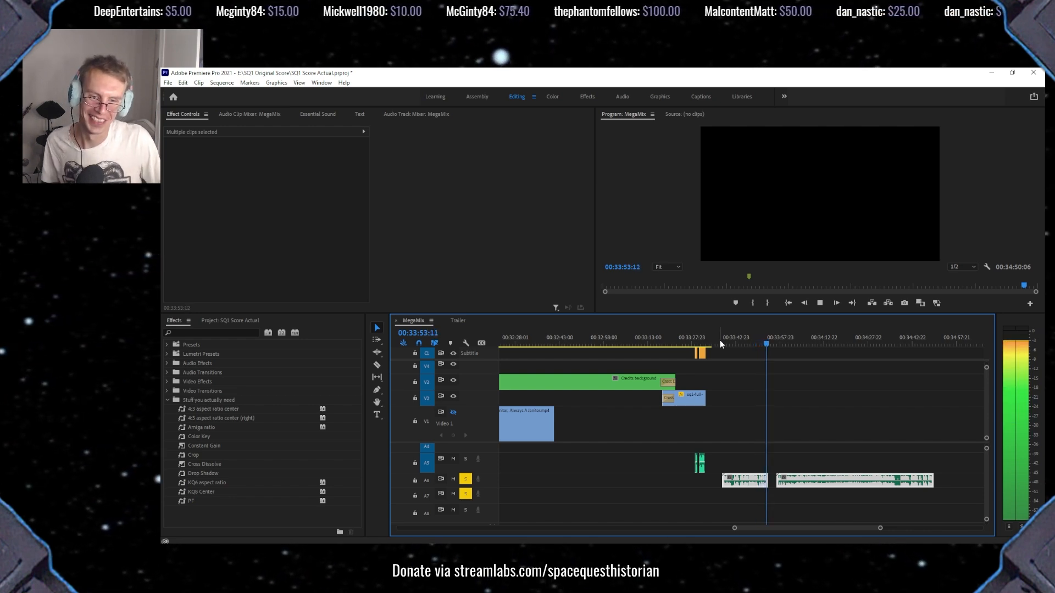
key(space)
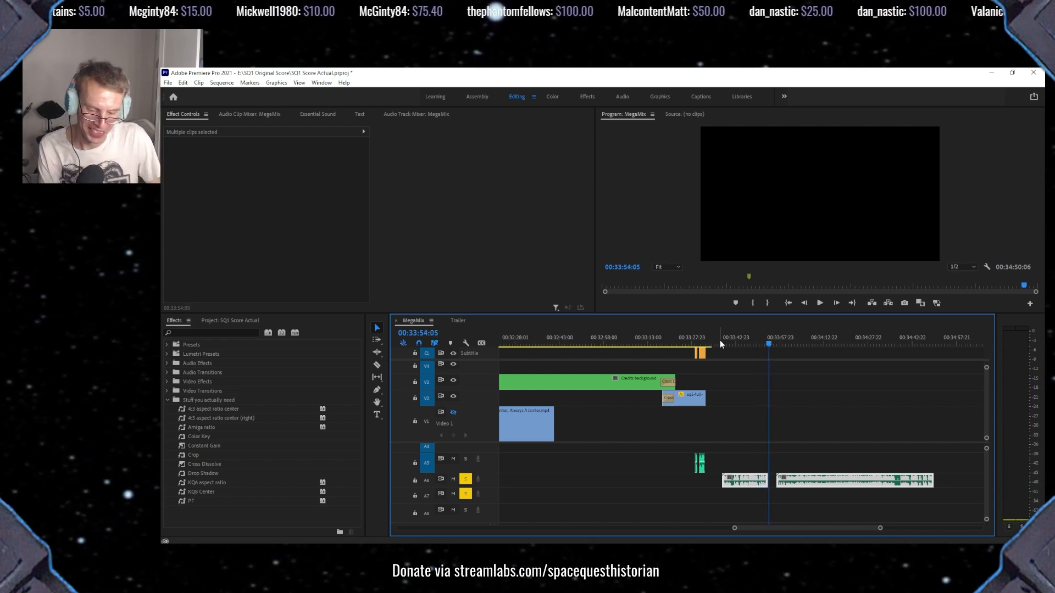
click(771, 342)
click(775, 341)
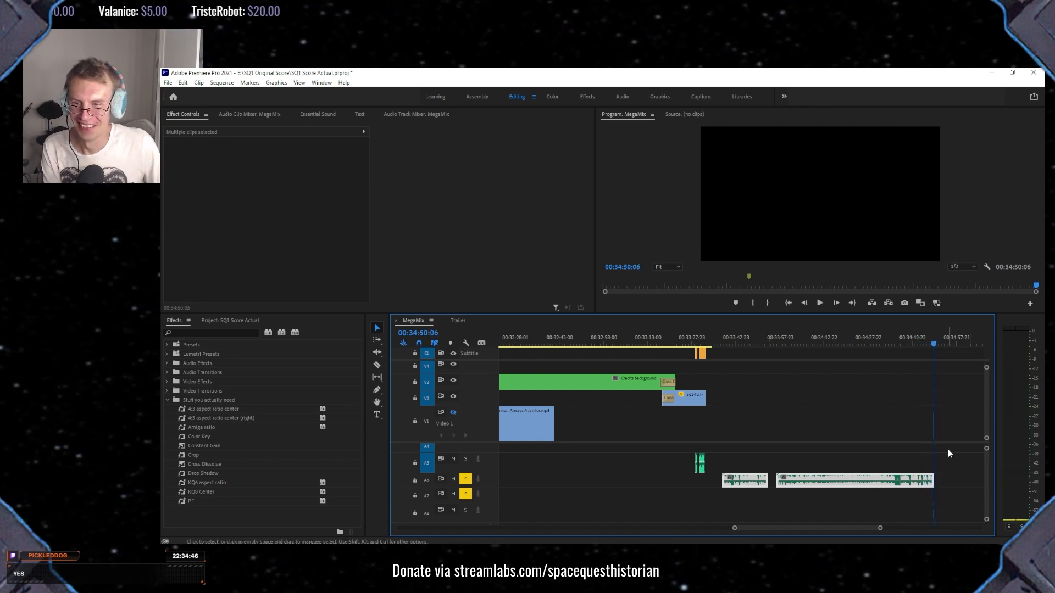
Delete both Navigation droid clips from A6.
click(788, 497)
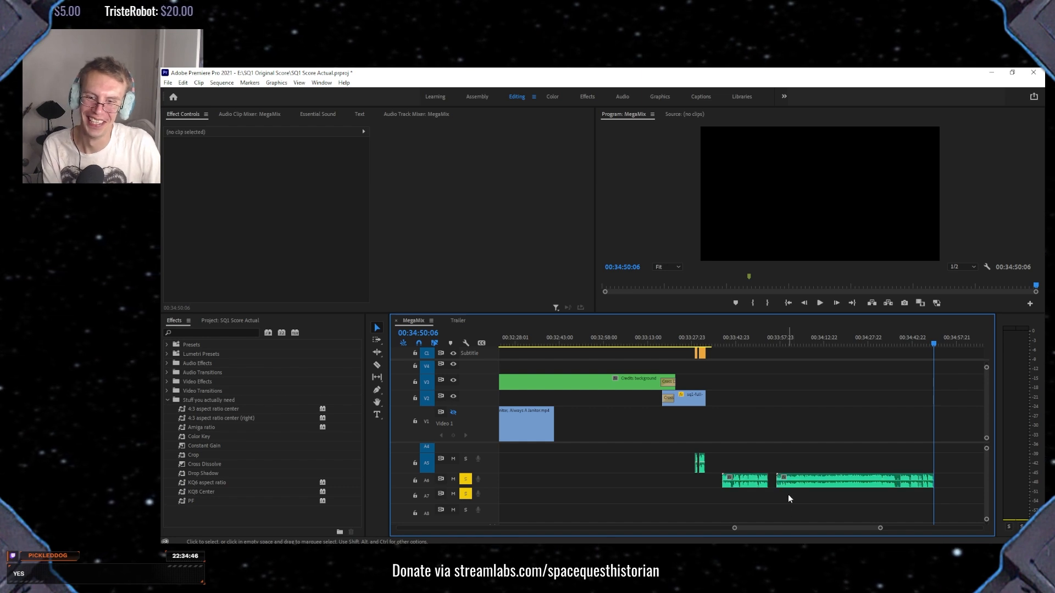
click(788, 486)
key(Delete)
click(760, 484)
key(Delete)
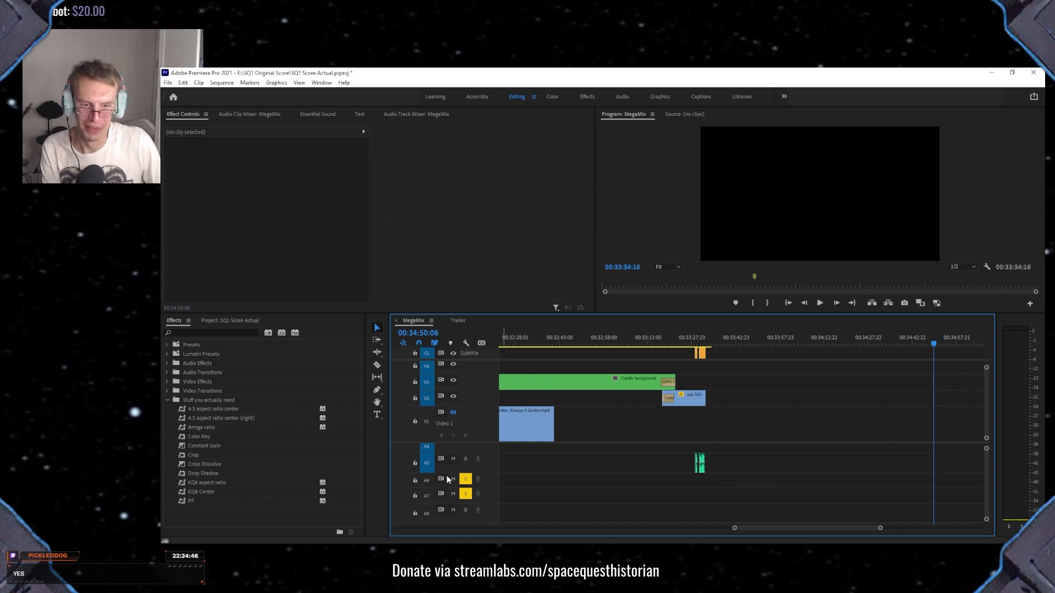
Switch to File Explorer, return to the Voices folder and open the Hologram - Keronian Leader folder.
key(alt+Tab)
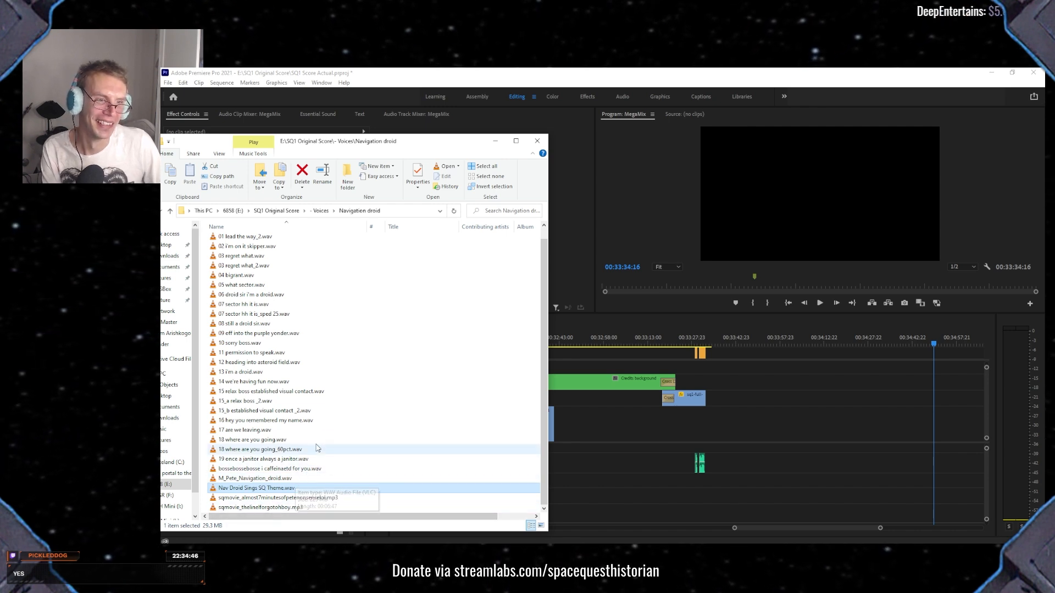
scroll(317, 422, up, 1)
click(320, 210)
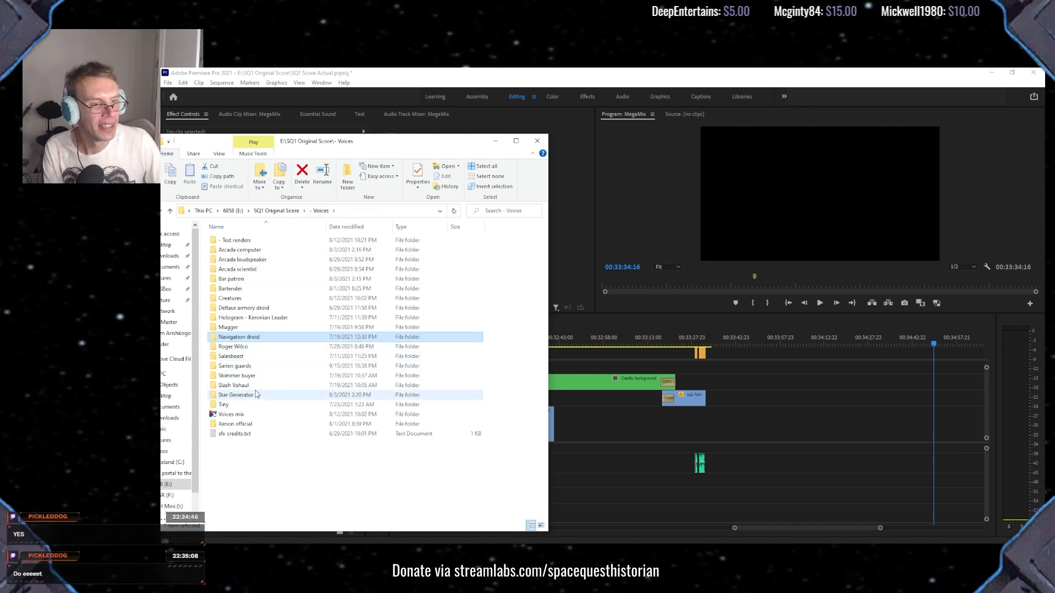
double_click(244, 318)
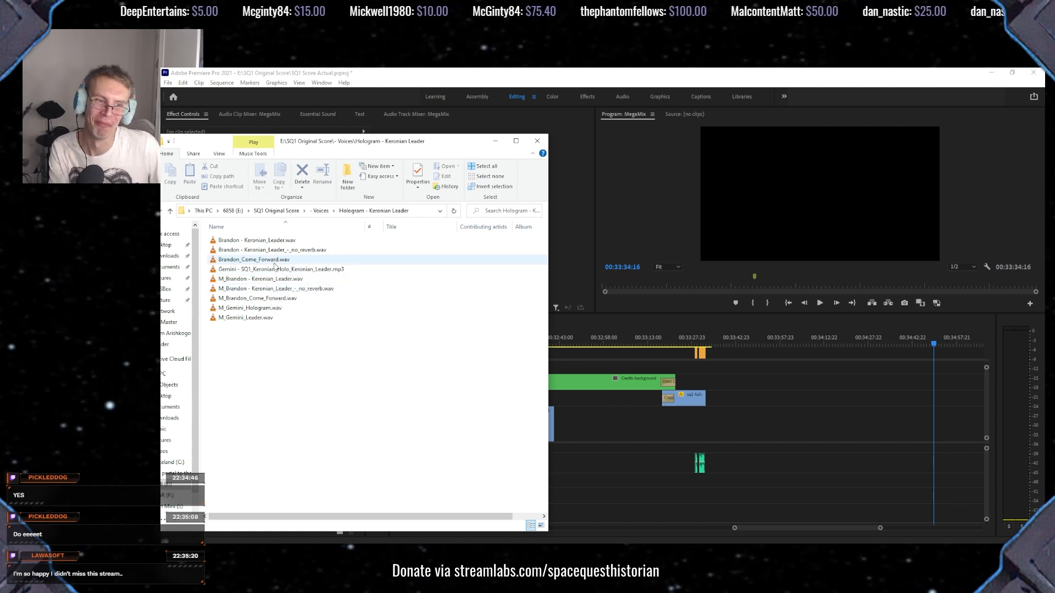
drag(262, 279, 780, 463)
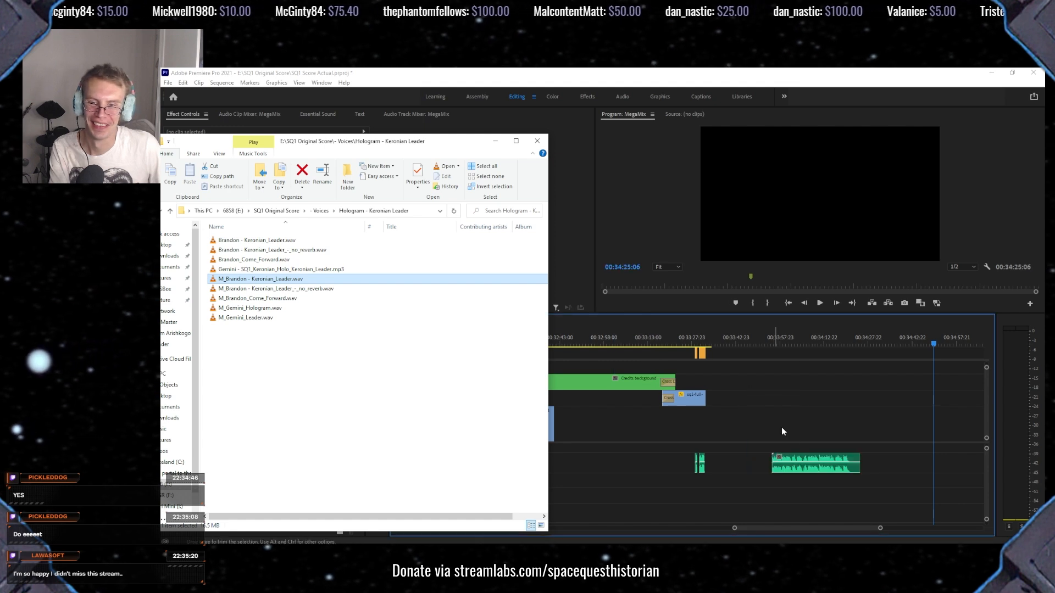
click(805, 471)
key(Delete)
Switch back to File Explorer, return to the Voices folder and open the Tiny folder.
key(alt+Tab)
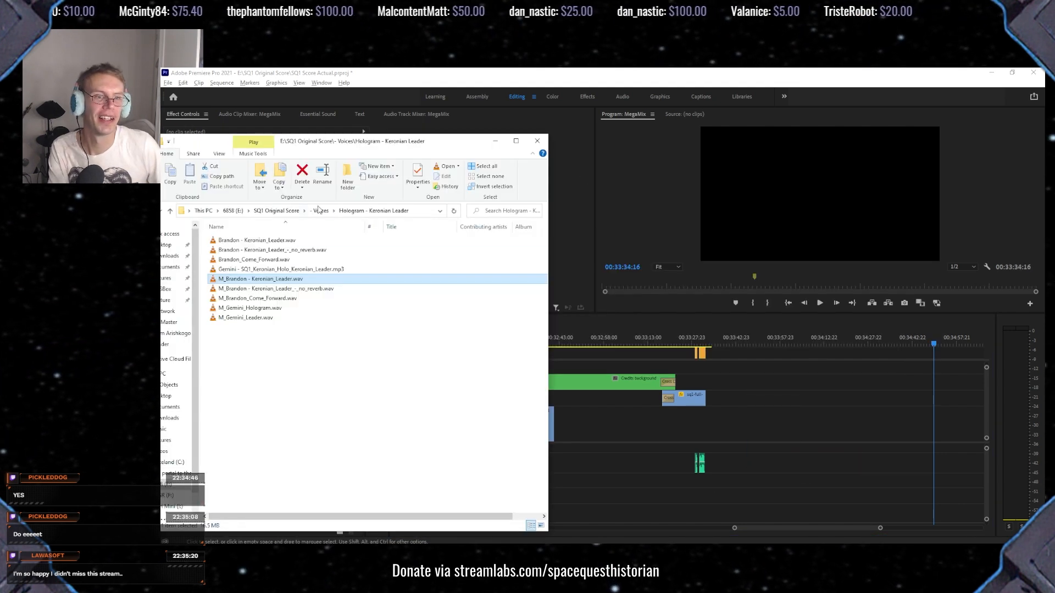
click(320, 210)
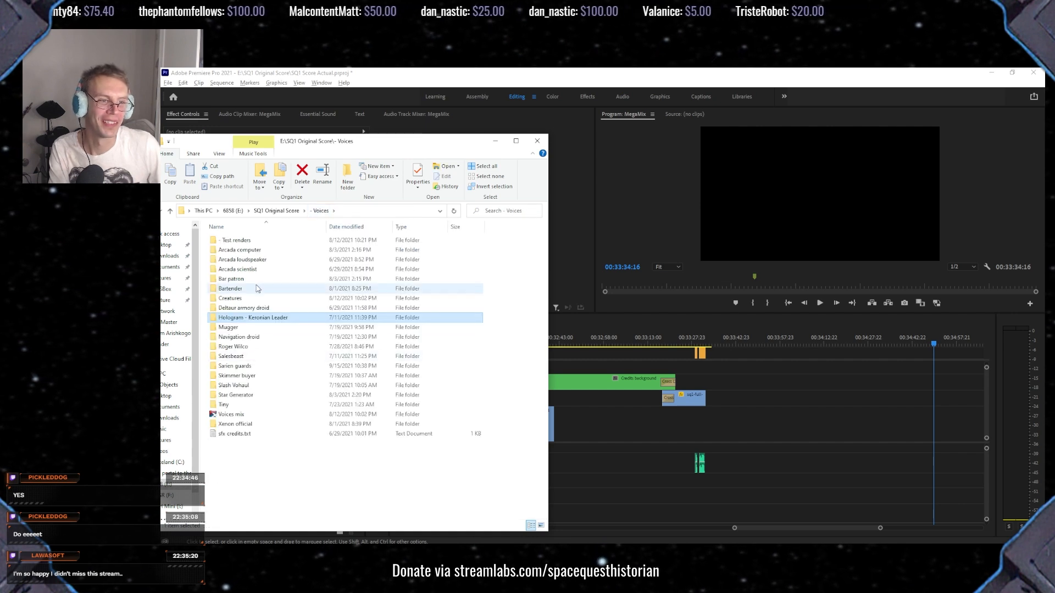
double_click(259, 407)
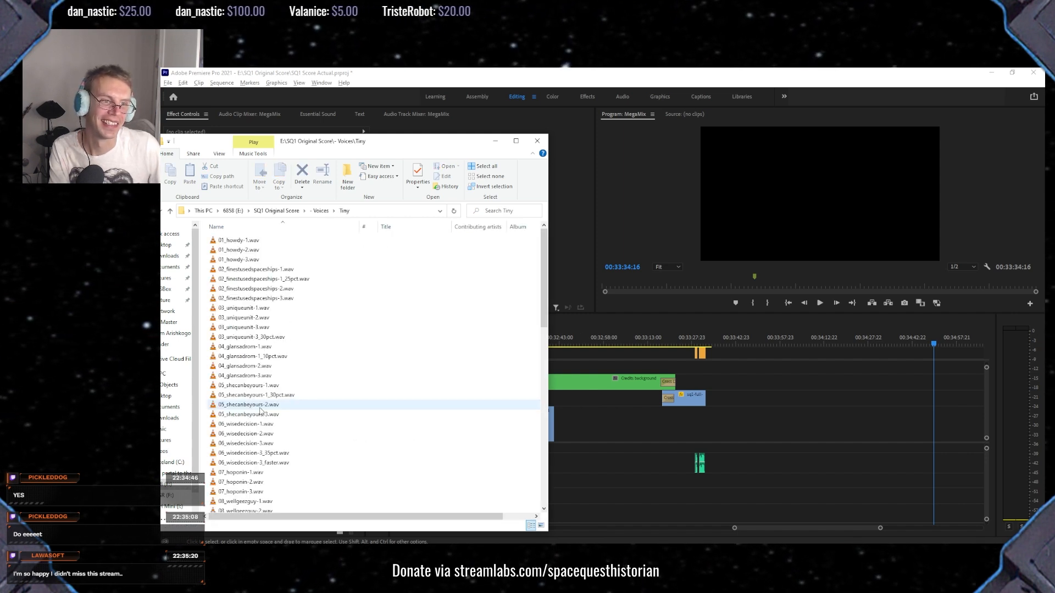
Look through the Tiny folder's recordings and return to the Voices folder.
scroll(324, 456, down, 15)
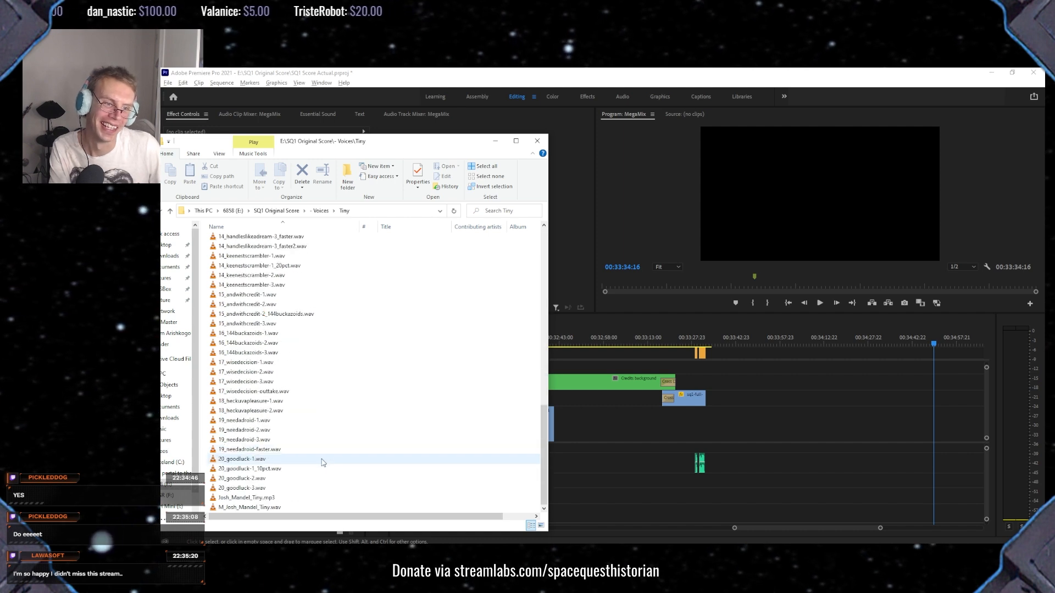
scroll(329, 484, up, 16)
key(BackSpace)
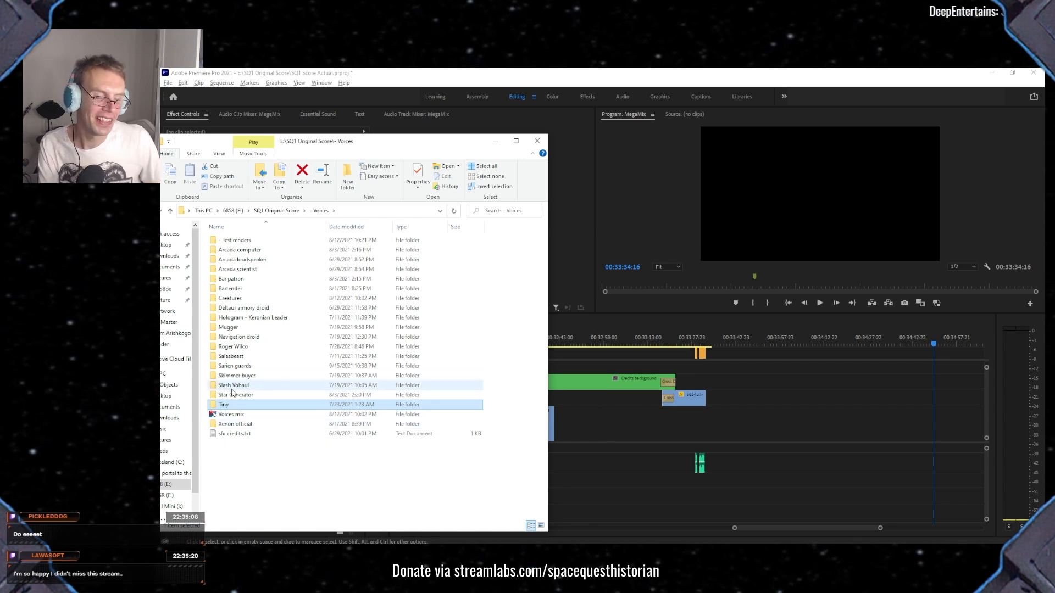
Close File Explorer and exit Premiere Pro without saving the changes to SQ1 Score Actual.prproj.
click(537, 142)
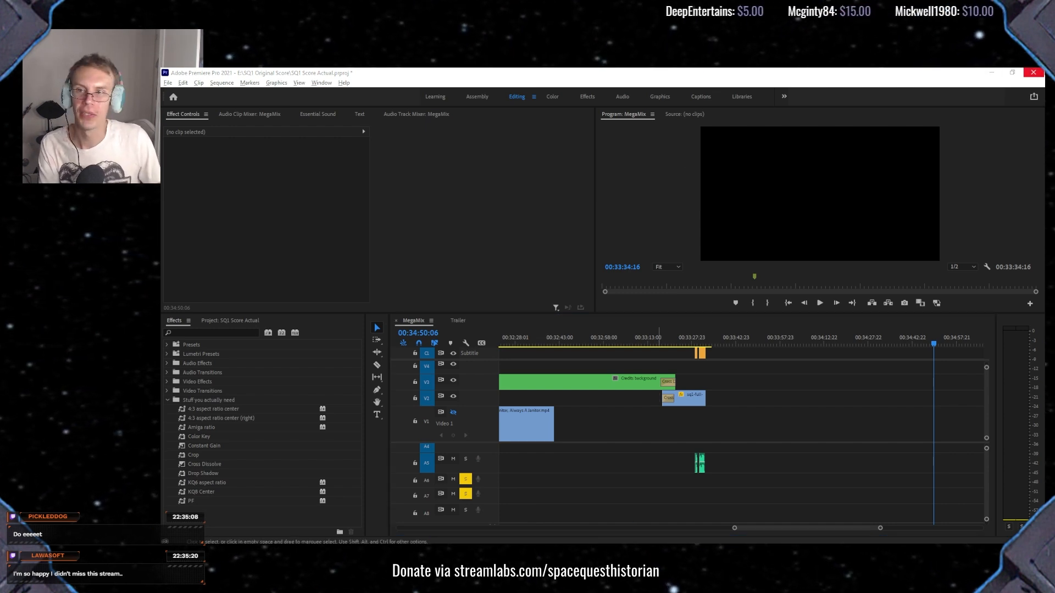
click(1033, 71)
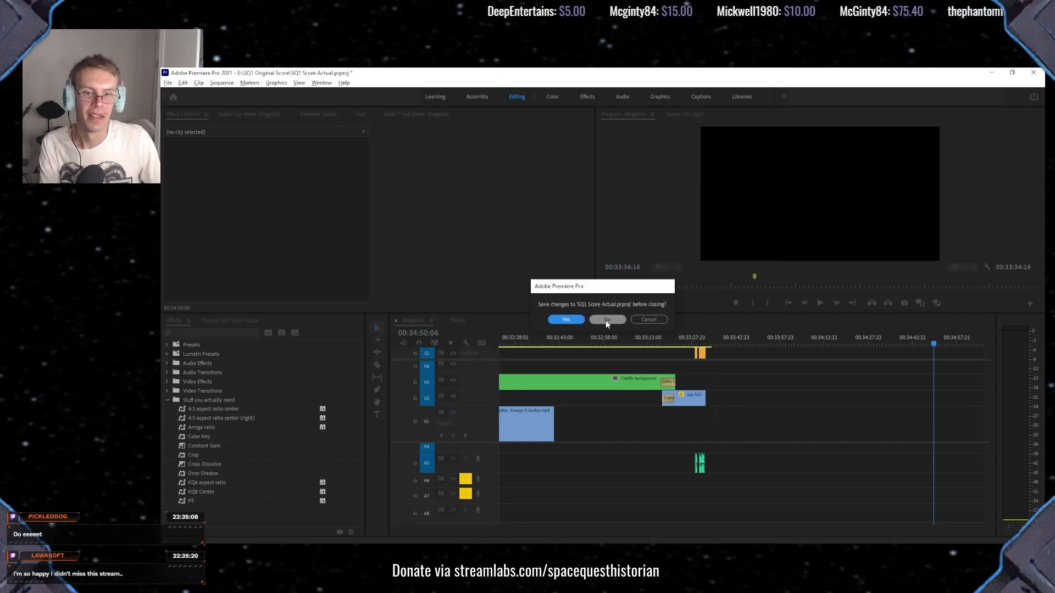
click(607, 320)
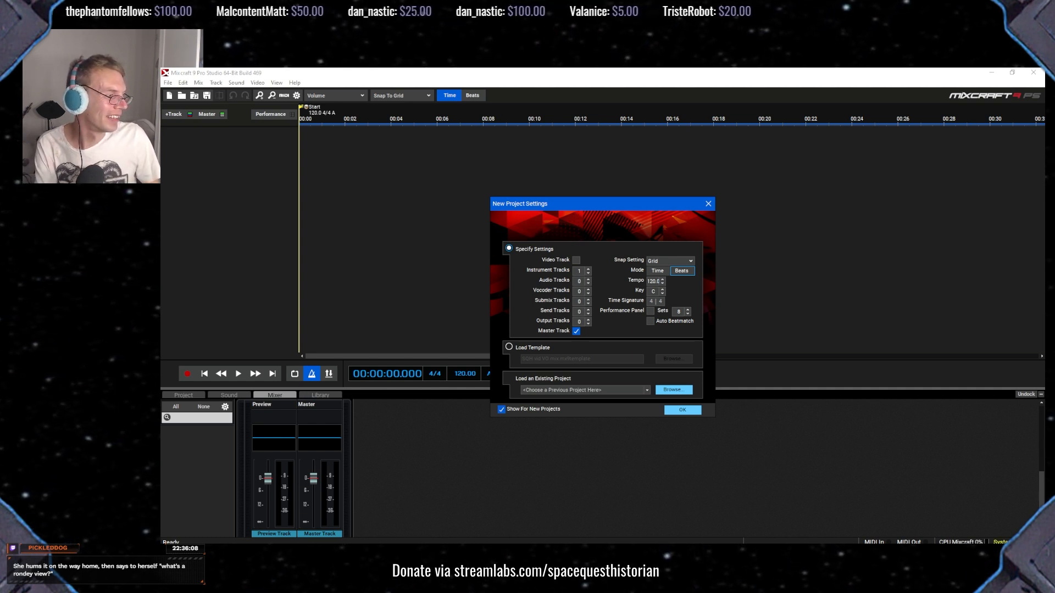
In Mixcraft, load the existing project 11 Escaping the Deltaur.mx9 from the 11 Escaping the Deltaur folder within SQ1 Original Score.
click(624, 390)
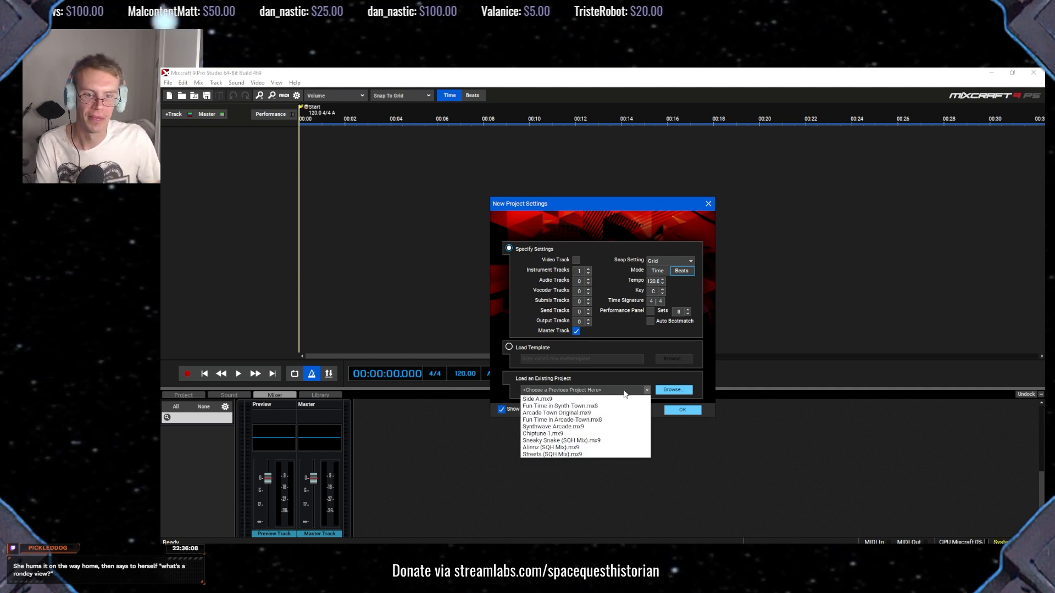
click(679, 391)
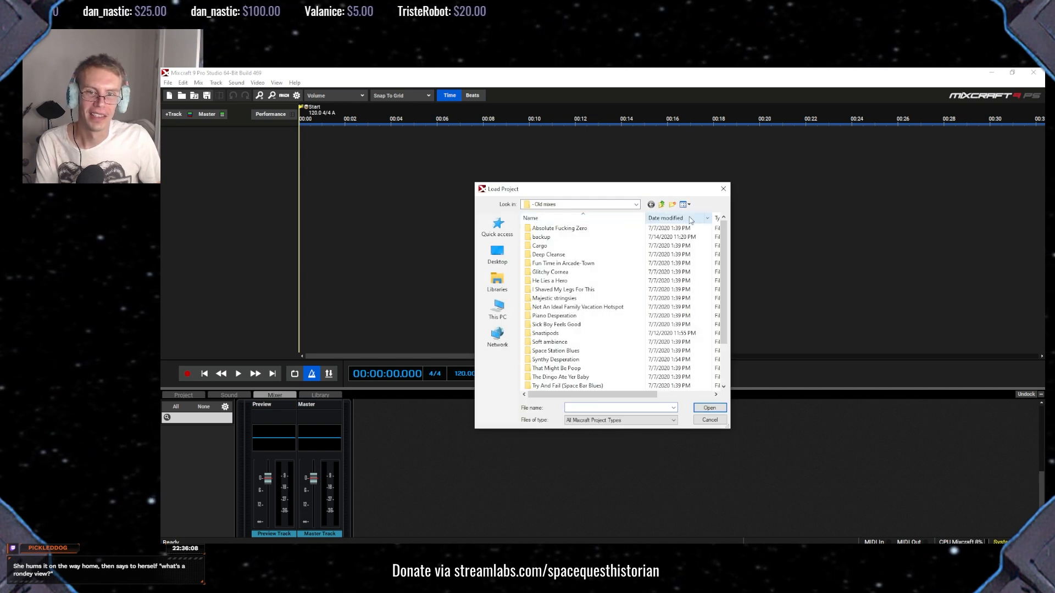
click(661, 205)
click(661, 205)
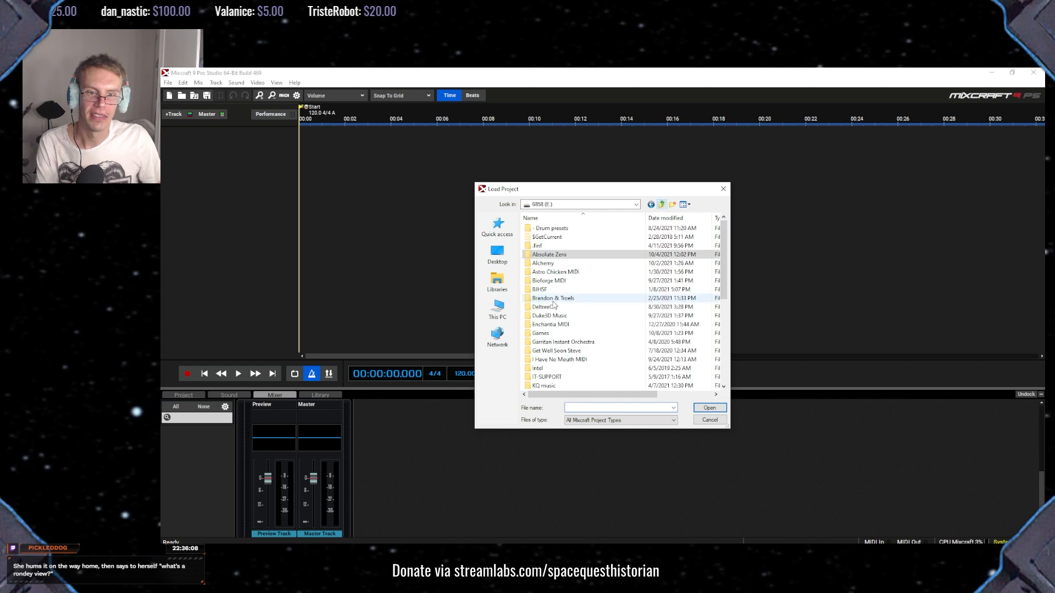
scroll(555, 307, down, 3)
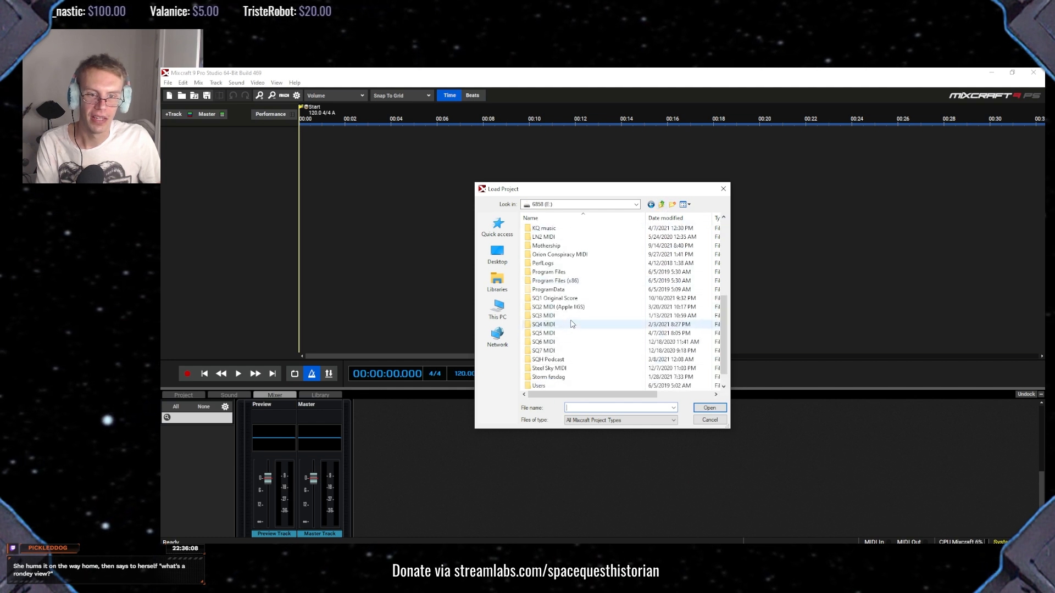
double_click(575, 300)
scroll(632, 315, down, 2)
scroll(632, 315, down, 3)
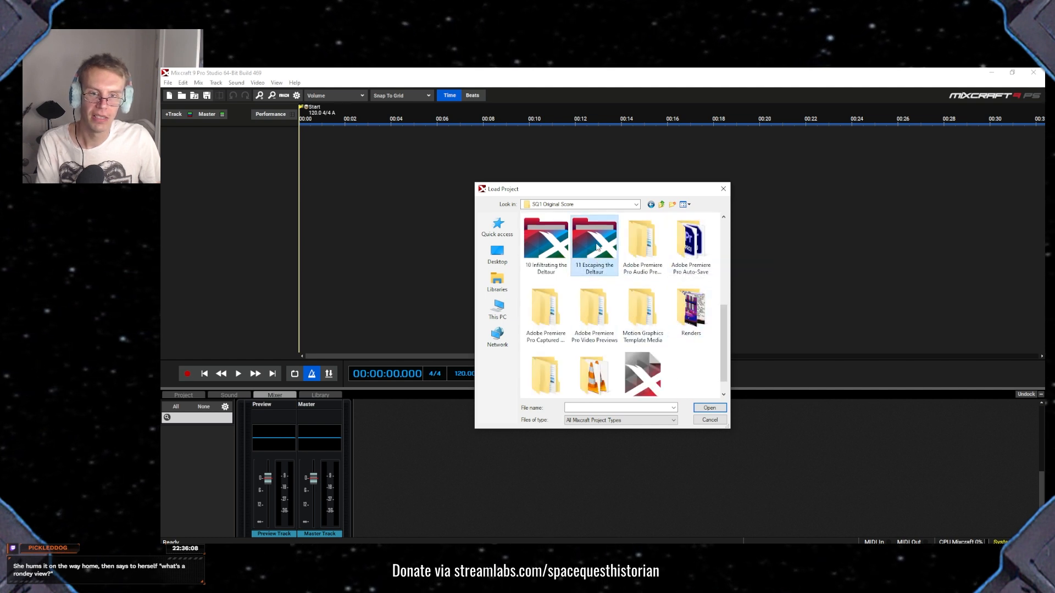
double_click(594, 252)
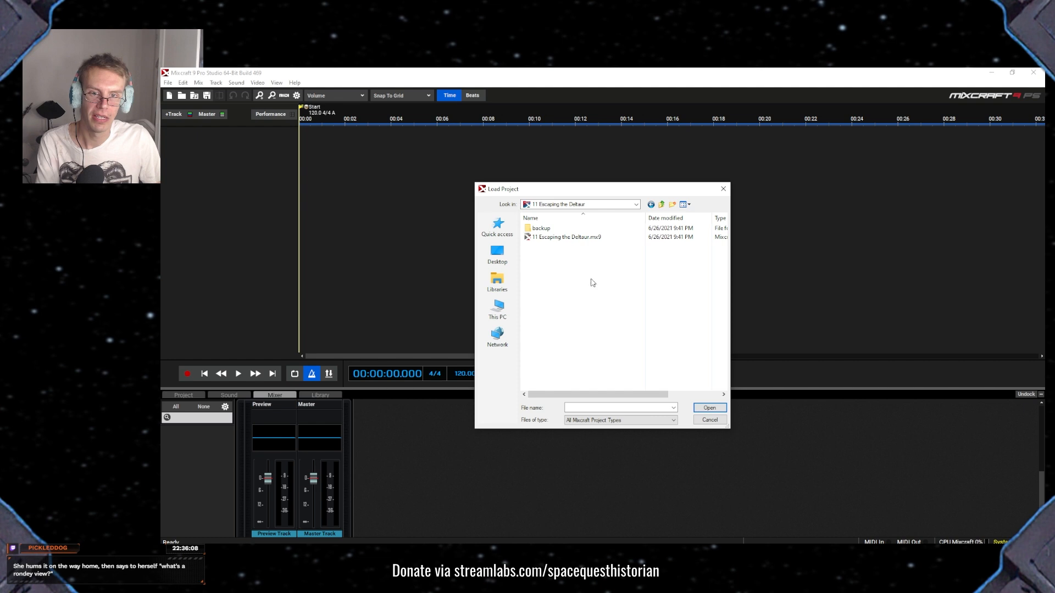
double_click(575, 239)
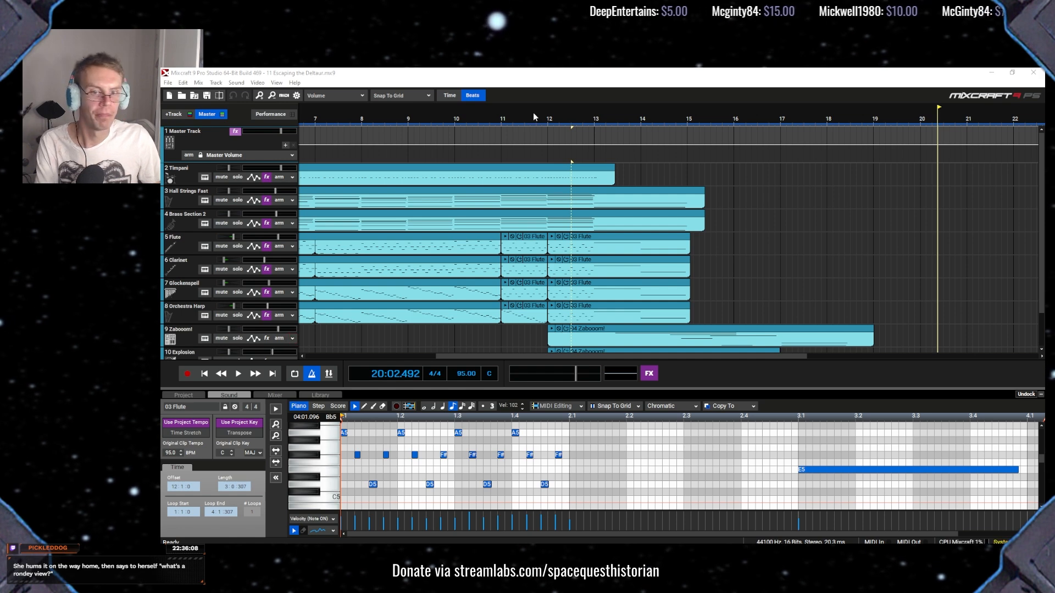
Solo the Explosion and Zabooom! tracks.
scroll(222, 259, down, 2)
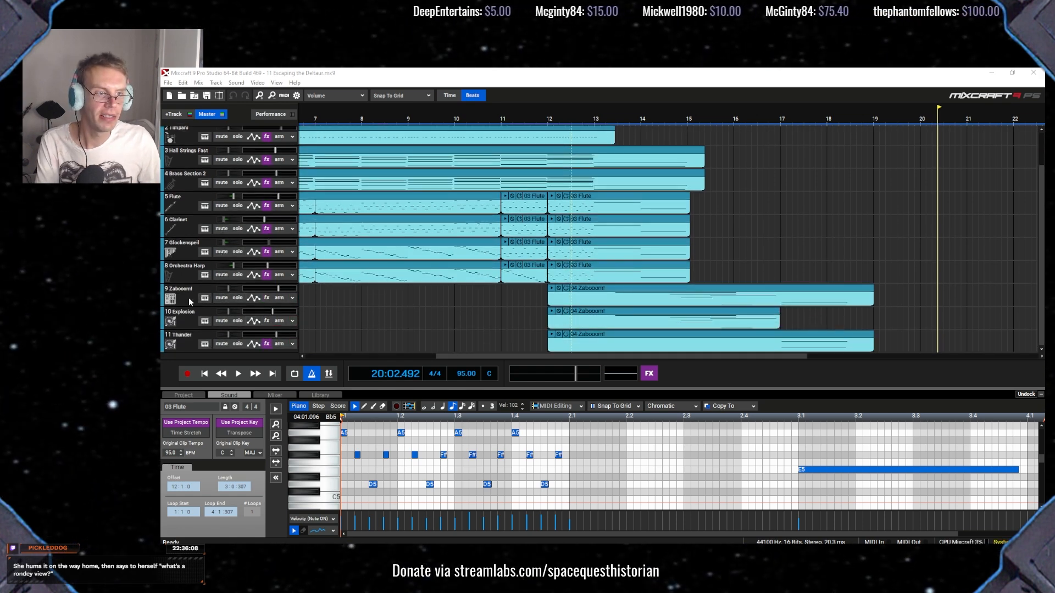
click(237, 321)
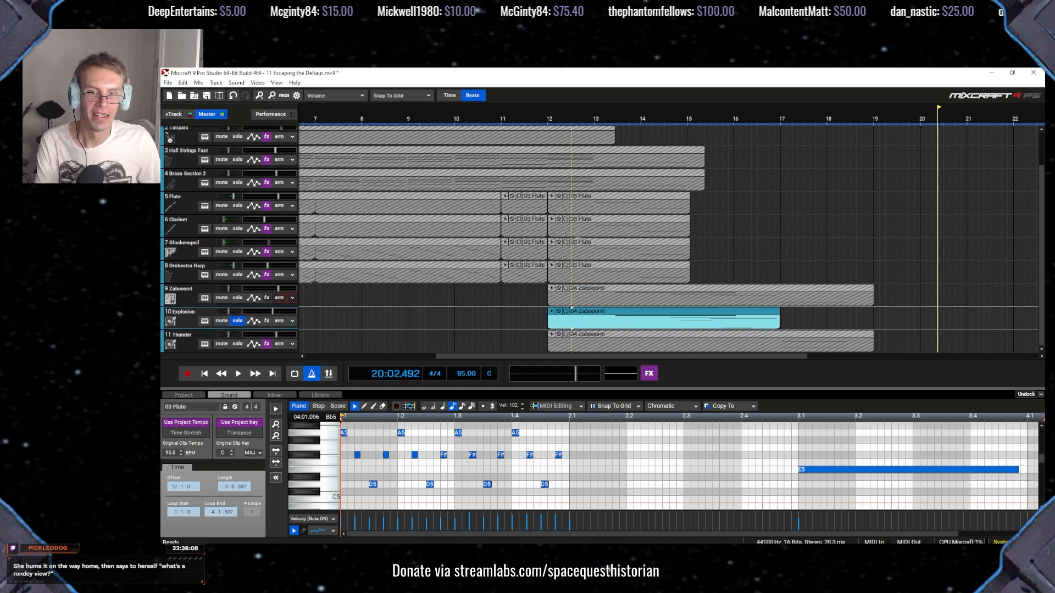
click(238, 321)
click(237, 321)
click(238, 297)
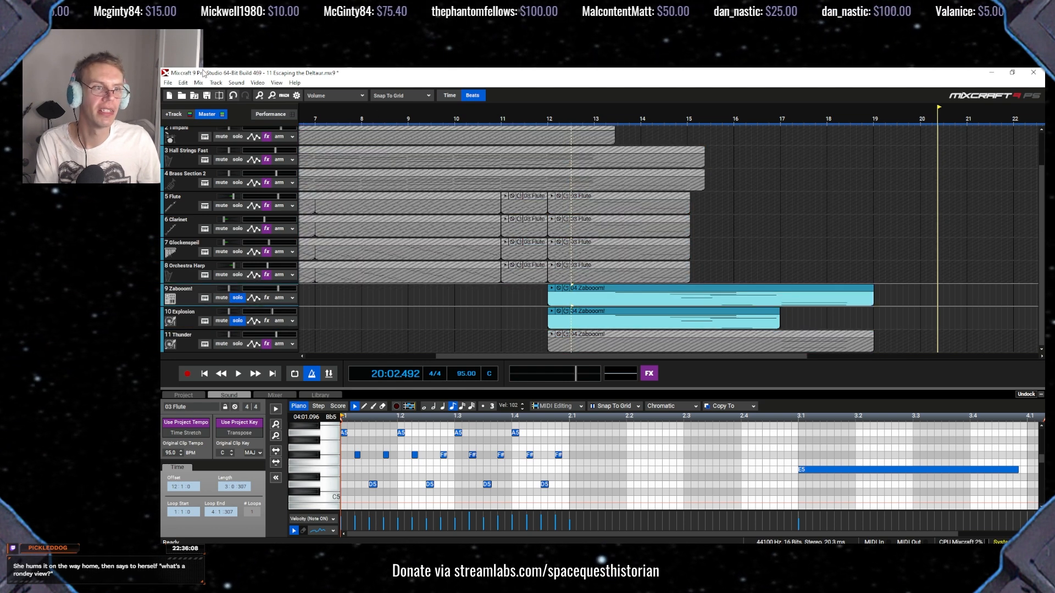
Set the playback device in the sound preferences to Line 1/2 (2- M-Audio MobilePre).
click(168, 83)
click(188, 218)
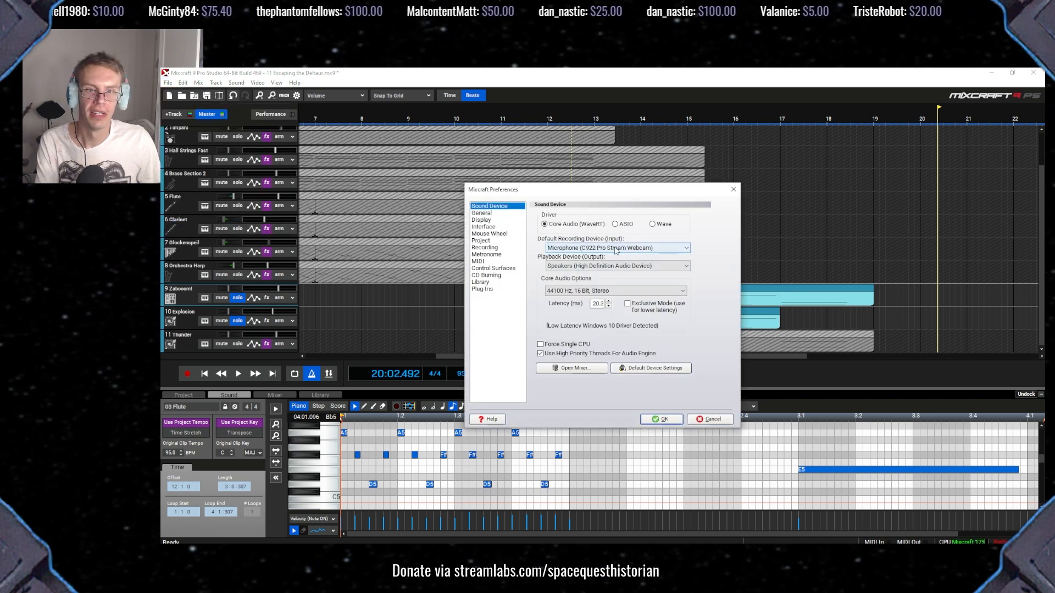
click(618, 248)
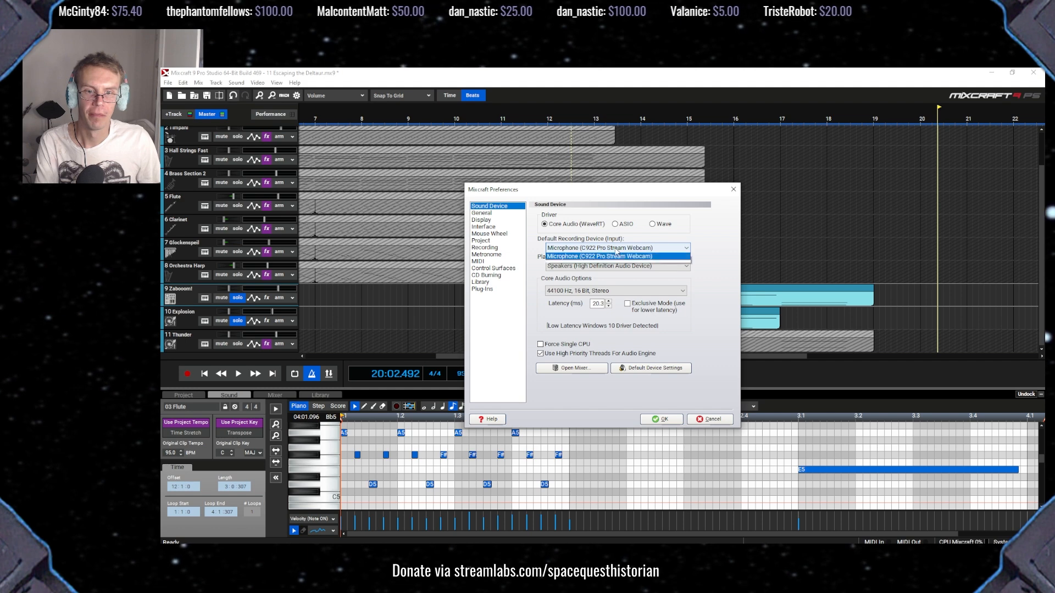
click(615, 248)
click(613, 266)
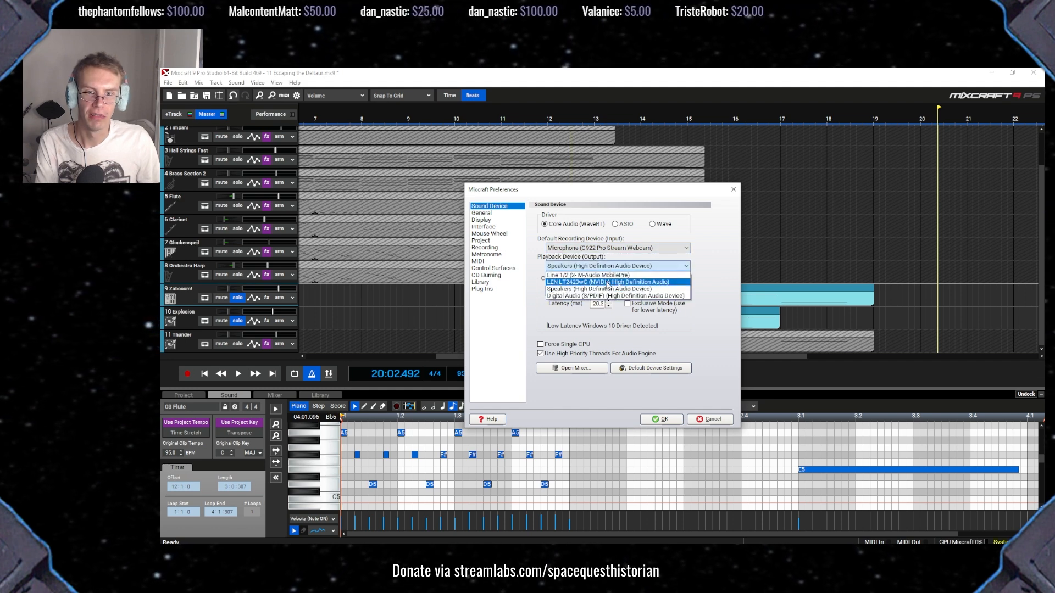
click(609, 276)
click(666, 419)
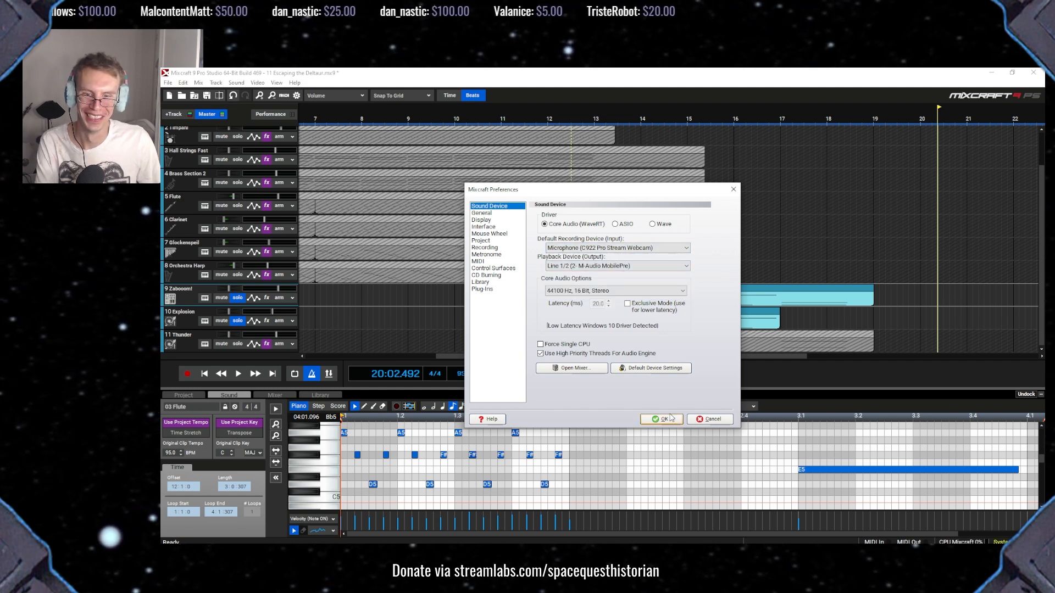
Play the soloed Zabooom! and Explosion tracks from partway through measure 12, then only Zabooom! from partway through measure 13.
click(575, 118)
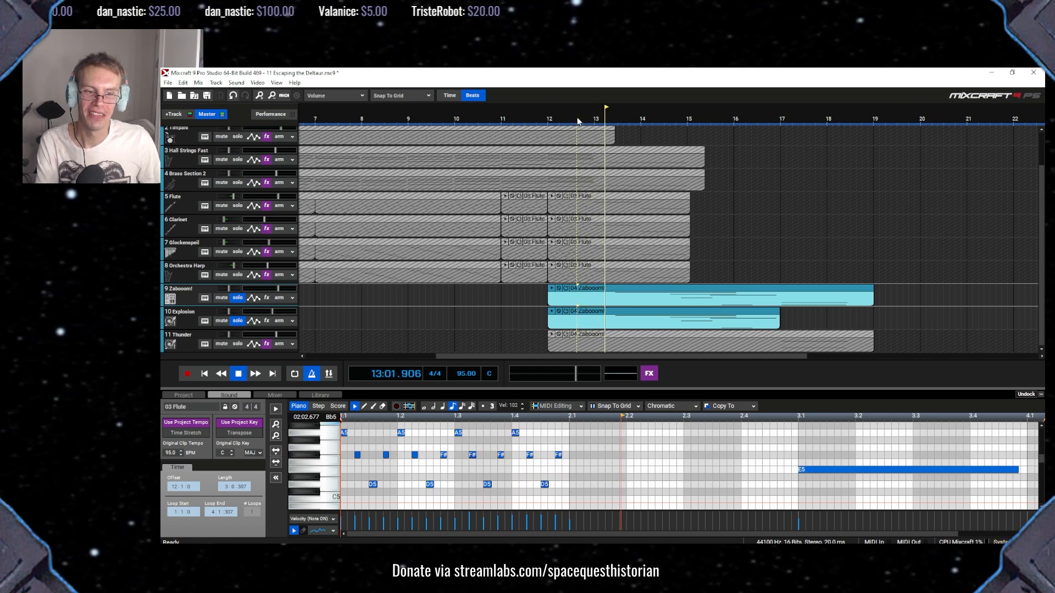
key(space)
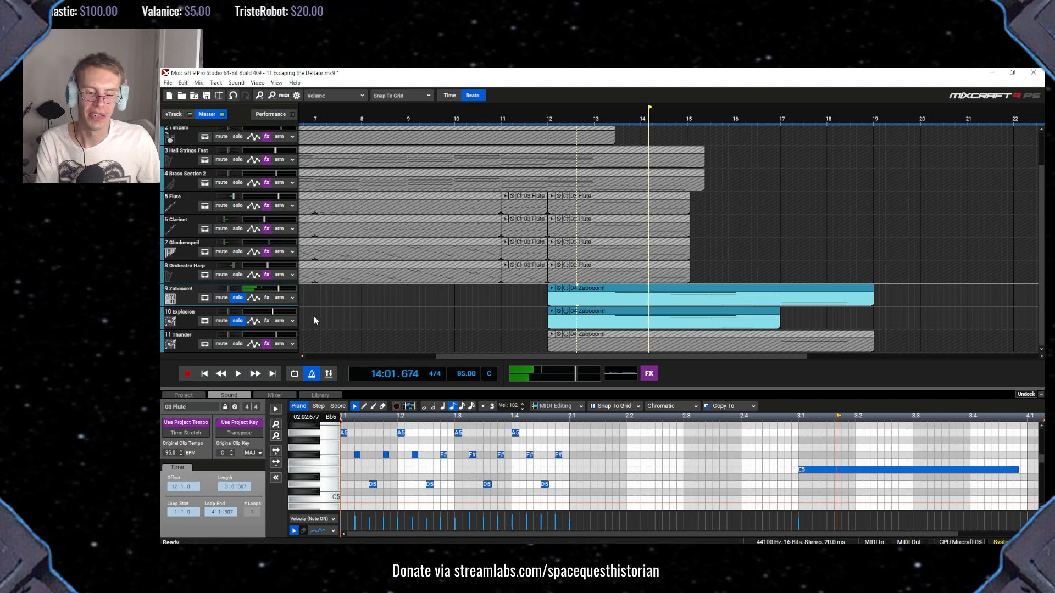
click(238, 322)
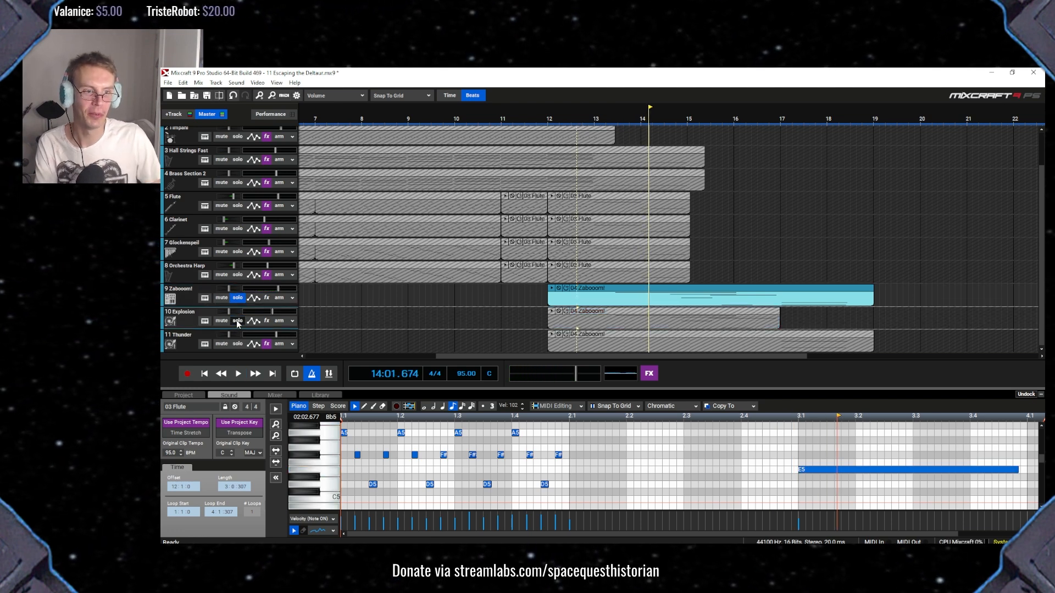
click(618, 120)
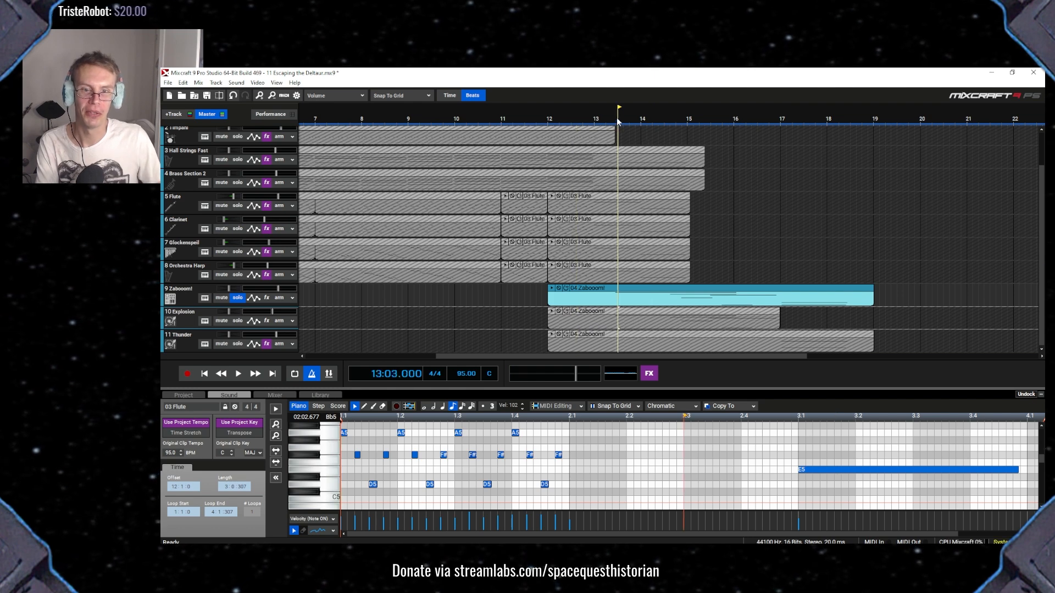
click(610, 122)
key(space)
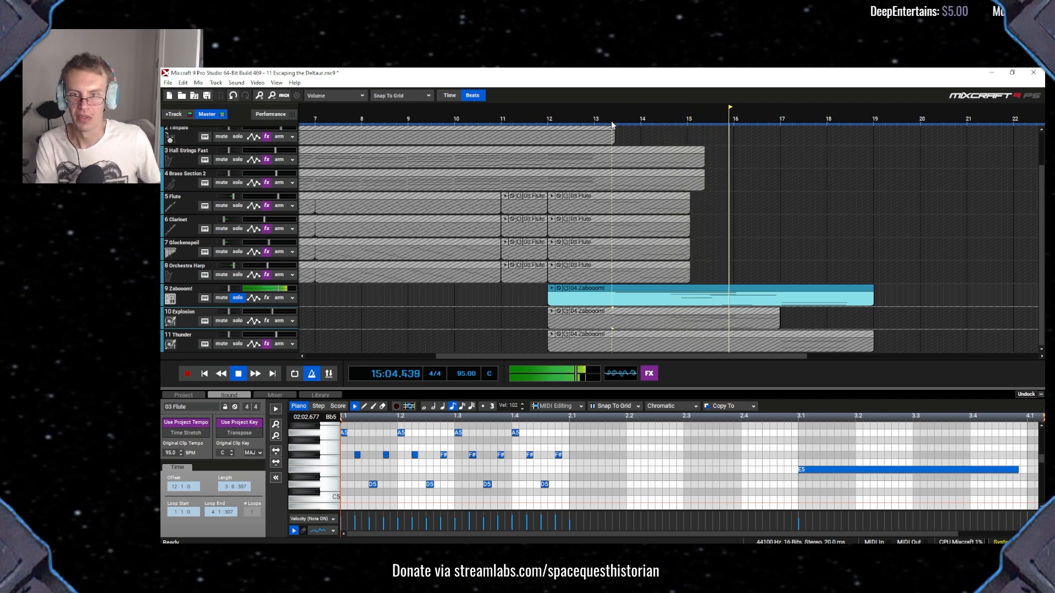
key(space)
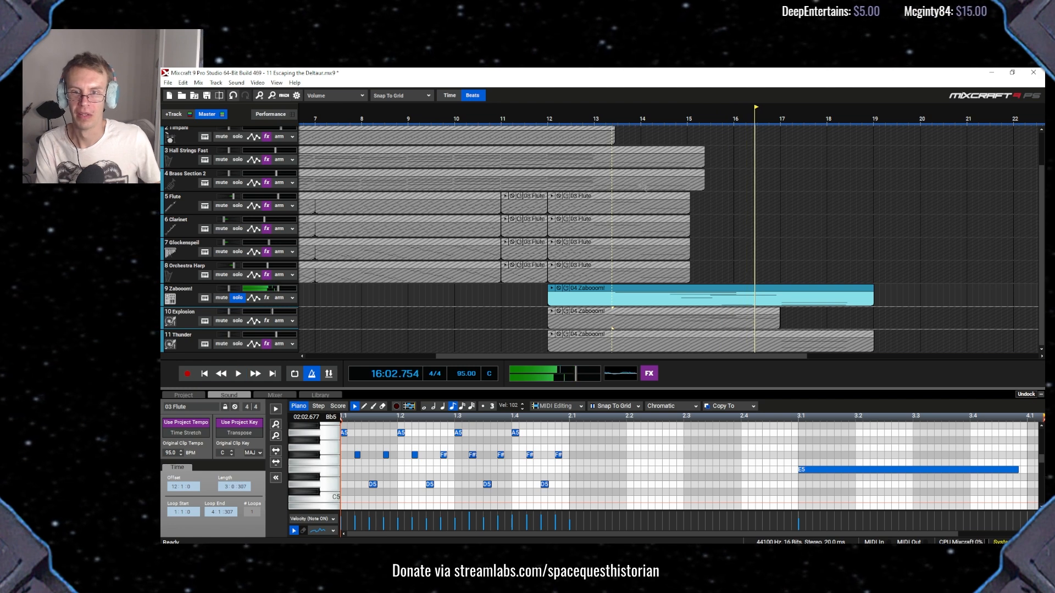
Switch the solo from Zabooom! to Explosion and play that track from 13:02.000.
click(237, 297)
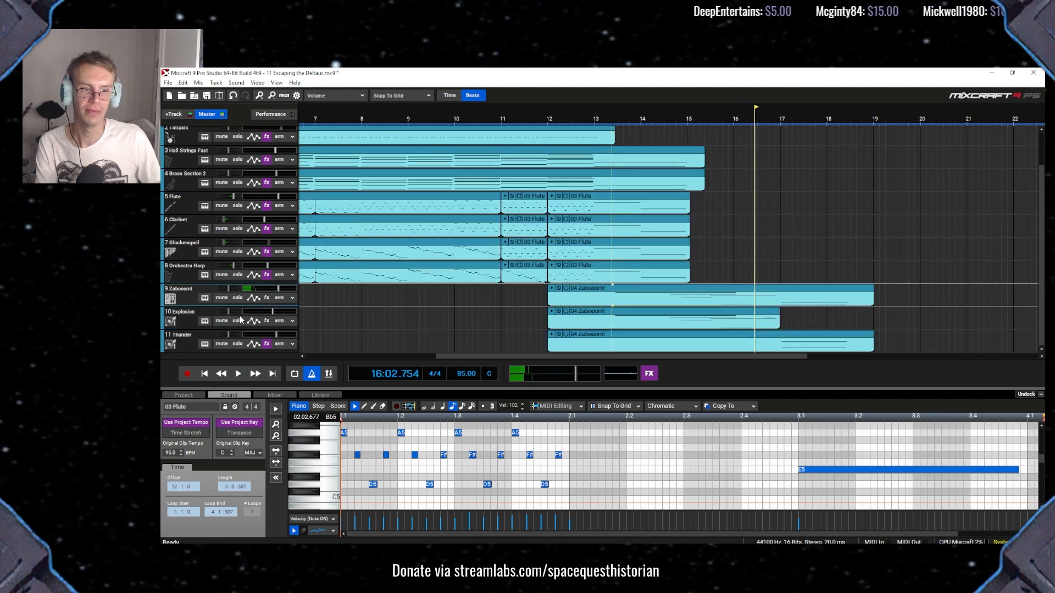
click(238, 321)
click(607, 119)
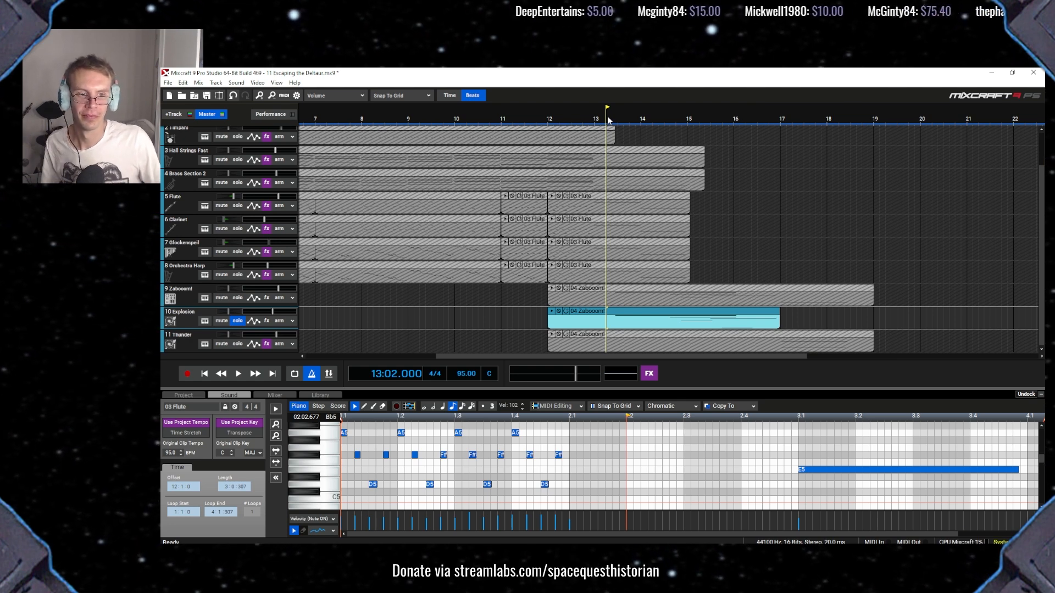
key(space)
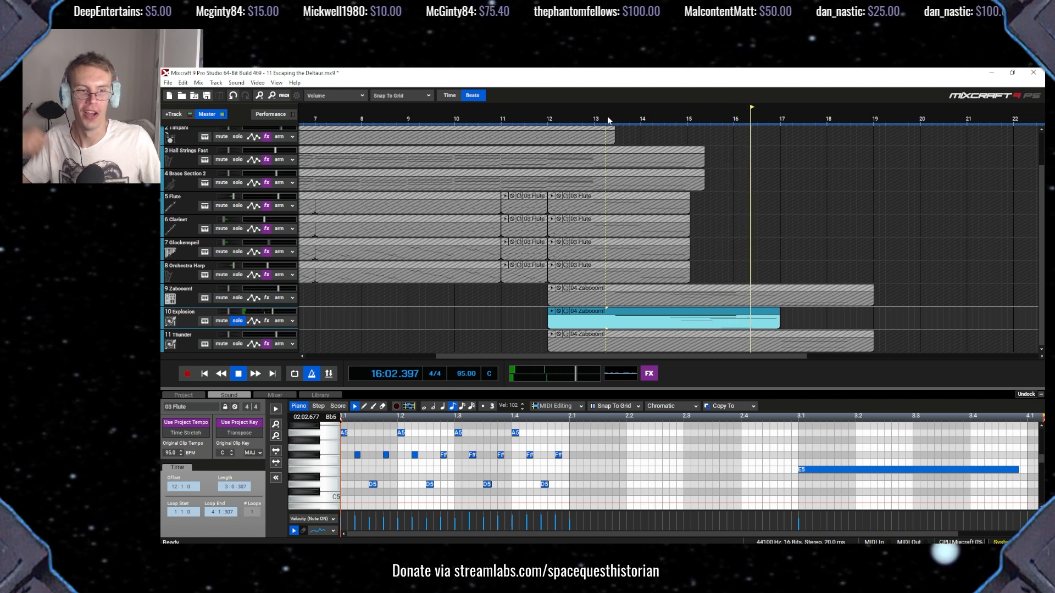
key(space)
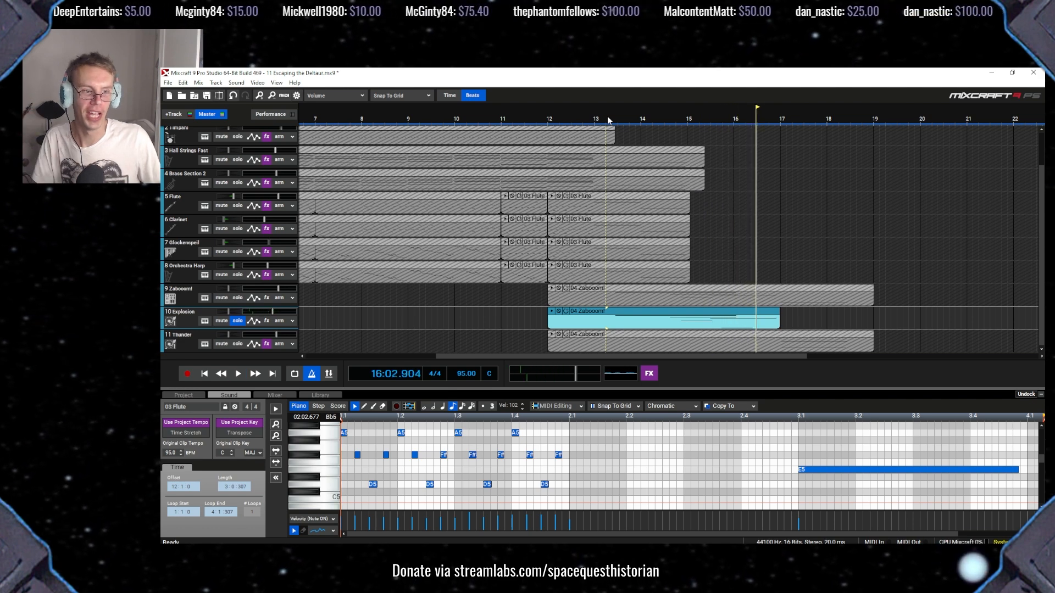
Open the Explosion track's instrument settings and audition the Explosion preset with single notes on the Musical Typing keyboard.
click(205, 323)
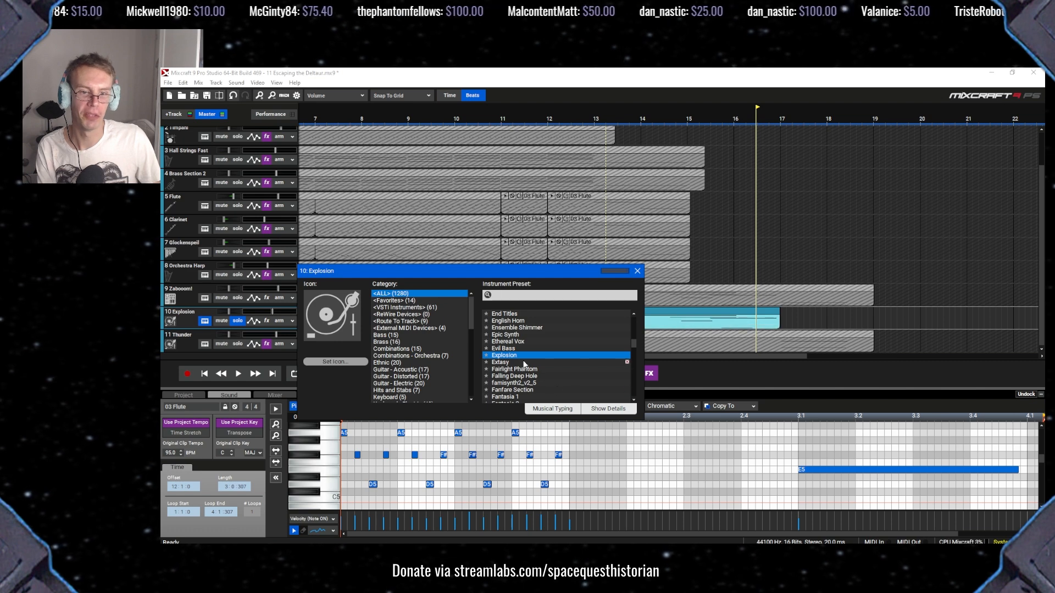
click(576, 409)
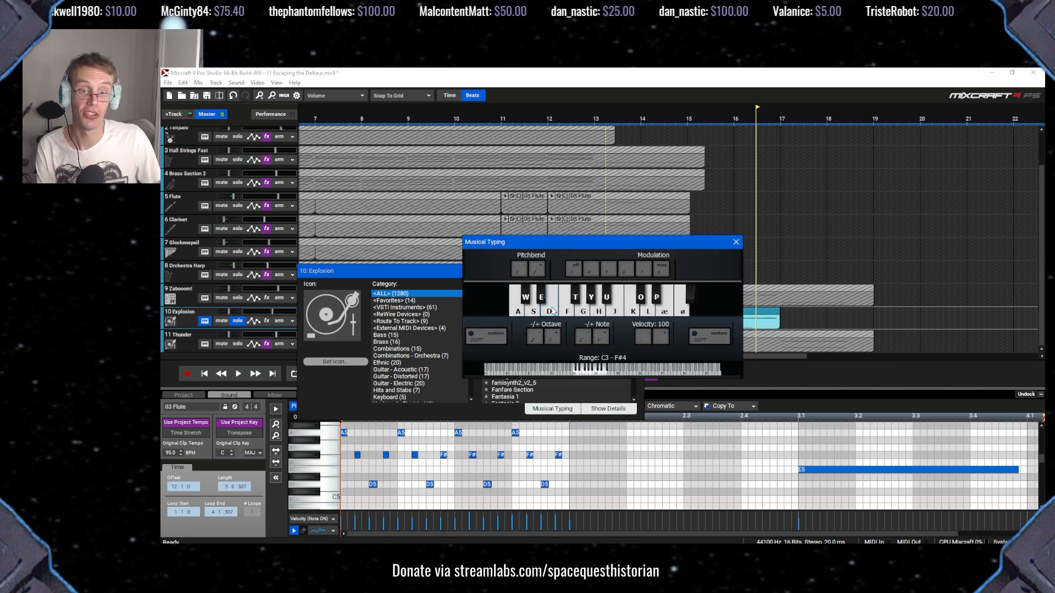
click(614, 315)
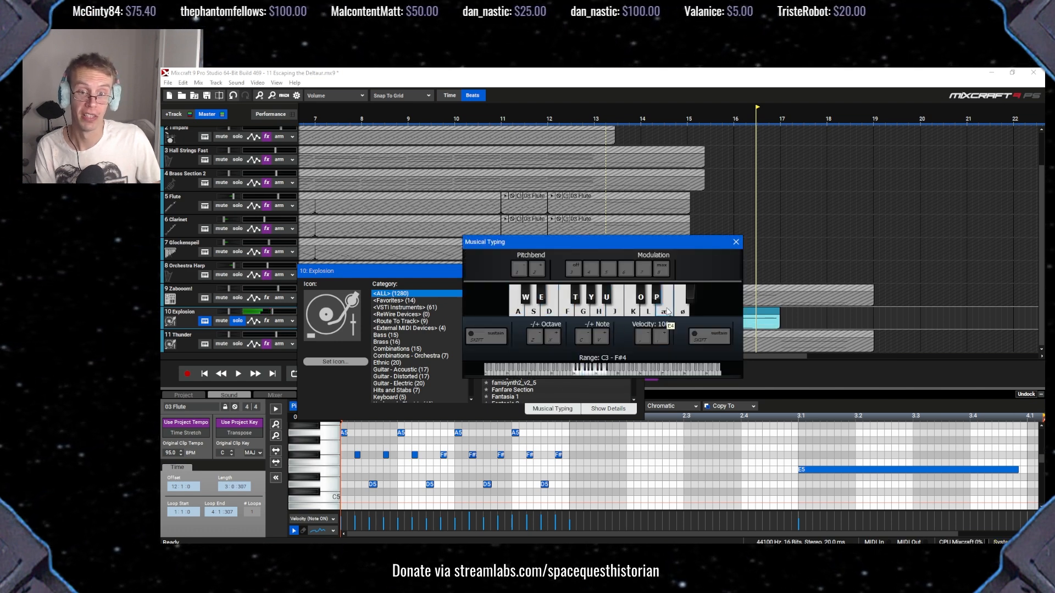
click(736, 242)
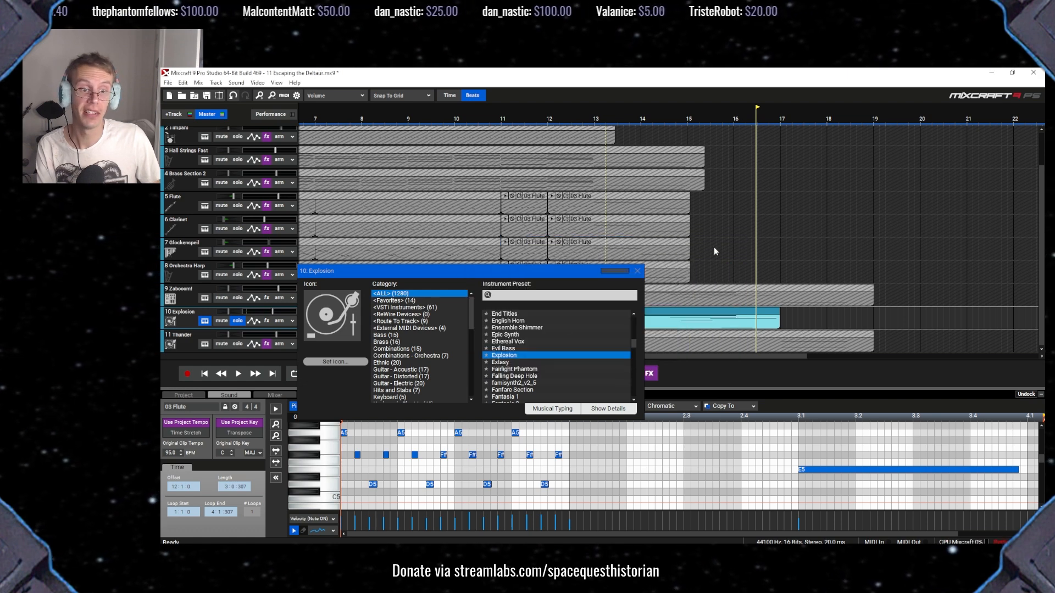
click(553, 408)
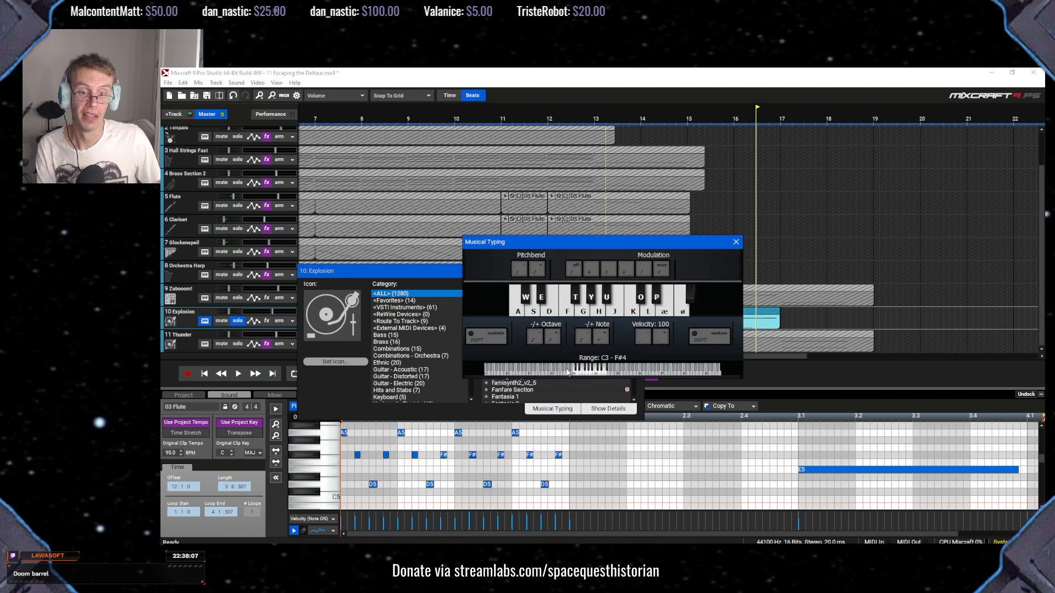
click(669, 316)
click(621, 302)
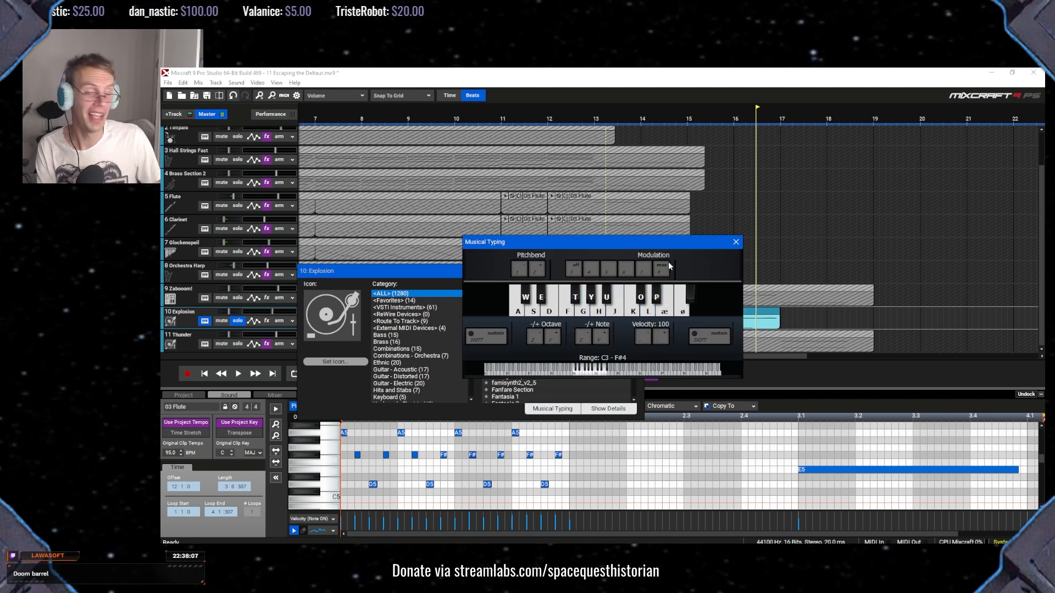
Close the Musical Typing and Explosion instrument windows, and switch the solo so that only the Thunder track is soloed.
click(735, 242)
click(637, 272)
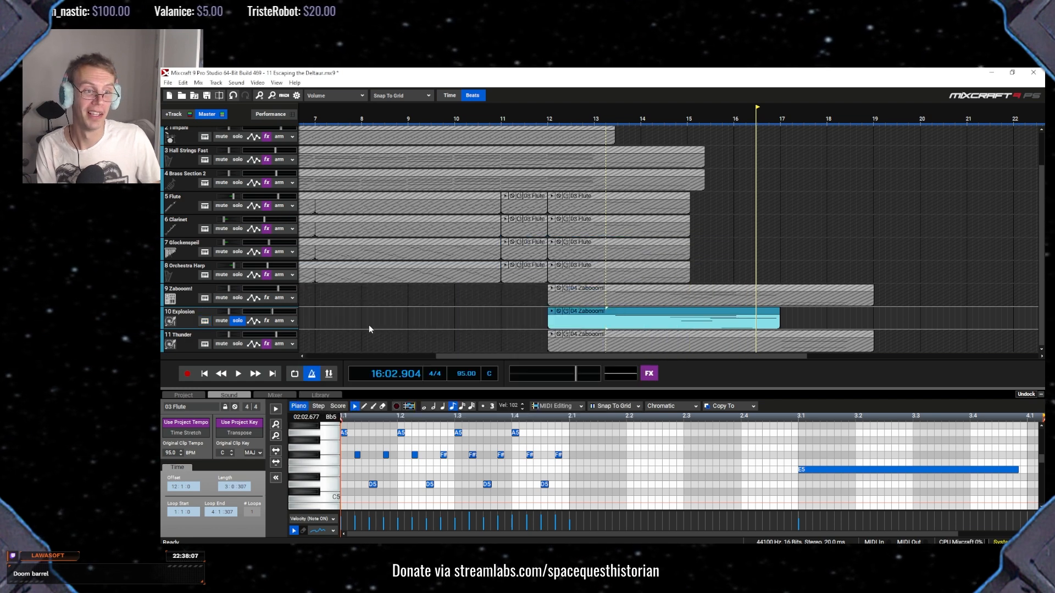
click(237, 299)
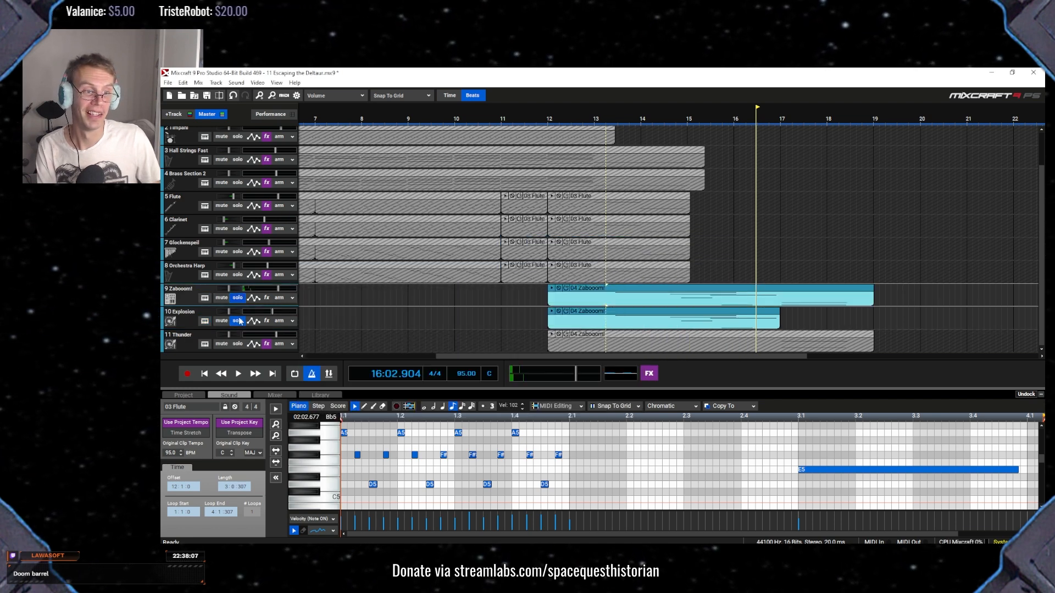
click(238, 322)
click(239, 322)
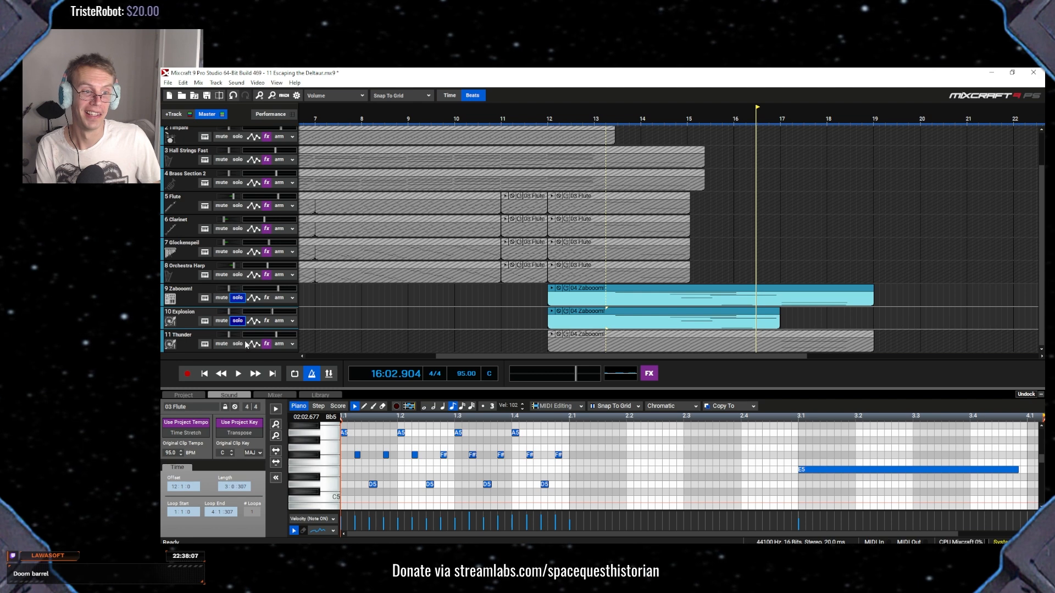
click(238, 344)
click(238, 321)
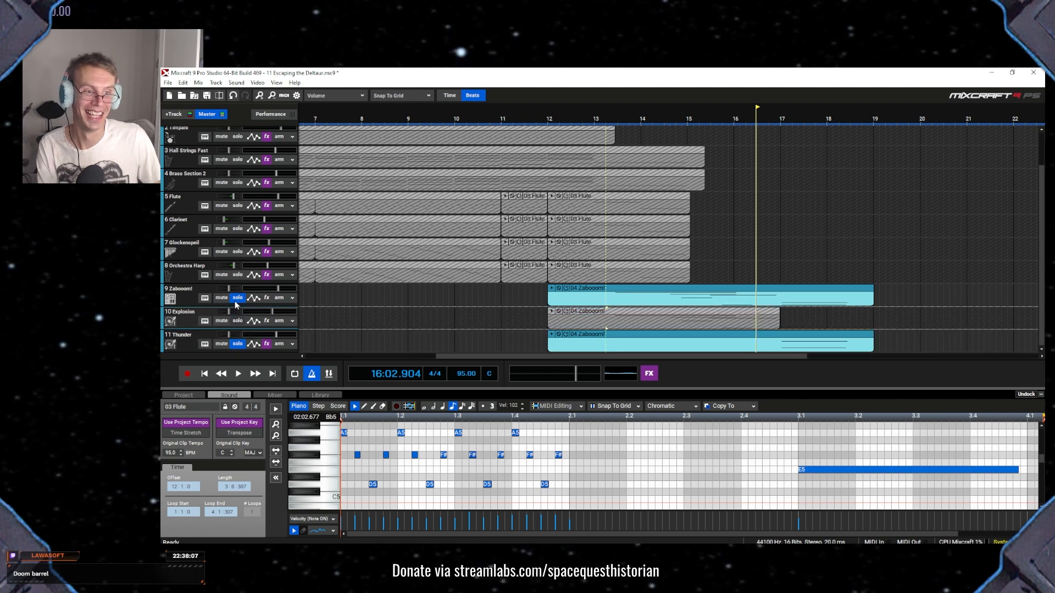
click(238, 298)
Play the soloed Thunder track from 17:01.000, stop playback after the rumble, and turn the solo off.
click(777, 118)
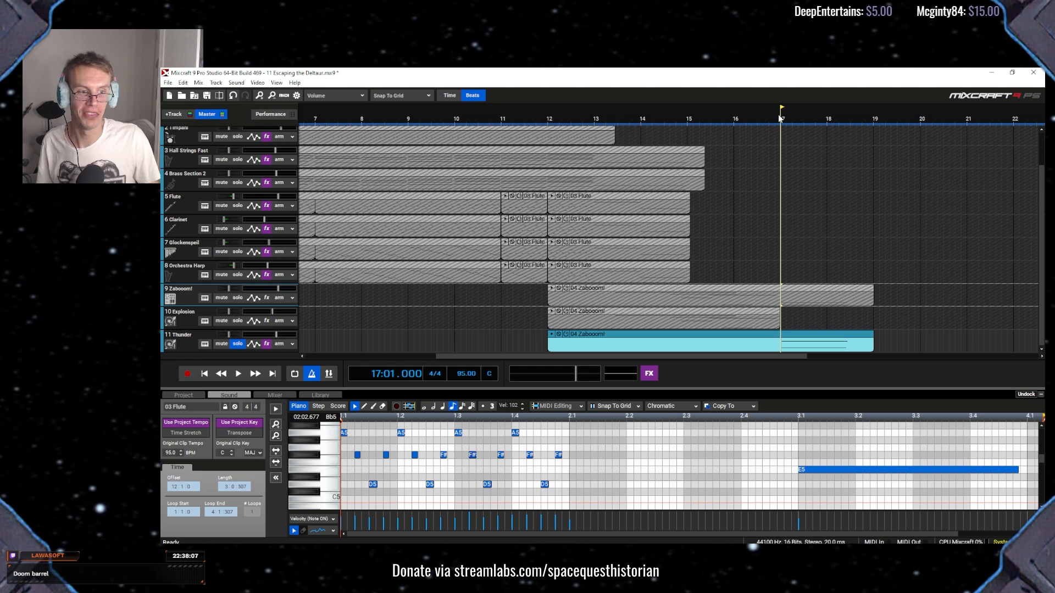
key(space)
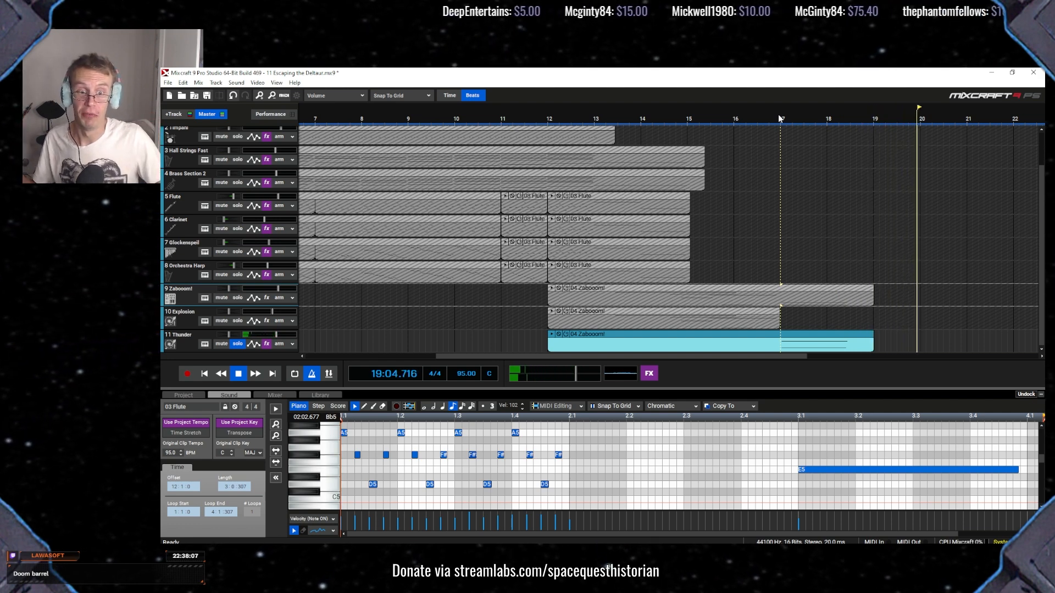
key(space)
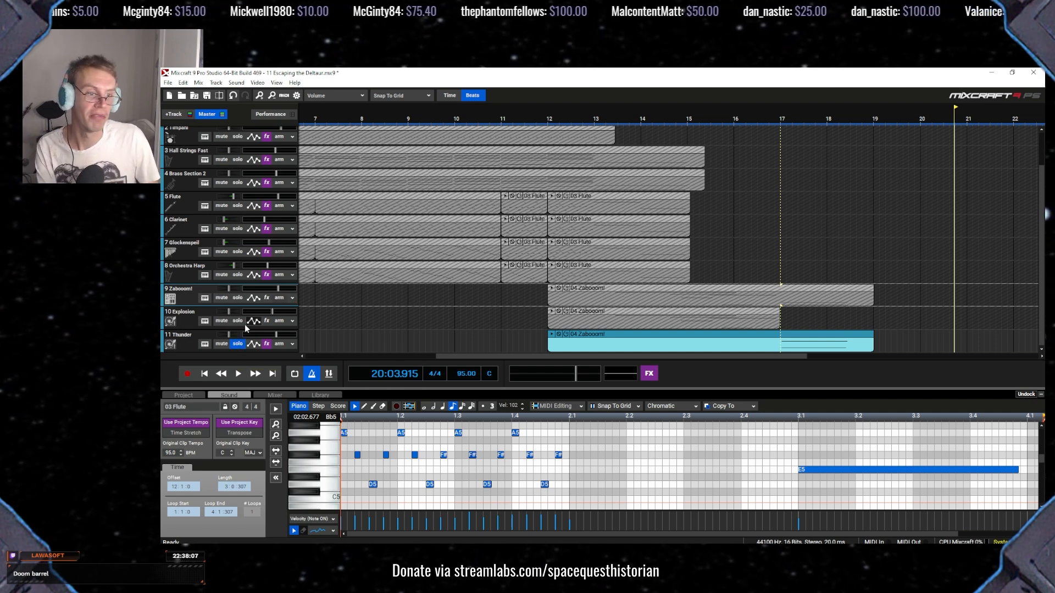
click(237, 343)
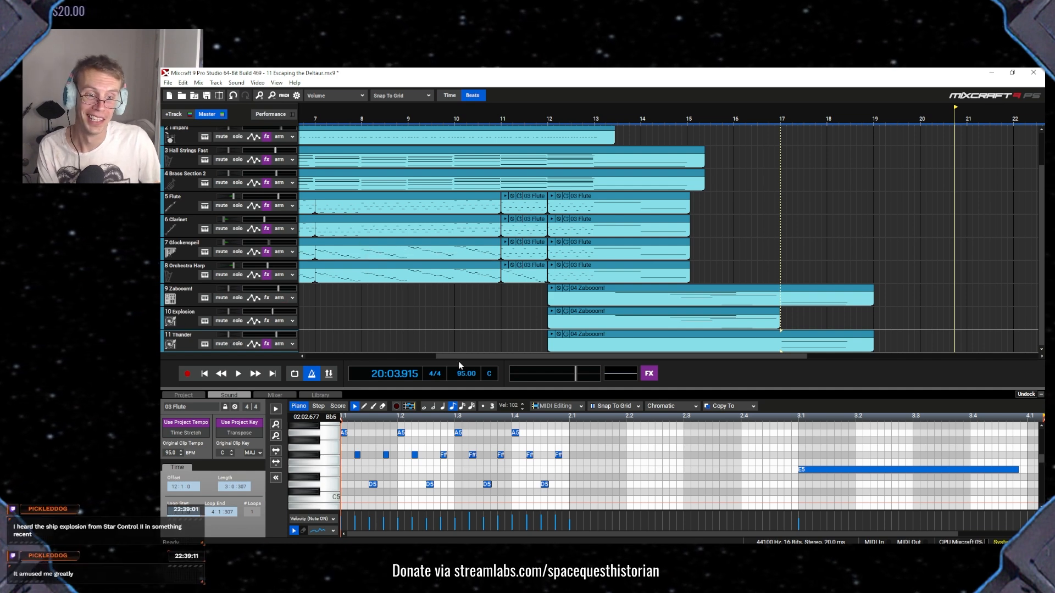
drag(454, 356, 323, 356)
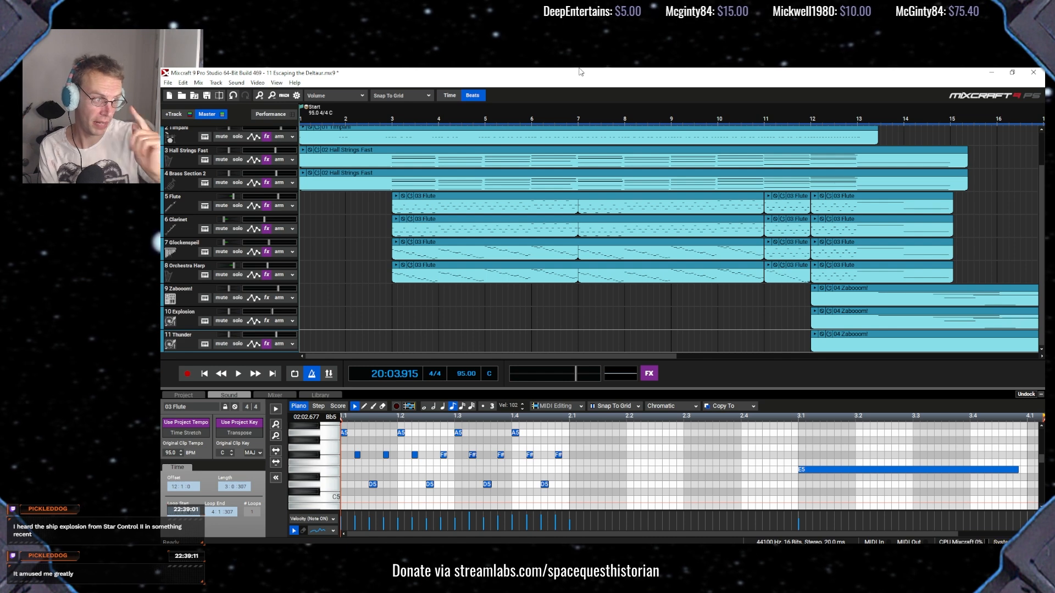
click(169, 83)
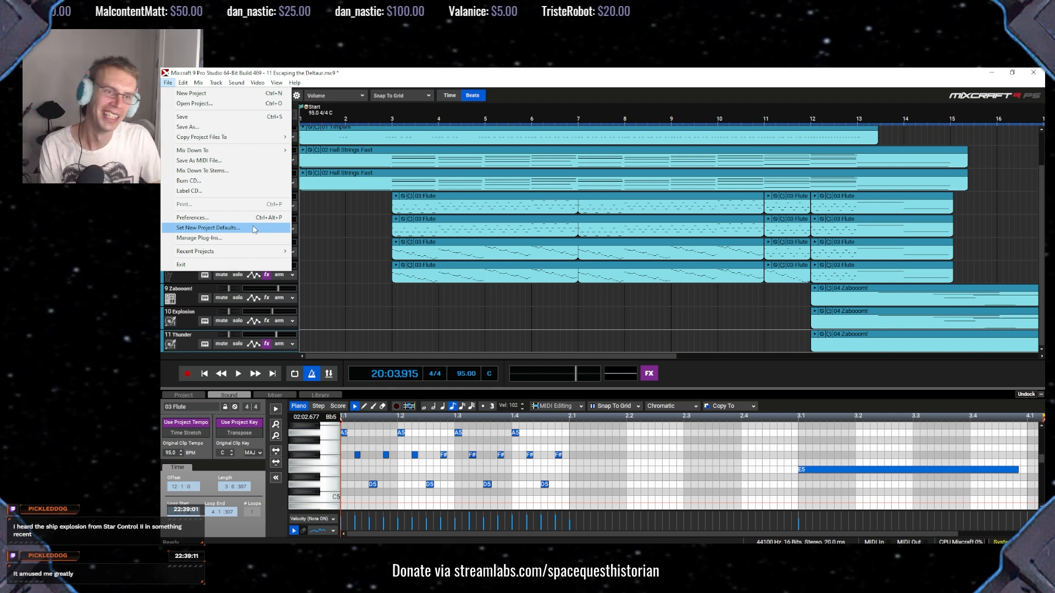
click(307, 72)
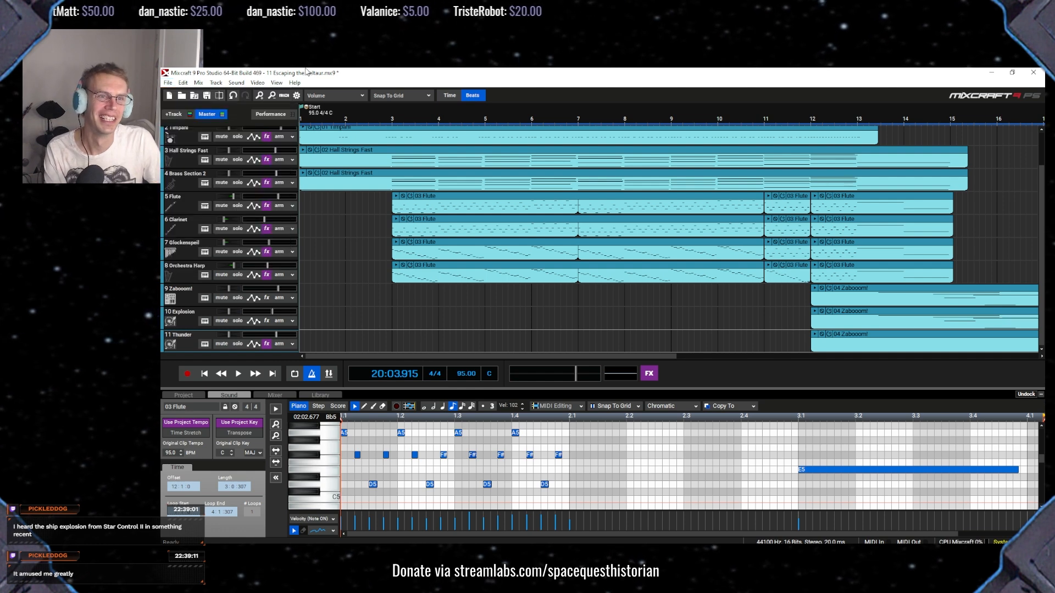
click(171, 83)
click(193, 103)
click(593, 328)
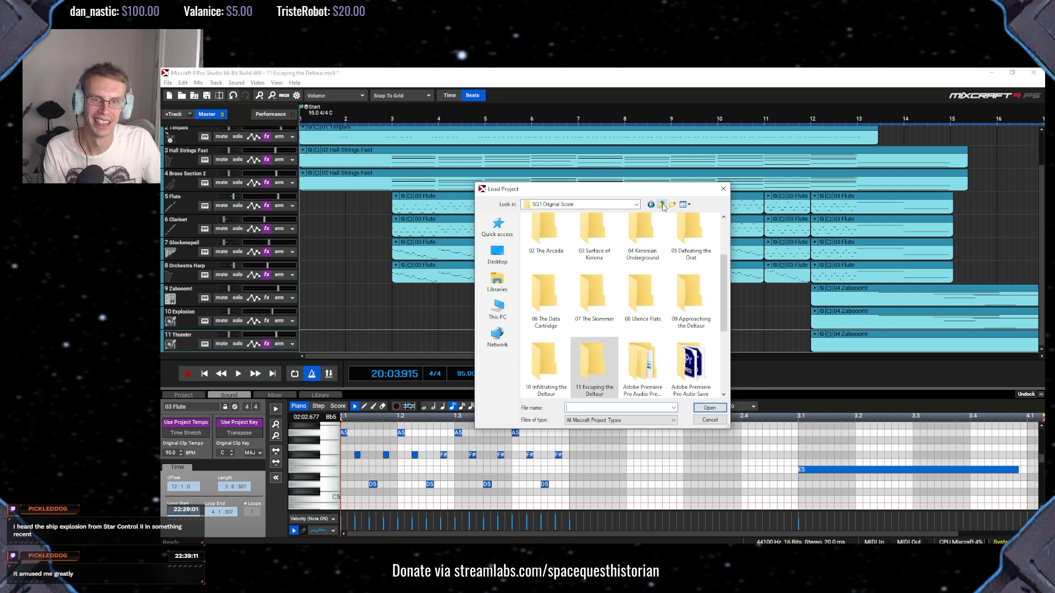
scroll(608, 344, up, 1)
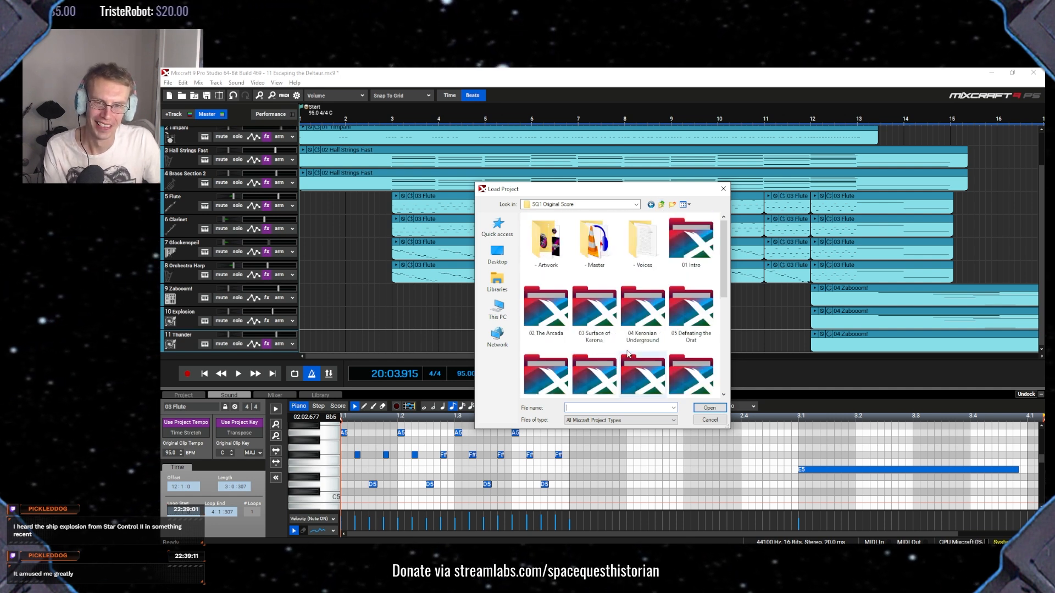
scroll(645, 346, down, 2)
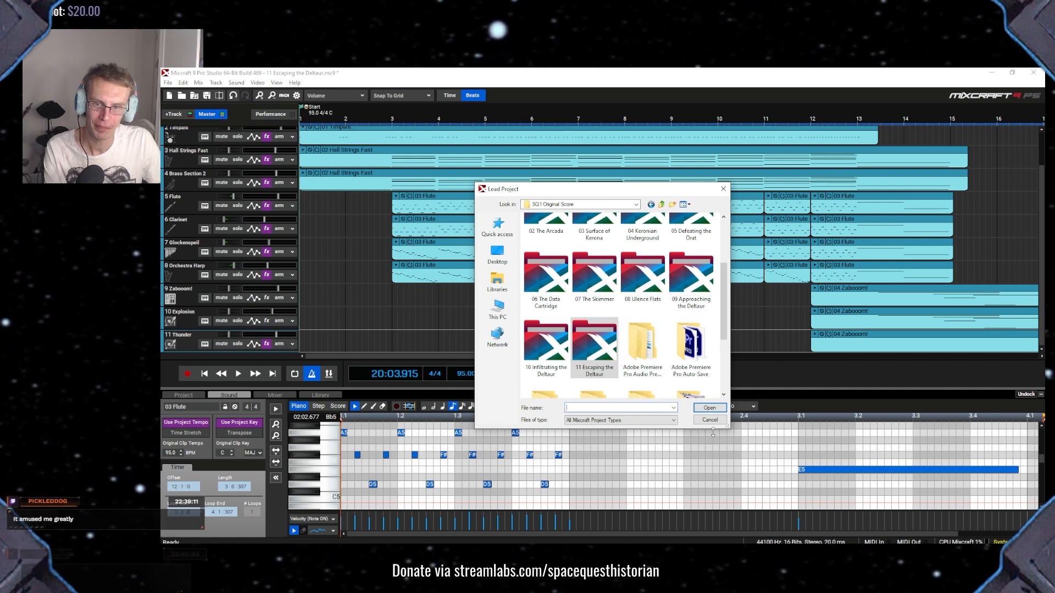
click(708, 421)
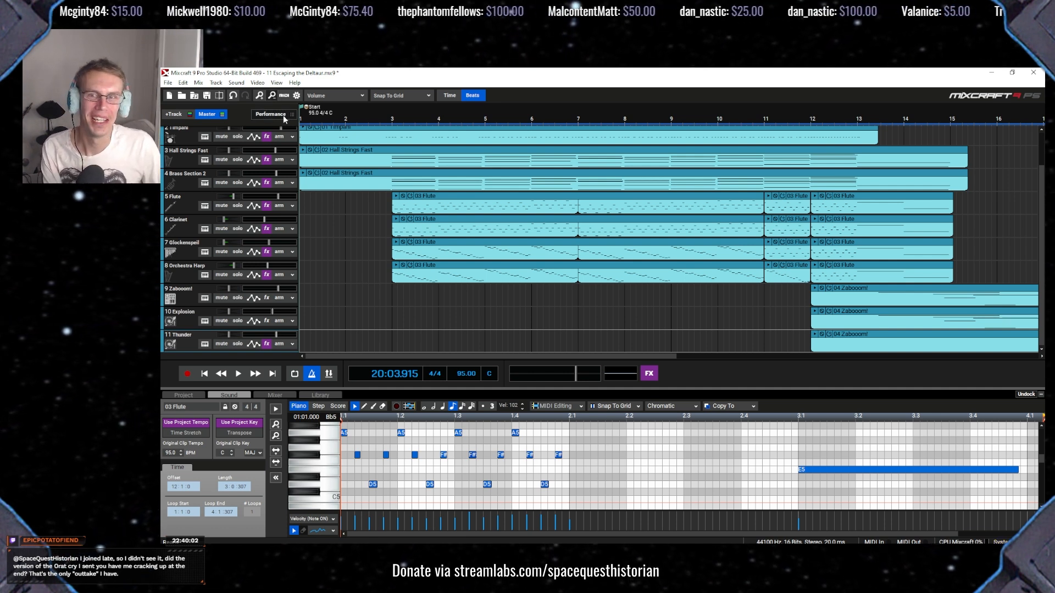
Open the project 12 Once A Janitor, Always A Janitor from the SQ1 Original Score folder.
click(167, 83)
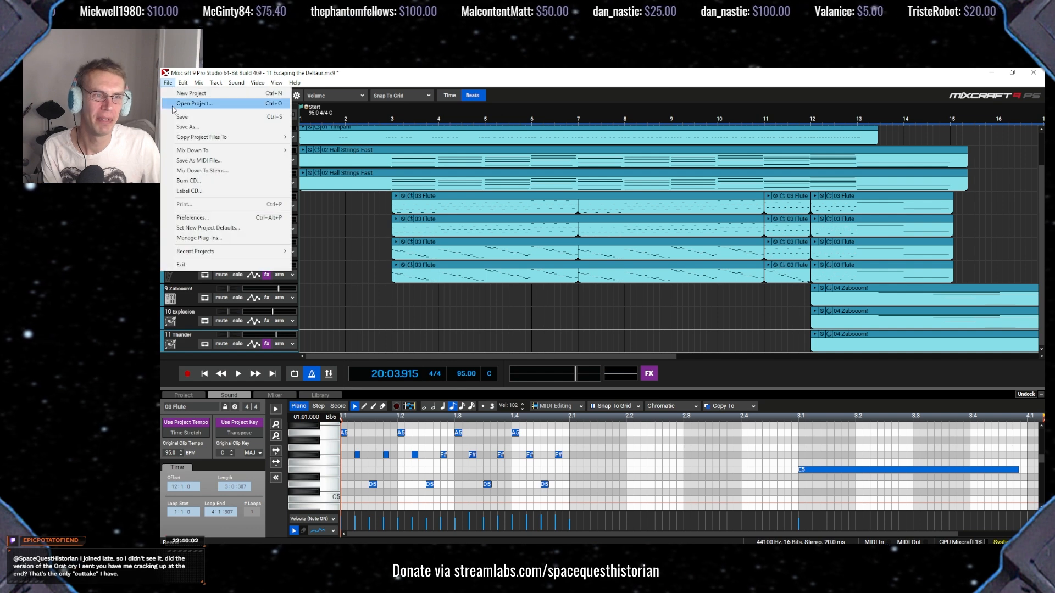
click(182, 104)
click(594, 329)
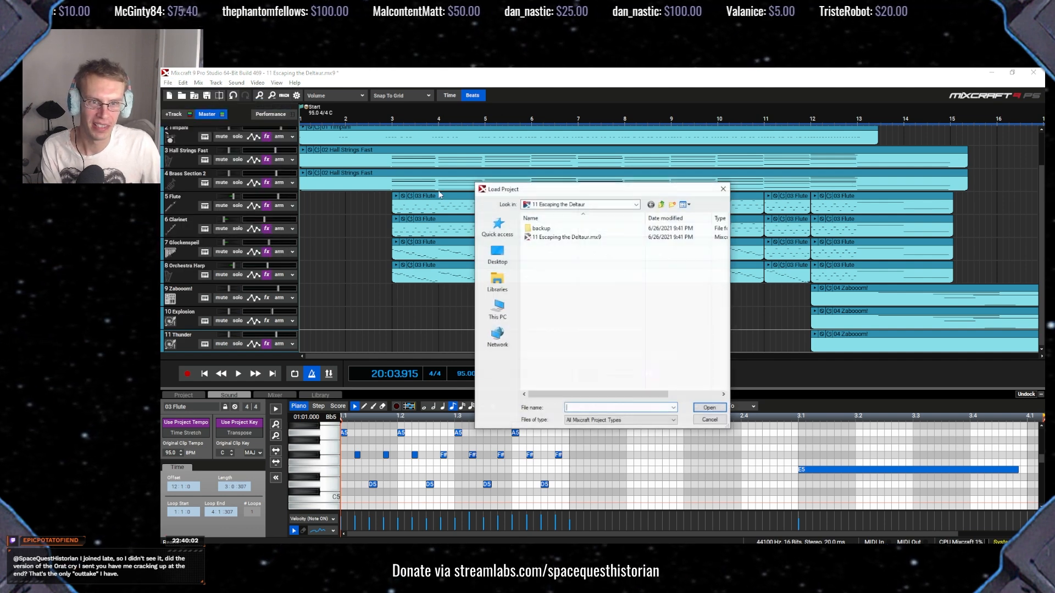
click(663, 205)
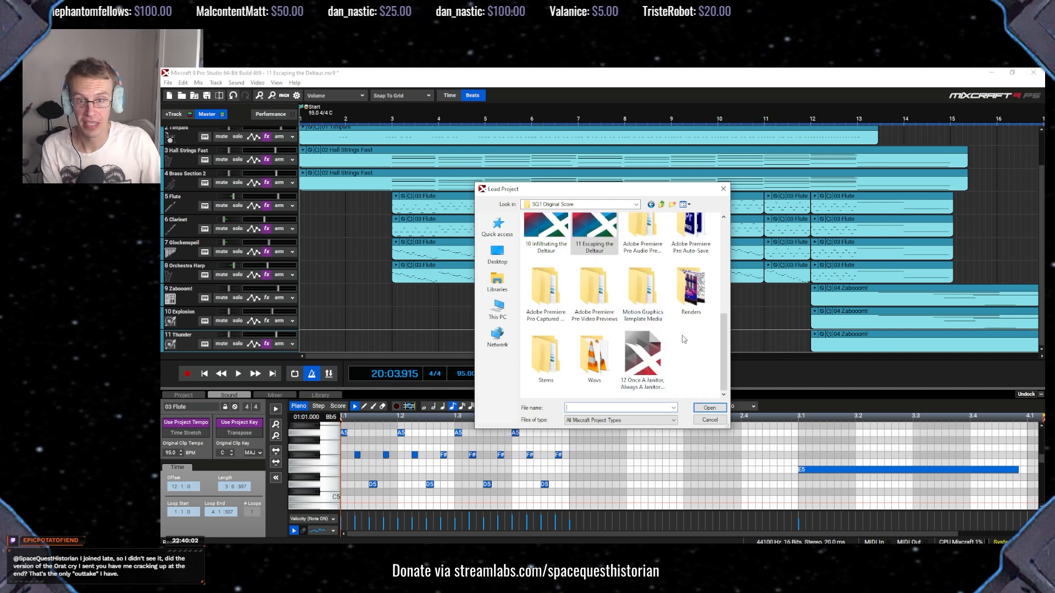
double_click(641, 365)
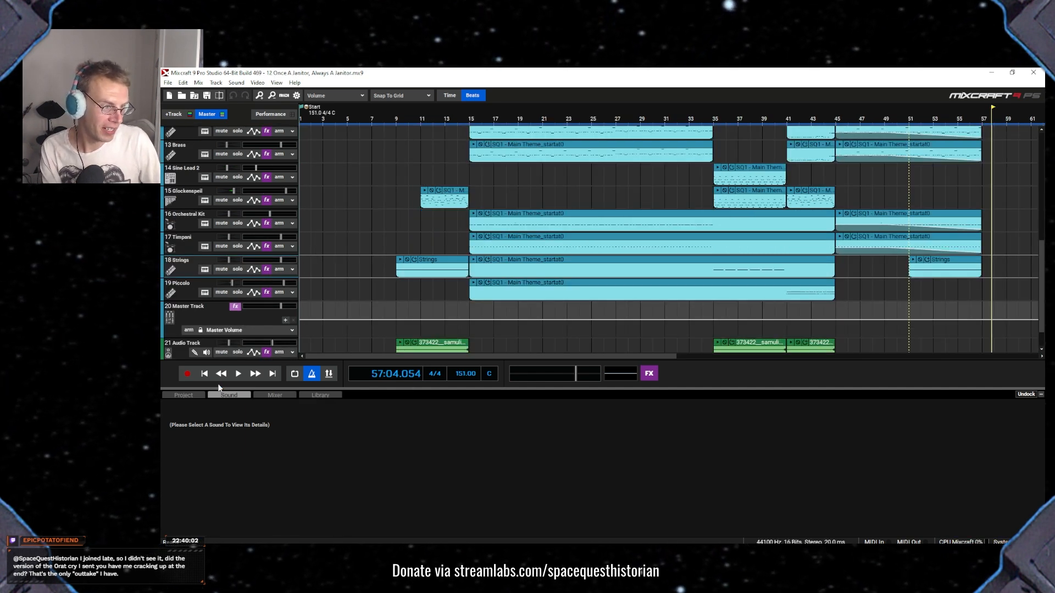
Return to the start of the project, bring the upper instrument tracks into view, and play a short passage from 15:01.000.
click(200, 381)
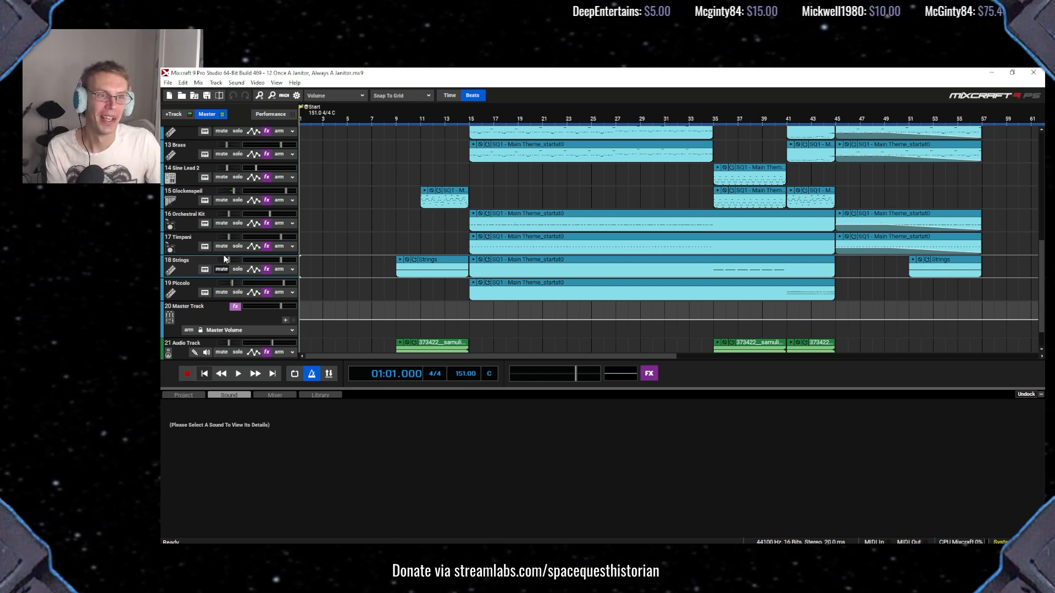
scroll(219, 261, up, 8)
scroll(285, 161, up, 2)
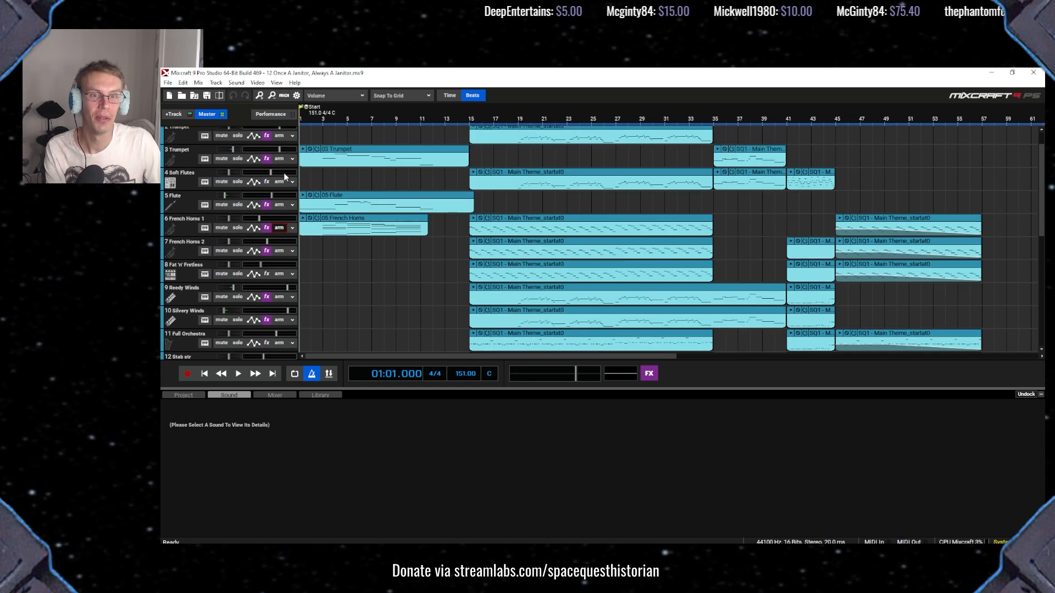
click(465, 148)
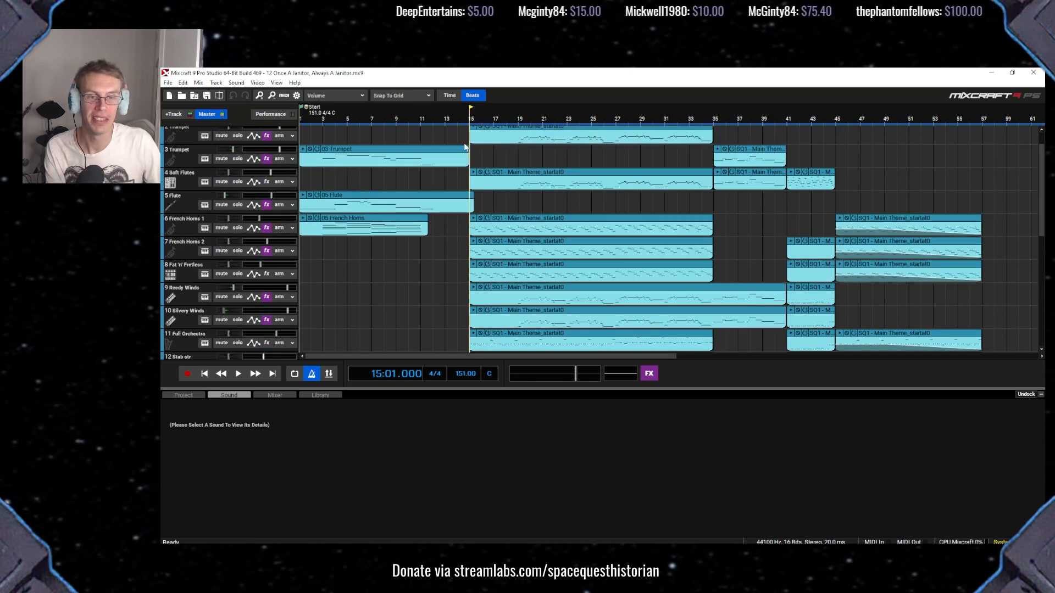
key(space)
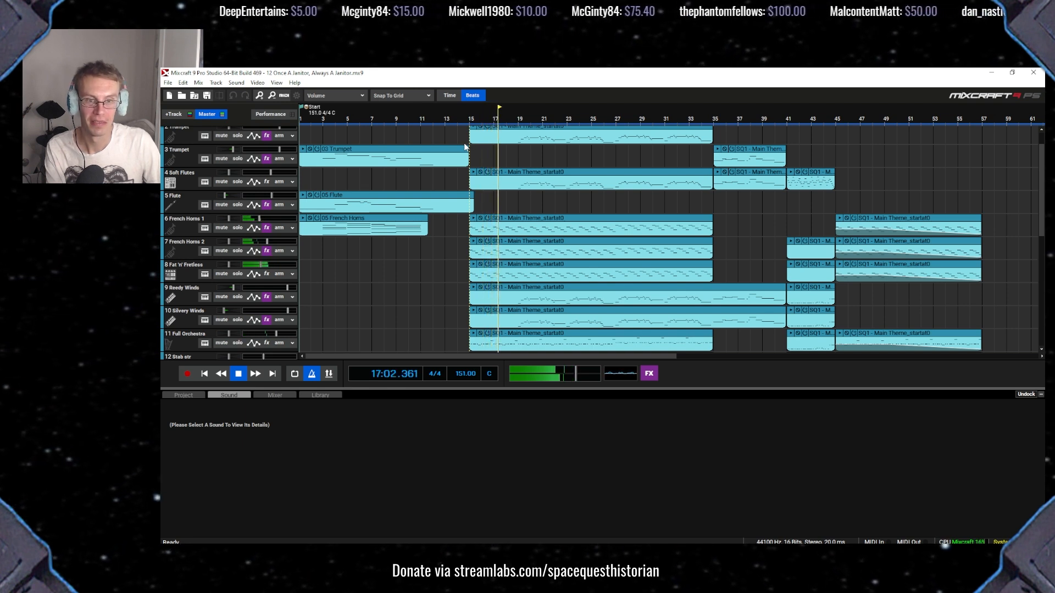
key(space)
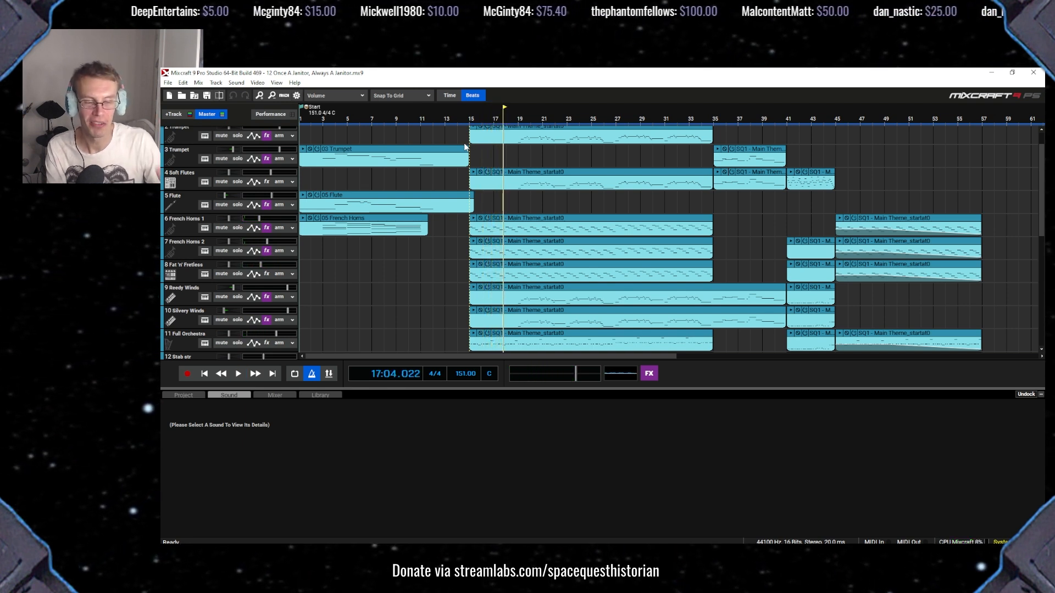
Play the arrangement from measure 19 for a few measures, then switch to the full-screen handshake artwork.
click(518, 116)
key(space)
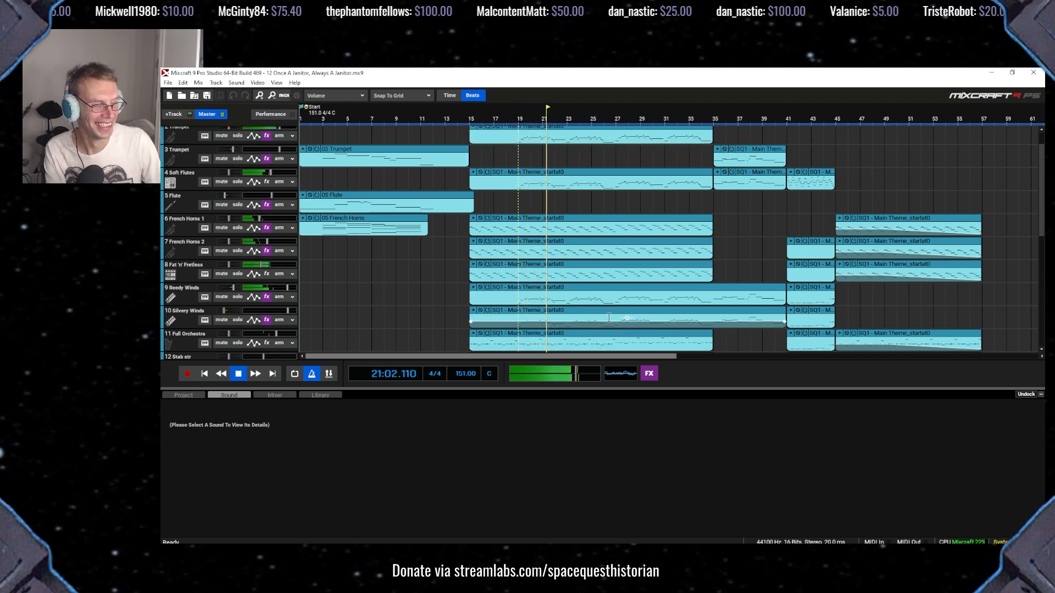
key(space)
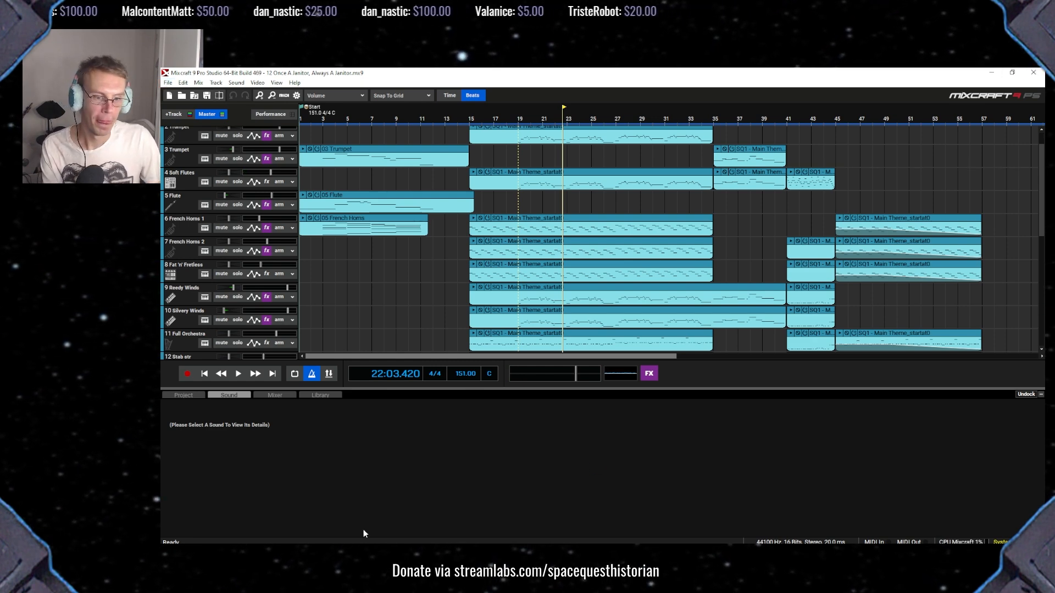
key(alt+Tab)
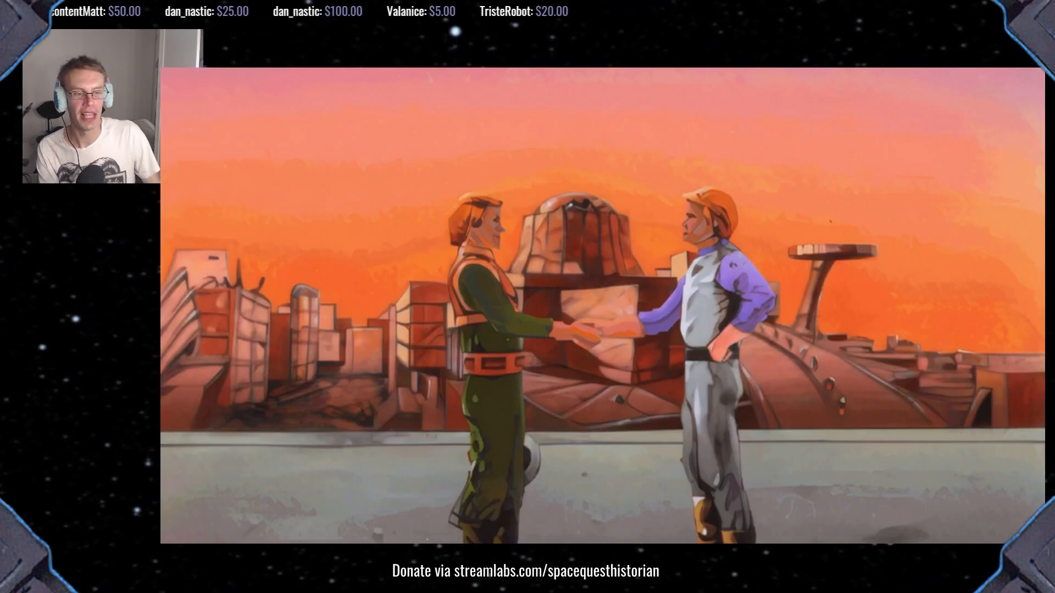